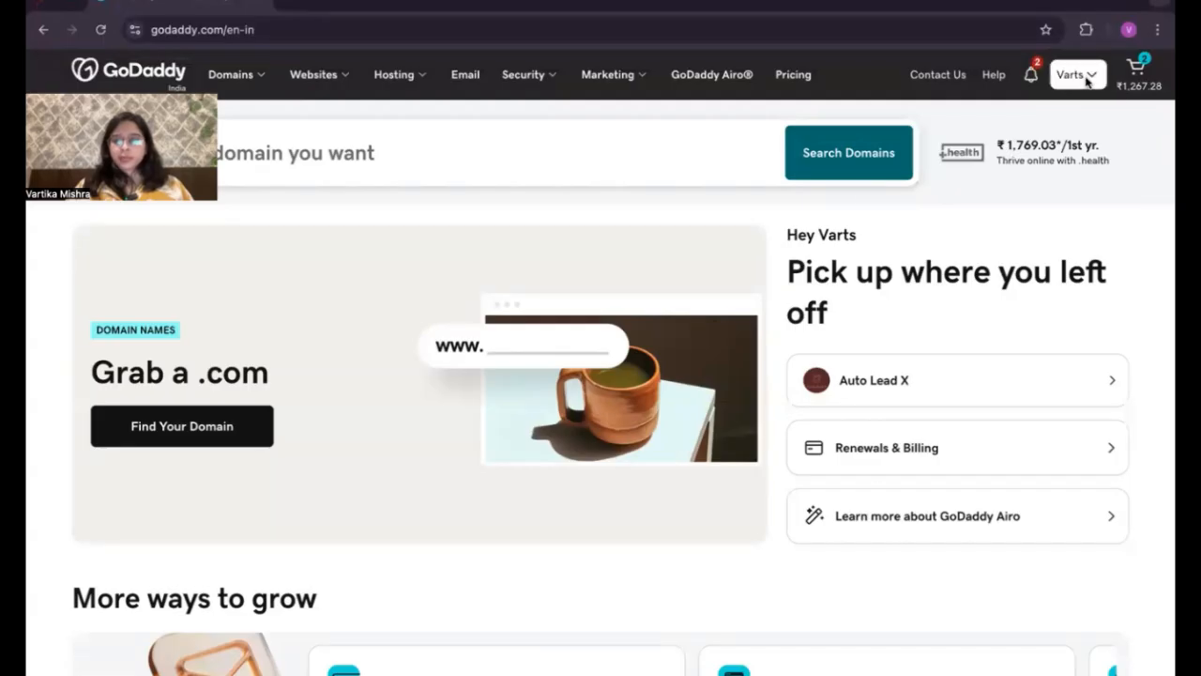
- Glance at the account panel, then enter autoleadx in GoDaddy's domain search box in a fresh tab
{"action": "left_click", "coordinate": [1085, 79]}
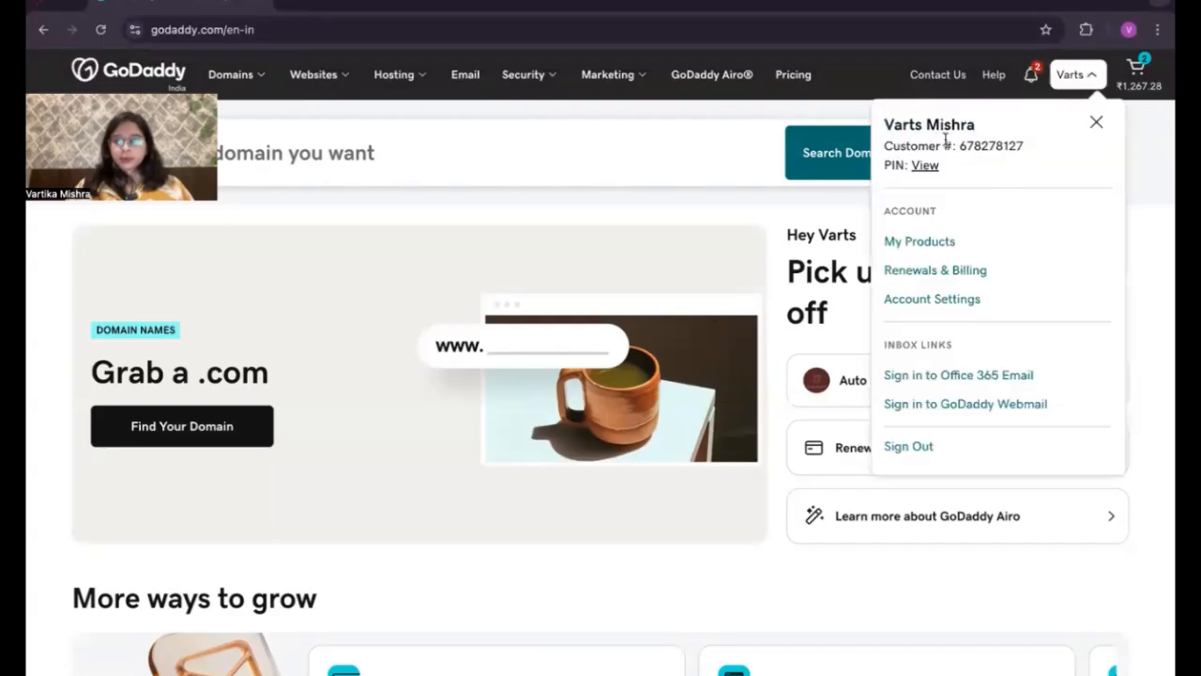
{"action": "left_click", "coordinate": [1095, 122]}
{"action": "key", "text": "ctrl+t"}
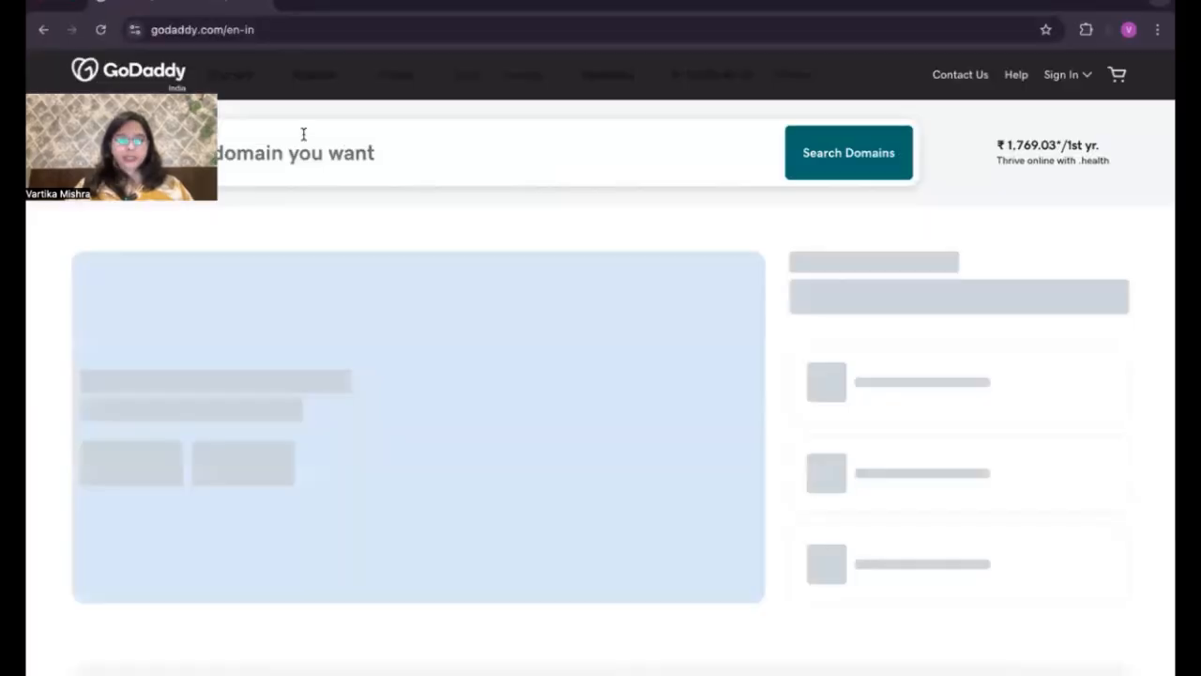
{"action": "left_click", "coordinate": [424, 151]}
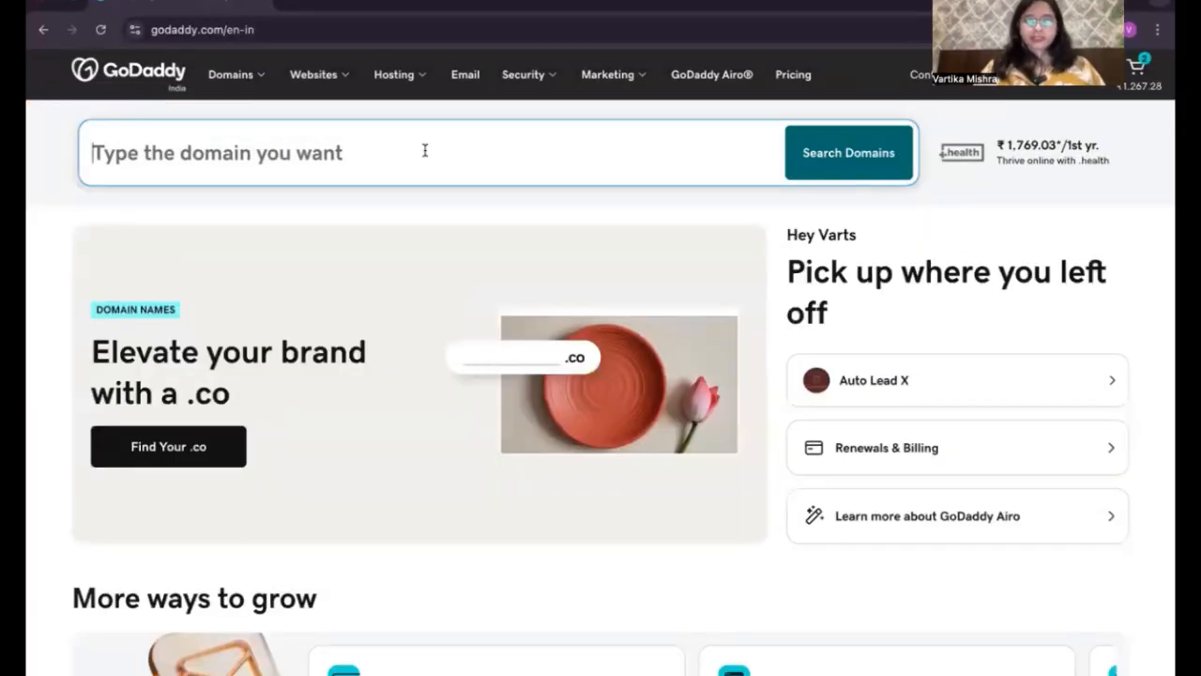
{"action": "type", "text": "autoleadx"}
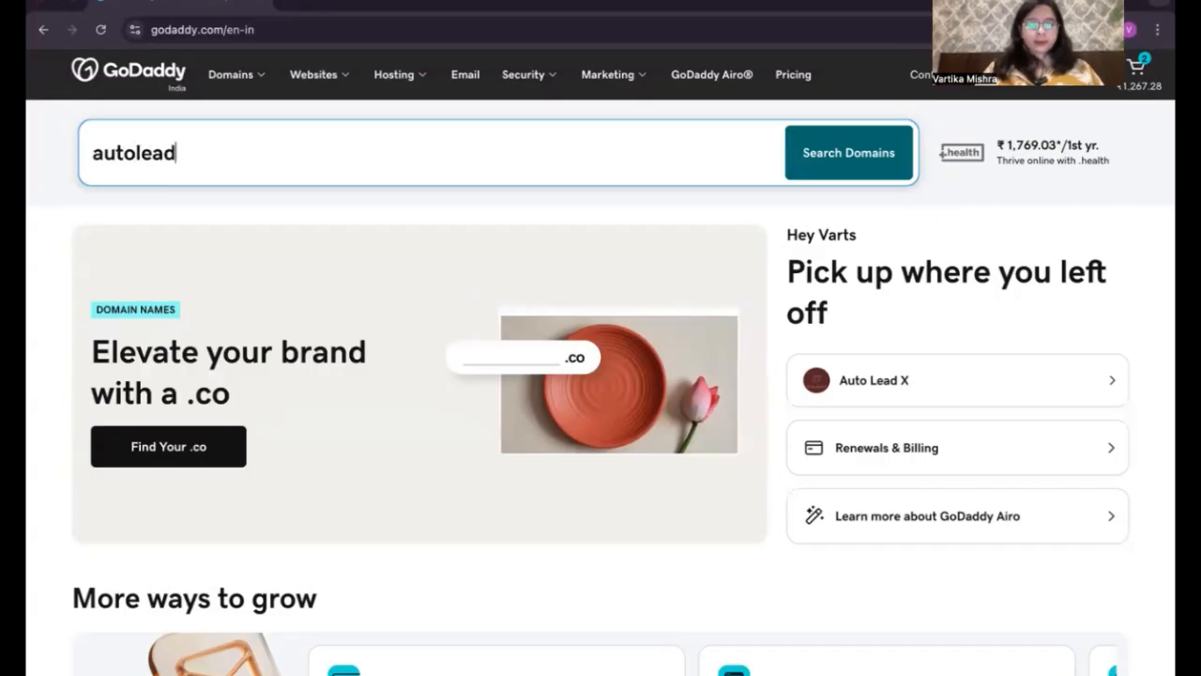
- Search for autoleadx and scroll through the suggested extensions and their prices
{"action": "left_click", "coordinate": [873, 172]}
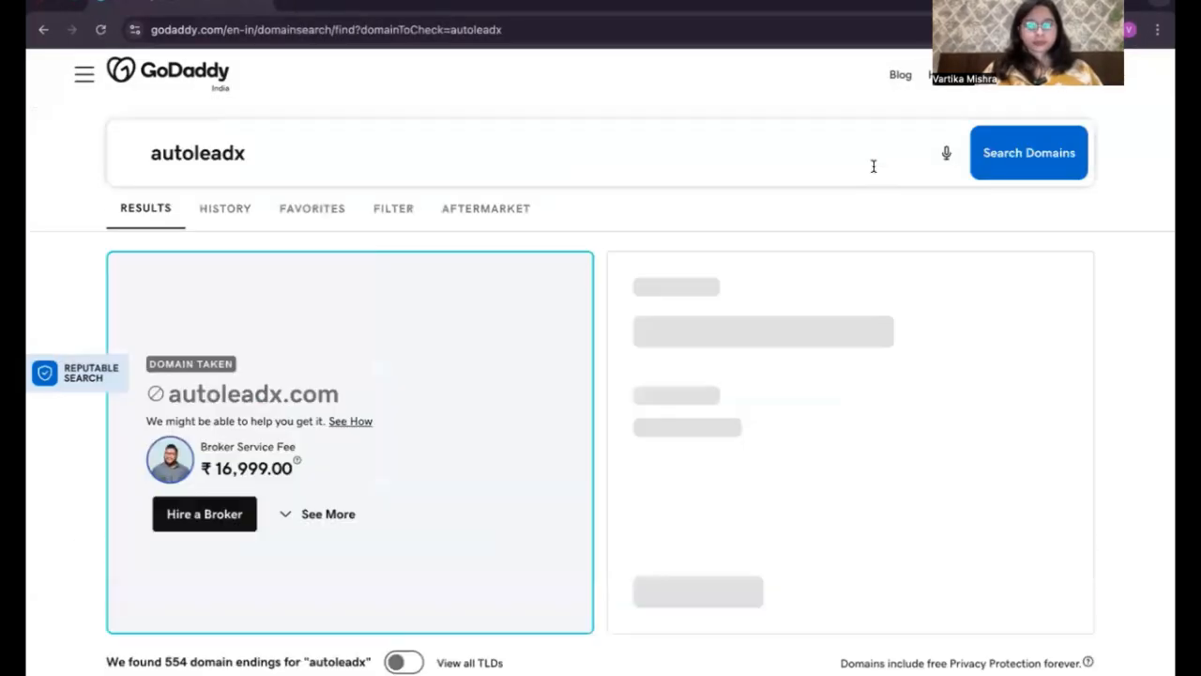
{"action": "scroll", "coordinate": [504, 585], "scroll_direction": "down", "scroll_amount": 1}
{"action": "scroll", "coordinate": [504, 589], "scroll_direction": "down", "scroll_amount": 1}
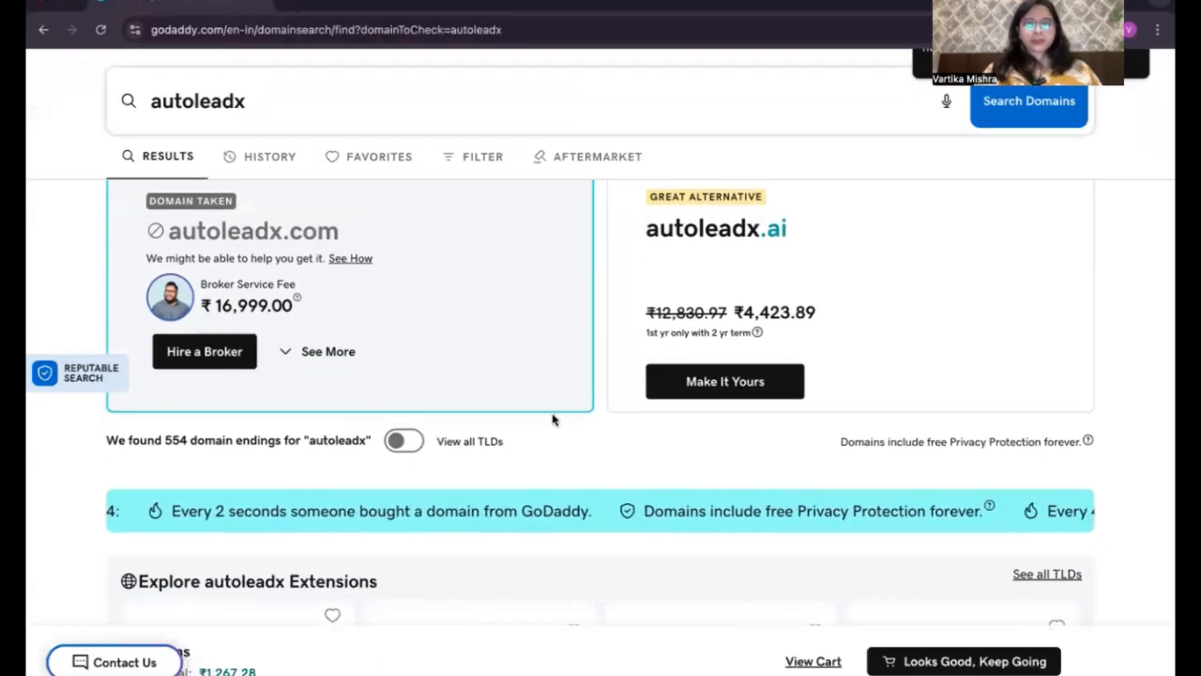
{"action": "scroll", "coordinate": [551, 418], "scroll_direction": "down", "scroll_amount": 1}
{"action": "scroll", "coordinate": [715, 235], "scroll_direction": "up", "scroll_amount": 1}
{"action": "scroll", "coordinate": [715, 235], "scroll_direction": "up", "scroll_amount": 1}
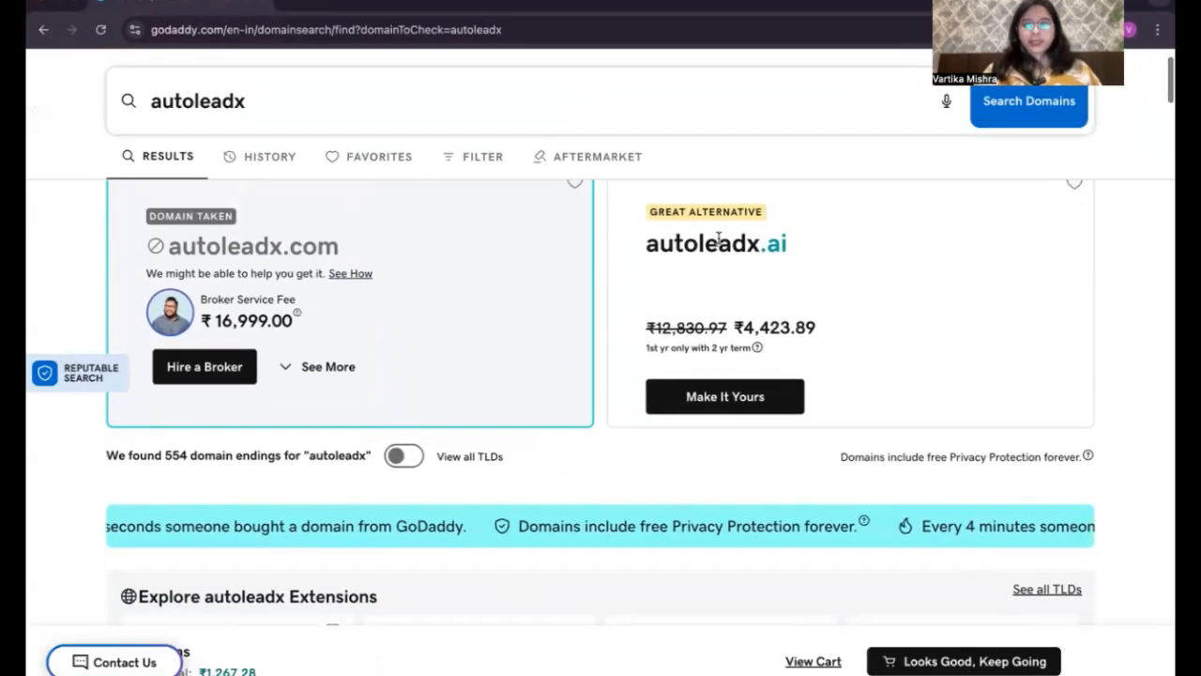
{"action": "scroll", "coordinate": [809, 253], "scroll_direction": "down", "scroll_amount": 1}
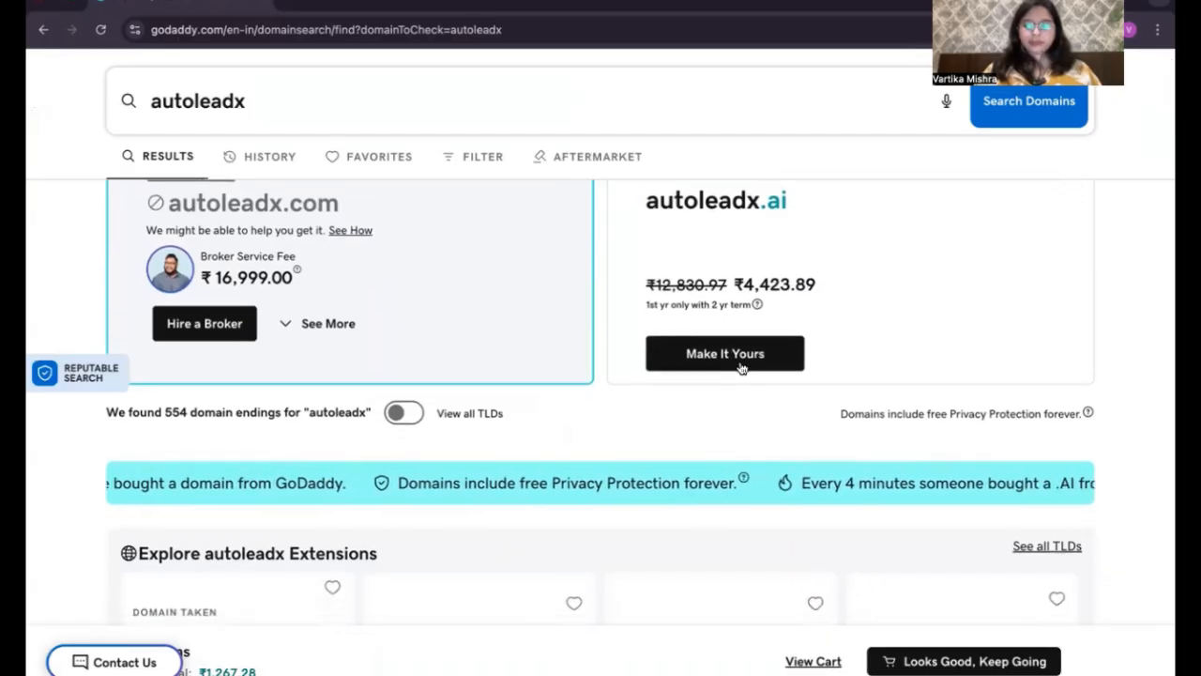
{"action": "scroll", "coordinate": [738, 367], "scroll_direction": "down", "scroll_amount": 4}
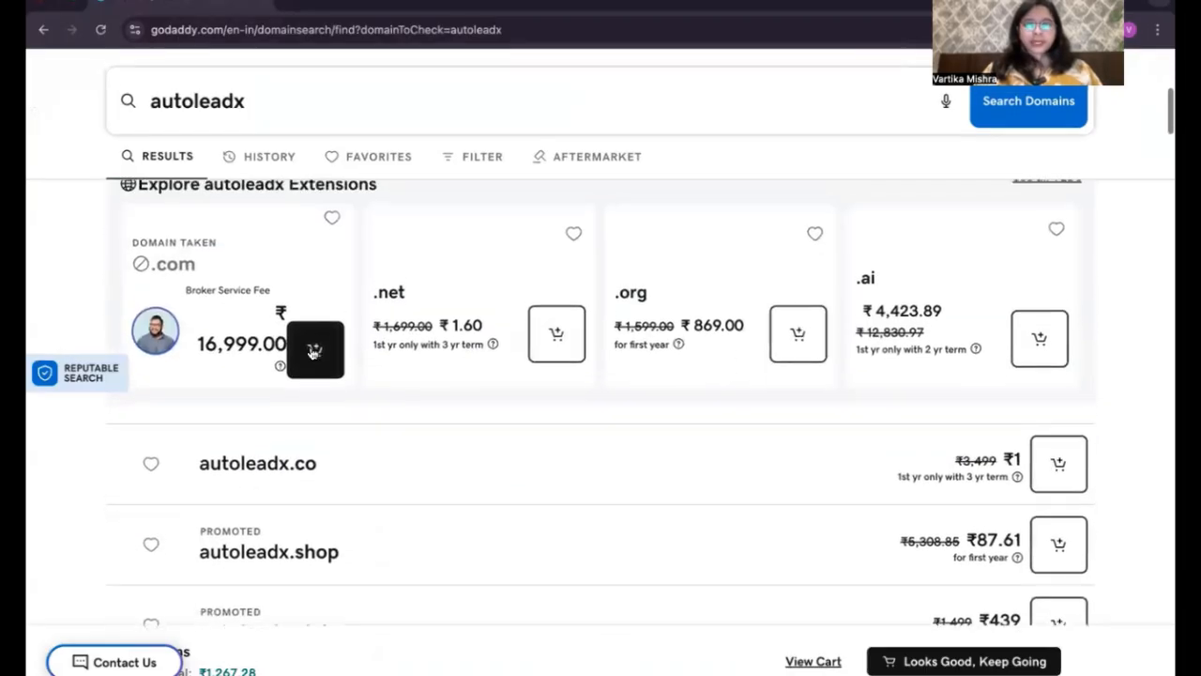
{"action": "scroll", "coordinate": [312, 350], "scroll_direction": "down", "scroll_amount": 1}
{"action": "scroll", "coordinate": [671, 339], "scroll_direction": "down", "scroll_amount": 1}
{"action": "scroll", "coordinate": [671, 339], "scroll_direction": "down", "scroll_amount": 2}
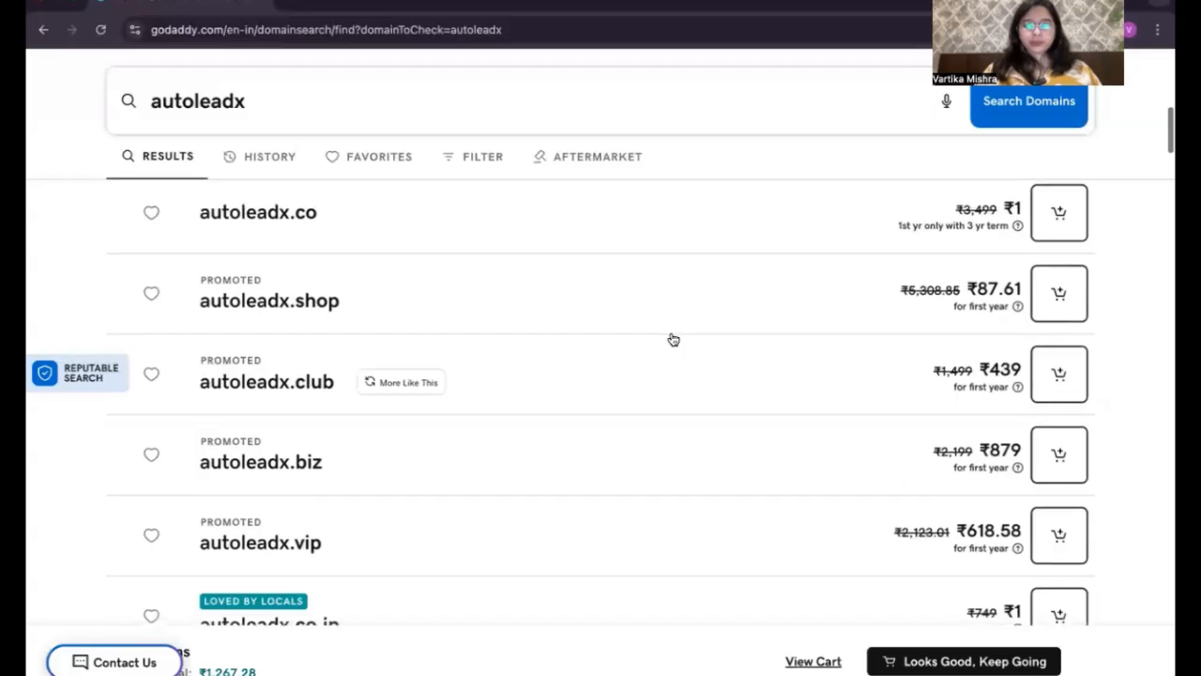
{"action": "scroll", "coordinate": [554, 464], "scroll_direction": "down", "scroll_amount": 4}
{"action": "scroll", "coordinate": [555, 463], "scroll_direction": "down", "scroll_amount": 10}
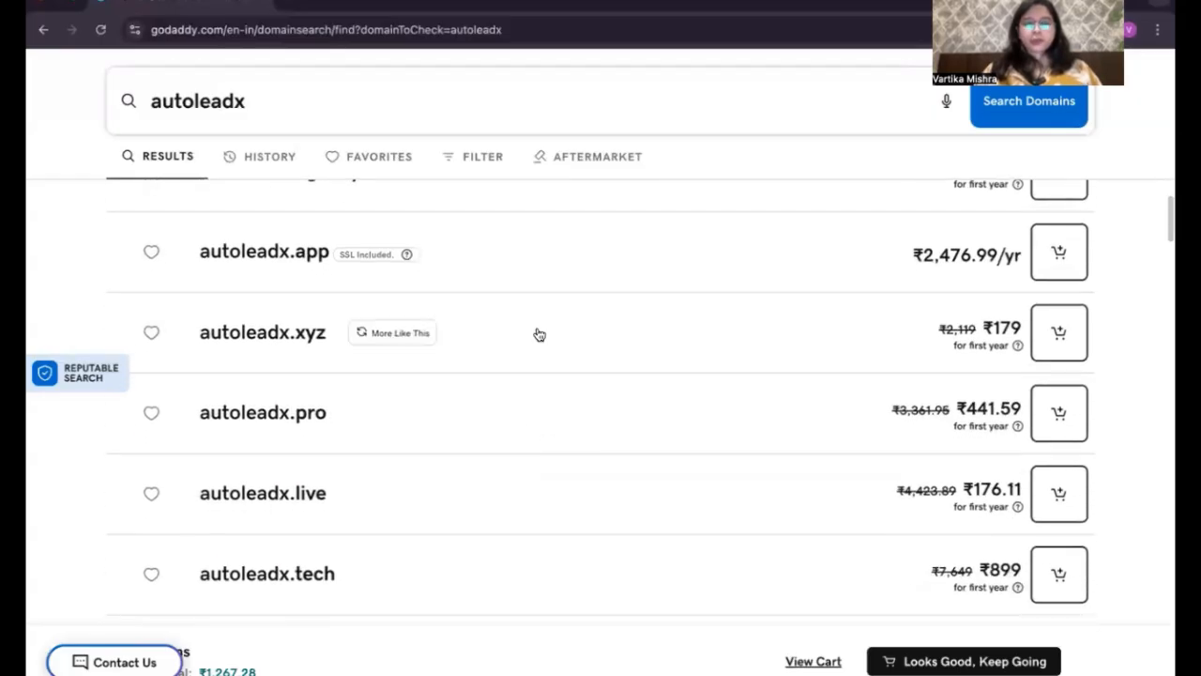
{"action": "scroll", "coordinate": [555, 378], "scroll_direction": "down", "scroll_amount": 5}
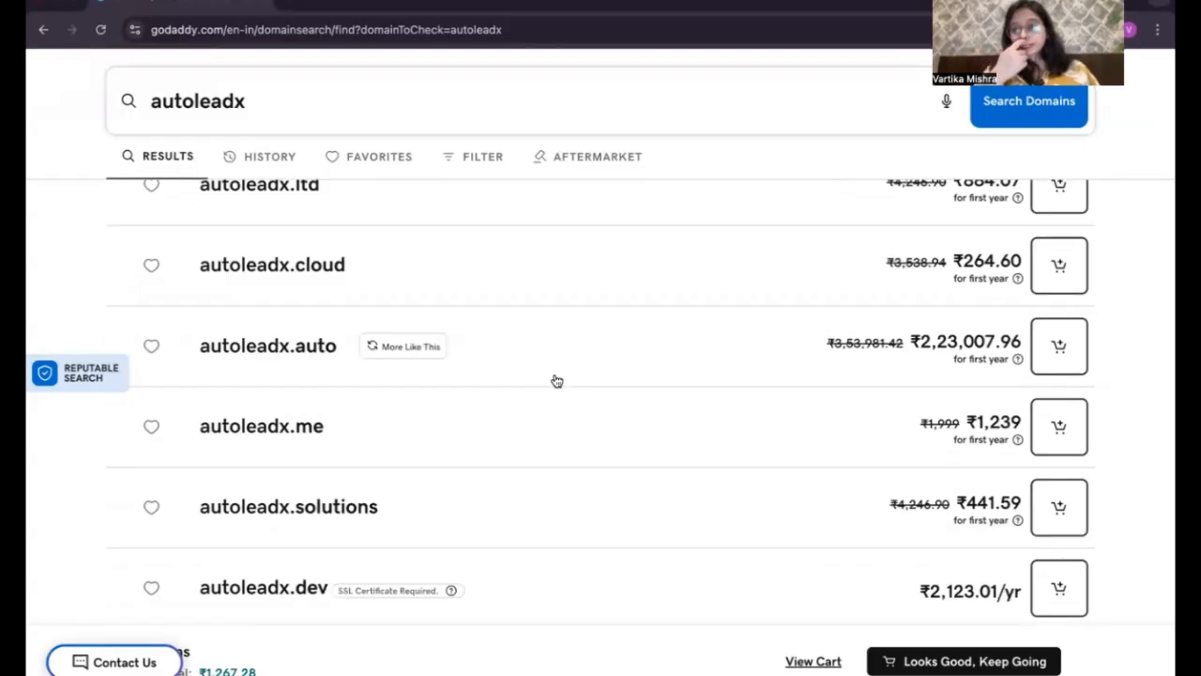
{"action": "scroll", "coordinate": [556, 380], "scroll_direction": "down", "scroll_amount": 3}
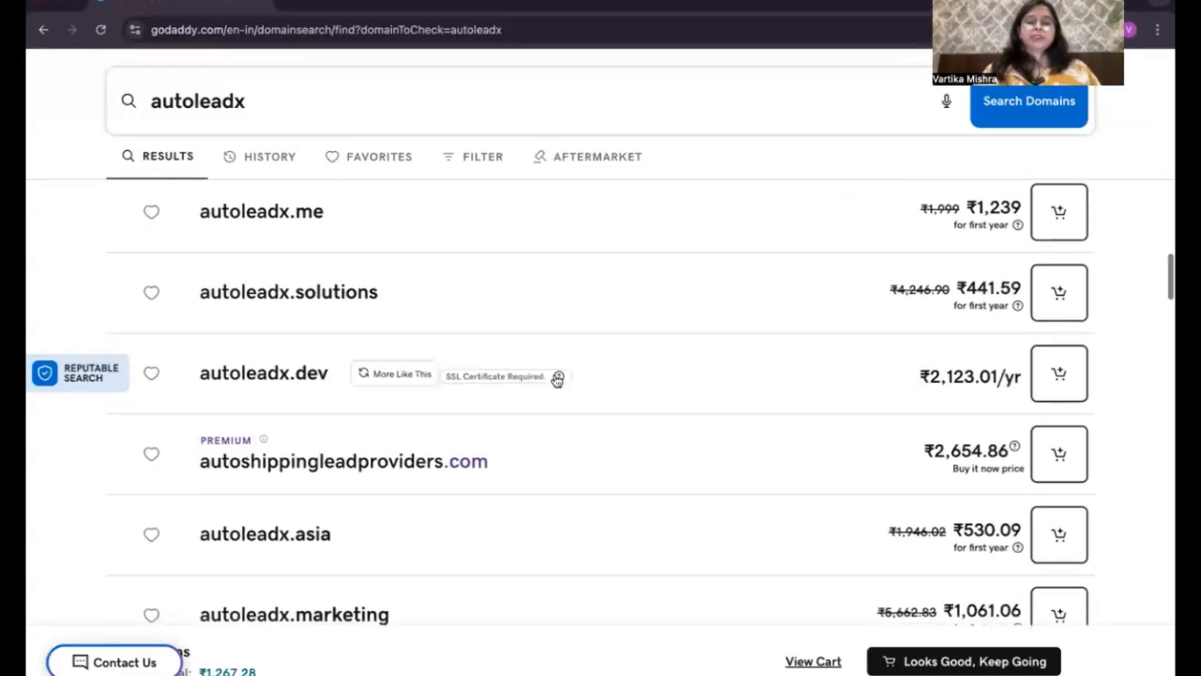
- Dismiss the search suggestions and start a new browser tab
{"action": "left_click", "coordinate": [301, 105]}
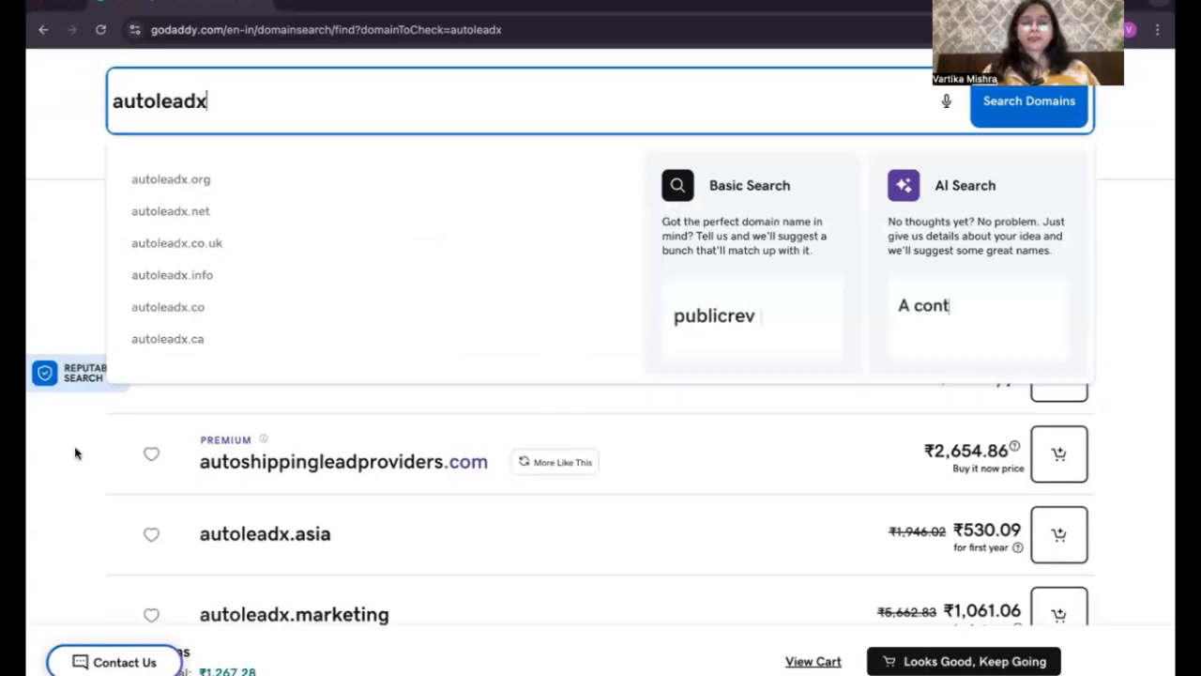
{"action": "left_click", "coordinate": [28, 488]}
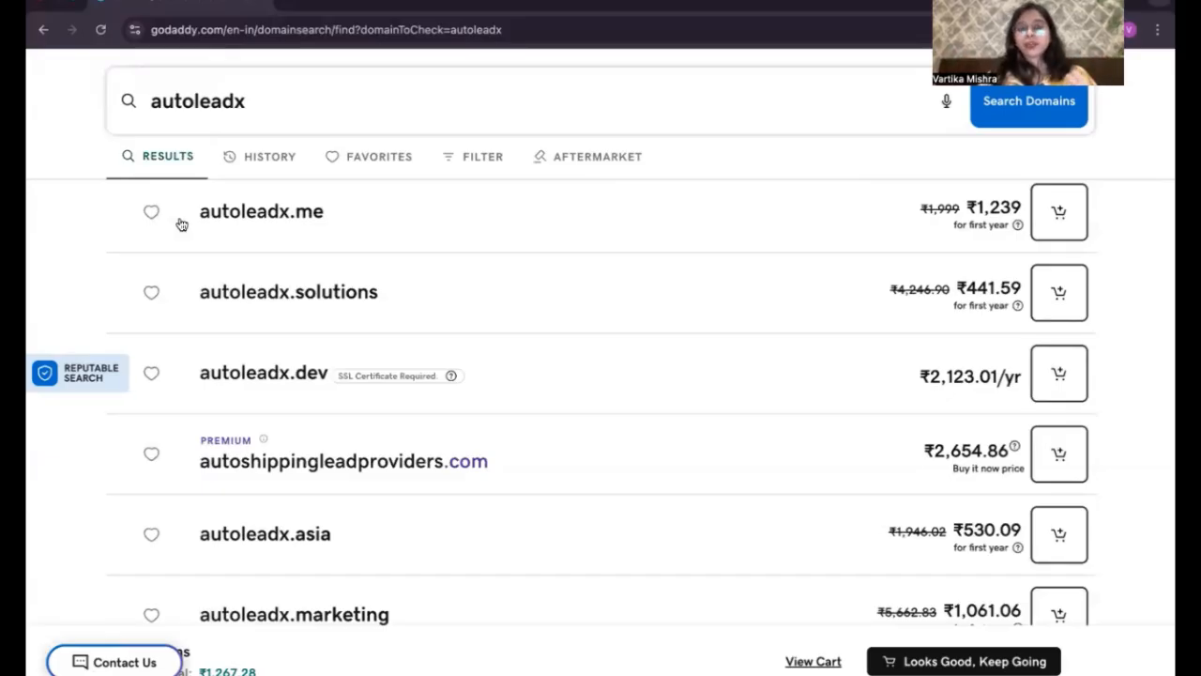
{"action": "left_click", "coordinate": [291, 5]}
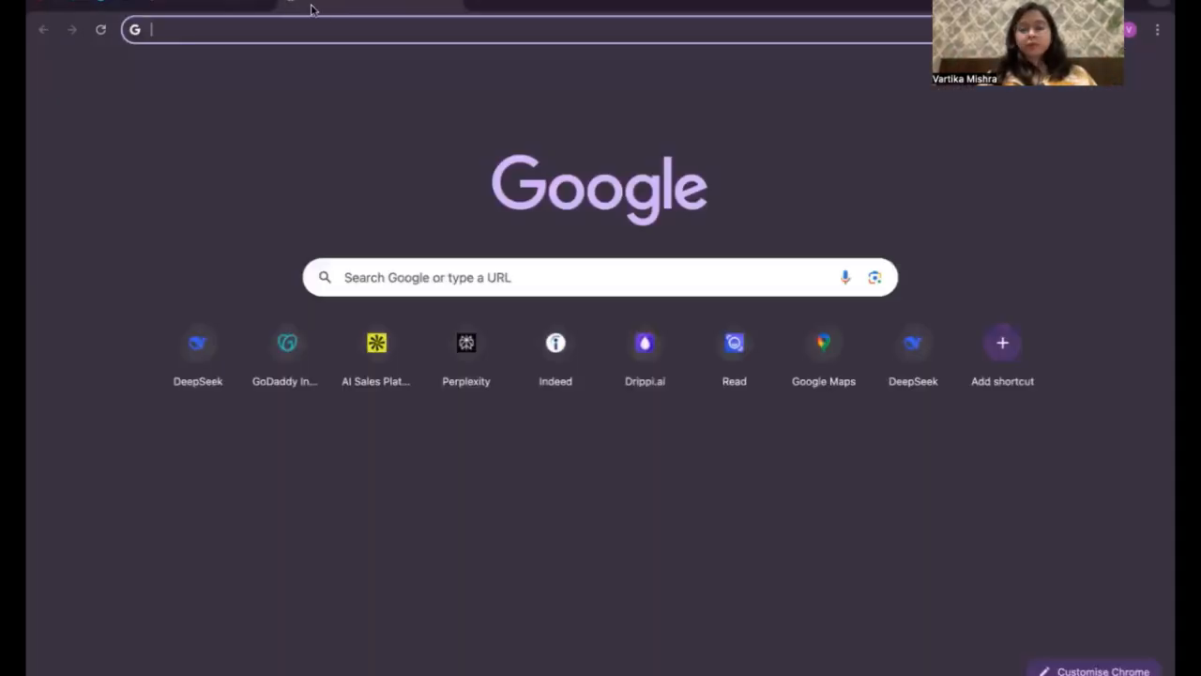
- Search Google for 'calc' to bring up the calculator
{"action": "left_click", "coordinate": [322, 30]}
{"action": "type", "text": "calc"}
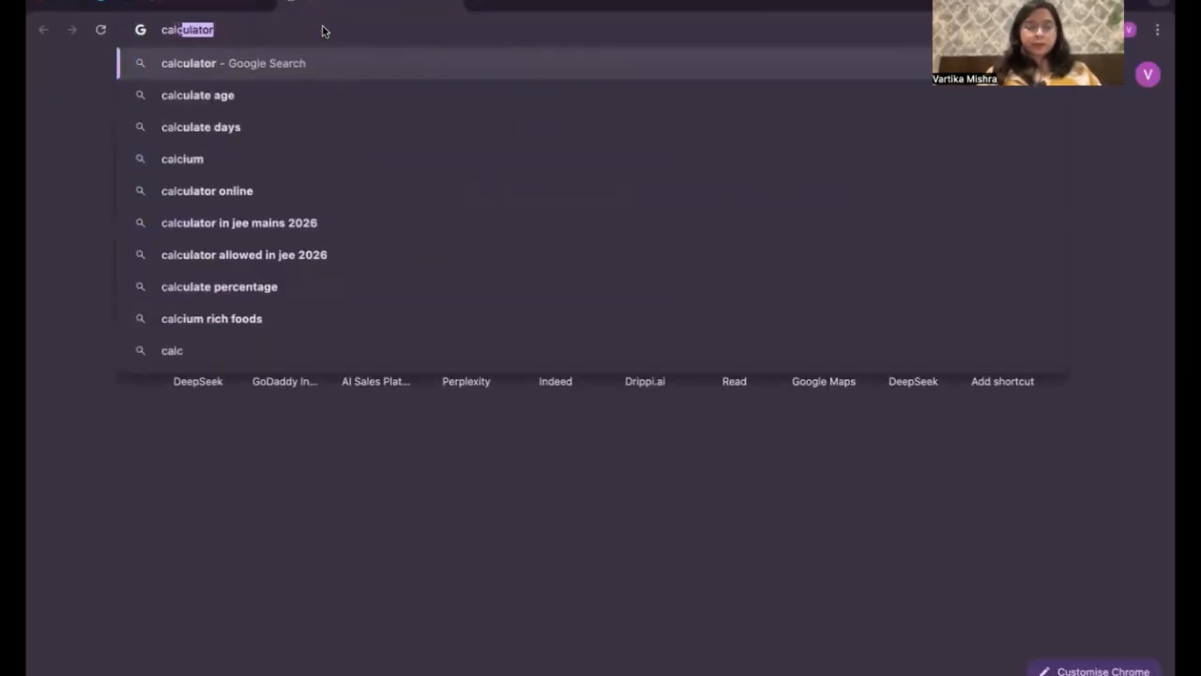
{"action": "key", "text": "Return"}
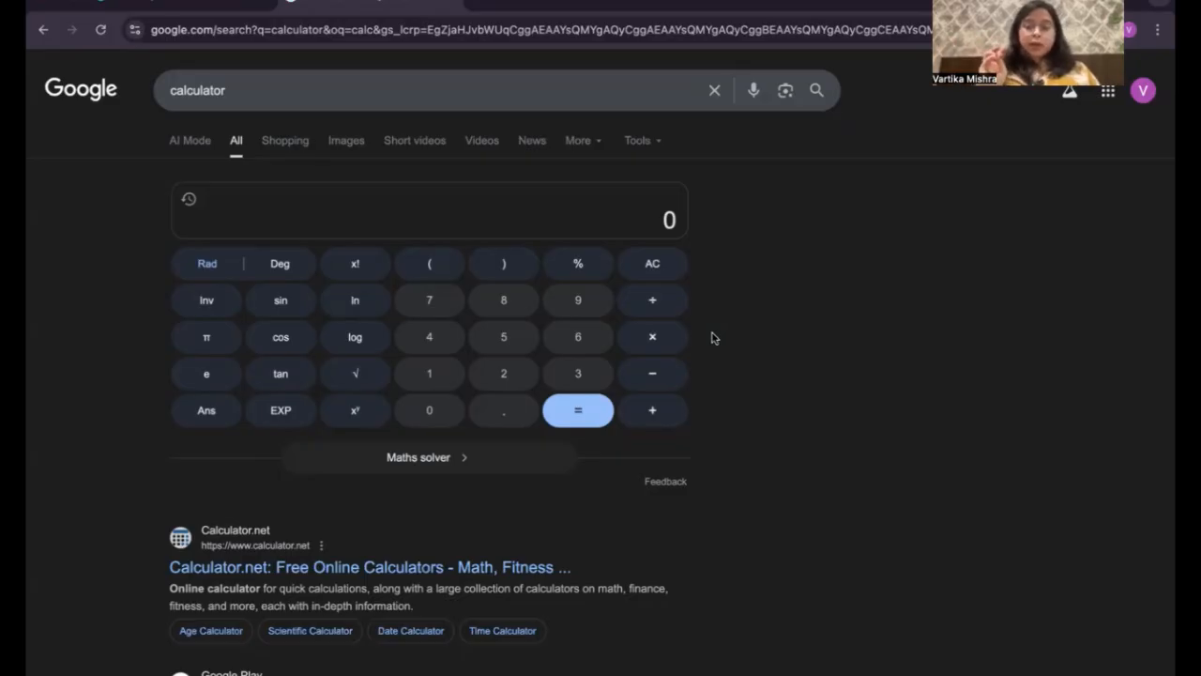
- Compute 2000 ÷ 120 on Google's calculator, giving 16.6666666667
{"action": "left_click", "coordinate": [516, 386]}
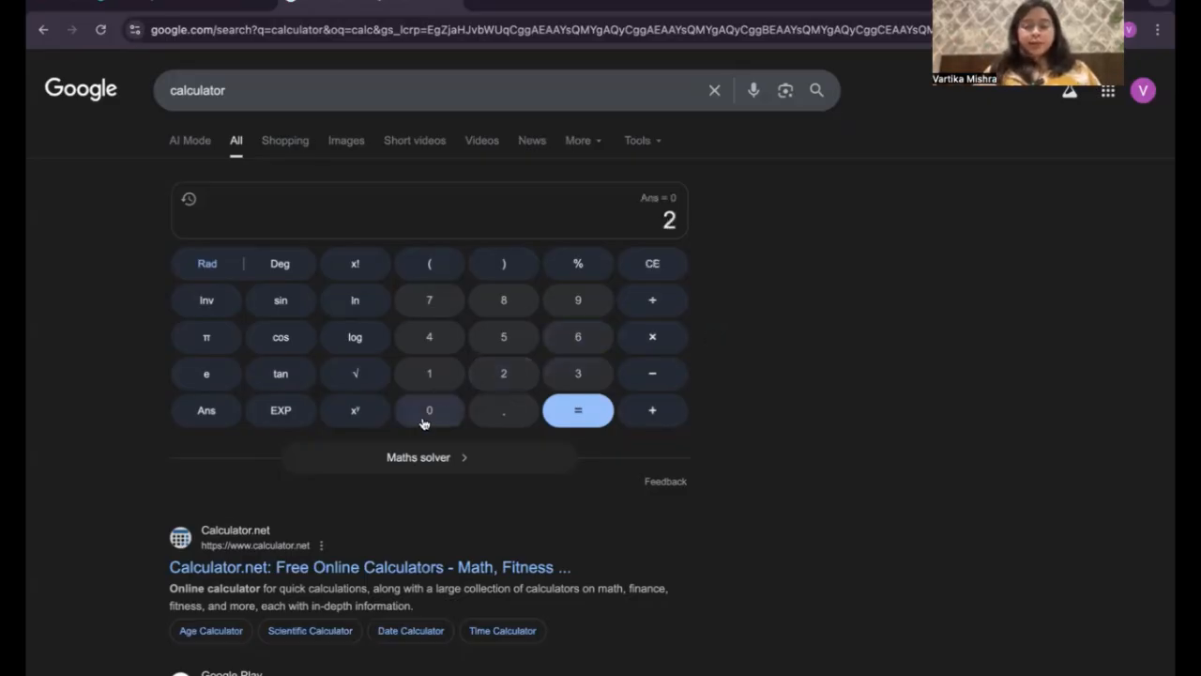
{"action": "left_click", "coordinate": [420, 424]}
{"action": "left_click", "coordinate": [421, 424]}
{"action": "left_click", "coordinate": [420, 424]}
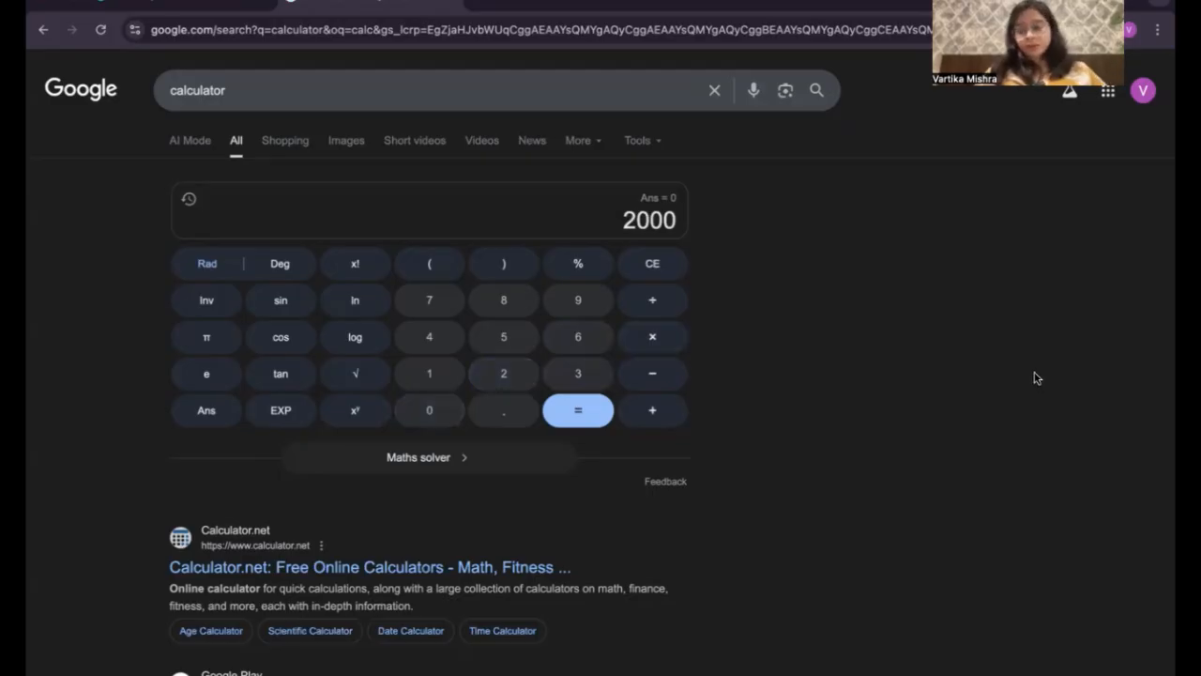
{"action": "left_click", "coordinate": [656, 305]}
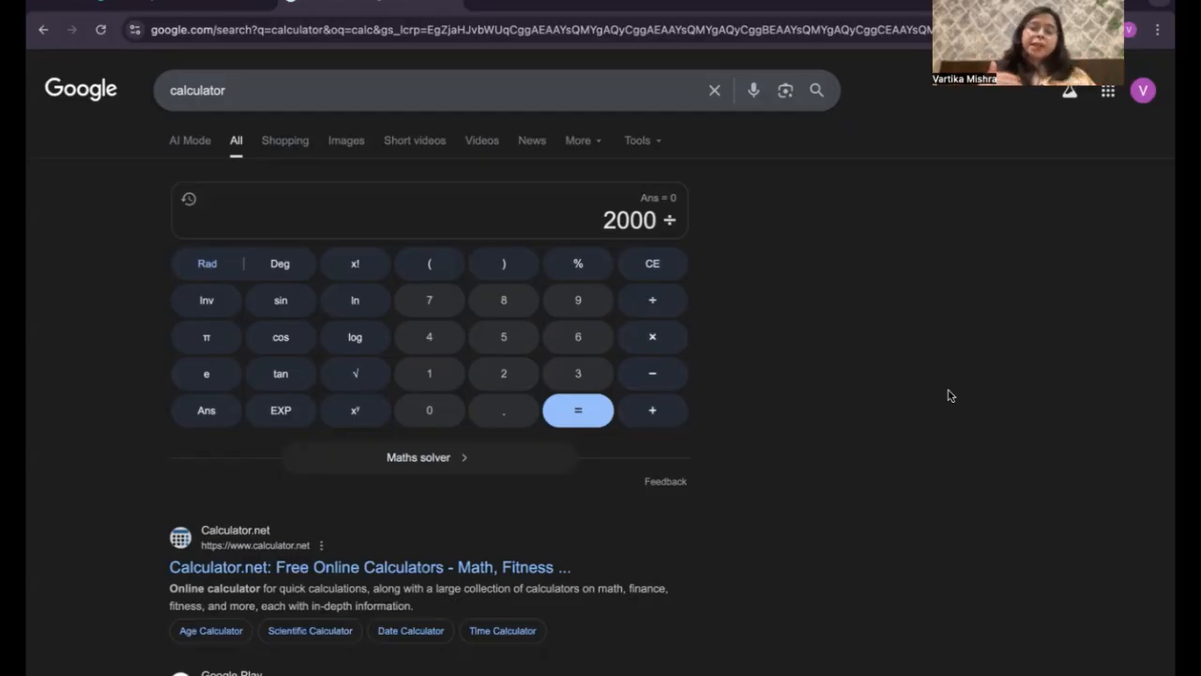
{"action": "left_click", "coordinate": [436, 371]}
{"action": "left_click", "coordinate": [488, 375]}
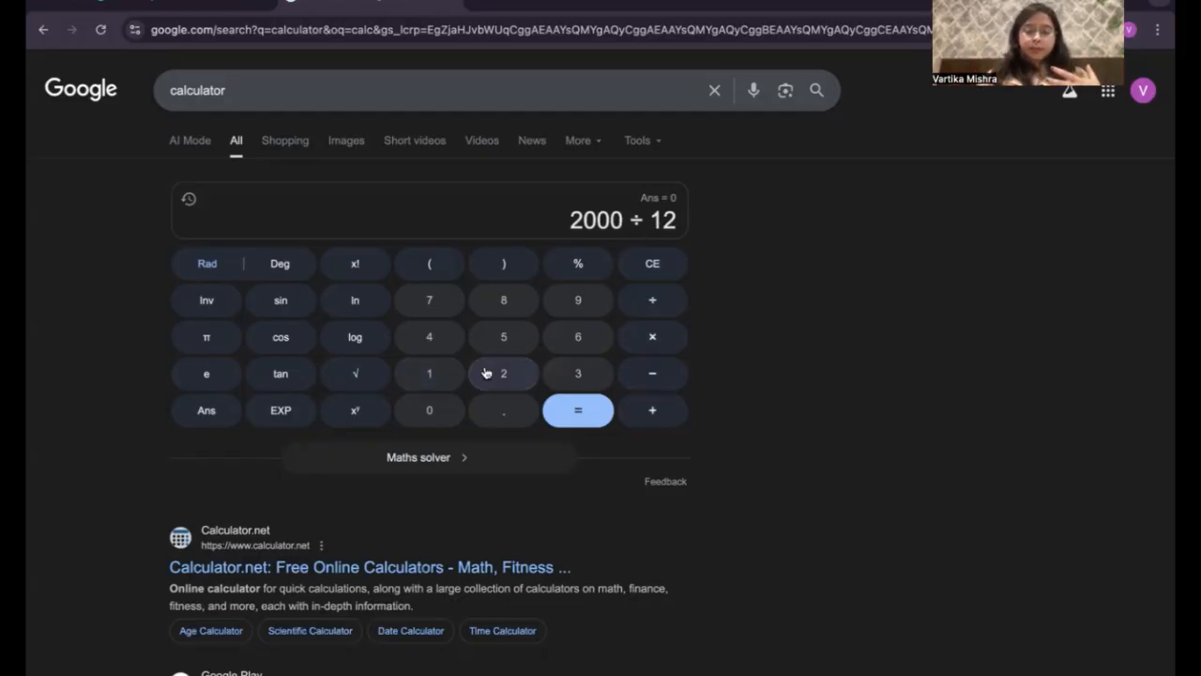
{"action": "left_click", "coordinate": [429, 413]}
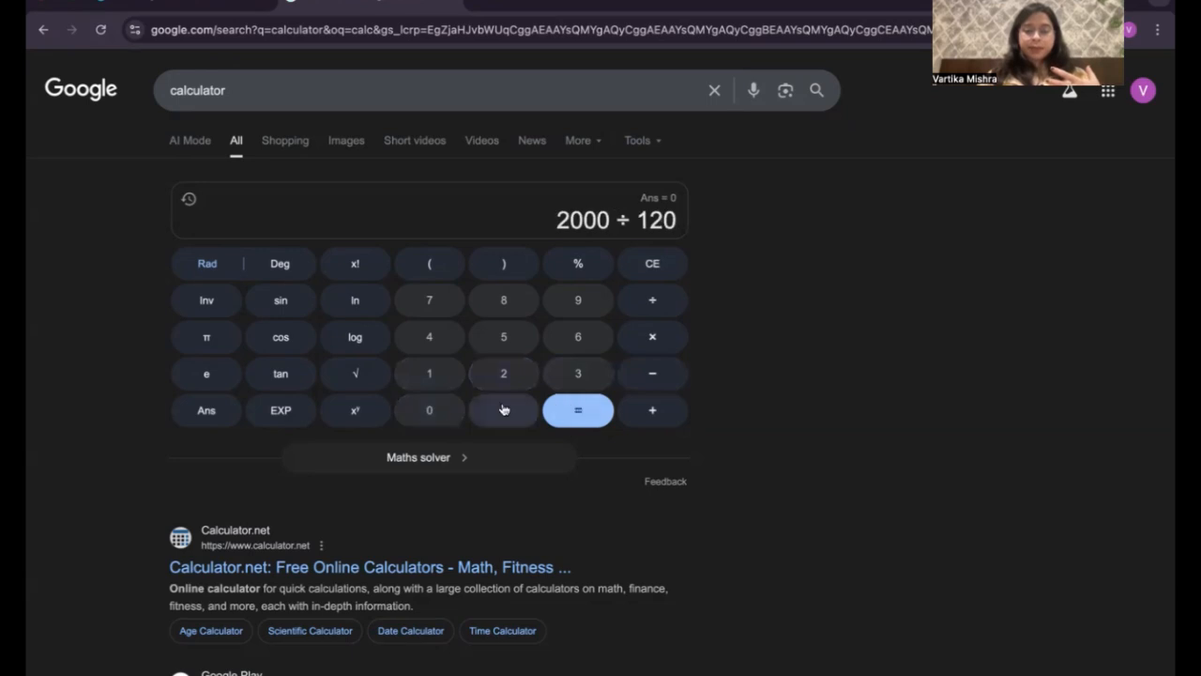
{"action": "left_click", "coordinate": [592, 415]}
- Highlight 16.6 at the start of the result, then go back to GoDaddy
{"action": "left_click_drag", "start_coordinate": [537, 220], "coordinate": [490, 225]}
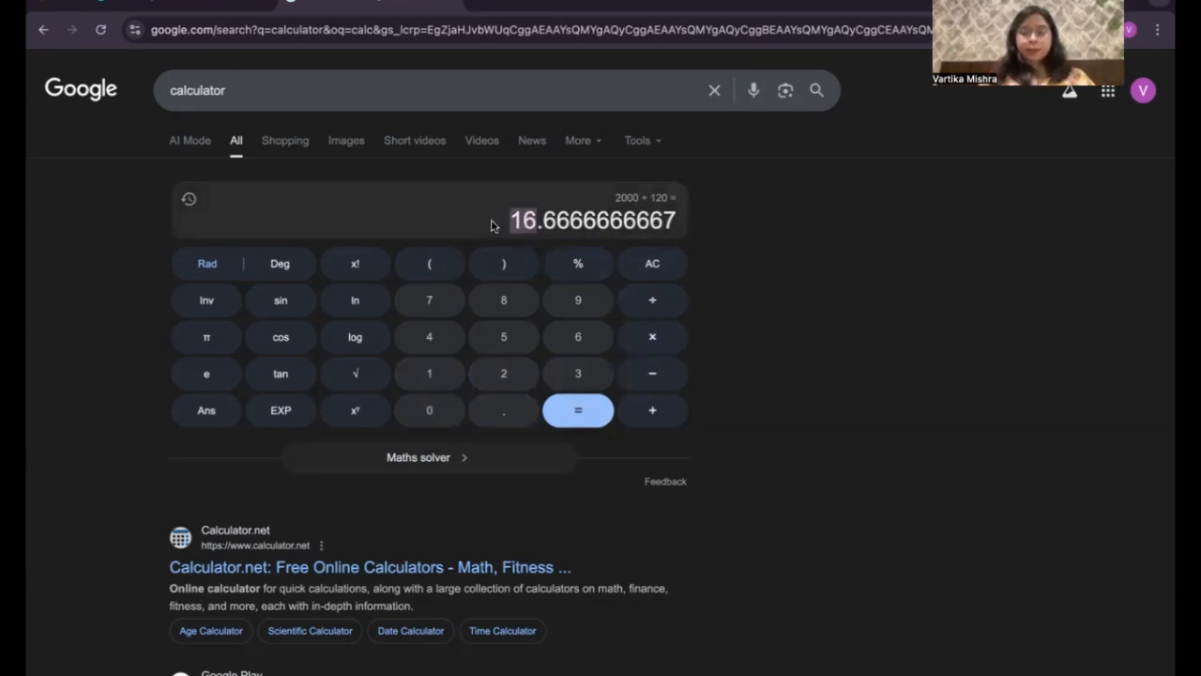
{"action": "left_click_drag", "start_coordinate": [555, 217], "coordinate": [488, 220]}
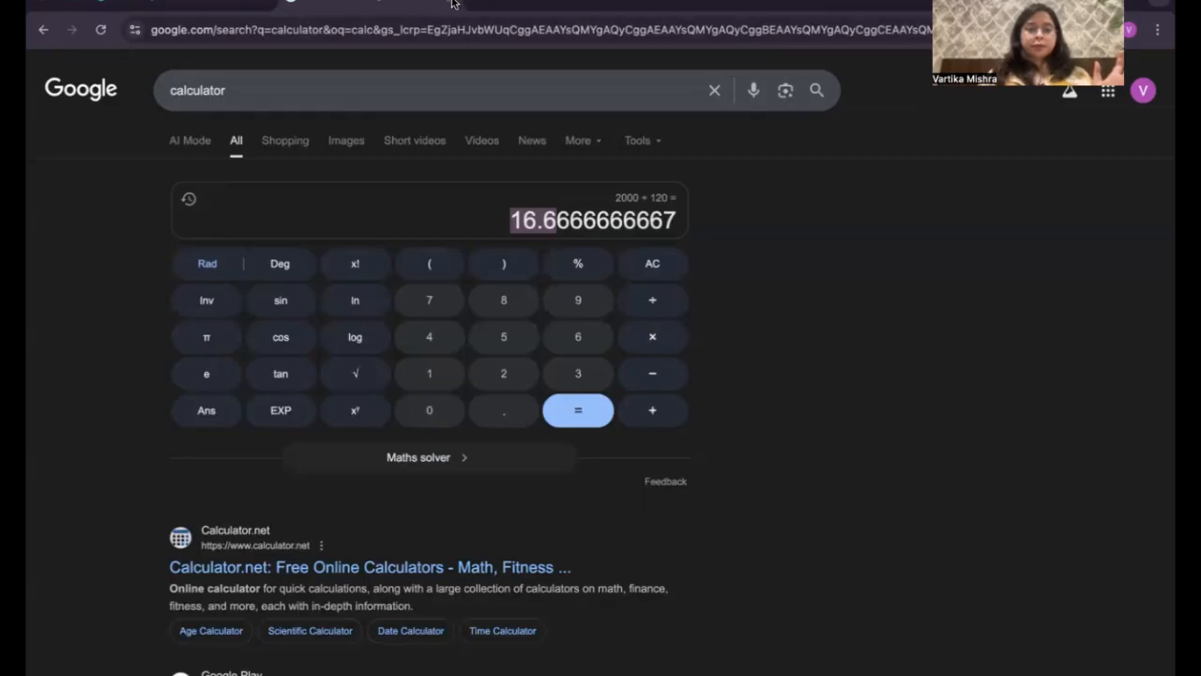
{"action": "left_click", "coordinate": [457, 2]}
- Add autoxlead.com from the search results to the cart
{"action": "scroll", "coordinate": [525, 410], "scroll_direction": "up", "scroll_amount": 1}
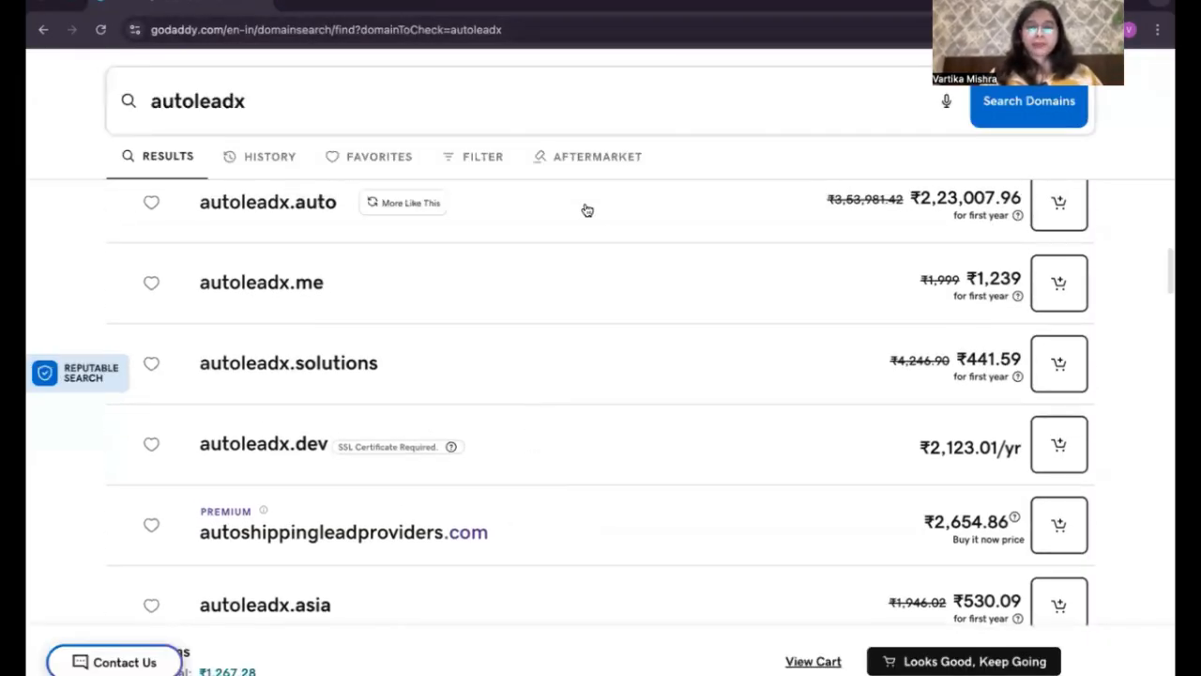
{"action": "scroll", "coordinate": [585, 210], "scroll_direction": "up", "scroll_amount": 4}
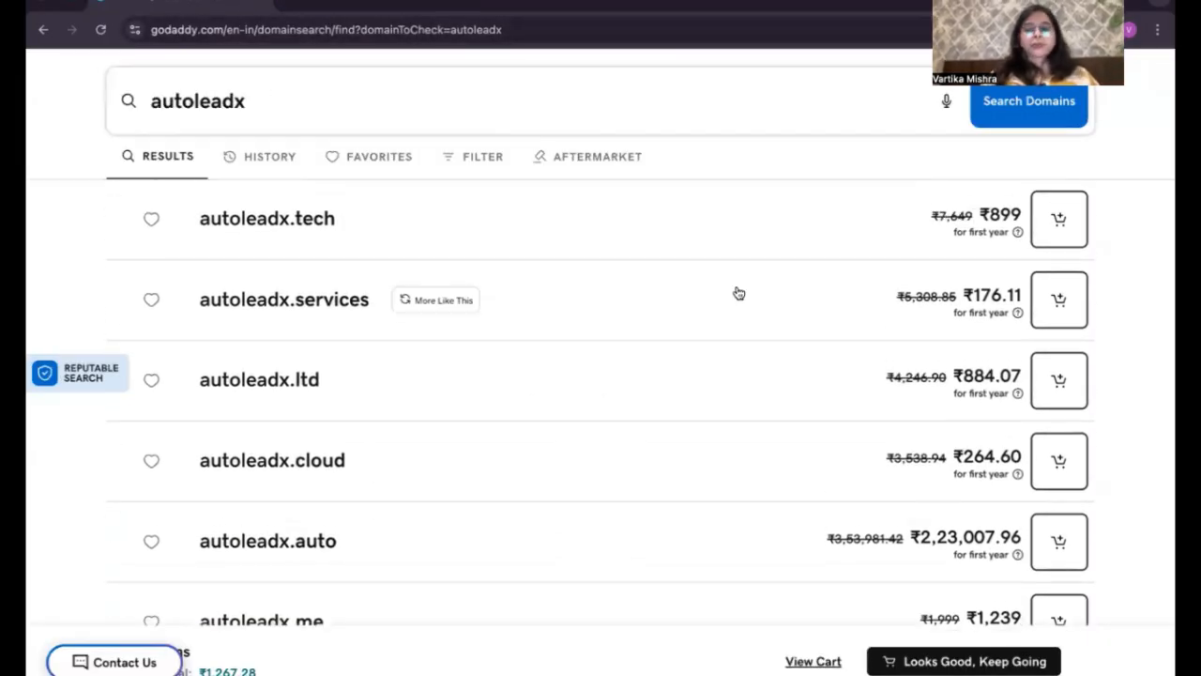
{"action": "scroll", "coordinate": [739, 292], "scroll_direction": "up", "scroll_amount": 5}
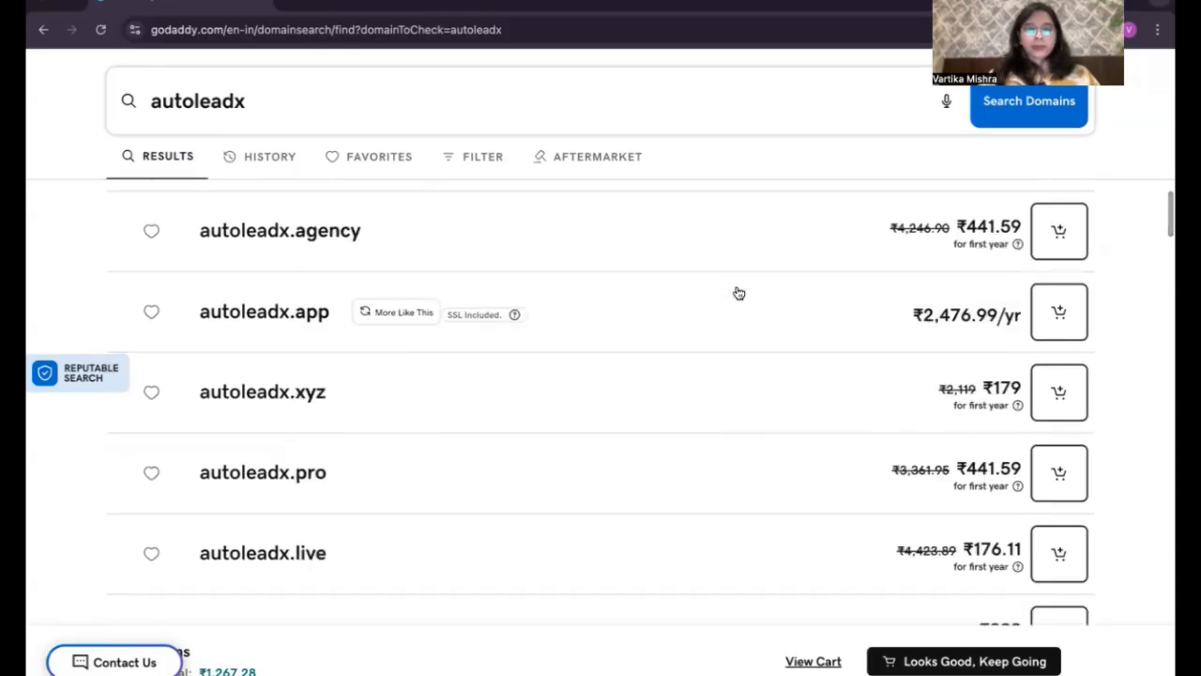
{"action": "scroll", "coordinate": [739, 293], "scroll_direction": "up", "scroll_amount": 2}
{"action": "scroll", "coordinate": [739, 292], "scroll_direction": "up", "scroll_amount": 4}
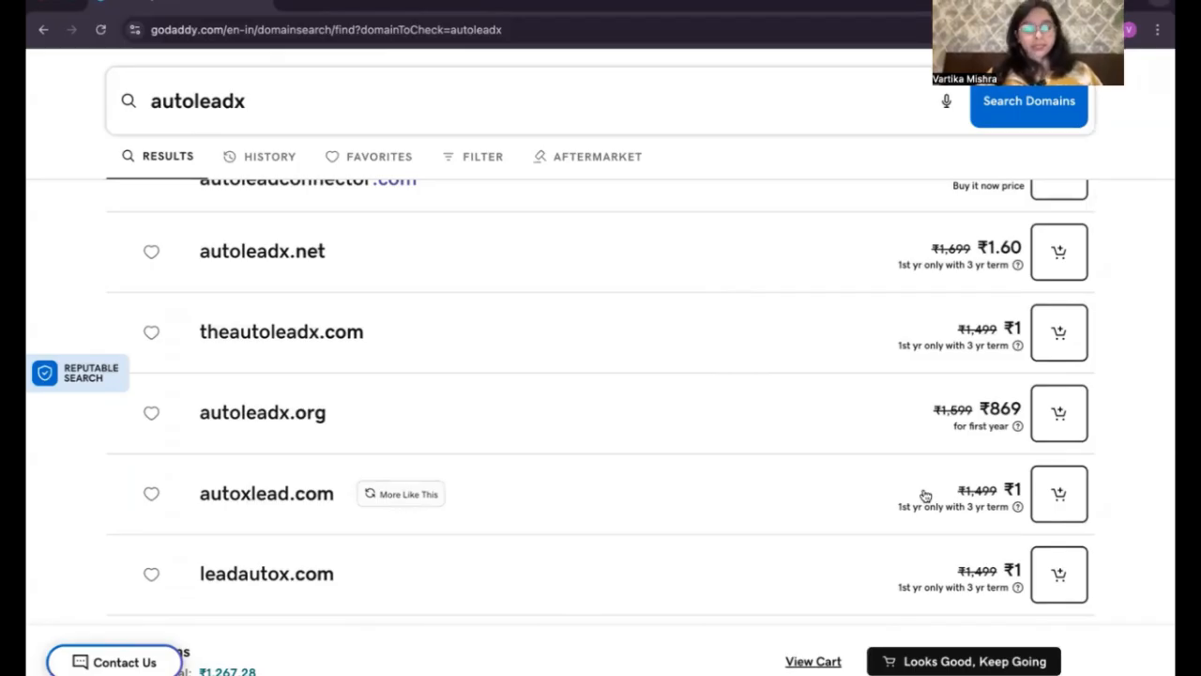
{"action": "scroll", "coordinate": [1067, 515], "scroll_direction": "down", "scroll_amount": 2}
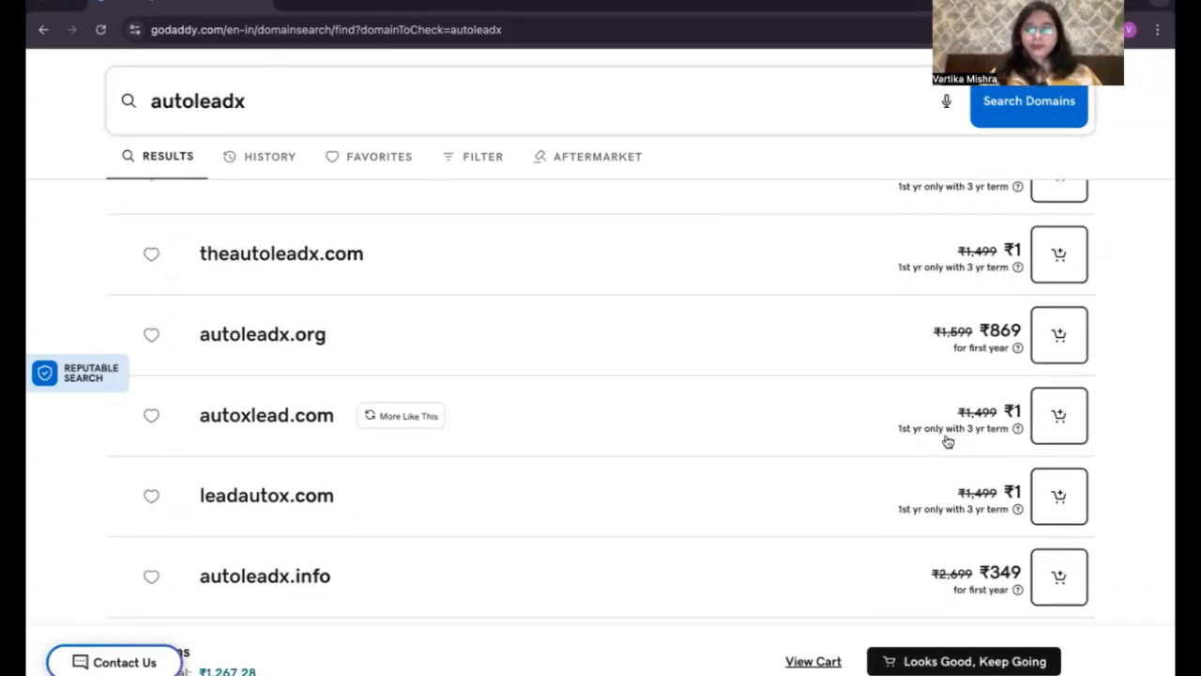
{"action": "left_click", "coordinate": [1061, 424]}
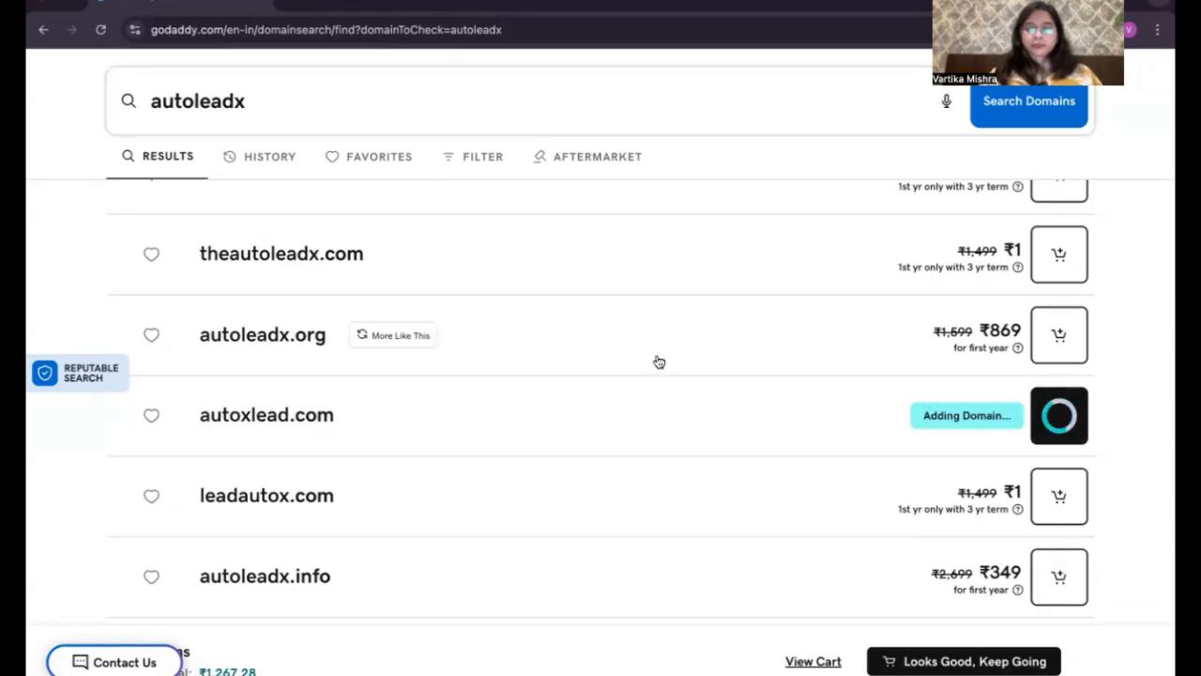
{"action": "scroll", "coordinate": [692, 517], "scroll_direction": "up", "scroll_amount": 8}
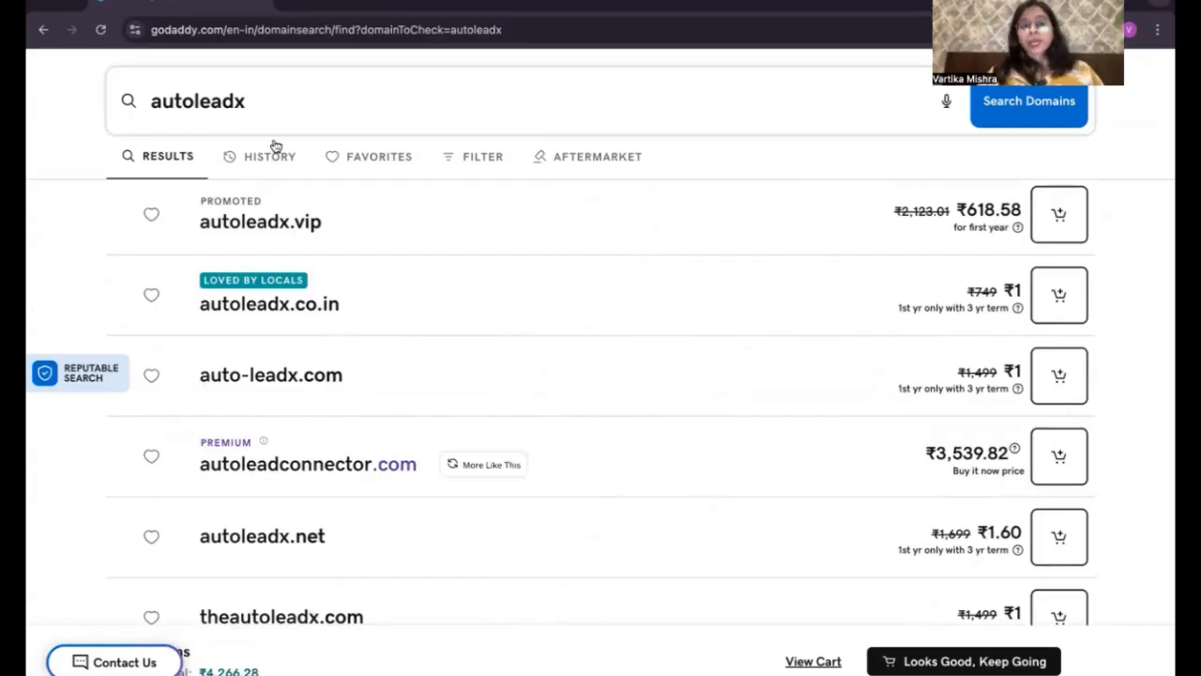
- Create a new blank Google spreadsheet via sheets.new in another tab
{"action": "left_click", "coordinate": [289, 6]}
{"action": "left_click", "coordinate": [289, 31]}
{"action": "type", "text": "she"}
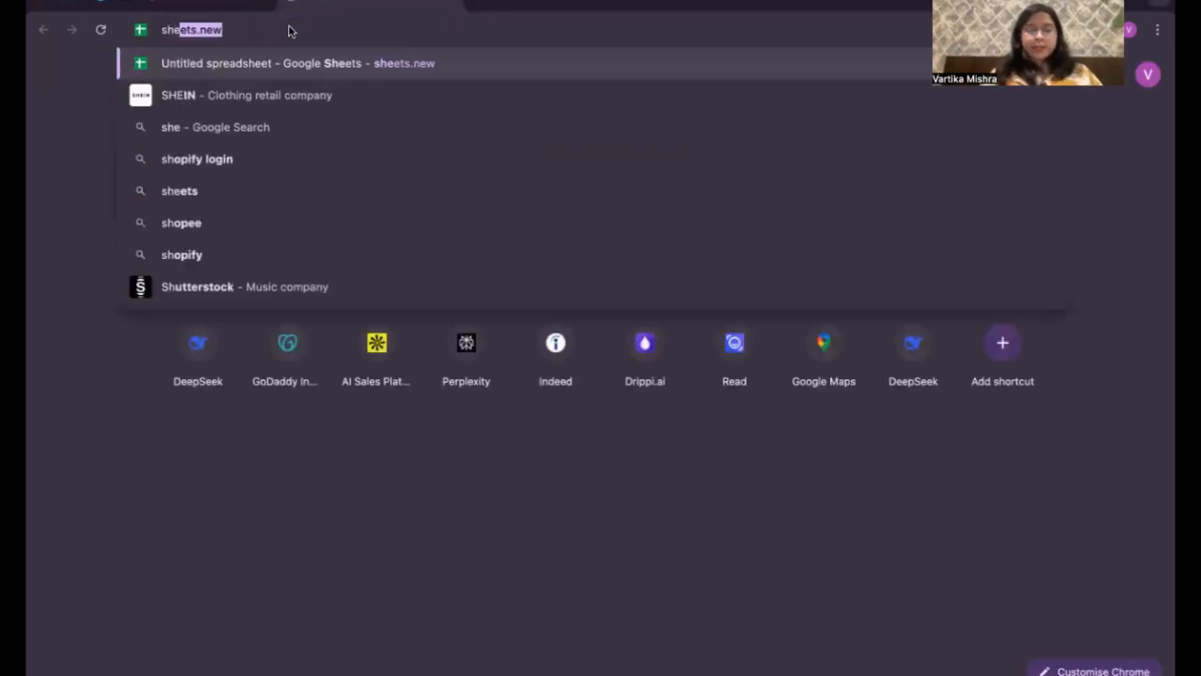
{"action": "key", "text": "Return"}
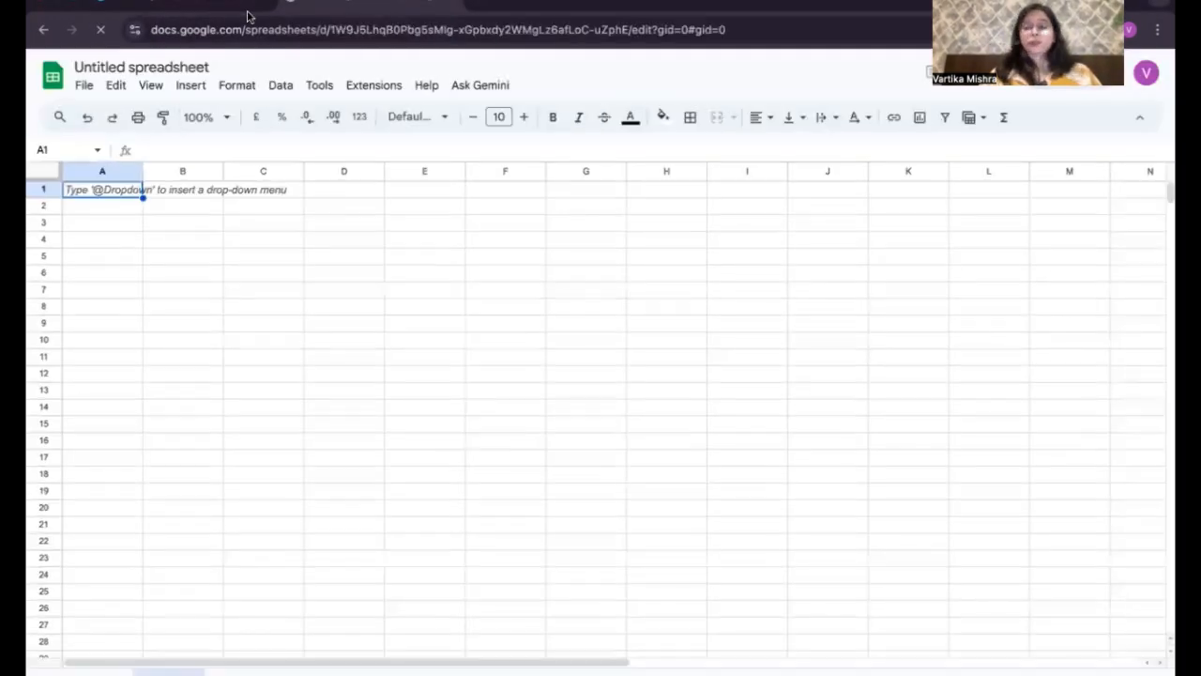
- Back on GoDaddy, select the name autoxlead in the added domain
{"action": "left_click", "coordinate": [192, 13]}
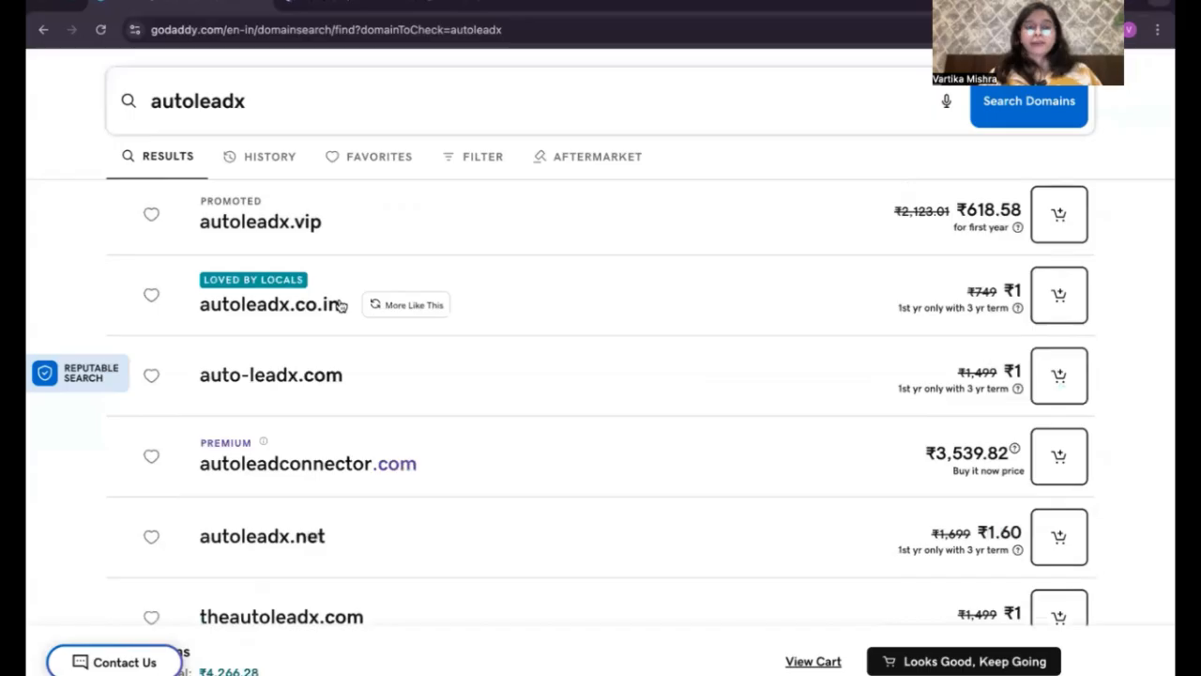
{"action": "scroll", "coordinate": [497, 387], "scroll_direction": "down", "scroll_amount": 4}
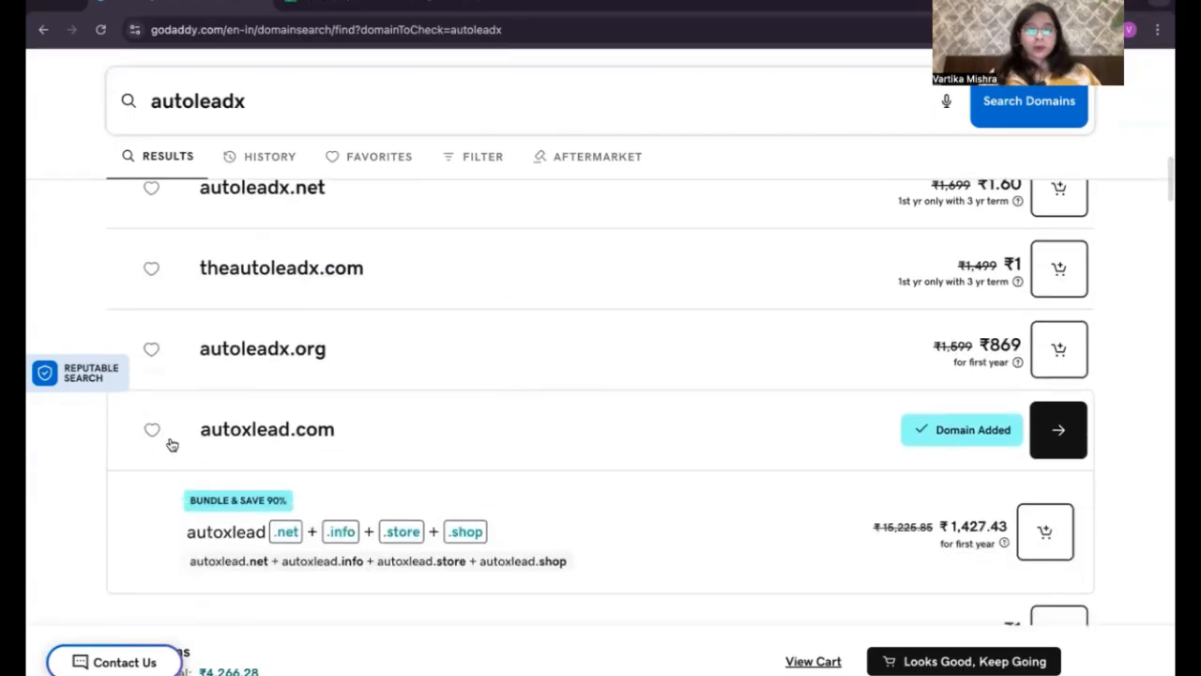
{"action": "left_click_drag", "start_coordinate": [292, 430], "coordinate": [205, 434]}
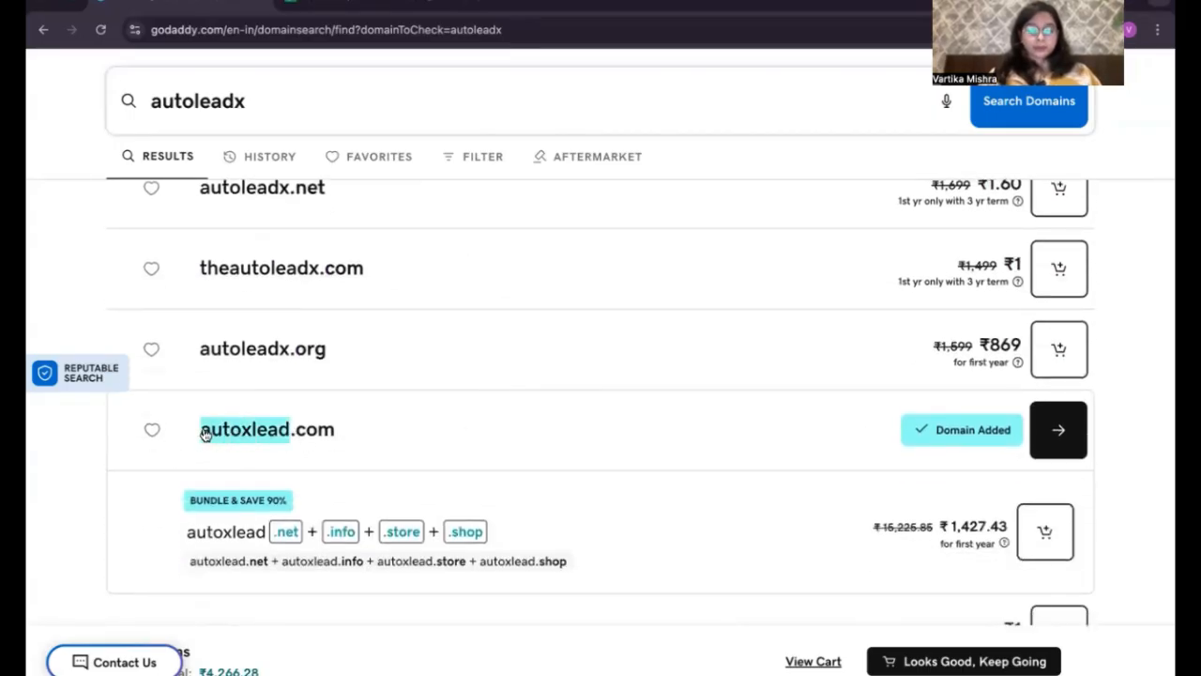
- Enter autoxlead.com in cell A1 of the new spreadsheet
{"action": "left_click", "coordinate": [388, 6]}
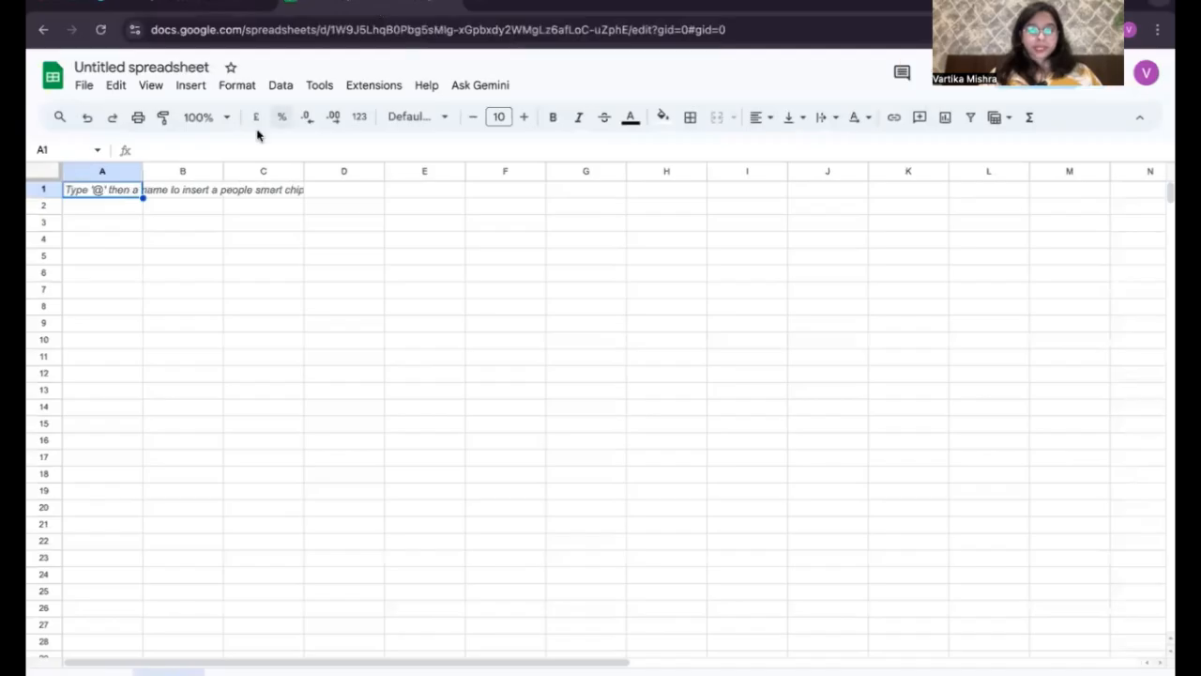
{"action": "key", "text": "ctrl+v"}
{"action": "key", "text": "Delete"}
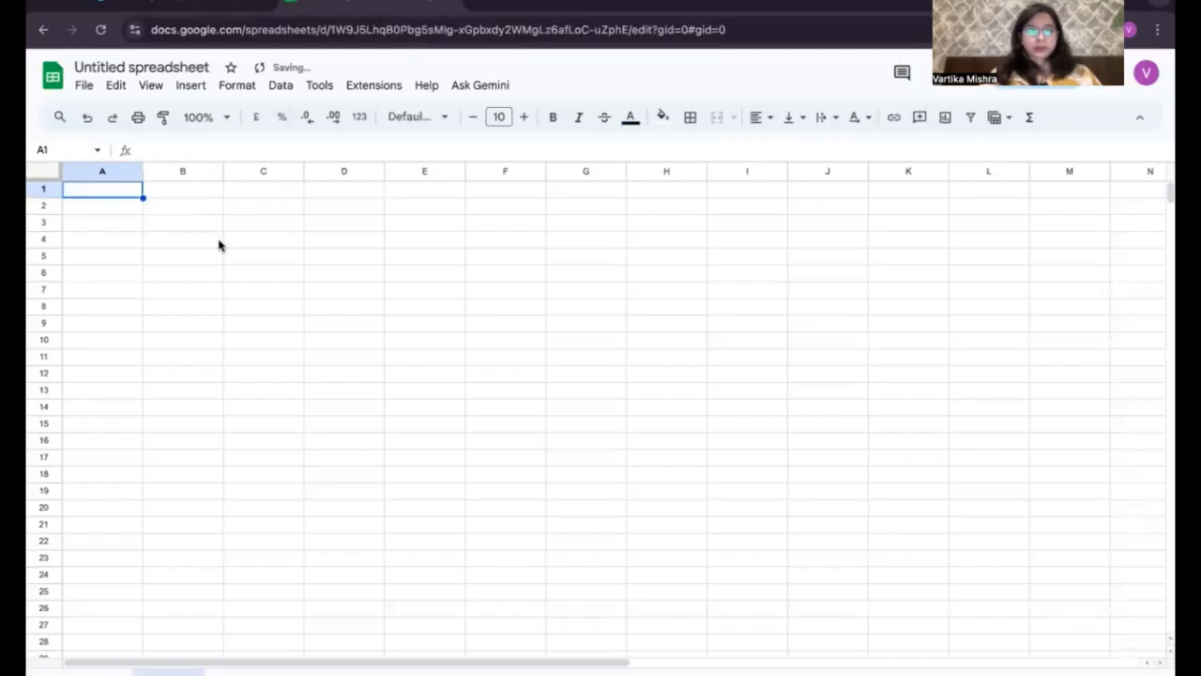
{"action": "type", "text": "autole"}
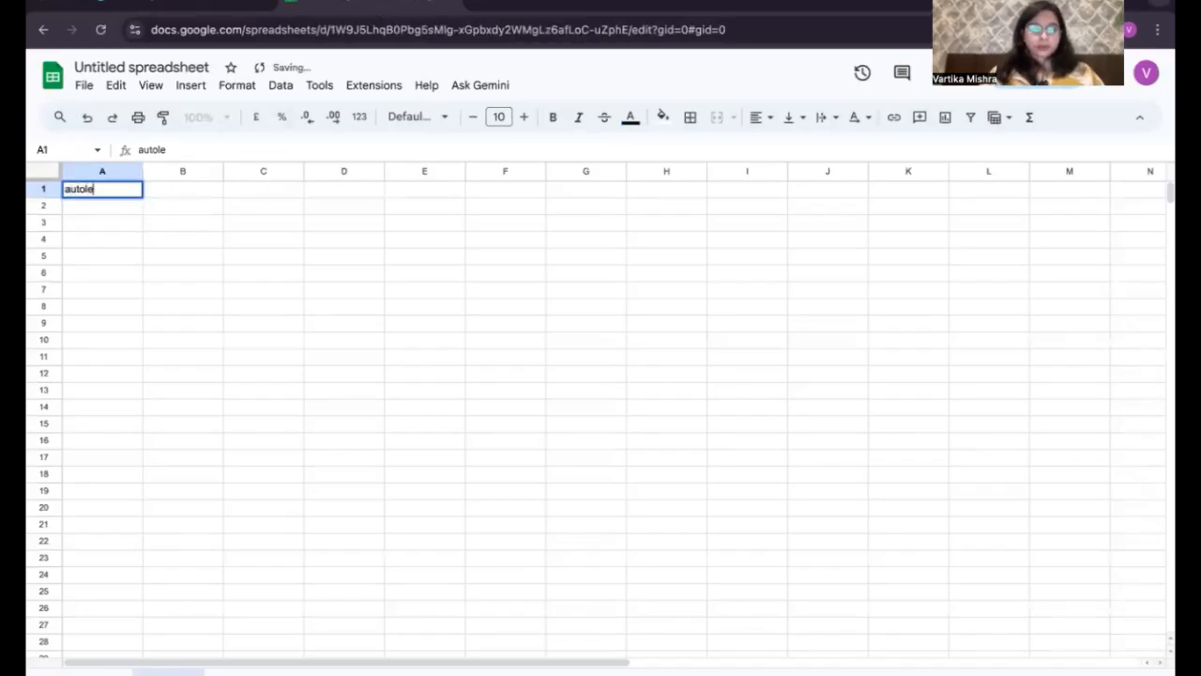
{"action": "key", "text": "BackSpace"}
{"action": "key", "text": "BackSpace"}
{"action": "type", "text": "xlead.com"}
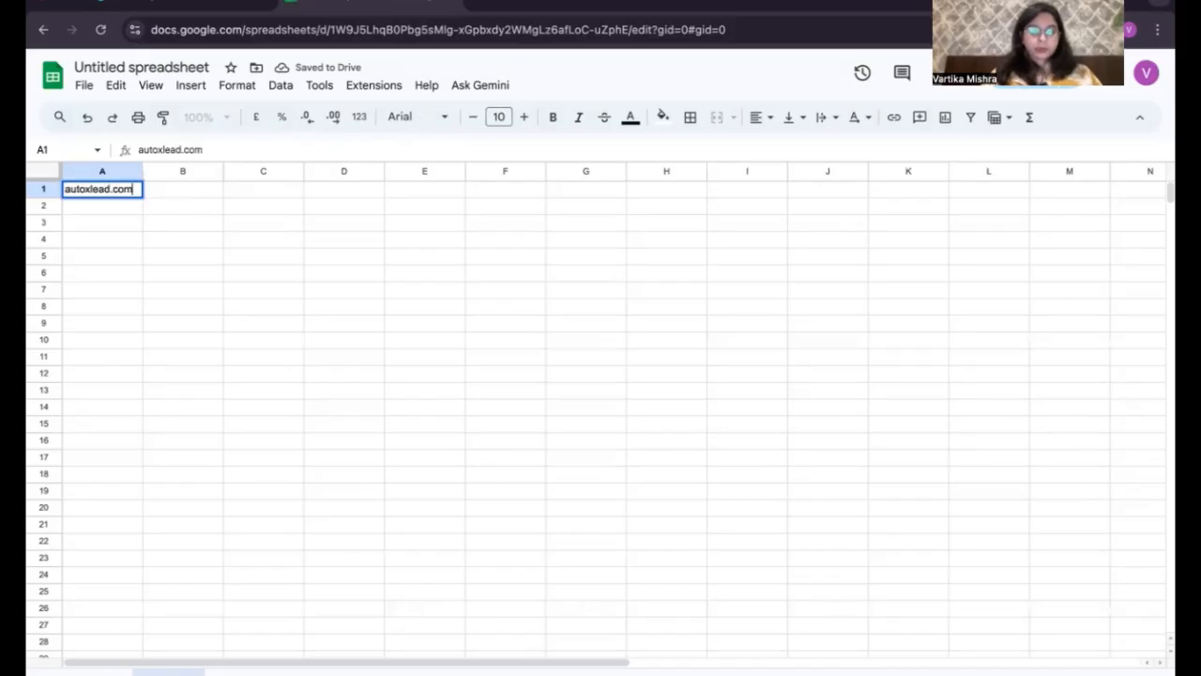
{"action": "left_click", "coordinate": [192, 297]}
- Give A1 a yellow fill and bold text, widen column A, and select A3
{"action": "left_click", "coordinate": [134, 192]}
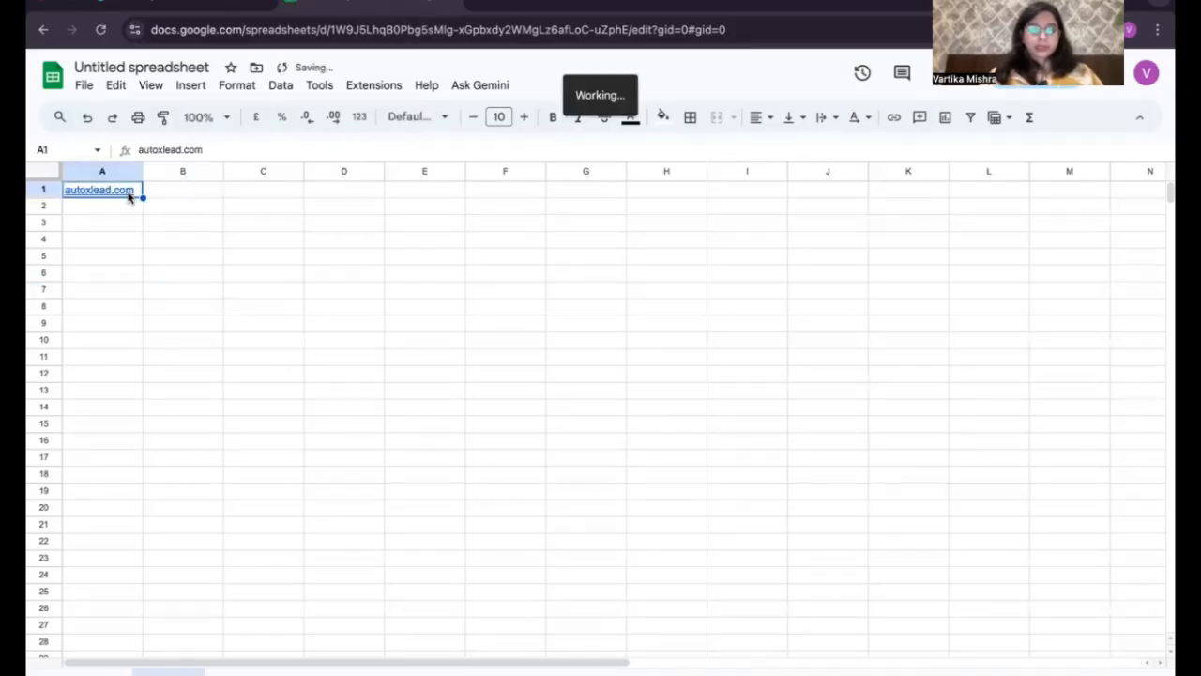
{"action": "left_click", "coordinate": [660, 116]}
{"action": "left_click", "coordinate": [720, 191]}
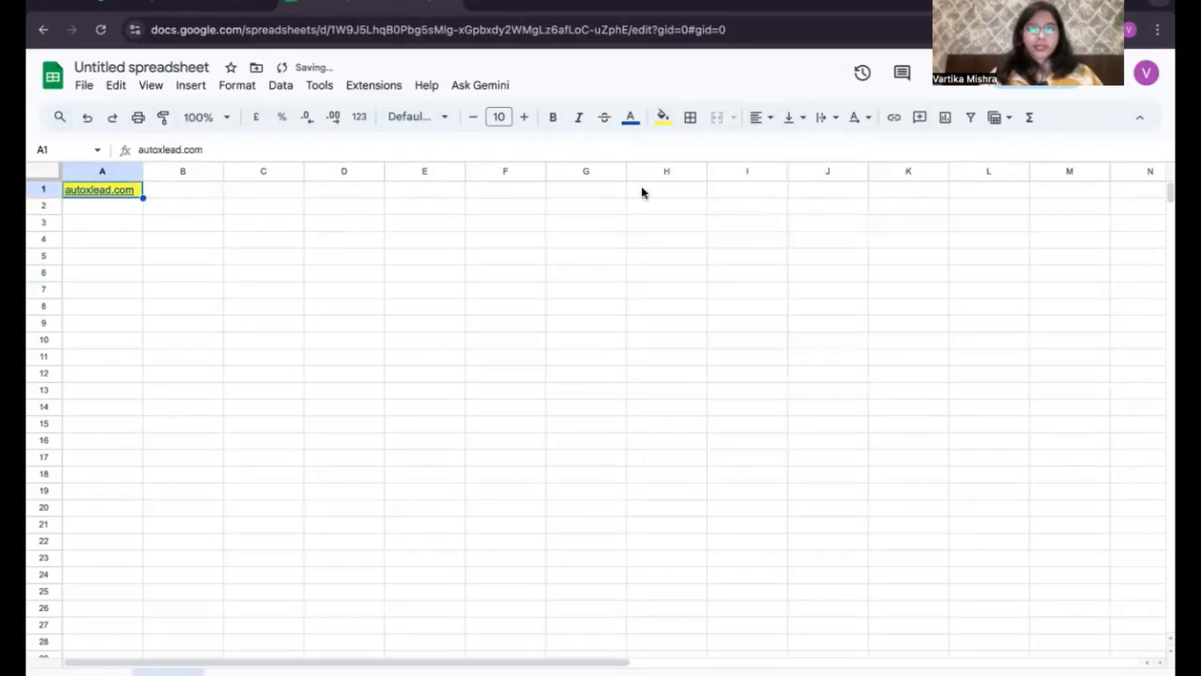
{"action": "key", "text": "ctrl+b"}
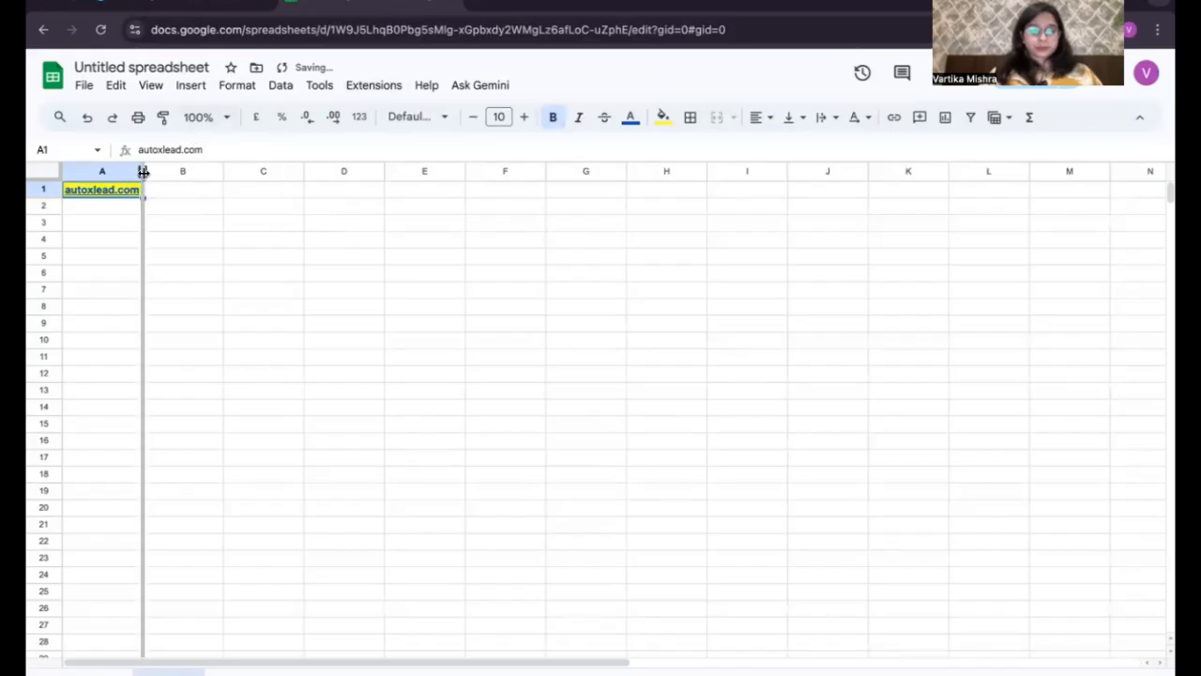
{"action": "left_click_drag", "start_coordinate": [143, 171], "coordinate": [271, 171]}
{"action": "left_click", "coordinate": [222, 266]}
{"action": "left_click", "coordinate": [205, 230]}
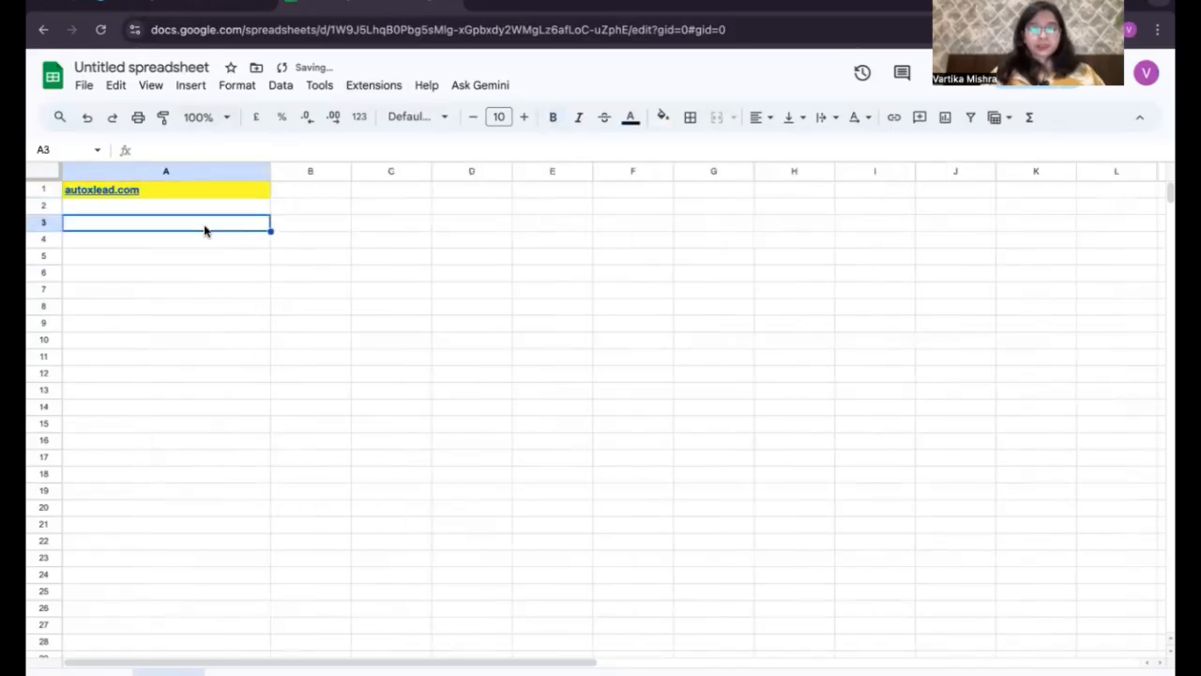
- Type hi, hello, info, contact, support, try, reach, care, sales down A3:A11, then select them
{"action": "type", "text": "h"}
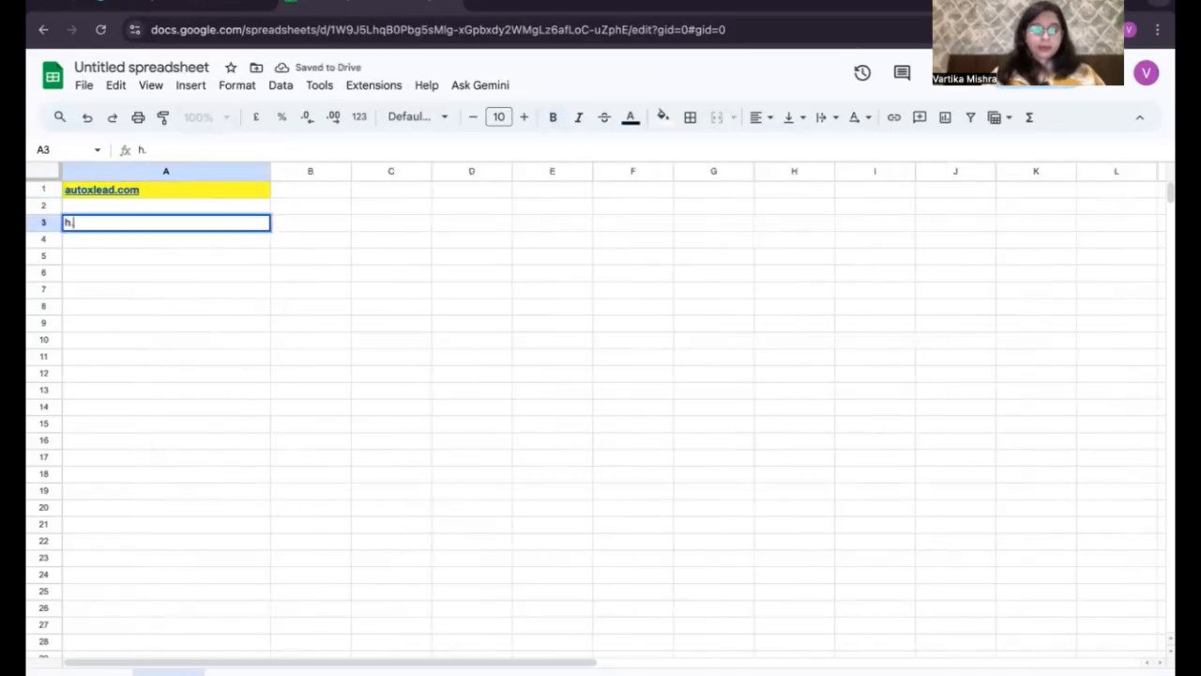
{"action": "type", "text": "i"}
{"action": "key", "text": "Return"}
{"action": "type", "text": "hello"}
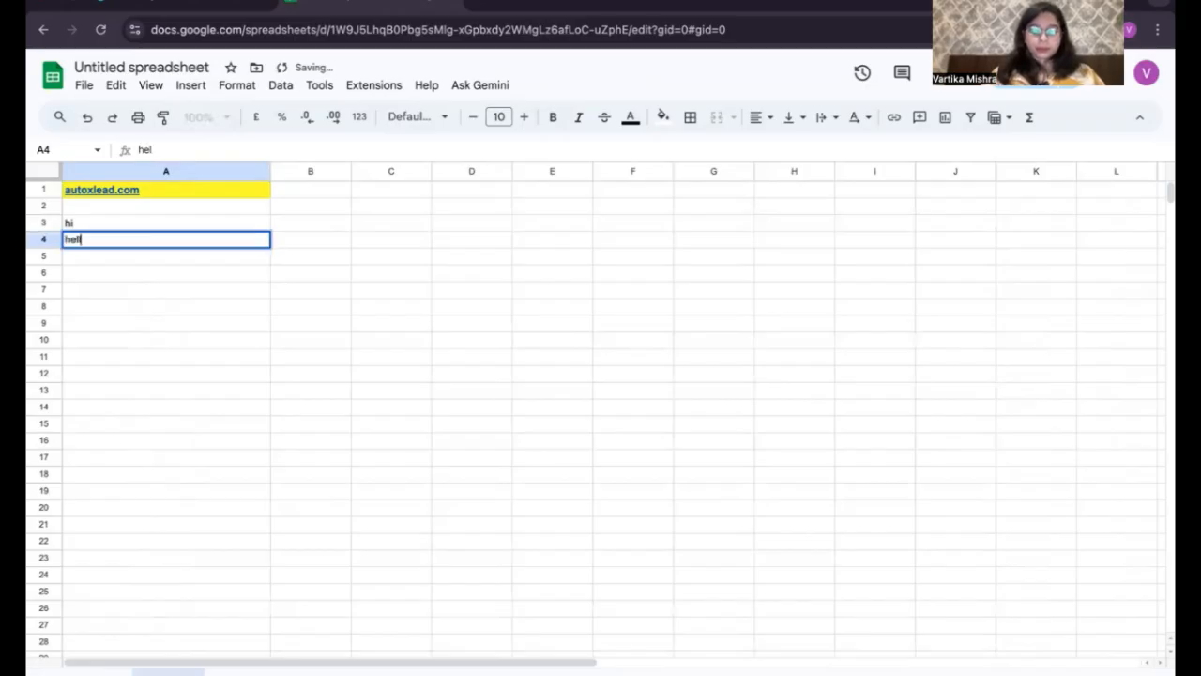
{"action": "key", "text": "Return"}
{"action": "type", "text": "info"}
{"action": "key", "text": "Return"}
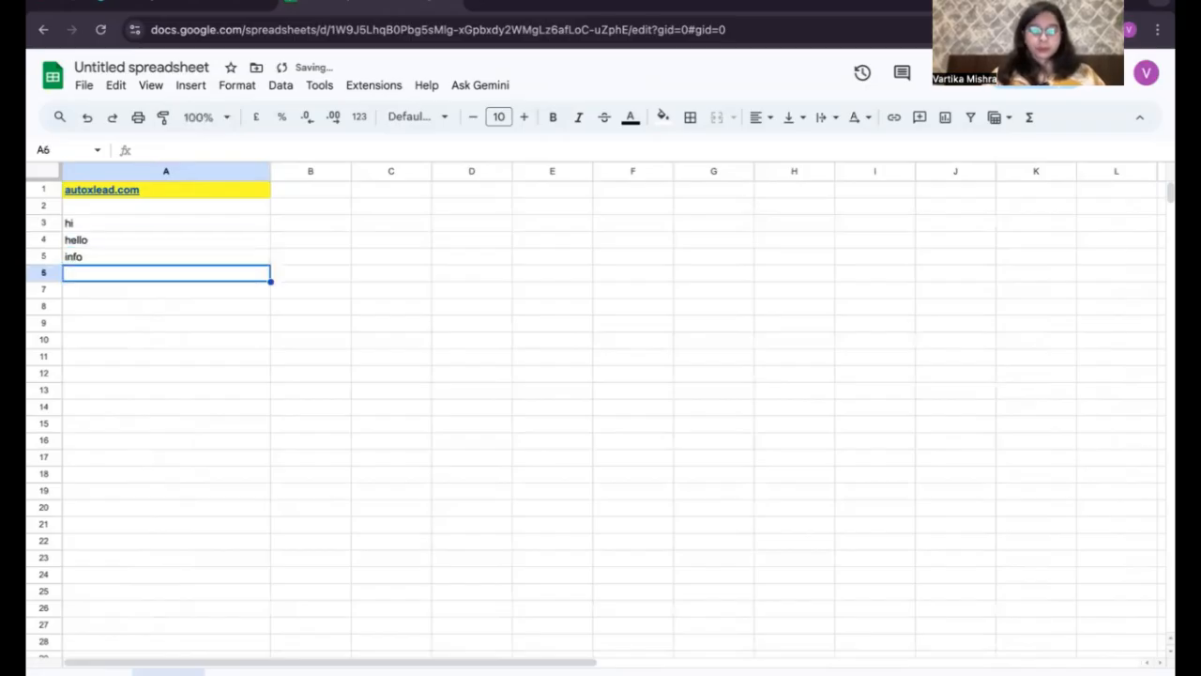
{"action": "type", "text": "contact"}
{"action": "key", "text": "Return"}
{"action": "type", "text": "support"}
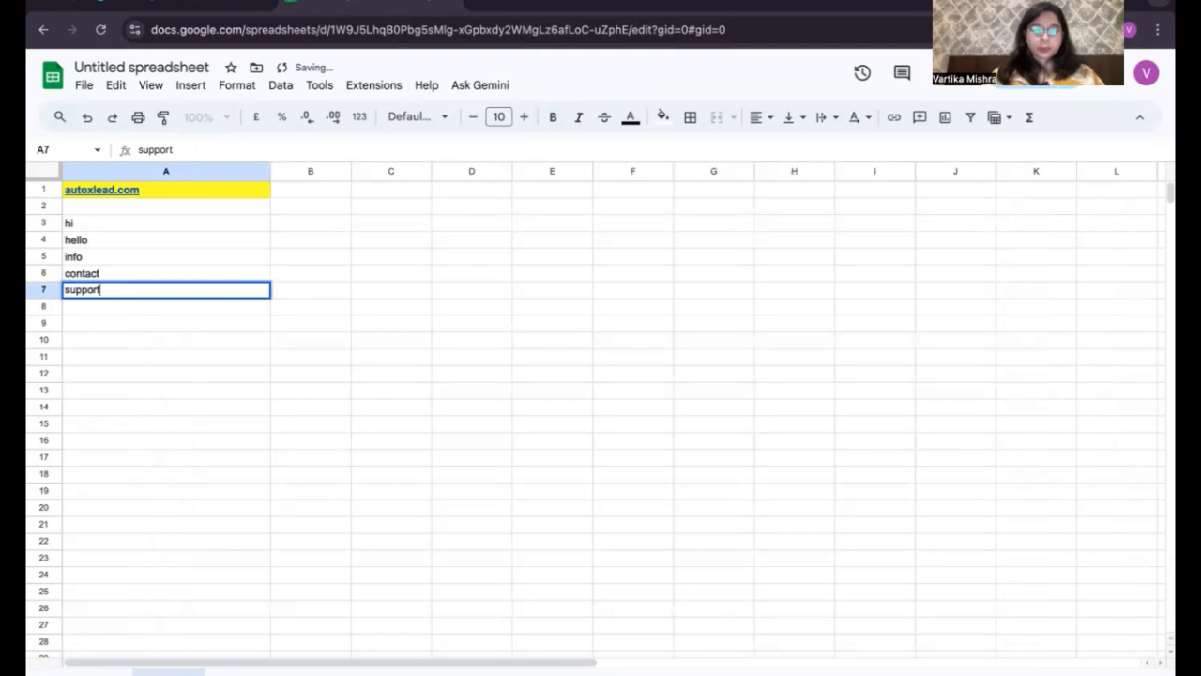
{"action": "key", "text": "Return"}
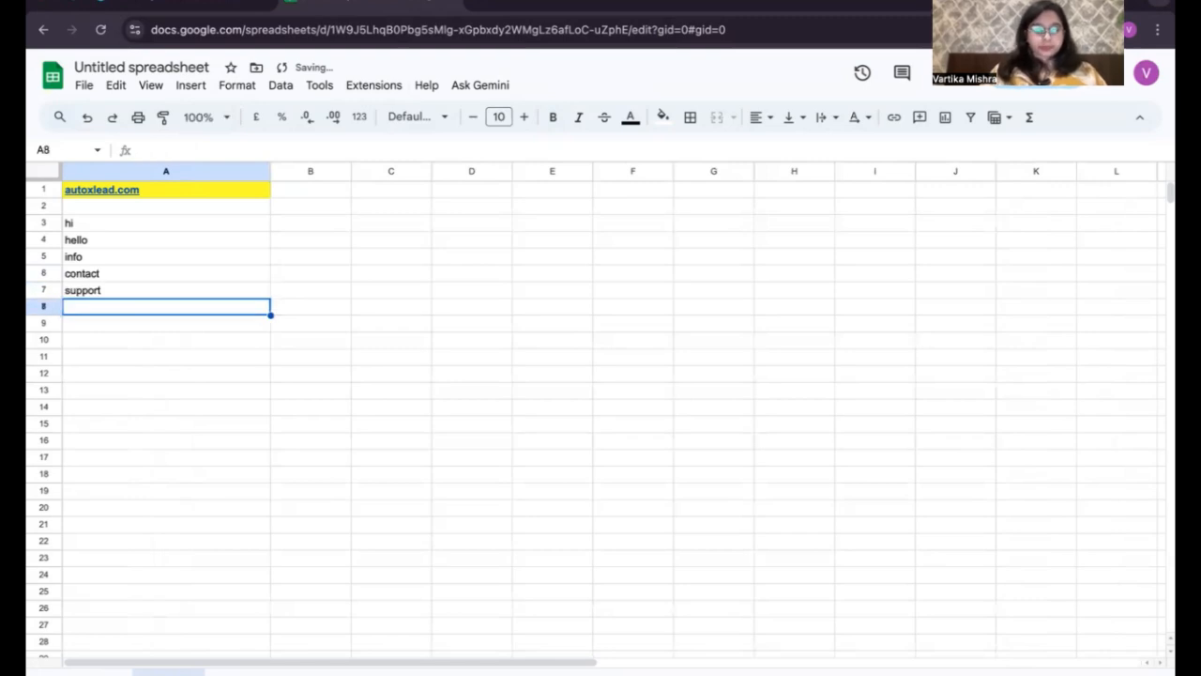
{"action": "type", "text": "try"}
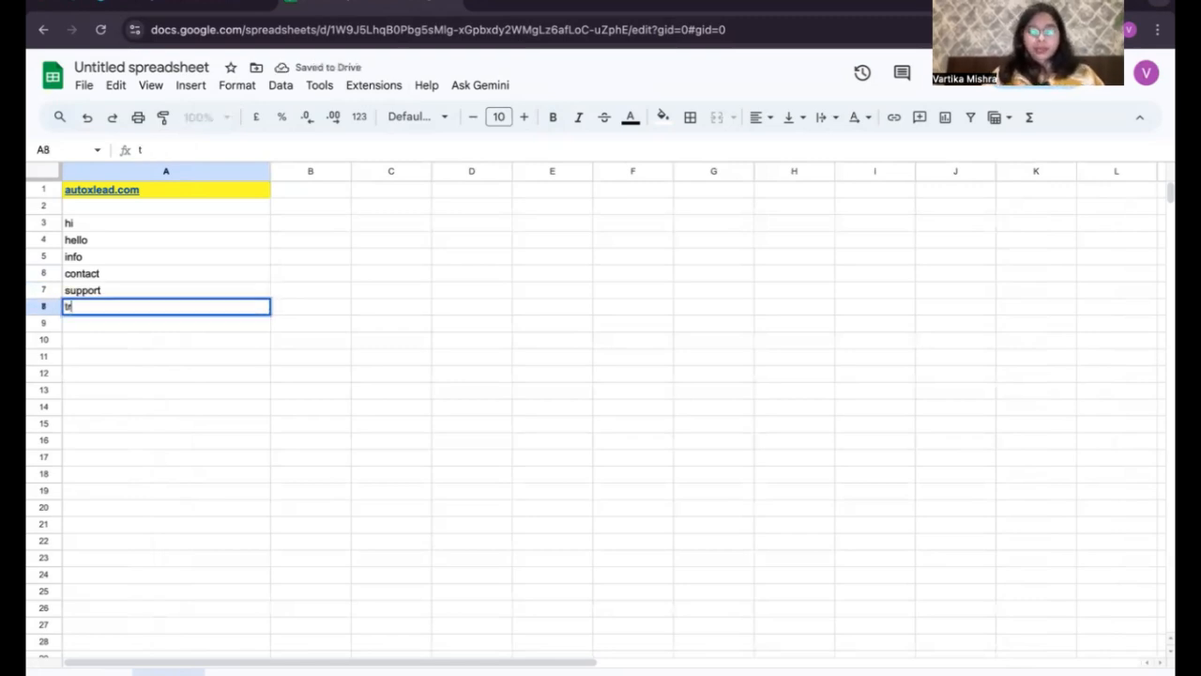
{"action": "key", "text": "Return"}
{"action": "type", "text": "reach"}
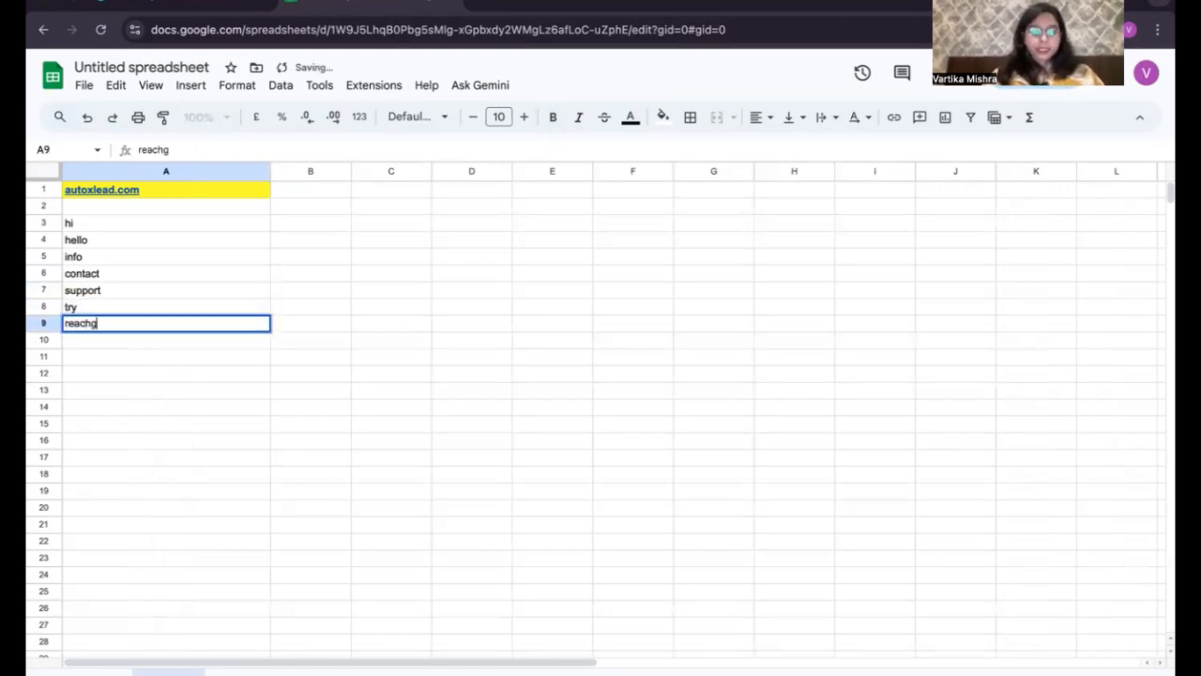
{"action": "key", "text": "Return"}
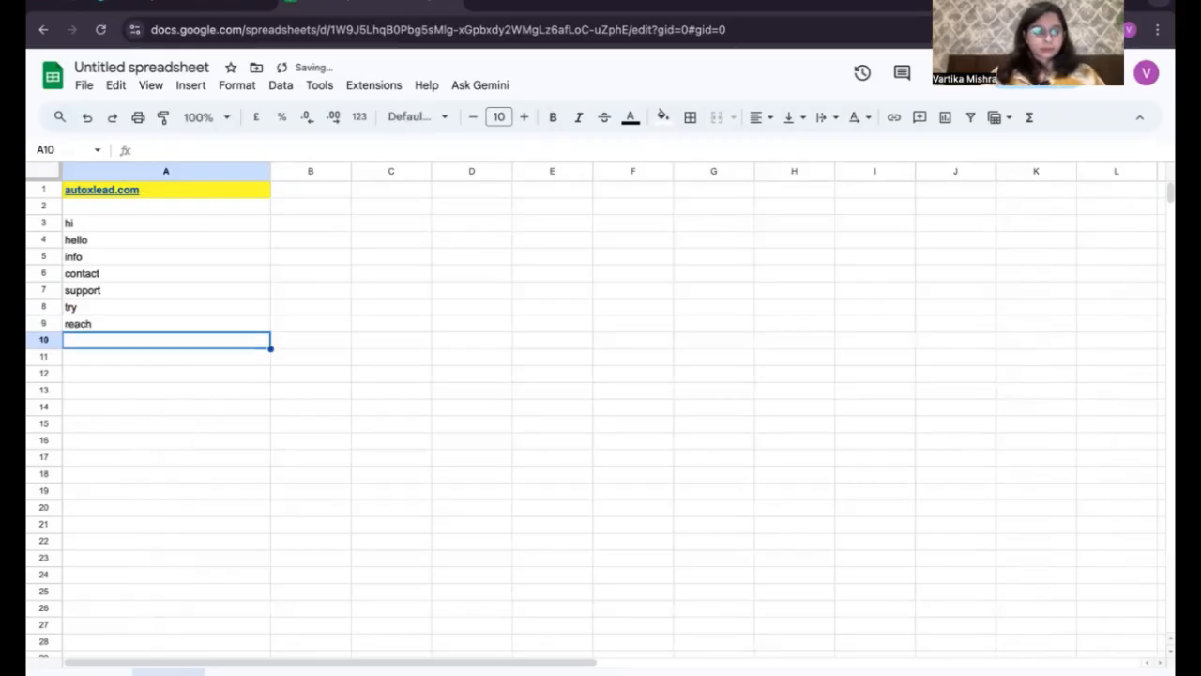
{"action": "type", "text": "care"}
{"action": "key", "text": "Return"}
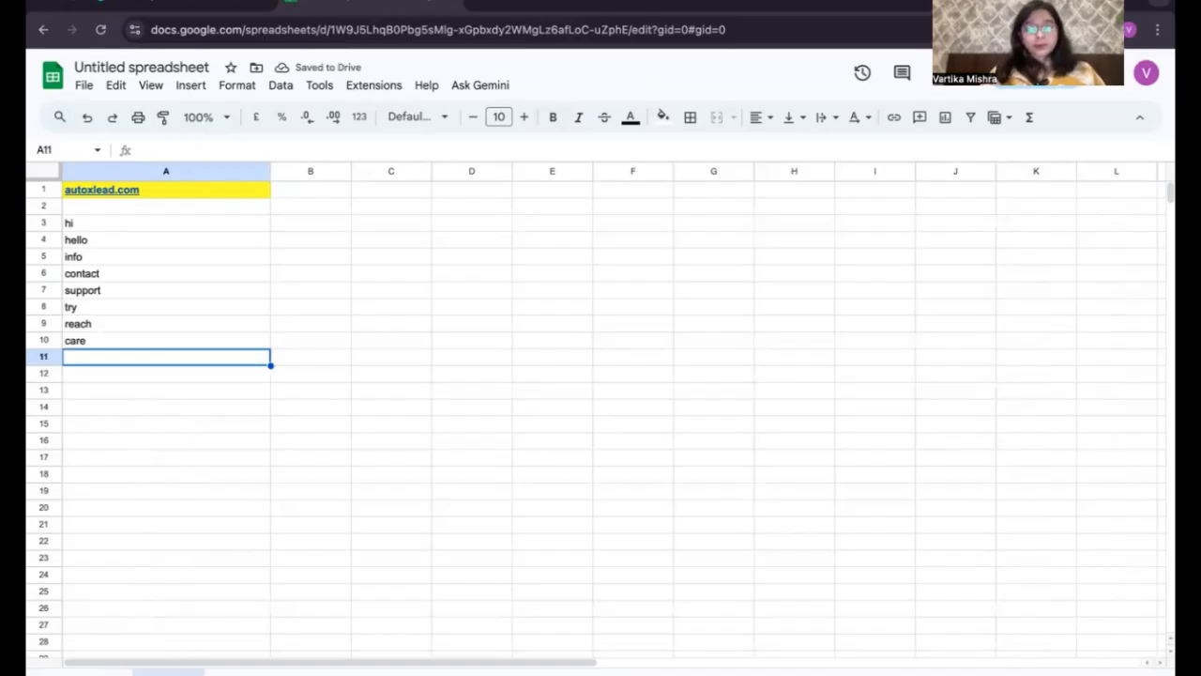
{"action": "type", "text": "sales"}
{"action": "key", "text": "Return"}
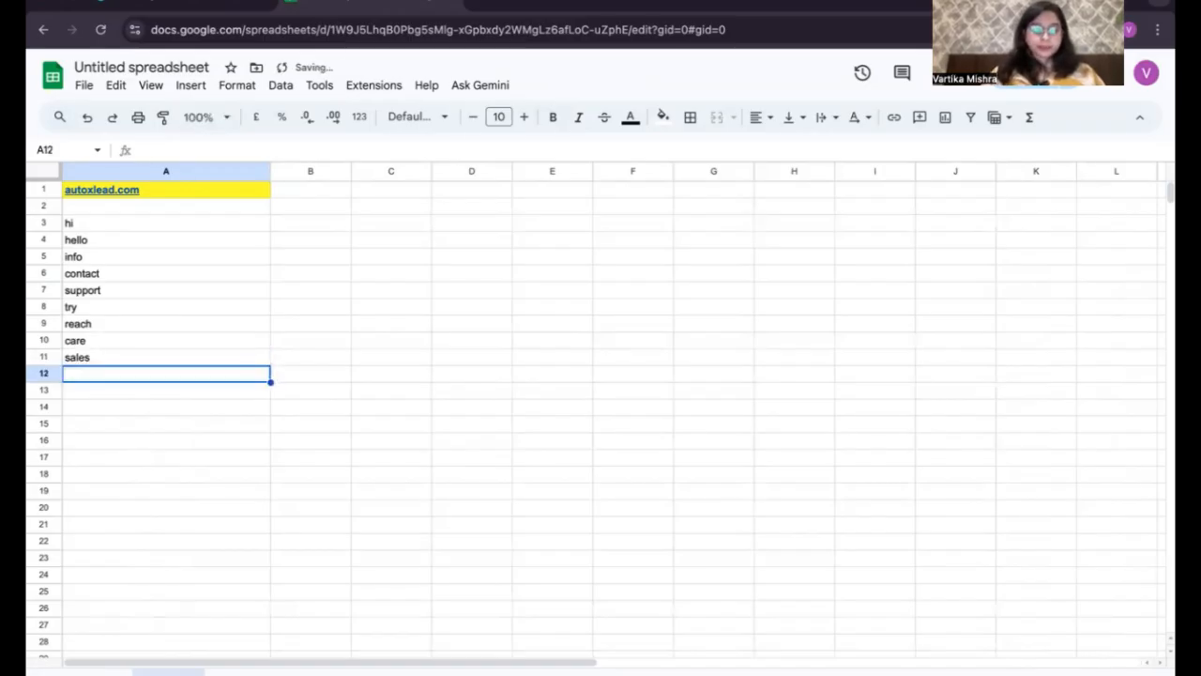
{"action": "left_click_drag", "start_coordinate": [215, 229], "coordinate": [213, 361]}
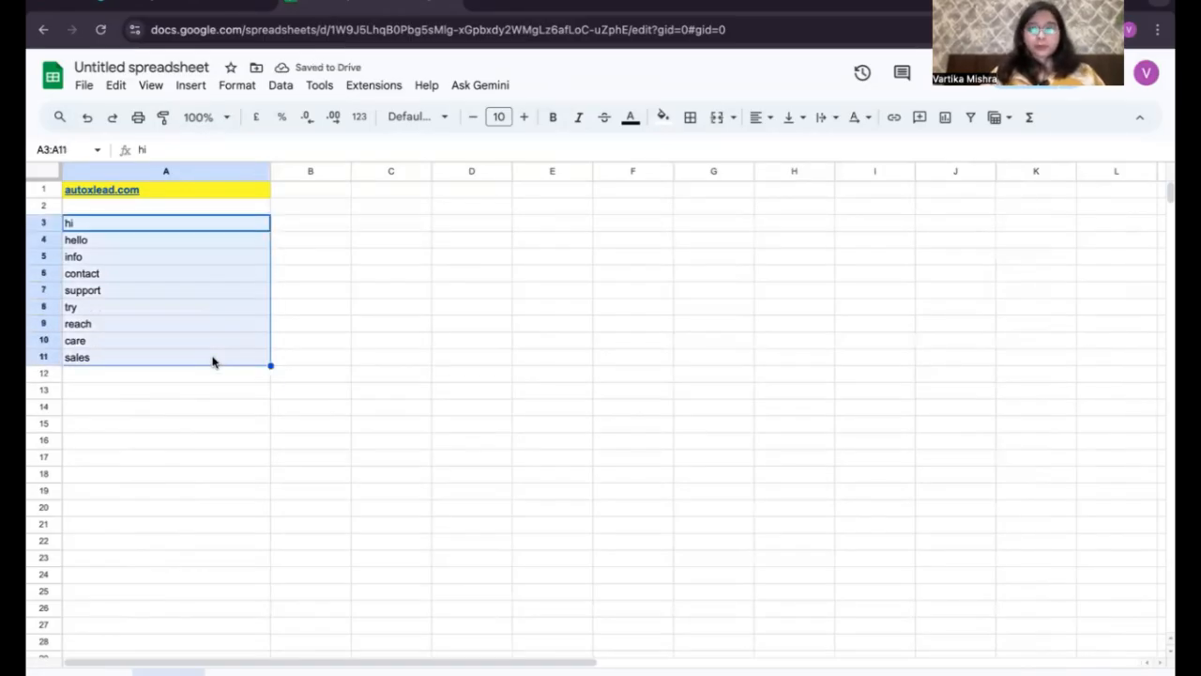
- Copy autoxlead.com from A1 and append it to hi, hello and info in A3–A5
{"action": "left_click", "coordinate": [132, 204]}
{"action": "left_click", "coordinate": [166, 192]}
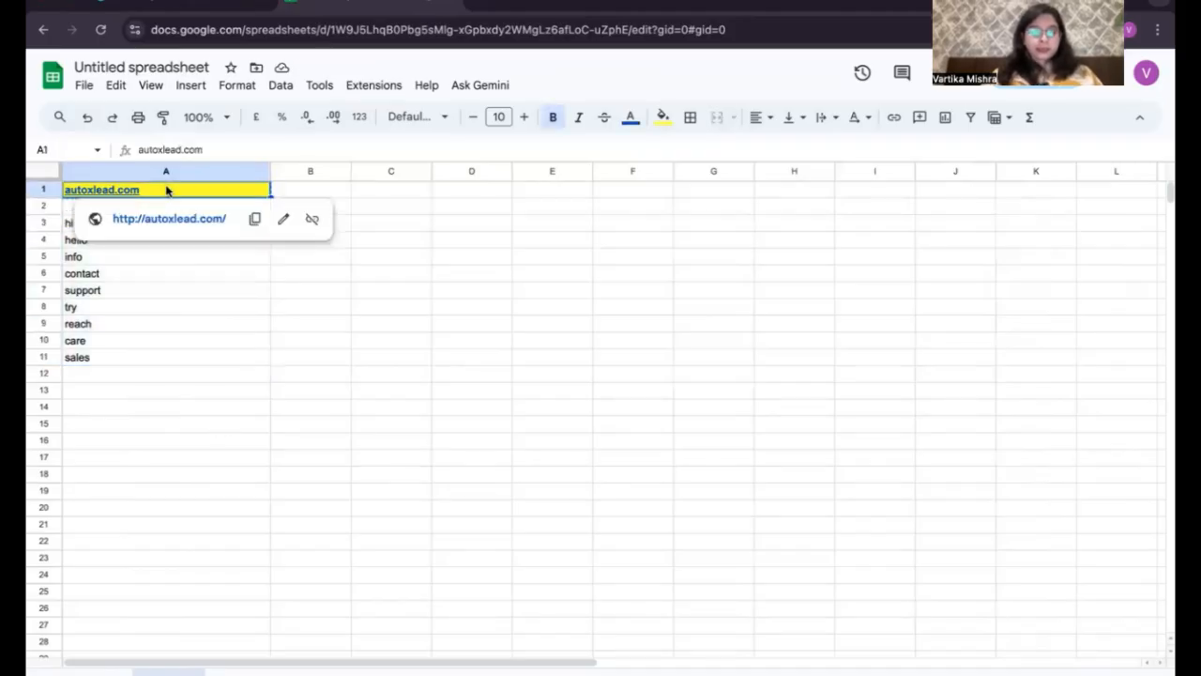
{"action": "key", "text": "ctrl+c"}
{"action": "left_click", "coordinate": [199, 360]}
{"action": "left_click", "coordinate": [123, 223]}
{"action": "double_click", "coordinate": [123, 222]}
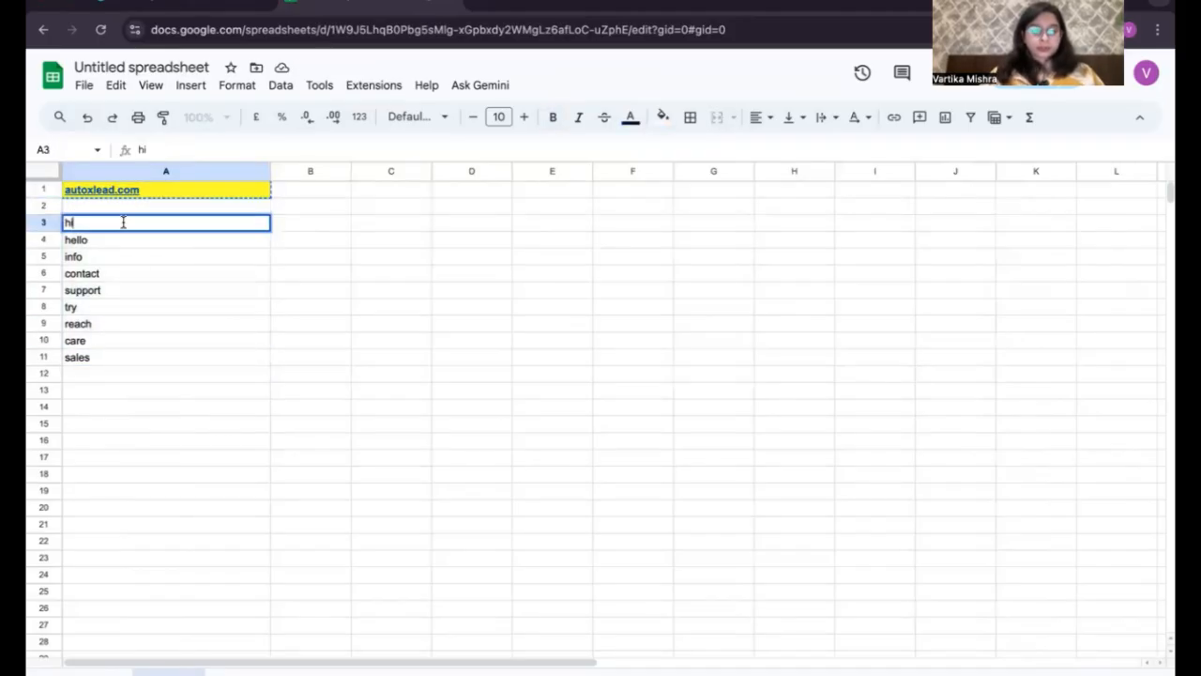
{"action": "key", "text": "ctrl+v"}
{"action": "key", "text": "Return"}
{"action": "double_click", "coordinate": [123, 239]}
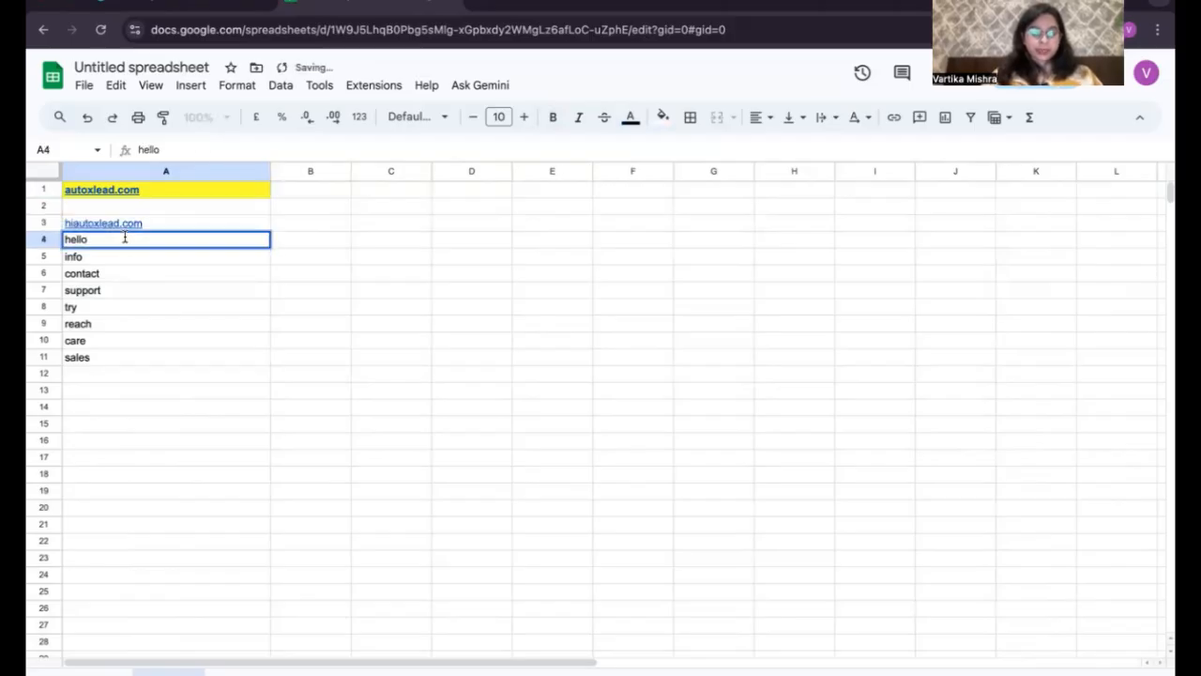
{"action": "key", "text": "ctrl+v"}
{"action": "key", "text": "Return"}
{"action": "double_click", "coordinate": [126, 259]}
{"action": "key", "text": "ctrl+v"}
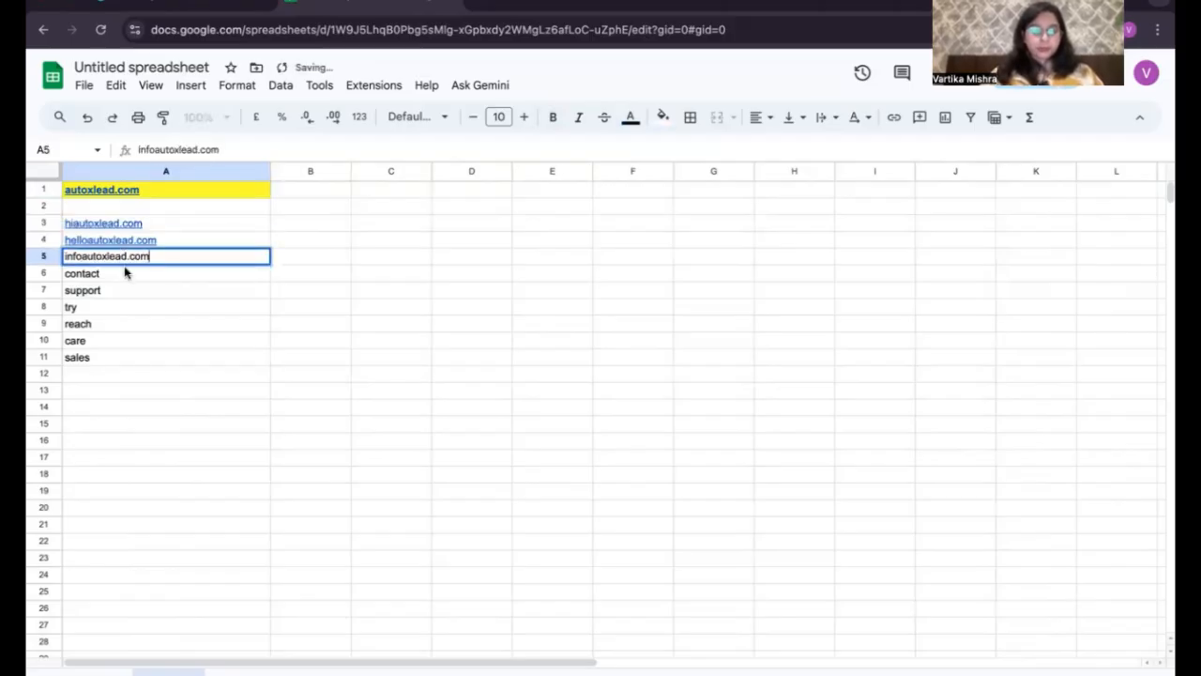
{"action": "key", "text": "Return"}
- Append autoxlead.com to contact, support, try and reach in A6–A9
{"action": "double_click", "coordinate": [125, 271]}
{"action": "key", "text": "ctrl+v"}
{"action": "key", "text": "Return"}
{"action": "double_click", "coordinate": [123, 290]}
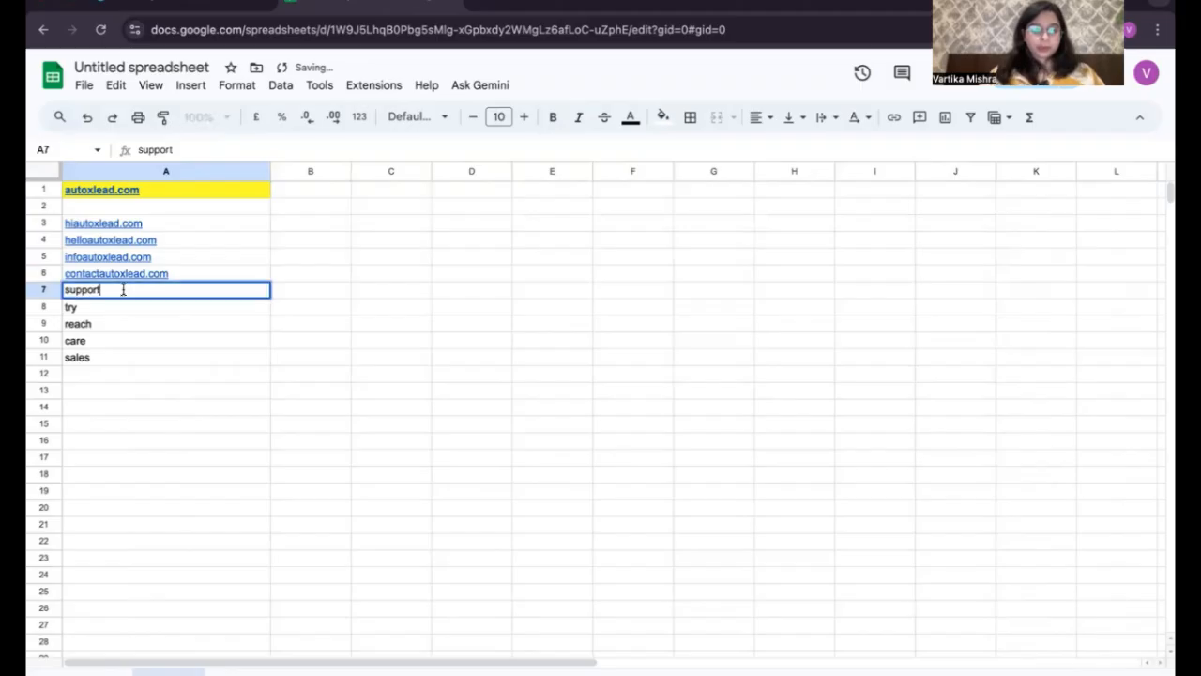
{"action": "key", "text": "ctrl+v"}
{"action": "key", "text": "Return"}
{"action": "double_click", "coordinate": [122, 307]}
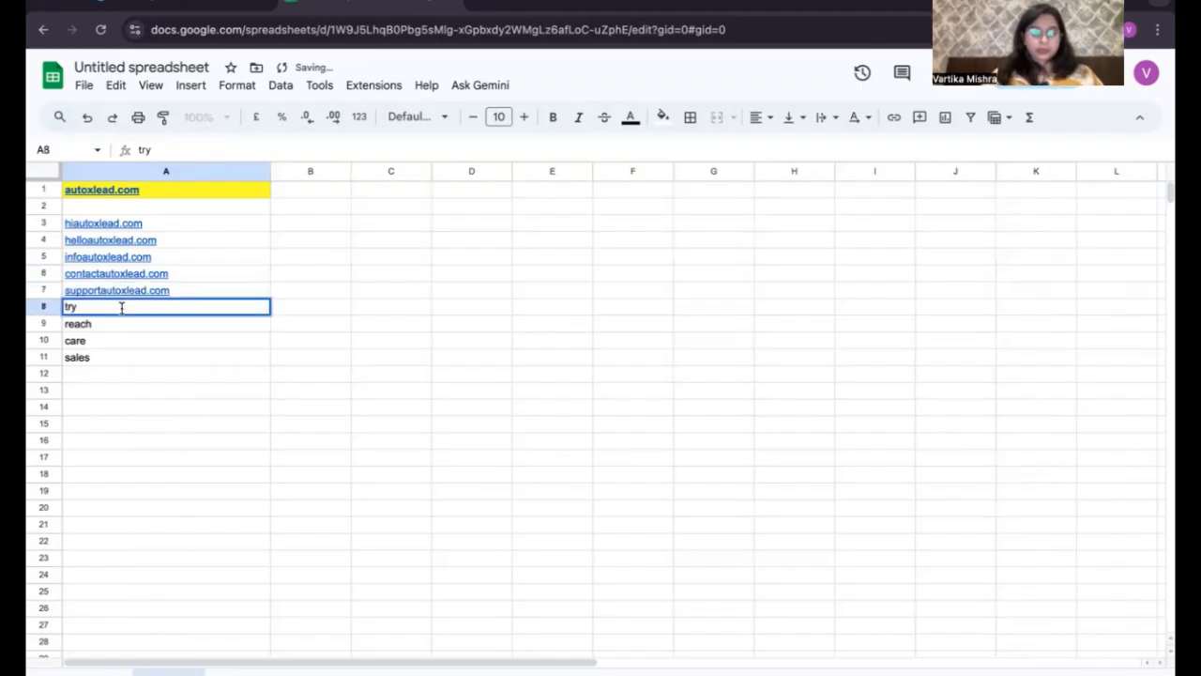
{"action": "key", "text": "ctrl+v"}
{"action": "key", "text": "Return"}
{"action": "double_click", "coordinate": [123, 324]}
{"action": "key", "text": "ctrl+v"}
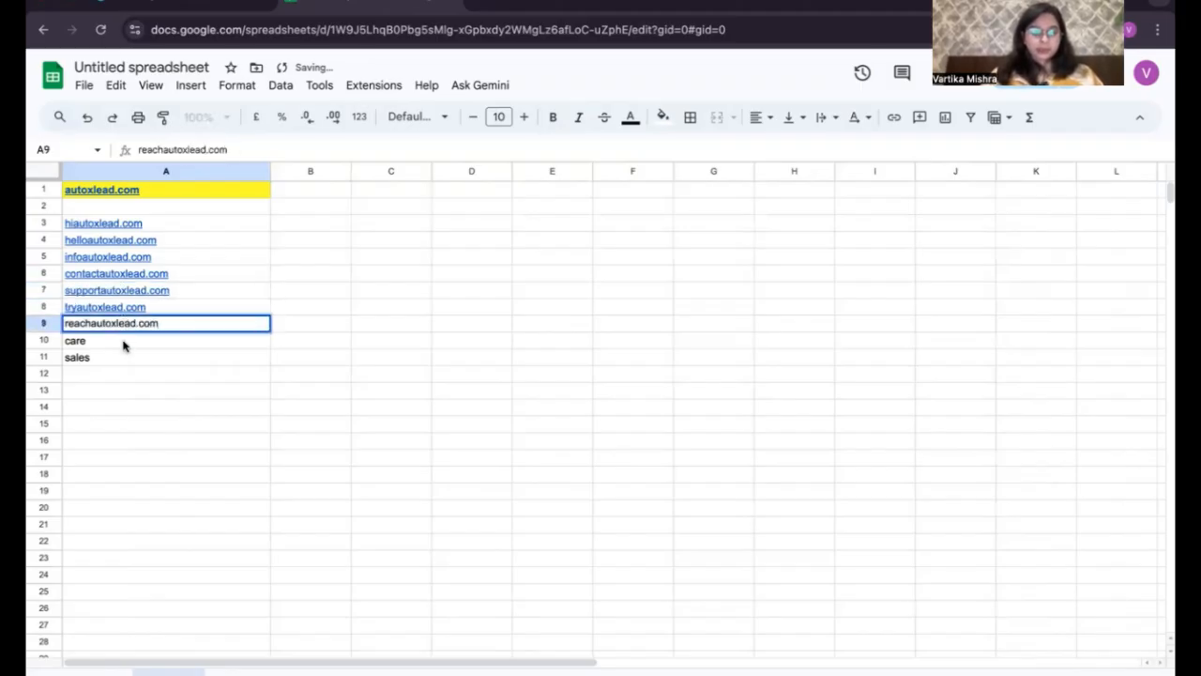
{"action": "key", "text": "Return"}
- Append autoxlead.com to care and sales in A10–A11, then check the finished list
{"action": "double_click", "coordinate": [123, 340]}
{"action": "key", "text": "ctrl+v"}
{"action": "key", "text": "Return"}
{"action": "double_click", "coordinate": [126, 358]}
{"action": "key", "text": "ctrl+v"}
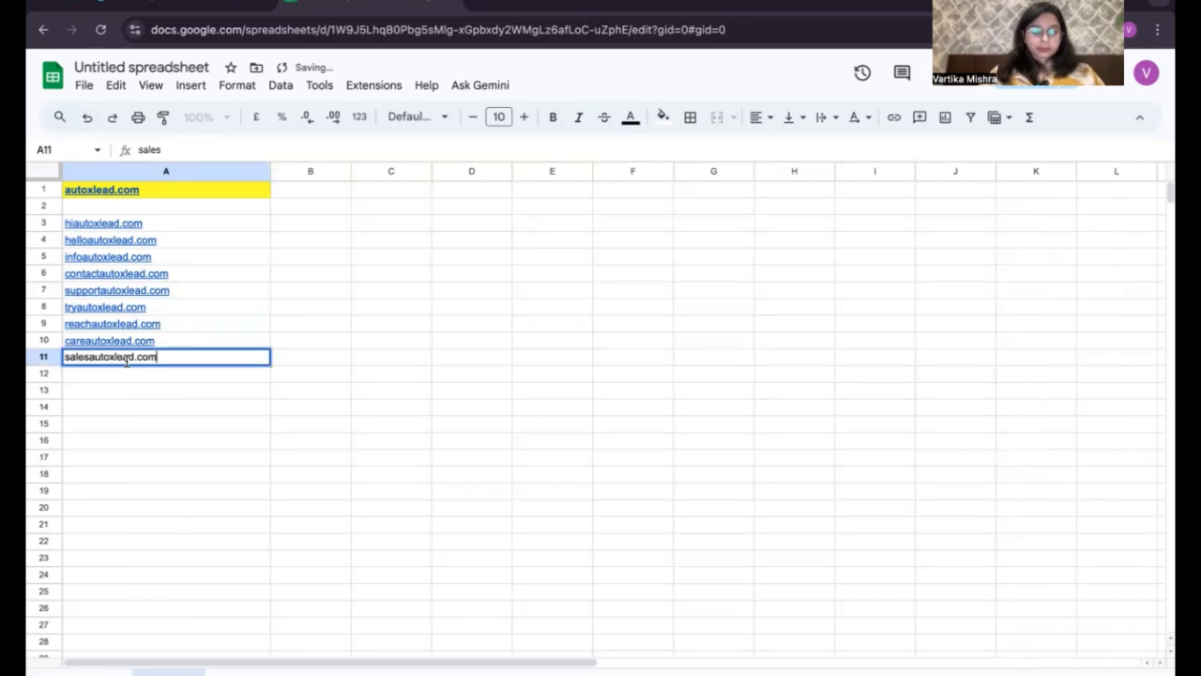
{"action": "left_click", "coordinate": [139, 400]}
{"action": "left_click_drag", "start_coordinate": [173, 223], "coordinate": [216, 356]}
{"action": "left_click", "coordinate": [469, 324]}
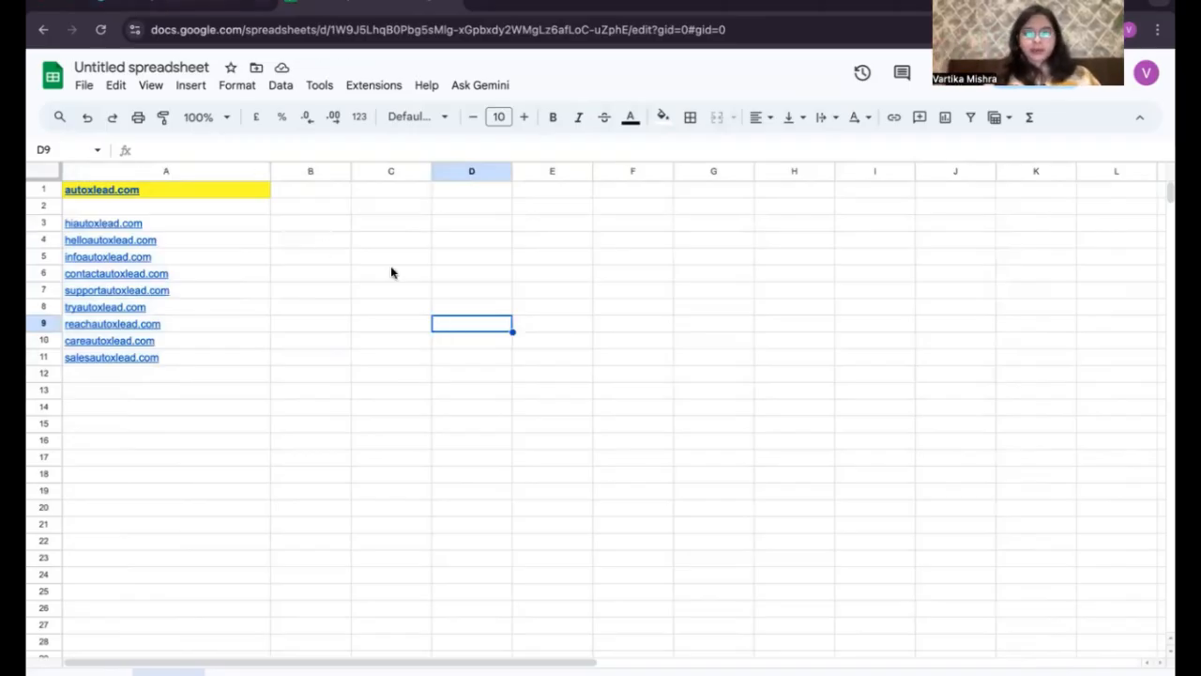
{"action": "left_click", "coordinate": [390, 328]}
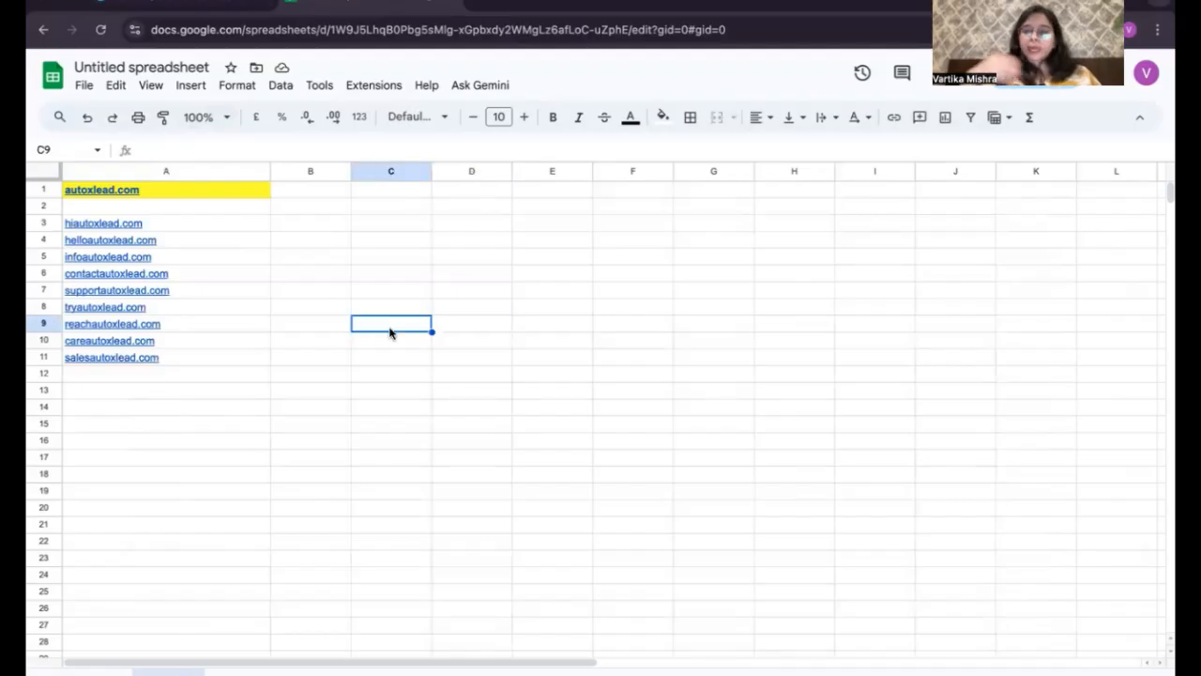
- Add trialautoxlead.com in A12 and return to the GoDaddy results
{"action": "left_click", "coordinate": [135, 377]}
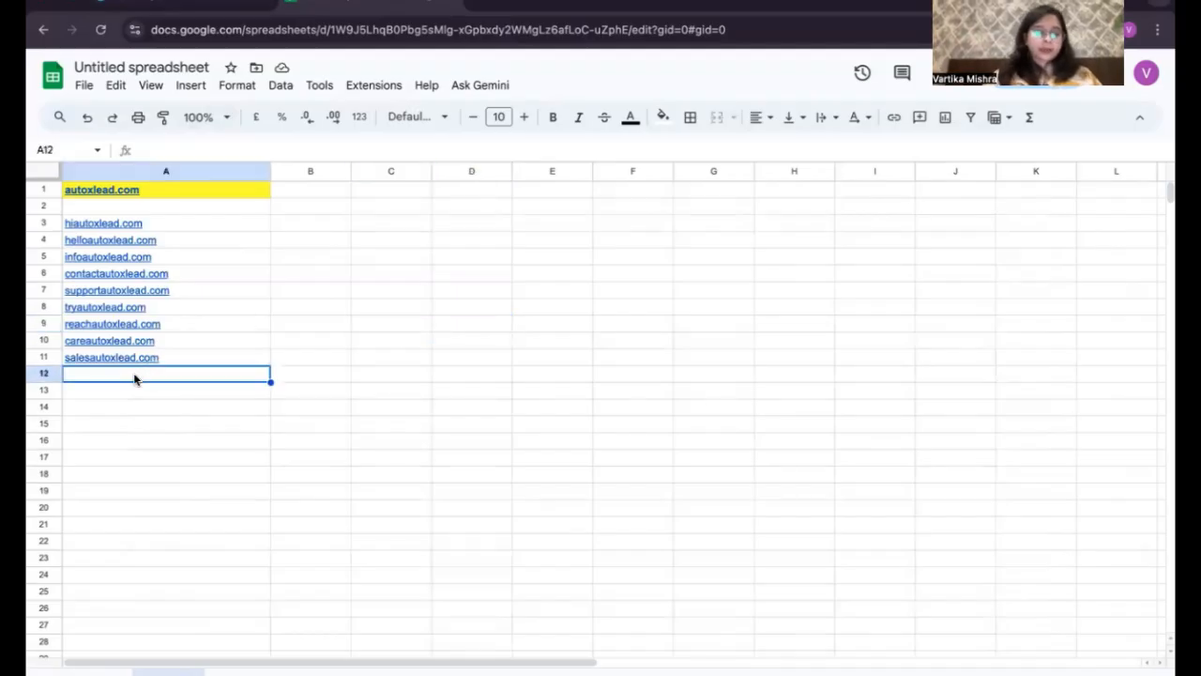
{"action": "type", "text": "tria"}
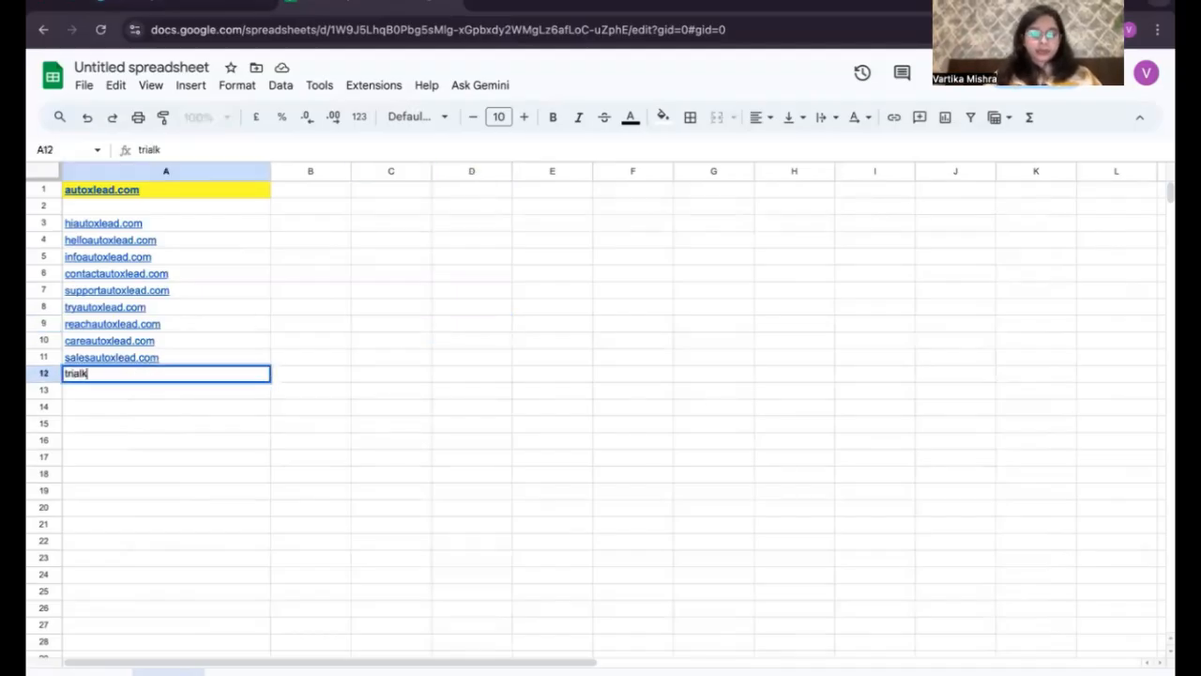
{"action": "type", "text": "l"}
{"action": "key", "text": "ctrl+v"}
{"action": "left_click", "coordinate": [139, 442]}
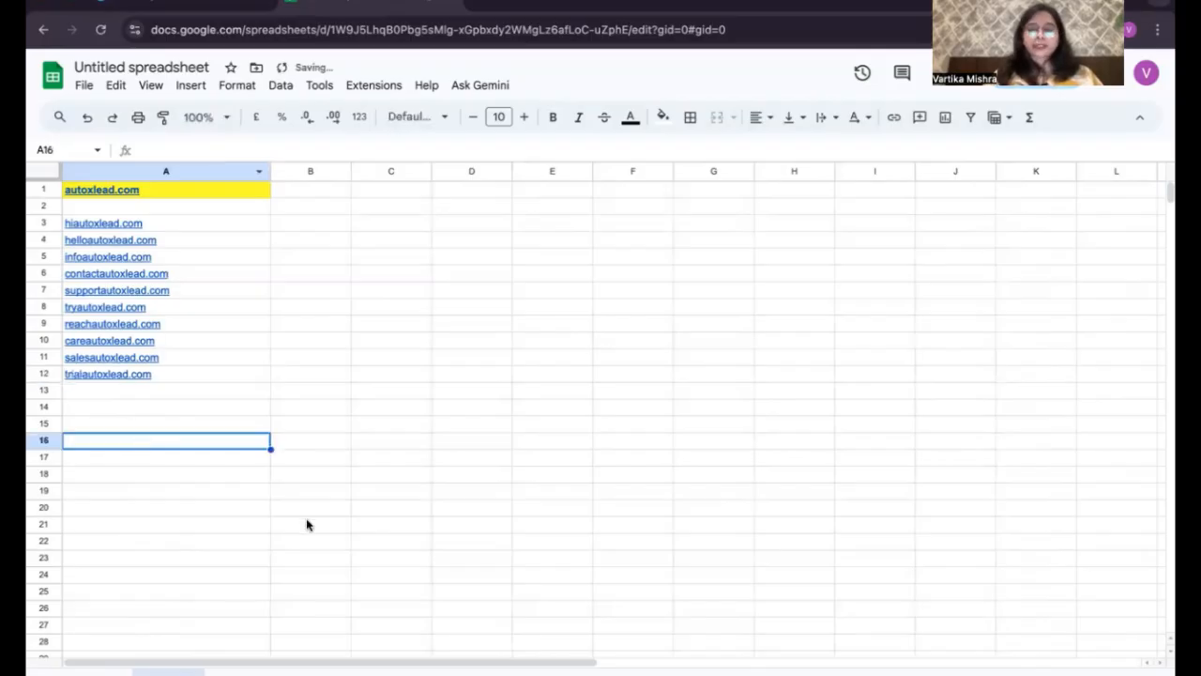
{"action": "left_click", "coordinate": [188, 7]}
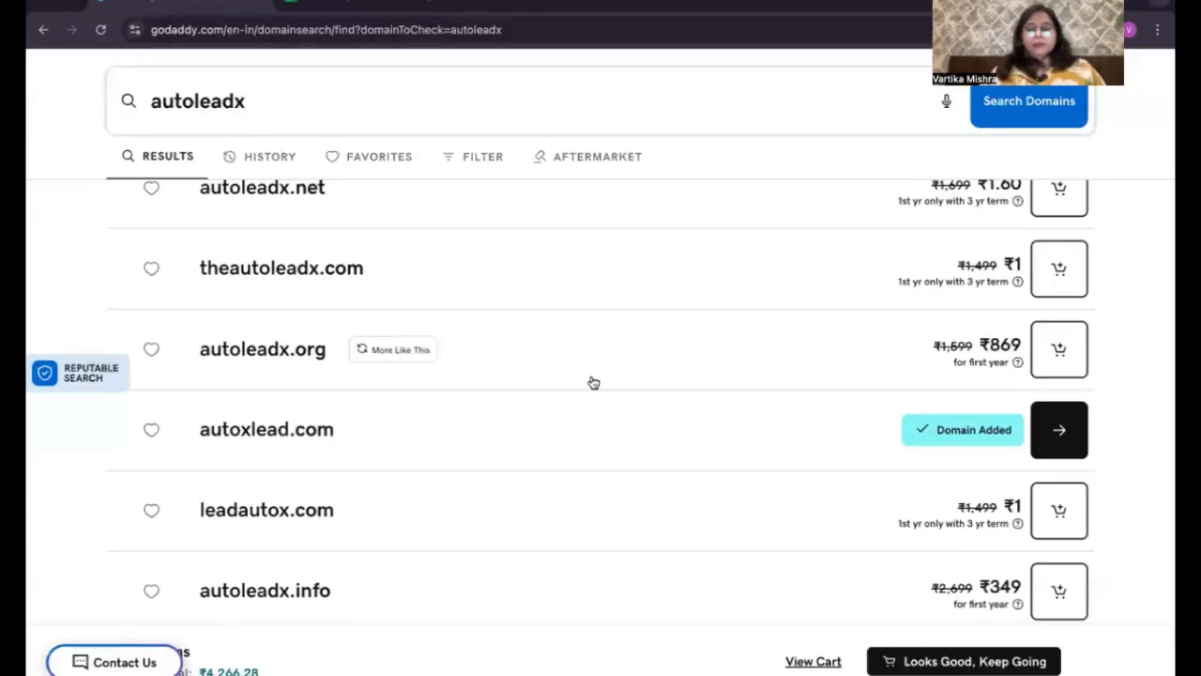
- Search for hiautoleadx and add hiautoleadx.in to the cart
{"action": "left_click", "coordinate": [156, 107]}
{"action": "type", "text": "hi"}
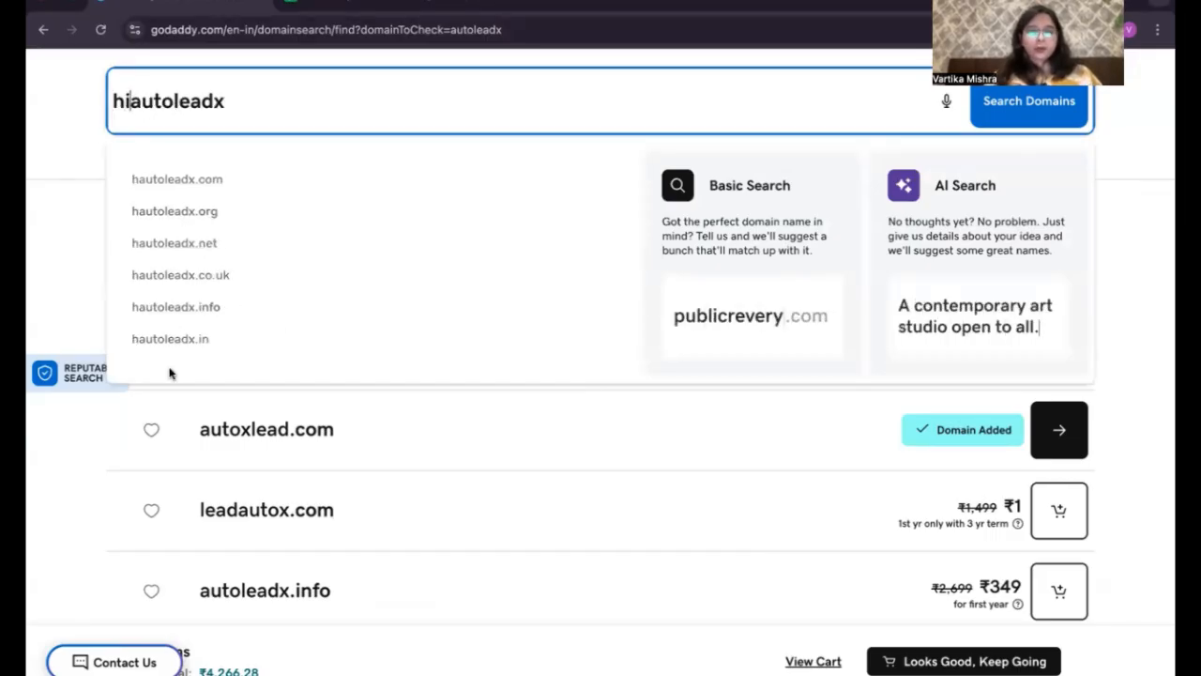
{"action": "key", "text": "Return"}
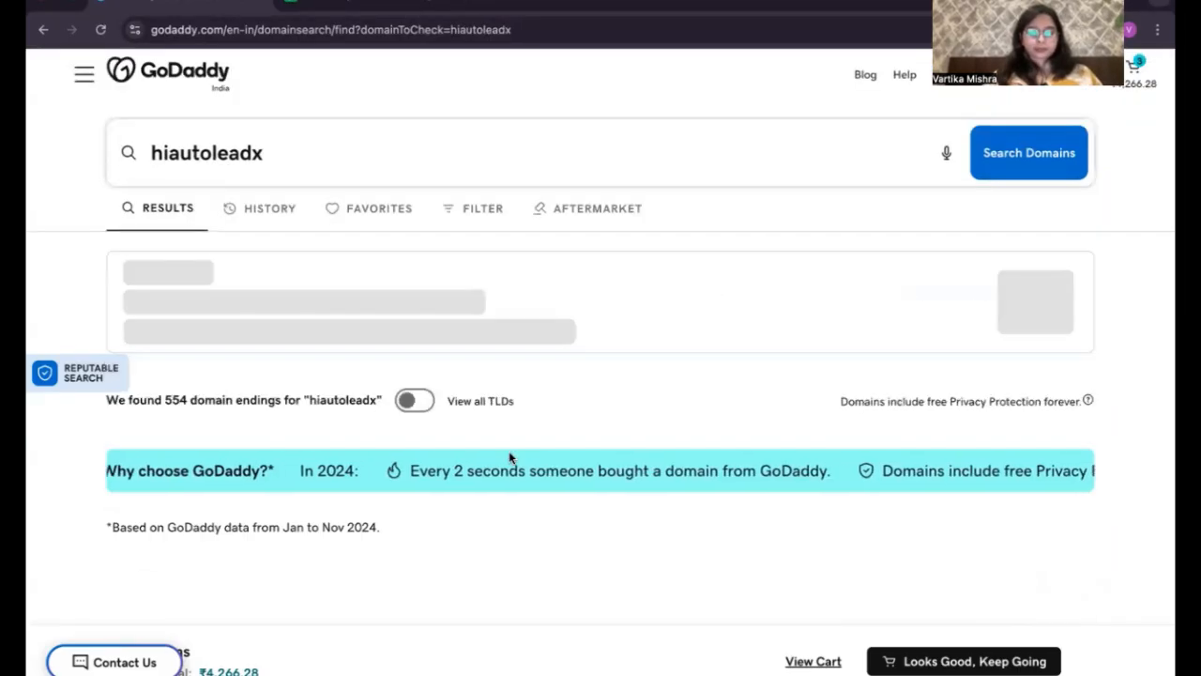
{"action": "scroll", "coordinate": [773, 388], "scroll_direction": "down", "scroll_amount": 3}
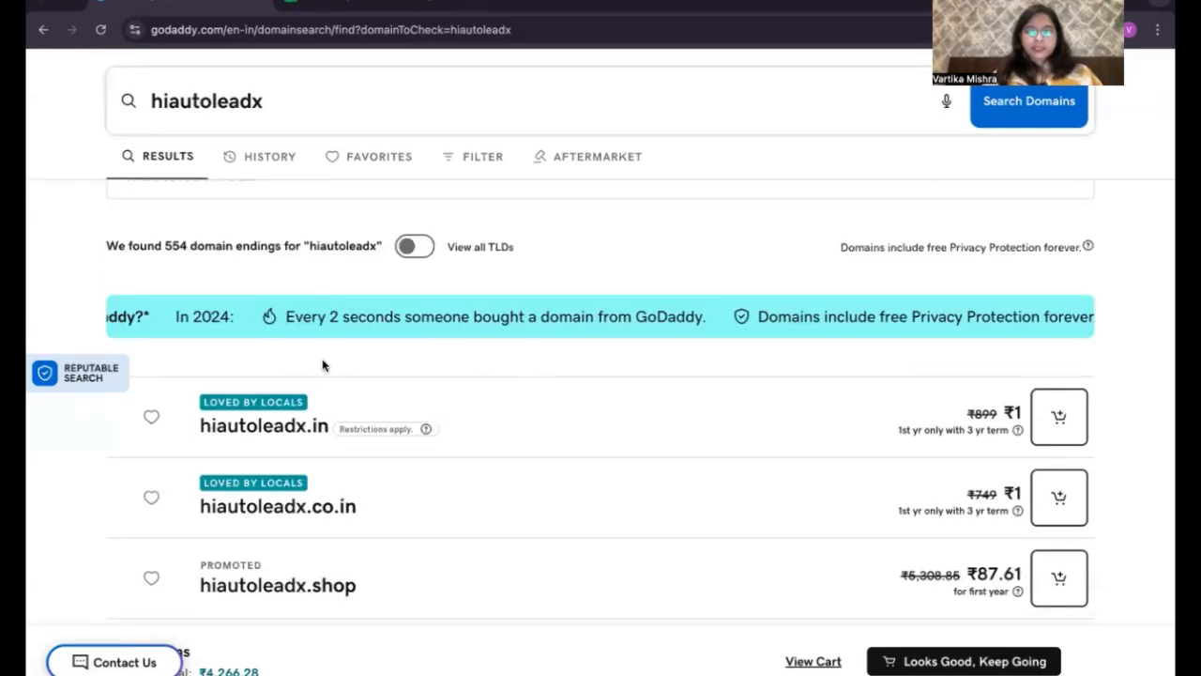
{"action": "scroll", "coordinate": [310, 441], "scroll_direction": "down", "scroll_amount": 2}
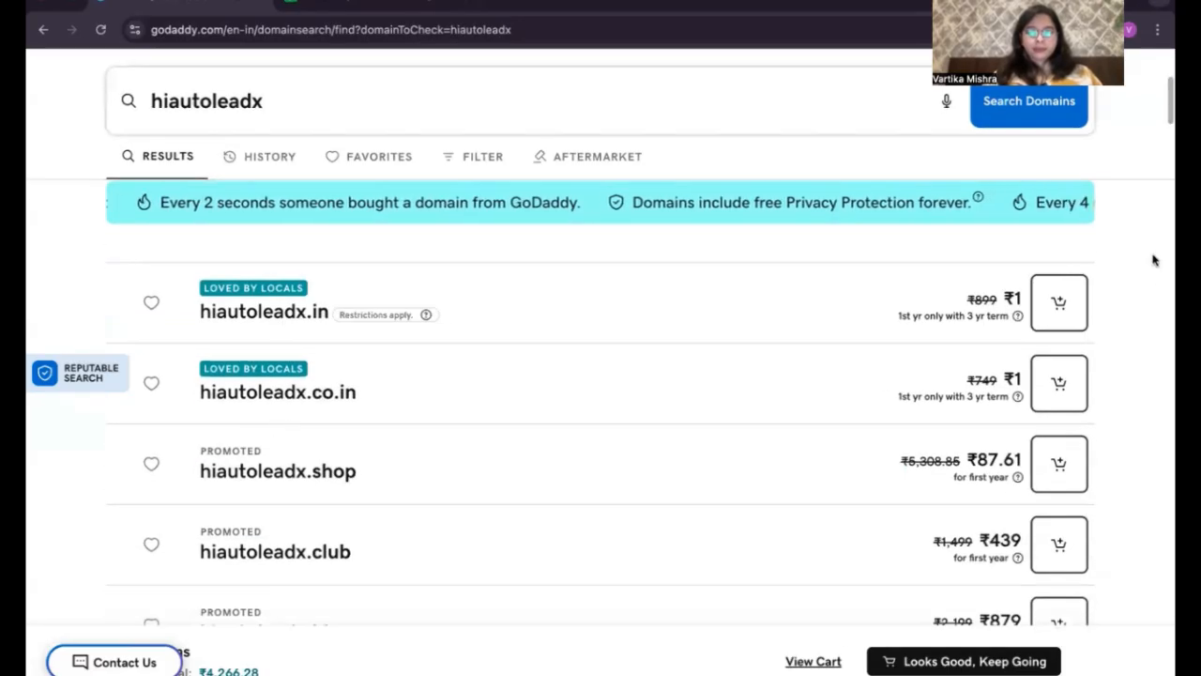
{"action": "left_click", "coordinate": [1057, 308]}
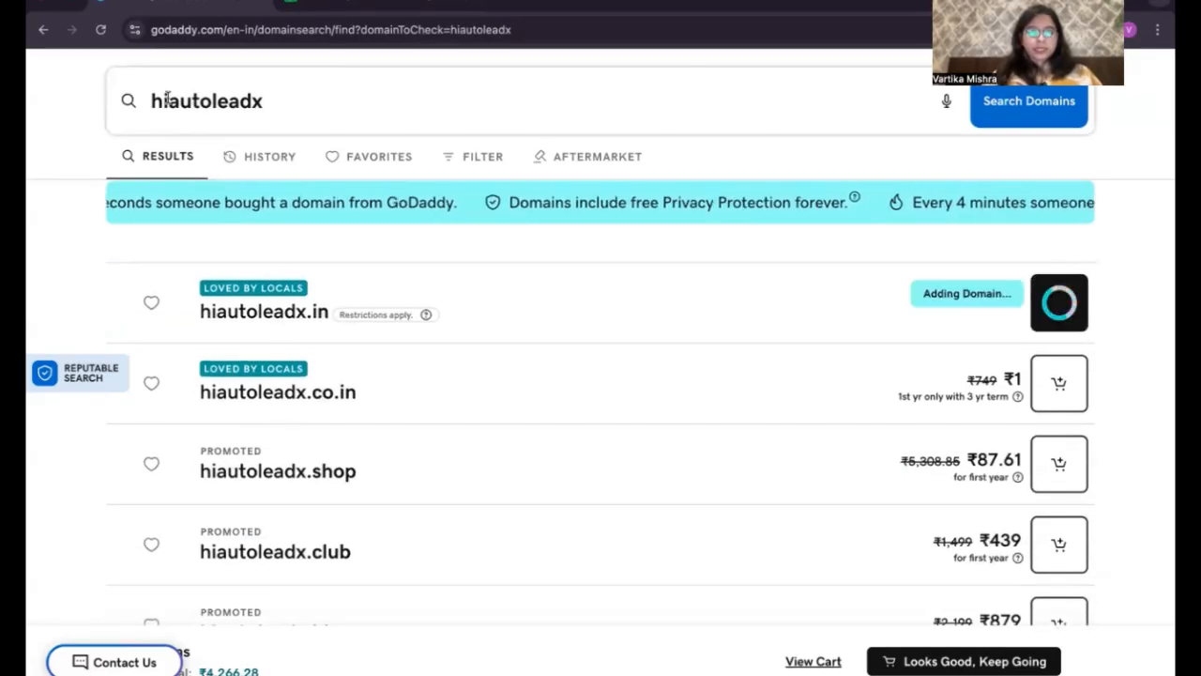
- Change the search to tryautoleadx and add tryautoleadx.com to the cart
{"action": "left_click", "coordinate": [133, 101]}
{"action": "left_click_drag", "start_coordinate": [132, 101], "coordinate": [46, 107]}
{"action": "type", "text": "try"}
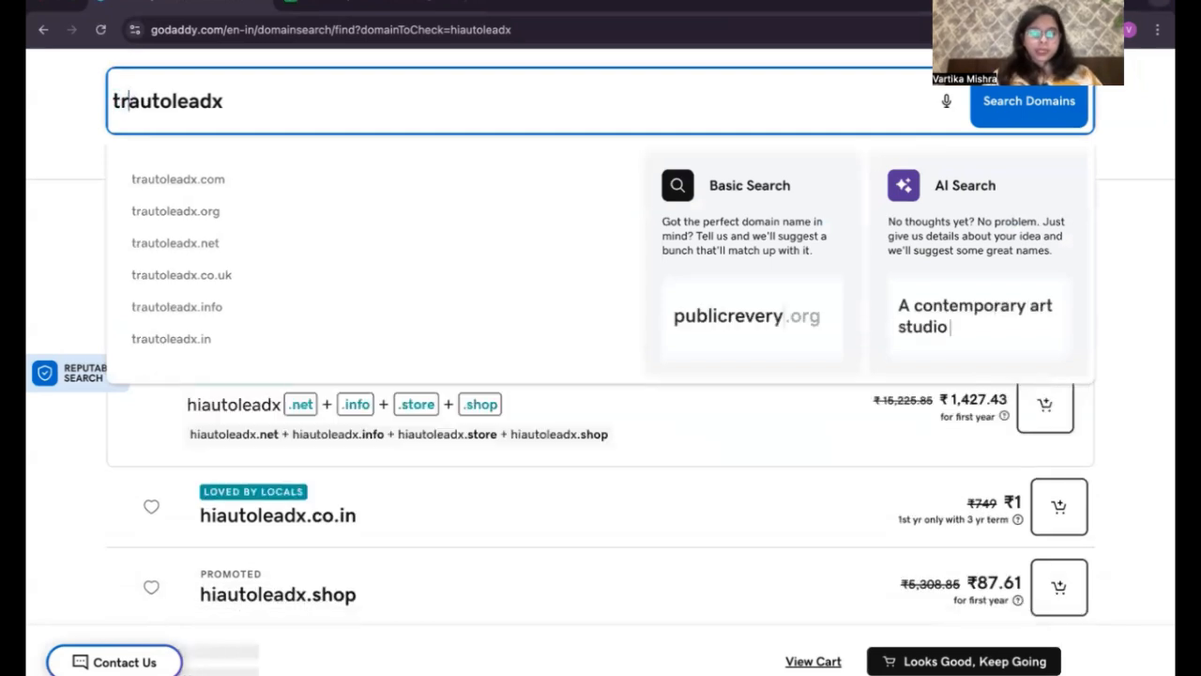
{"action": "key", "text": "Return"}
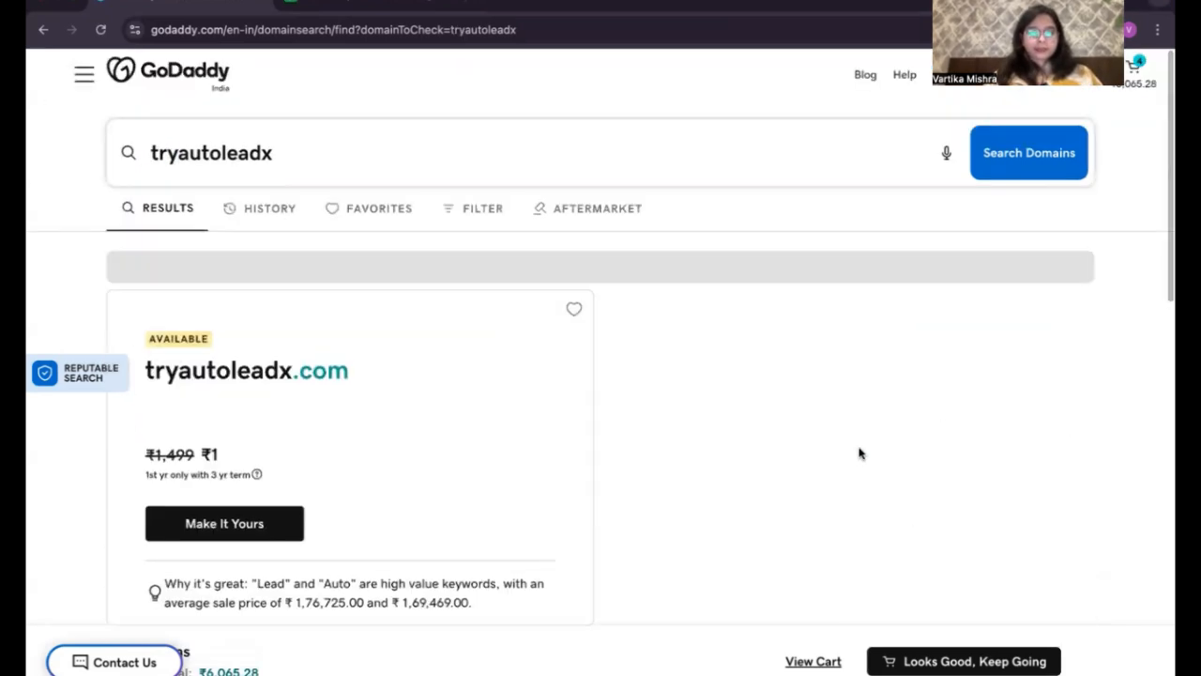
{"action": "scroll", "coordinate": [420, 501], "scroll_direction": "down", "scroll_amount": 1}
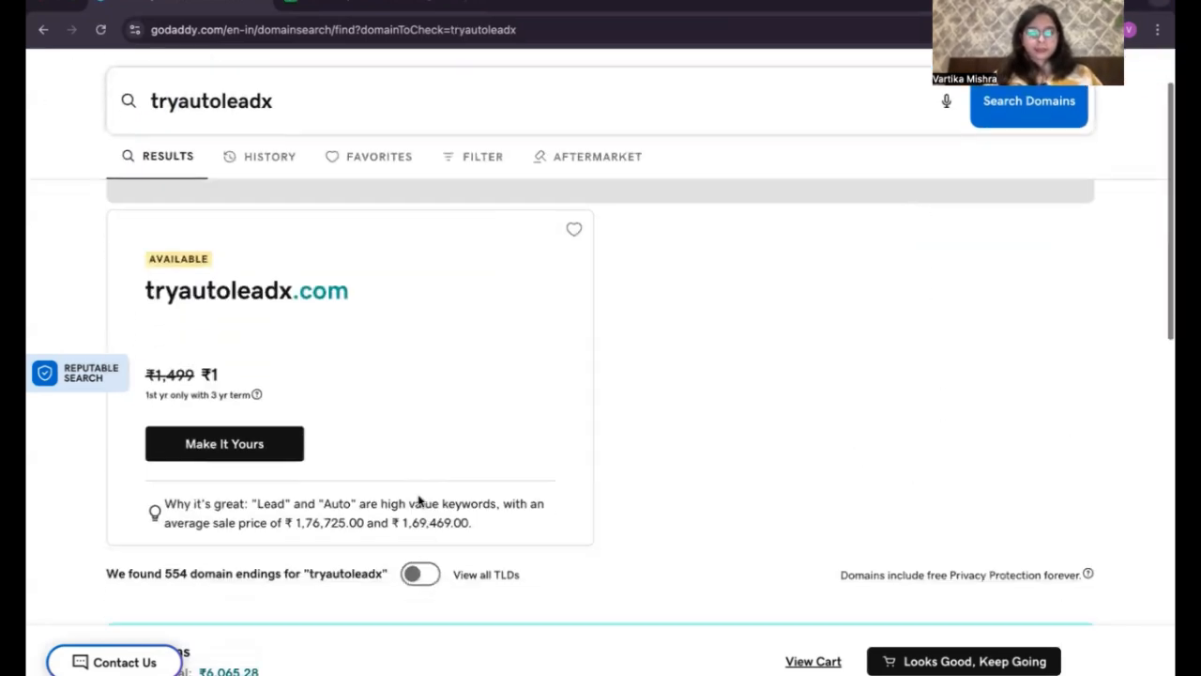
{"action": "left_click", "coordinate": [261, 450]}
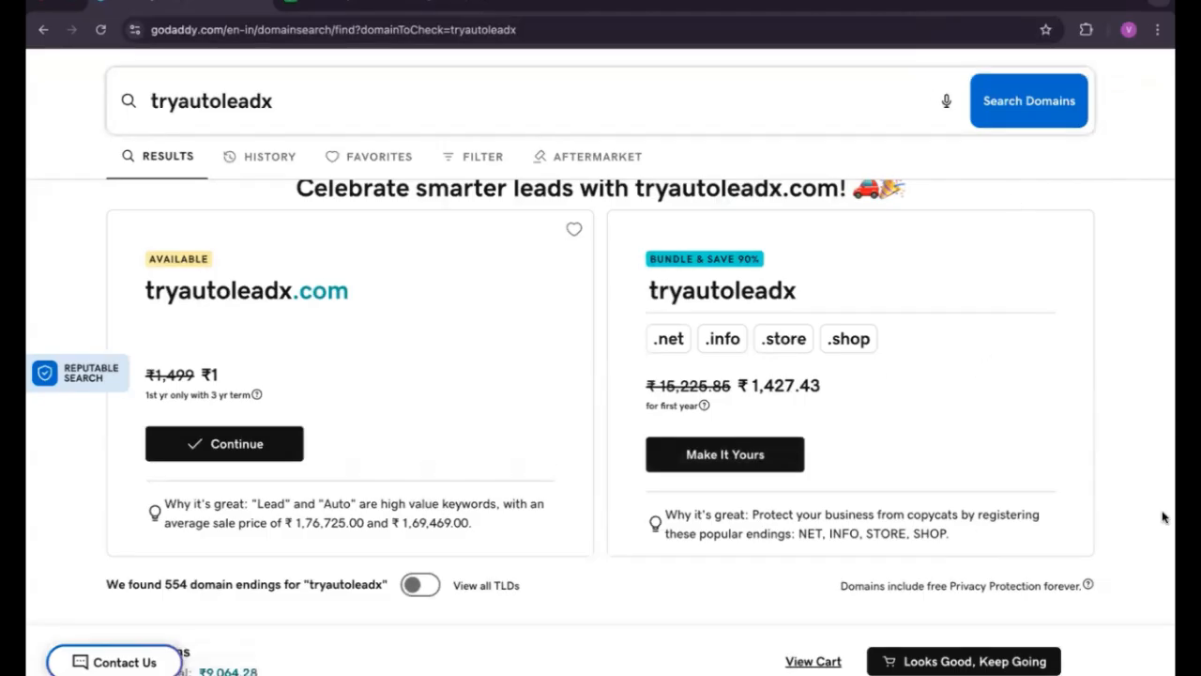
- In the cart, remove the autoleadx.in protection add-on, leaving 4 items at ₹8,696
{"action": "scroll", "coordinate": [1020, 176], "scroll_direction": "up", "scroll_amount": 2}
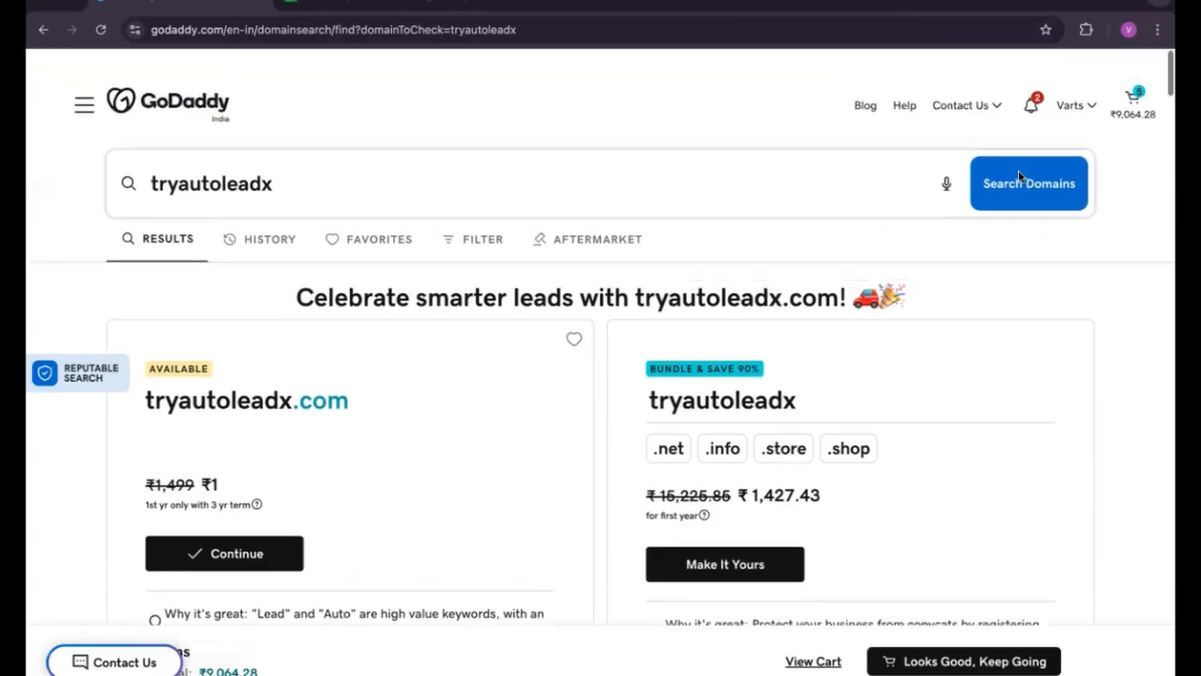
{"action": "left_click", "coordinate": [1137, 77]}
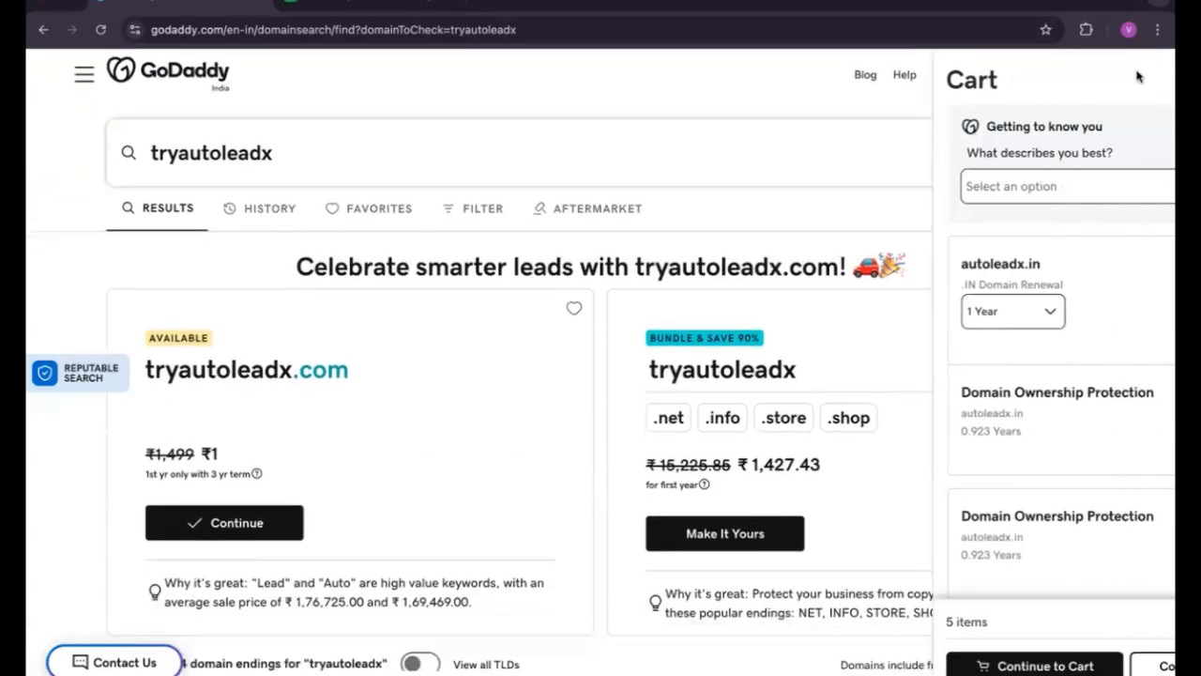
{"action": "scroll", "coordinate": [1075, 351], "scroll_direction": "down", "scroll_amount": 2}
{"action": "scroll", "coordinate": [1075, 354], "scroll_direction": "down", "scroll_amount": 1}
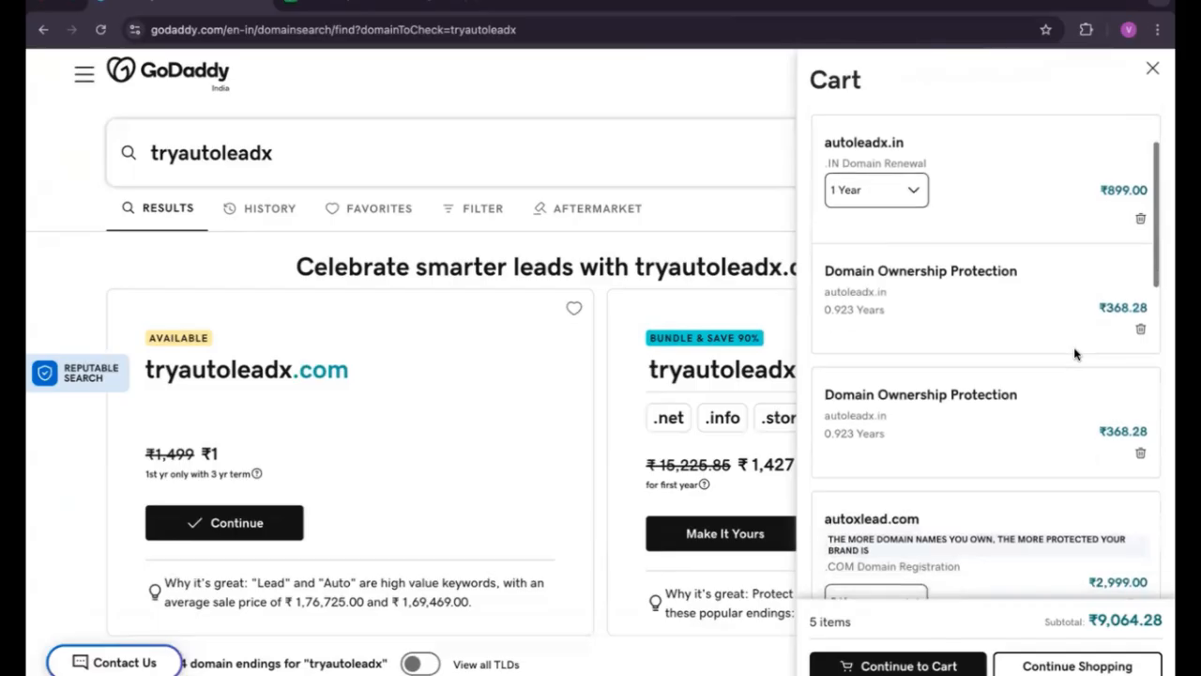
{"action": "left_click", "coordinate": [1137, 332]}
{"action": "scroll", "coordinate": [1099, 429], "scroll_direction": "down", "scroll_amount": 2}
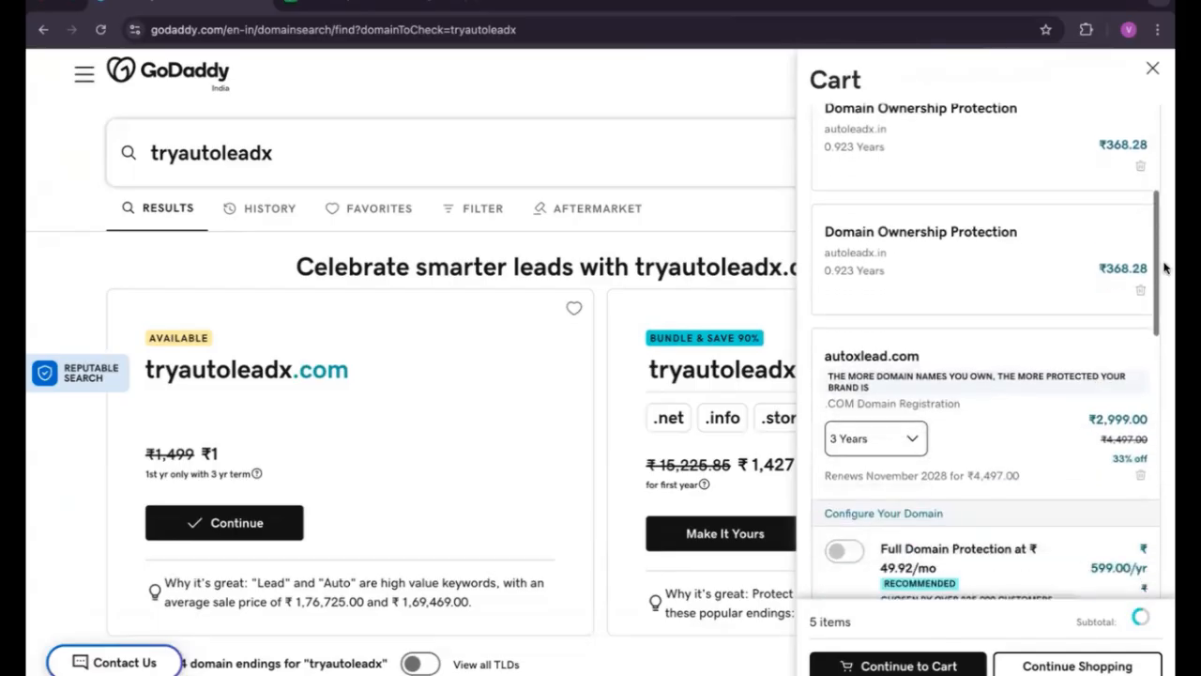
{"action": "left_click", "coordinate": [1139, 293]}
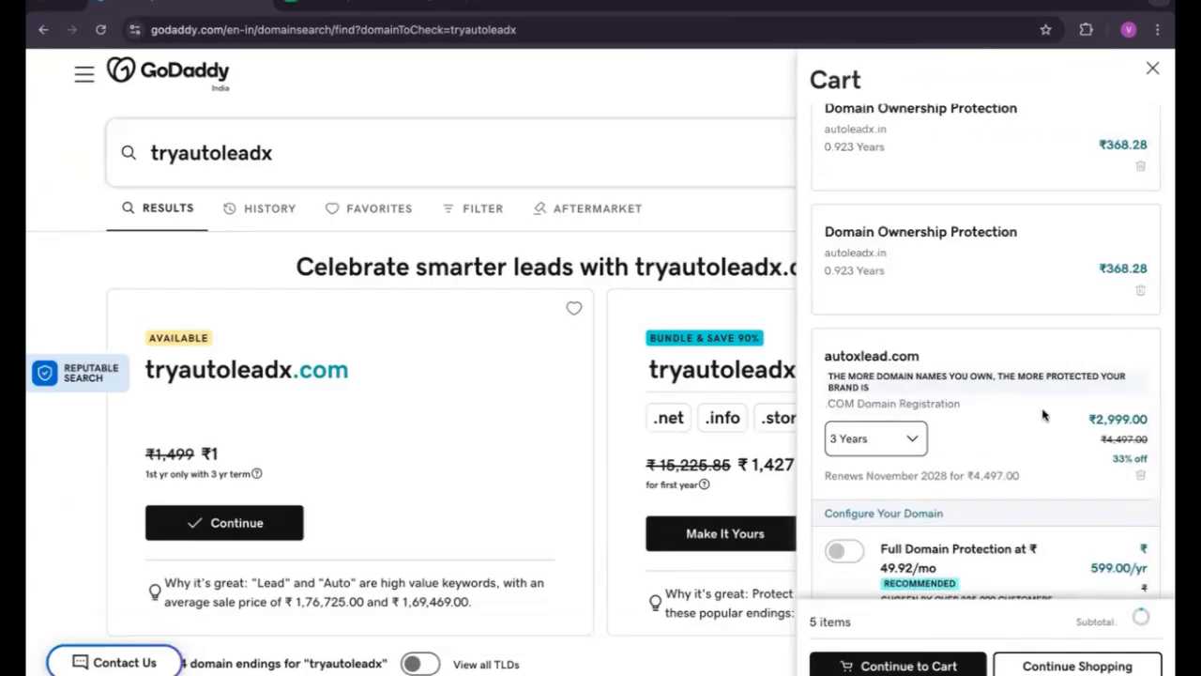
{"action": "scroll", "coordinate": [992, 543], "scroll_direction": "down", "scroll_amount": 1}
{"action": "scroll", "coordinate": [989, 537], "scroll_direction": "down", "scroll_amount": 5}
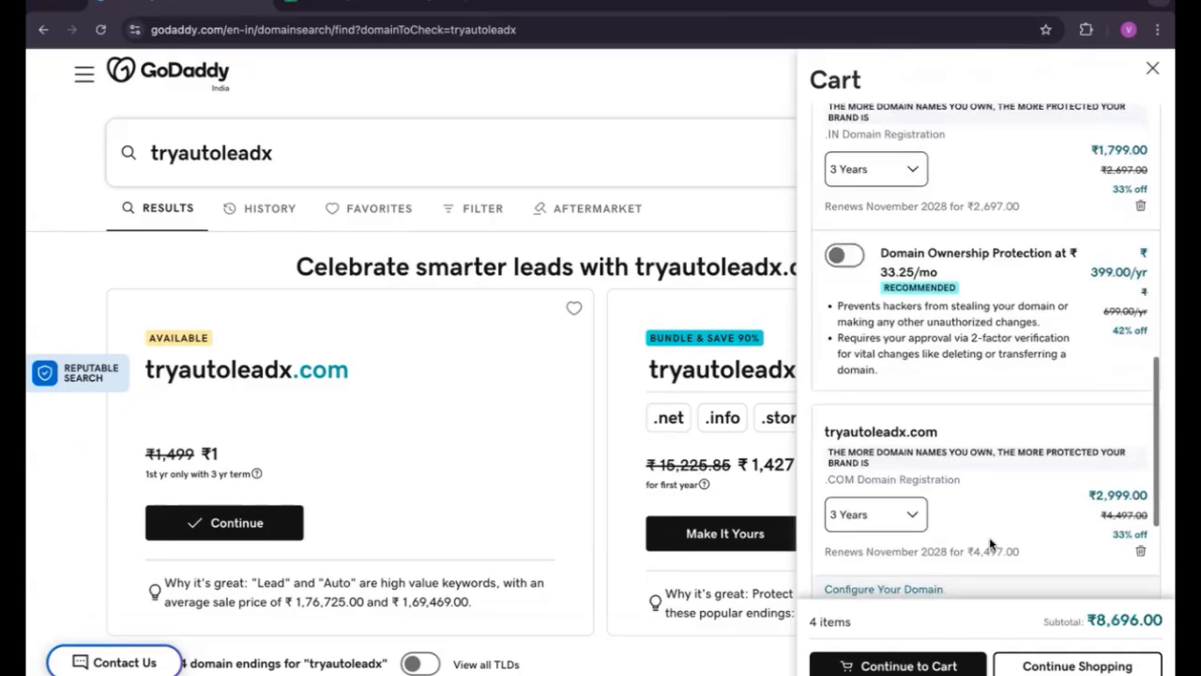
{"action": "scroll", "coordinate": [939, 258], "scroll_direction": "down", "scroll_amount": 4}
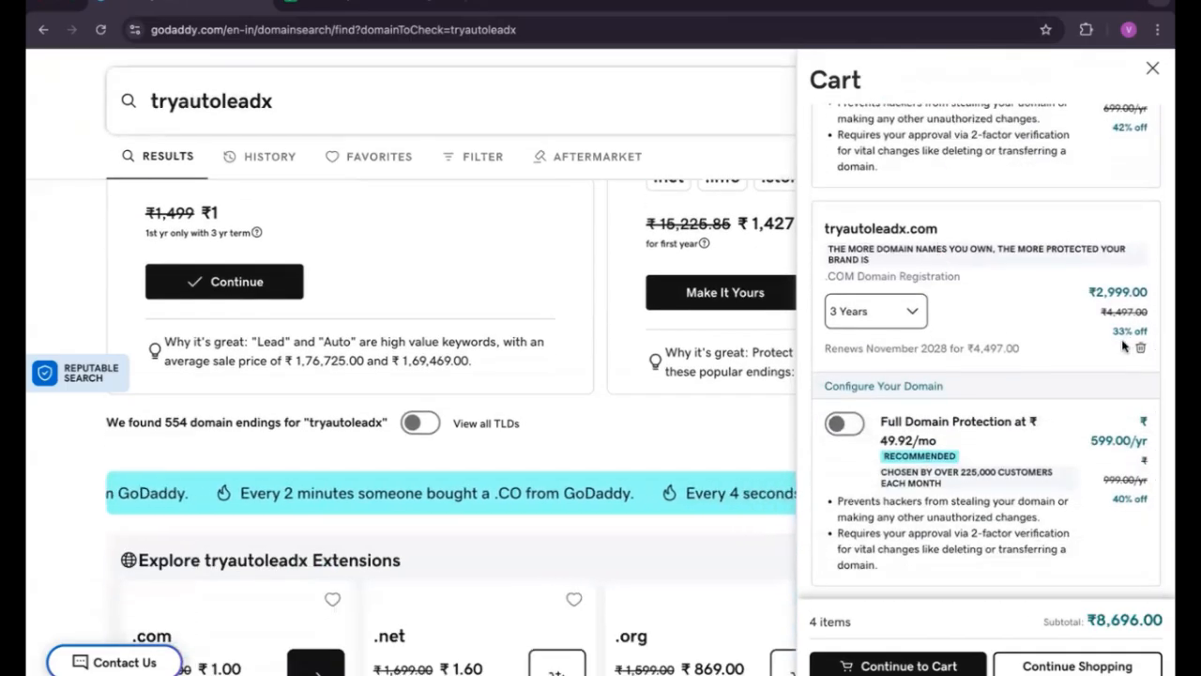
{"action": "scroll", "coordinate": [1103, 512], "scroll_direction": "up", "scroll_amount": 1}
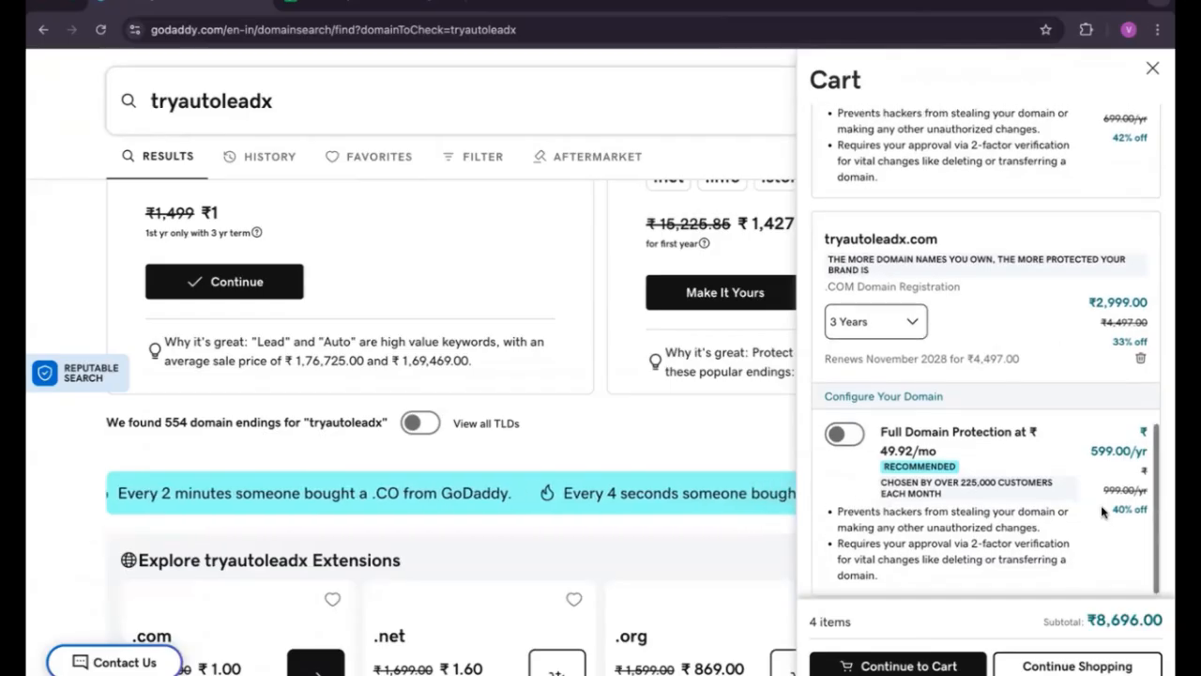
{"action": "scroll", "coordinate": [1103, 512], "scroll_direction": "down", "scroll_amount": 2}
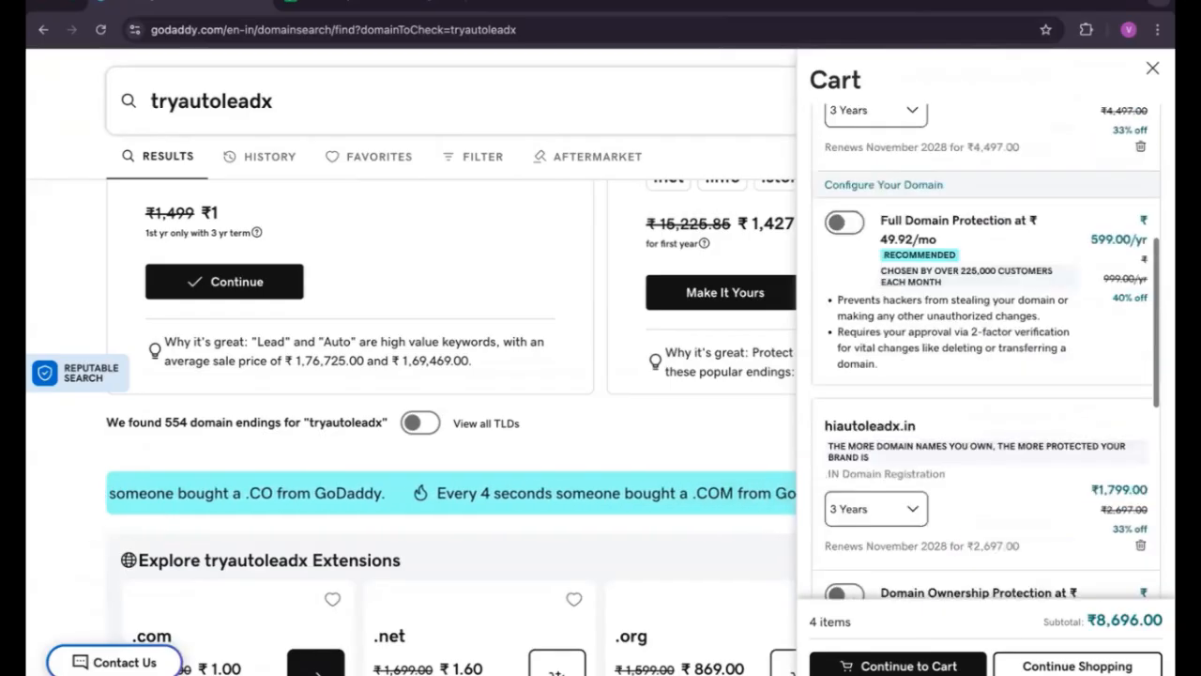
{"action": "left_click", "coordinate": [1042, 666]}
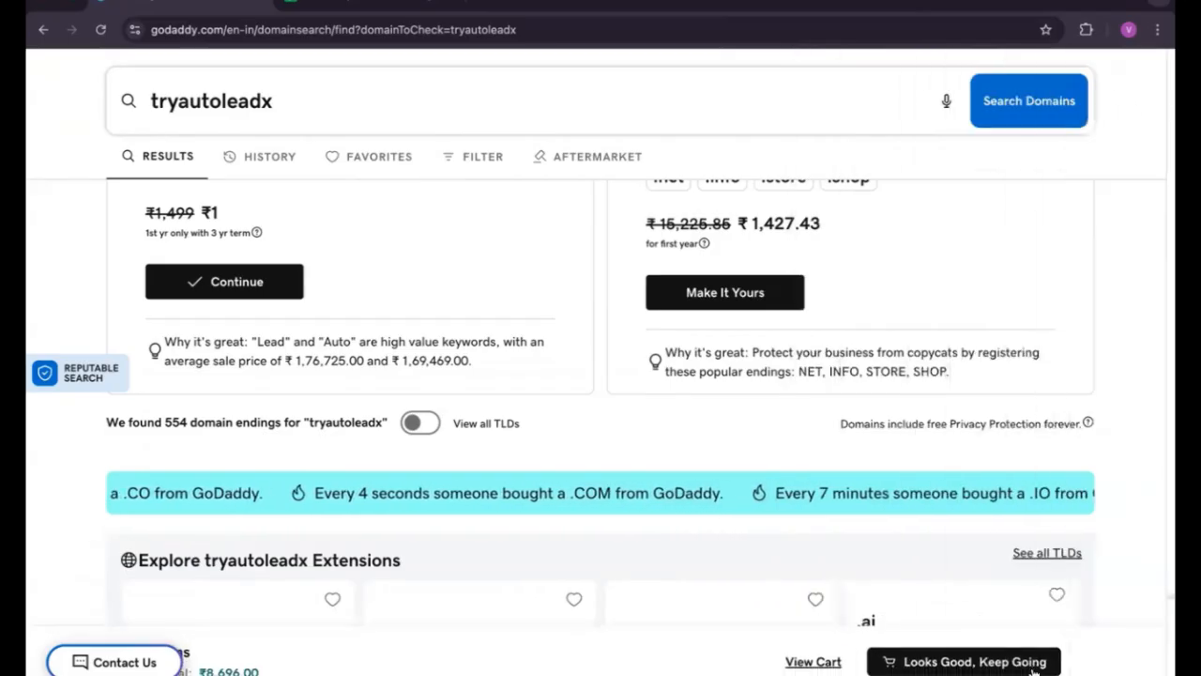
{"action": "scroll", "coordinate": [1086, 300], "scroll_direction": "up", "scroll_amount": 3}
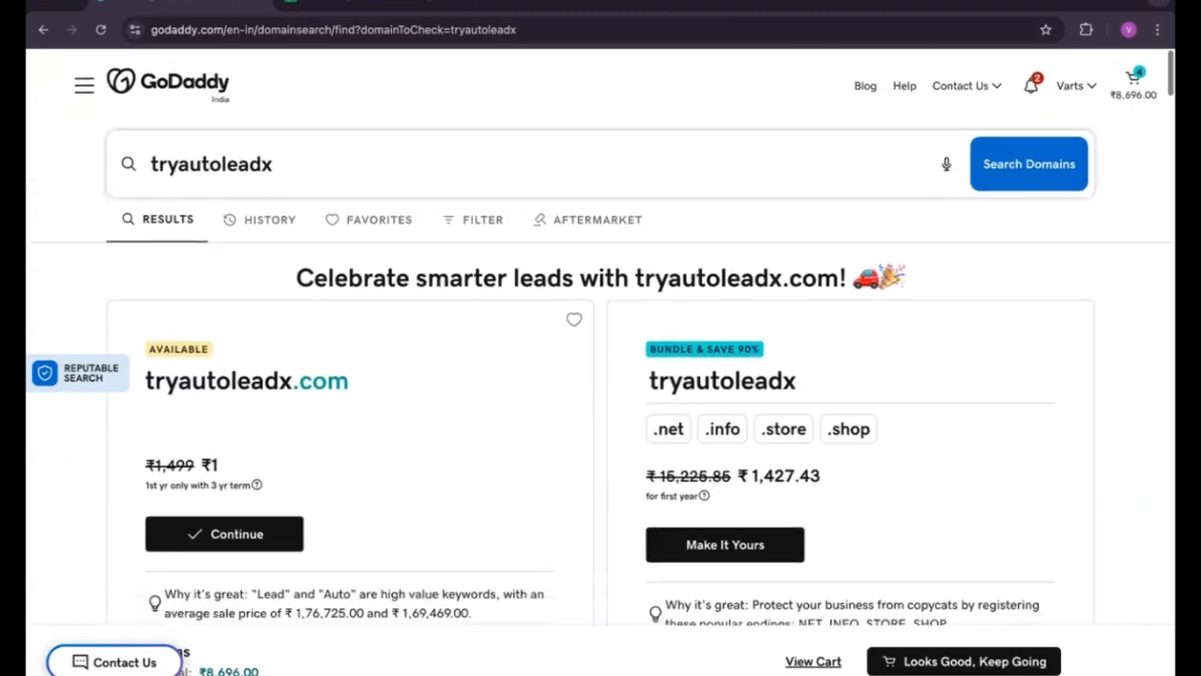
- Choose No Domain Protection for autoxlead.com and continue to the cart's order summary
{"action": "left_click", "coordinate": [982, 657]}
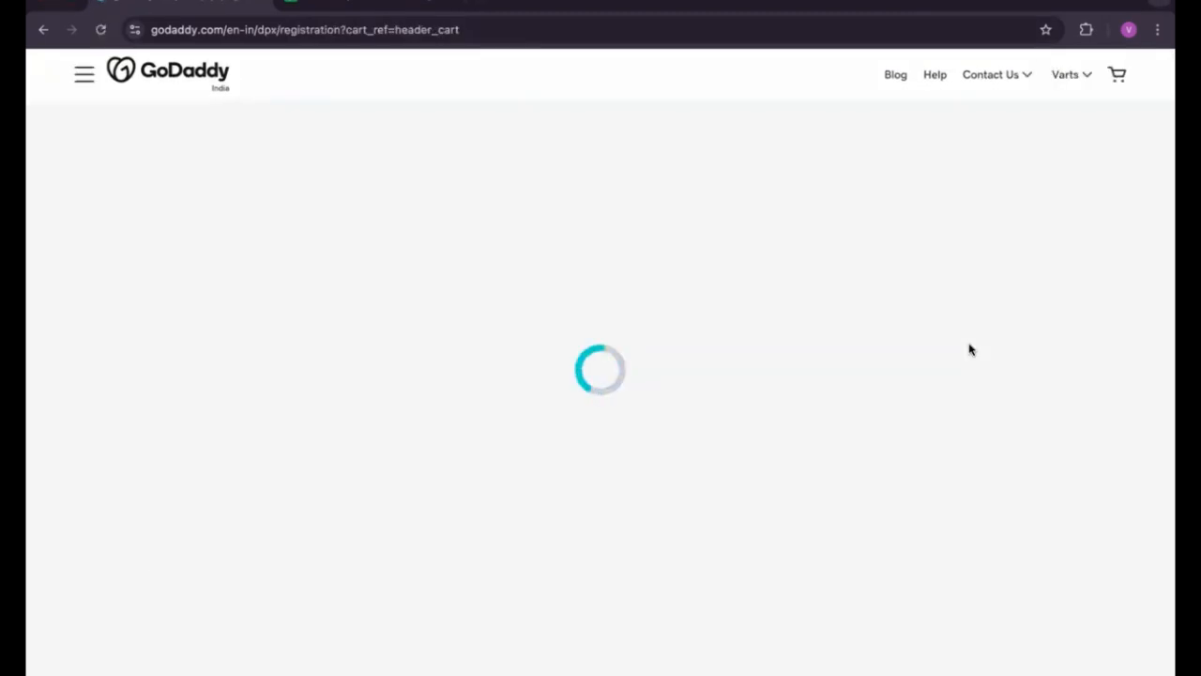
{"action": "scroll", "coordinate": [555, 421], "scroll_direction": "down", "scroll_amount": 2}
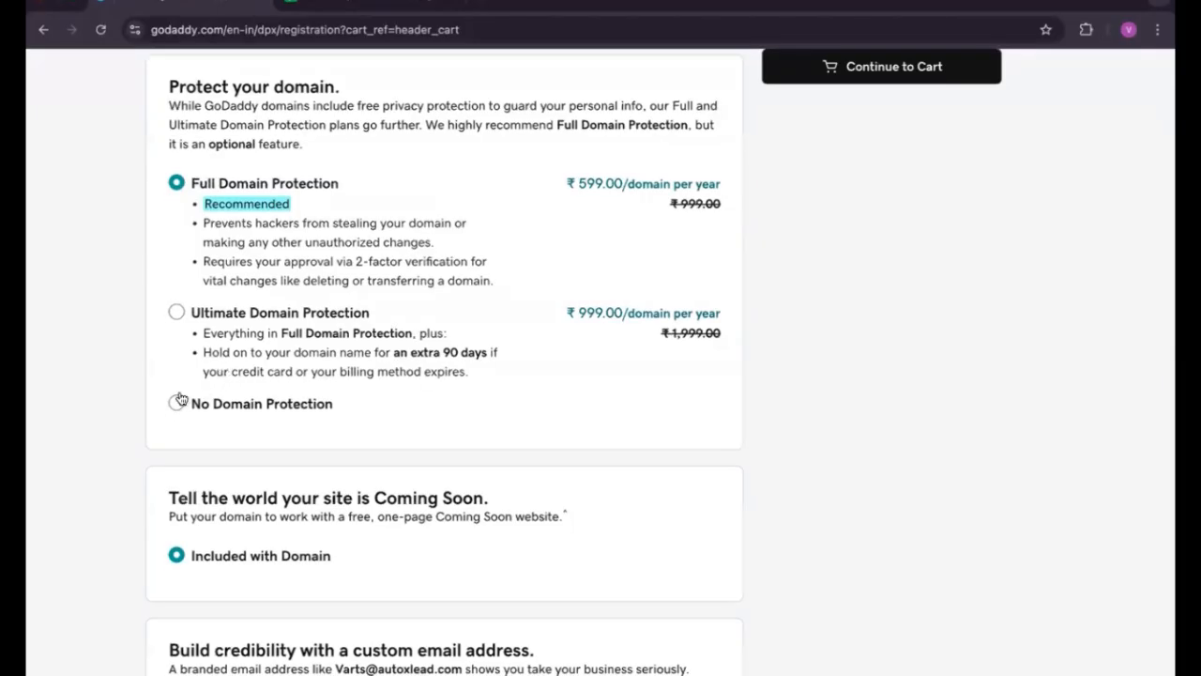
{"action": "left_click", "coordinate": [178, 404]}
{"action": "scroll", "coordinate": [179, 405], "scroll_direction": "down", "scroll_amount": 5}
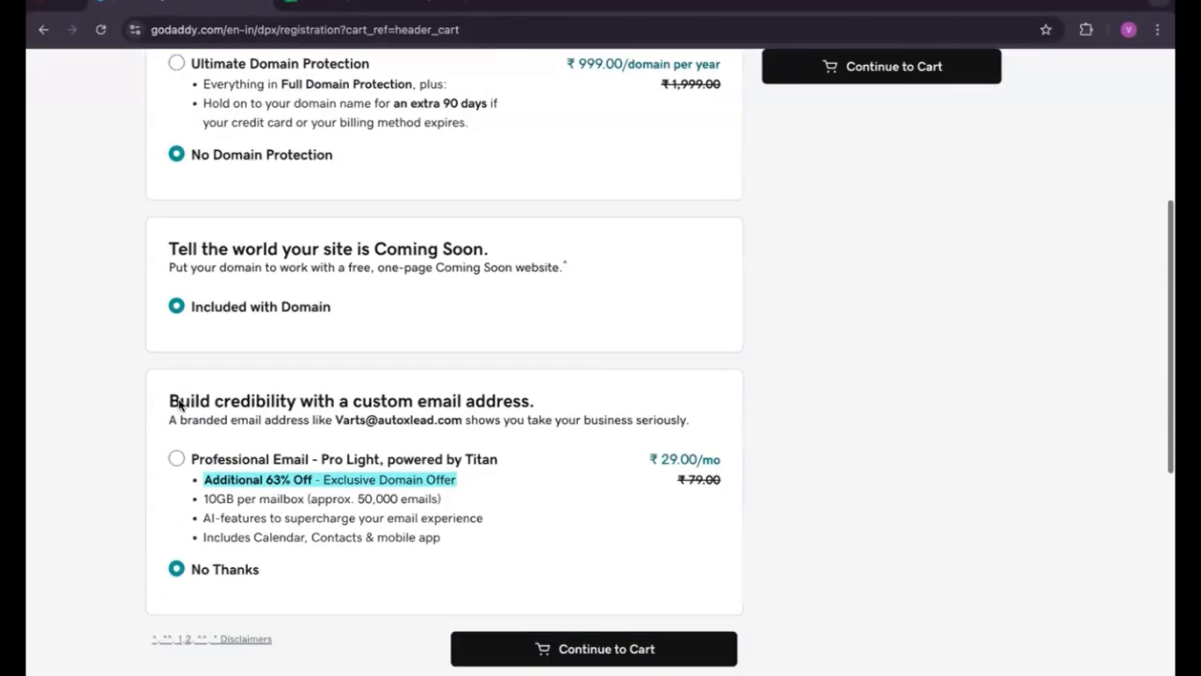
{"action": "left_click", "coordinate": [554, 477]}
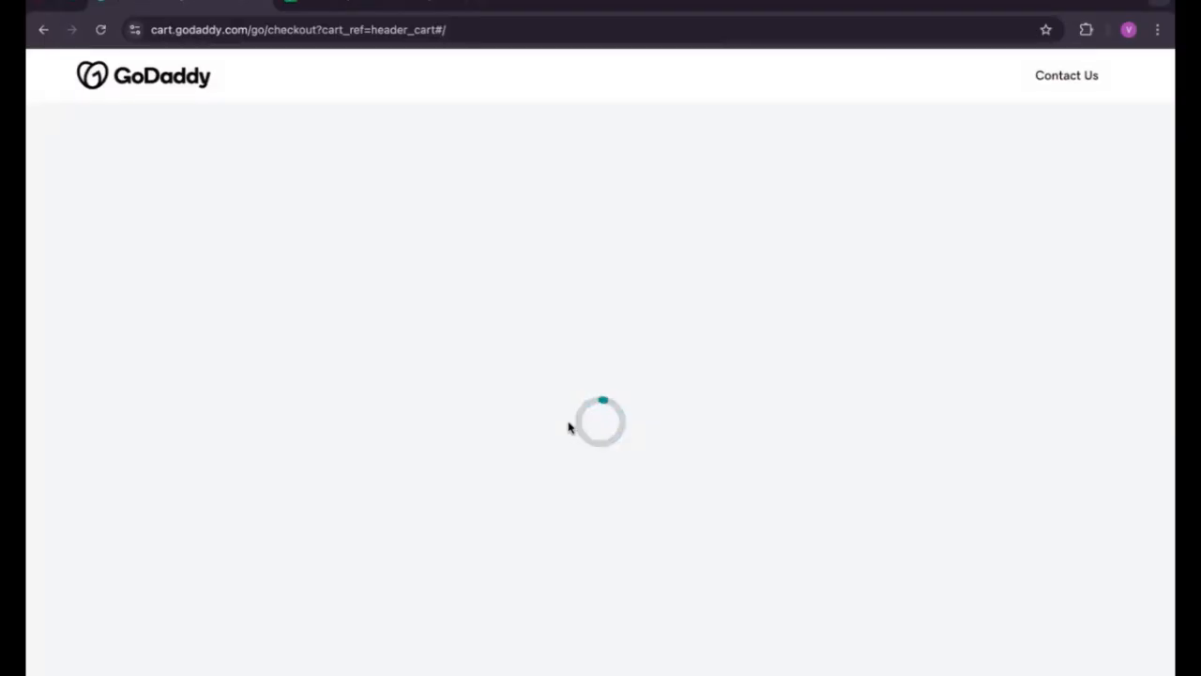
{"action": "scroll", "coordinate": [814, 349], "scroll_direction": "down", "scroll_amount": 3}
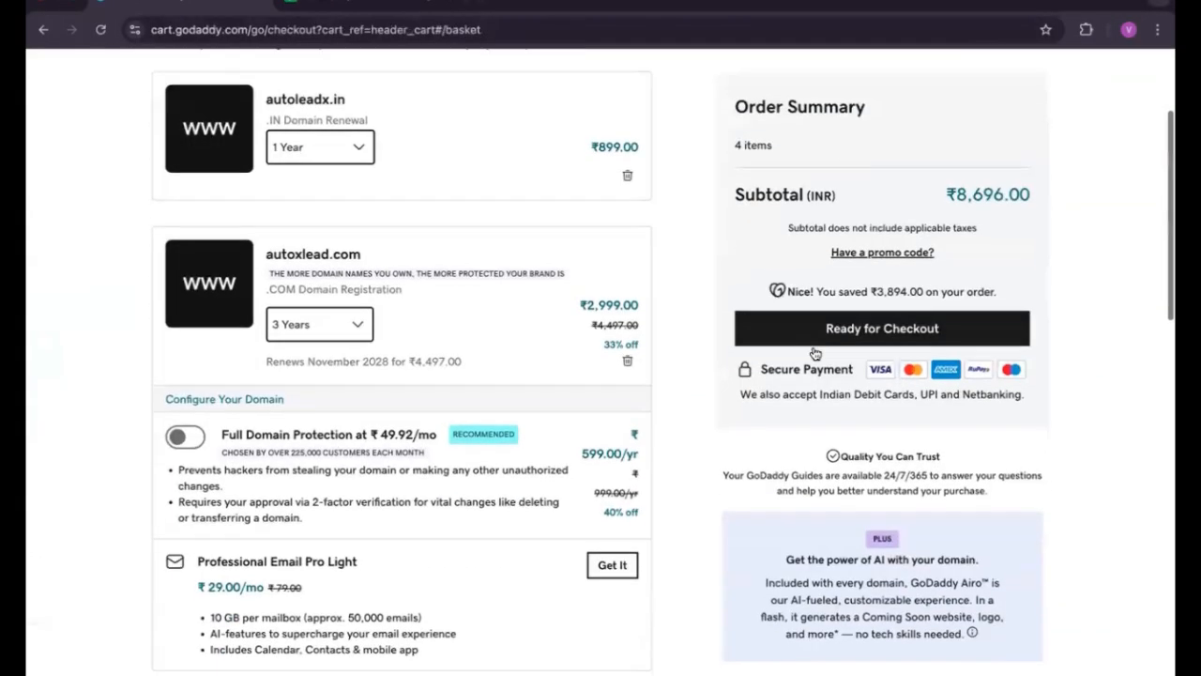
{"action": "scroll", "coordinate": [698, 302], "scroll_direction": "up", "scroll_amount": 3}
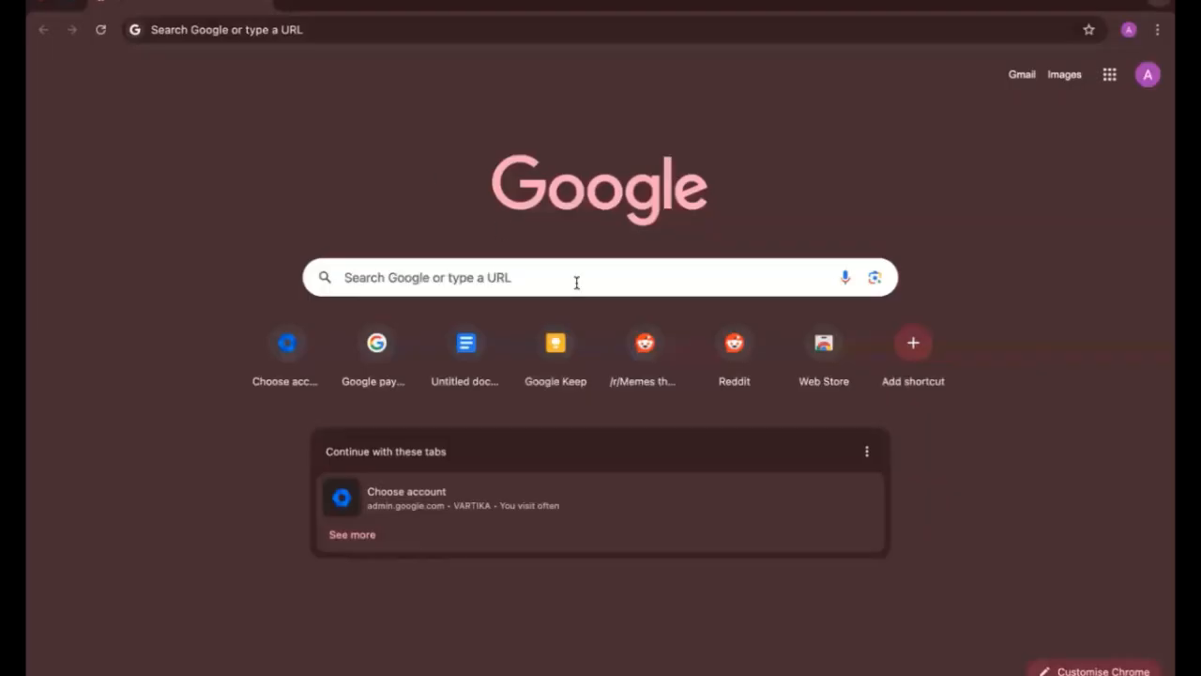
- Search for Google Workspace, open its website and start the free trial
{"action": "left_click", "coordinate": [333, 38]}
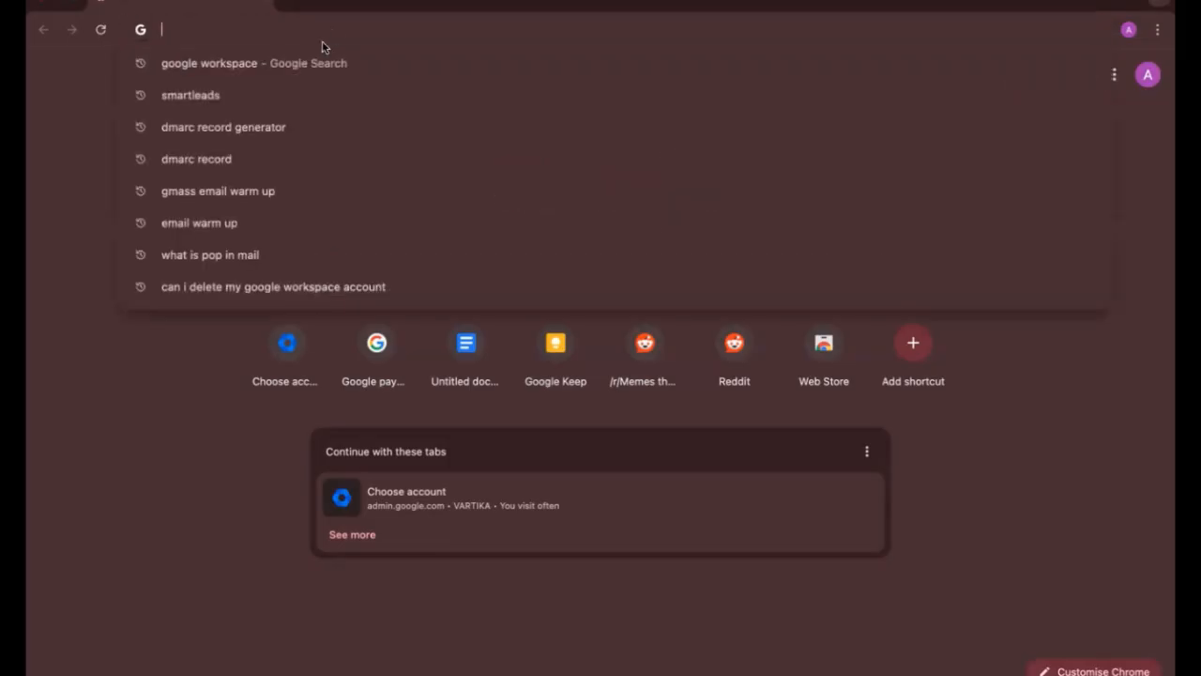
{"action": "left_click", "coordinate": [317, 64]}
{"action": "left_click", "coordinate": [454, 227]}
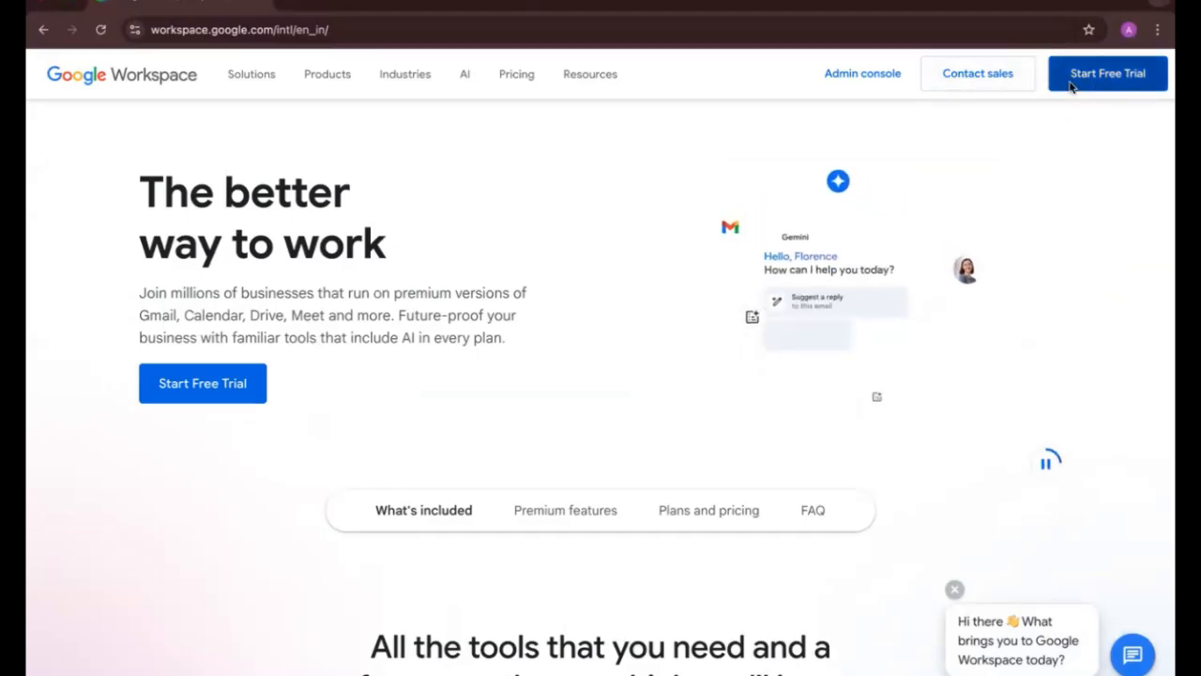
{"action": "left_click", "coordinate": [867, 77]}
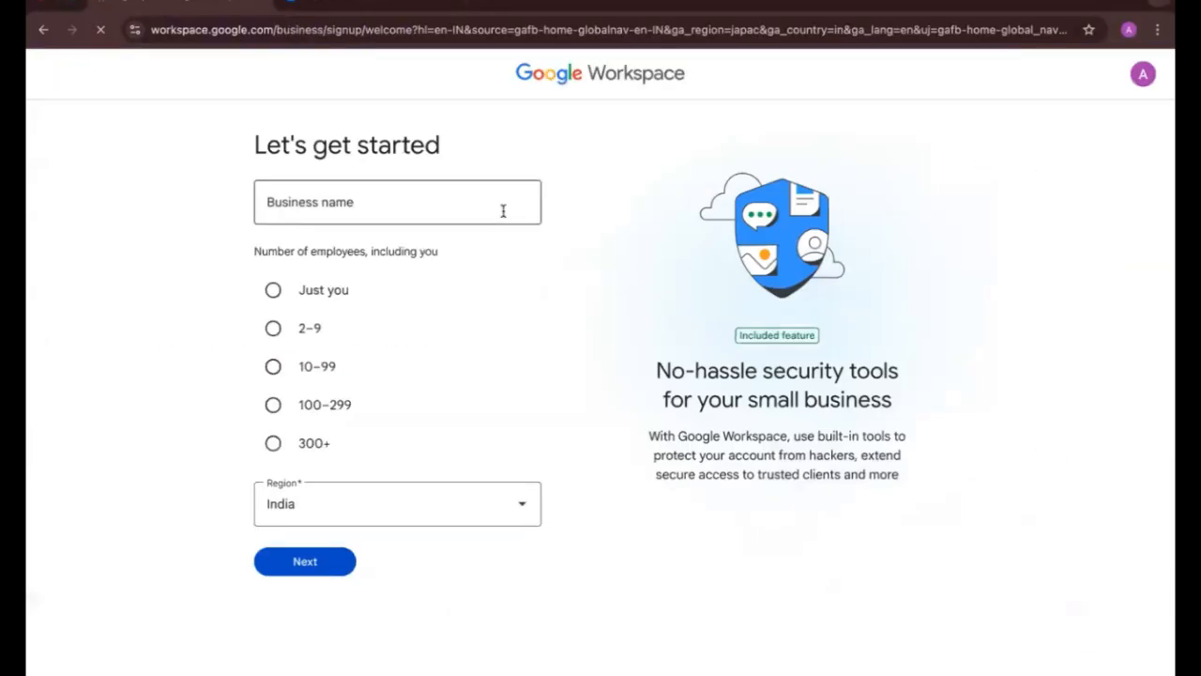
- Enter the business name, choose Just you as team size and India as region
{"action": "left_click", "coordinate": [447, 203]}
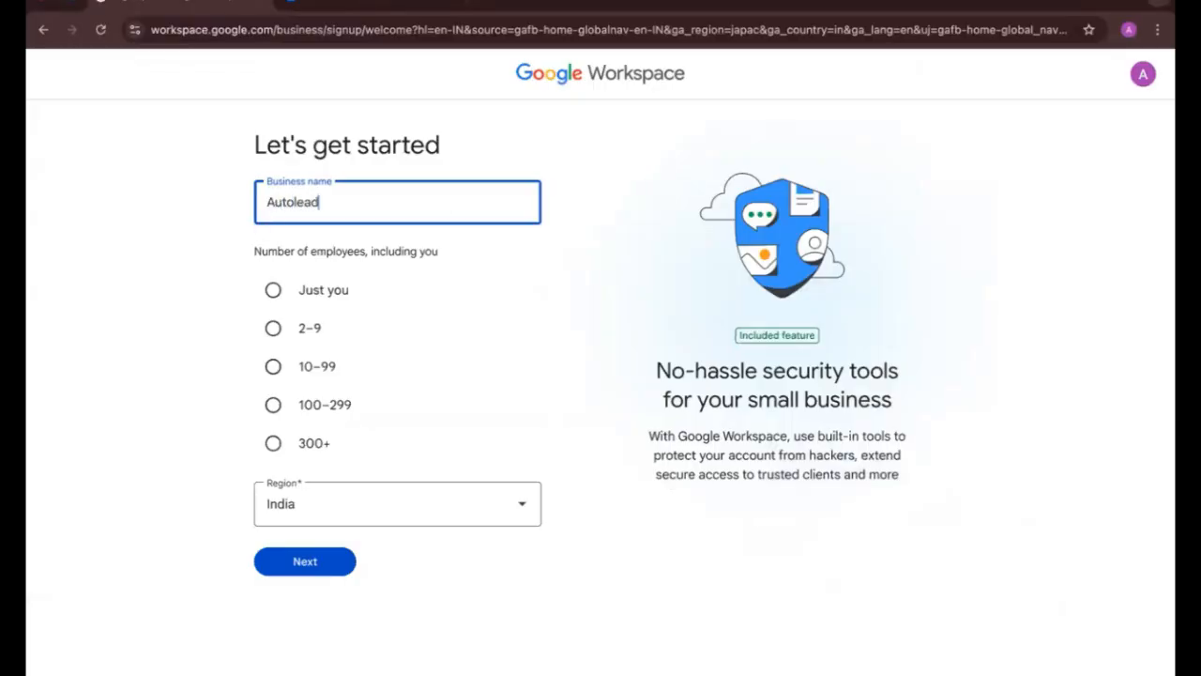
{"action": "type", "text": "Autoleadx"}
{"action": "key", "text": "BackSpace"}
{"action": "type", "text": "C"}
{"action": "left_click", "coordinate": [314, 300]}
{"action": "left_click", "coordinate": [361, 519]}
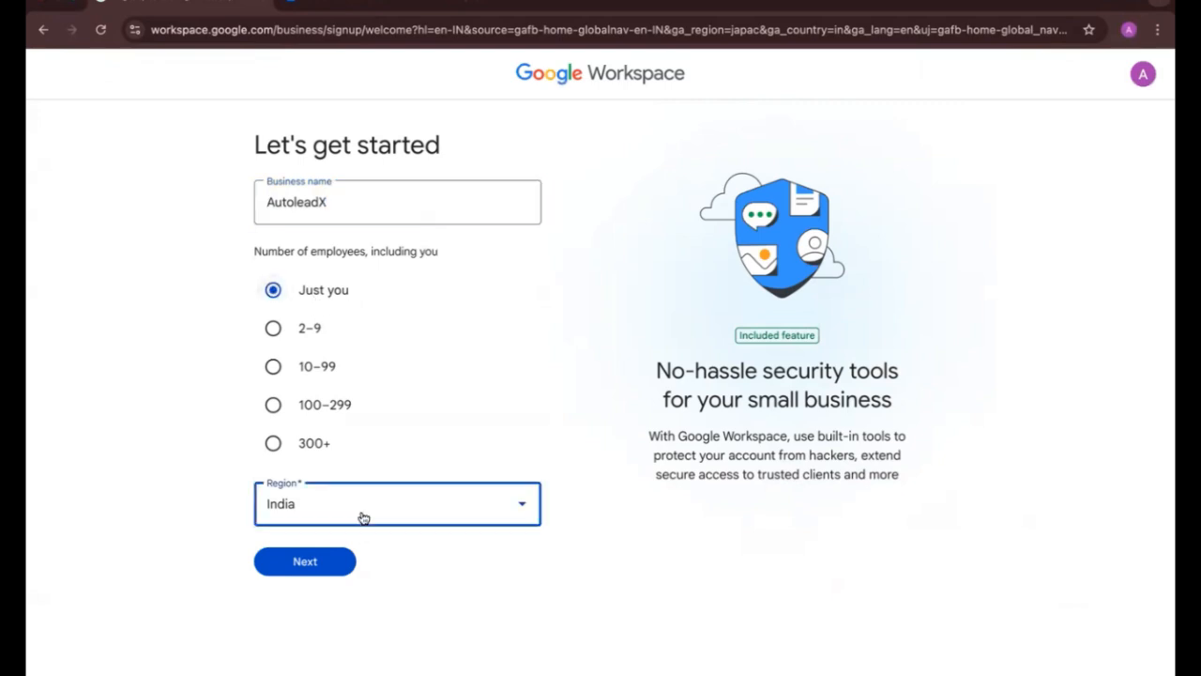
{"action": "left_click", "coordinate": [319, 294]}
{"action": "left_click", "coordinate": [310, 566]}
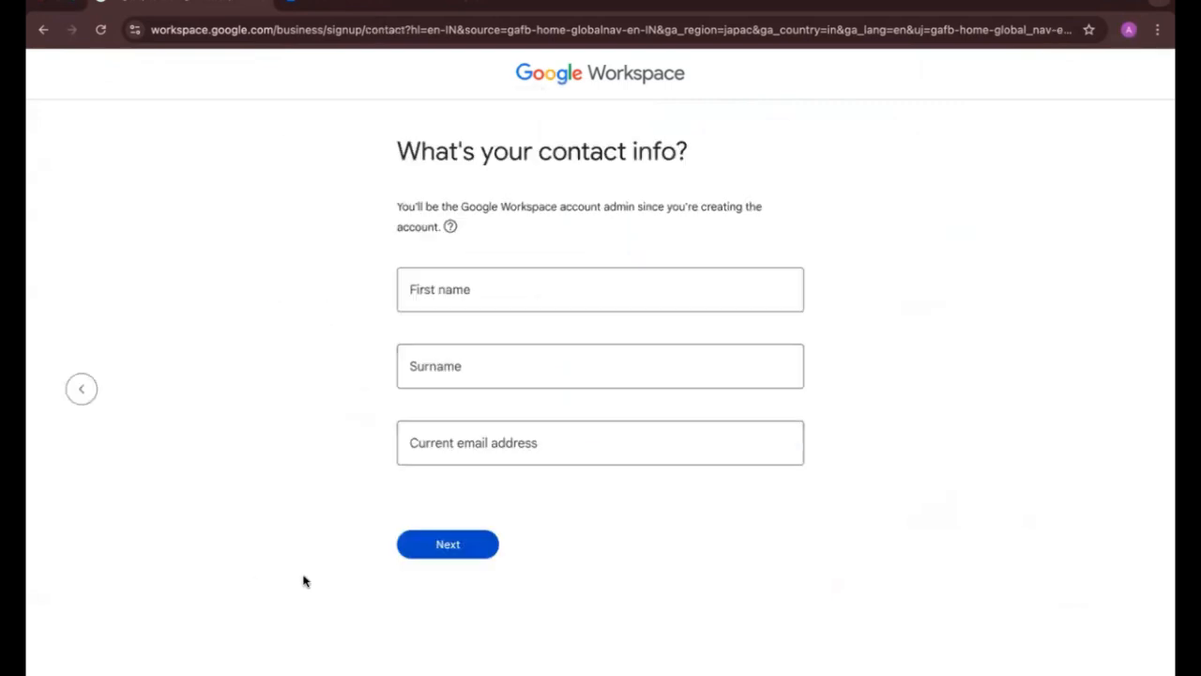
- Fill in the admin's first name, surname and current e-mail address
{"action": "left_click", "coordinate": [525, 297]}
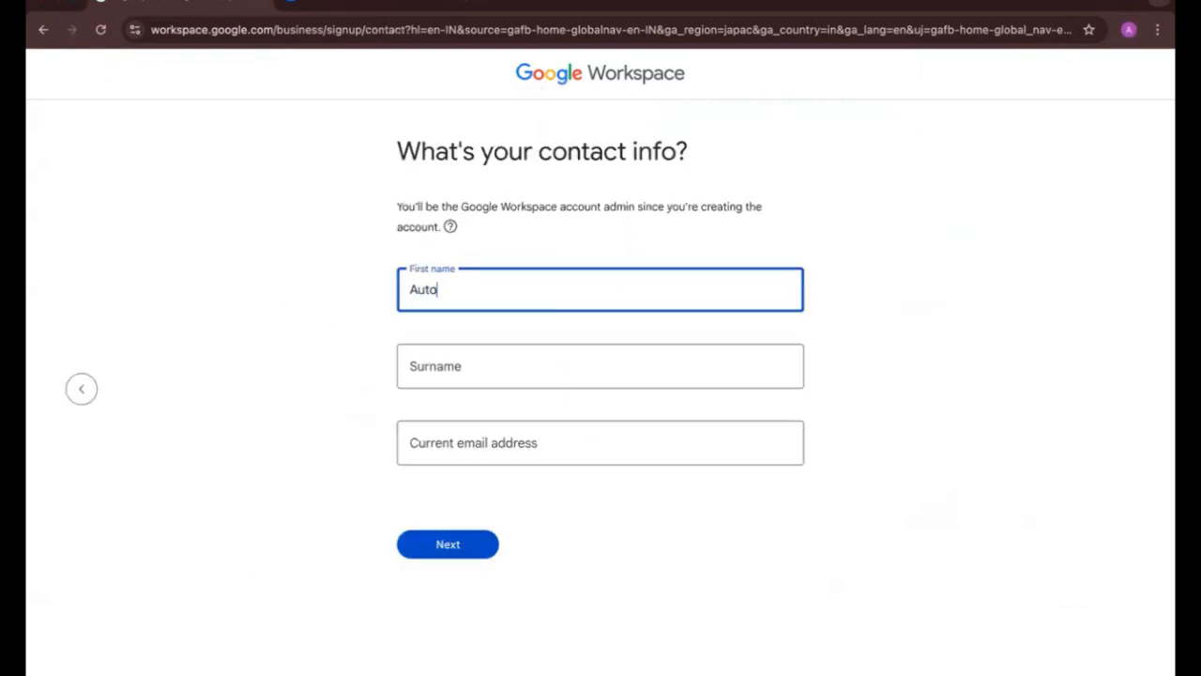
{"action": "left_click", "coordinate": [505, 369]}
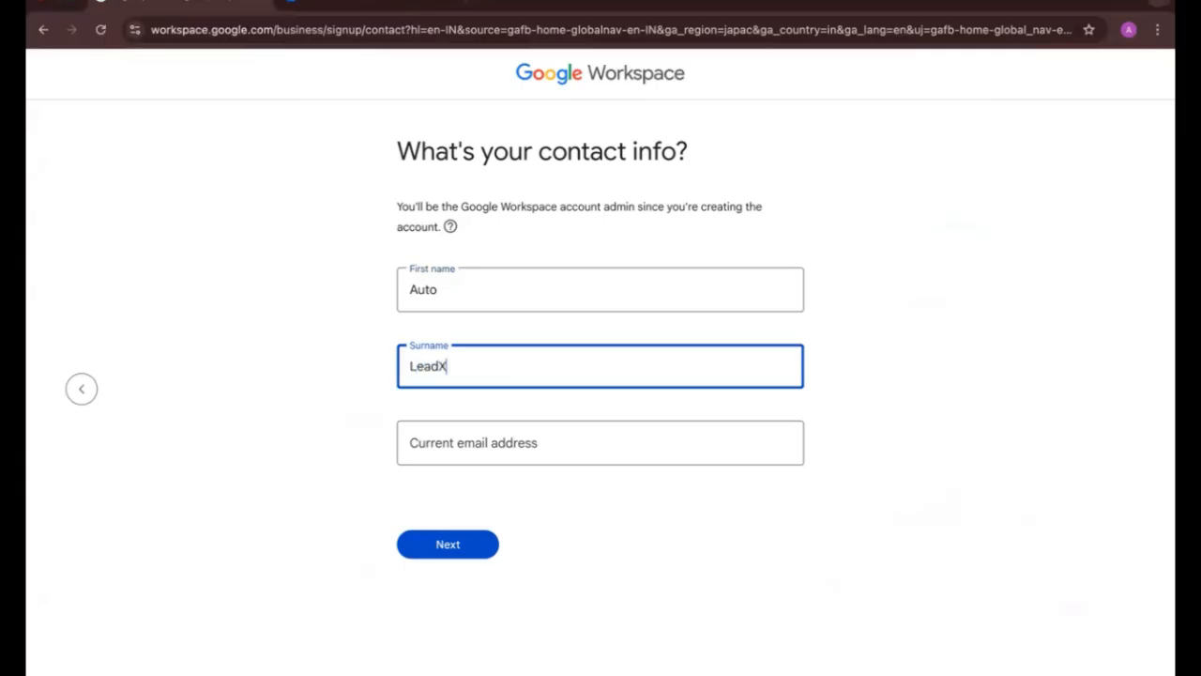
{"action": "left_click", "coordinate": [501, 443]}
{"action": "left_click", "coordinate": [512, 474]}
{"action": "left_click", "coordinate": [424, 558]}
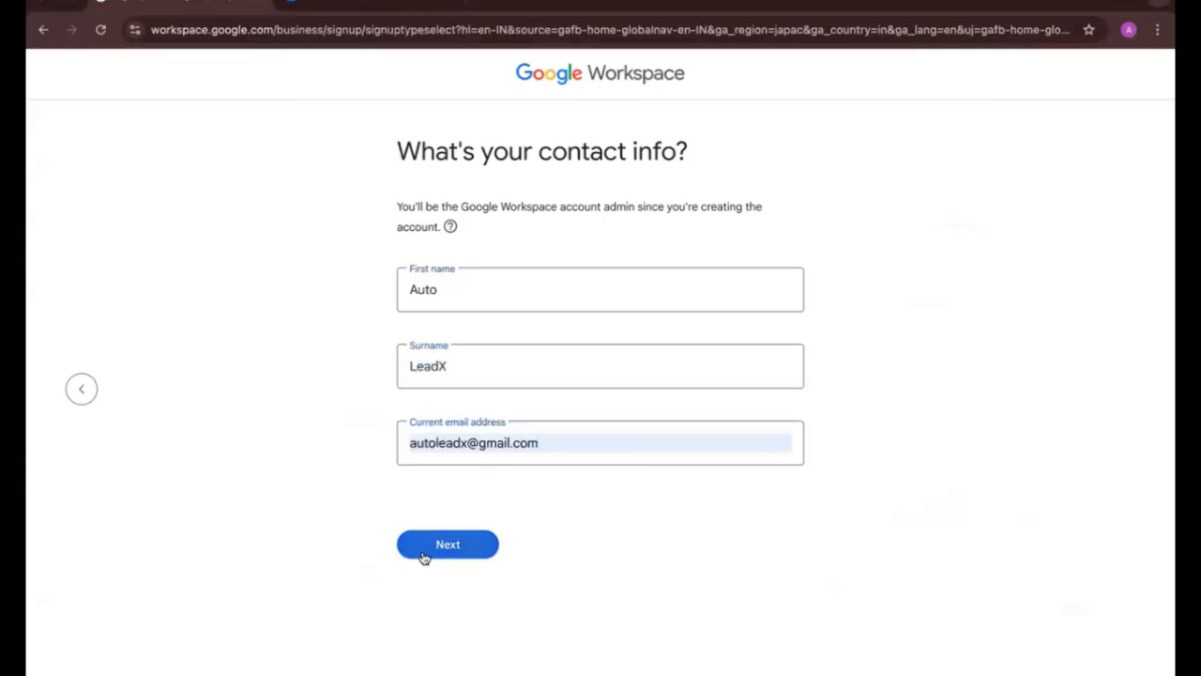
- Choose an existing domain, submit autoleadx.in, then go back after it's rejected as in use
{"action": "left_click", "coordinate": [822, 280]}
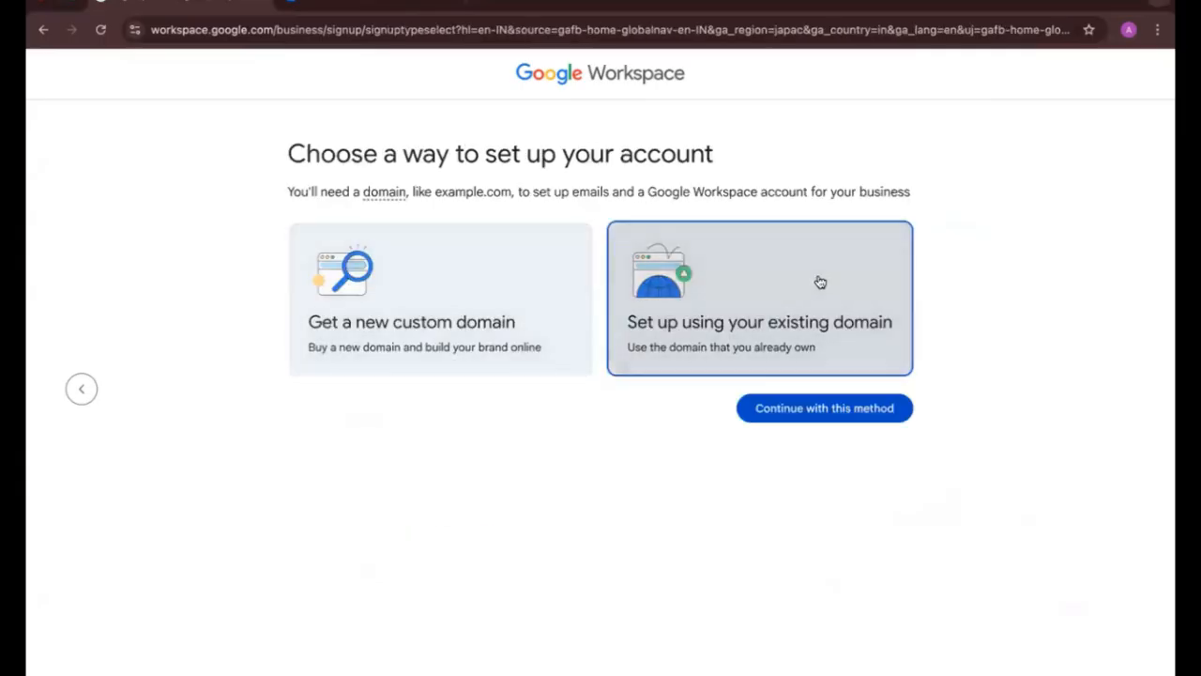
{"action": "left_click", "coordinate": [799, 409]}
{"action": "left_click", "coordinate": [624, 313]}
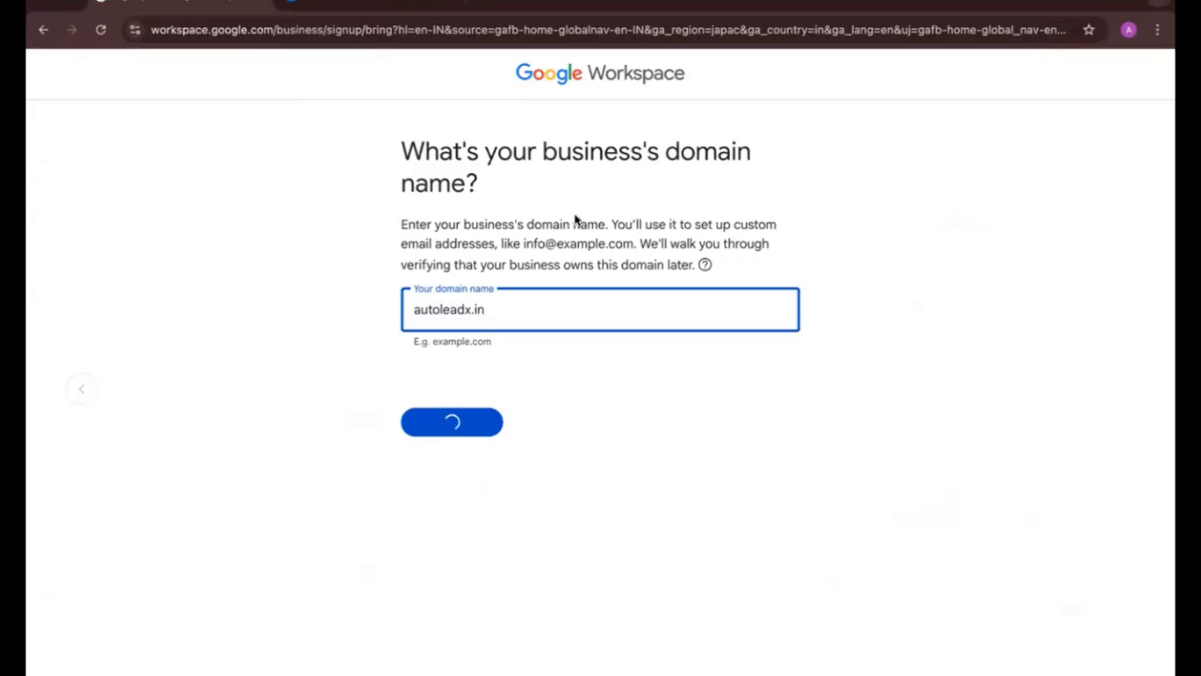
{"action": "left_click", "coordinate": [490, 347]}
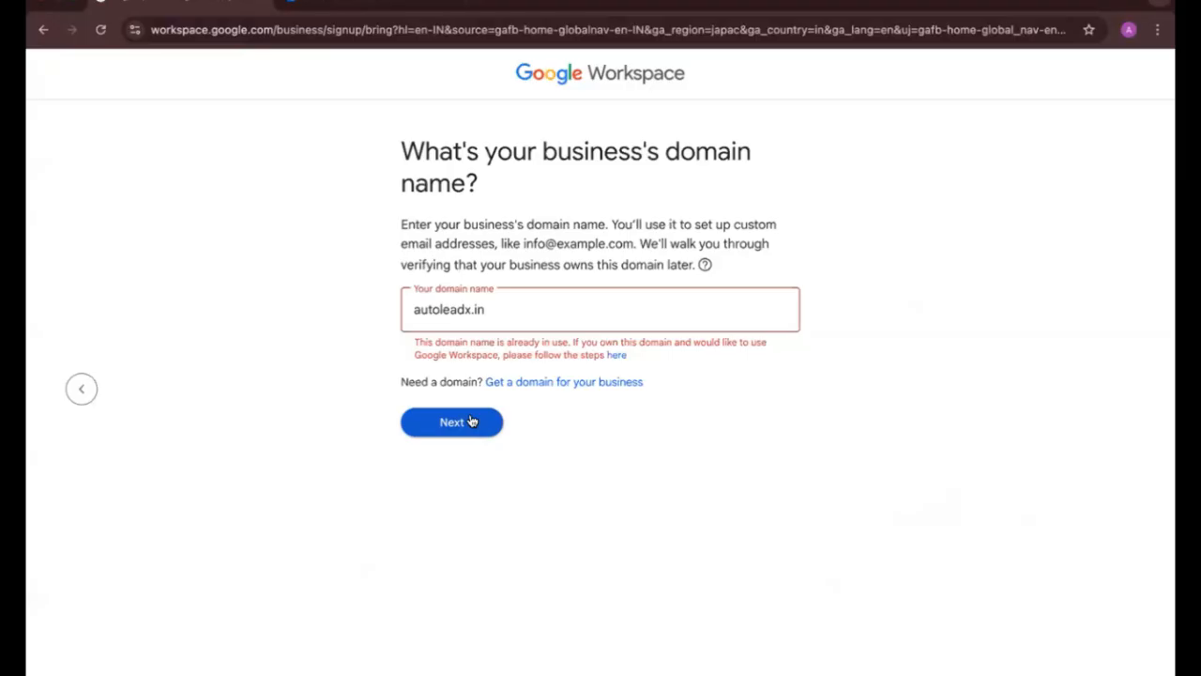
{"action": "left_click", "coordinate": [81, 397]}
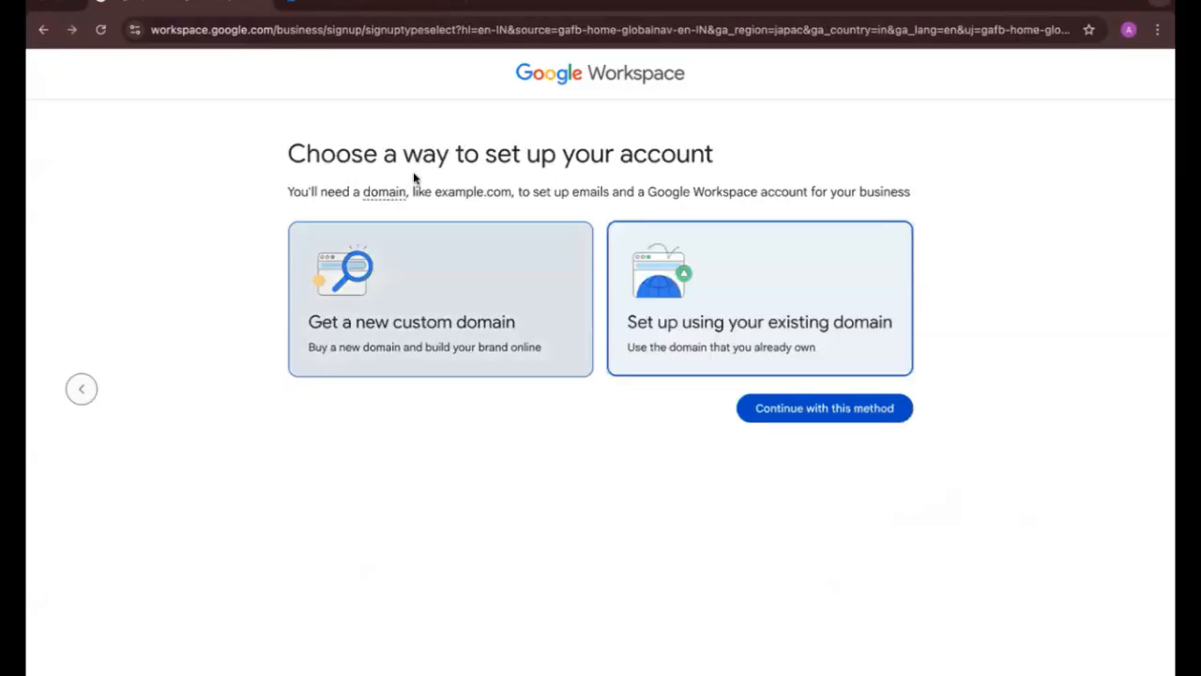
- Leave the signup and sign back in to the admin account with its password
{"action": "left_click", "coordinate": [82, 377]}
{"action": "left_click", "coordinate": [454, 6]}
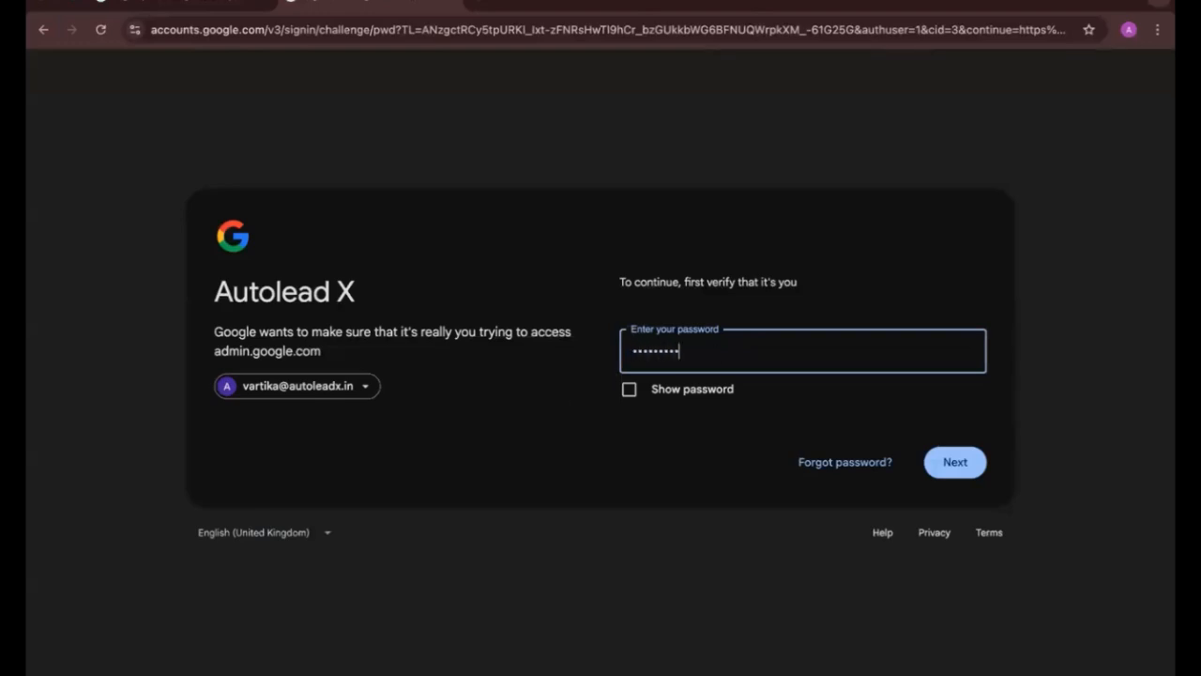
{"action": "key", "text": "Return"}
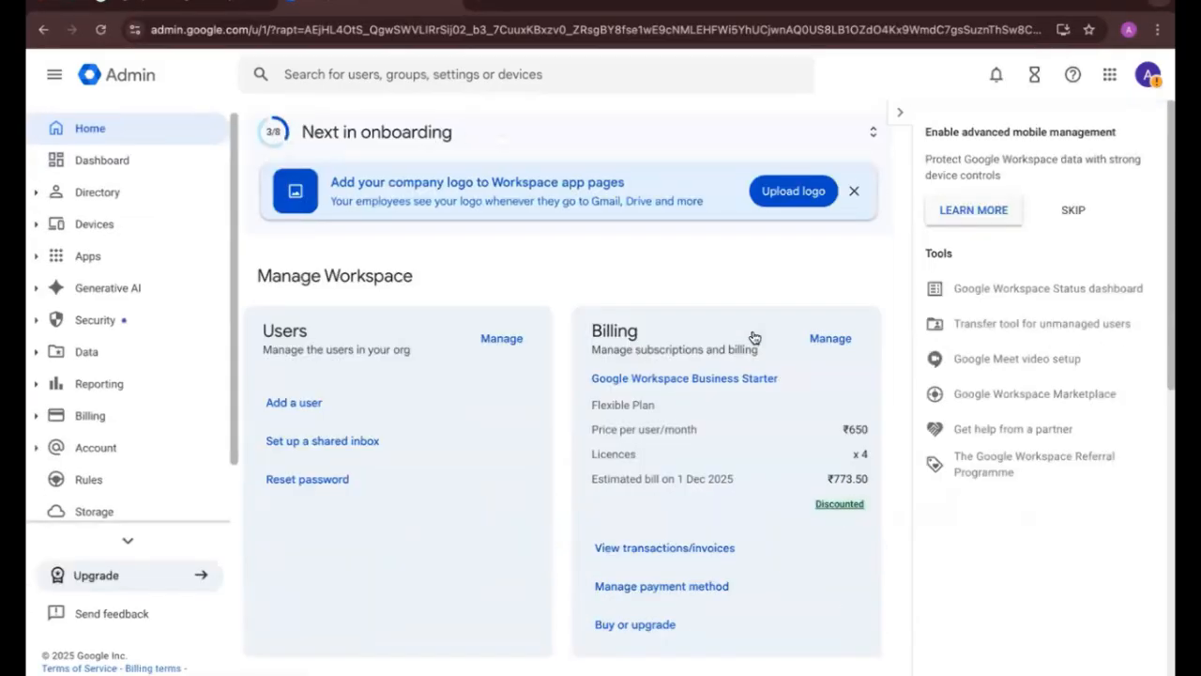
- Dismiss the mobile management suggestion and go to Account > Domains > Manage domains
{"action": "left_click", "coordinate": [1073, 210]}
{"action": "scroll", "coordinate": [100, 416], "scroll_direction": "down", "scroll_amount": 2}
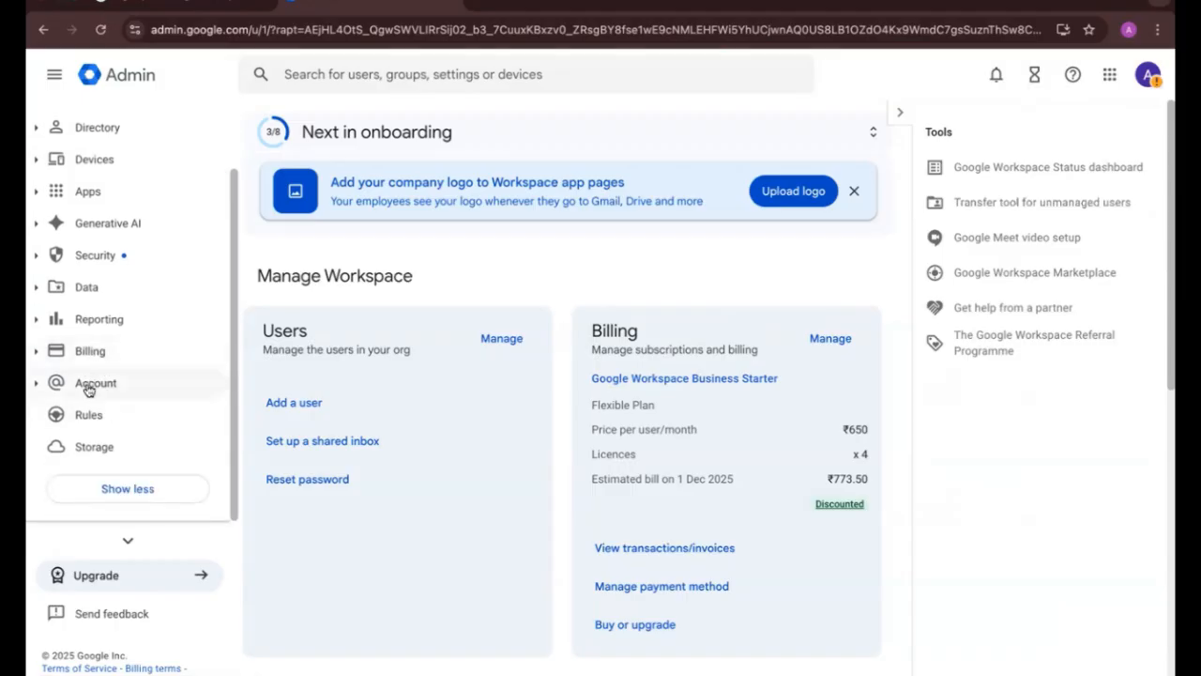
{"action": "scroll", "coordinate": [103, 385], "scroll_direction": "up", "scroll_amount": 2}
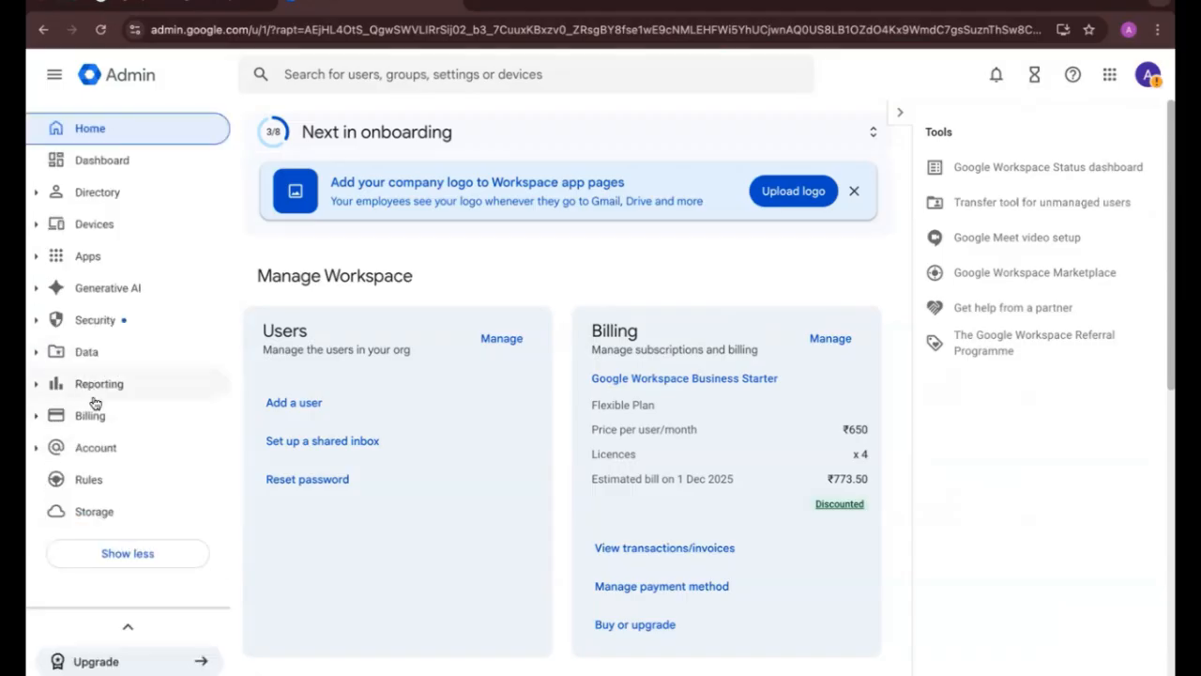
{"action": "left_click", "coordinate": [37, 454]}
{"action": "scroll", "coordinate": [121, 539], "scroll_direction": "down", "scroll_amount": 2}
{"action": "left_click", "coordinate": [73, 470]}
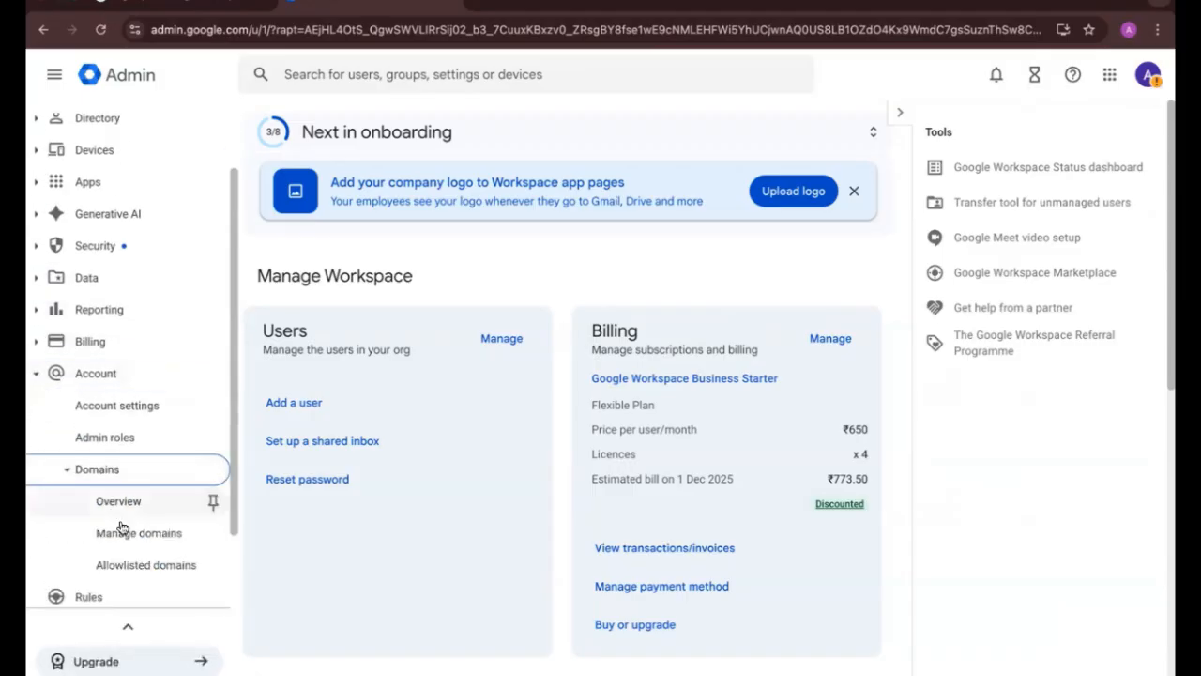
{"action": "scroll", "coordinate": [120, 528], "scroll_direction": "down", "scroll_amount": 2}
{"action": "left_click", "coordinate": [136, 437]}
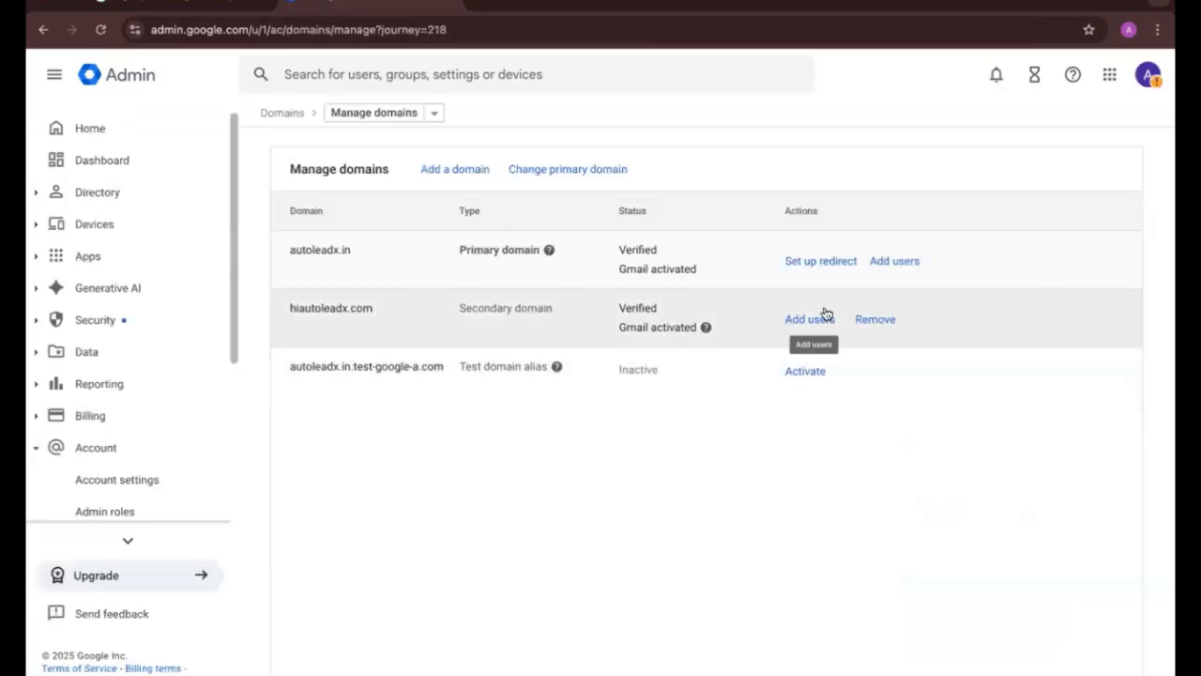
- Remove hiautoleadx.com and confirm twice; it fails because users or aliases remain
{"action": "left_click", "coordinate": [826, 313]}
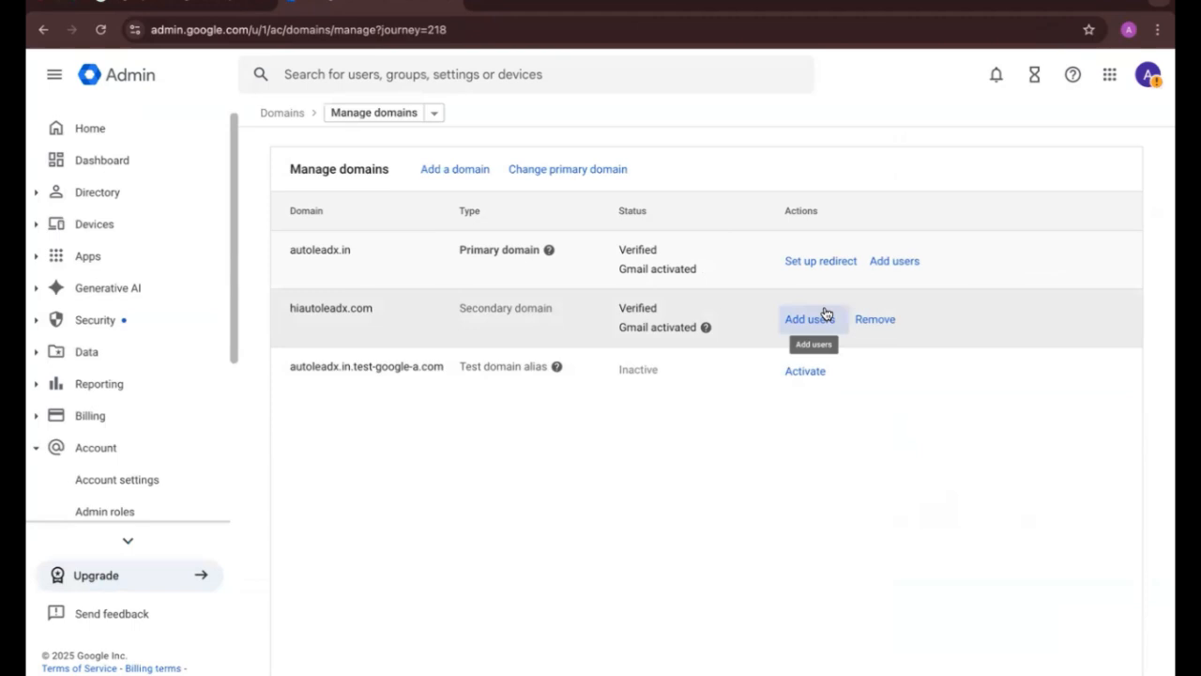
{"action": "left_click", "coordinate": [869, 320]}
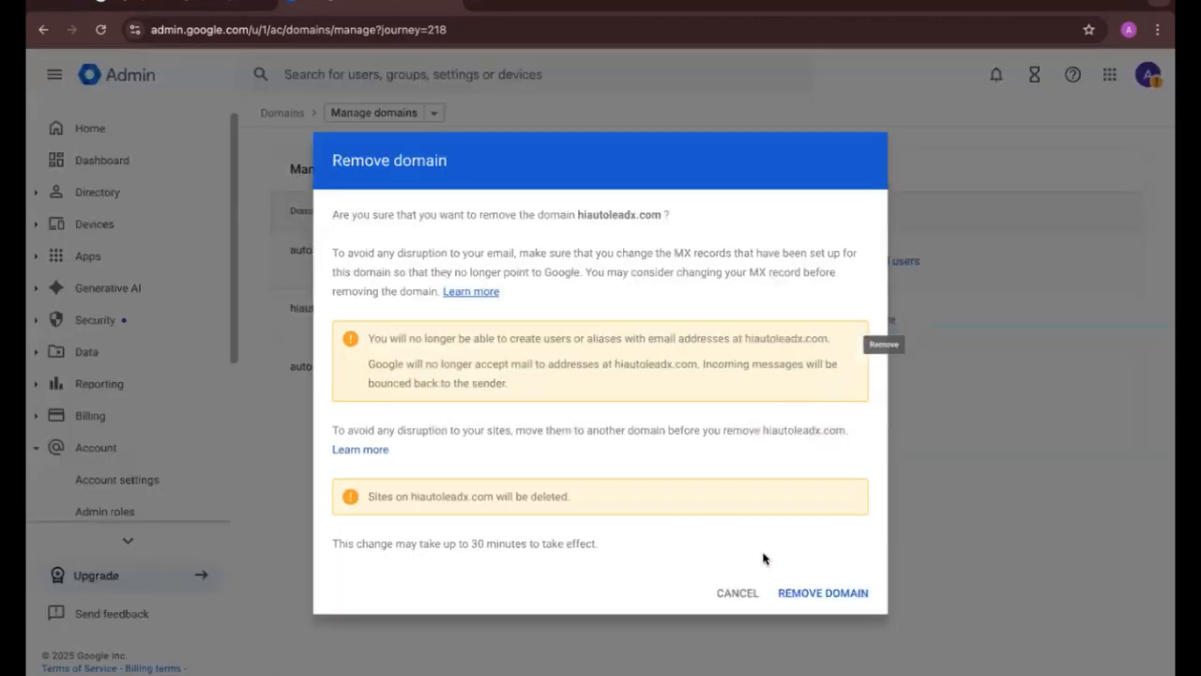
{"action": "left_click", "coordinate": [807, 591]}
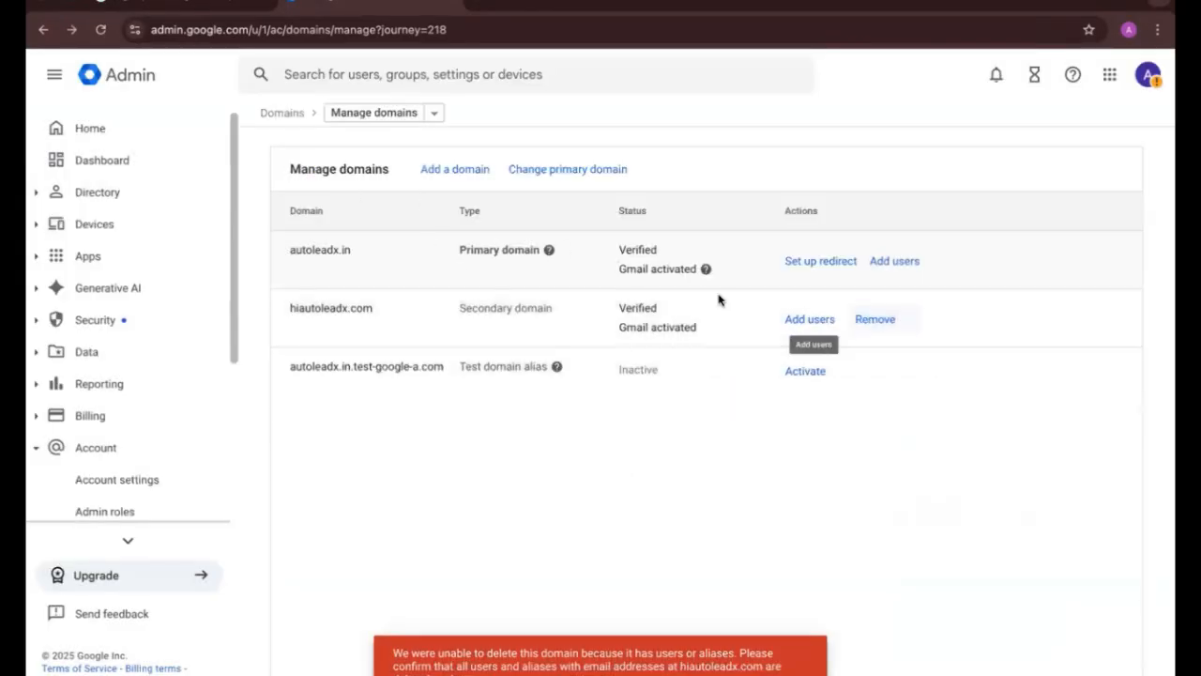
{"action": "left_click", "coordinate": [878, 323]}
{"action": "left_click", "coordinate": [818, 602]}
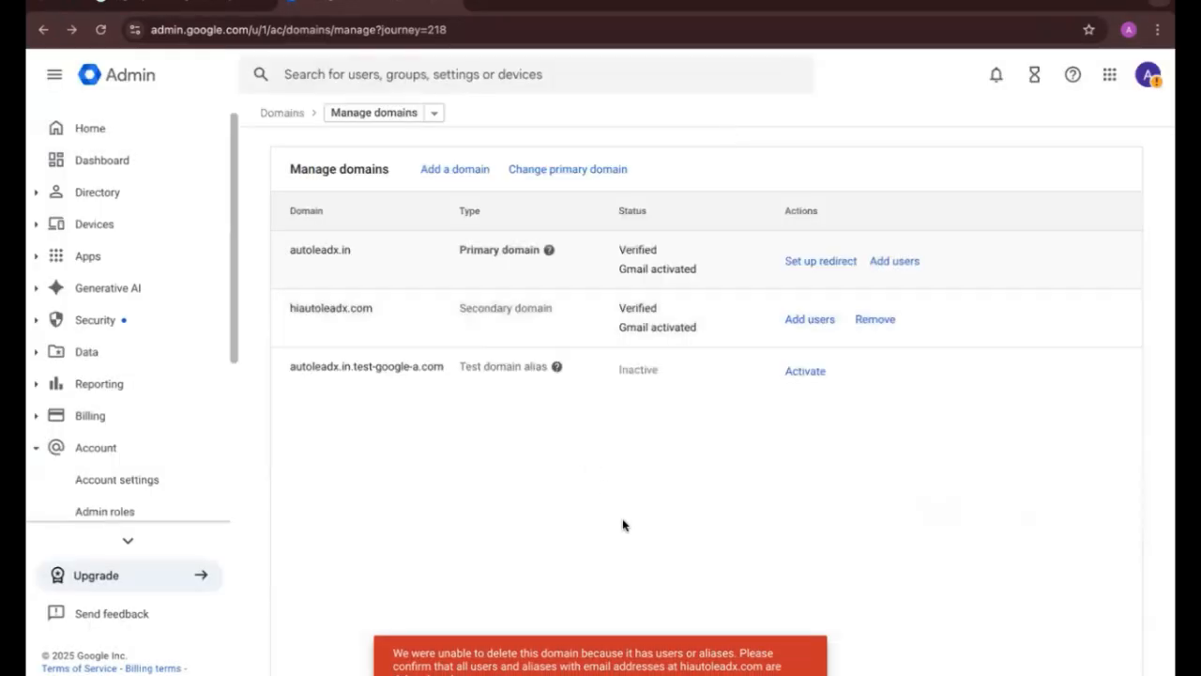
- Start adding a domain and submit 'hiautoleadx' for verification
{"action": "left_click", "coordinate": [451, 171]}
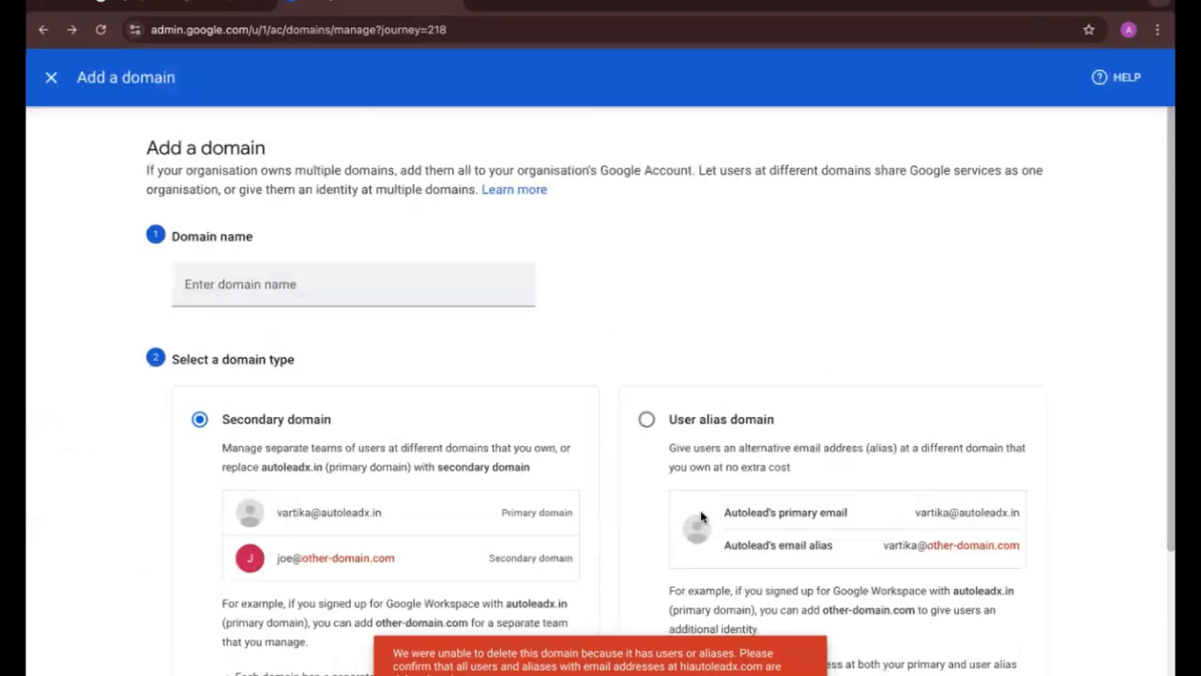
{"action": "left_click", "coordinate": [297, 282]}
{"action": "type", "text": "hi"}
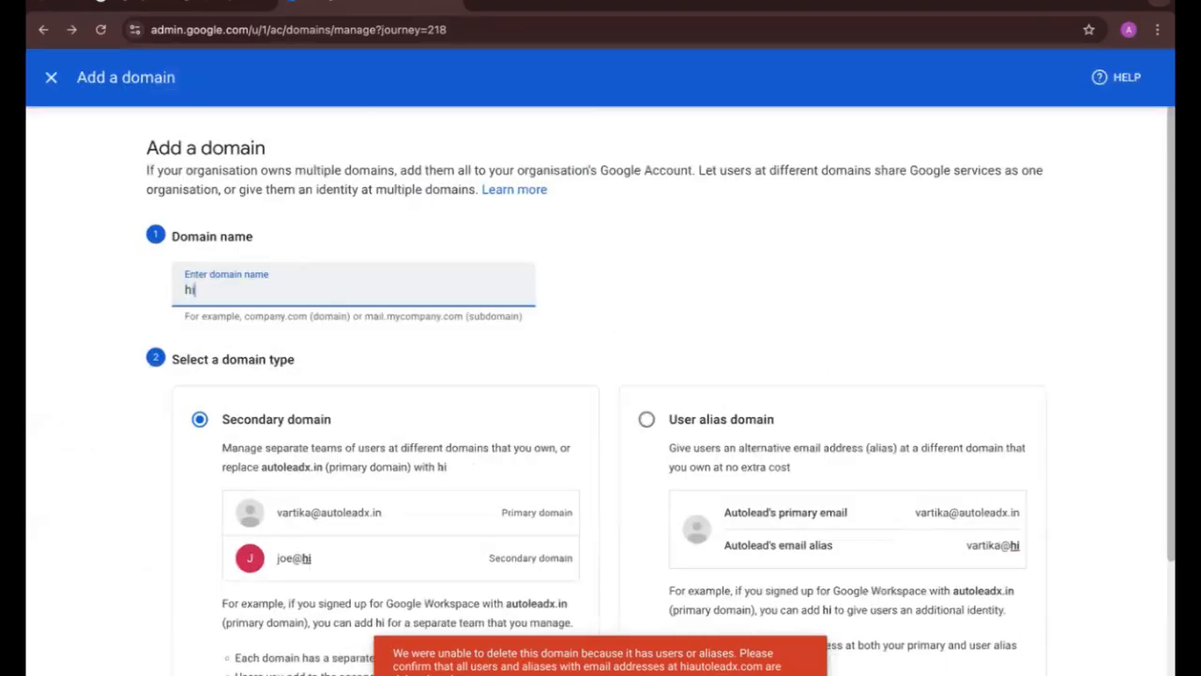
{"action": "type", "text": "autoleadx"}
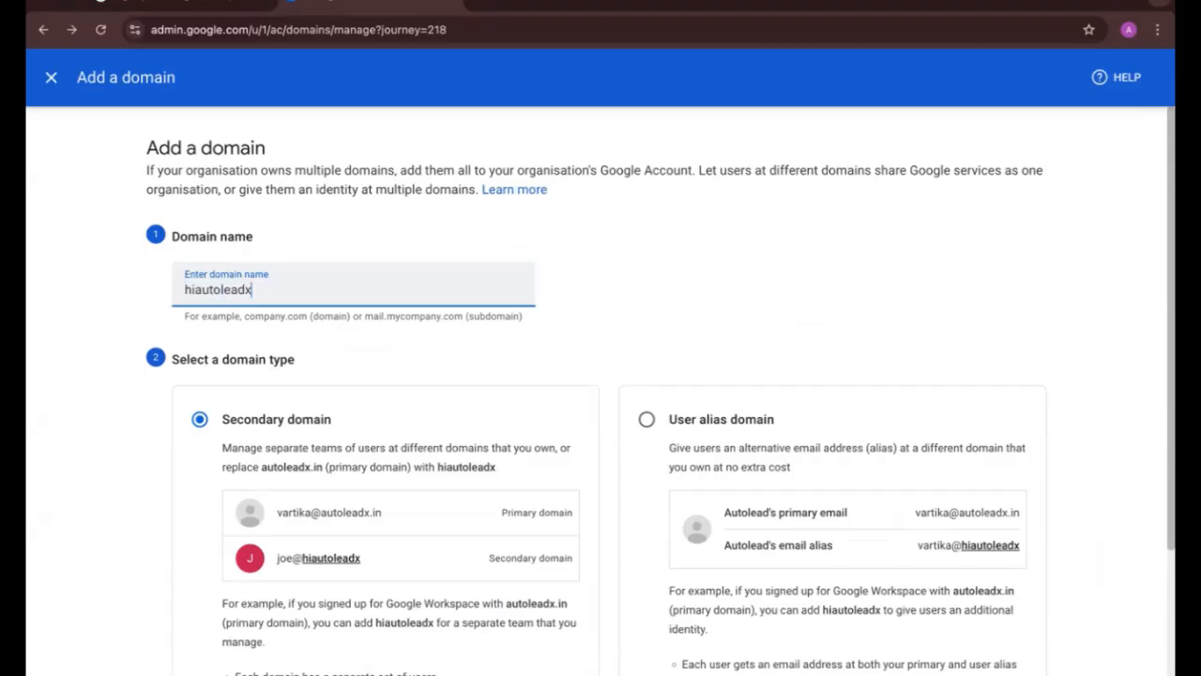
{"action": "scroll", "coordinate": [661, 392], "scroll_direction": "down", "scroll_amount": 3}
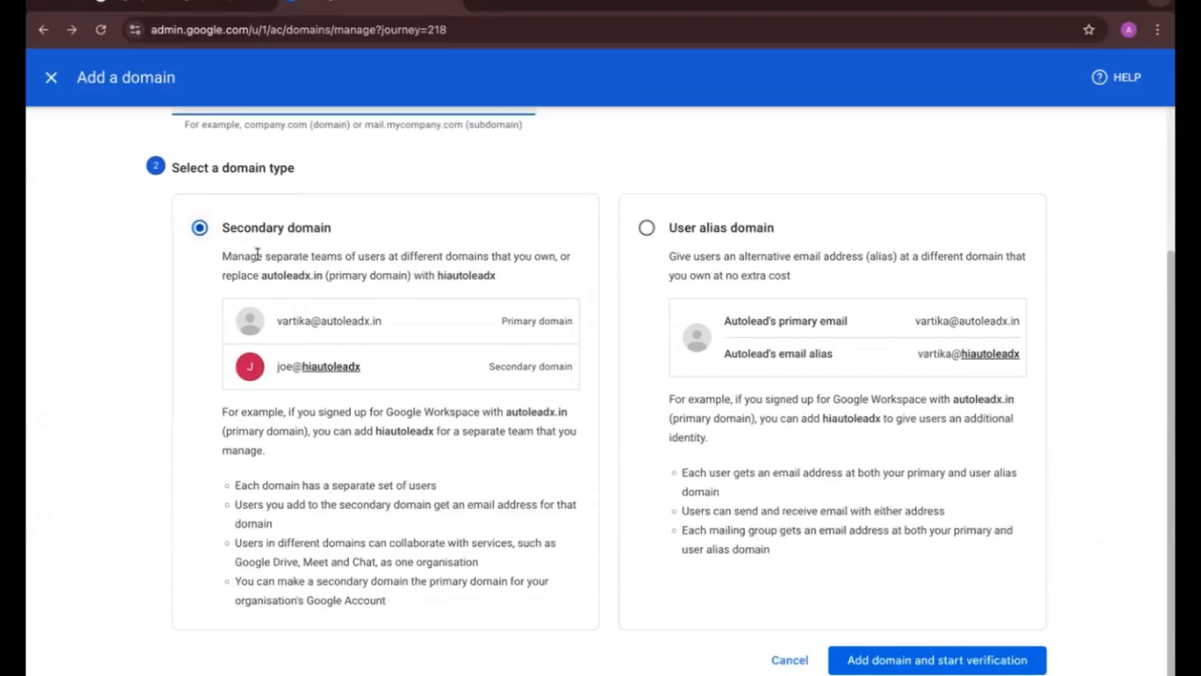
{"action": "scroll", "coordinate": [279, 380], "scroll_direction": "up", "scroll_amount": 3}
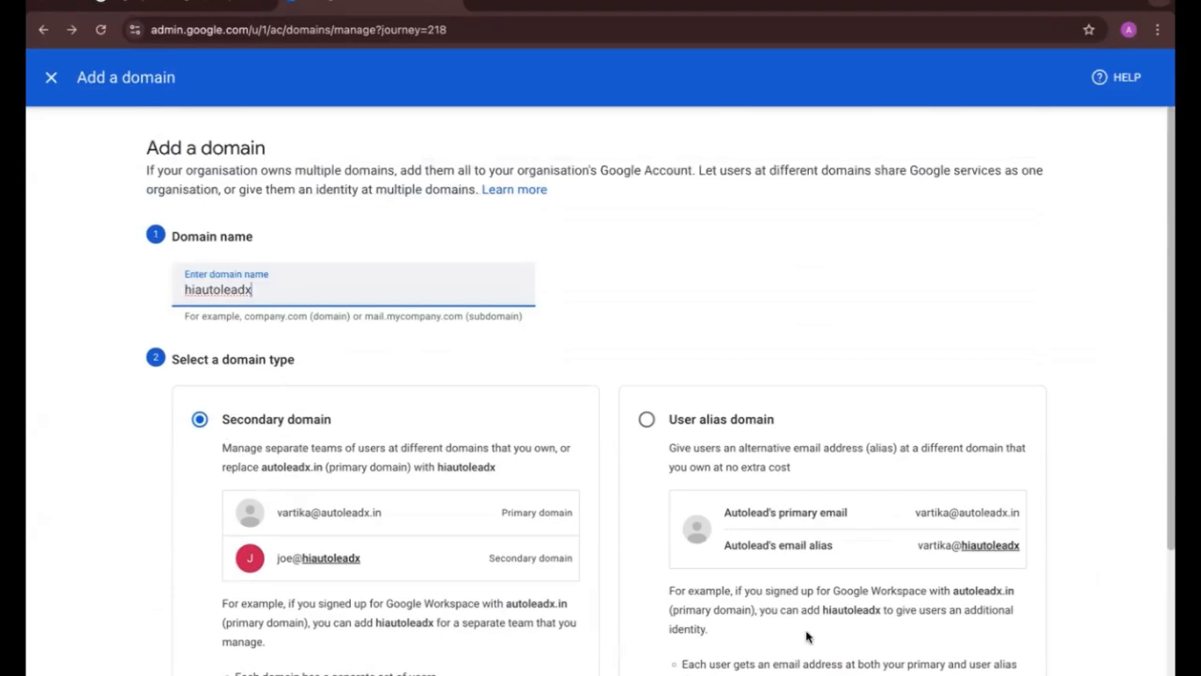
{"action": "scroll", "coordinate": [805, 637], "scroll_direction": "down", "scroll_amount": 3}
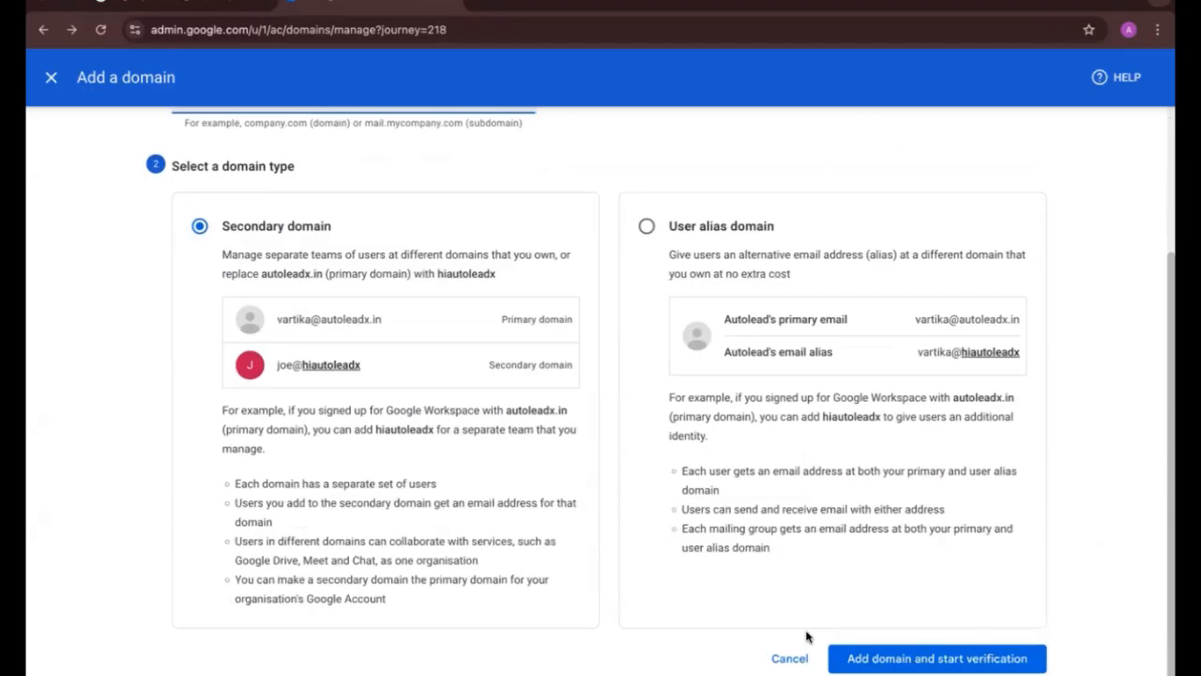
{"action": "left_click", "coordinate": [929, 654]}
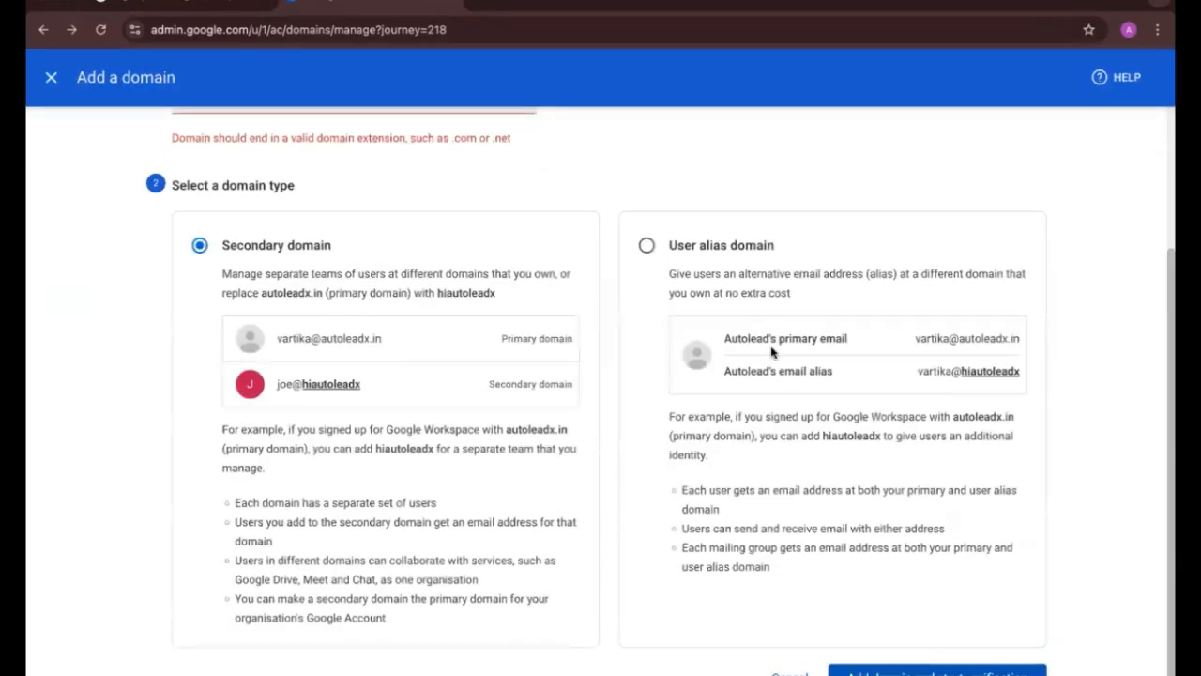
- Correct the name to hiautoleadx.com, resubmit, and close the form after the already-used error
{"action": "scroll", "coordinate": [772, 351], "scroll_direction": "up", "scroll_amount": 3}
{"action": "left_click", "coordinate": [405, 261]}
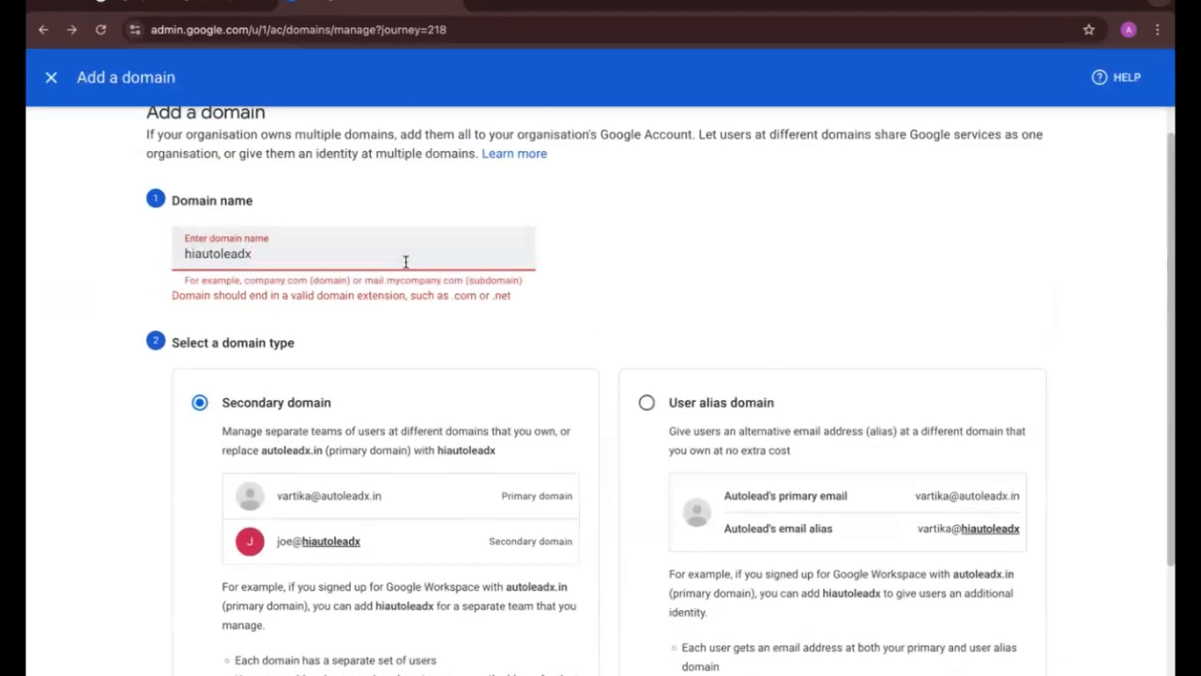
{"action": "type", "text": ".com"}
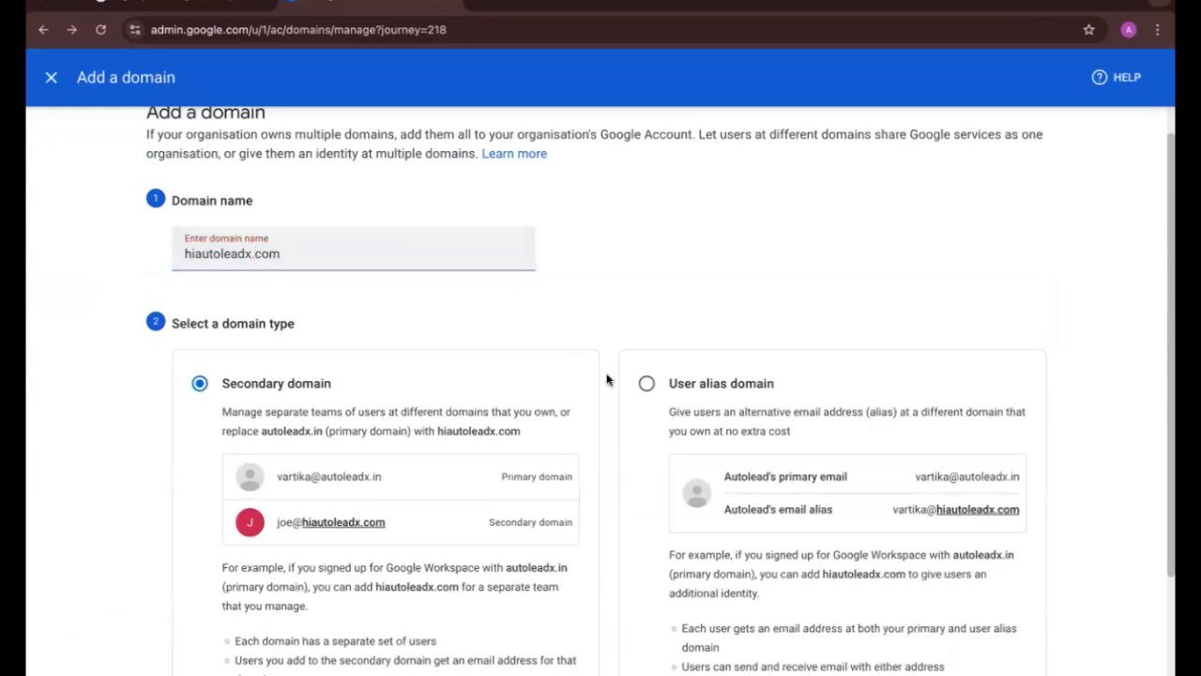
{"action": "scroll", "coordinate": [657, 403], "scroll_direction": "down", "scroll_amount": 3}
{"action": "left_click", "coordinate": [929, 661]}
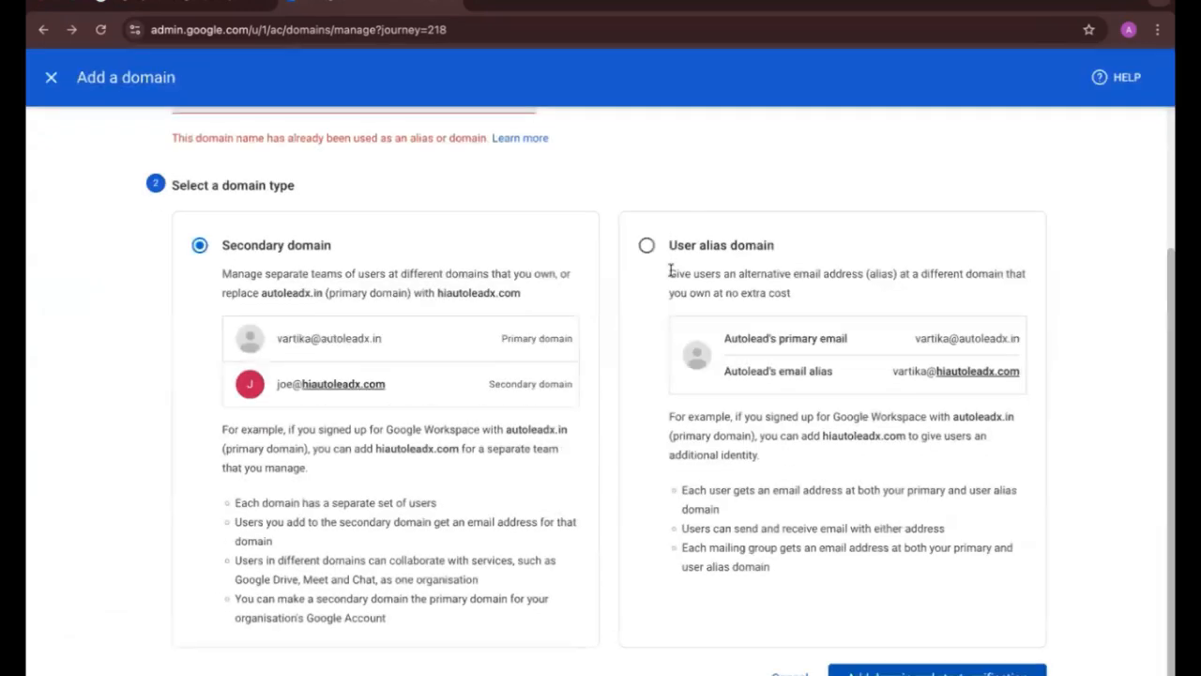
{"action": "scroll", "coordinate": [643, 250], "scroll_direction": "up", "scroll_amount": 2}
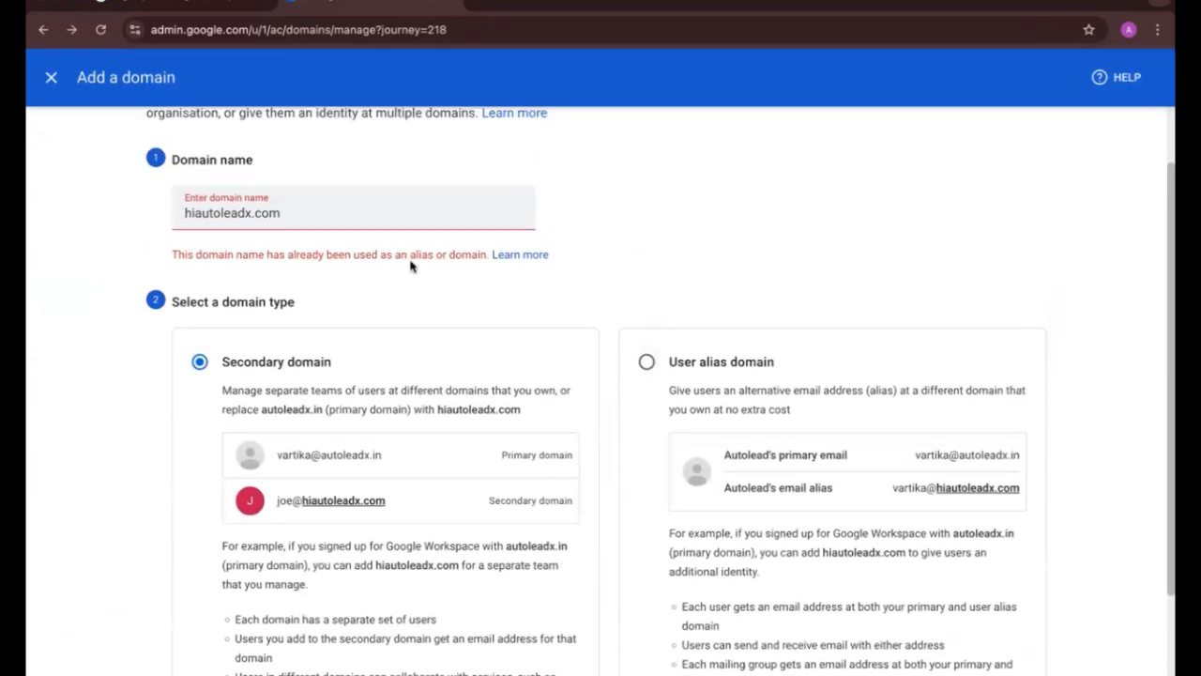
{"action": "scroll", "coordinate": [412, 266], "scroll_direction": "up", "scroll_amount": 1}
{"action": "scroll", "coordinate": [167, 153], "scroll_direction": "up", "scroll_amount": 2}
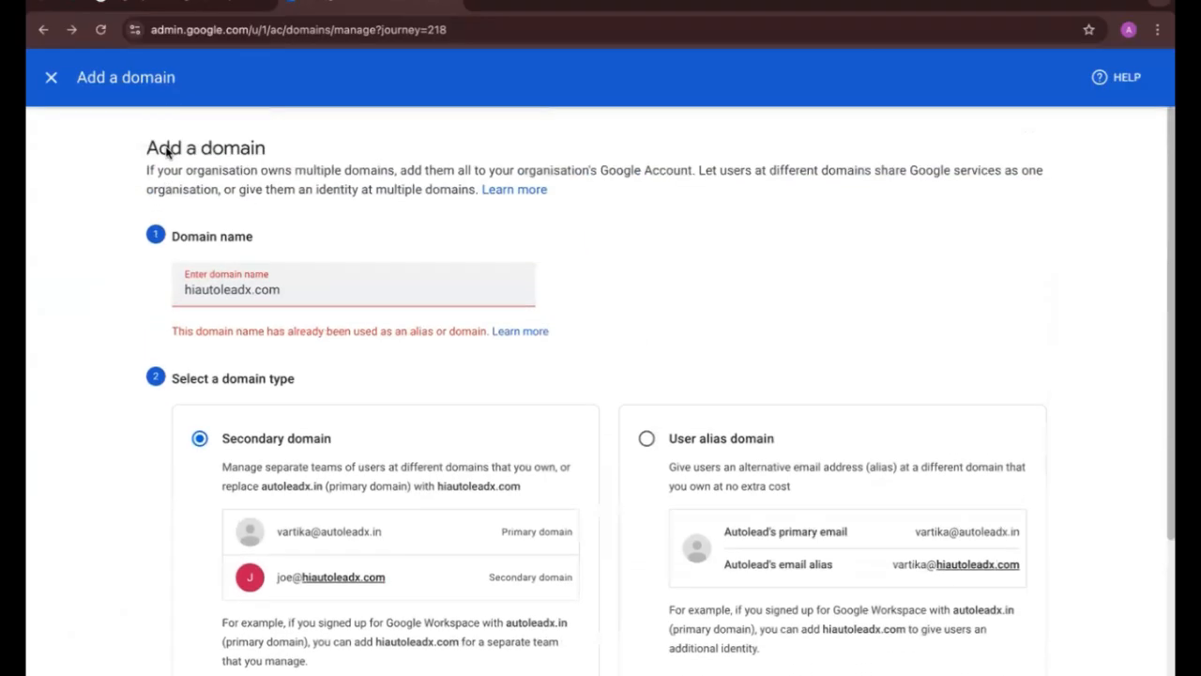
{"action": "left_click", "coordinate": [51, 77]}
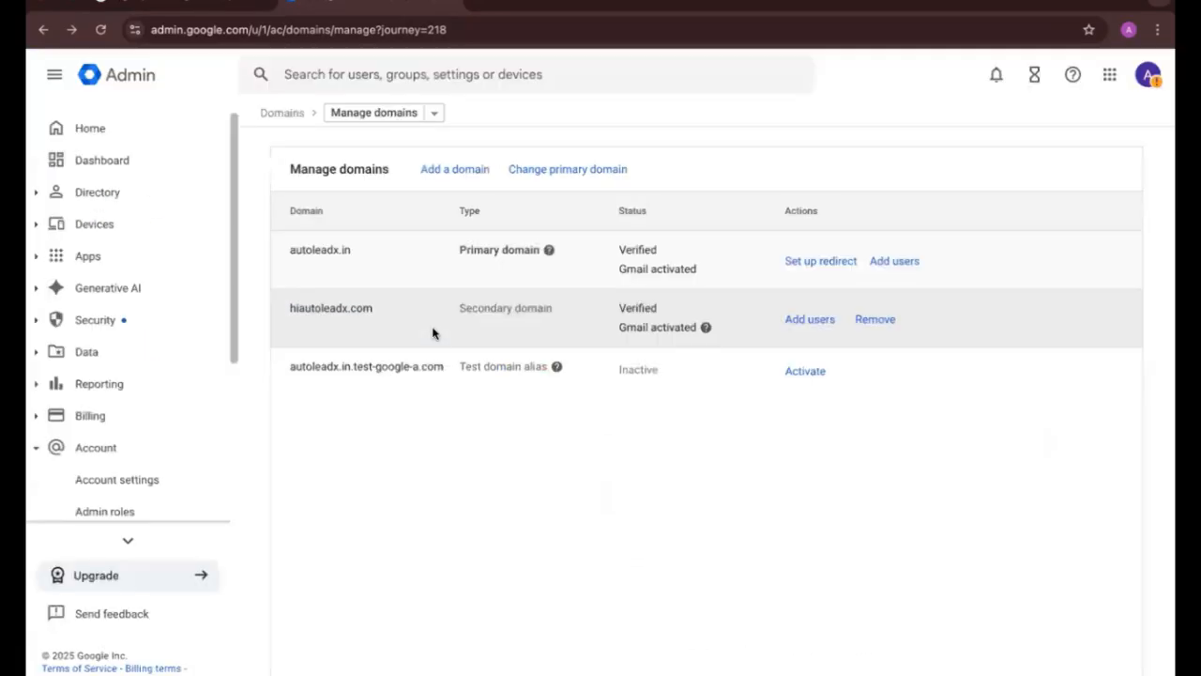
{"action": "mouse_move", "coordinate": [705, 327]}
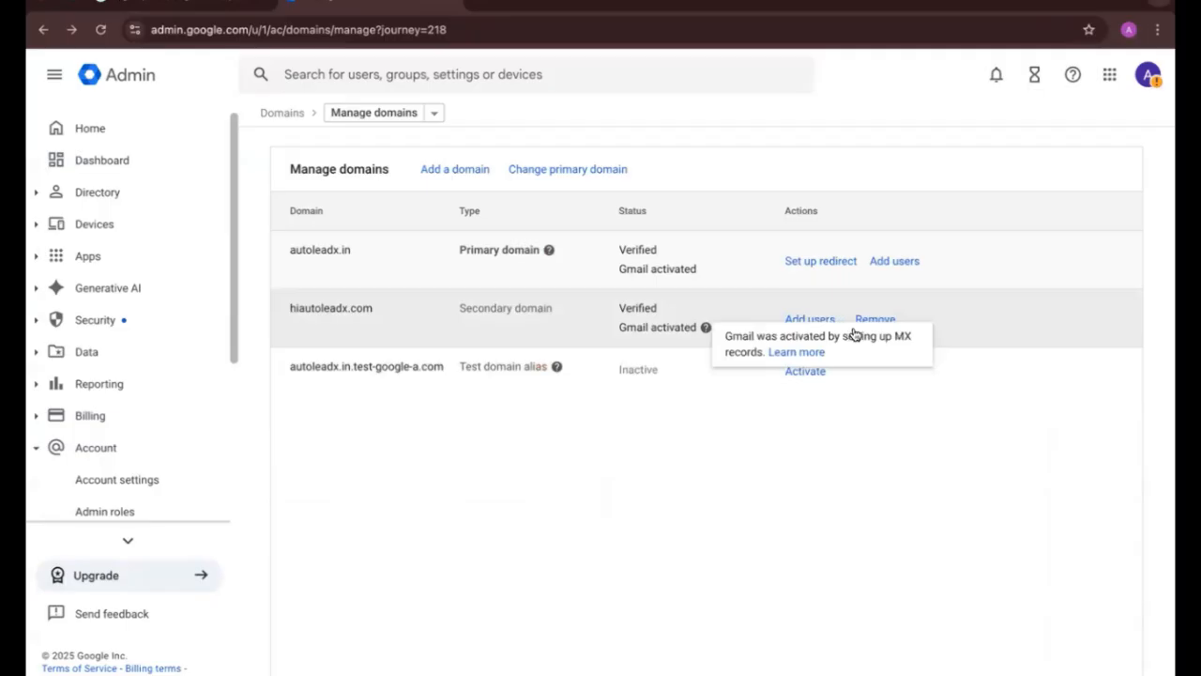
{"action": "left_click", "coordinate": [876, 320]}
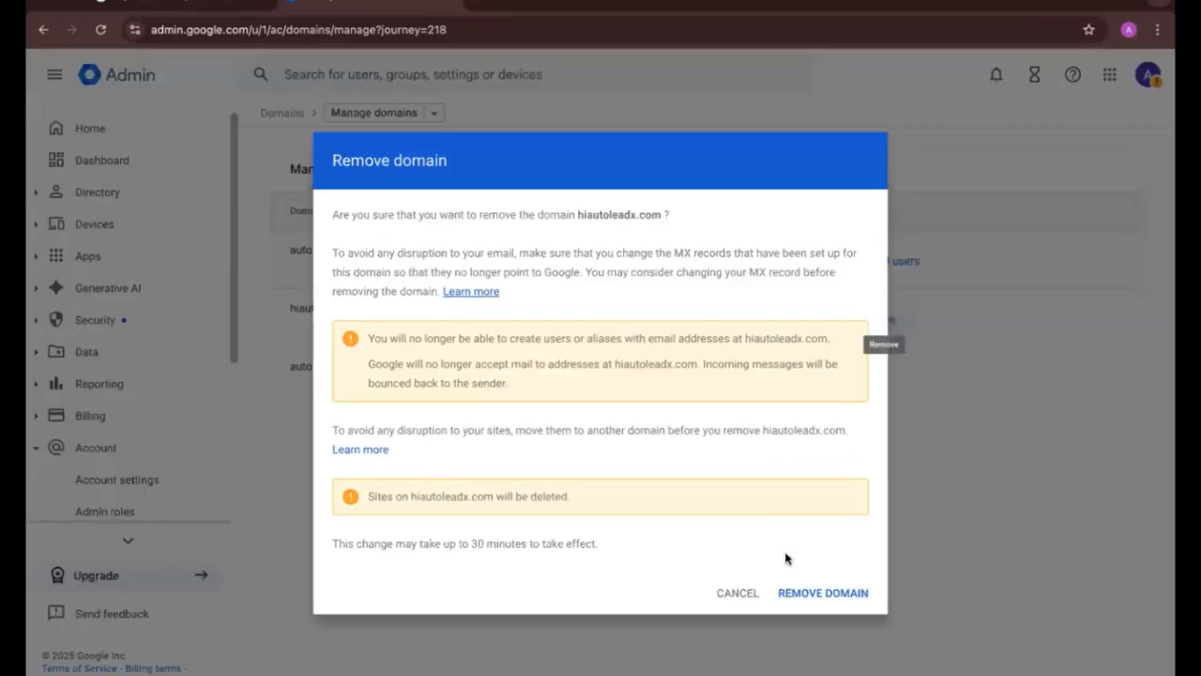
{"action": "left_click", "coordinate": [806, 600]}
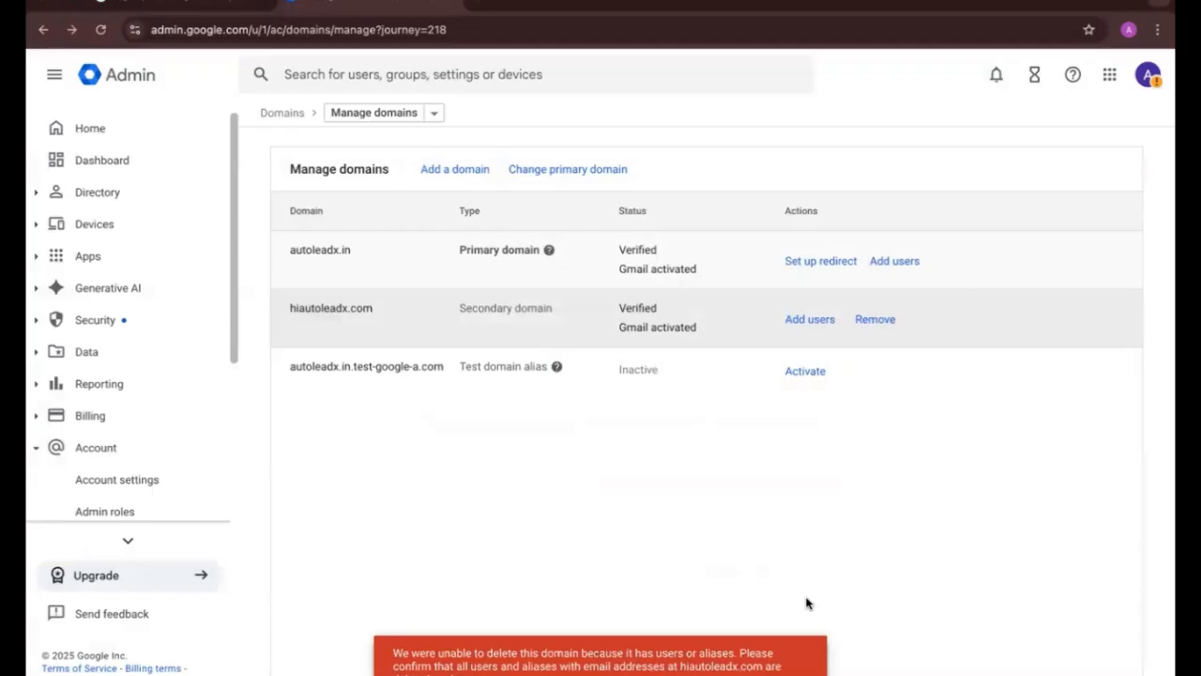
{"action": "left_click", "coordinate": [97, 31]}
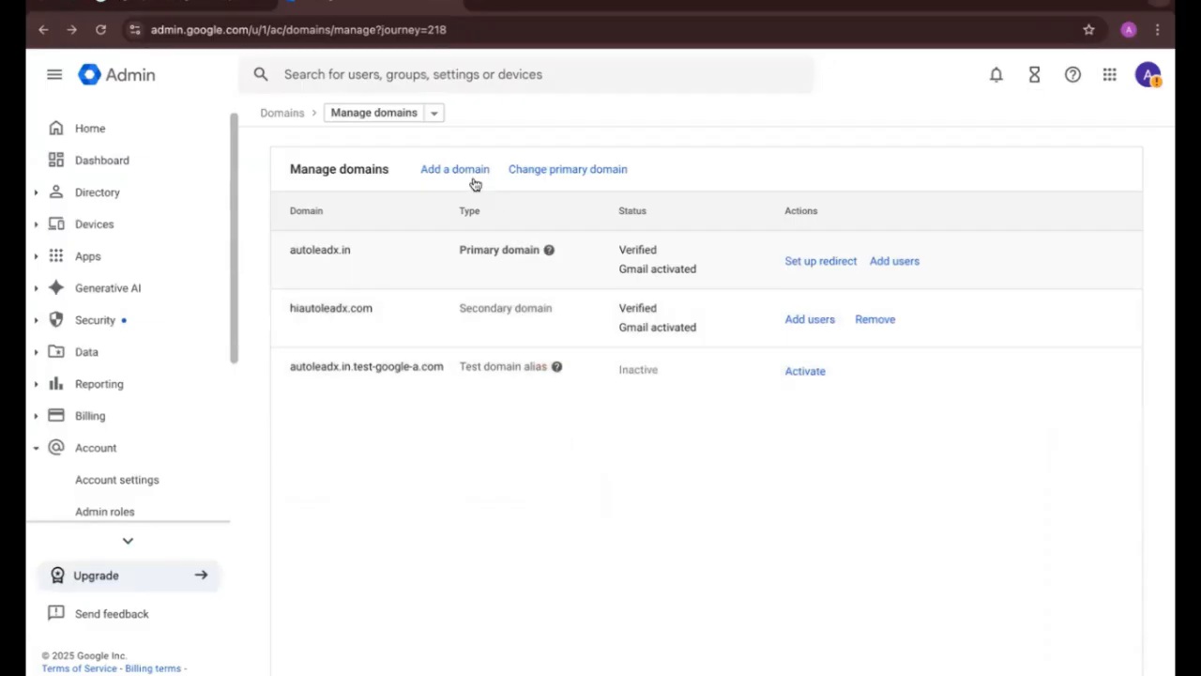
{"action": "left_click", "coordinate": [433, 175]}
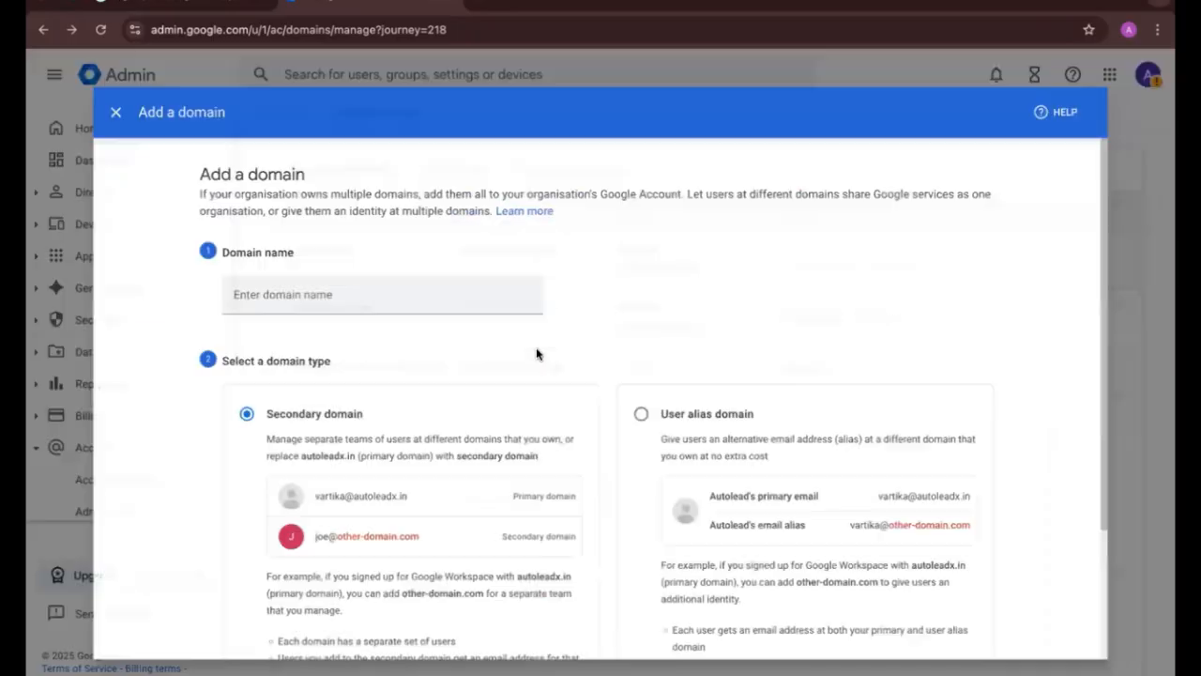
{"action": "scroll", "coordinate": [306, 306], "scroll_direction": "down", "scroll_amount": 4}
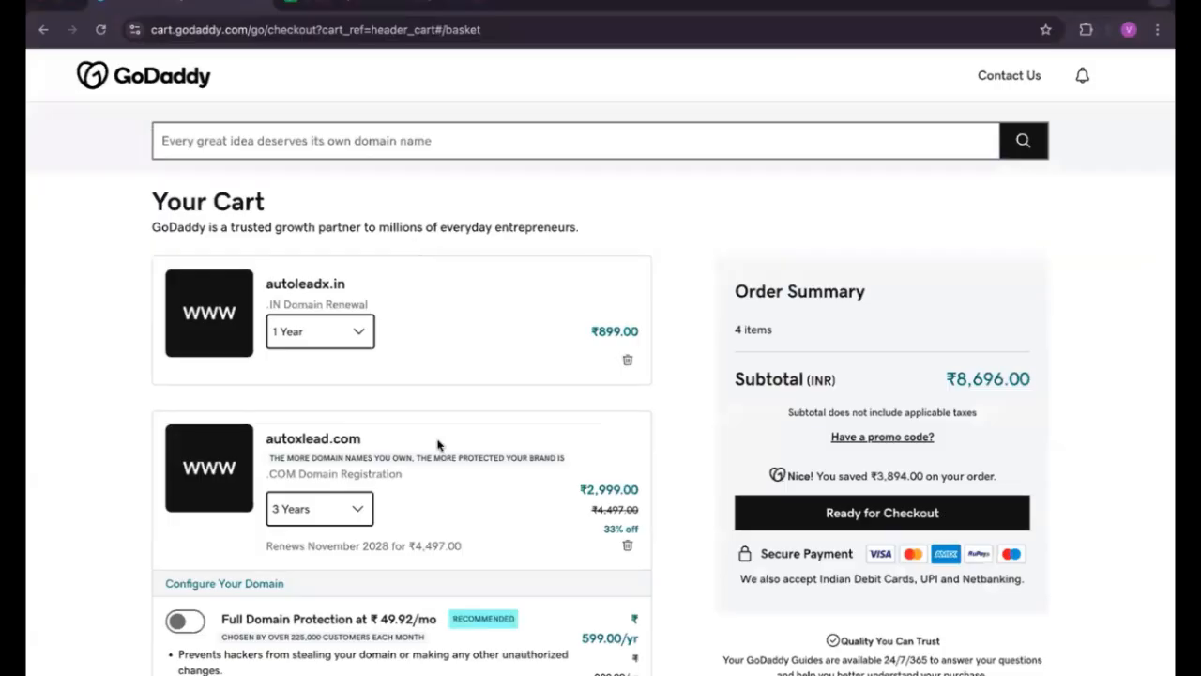
- Change the domain search from tryautoleadx to autoleadx and run it
{"action": "scroll", "coordinate": [156, 236], "scroll_direction": "left", "scroll_amount": 5}
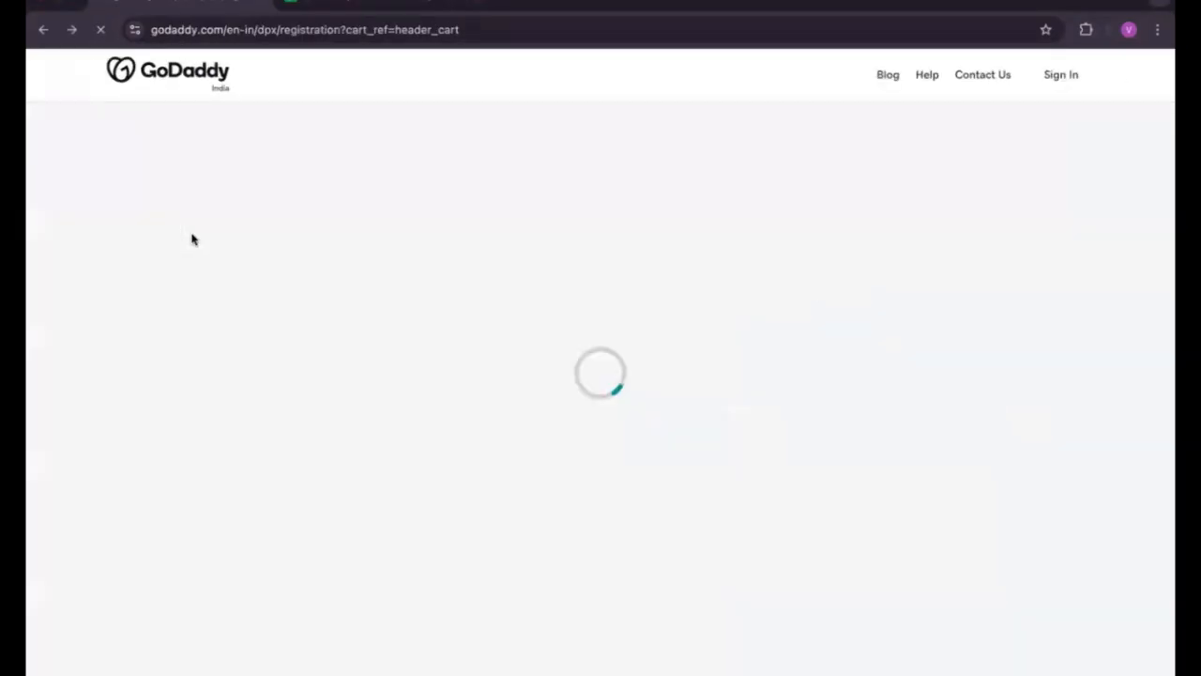
{"action": "scroll", "coordinate": [302, 181], "scroll_direction": "left", "scroll_amount": 5}
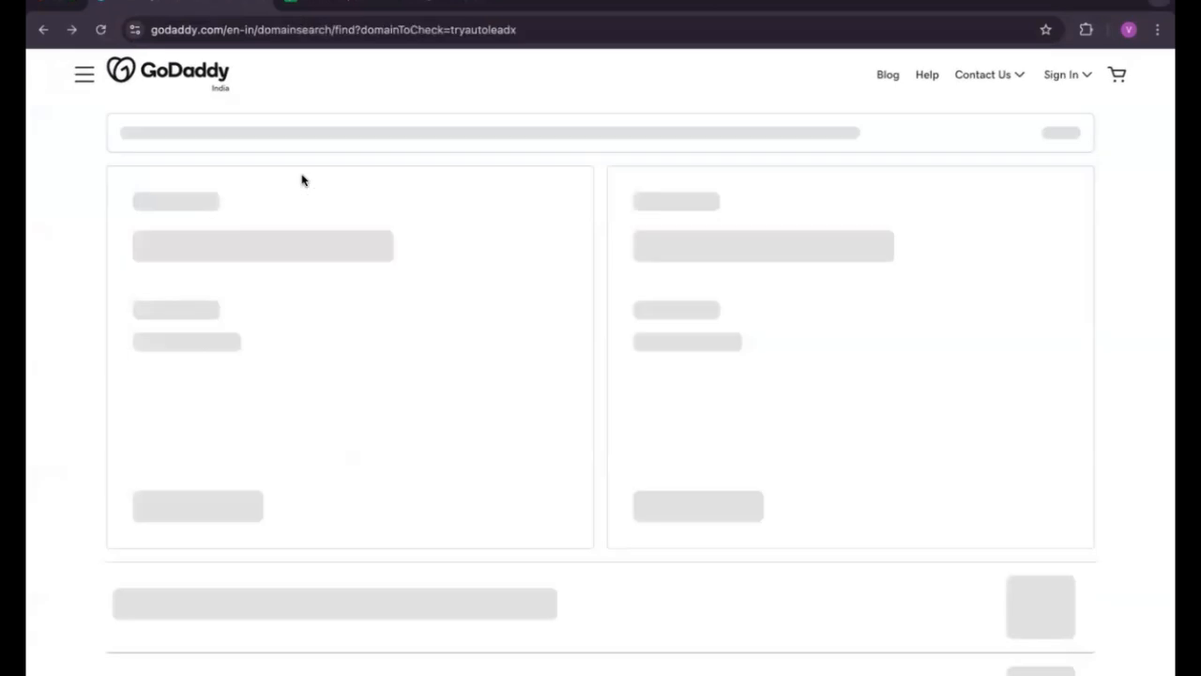
{"action": "left_click", "coordinate": [268, 161]}
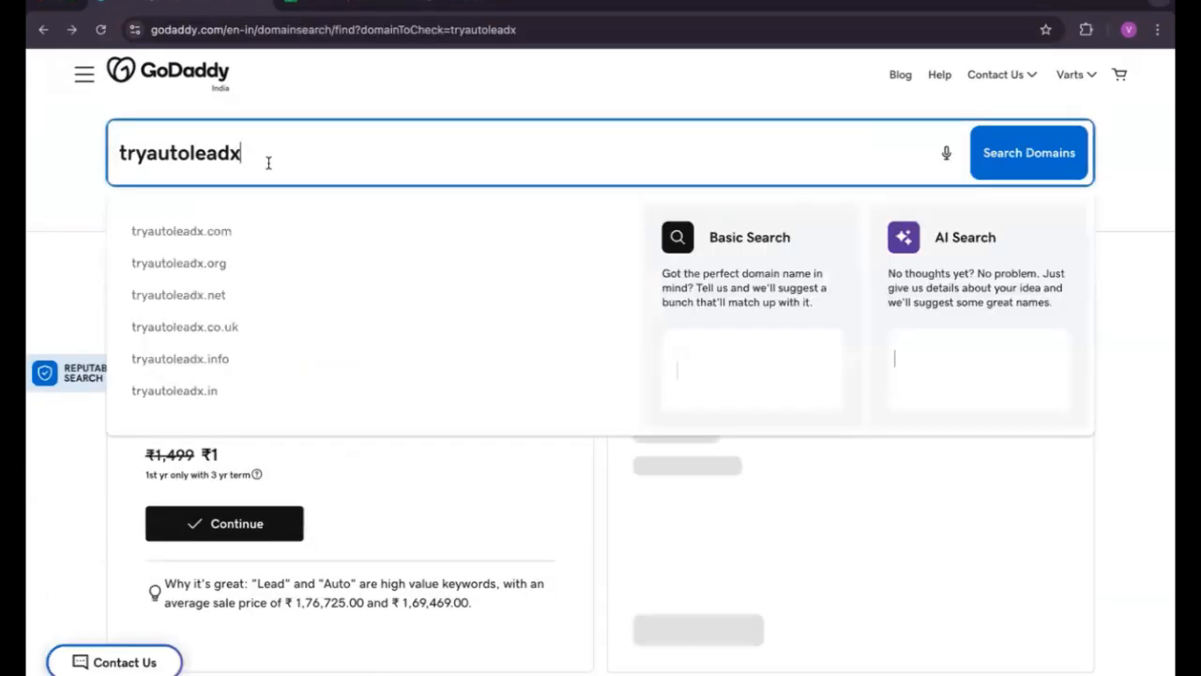
{"action": "left_click_drag", "start_coordinate": [150, 152], "coordinate": [130, 152]}
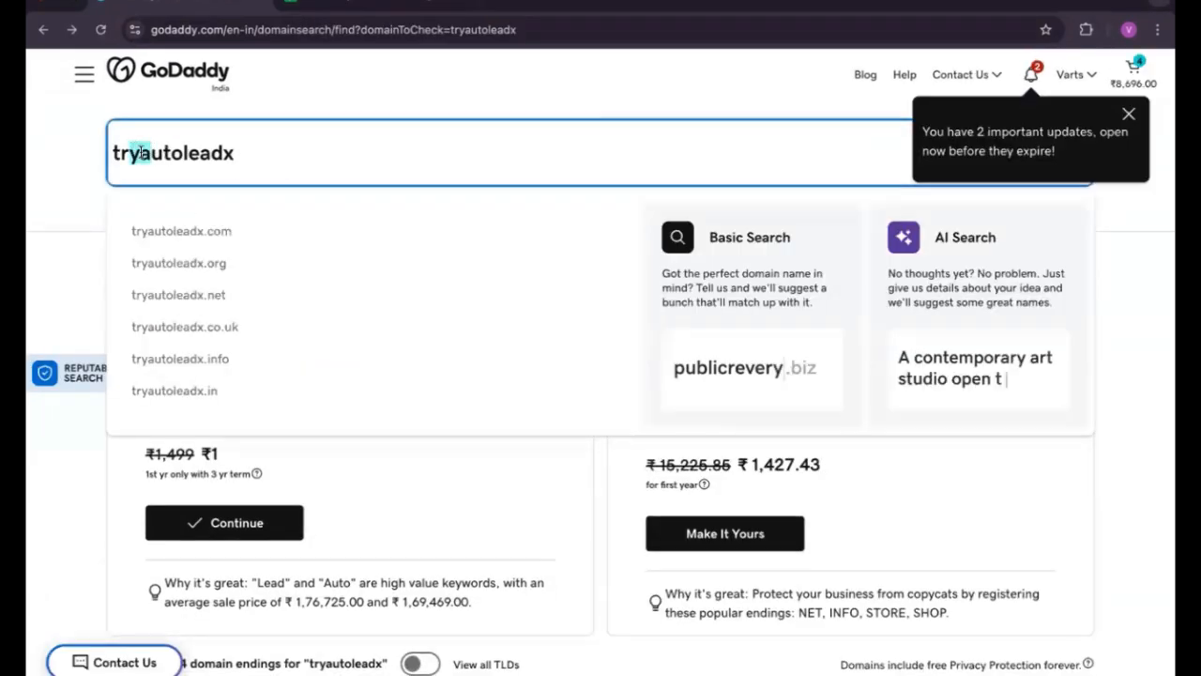
{"action": "double_click", "coordinate": [138, 152]}
{"action": "left_click", "coordinate": [116, 152]}
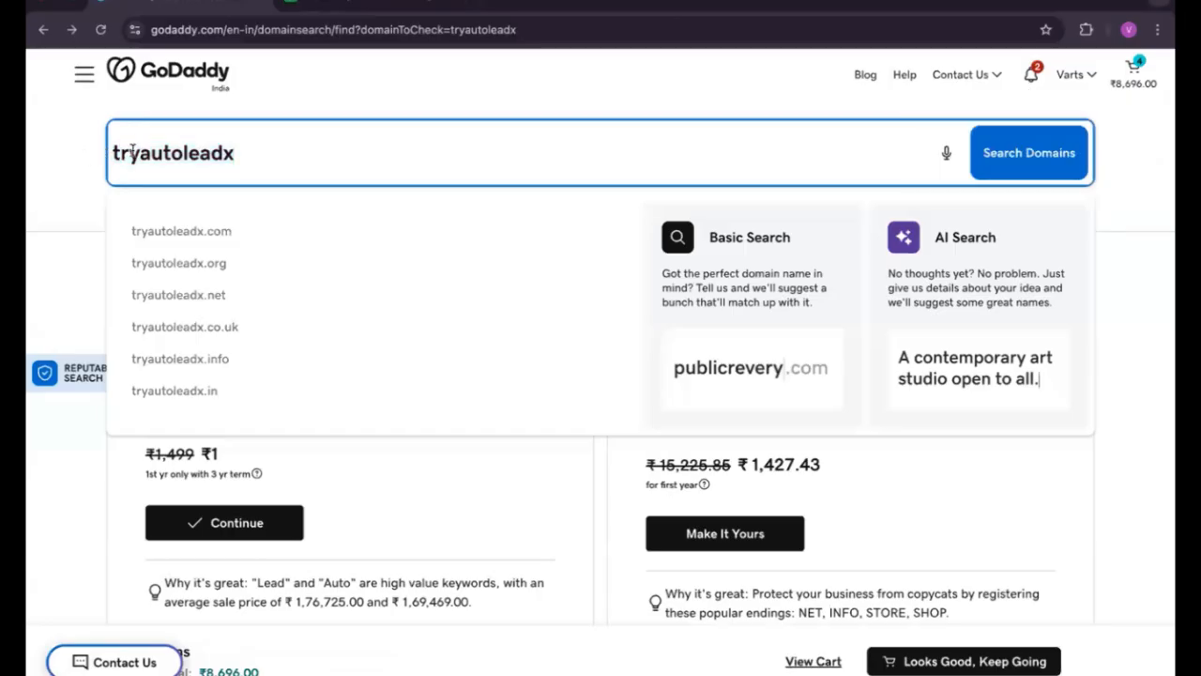
{"action": "key", "text": "BackSpace"}
{"action": "key", "text": "BackSpace"}
{"action": "key", "text": "BackSpace"}
{"action": "key", "text": "Return"}
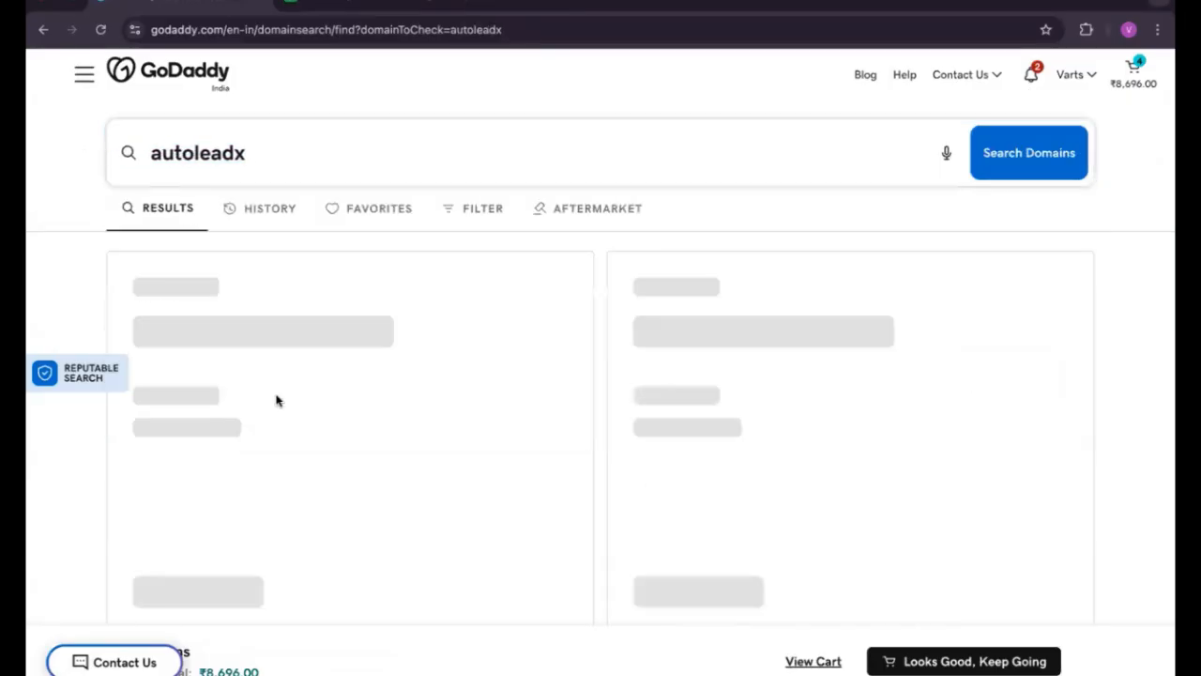
- Scroll the autoleadx results: autoleadx.com taken, other endings listed with prices
{"action": "scroll", "coordinate": [369, 537], "scroll_direction": "down", "scroll_amount": 5}
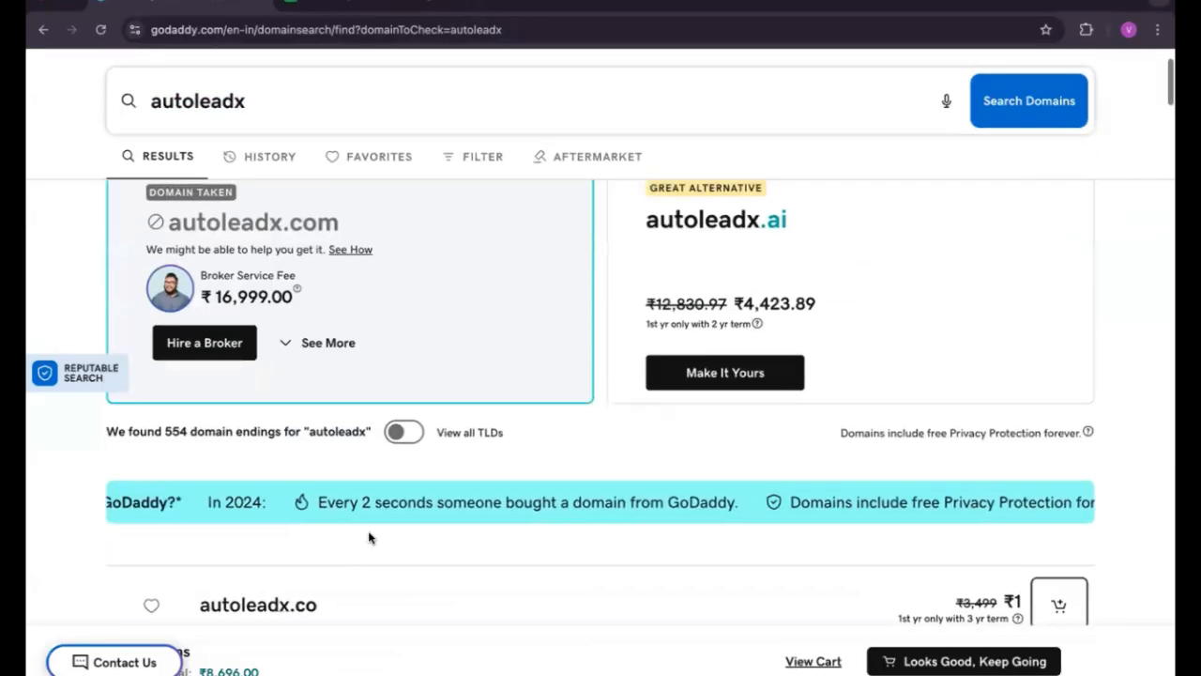
{"action": "scroll", "coordinate": [369, 537], "scroll_direction": "down", "scroll_amount": 2}
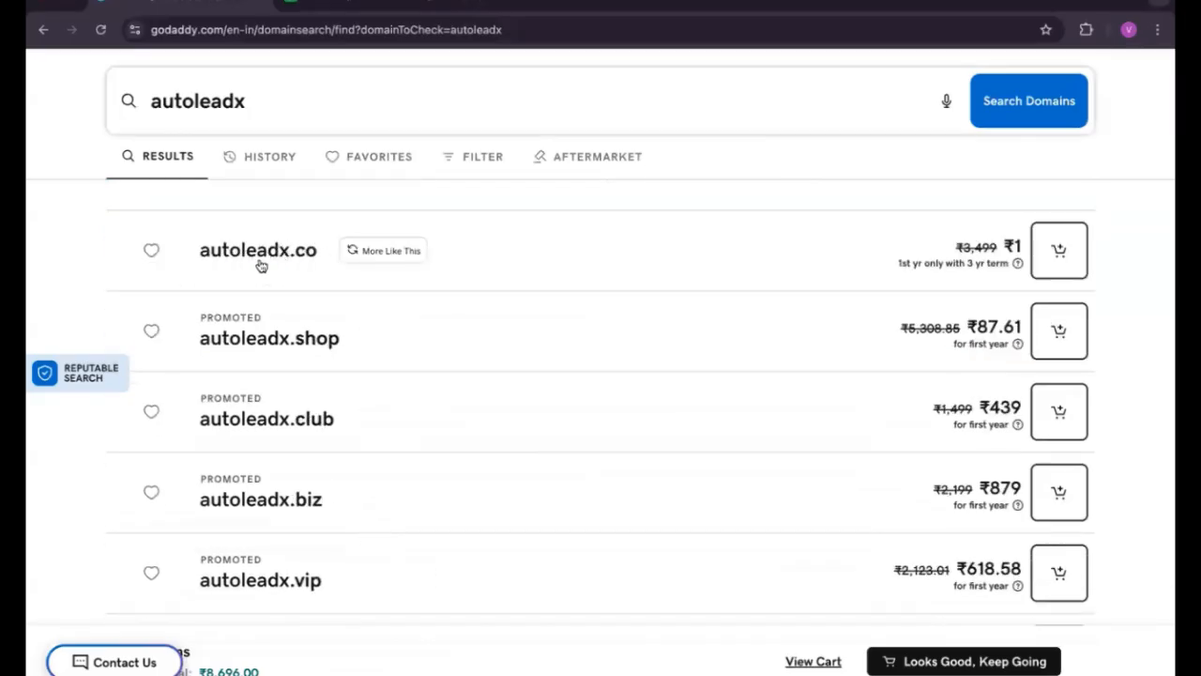
{"action": "scroll", "coordinate": [767, 278], "scroll_direction": "down", "scroll_amount": 1}
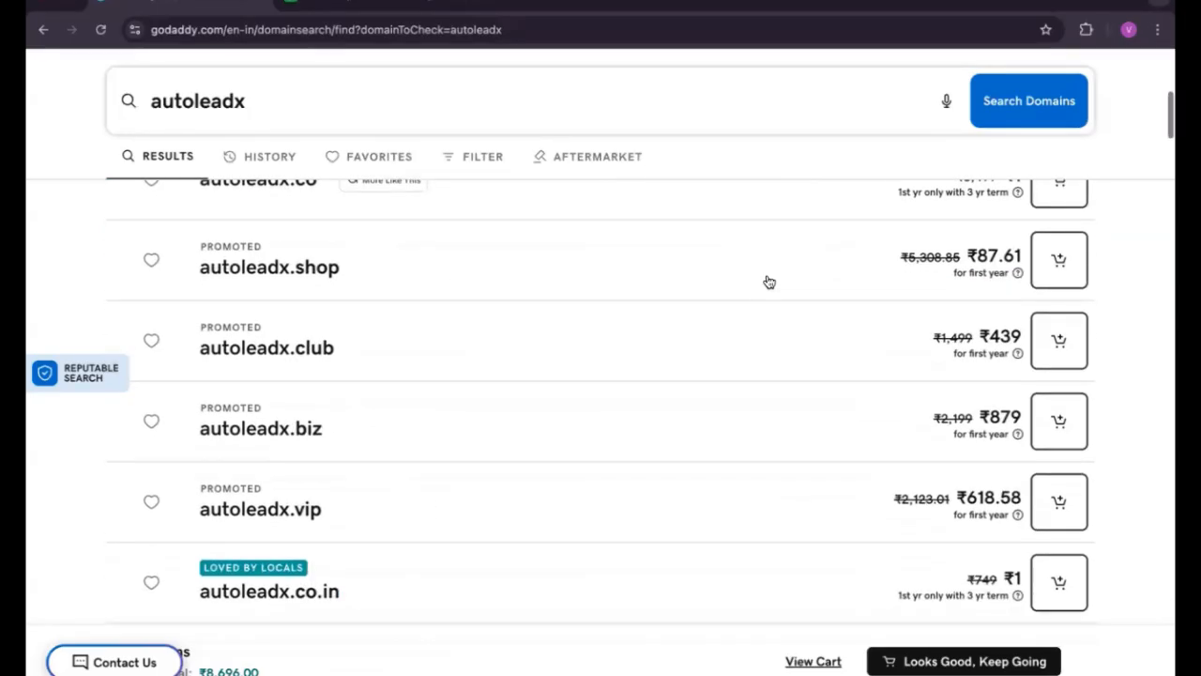
{"action": "scroll", "coordinate": [768, 282], "scroll_direction": "down", "scroll_amount": 1}
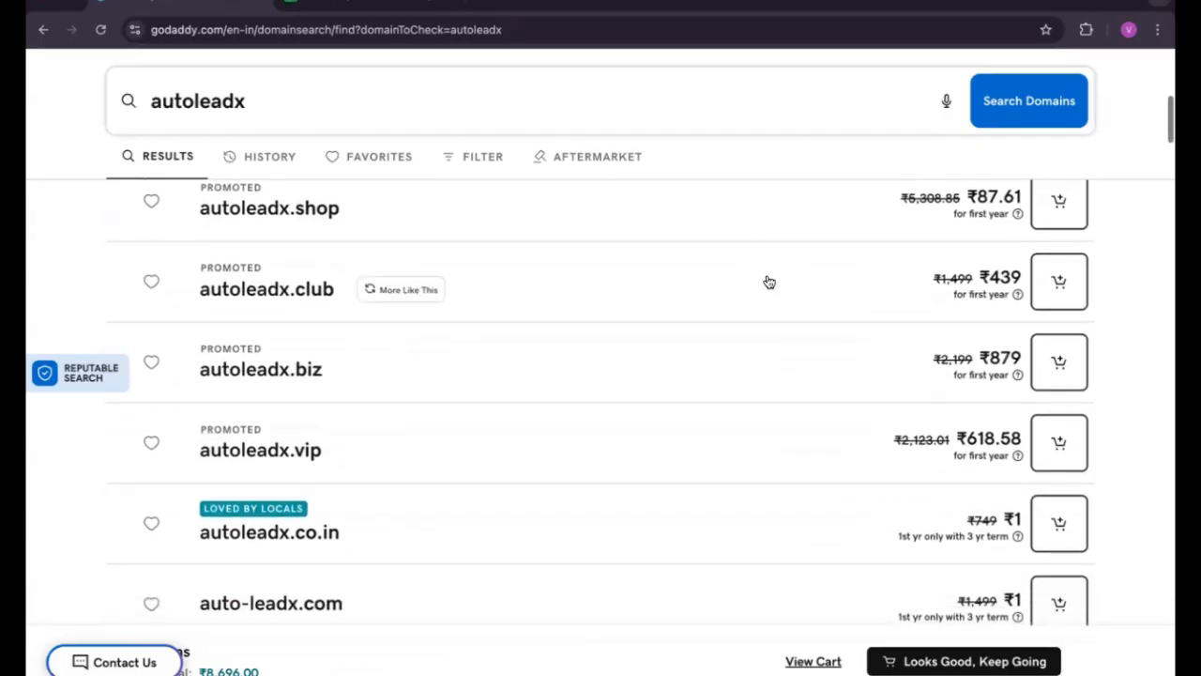
{"action": "scroll", "coordinate": [768, 279], "scroll_direction": "down", "scroll_amount": 1}
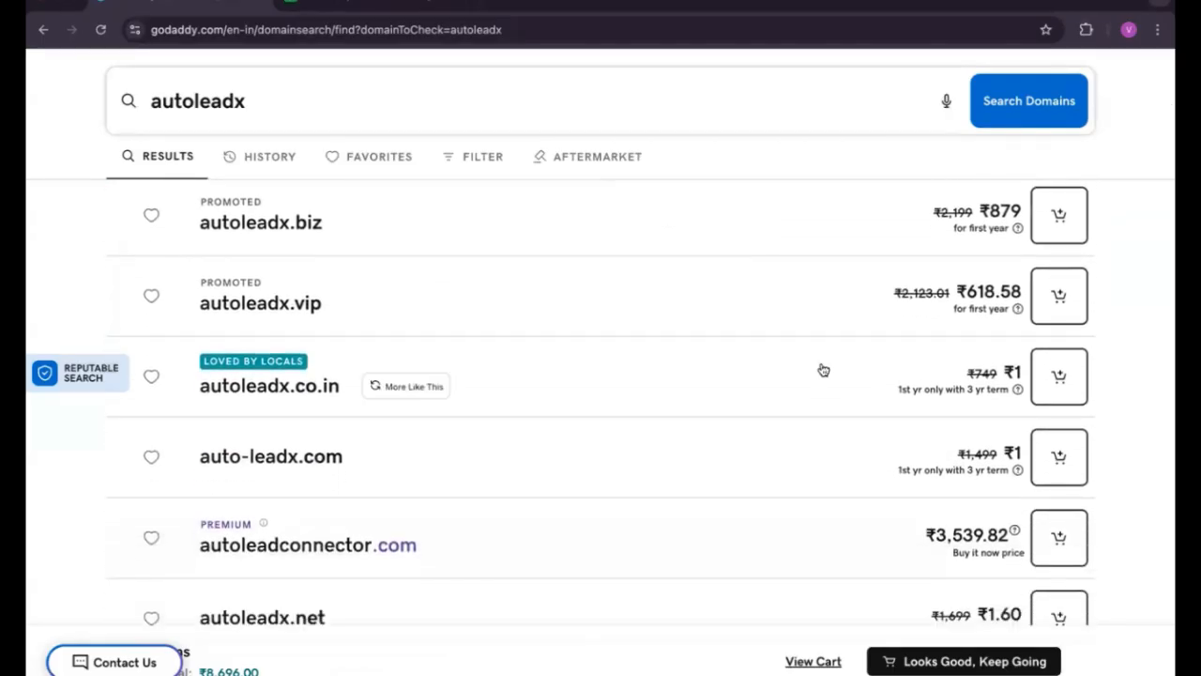
{"action": "scroll", "coordinate": [822, 370], "scroll_direction": "down", "scroll_amount": 1}
{"action": "scroll", "coordinate": [823, 370], "scroll_direction": "down", "scroll_amount": 1}
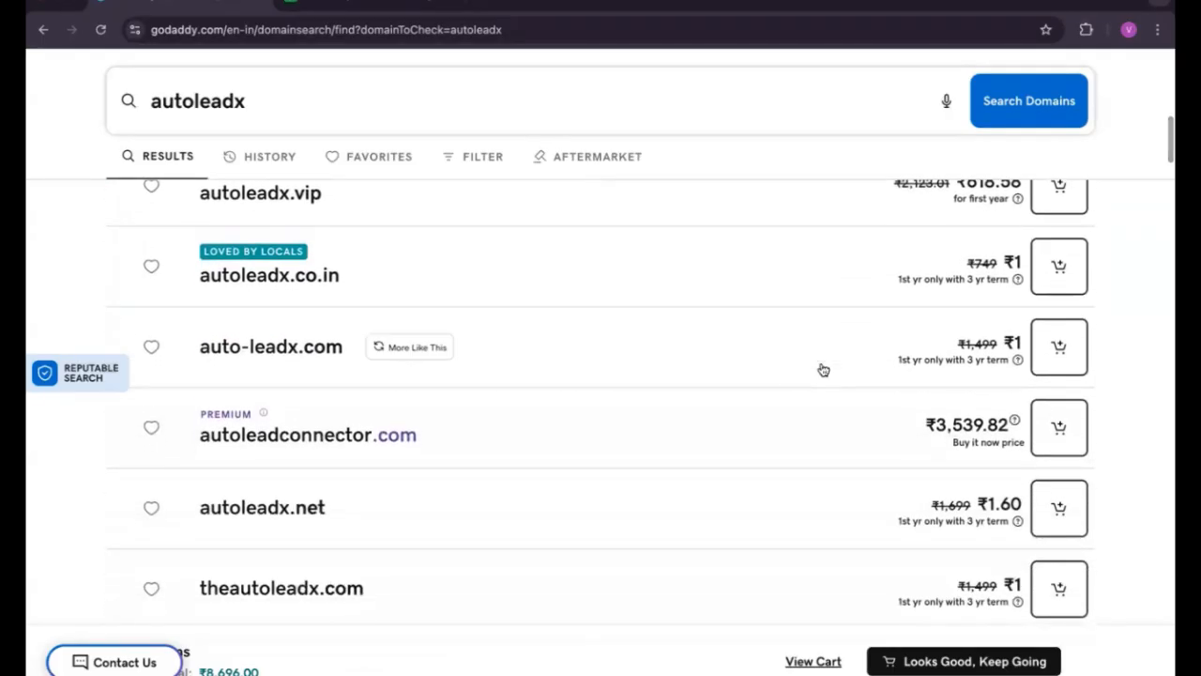
{"action": "scroll", "coordinate": [823, 369], "scroll_direction": "down", "scroll_amount": 1}
{"action": "scroll", "coordinate": [823, 369], "scroll_direction": "down", "scroll_amount": 3}
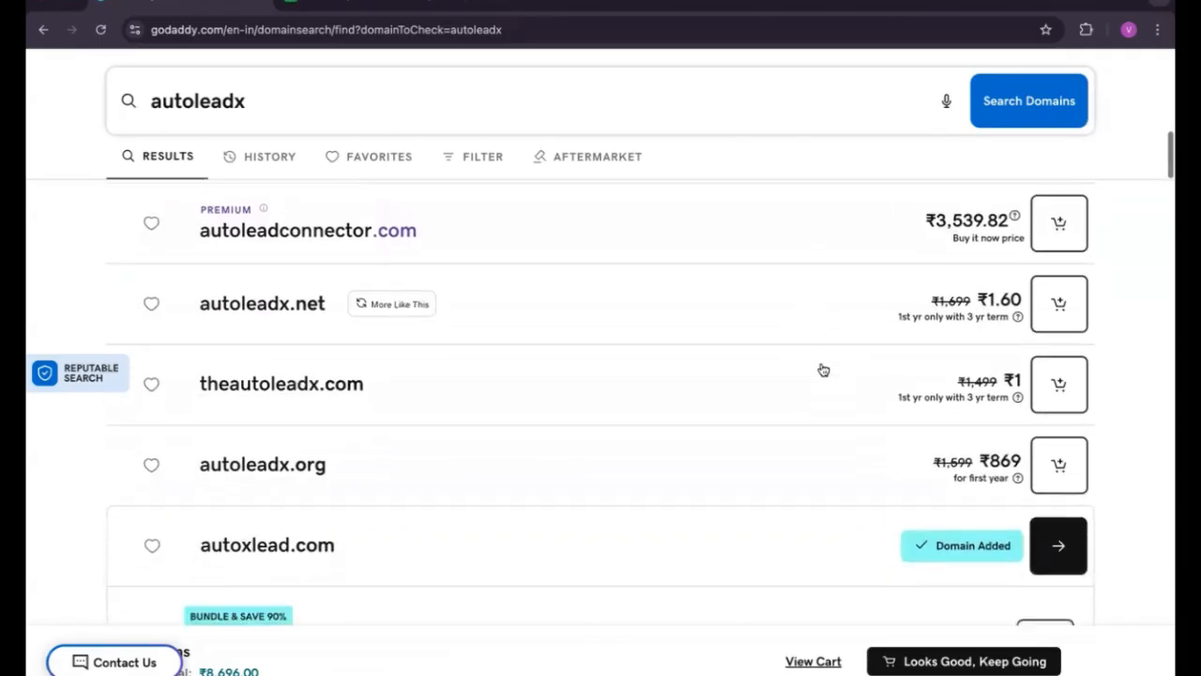
{"action": "scroll", "coordinate": [823, 370], "scroll_direction": "down", "scroll_amount": 7}
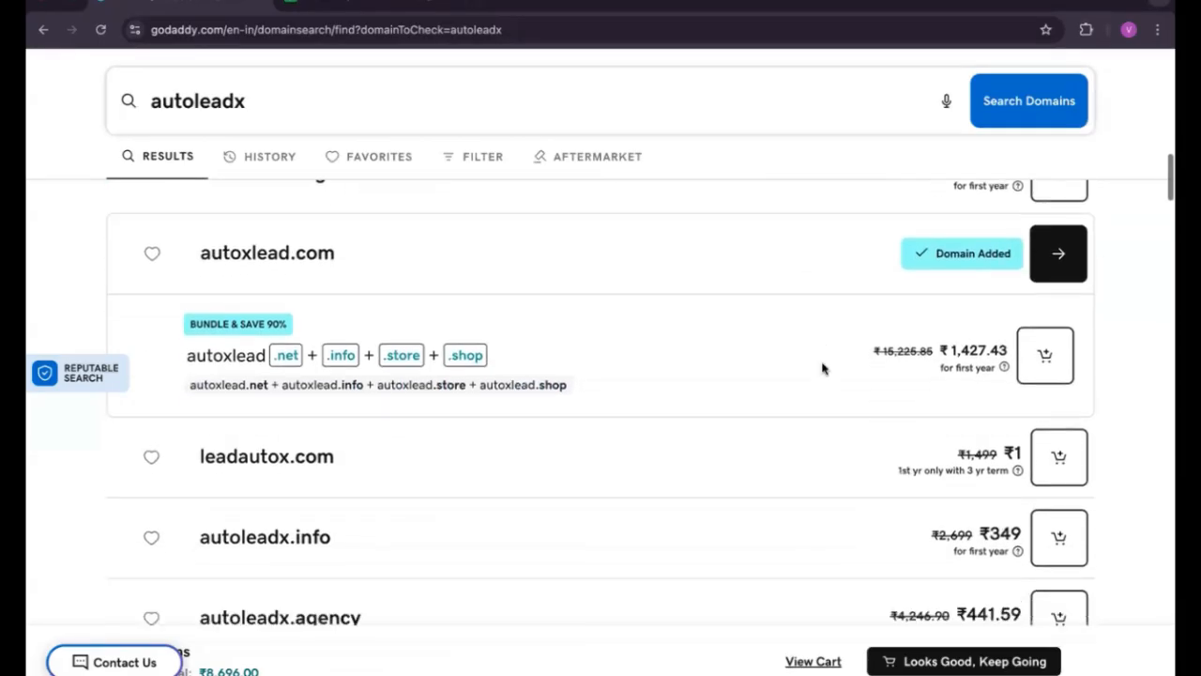
{"action": "left_click", "coordinate": [150, 101]}
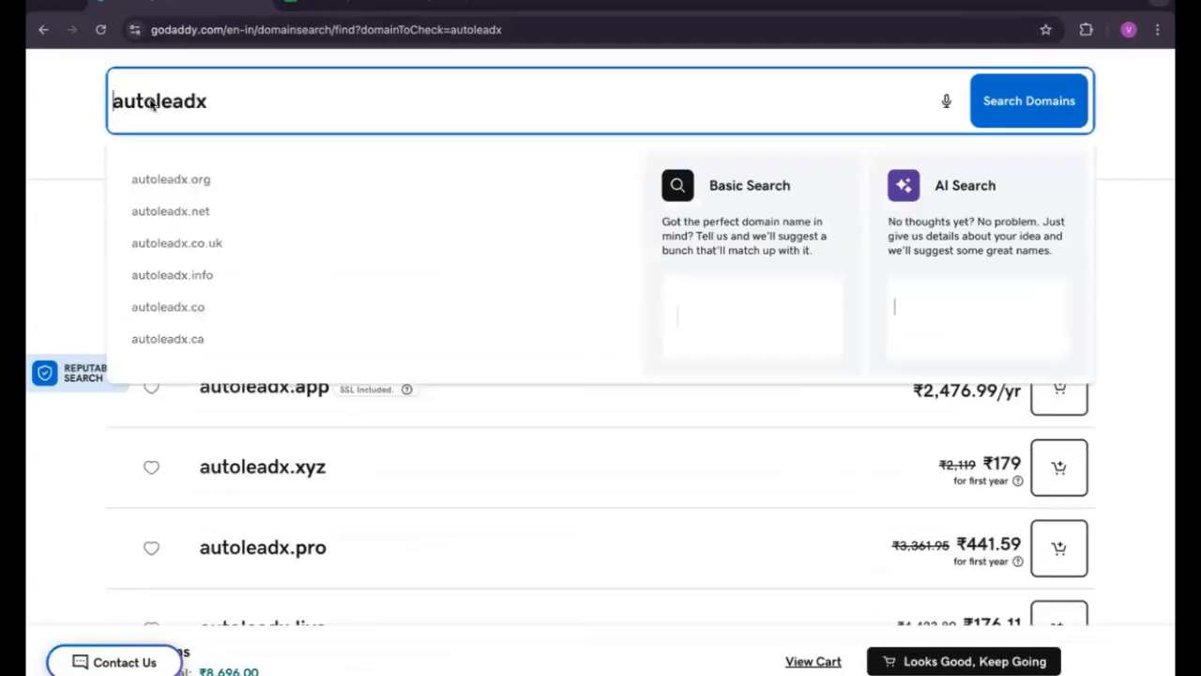
- Search helloautoleadx, add helloautoleadx.com to the cart, and view the cart's 5 items
{"action": "type", "text": "hello"}
{"action": "key", "text": "Return"}
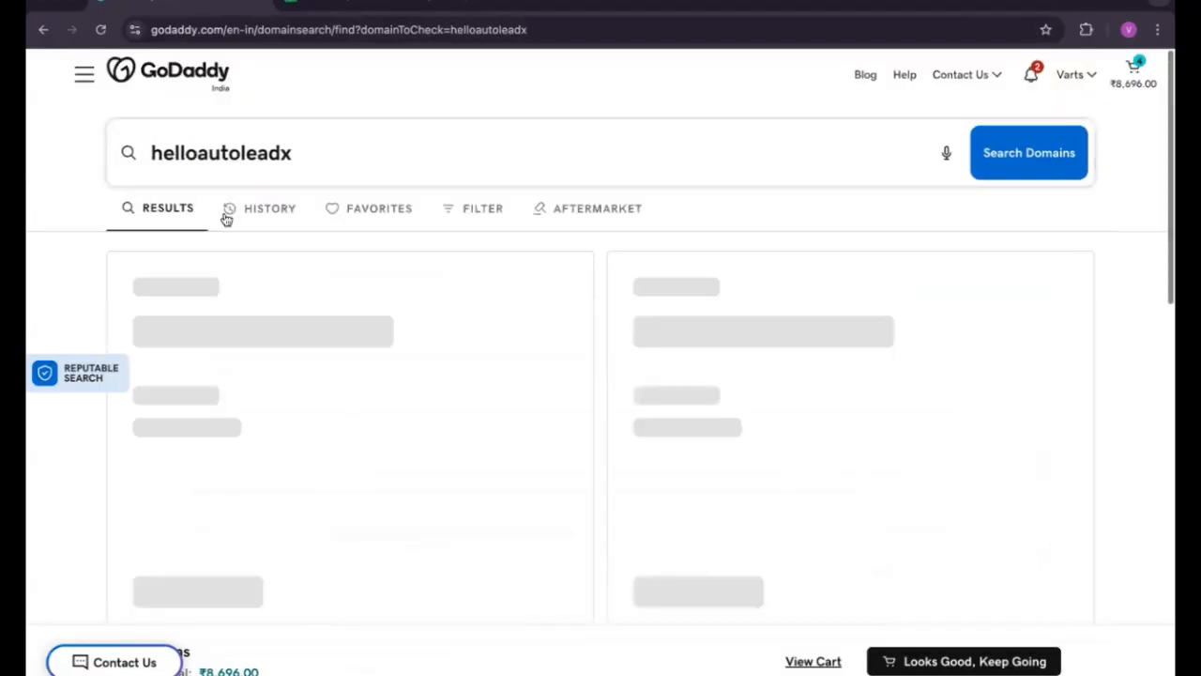
{"action": "scroll", "coordinate": [334, 552], "scroll_direction": "down", "scroll_amount": 5}
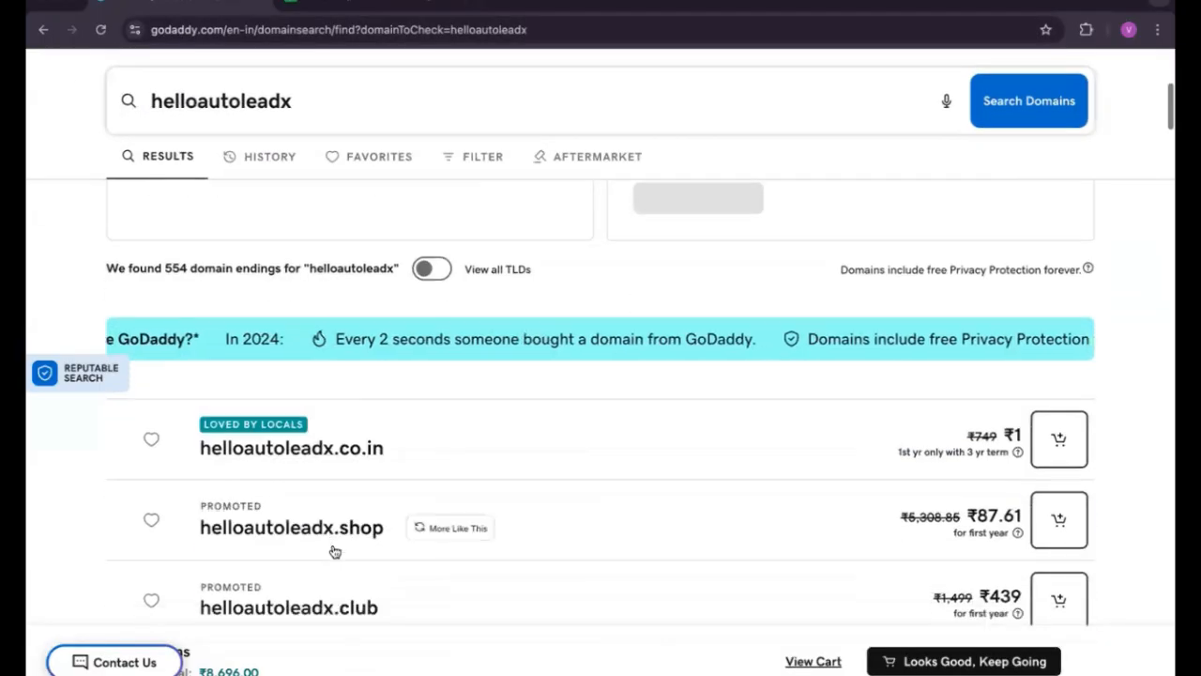
{"action": "scroll", "coordinate": [333, 552], "scroll_direction": "down", "scroll_amount": 3}
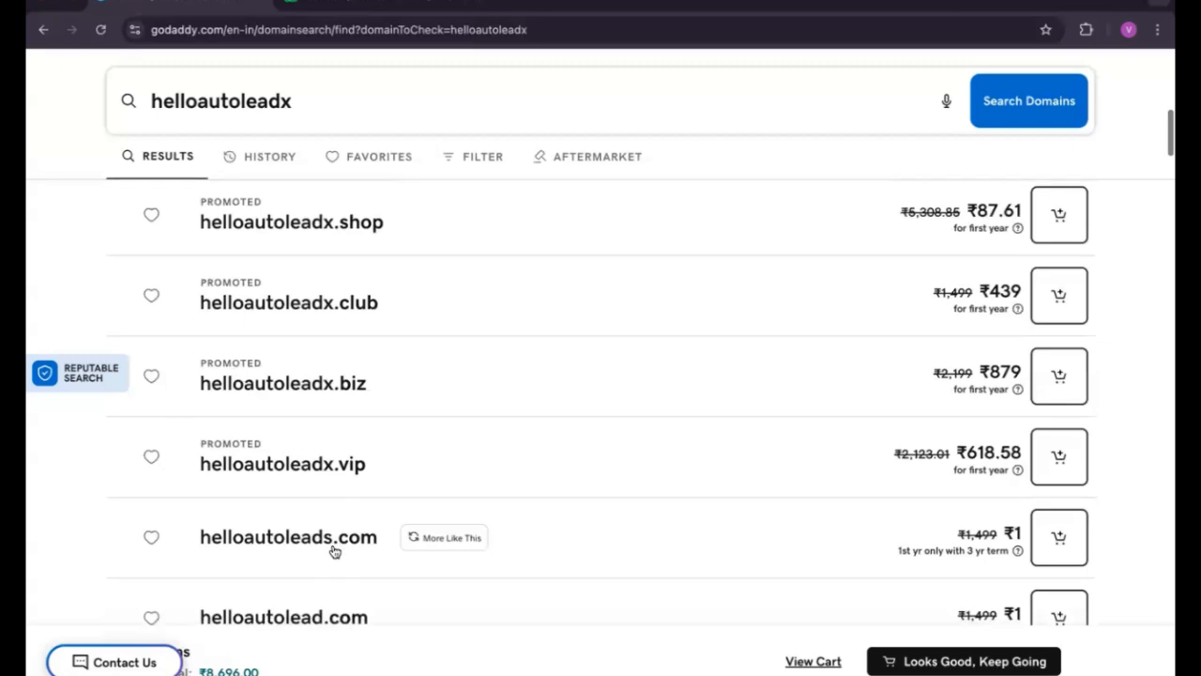
{"action": "scroll", "coordinate": [333, 552], "scroll_direction": "up", "scroll_amount": 1}
{"action": "scroll", "coordinate": [335, 551], "scroll_direction": "down", "scroll_amount": 3}
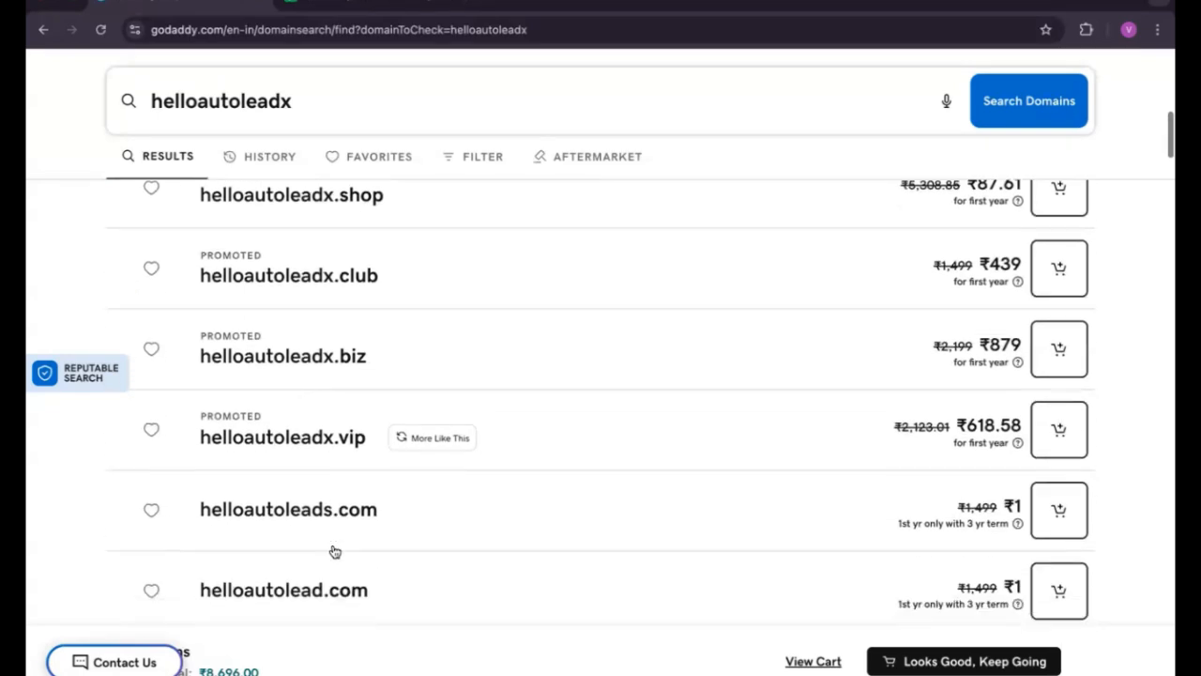
{"action": "scroll", "coordinate": [335, 552], "scroll_direction": "down", "scroll_amount": 1}
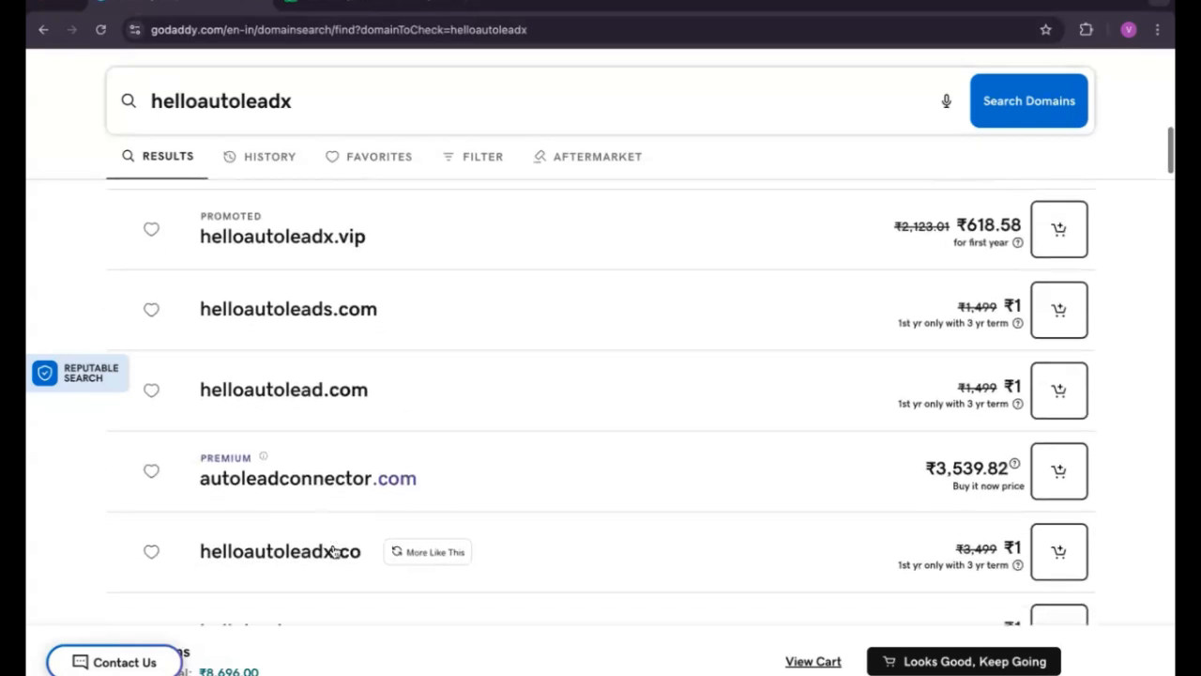
{"action": "scroll", "coordinate": [334, 552], "scroll_direction": "down", "scroll_amount": 3}
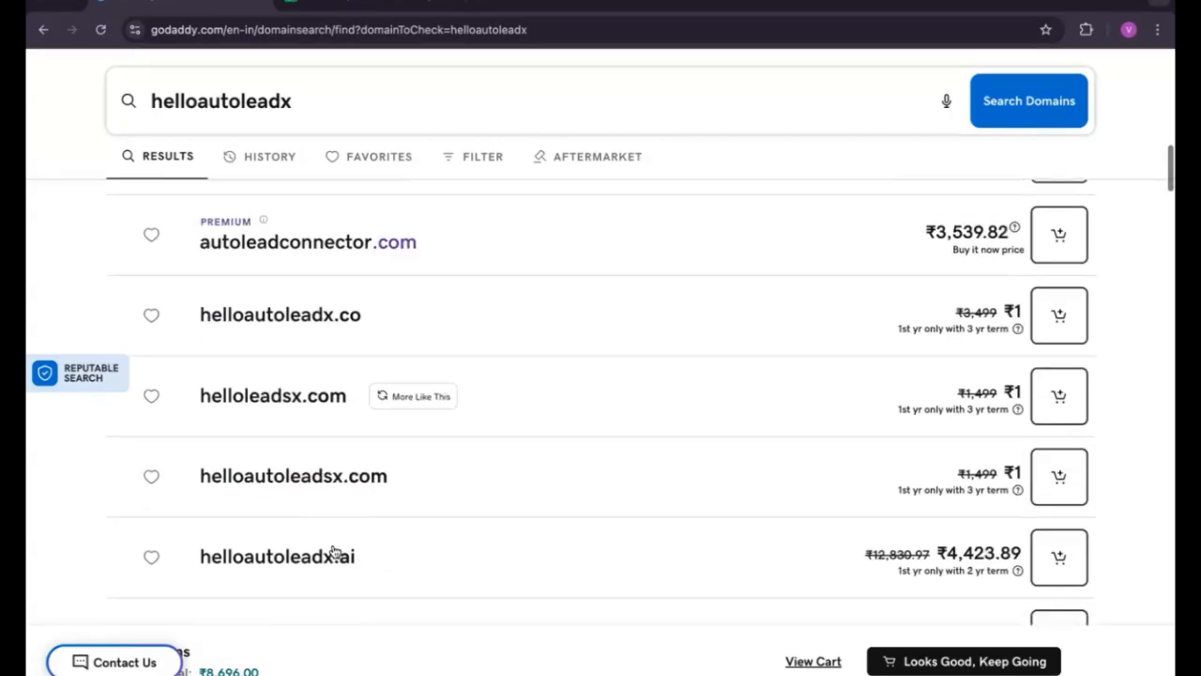
{"action": "scroll", "coordinate": [335, 552], "scroll_direction": "down", "scroll_amount": 3}
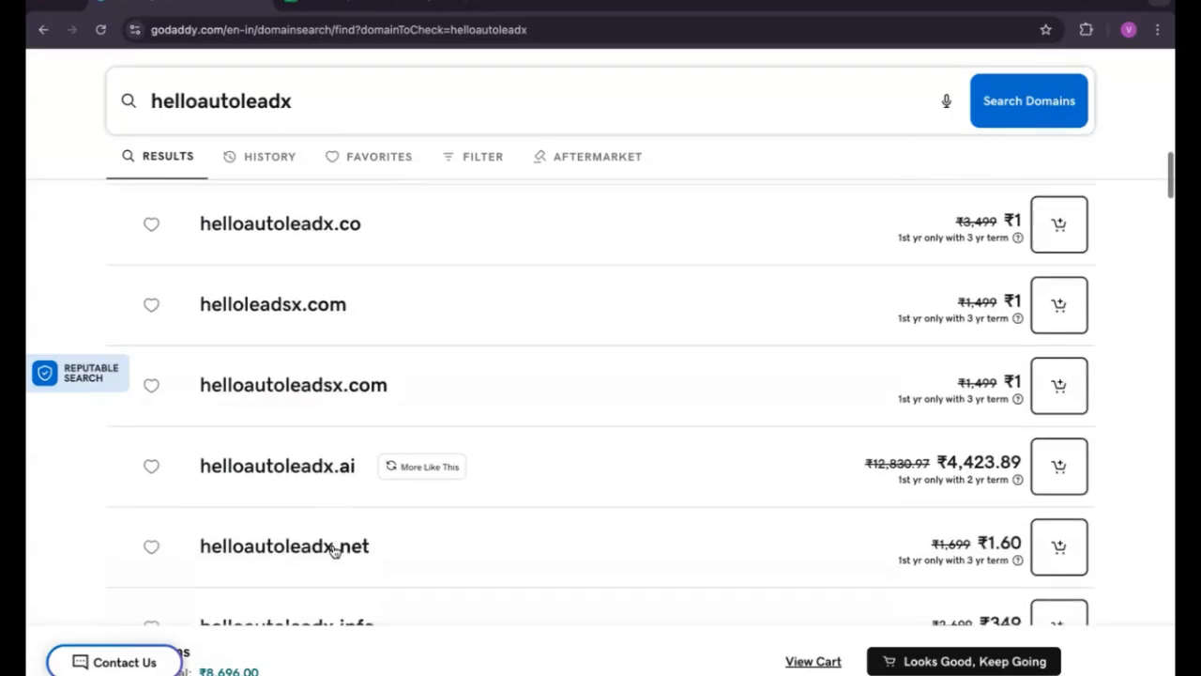
{"action": "scroll", "coordinate": [335, 552], "scroll_direction": "down", "scroll_amount": 4}
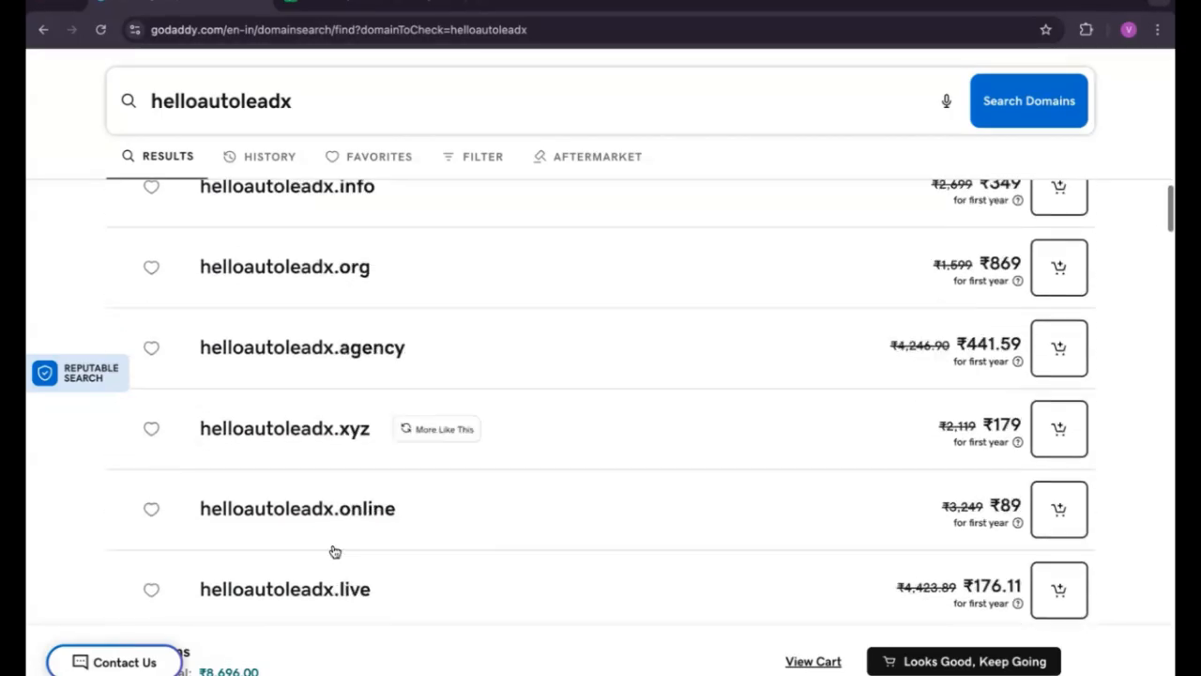
{"action": "scroll", "coordinate": [333, 551], "scroll_direction": "up", "scroll_amount": 15}
{"action": "scroll", "coordinate": [333, 552], "scroll_direction": "down", "scroll_amount": 2}
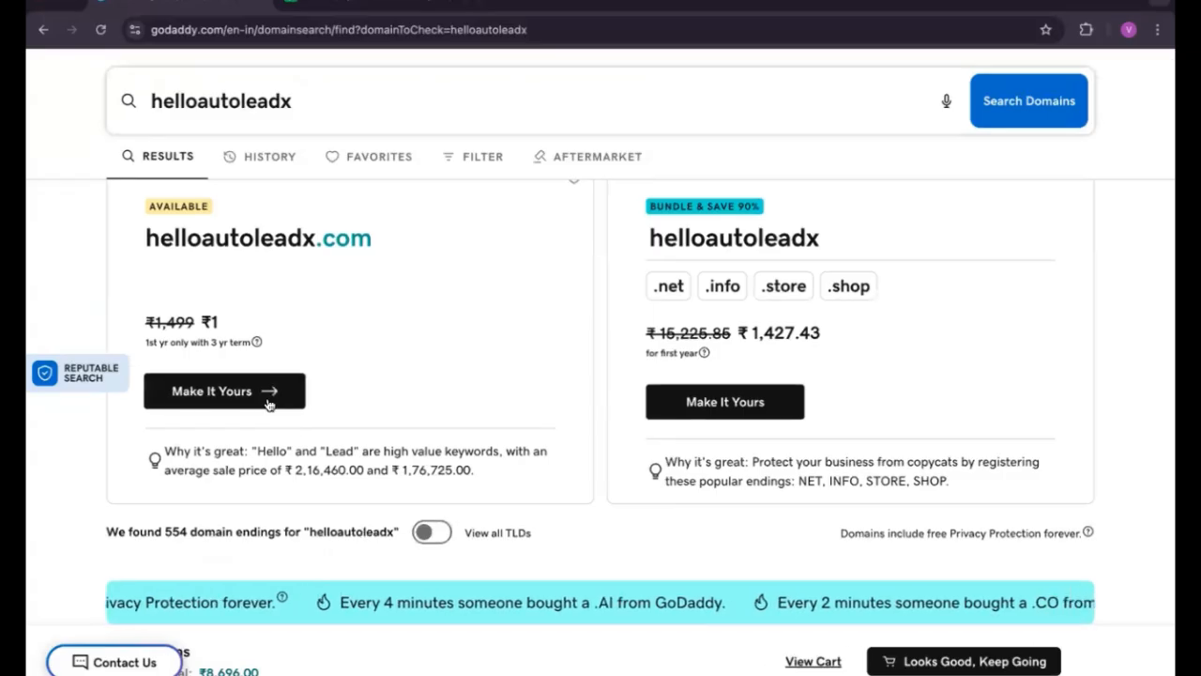
{"action": "left_click", "coordinate": [268, 402]}
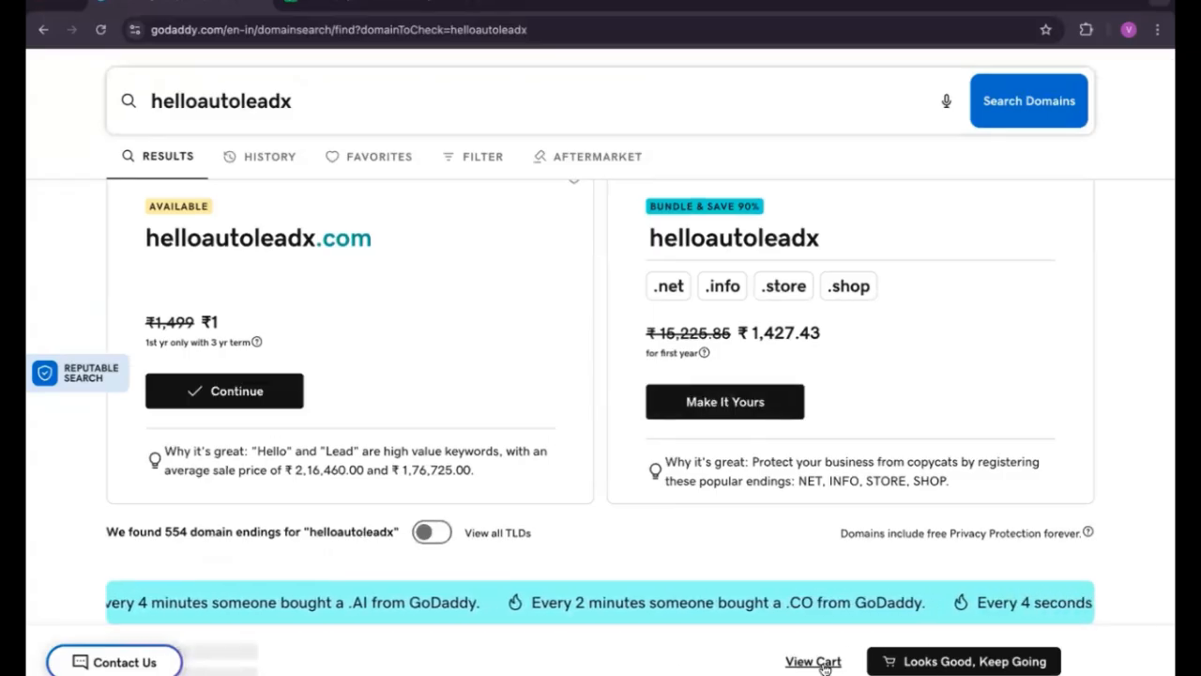
{"action": "left_click", "coordinate": [891, 662]}
{"action": "scroll", "coordinate": [1002, 429], "scroll_direction": "down", "scroll_amount": 1}
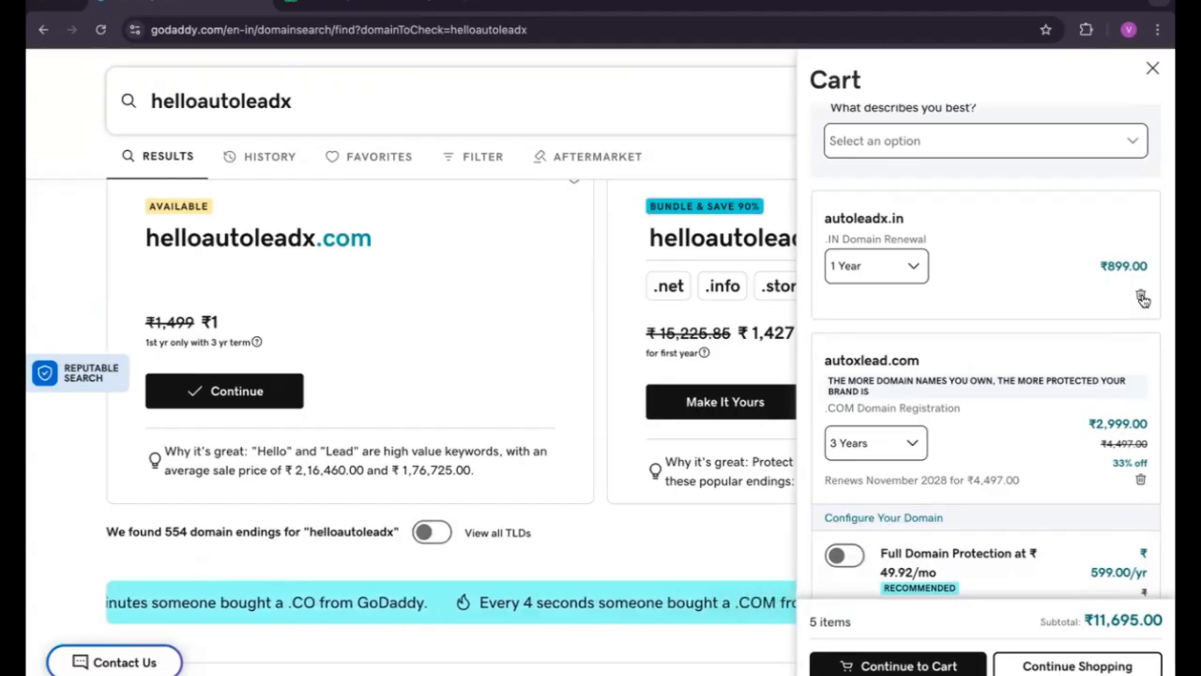
- Set autoxlead.com's registration term to 1 Year
{"action": "left_click", "coordinate": [904, 438]}
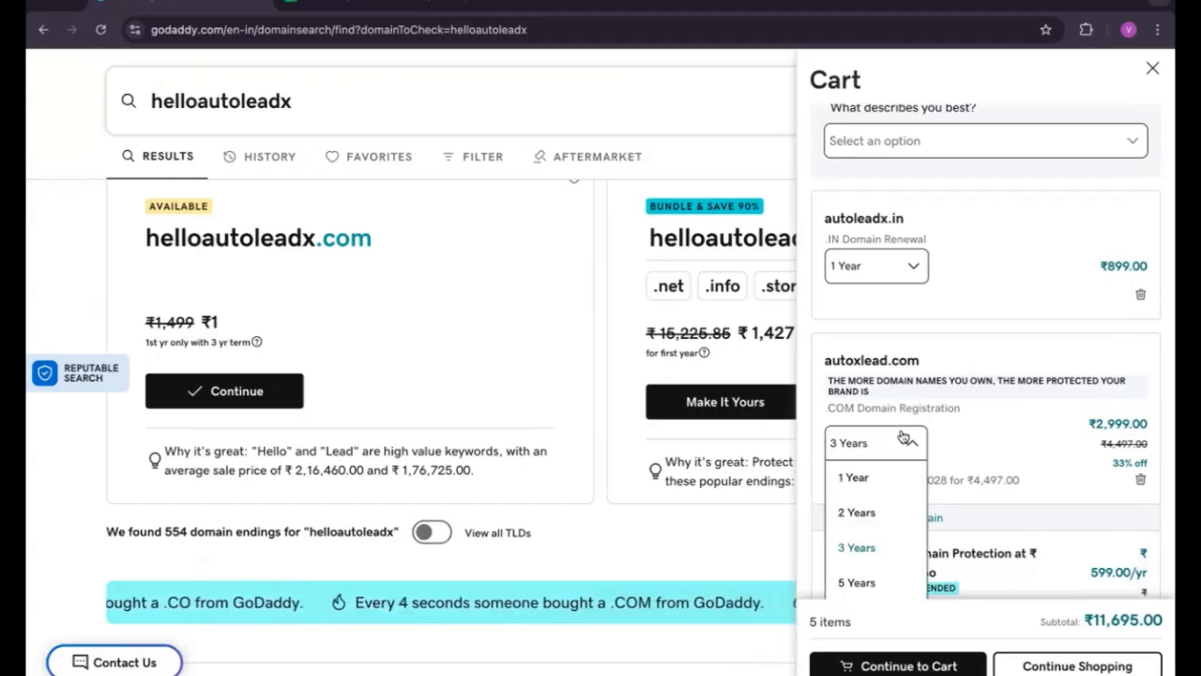
{"action": "left_click", "coordinate": [854, 477]}
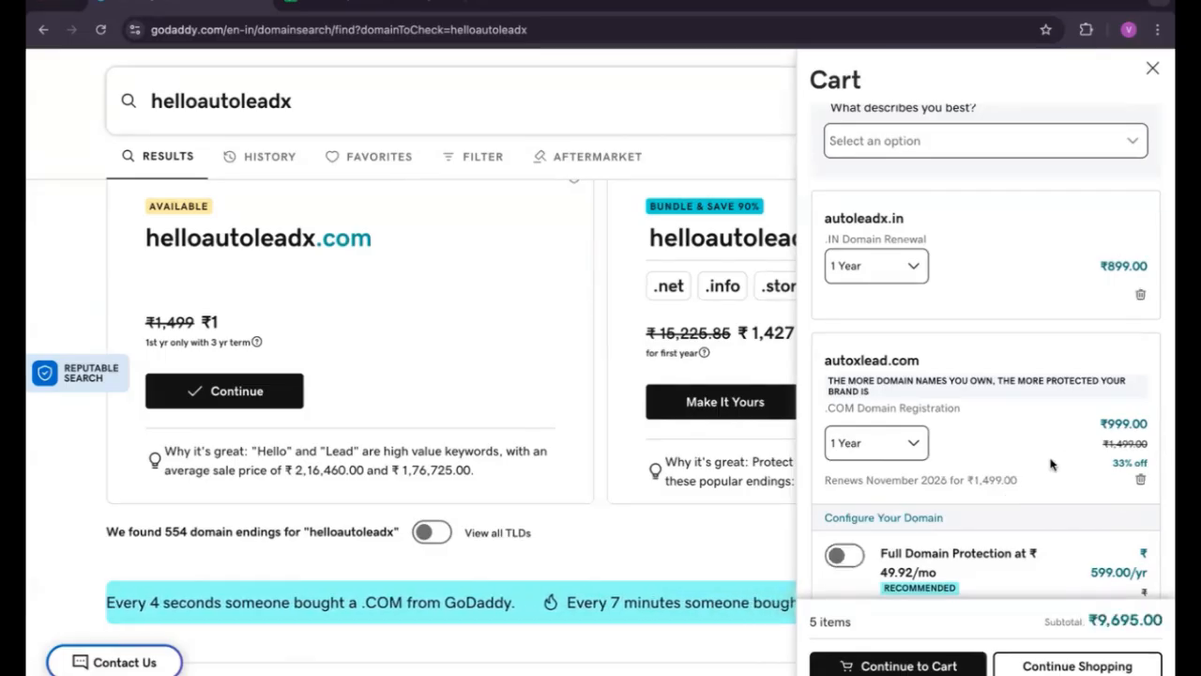
{"action": "scroll", "coordinate": [1052, 463], "scroll_direction": "down", "scroll_amount": 1}
{"action": "scroll", "coordinate": [1051, 463], "scroll_direction": "up", "scroll_amount": 1}
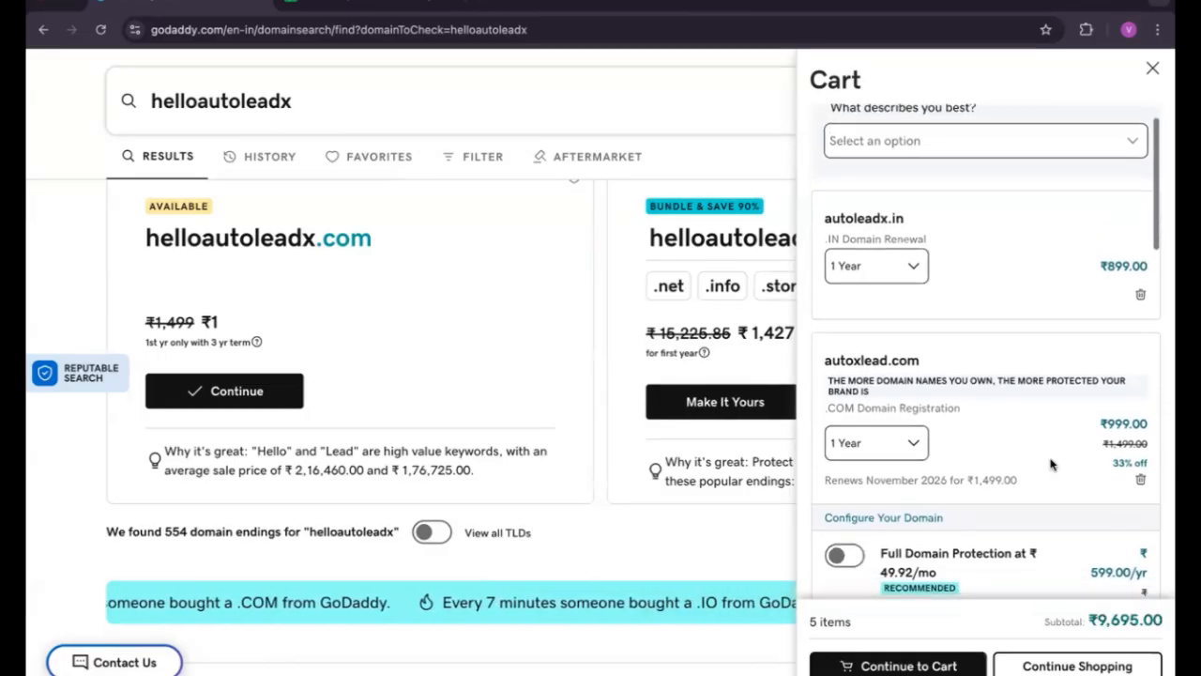
{"action": "scroll", "coordinate": [1051, 463], "scroll_direction": "down", "scroll_amount": 2}
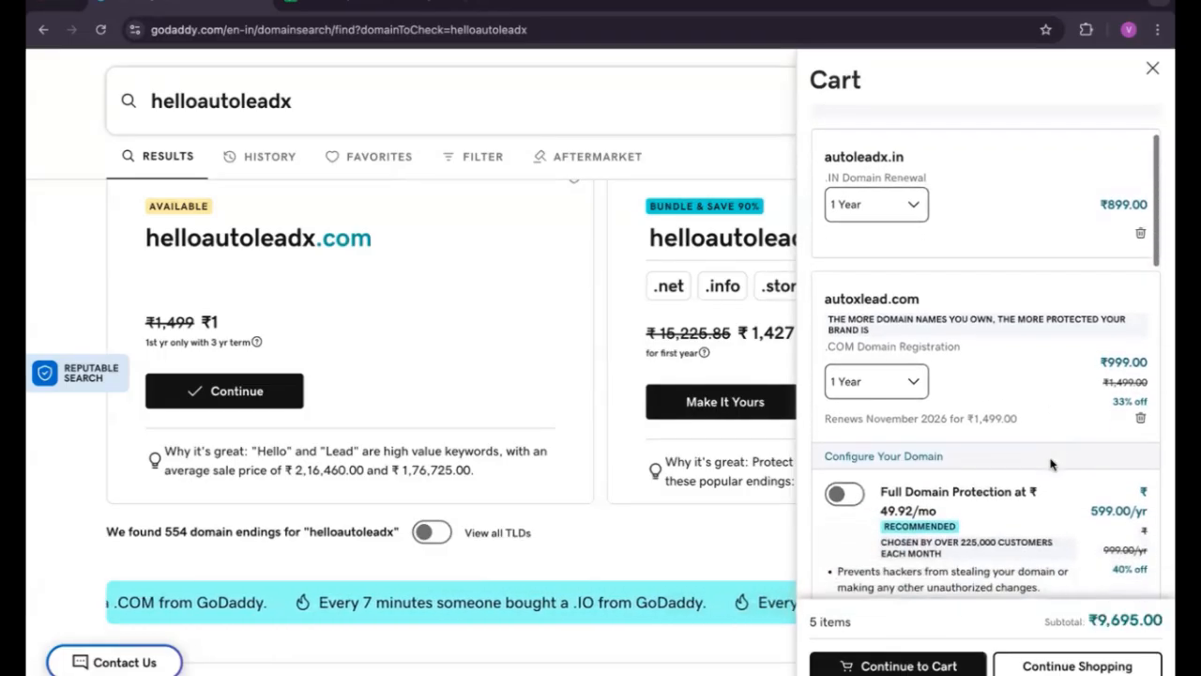
- Remove autoleadx.in, hiautoleadx.in, tryautoleadx.com and helloautoleadx.com from the cart
{"action": "left_click", "coordinate": [1140, 232]}
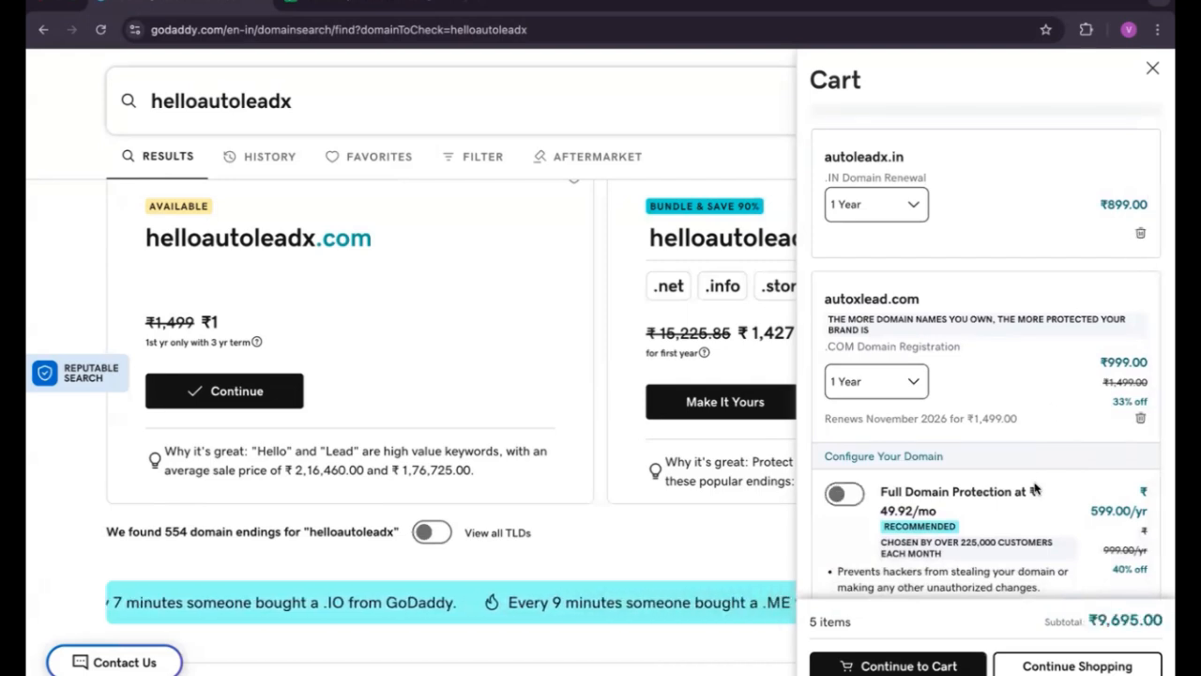
{"action": "scroll", "coordinate": [1036, 488], "scroll_direction": "down", "scroll_amount": 2}
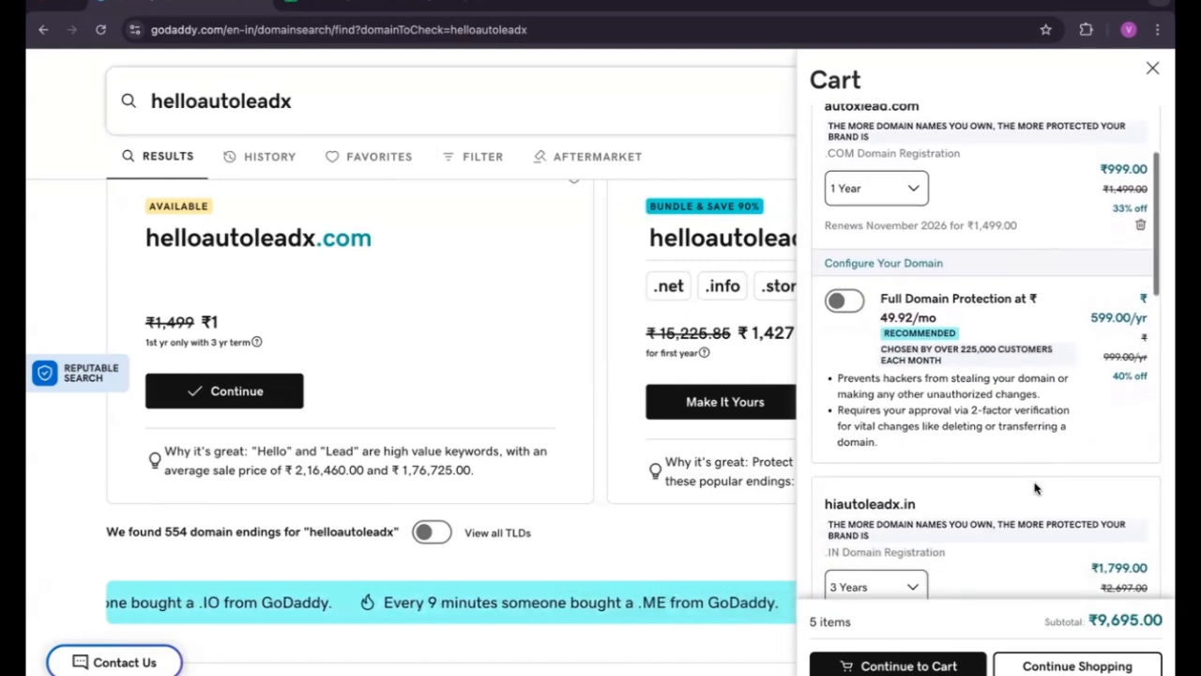
{"action": "scroll", "coordinate": [1036, 488], "scroll_direction": "down", "scroll_amount": 5}
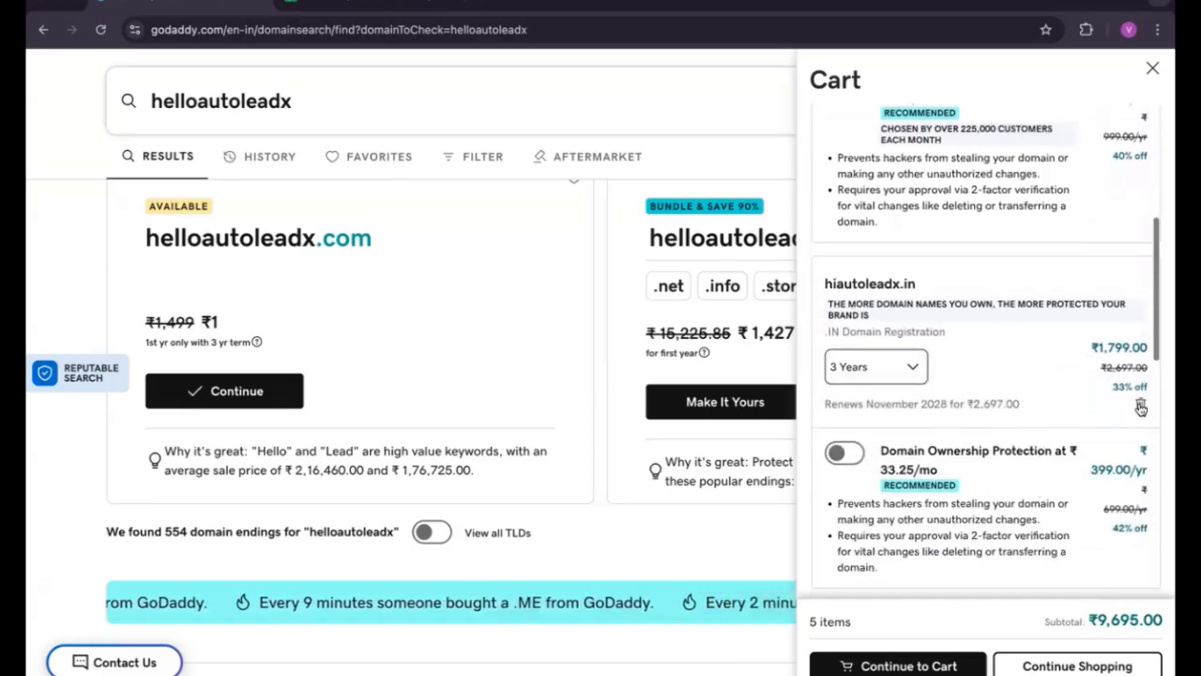
{"action": "left_click", "coordinate": [1141, 406]}
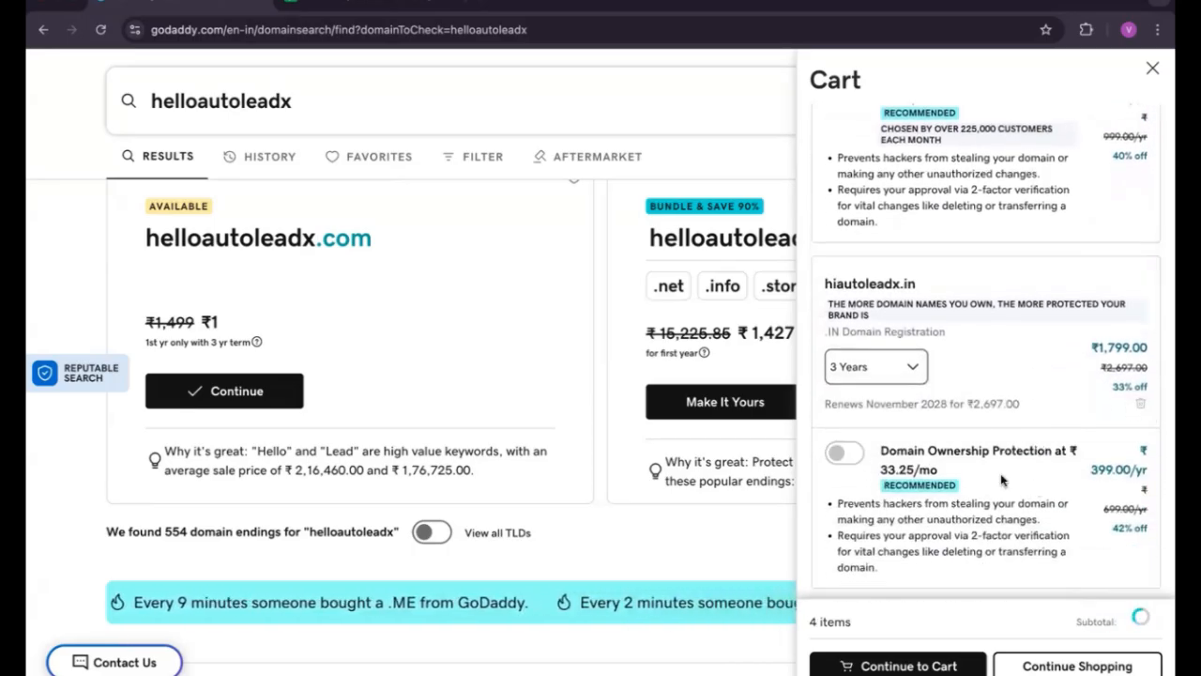
{"action": "scroll", "coordinate": [978, 490], "scroll_direction": "down", "scroll_amount": 1}
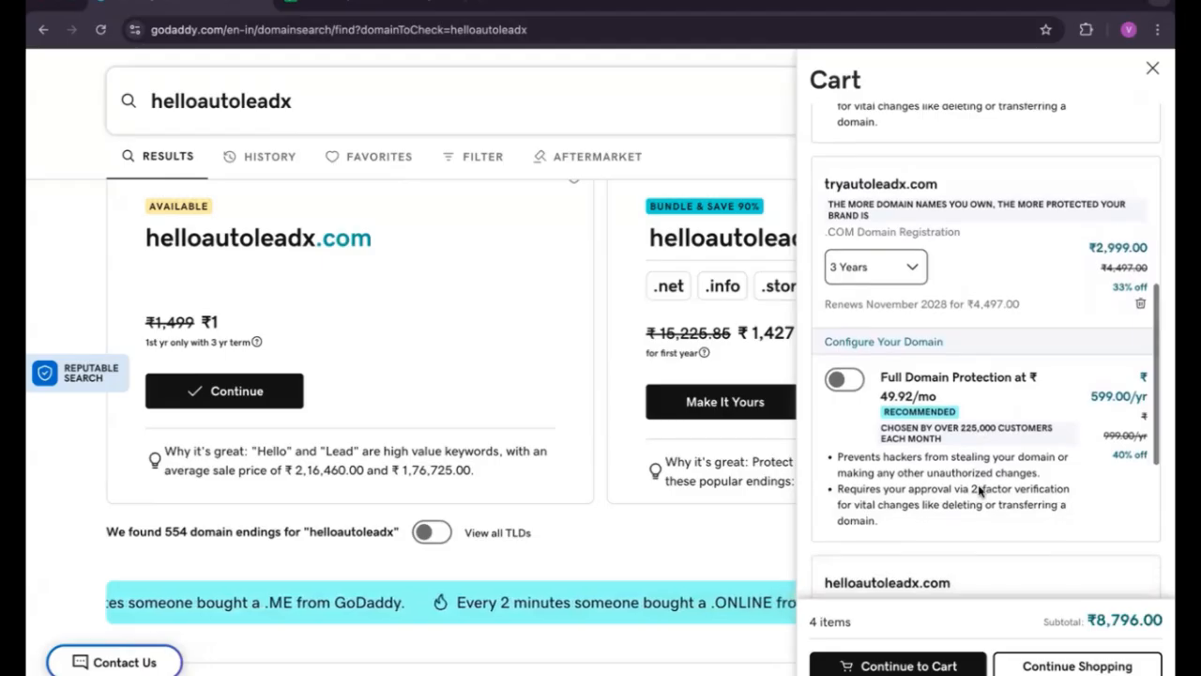
{"action": "left_click", "coordinate": [1142, 309]}
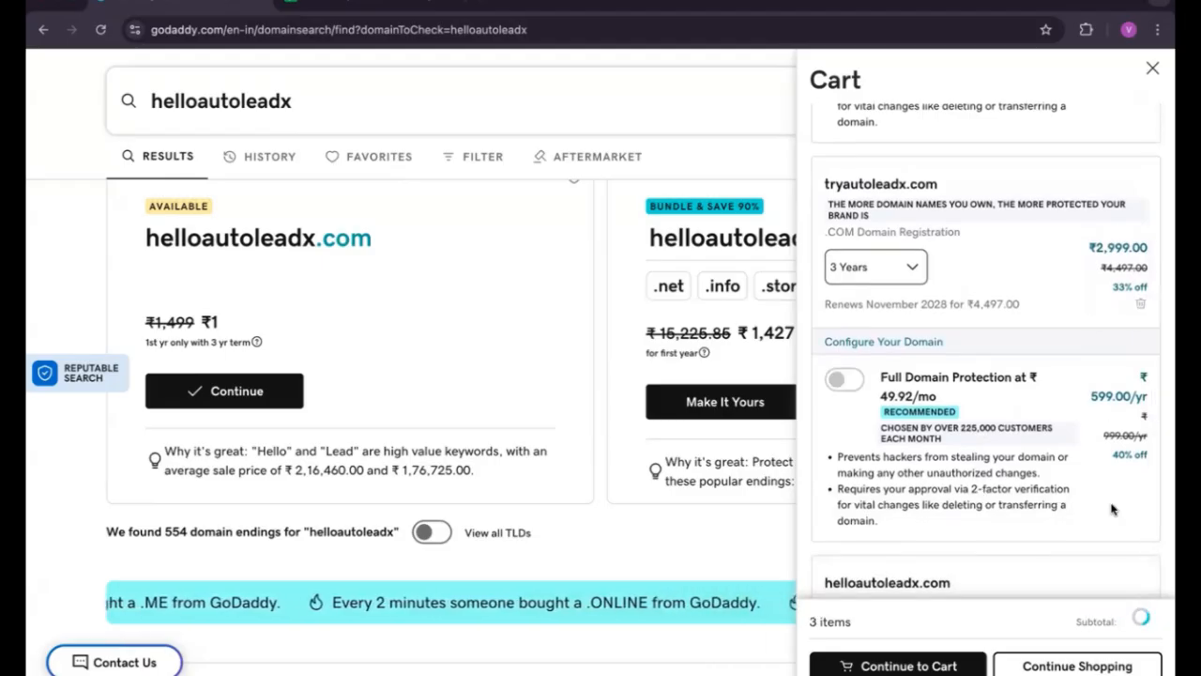
{"action": "scroll", "coordinate": [1114, 508], "scroll_direction": "down", "scroll_amount": 2}
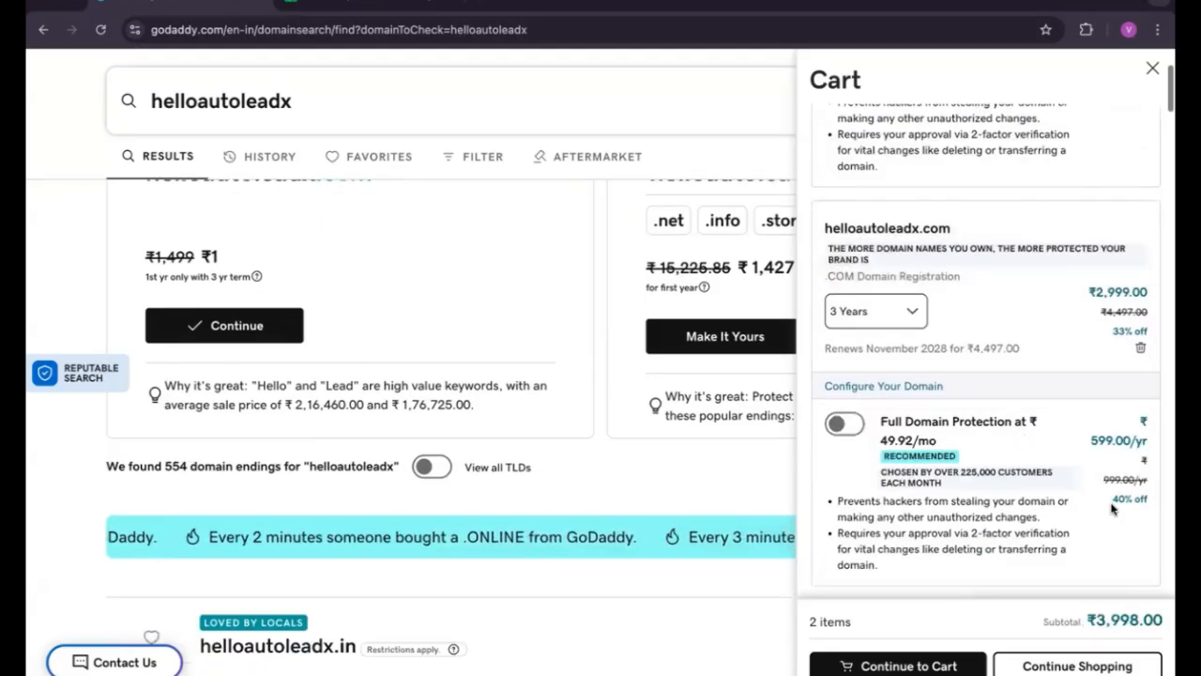
{"action": "scroll", "coordinate": [1109, 401], "scroll_direction": "up", "scroll_amount": 1}
{"action": "scroll", "coordinate": [1109, 401], "scroll_direction": "up", "scroll_amount": 4}
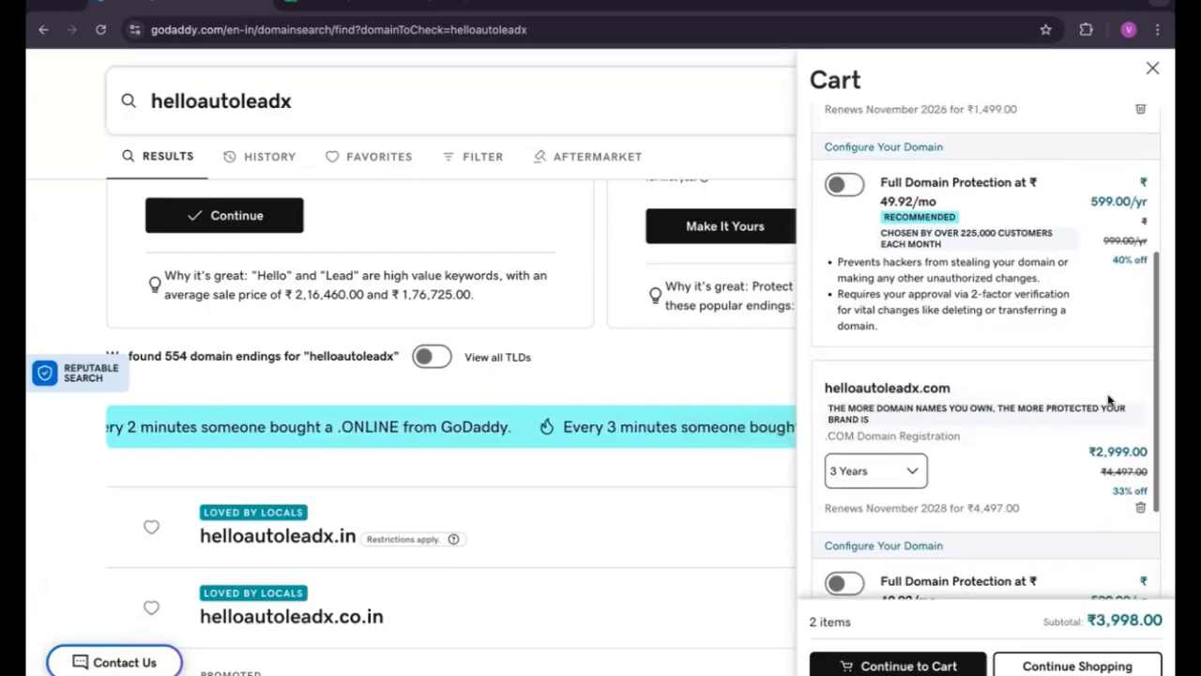
{"action": "scroll", "coordinate": [1109, 401], "scroll_direction": "up", "scroll_amount": 5}
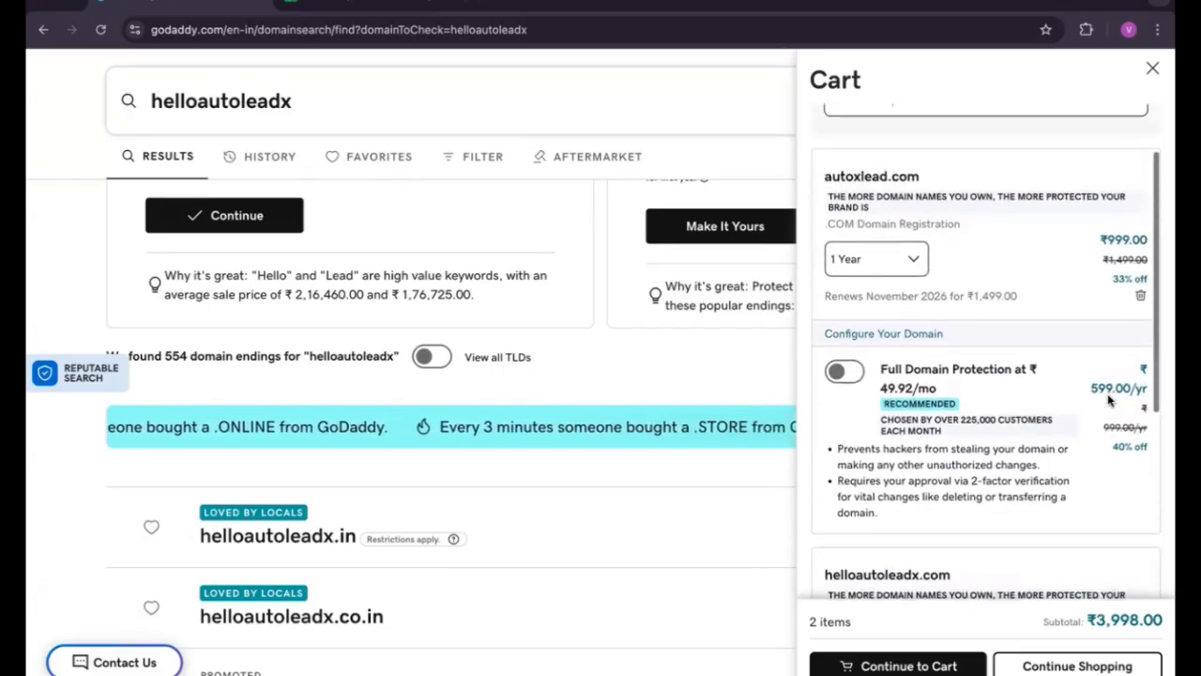
{"action": "scroll", "coordinate": [1108, 401], "scroll_direction": "down", "scroll_amount": 7}
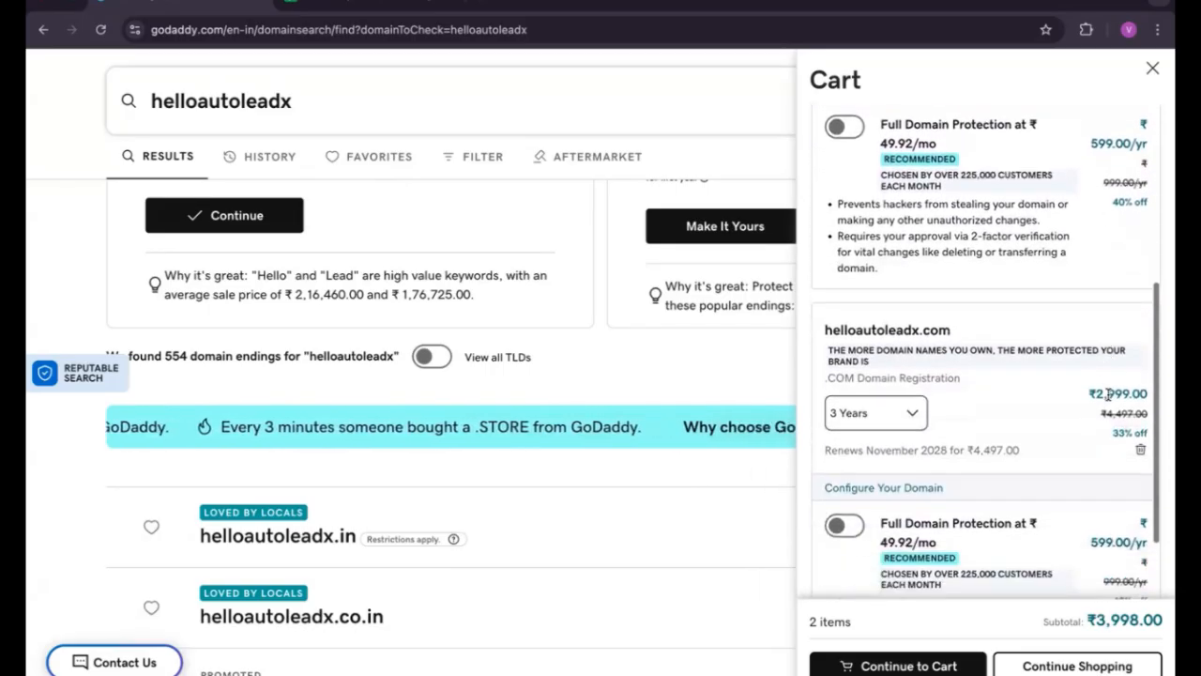
{"action": "left_click", "coordinate": [1141, 450]}
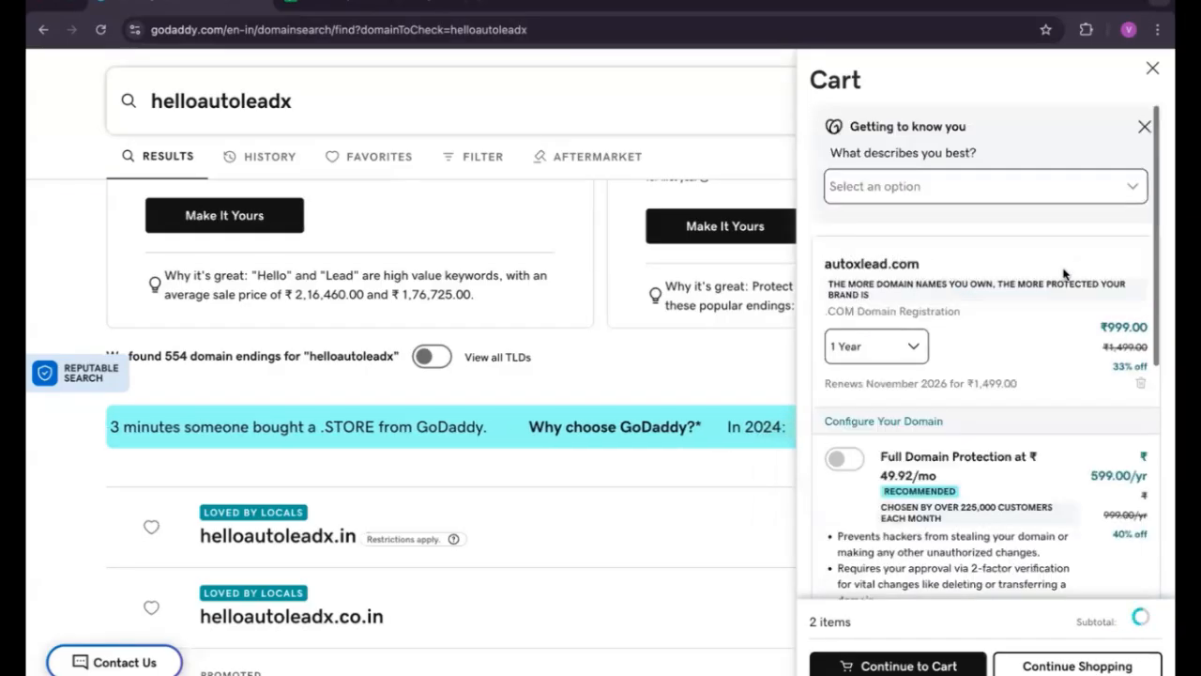
{"action": "left_click", "coordinate": [1076, 664]}
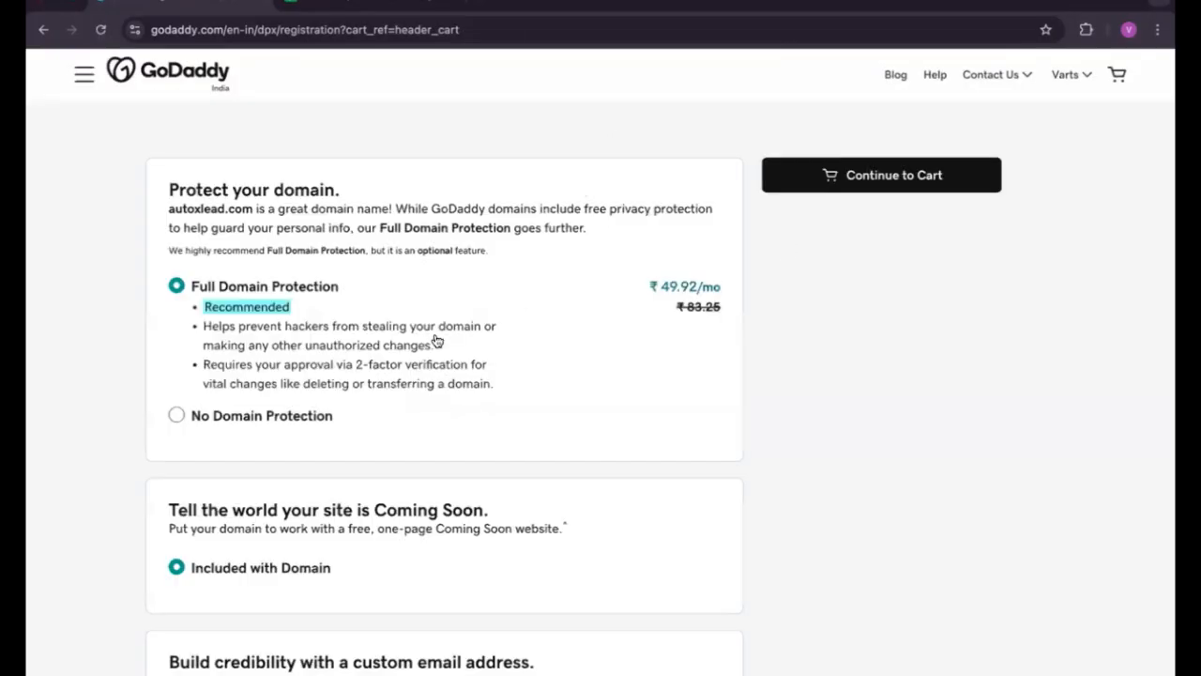
- Skip the add-ons and go to the cart, with autoxlead.com at ₹999.00
{"action": "scroll", "coordinate": [258, 410], "scroll_direction": "down", "scroll_amount": 4}
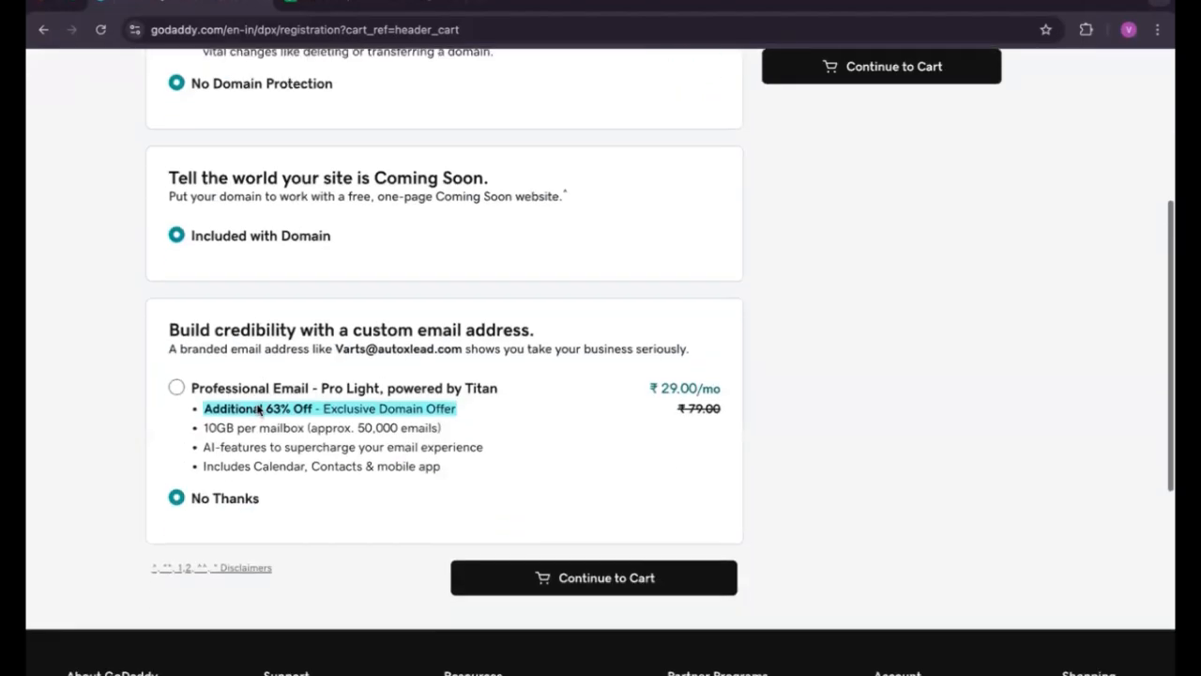
{"action": "left_click", "coordinate": [542, 552]}
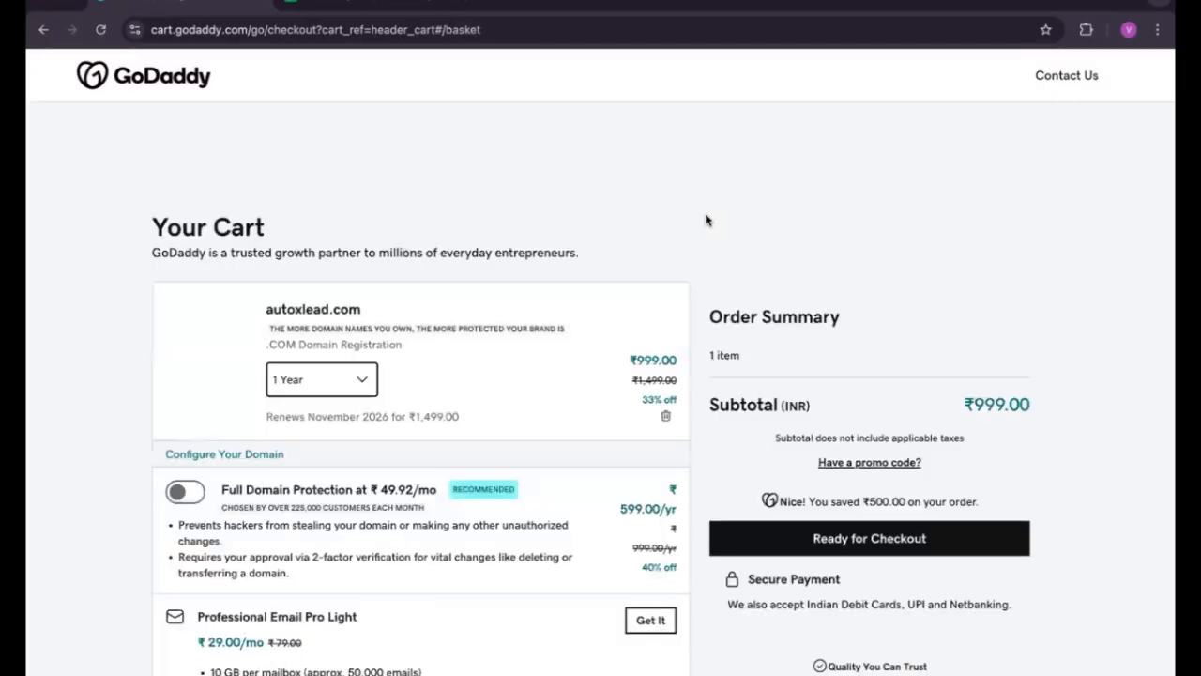
- Check out and complete the ₹1,199.59 purchase of autoxlead.com to reach the order confirmation
{"action": "scroll", "coordinate": [781, 429], "scroll_direction": "down", "scroll_amount": 1}
{"action": "left_click", "coordinate": [842, 428]}
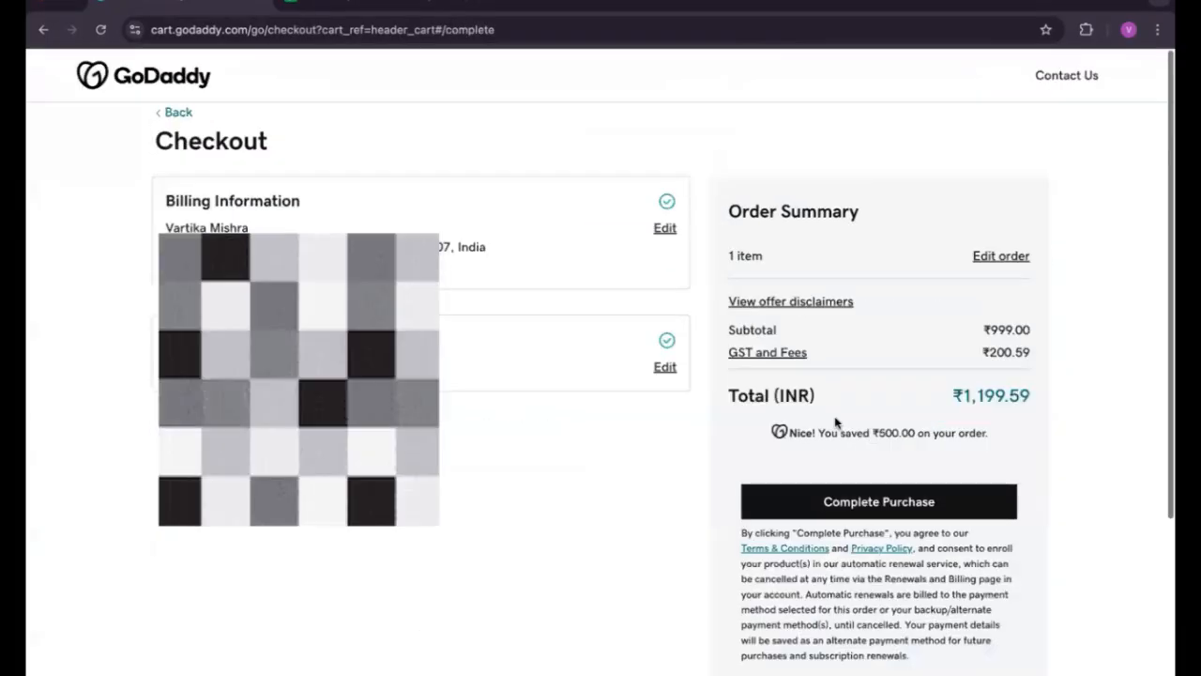
{"action": "left_click", "coordinate": [875, 504]}
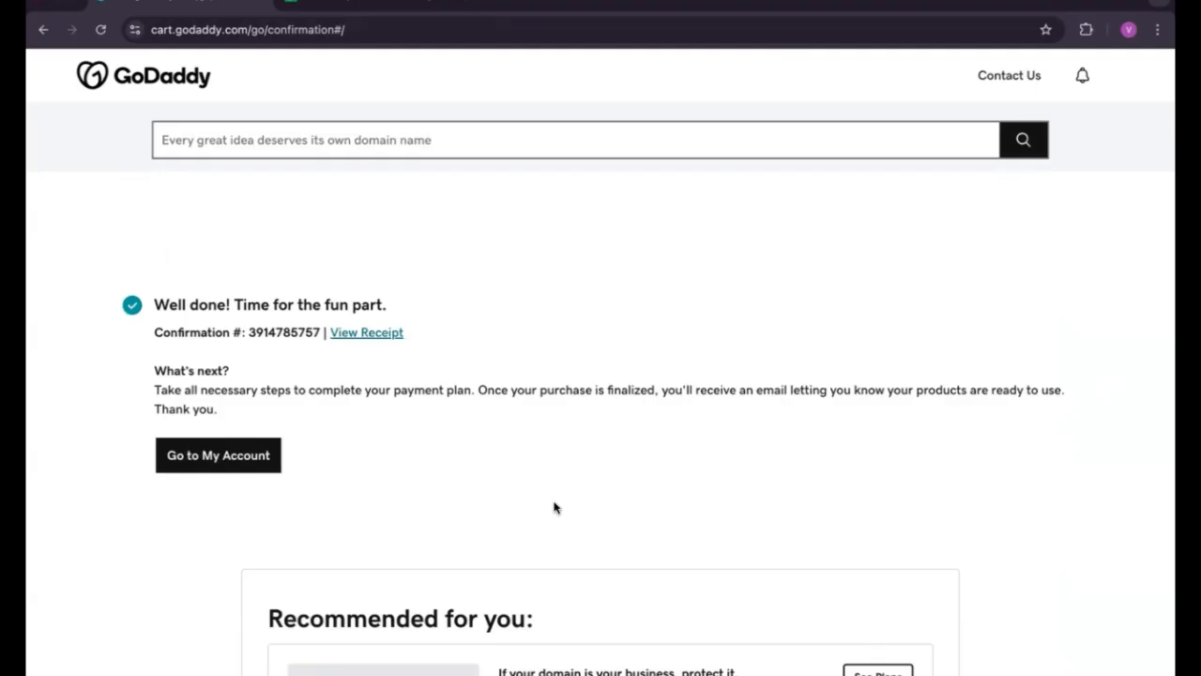
- Leave the order confirmation and return to GoDaddy's home page
{"action": "scroll", "coordinate": [554, 508], "scroll_direction": "down", "scroll_amount": 5}
{"action": "scroll", "coordinate": [435, 432], "scroll_direction": "up", "scroll_amount": 5}
{"action": "left_click", "coordinate": [97, 81]}
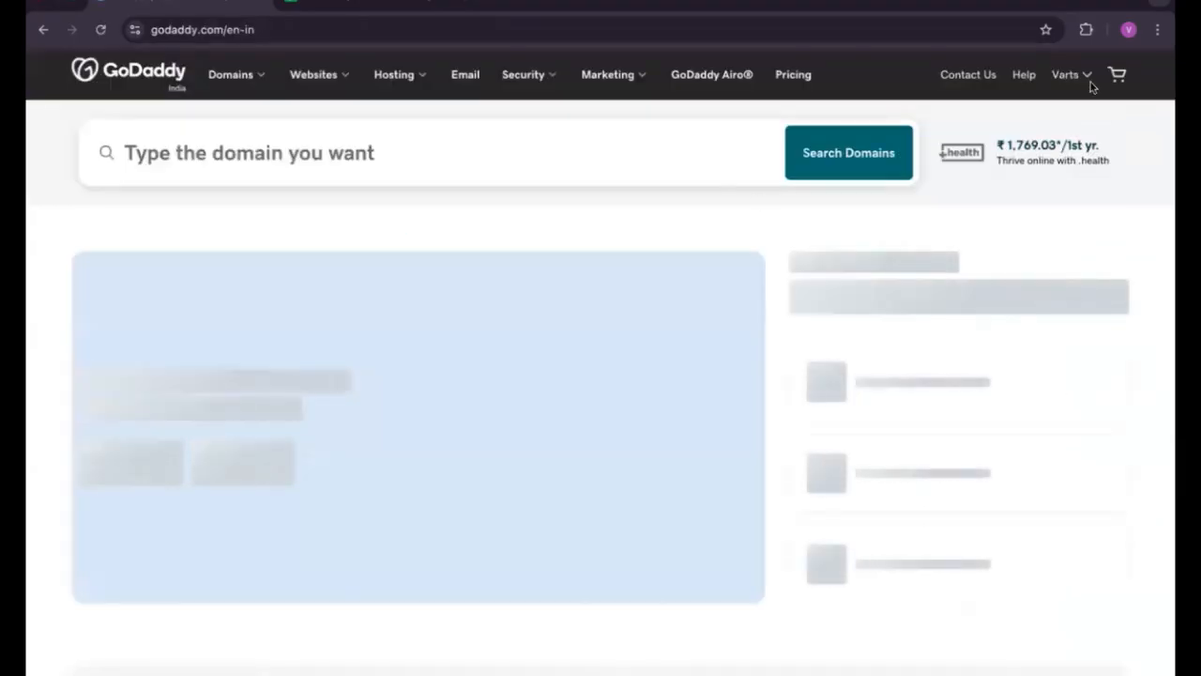
- Choose My Products from the account name menu
{"action": "scroll", "coordinate": [764, 314], "scroll_direction": "down", "scroll_amount": 2}
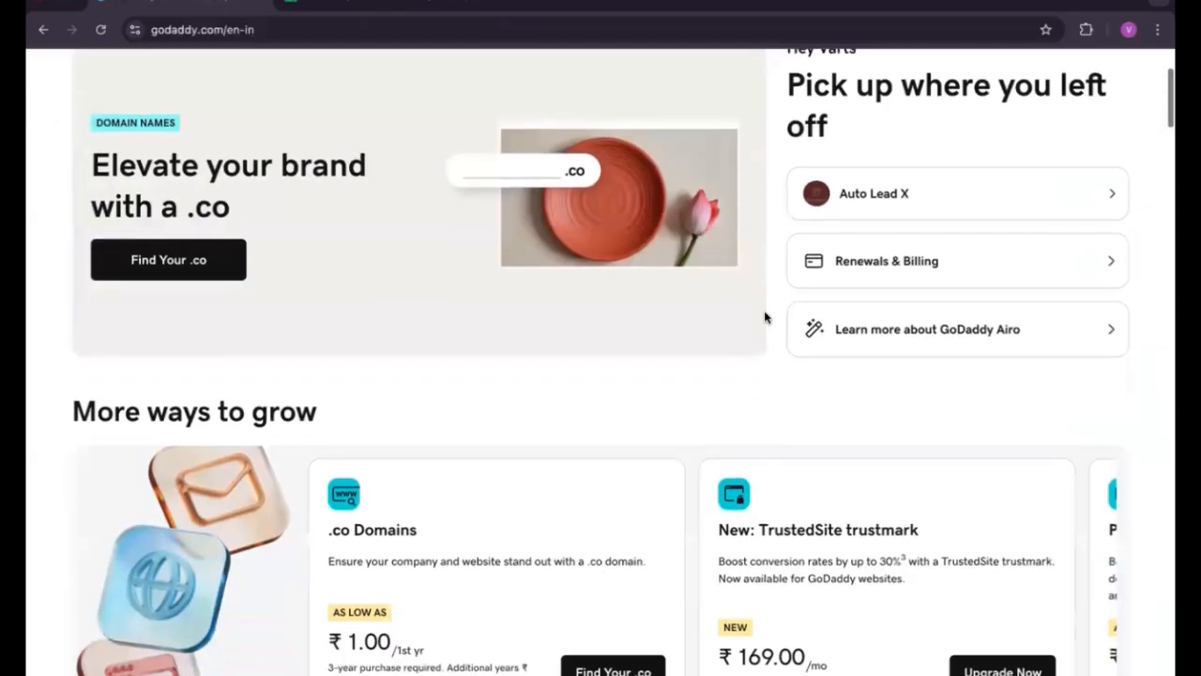
{"action": "scroll", "coordinate": [767, 316], "scroll_direction": "down", "scroll_amount": 4}
{"action": "scroll", "coordinate": [615, 123], "scroll_direction": "up", "scroll_amount": 6}
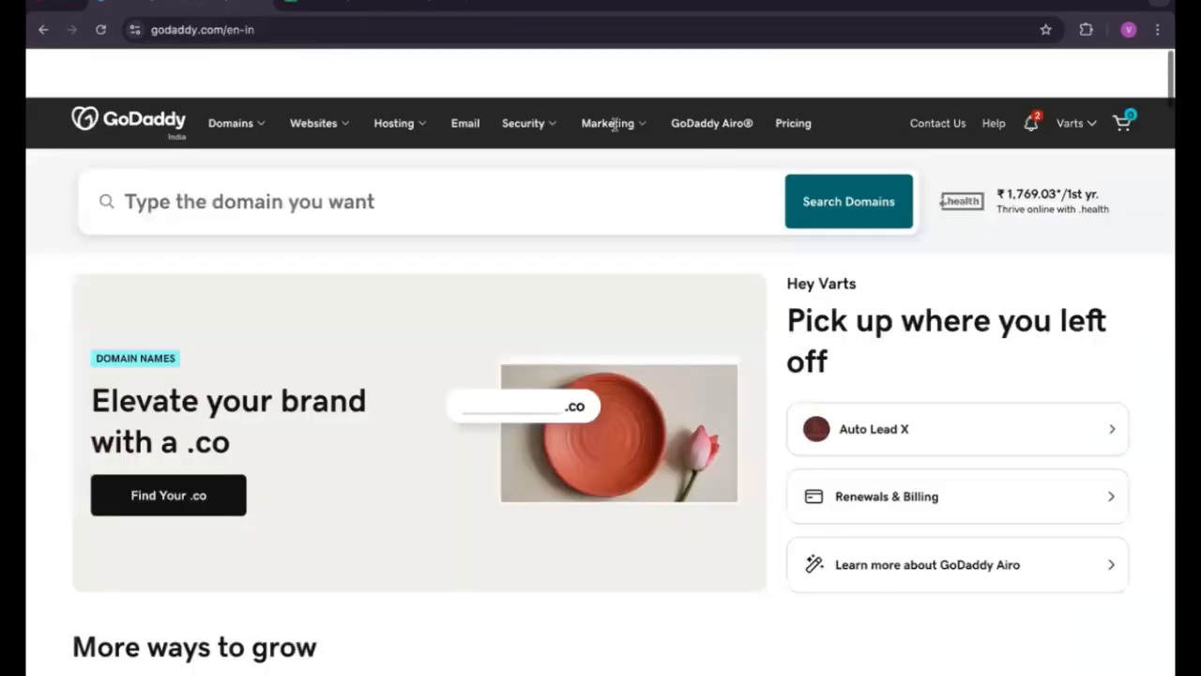
{"action": "left_click", "coordinate": [1076, 74]}
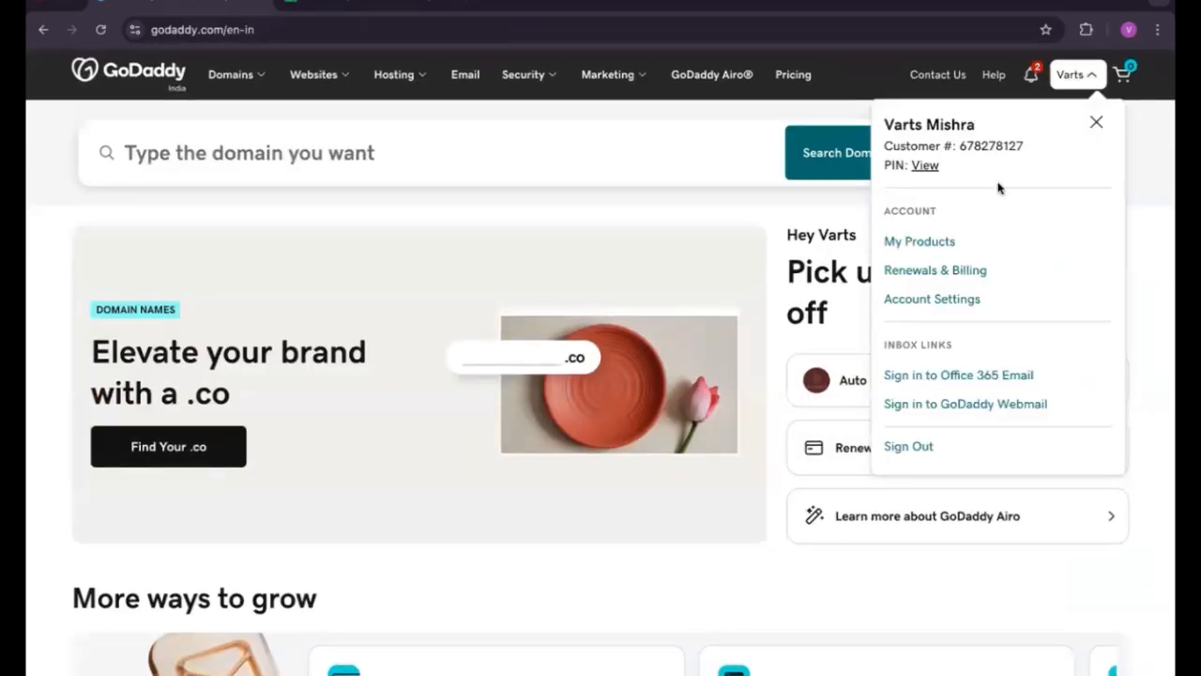
{"action": "left_click", "coordinate": [929, 242]}
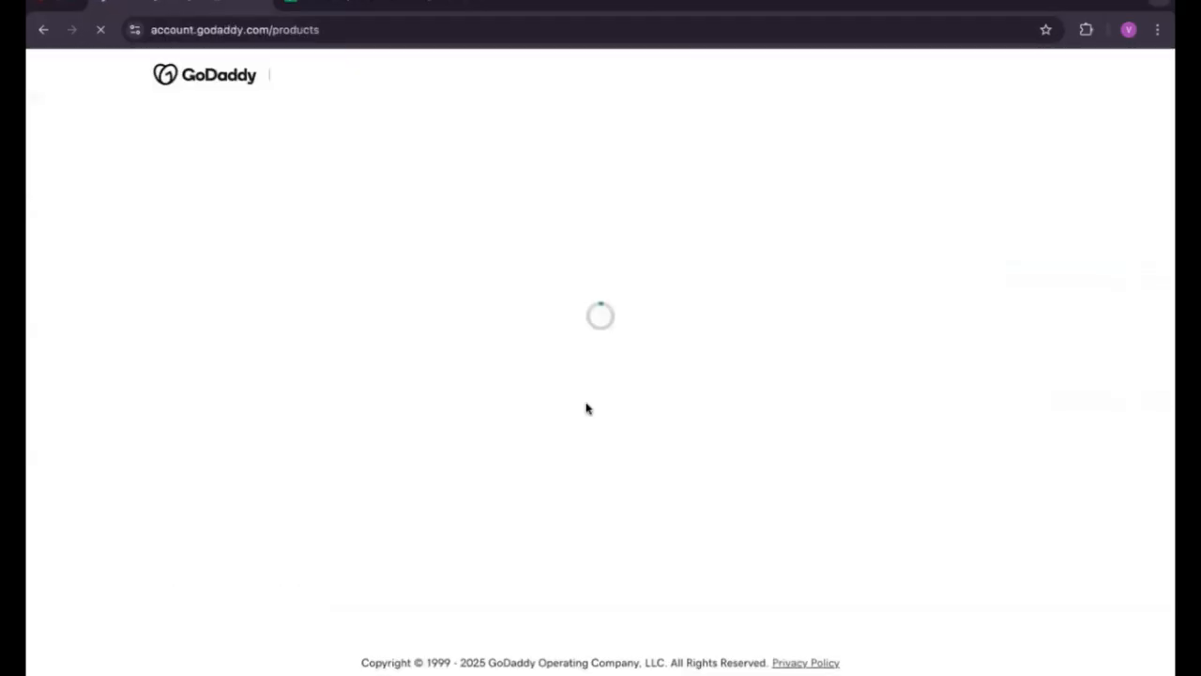
- Reload the stalled My Products page
{"action": "scroll", "coordinate": [586, 407], "scroll_direction": "down", "scroll_amount": 2}
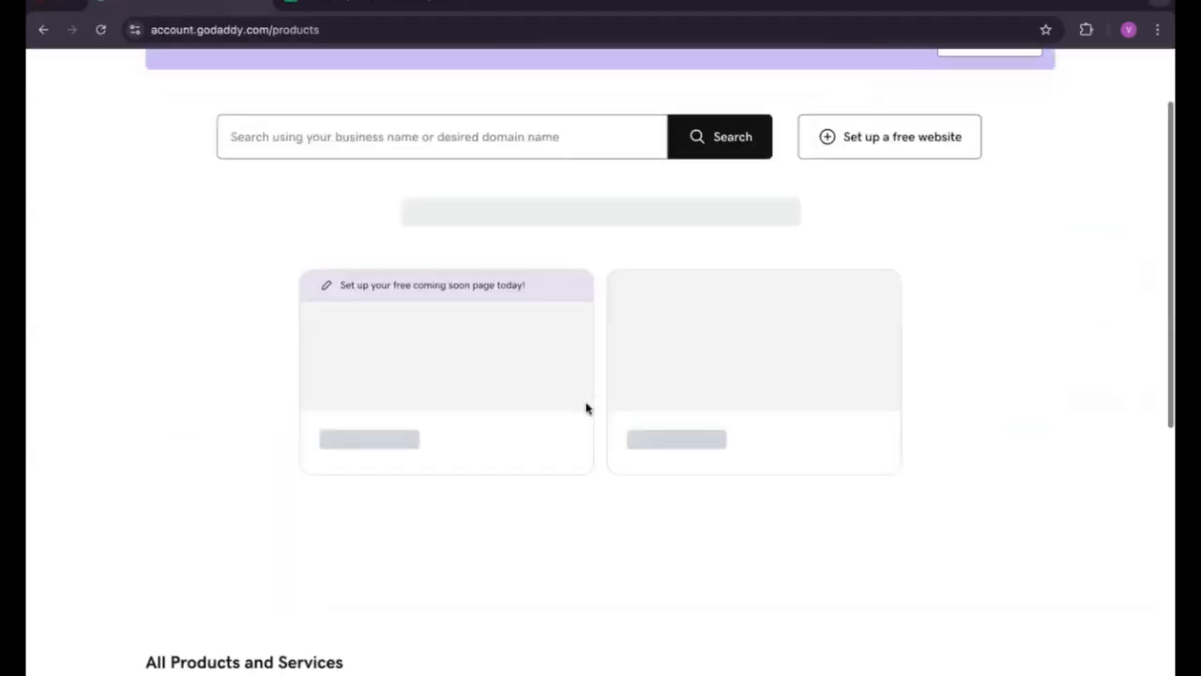
{"action": "scroll", "coordinate": [586, 408], "scroll_direction": "down", "scroll_amount": 3}
{"action": "scroll", "coordinate": [587, 409], "scroll_direction": "down", "scroll_amount": 2}
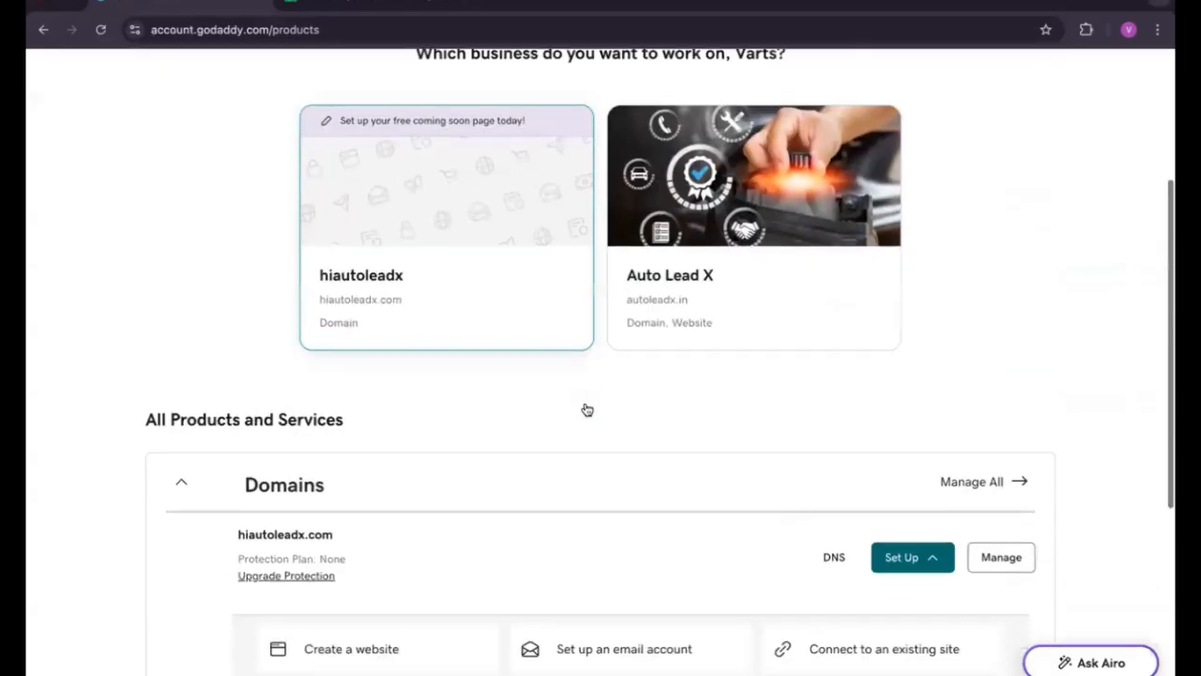
{"action": "scroll", "coordinate": [586, 408], "scroll_direction": "down", "scroll_amount": 6}
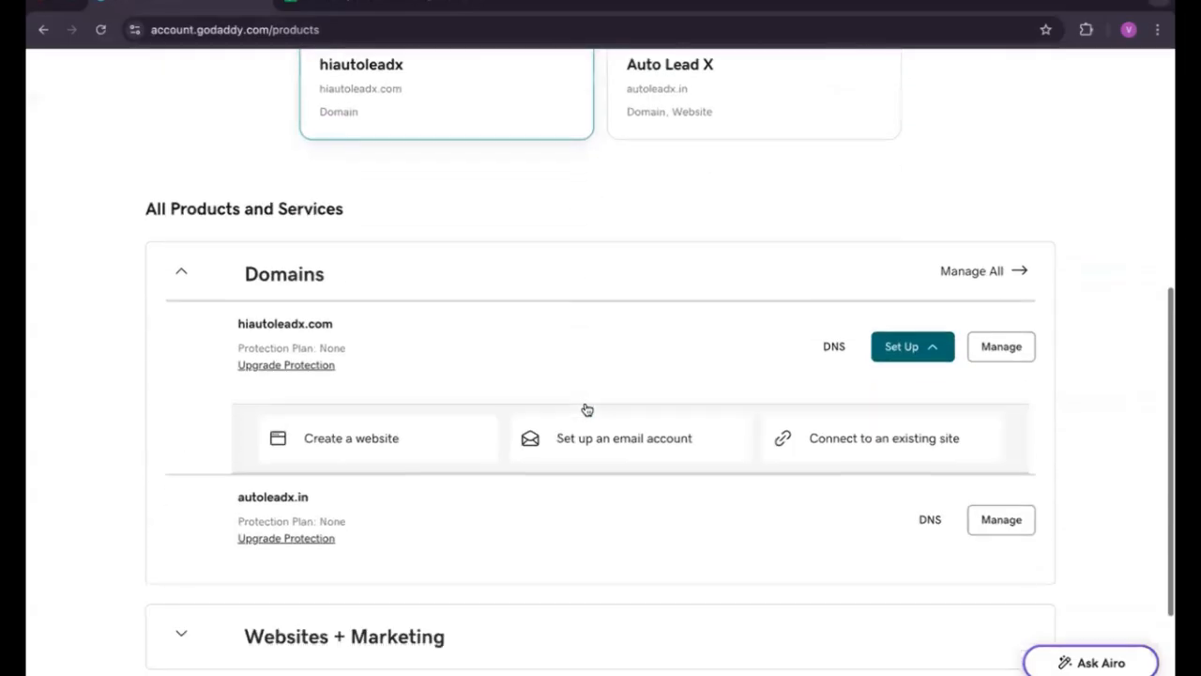
{"action": "scroll", "coordinate": [431, 507], "scroll_direction": "up", "scroll_amount": 5}
{"action": "scroll", "coordinate": [431, 513], "scroll_direction": "up", "scroll_amount": 10}
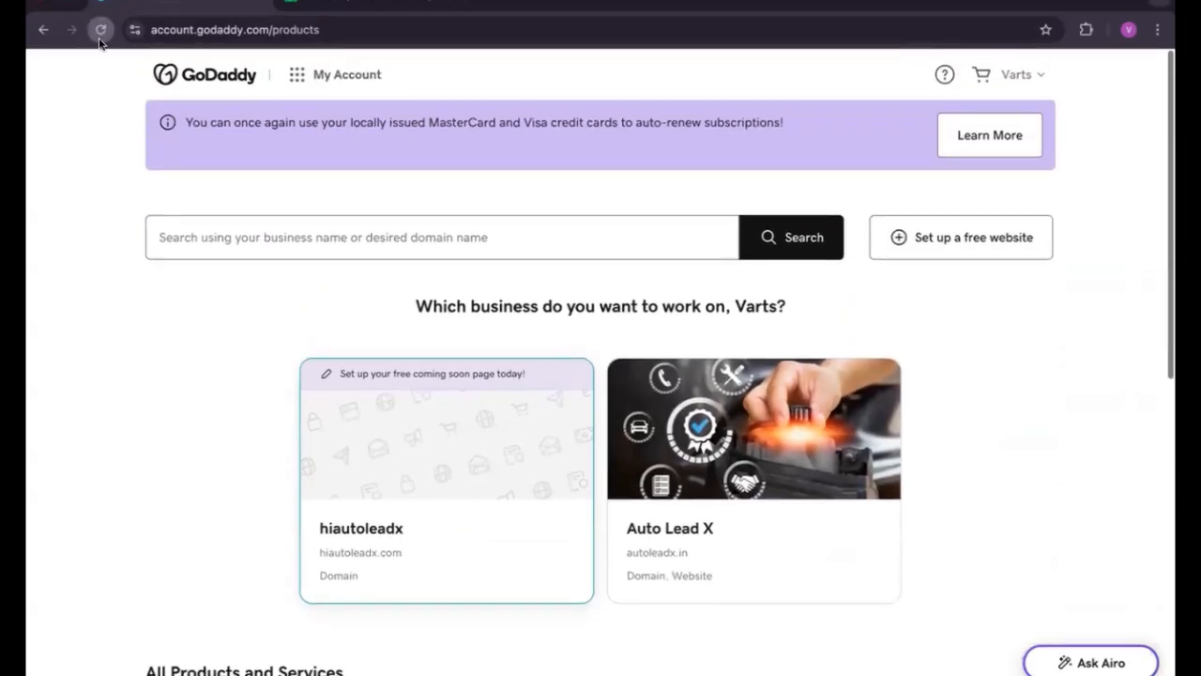
{"action": "left_click", "coordinate": [101, 29]}
- Wait out the Page Unresponsive dialog until hiautoleadx.com and autoleadx.in appear, then select the page address
{"action": "scroll", "coordinate": [290, 377], "scroll_direction": "down", "scroll_amount": 5}
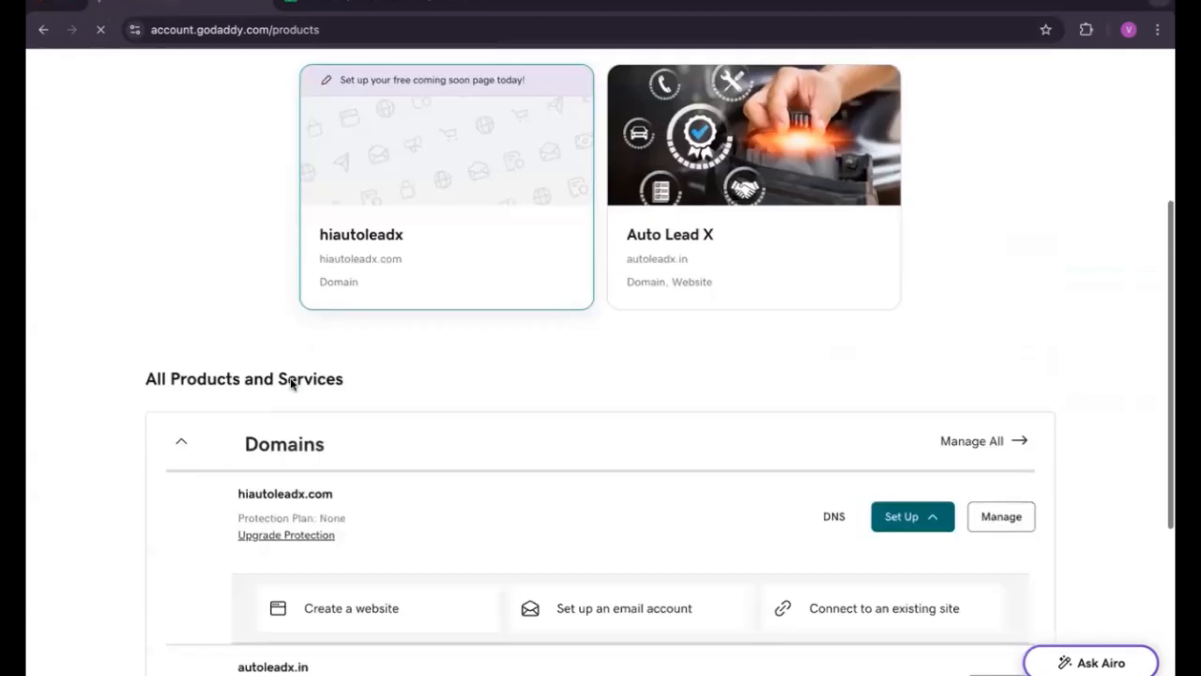
{"action": "scroll", "coordinate": [291, 382], "scroll_direction": "down", "scroll_amount": 2}
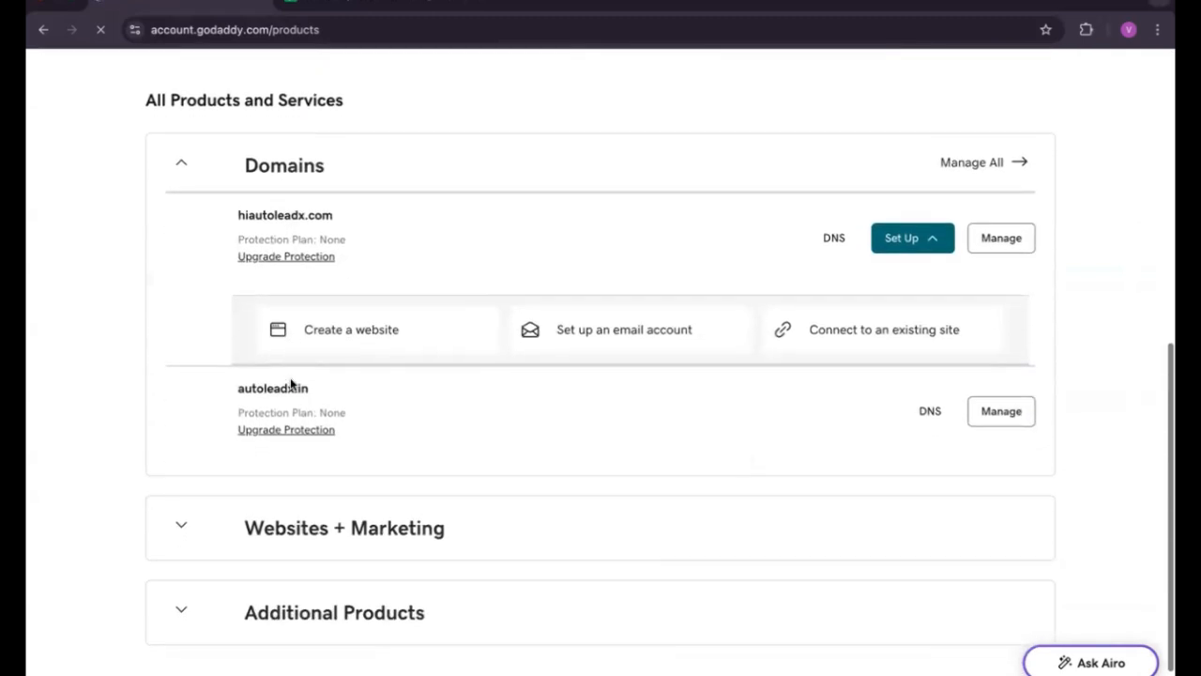
{"action": "scroll", "coordinate": [290, 383], "scroll_direction": "up", "scroll_amount": 2}
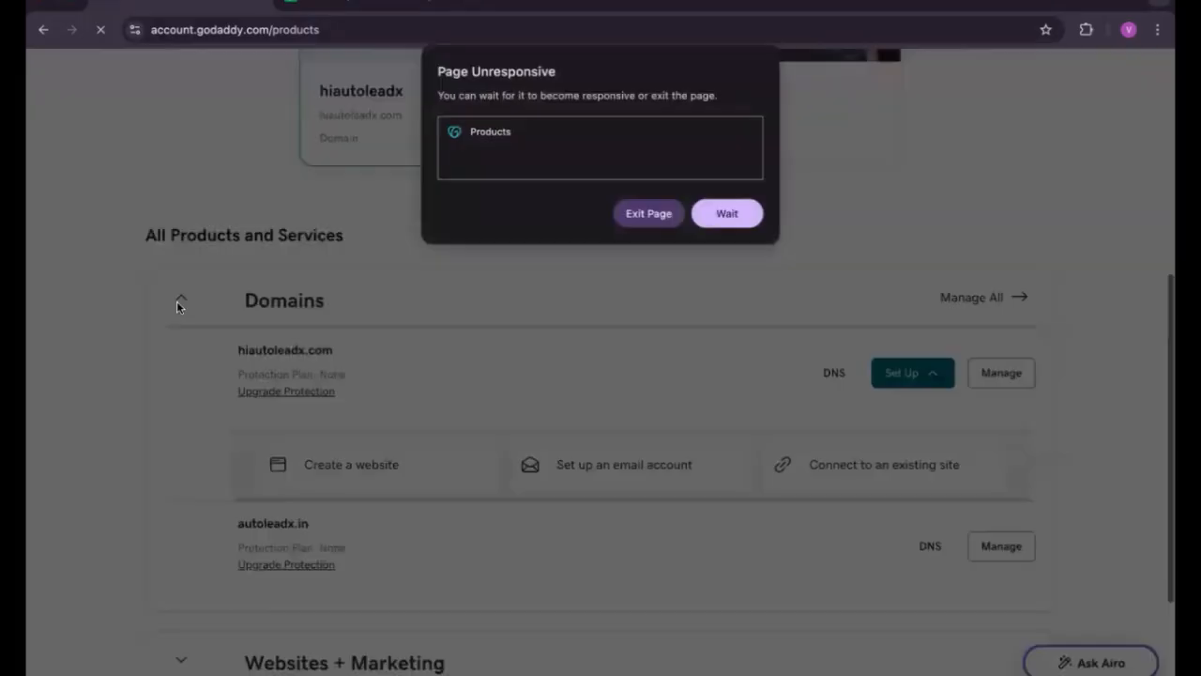
{"action": "left_click", "coordinate": [702, 218]}
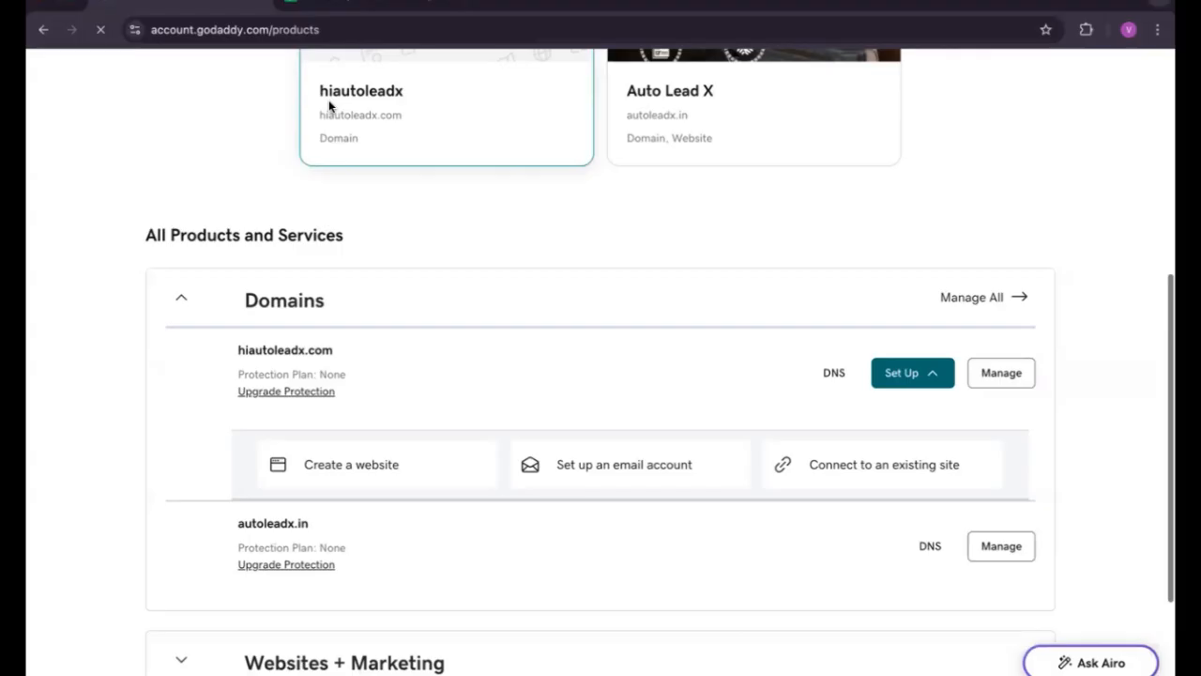
{"action": "left_click", "coordinate": [355, 41]}
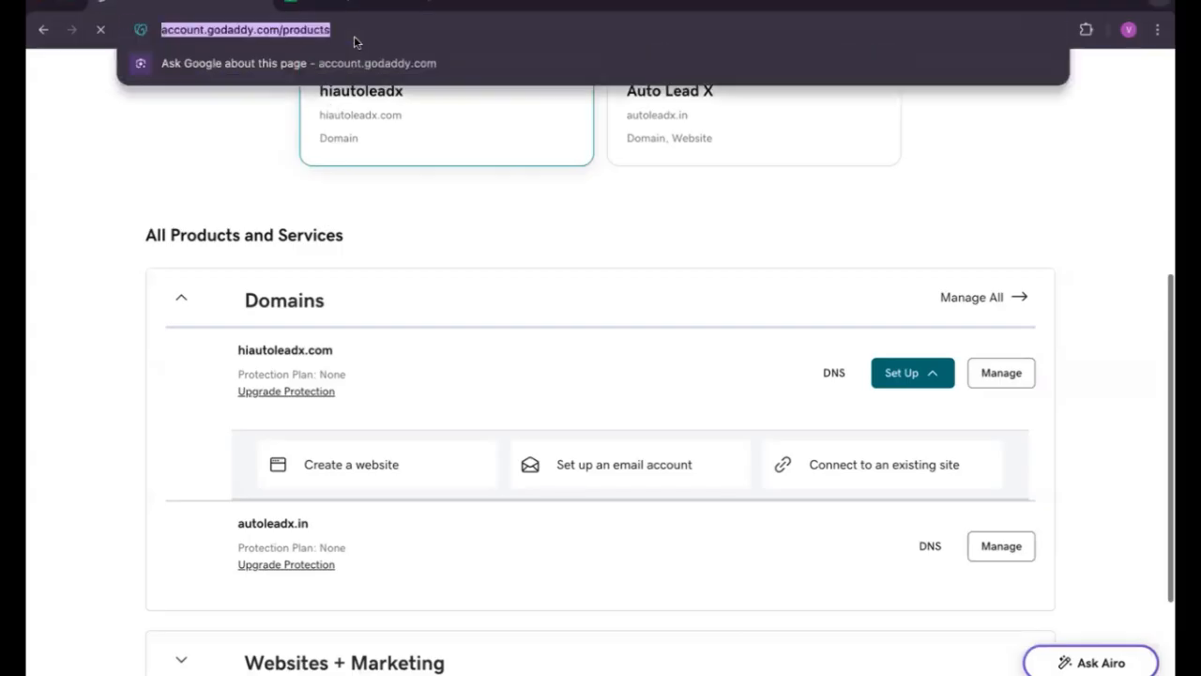
- From the Sheets window, open a new tab with GoDaddy's India home page via its shortcut tile
{"action": "left_click", "coordinate": [261, 3]}
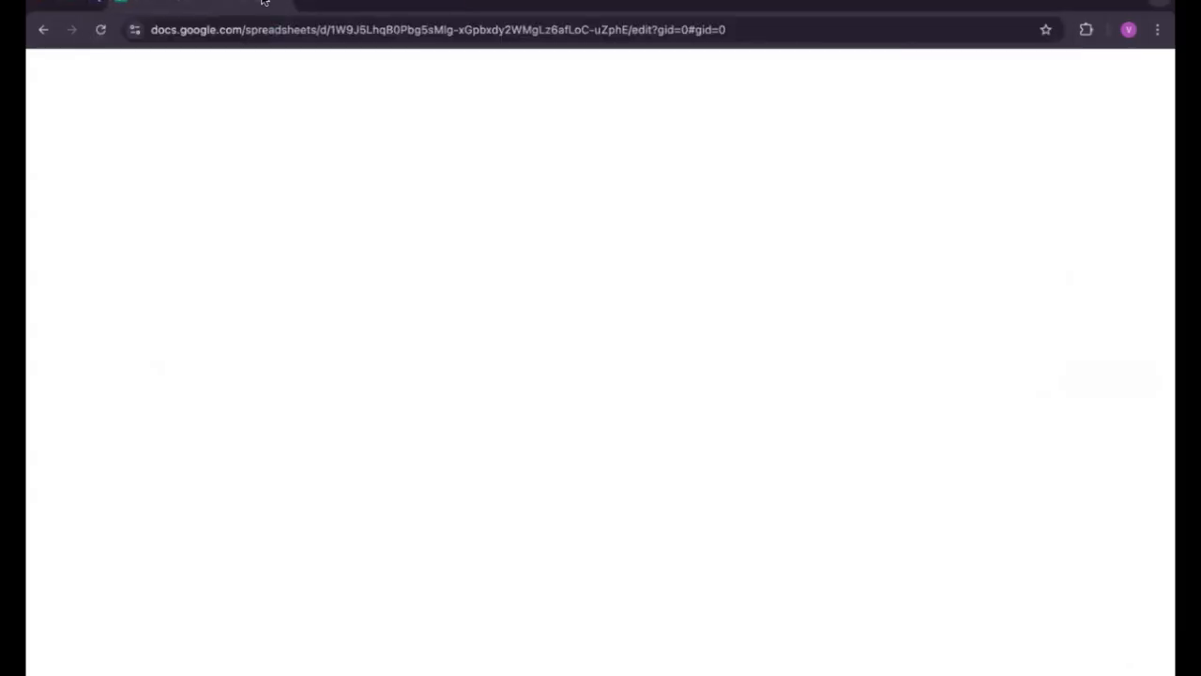
{"action": "left_click", "coordinate": [289, 2]}
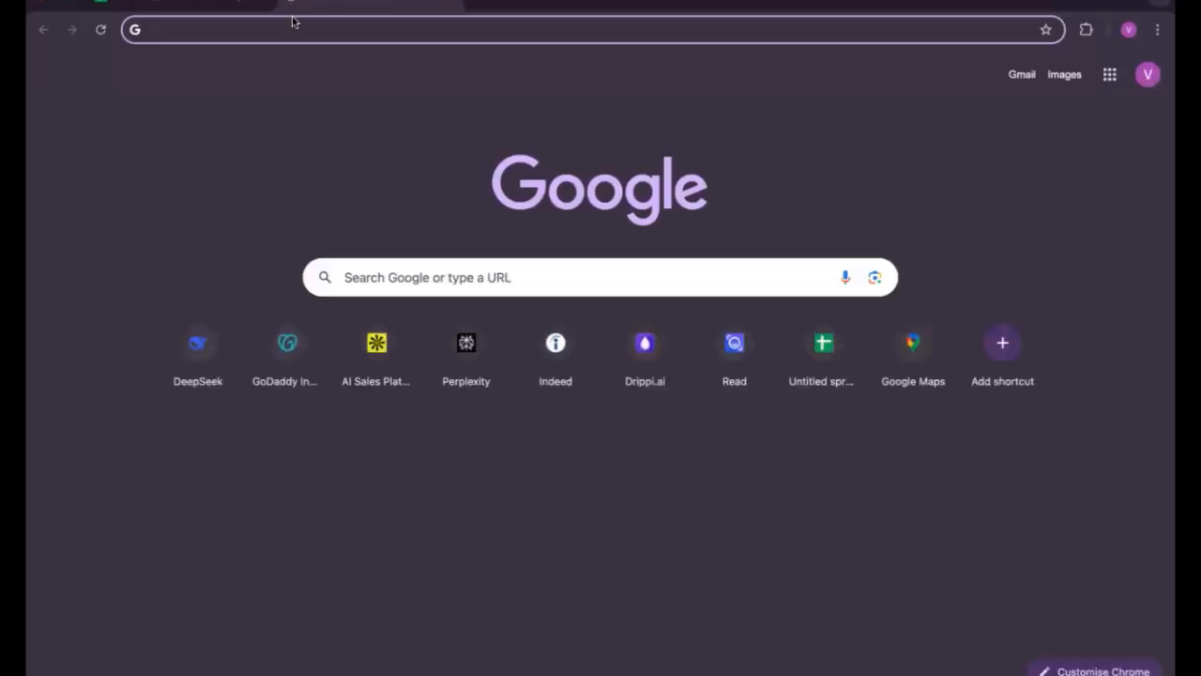
{"action": "left_click", "coordinate": [270, 390]}
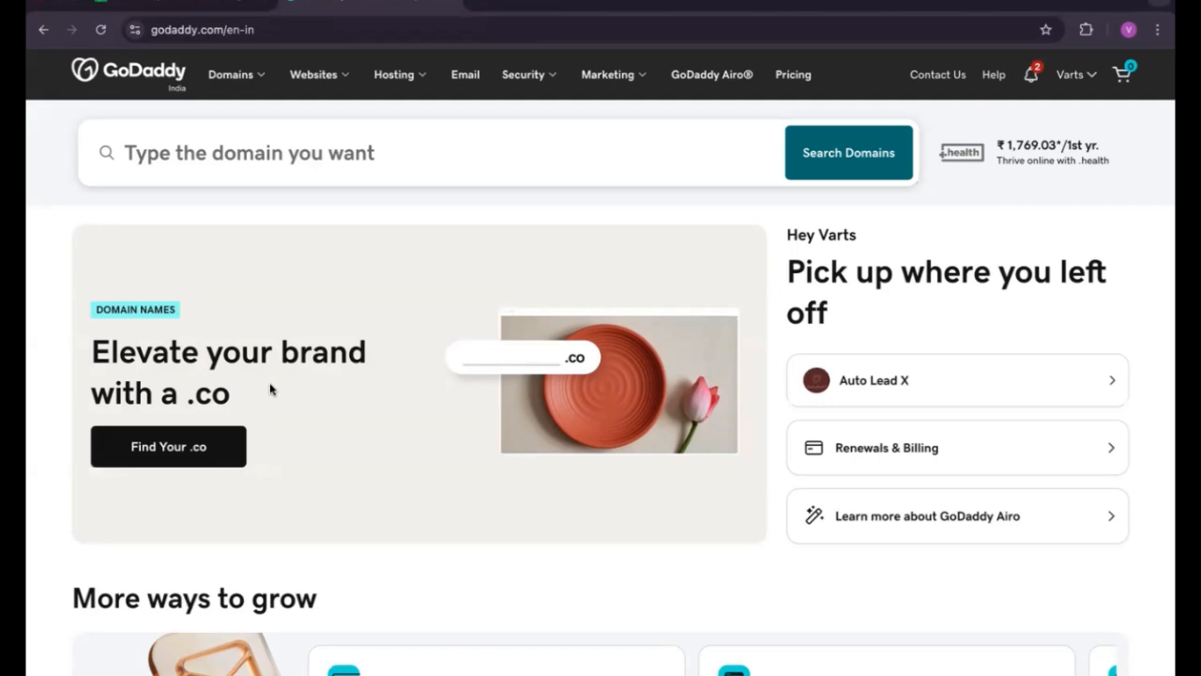
- Go to My Products from the account menu and view the Domains list: hiautoleadx.com, autoleadx.in
{"action": "scroll", "coordinate": [270, 389], "scroll_direction": "down", "scroll_amount": 5}
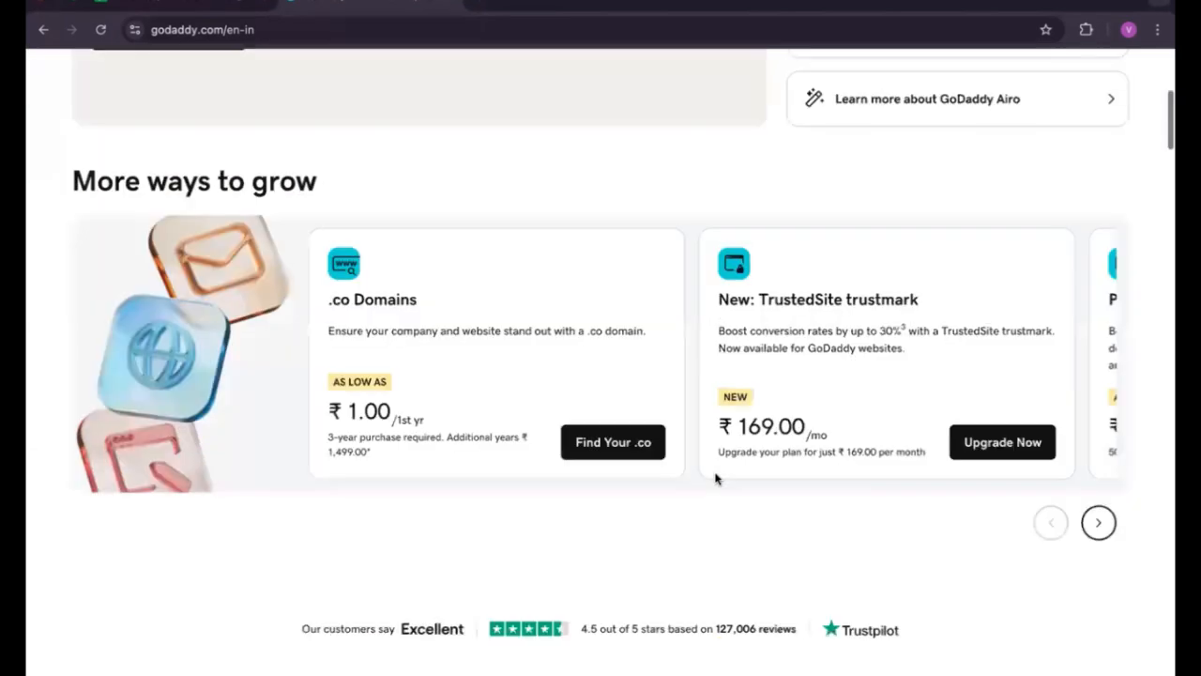
{"action": "scroll", "coordinate": [715, 476], "scroll_direction": "down", "scroll_amount": 5}
{"action": "scroll", "coordinate": [715, 476], "scroll_direction": "up", "scroll_amount": 10}
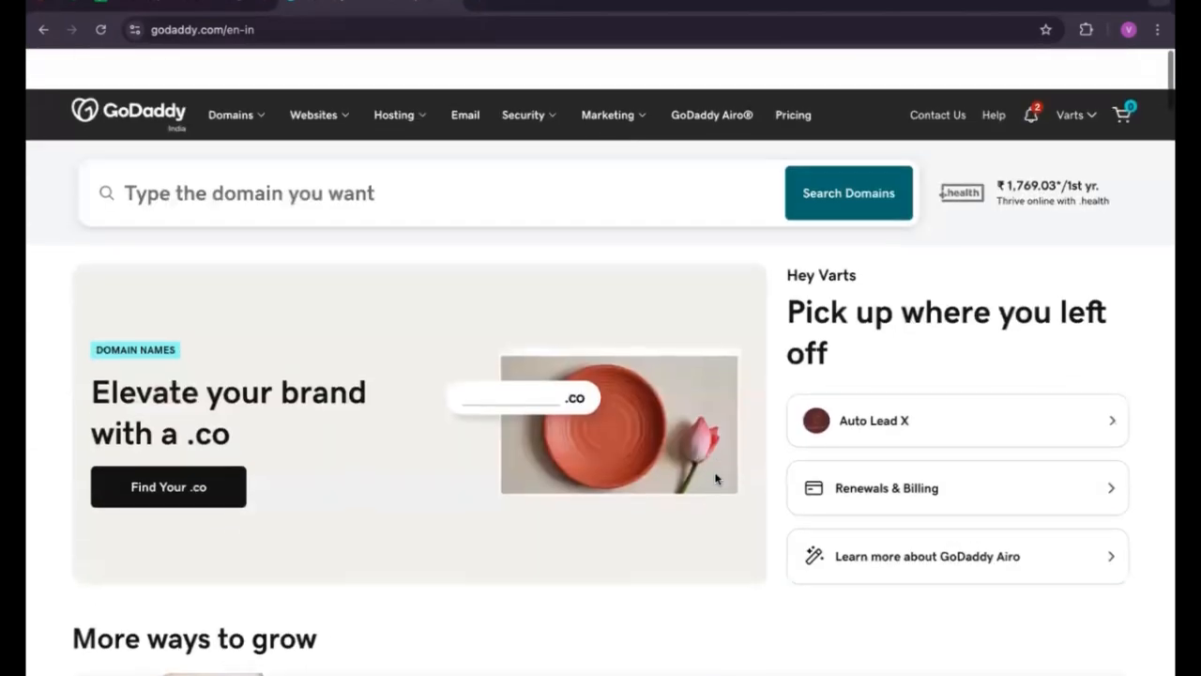
{"action": "left_click", "coordinate": [1072, 75]}
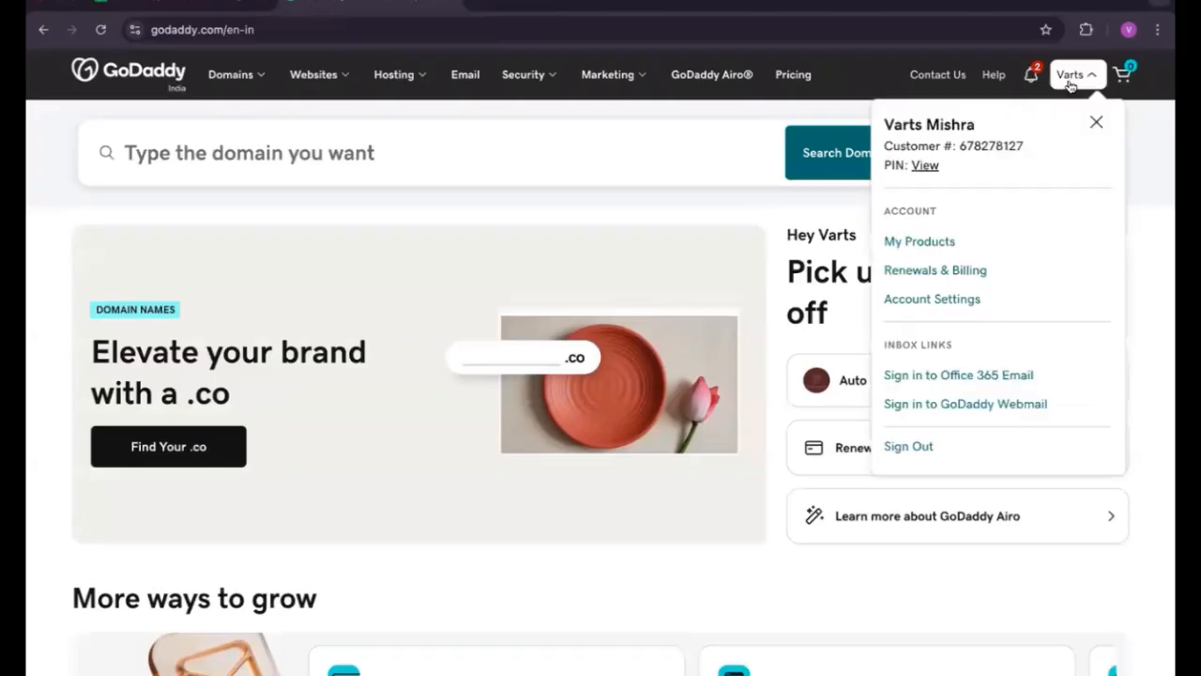
{"action": "left_click", "coordinate": [936, 243]}
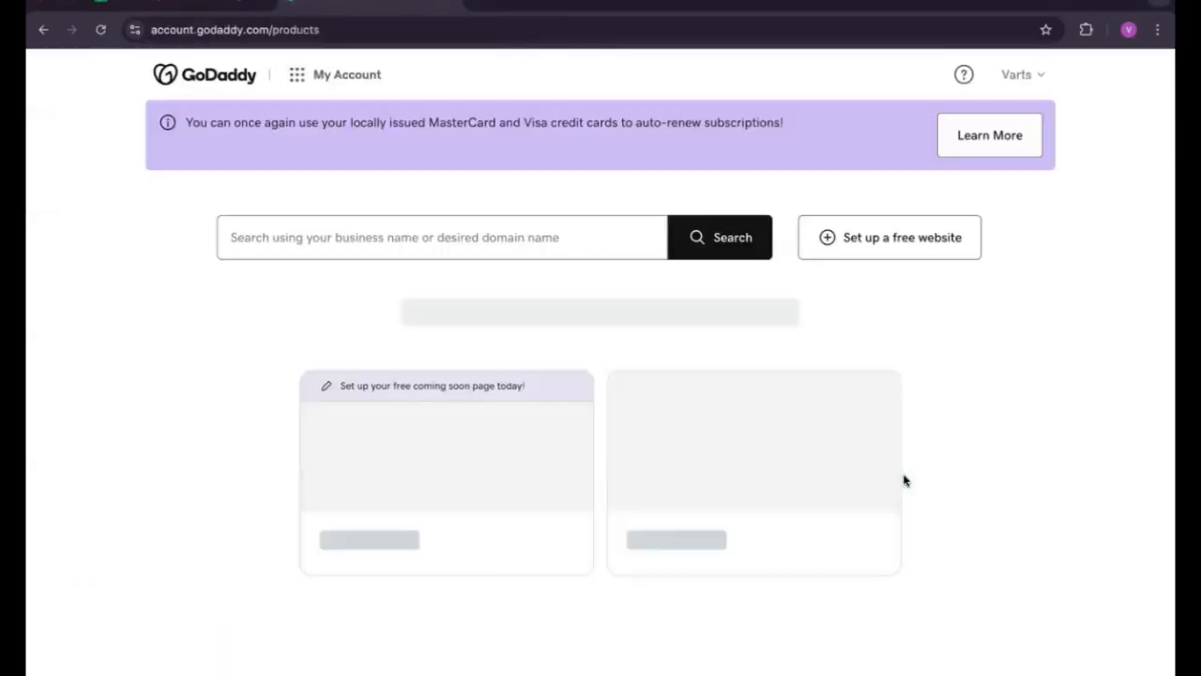
{"action": "scroll", "coordinate": [906, 481], "scroll_direction": "down", "scroll_amount": 1}
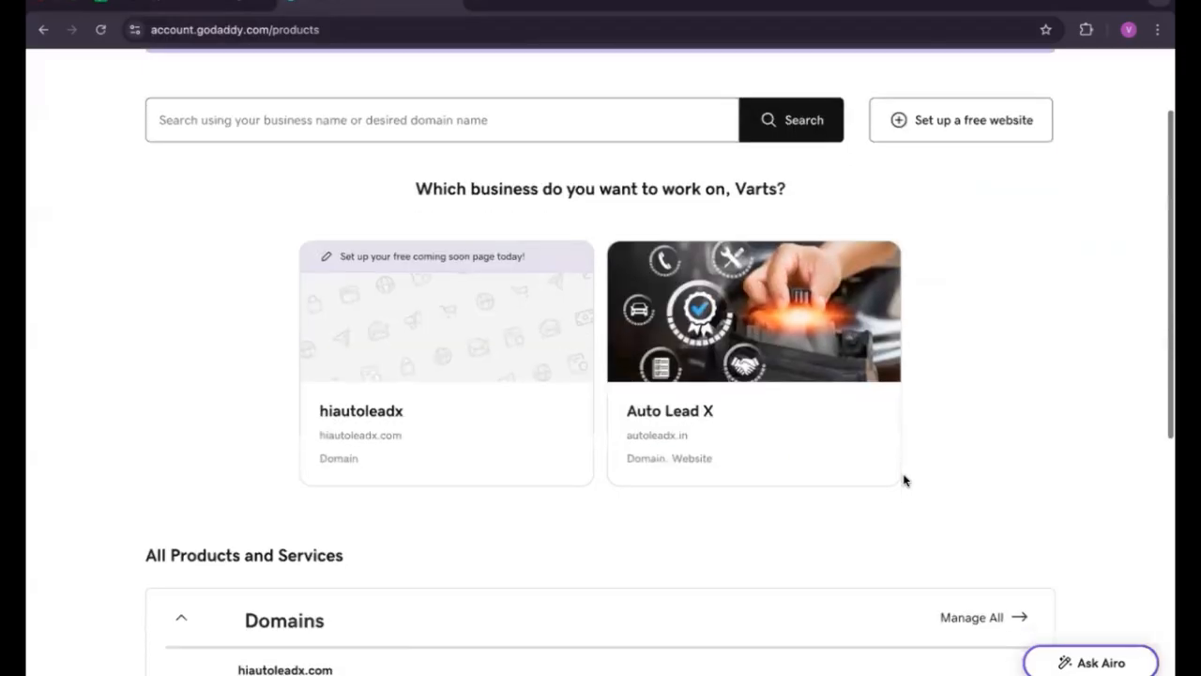
{"action": "scroll", "coordinate": [905, 481], "scroll_direction": "down", "scroll_amount": 4}
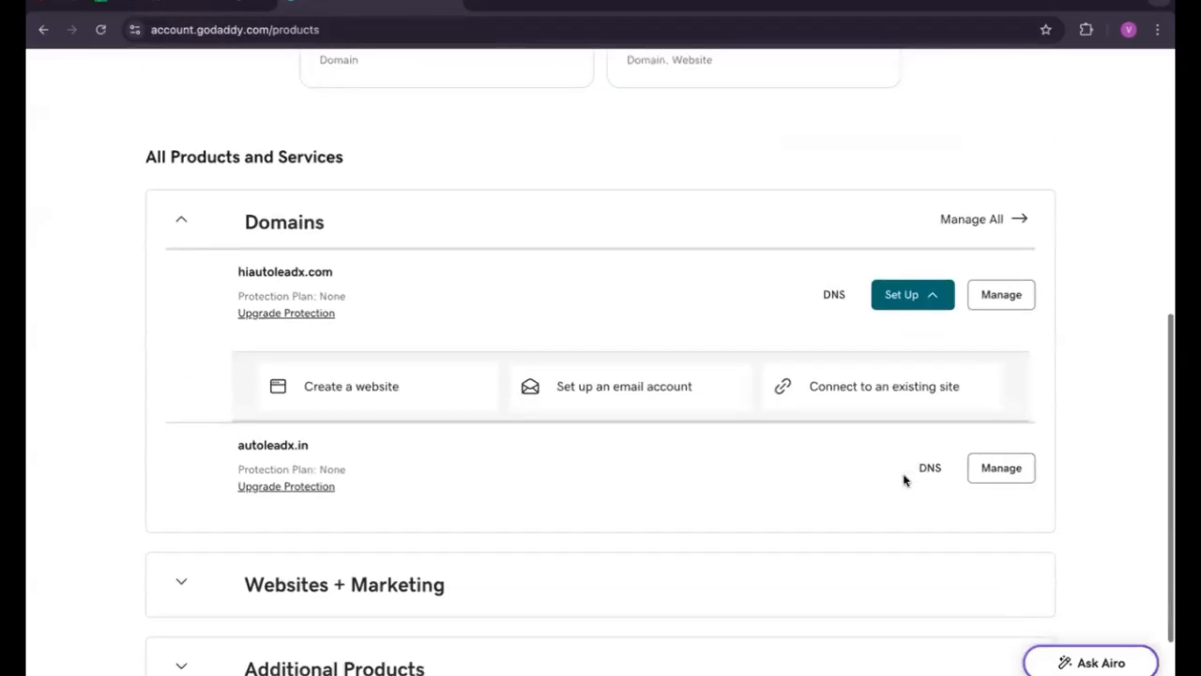
{"action": "scroll", "coordinate": [903, 479], "scroll_direction": "down", "scroll_amount": 2}
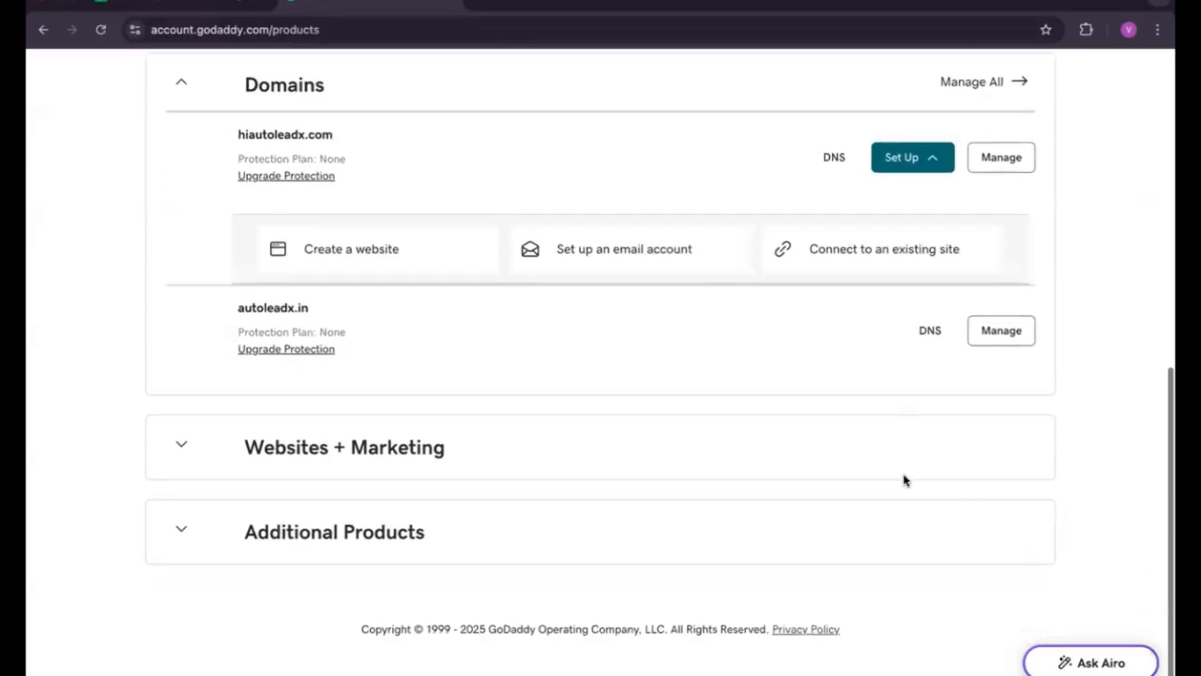
{"action": "scroll", "coordinate": [715, 574], "scroll_direction": "down", "scroll_amount": 1}
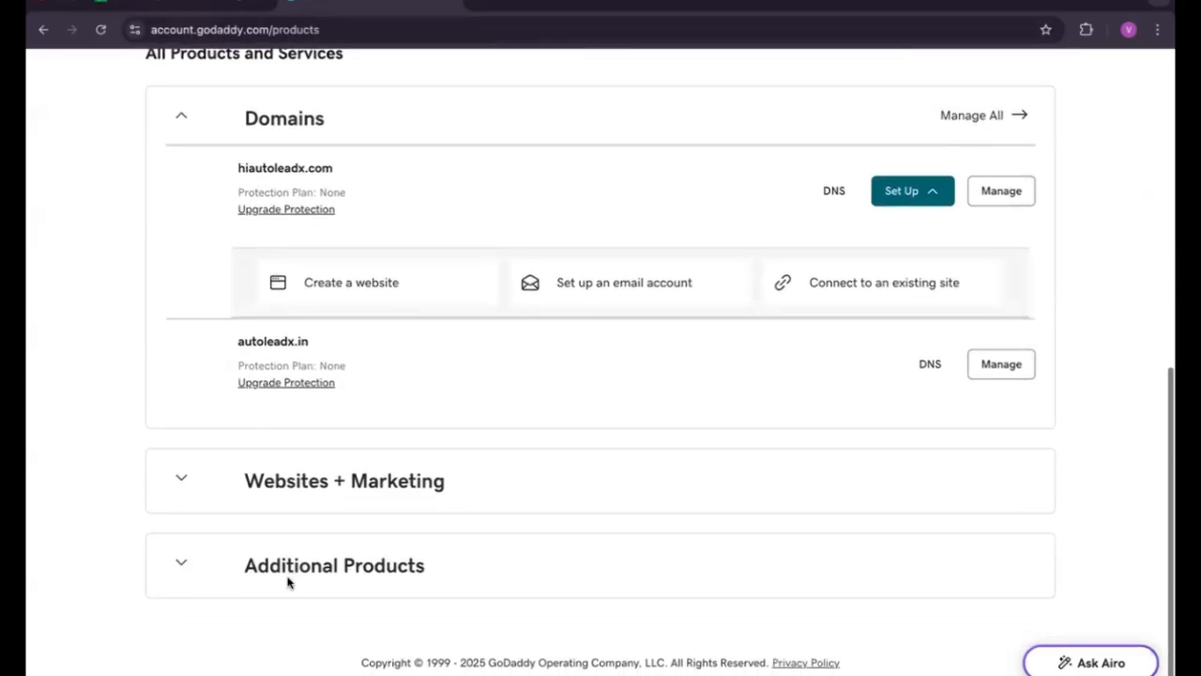
{"action": "scroll", "coordinate": [287, 581], "scroll_direction": "up", "scroll_amount": 1}
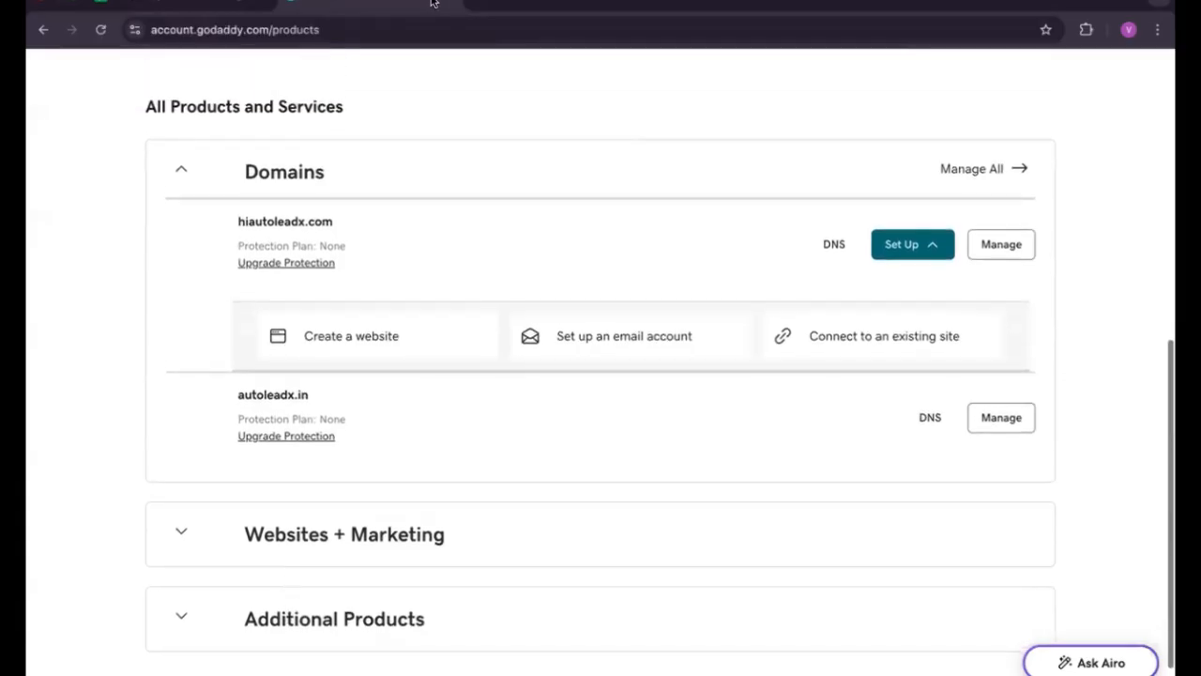
- Open Gmail's Primary inbox from a new tab's Gmail link
{"action": "left_click", "coordinate": [480, 3]}
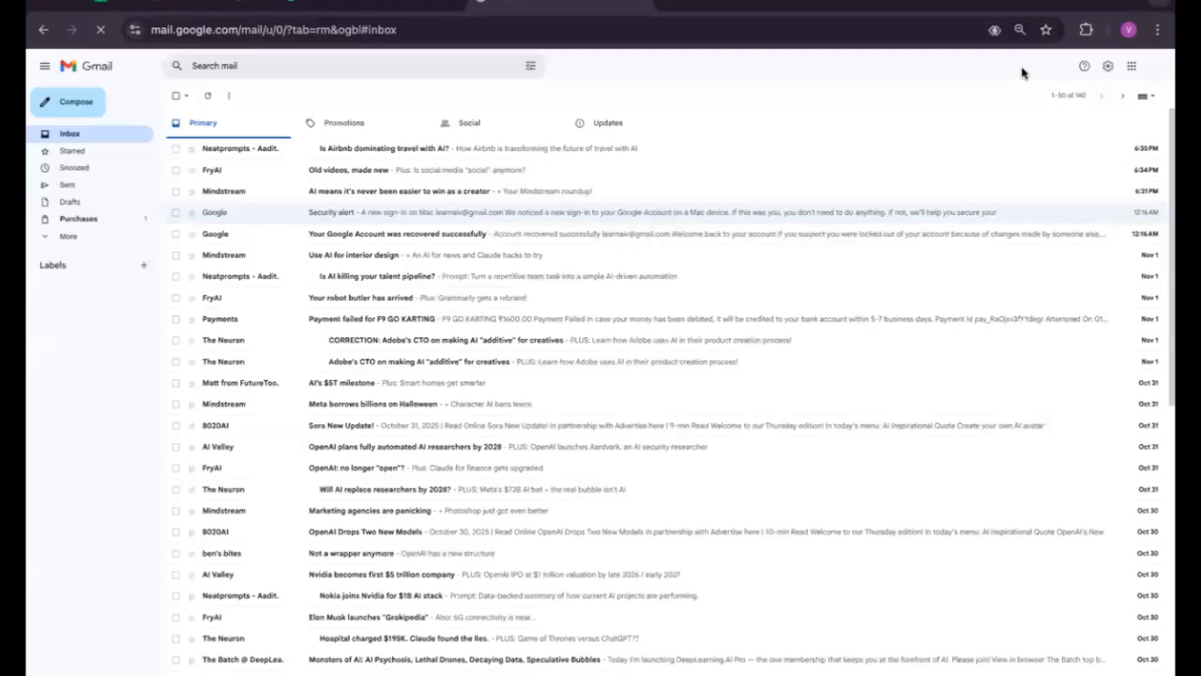
{"action": "scroll", "coordinate": [537, 183], "scroll_direction": "down", "scroll_amount": 1}
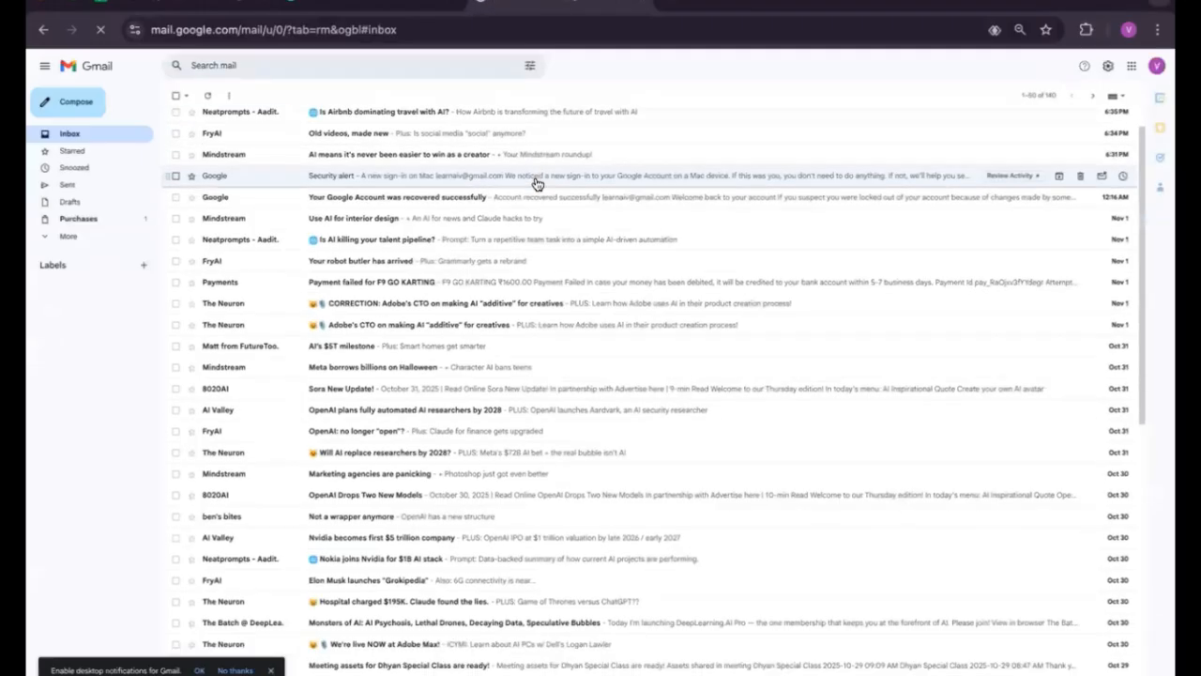
{"action": "scroll", "coordinate": [537, 183], "scroll_direction": "up", "scroll_amount": 1}
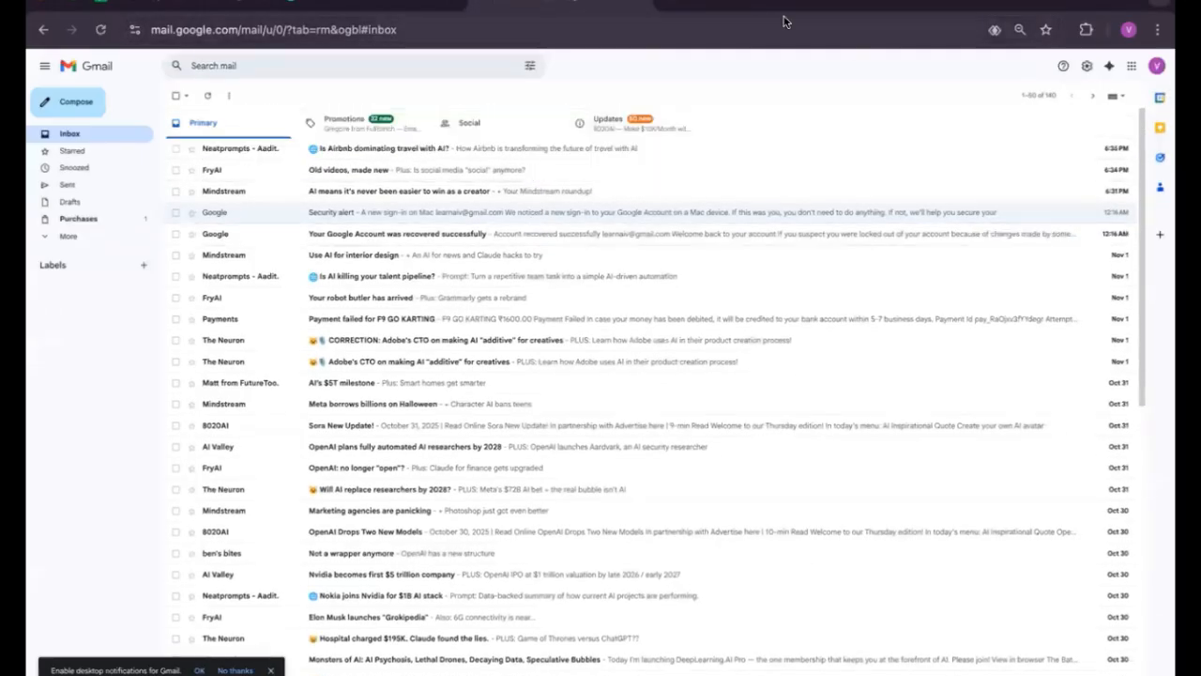
- Back on the My Products tab, wait out the unresponsive page until hiautoleadx.com's setup options show
{"action": "left_click", "coordinate": [645, 5]}
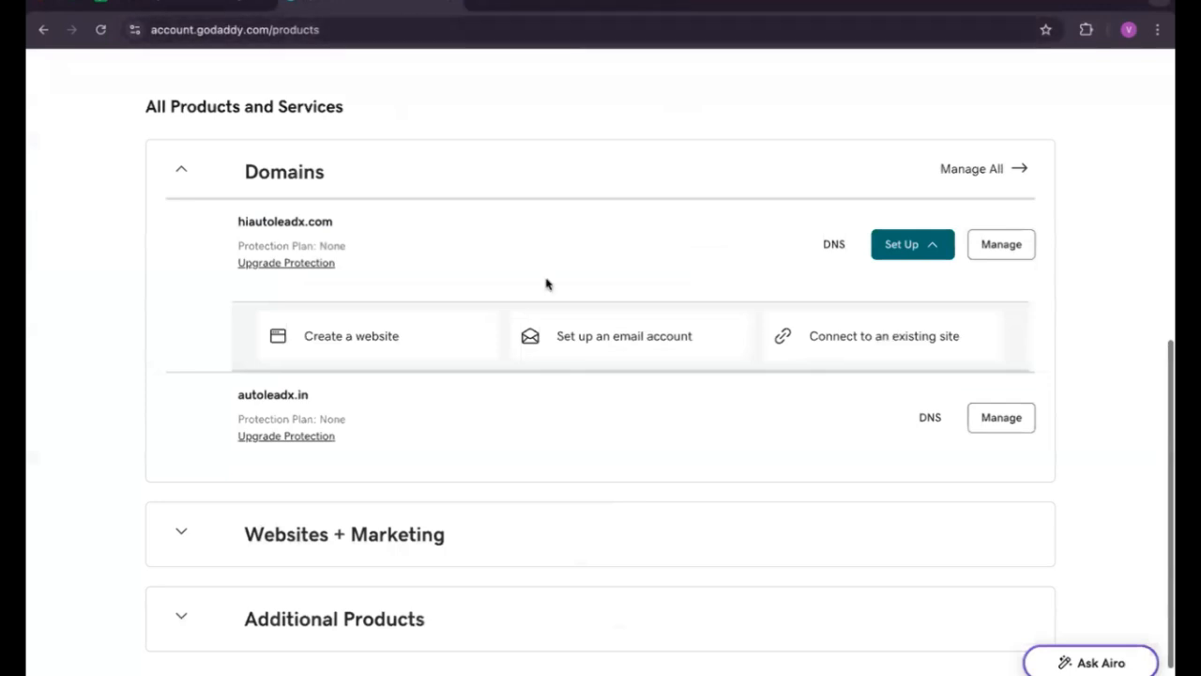
{"action": "scroll", "coordinate": [547, 284], "scroll_direction": "up", "scroll_amount": 1}
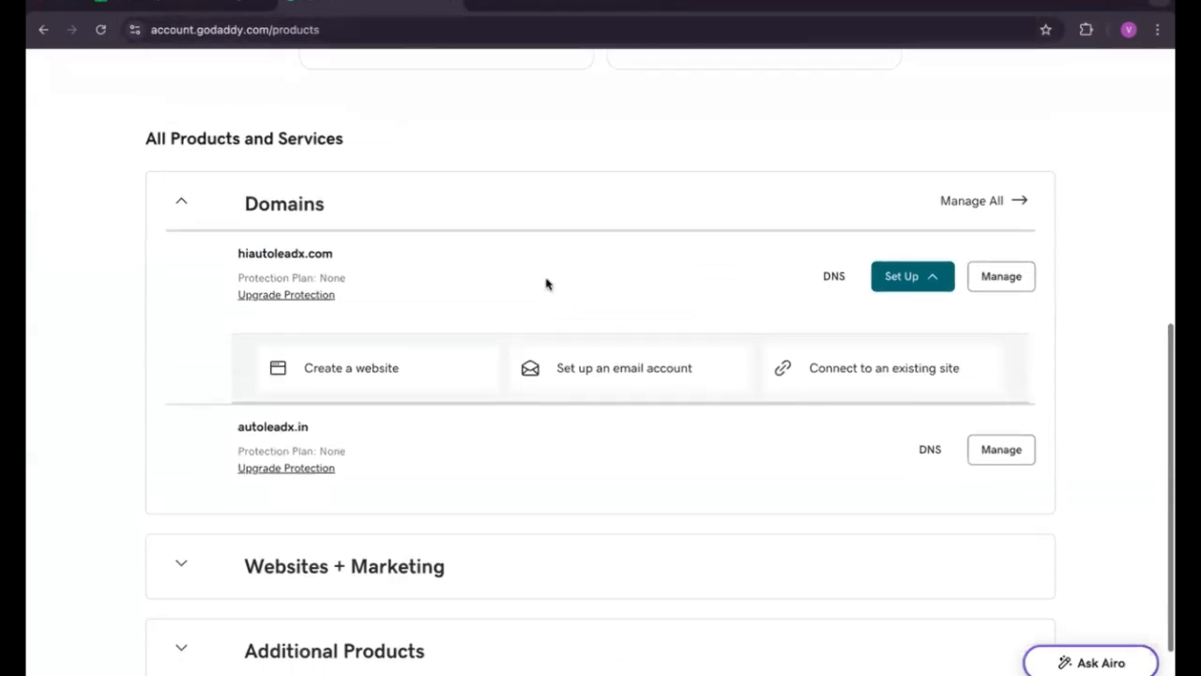
{"action": "scroll", "coordinate": [547, 285], "scroll_direction": "up", "scroll_amount": 6}
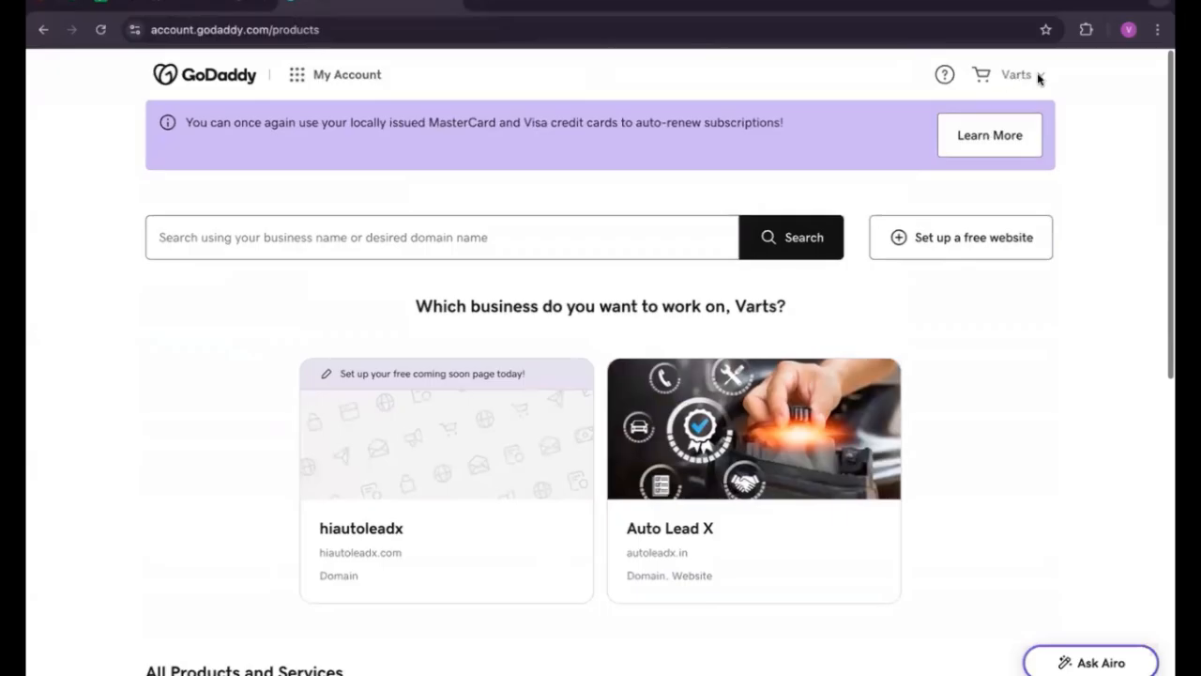
{"action": "scroll", "coordinate": [882, 125], "scroll_direction": "down", "scroll_amount": 10}
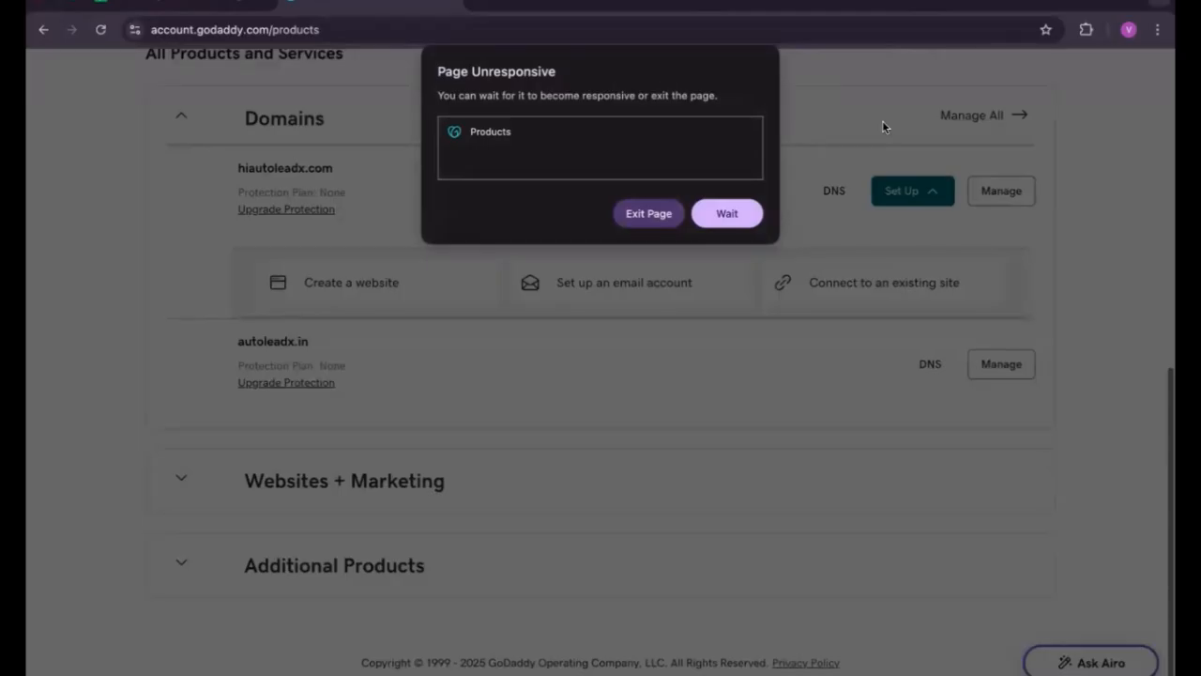
{"action": "left_click", "coordinate": [725, 214]}
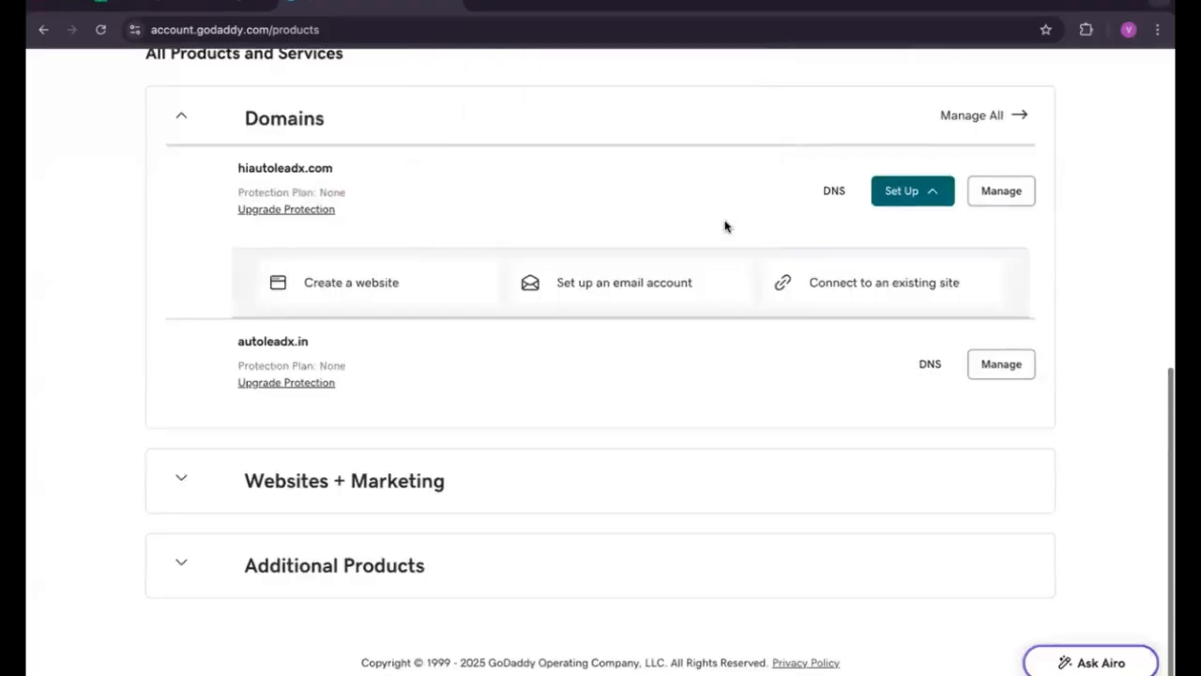
{"action": "scroll", "coordinate": [726, 226], "scroll_direction": "up", "scroll_amount": 5}
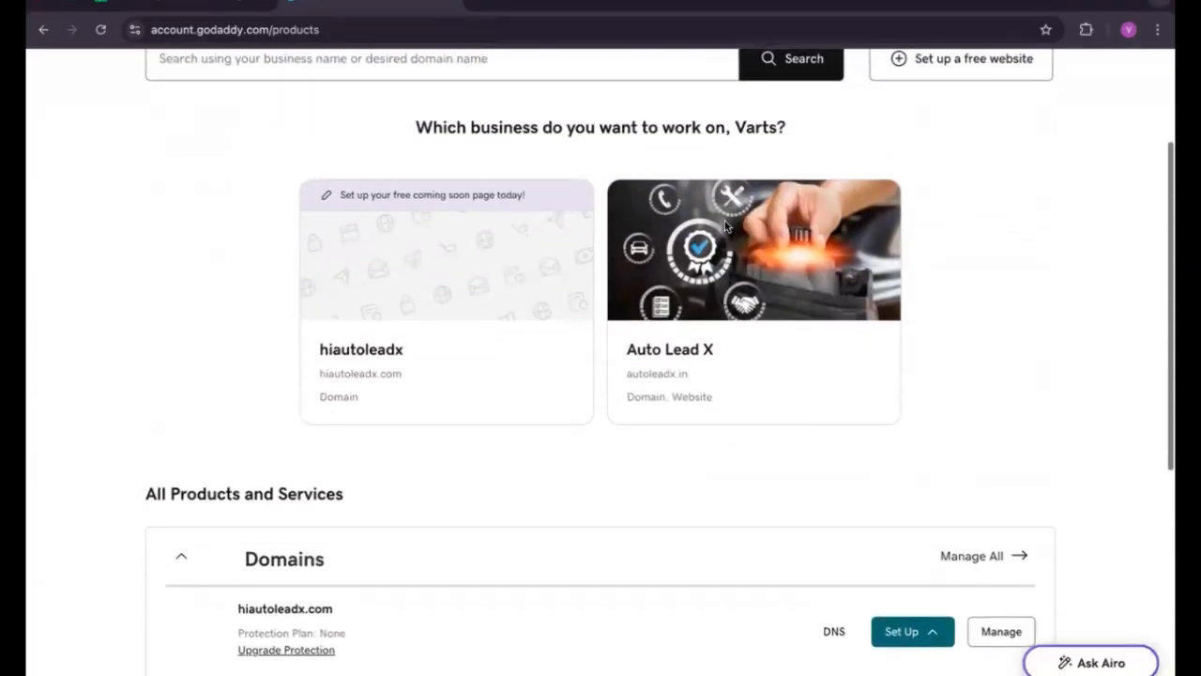
- In the Google Admin window's new tab, search 'goda' and open GoDaddy's India home page
{"action": "key", "text": "ctrl+Left"}
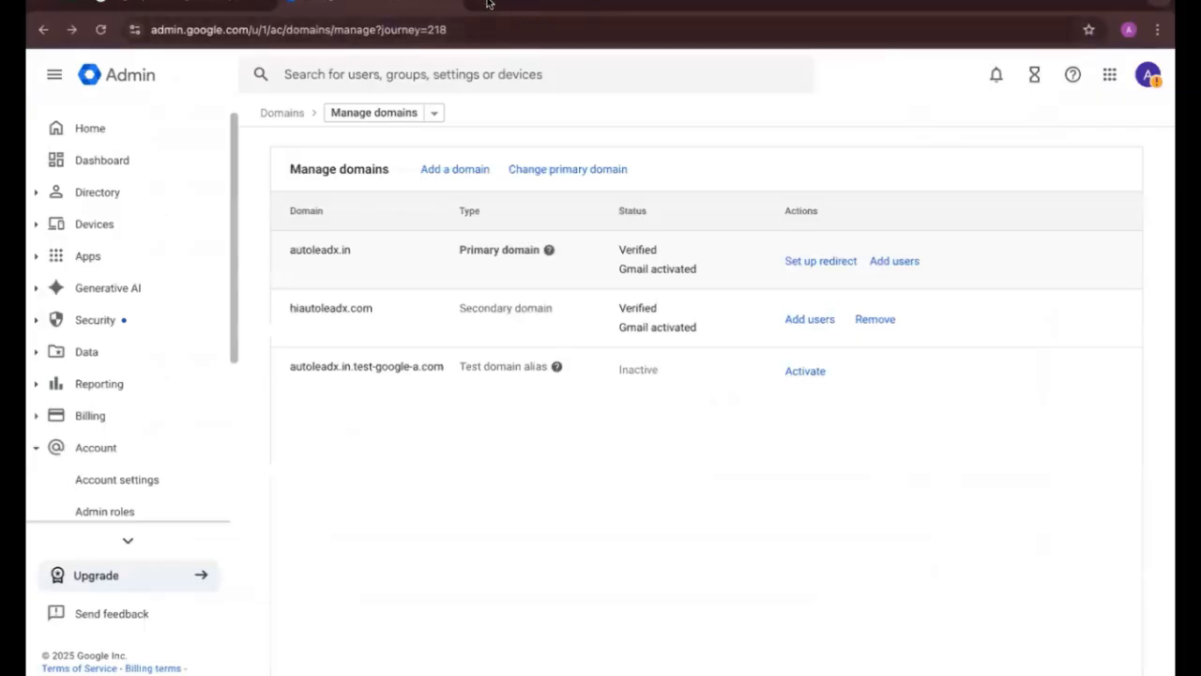
{"action": "left_click", "coordinate": [488, 4]}
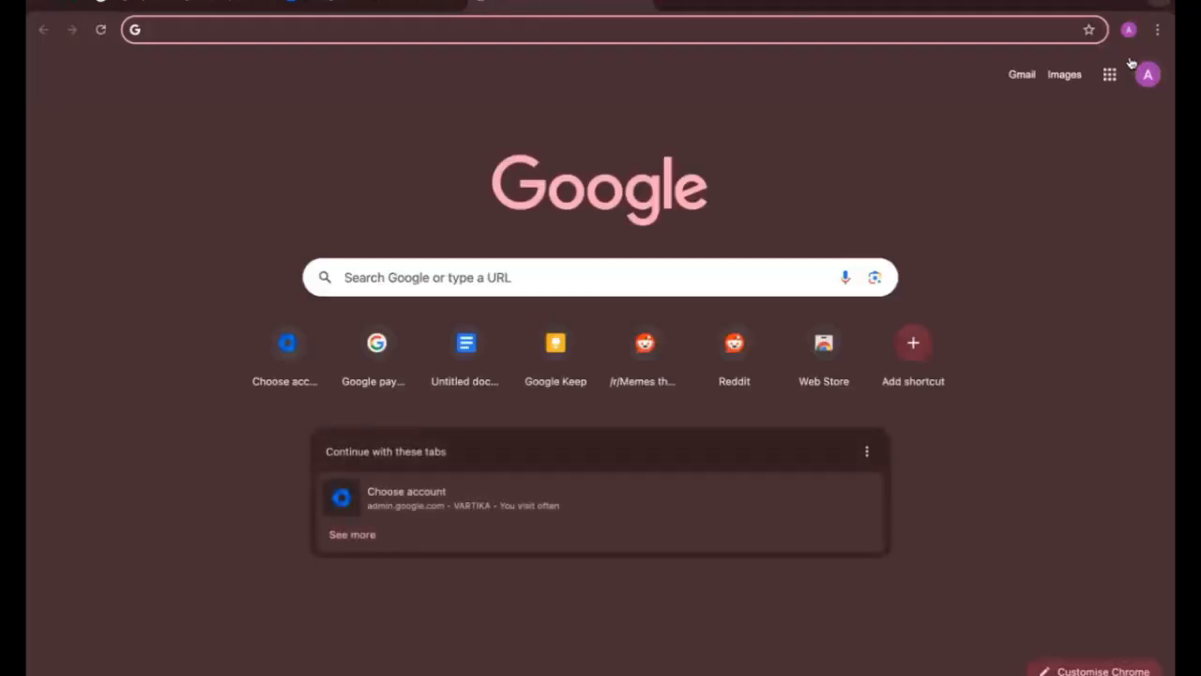
{"action": "left_click", "coordinate": [1148, 80]}
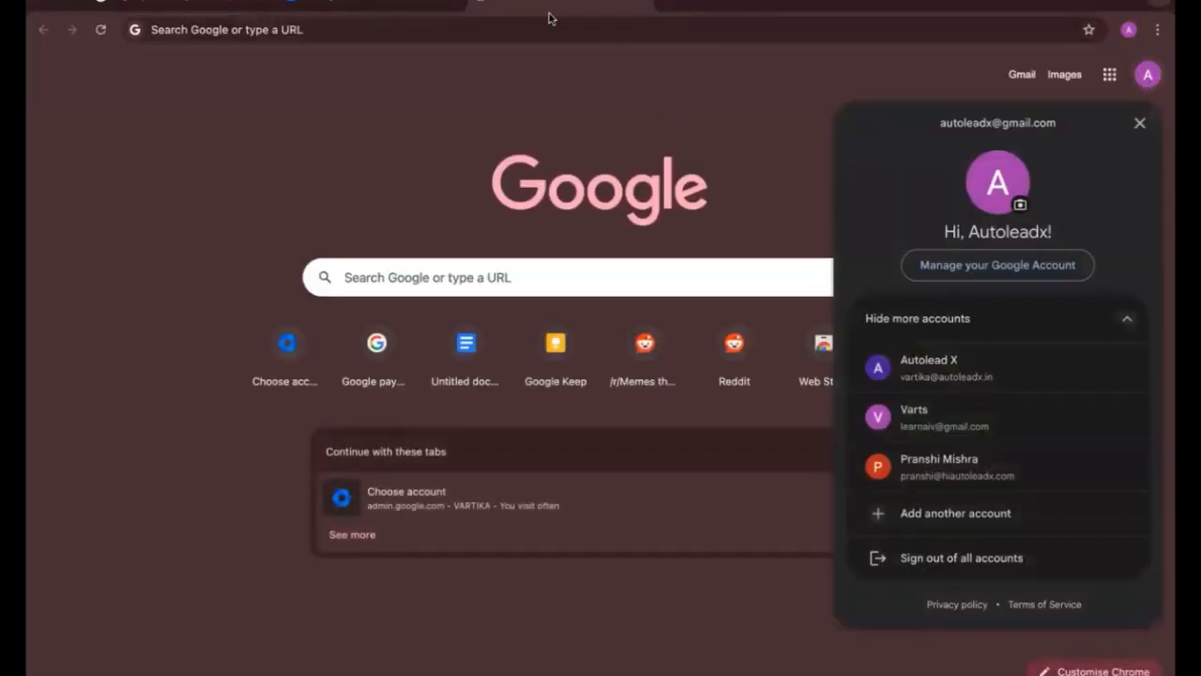
{"action": "left_click", "coordinate": [552, 22]}
{"action": "type", "text": "godaddy"}
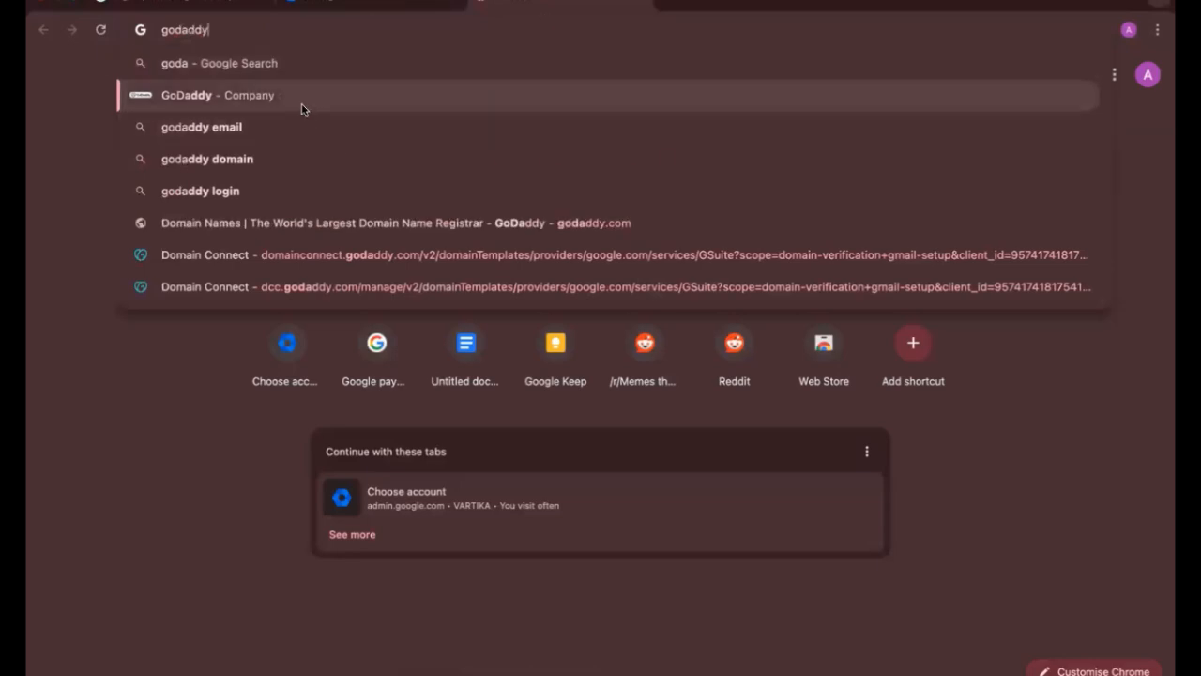
{"action": "left_click", "coordinate": [303, 103]}
{"action": "left_click", "coordinate": [226, 227]}
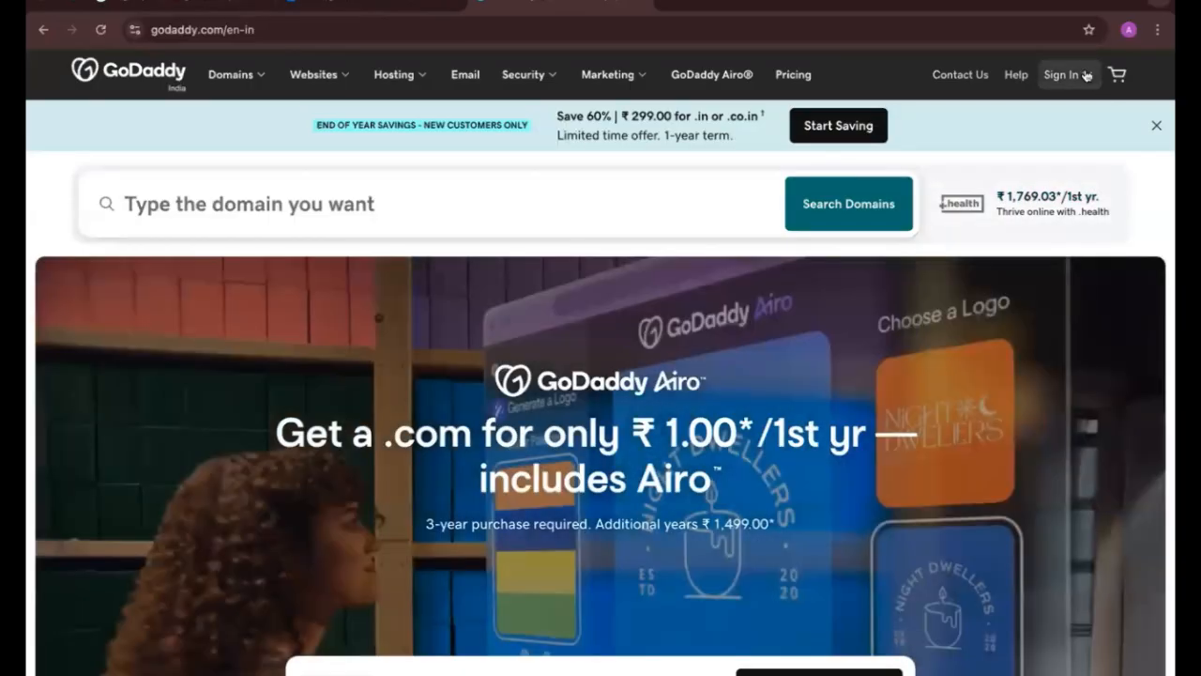
- Sign in to GoDaddy with the Google account, landing on My Products listing autoxlead.com
{"action": "left_click", "coordinate": [1086, 75]}
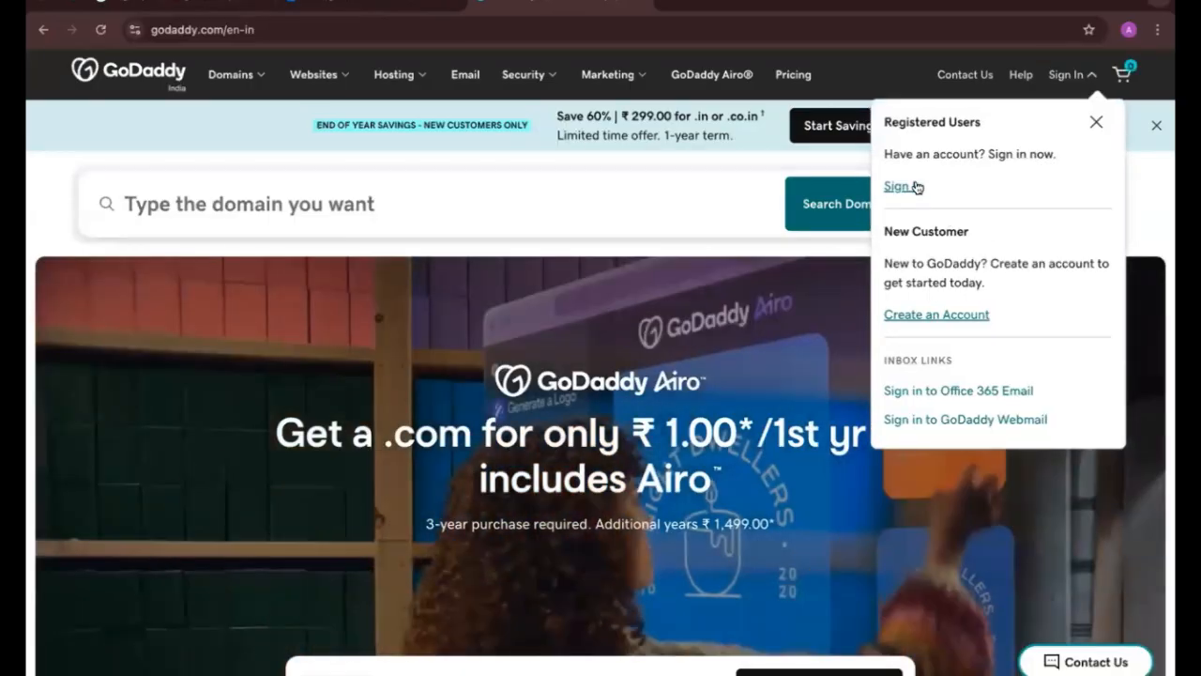
{"action": "left_click", "coordinate": [922, 188]}
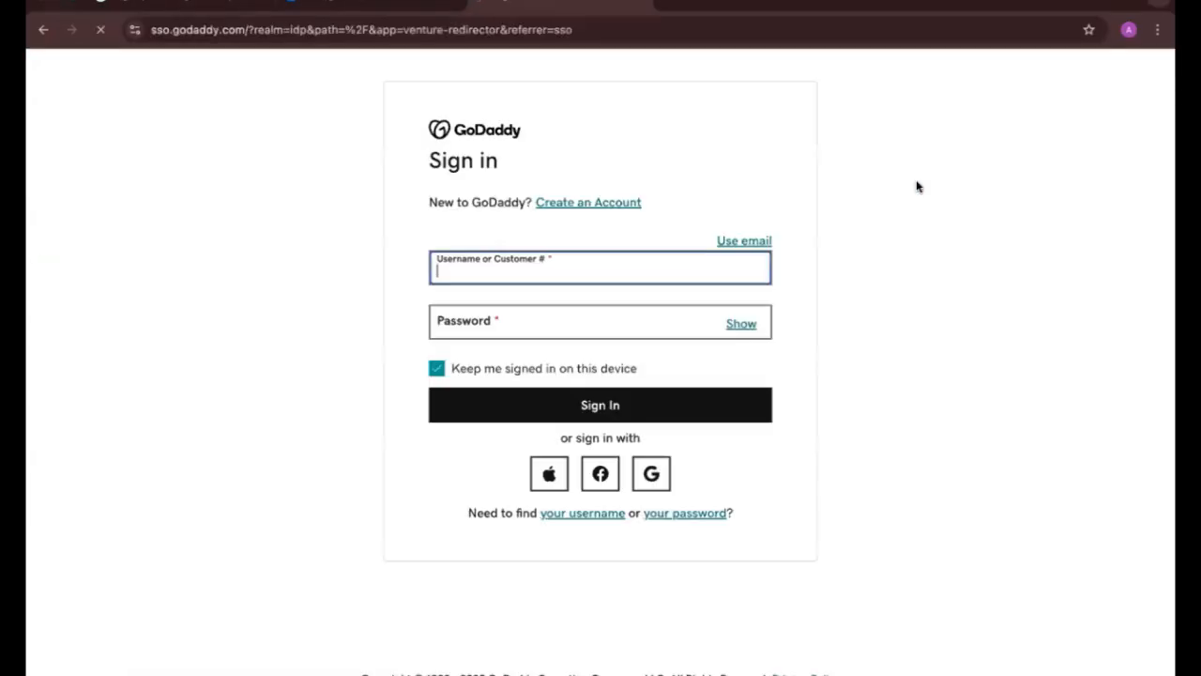
{"action": "left_click", "coordinate": [652, 474]}
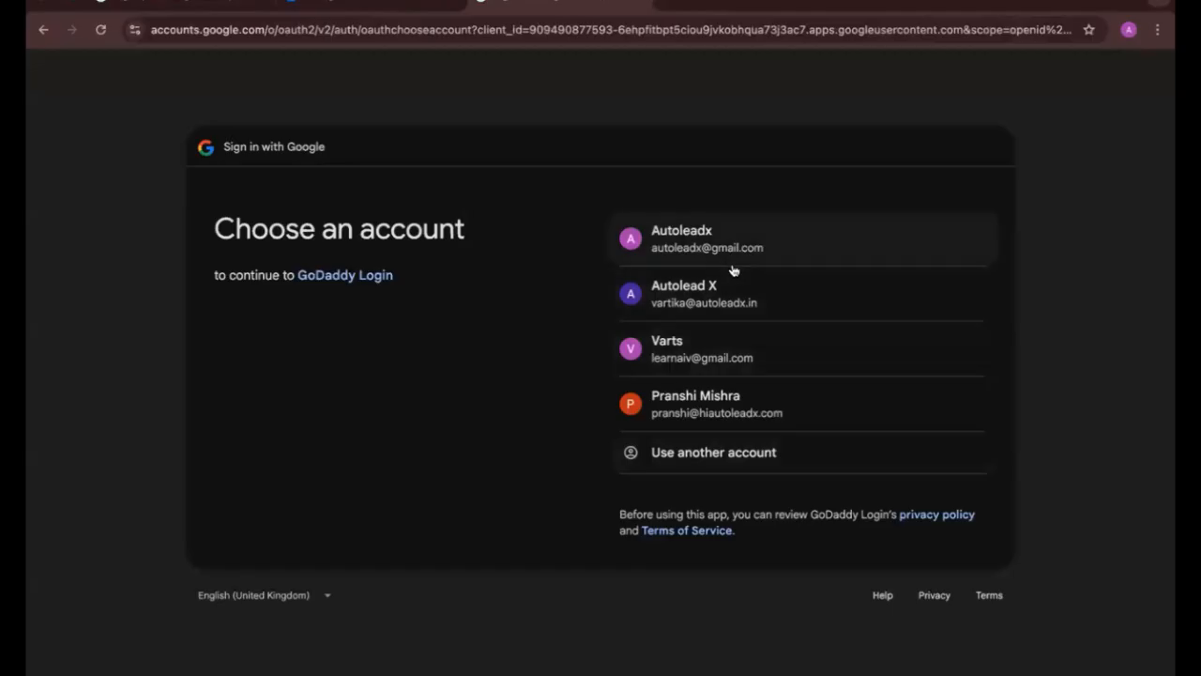
{"action": "left_click", "coordinate": [705, 350]}
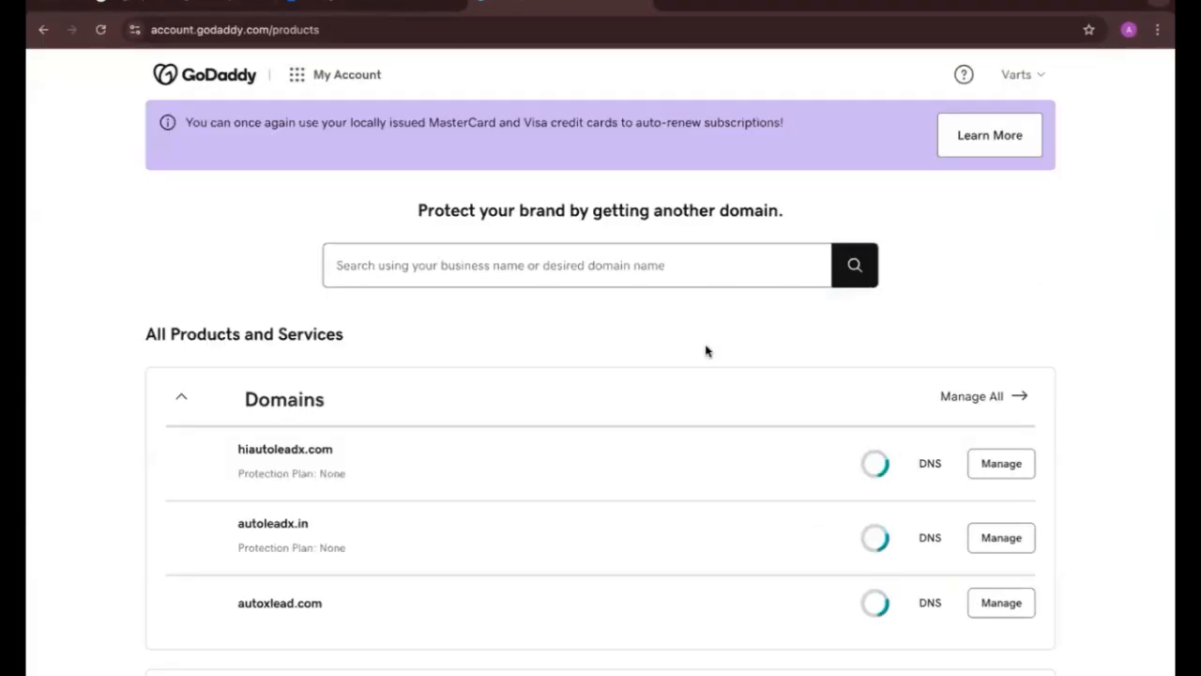
- Select and copy autoxlead.com from the Domains list on GoDaddy's My Products page
{"action": "scroll", "coordinate": [705, 348], "scroll_direction": "down", "scroll_amount": 5}
{"action": "scroll", "coordinate": [311, 509], "scroll_direction": "down", "scroll_amount": 1}
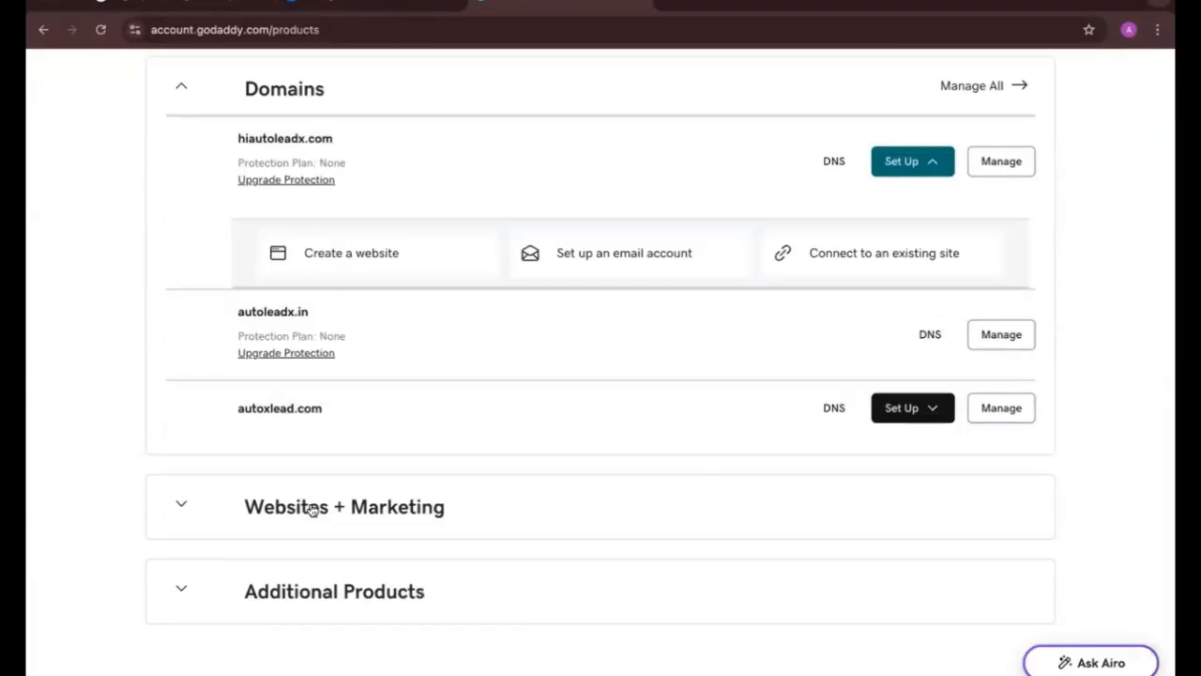
{"action": "scroll", "coordinate": [312, 510], "scroll_direction": "up", "scroll_amount": 1}
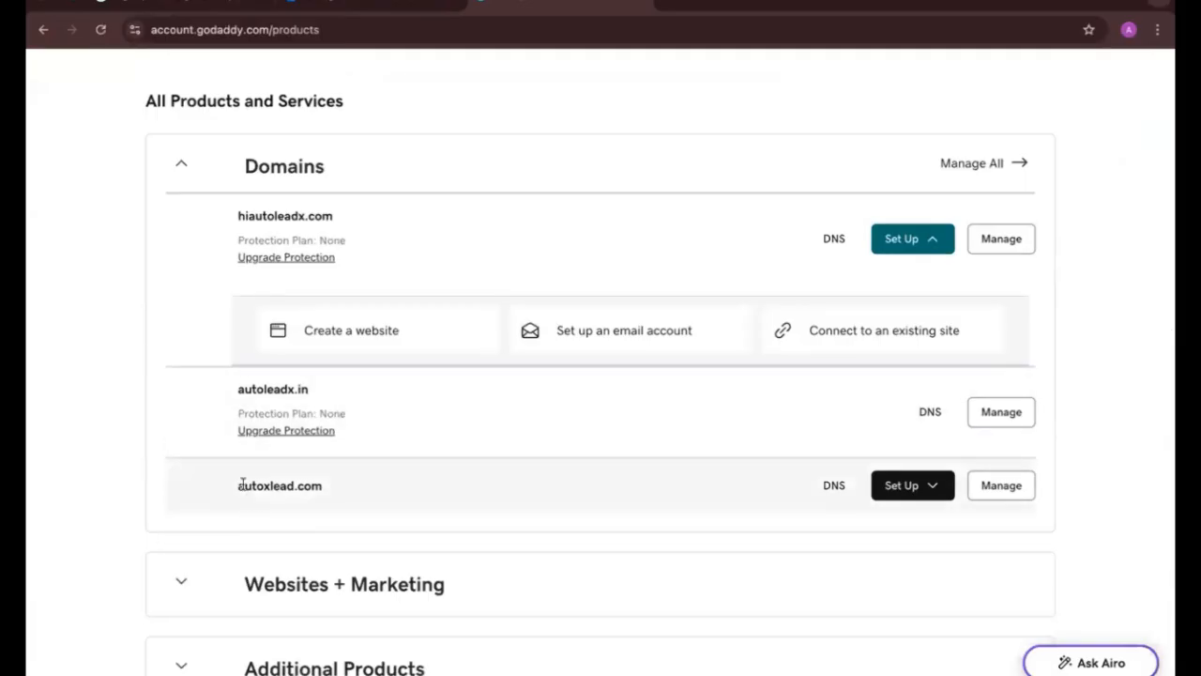
{"action": "left_click_drag", "start_coordinate": [239, 486], "coordinate": [317, 484]}
{"action": "key", "text": "ctrl+c"}
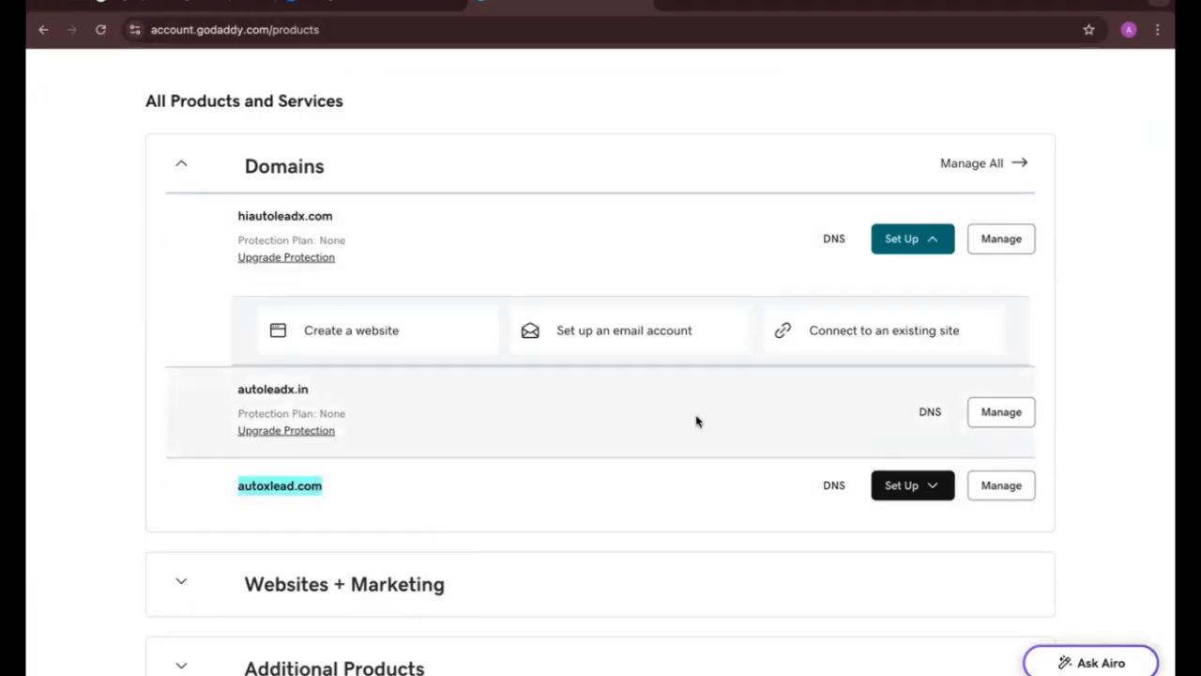
{"action": "left_click", "coordinate": [47, 506]}
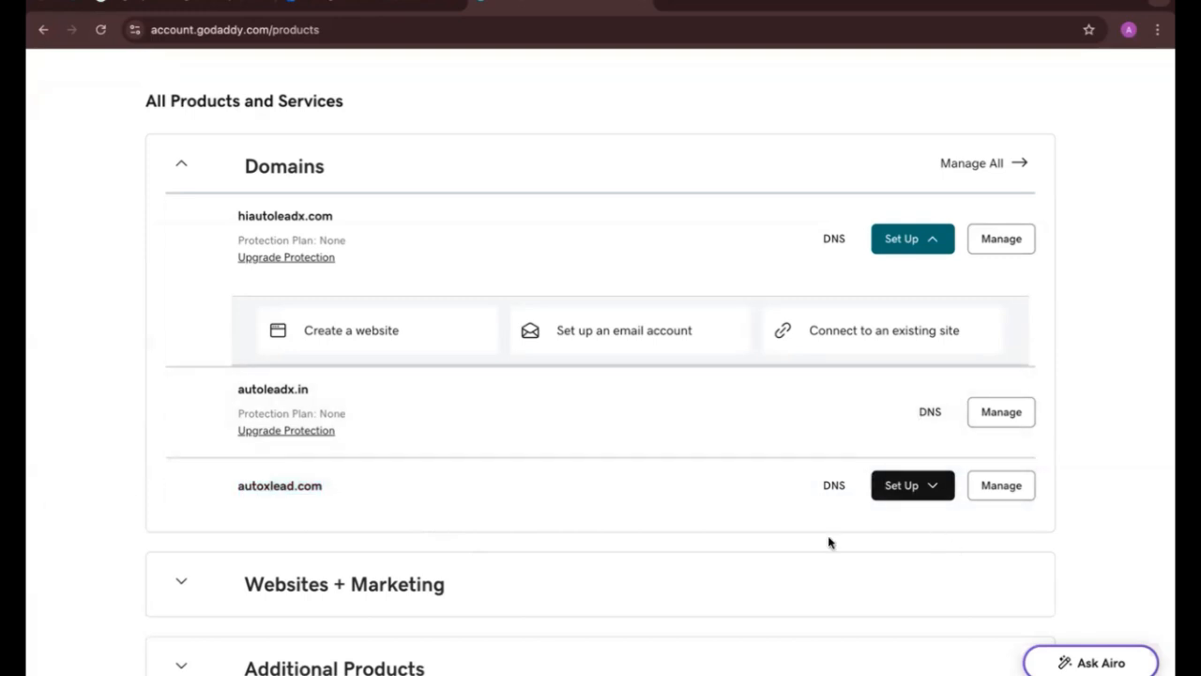
{"action": "scroll", "coordinate": [810, 582], "scroll_direction": "down", "scroll_amount": 1}
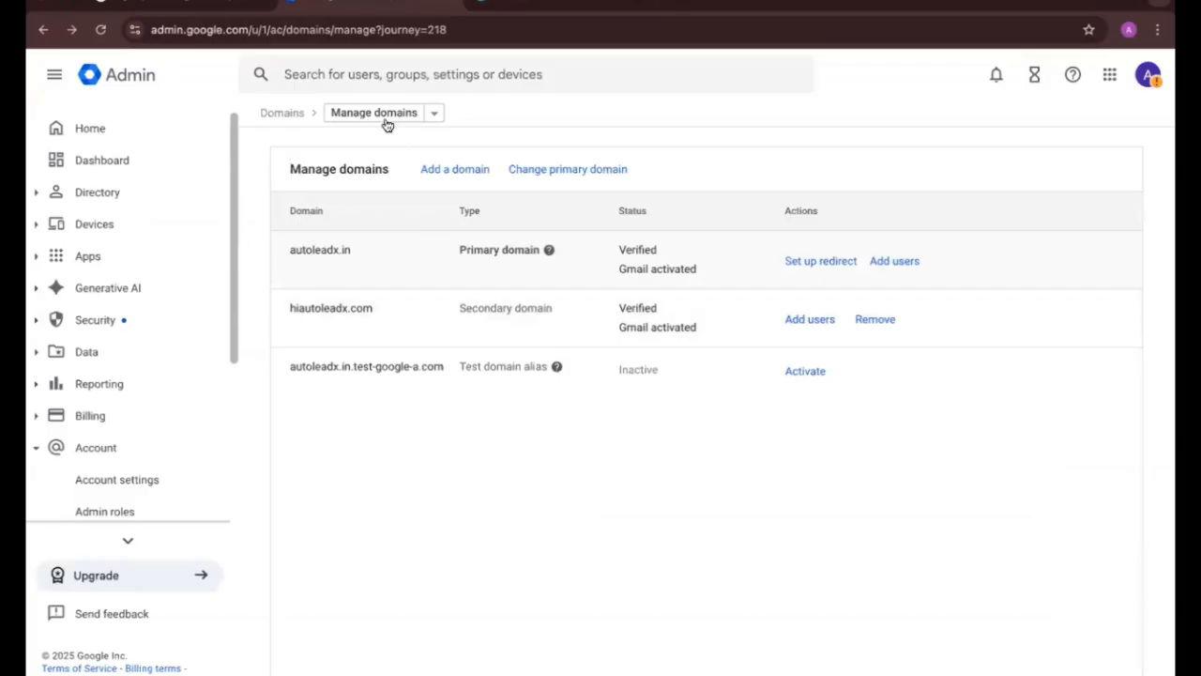
- Paste autoxlead.com as a new Secondary domain in Google Admin's Manage domains and submit it
{"action": "left_click", "coordinate": [385, 123]}
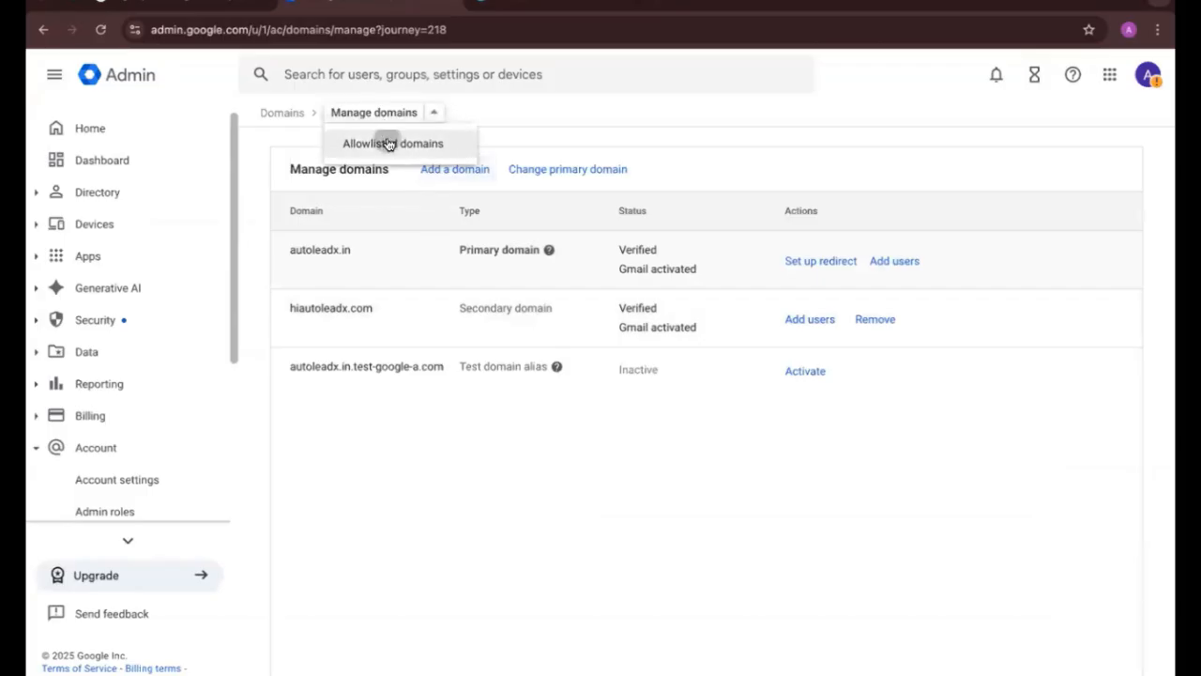
{"action": "left_click", "coordinate": [469, 531]}
{"action": "left_click", "coordinate": [448, 163]}
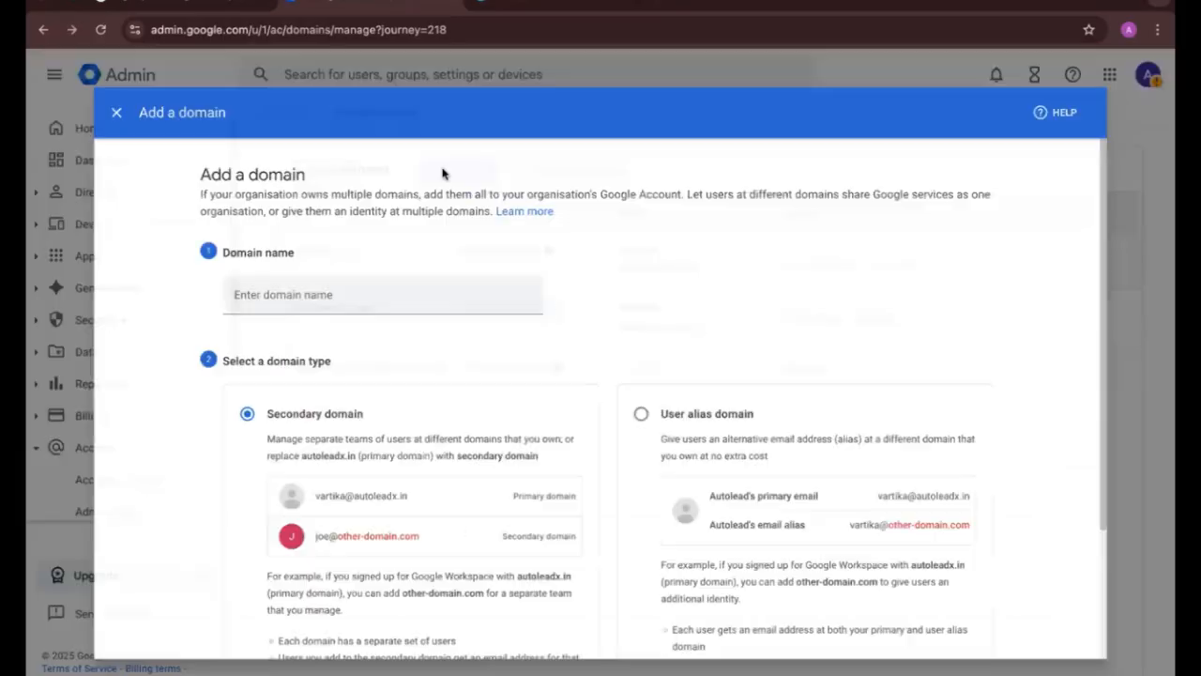
{"action": "left_click", "coordinate": [296, 290]}
{"action": "key", "text": "ctrl+v"}
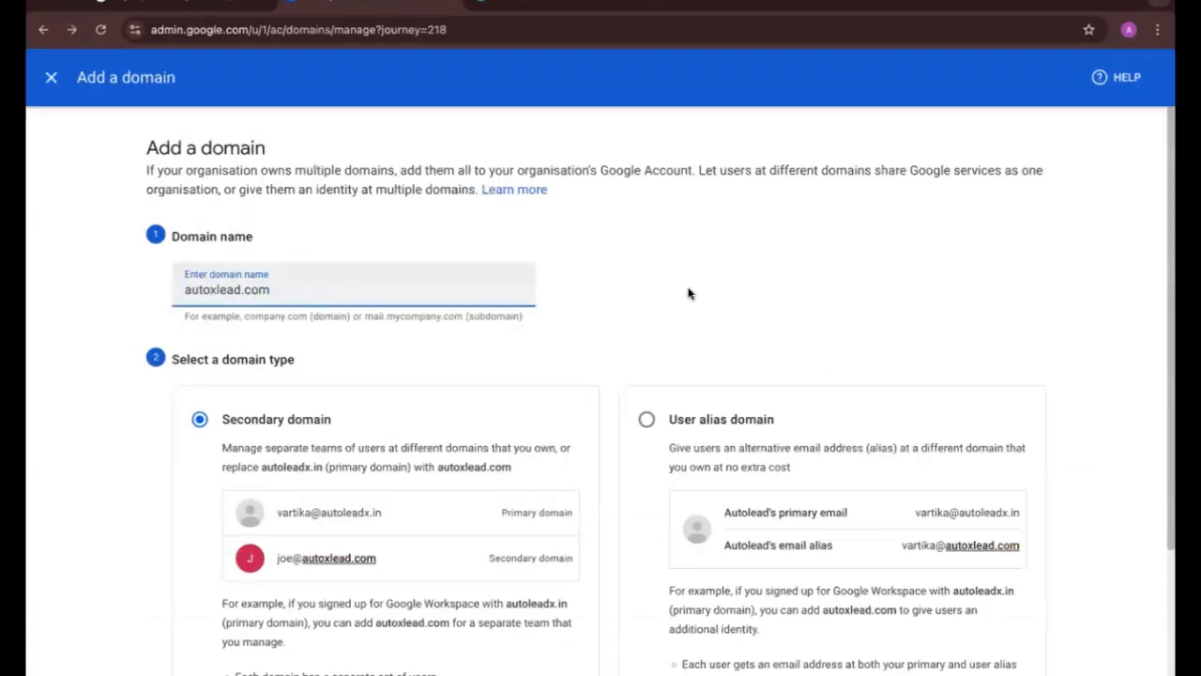
{"action": "scroll", "coordinate": [688, 294], "scroll_direction": "down", "scroll_amount": 2}
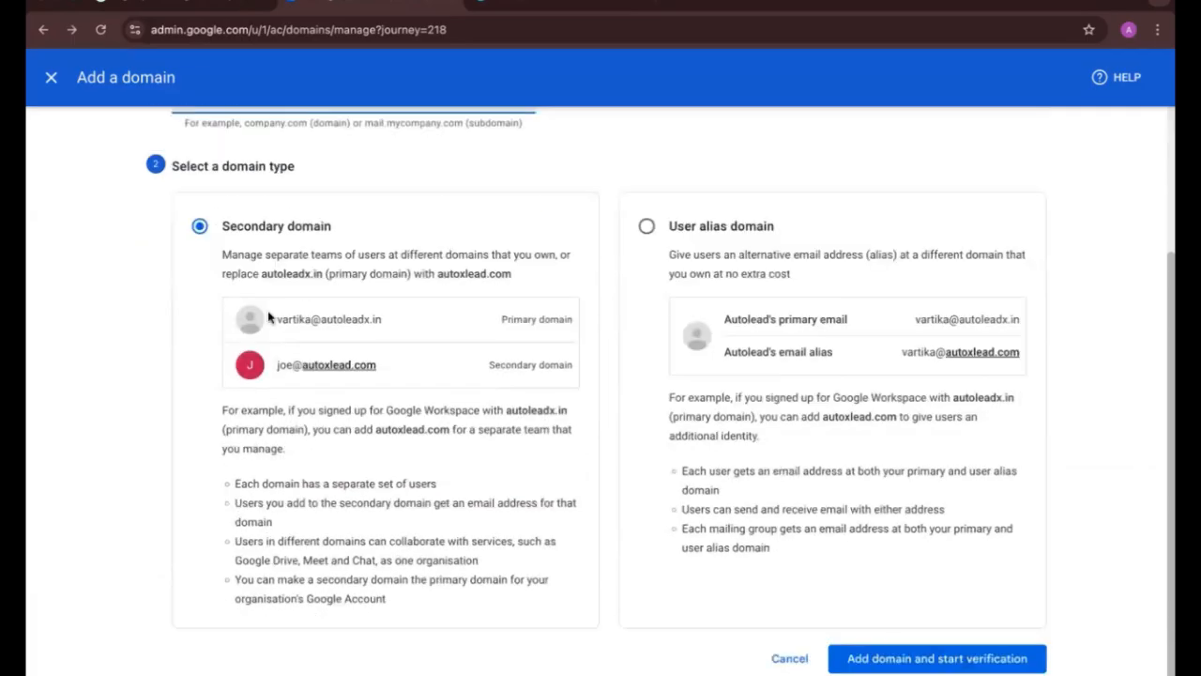
{"action": "left_click", "coordinate": [976, 659]}
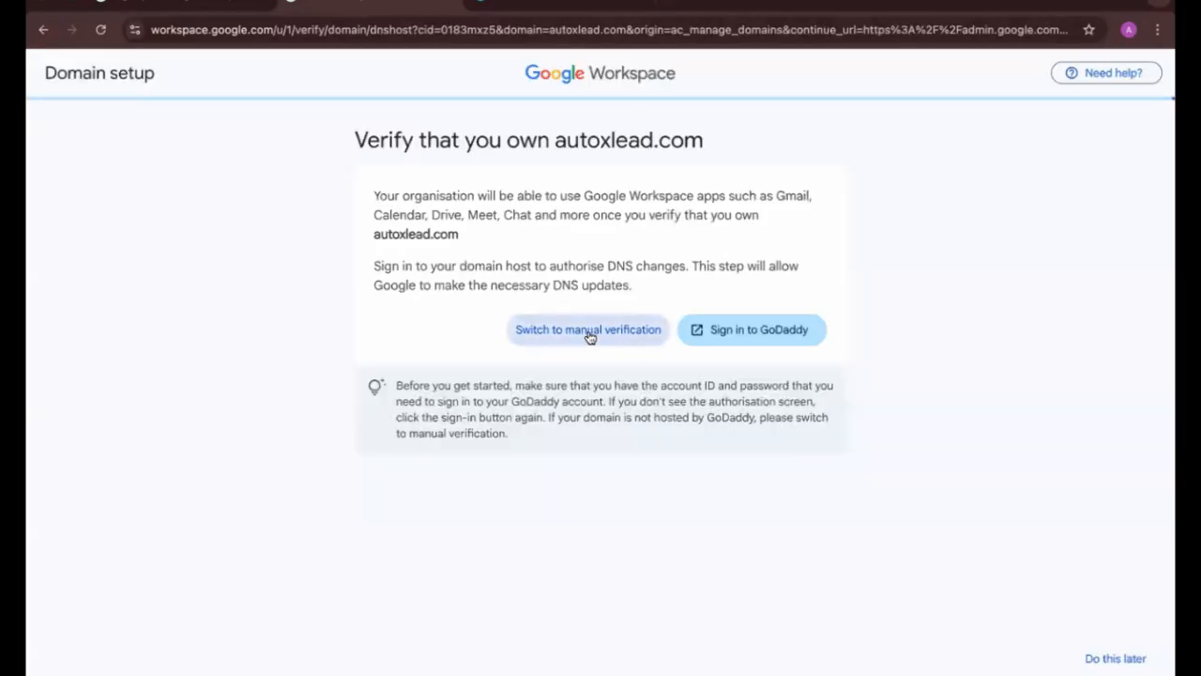
- Sign in via GoDaddy and connect Google Domain Verification and Gmail Setup for autoxlead.com
{"action": "left_click", "coordinate": [741, 330]}
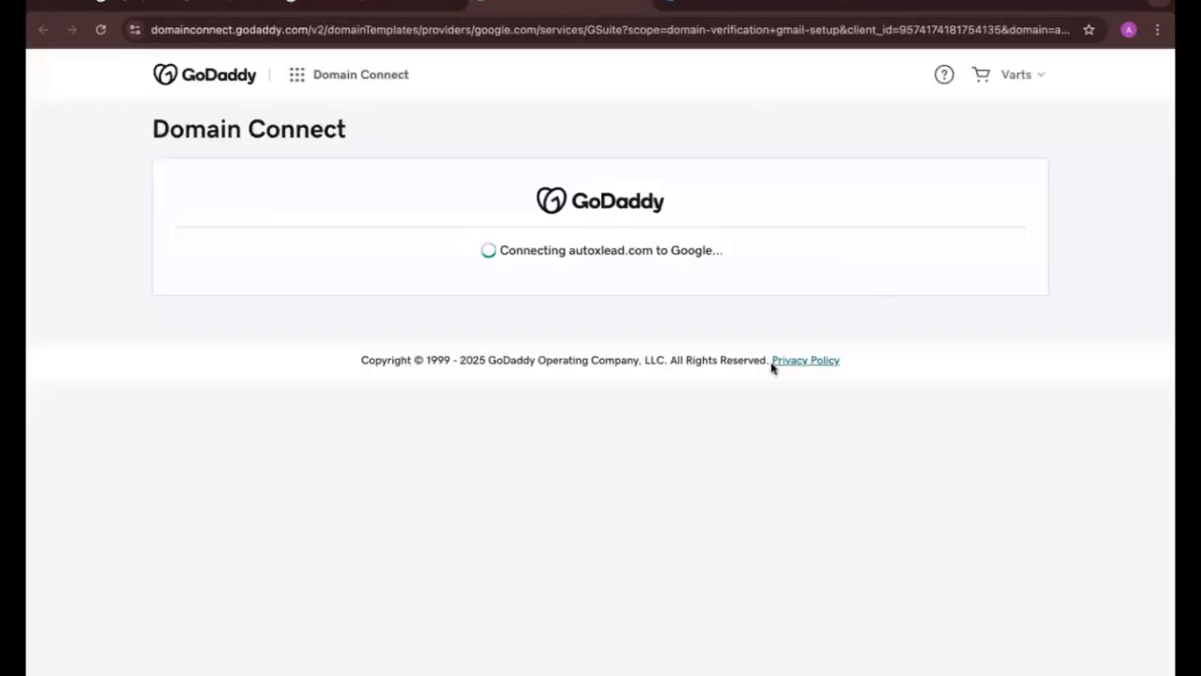
{"action": "left_click", "coordinate": [557, 310]}
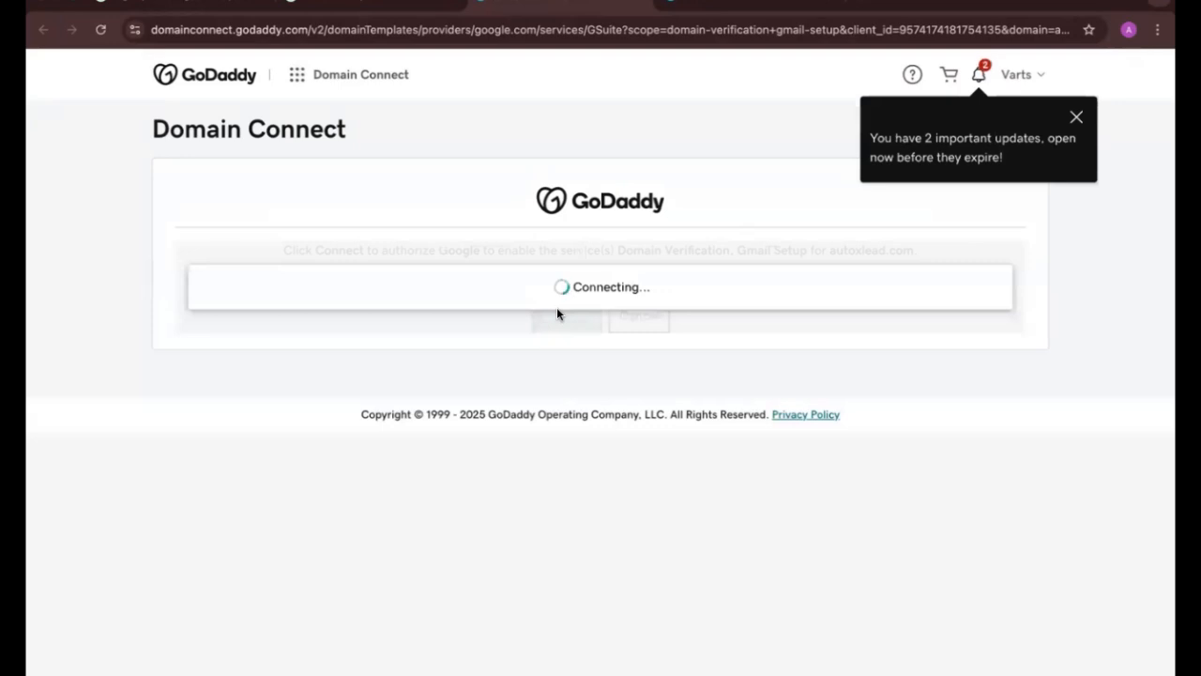
{"action": "left_click", "coordinate": [1077, 116]}
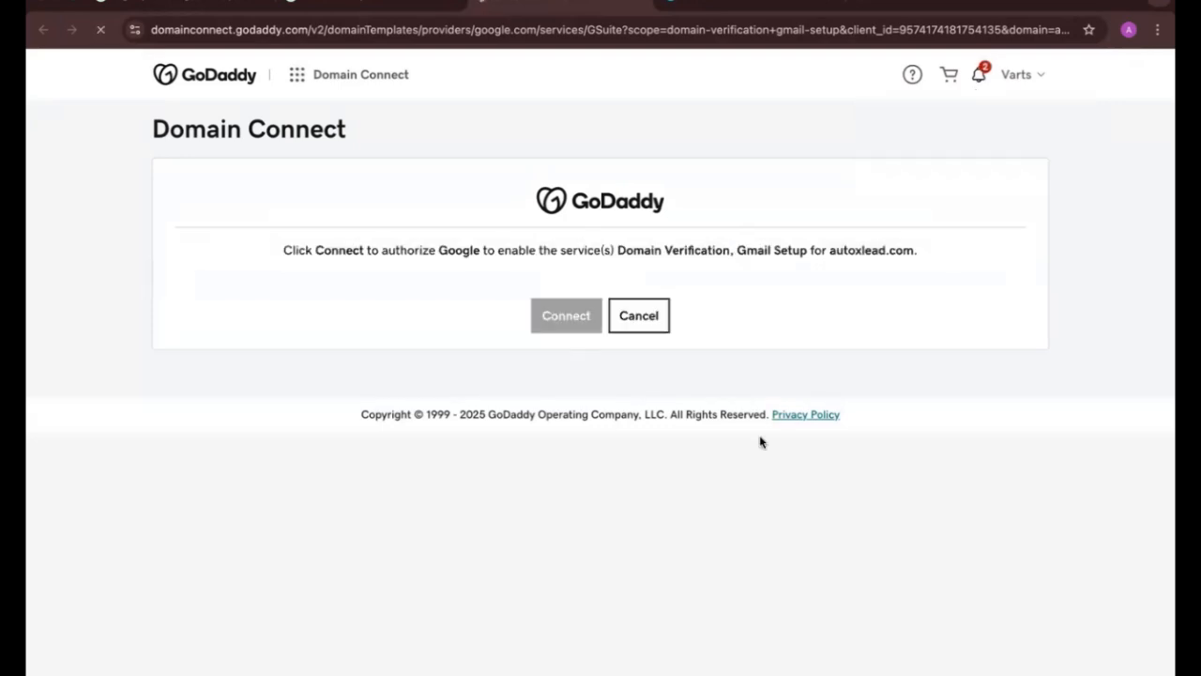
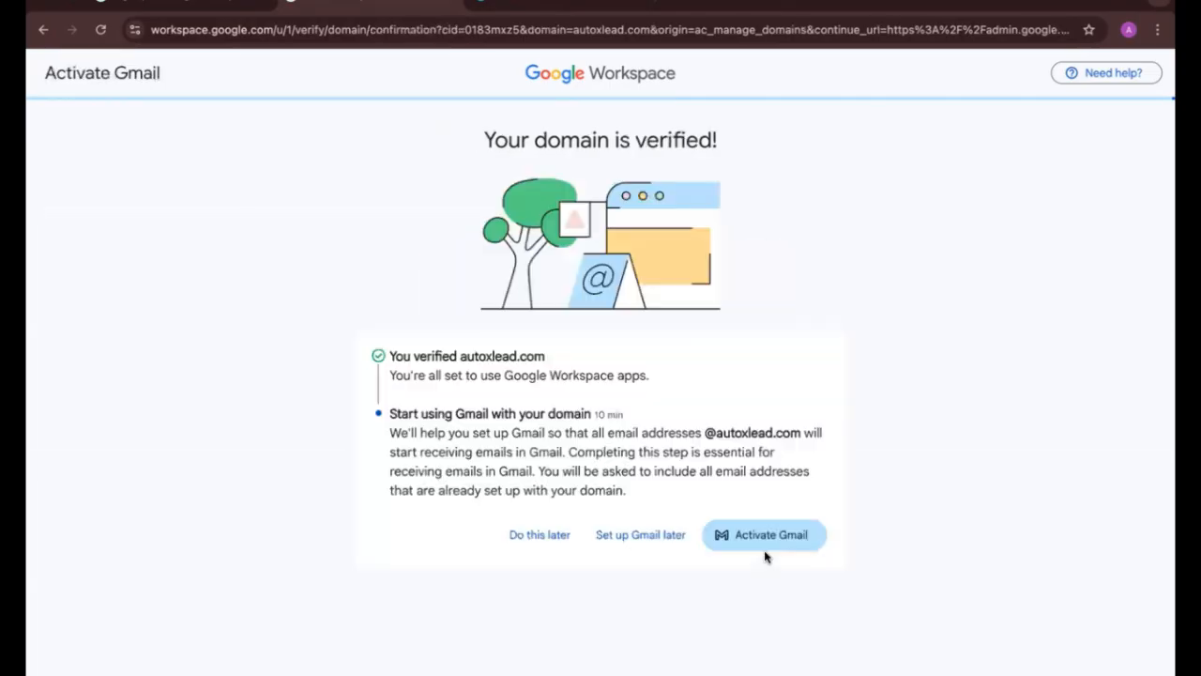
- Activate Gmail for autoxlead.com manually with GoDaddy as host to reveal the MX record (priority 1, SMTP.GOOGLE.COM)
{"action": "left_click", "coordinate": [765, 557]}
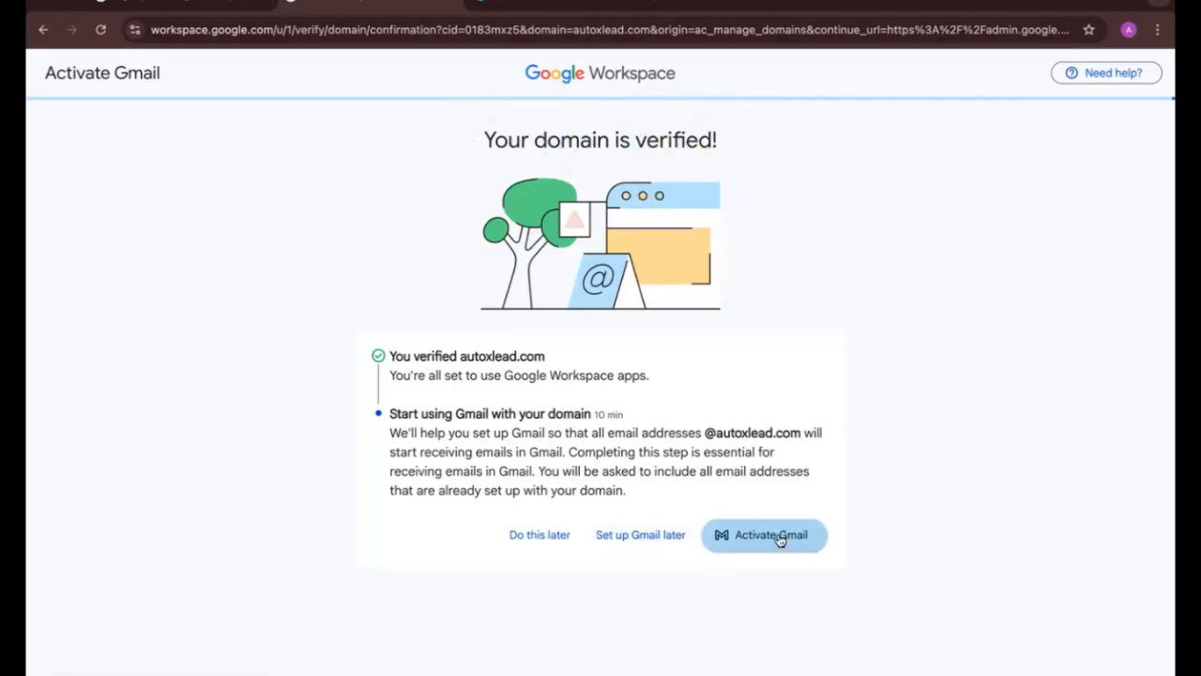
{"action": "left_click", "coordinate": [779, 540]}
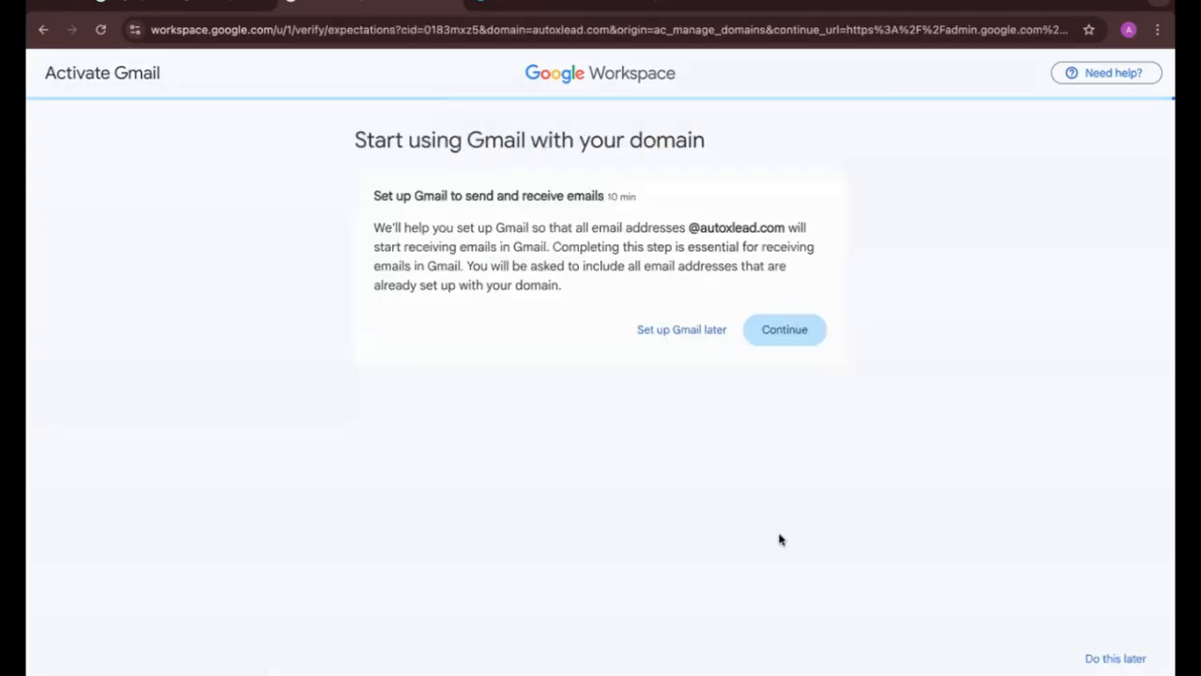
{"action": "left_click", "coordinate": [787, 338]}
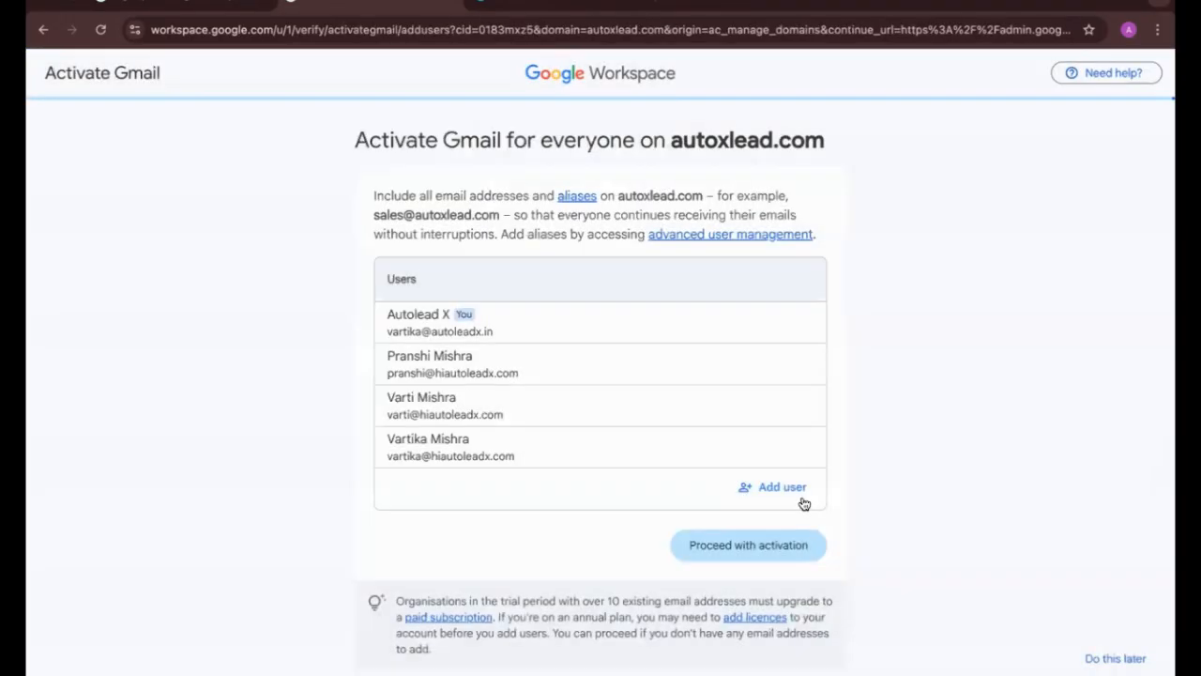
{"action": "left_click", "coordinate": [778, 553]}
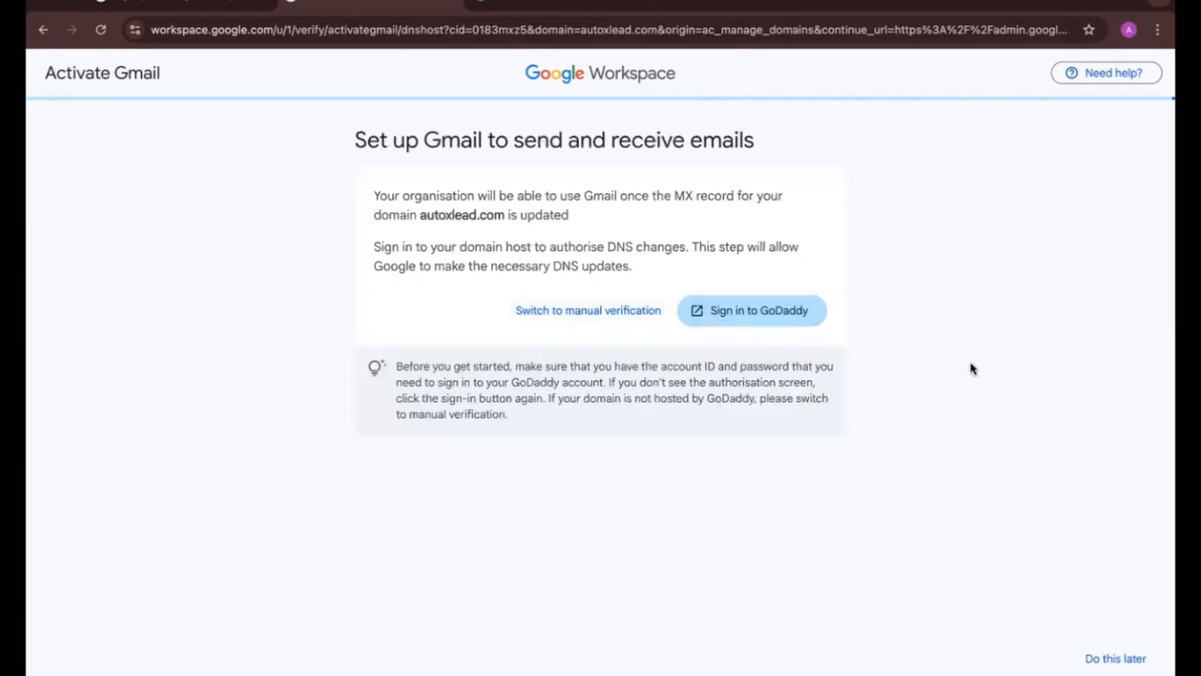
{"action": "left_click", "coordinate": [615, 312]}
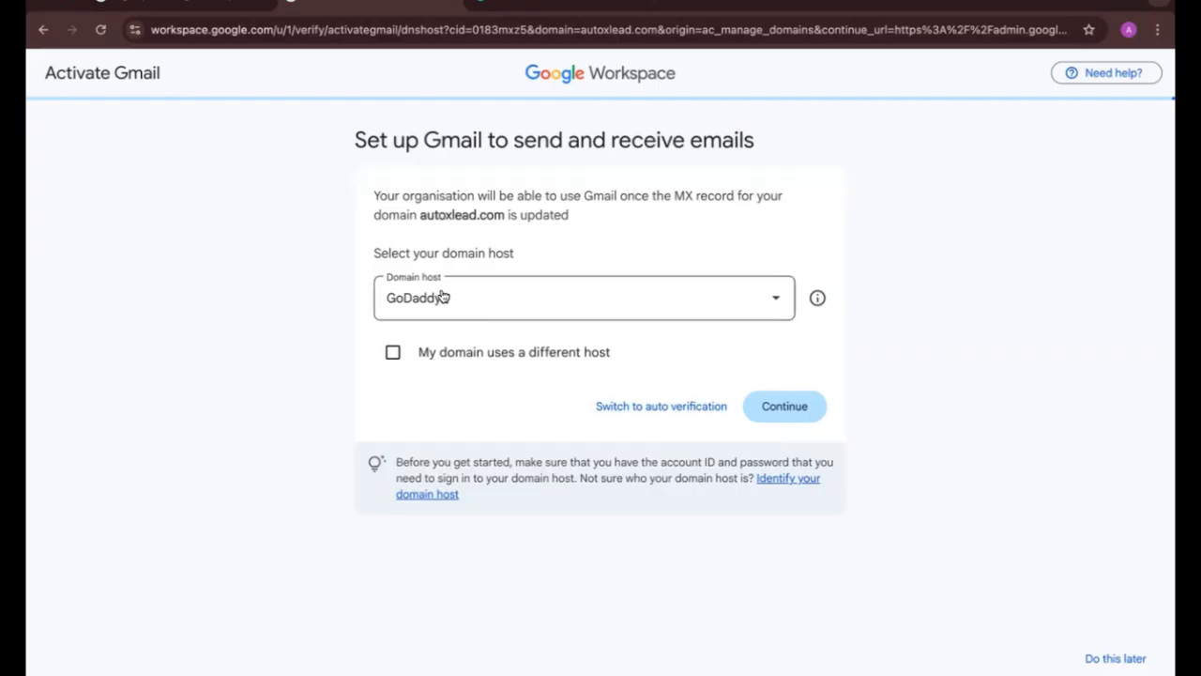
{"action": "left_click", "coordinate": [754, 418]}
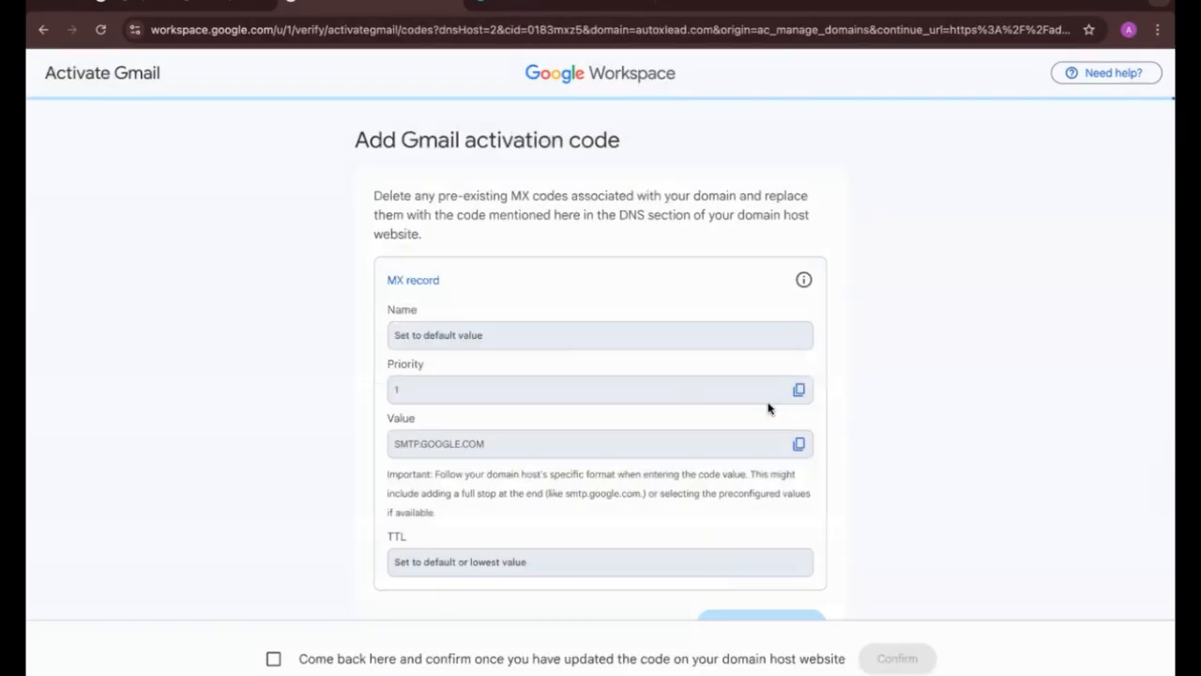
{"action": "scroll", "coordinate": [535, 328], "scroll_direction": "down", "scroll_amount": 1}
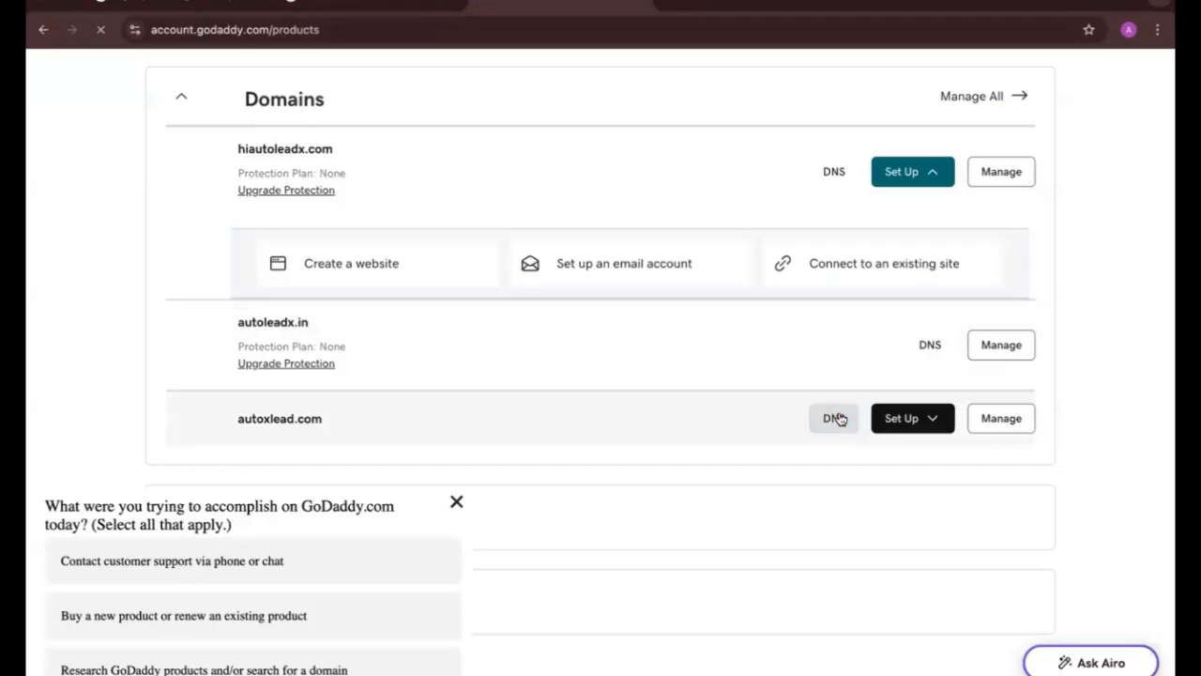
- In autoxlead.com's GoDaddy DNS, start a new MX record named @
{"action": "left_click", "coordinate": [838, 419]}
{"action": "scroll", "coordinate": [750, 456], "scroll_direction": "down", "scroll_amount": 2}
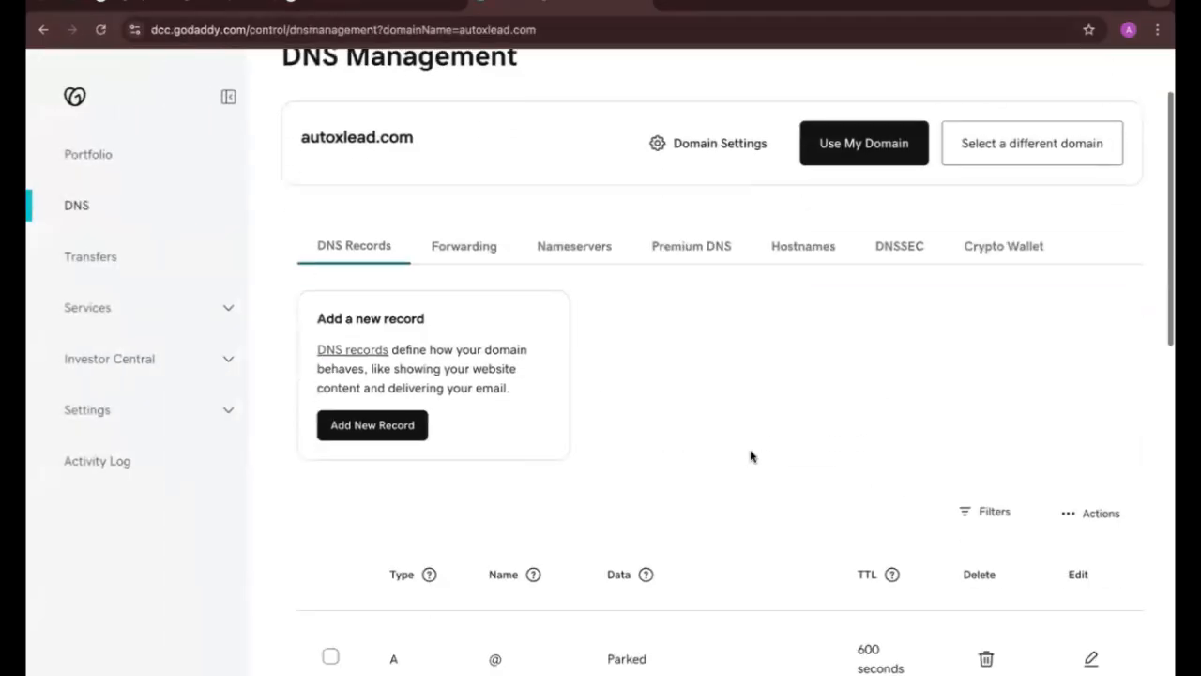
{"action": "scroll", "coordinate": [750, 456], "scroll_direction": "down", "scroll_amount": 2}
{"action": "scroll", "coordinate": [412, 283], "scroll_direction": "up", "scroll_amount": 3}
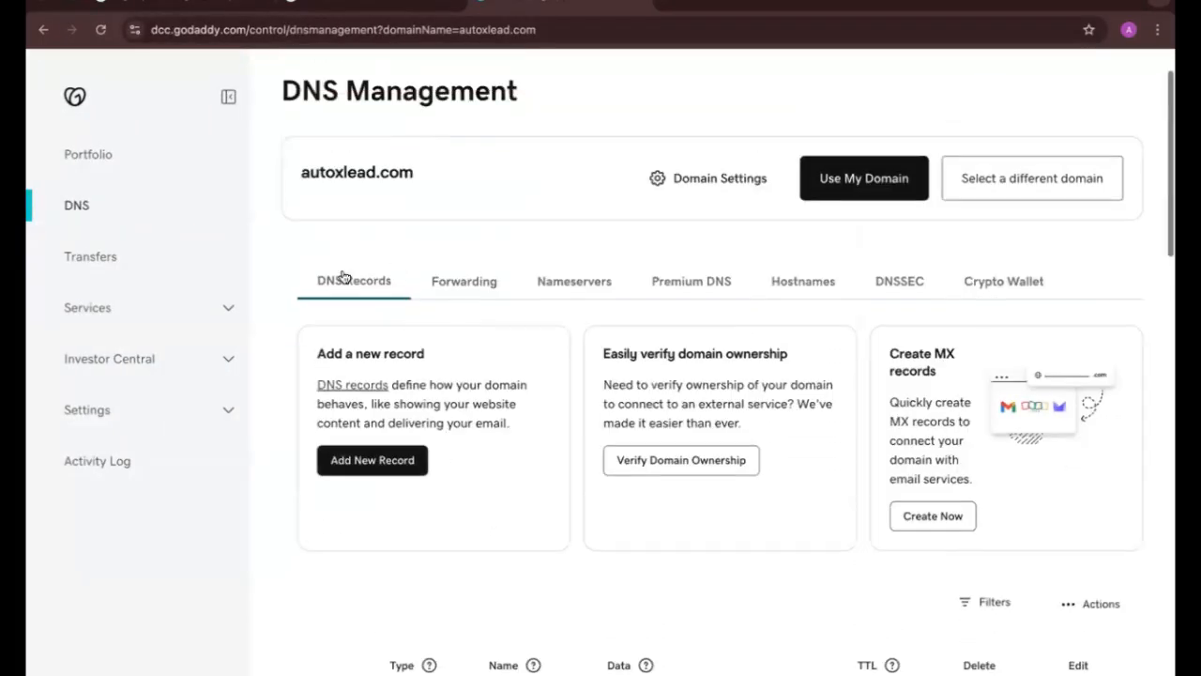
{"action": "scroll", "coordinate": [429, 477], "scroll_direction": "down", "scroll_amount": 2}
{"action": "left_click", "coordinate": [371, 361]}
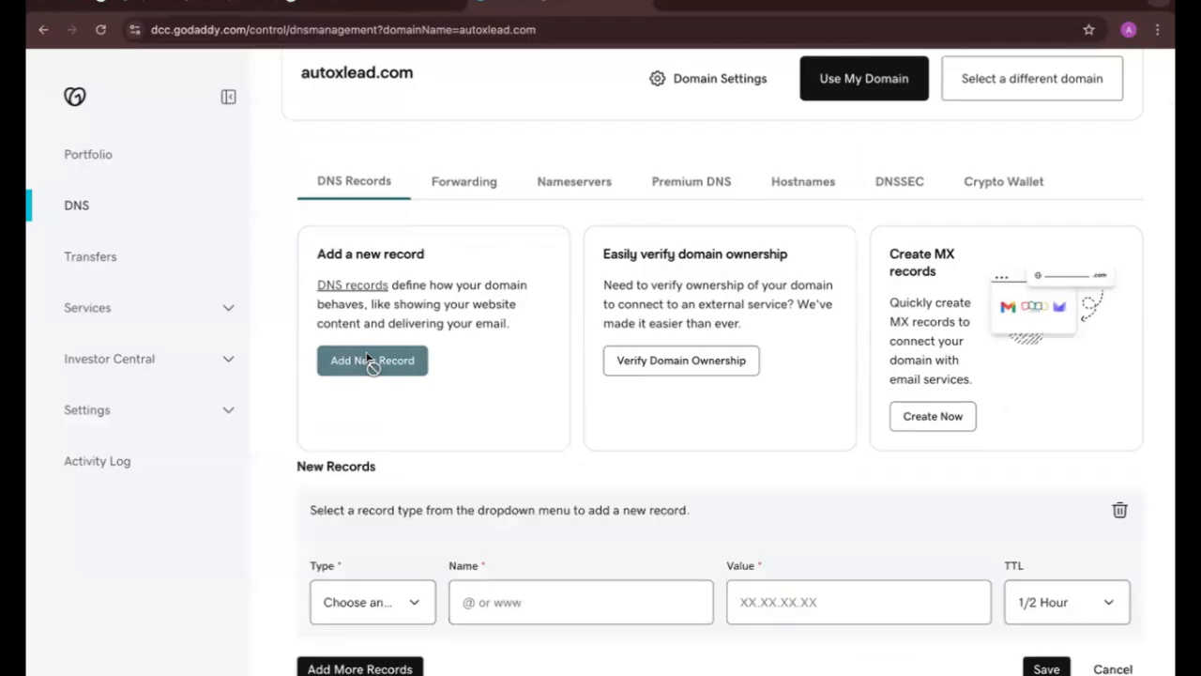
{"action": "scroll", "coordinate": [394, 394], "scroll_direction": "down", "scroll_amount": 5}
{"action": "left_click", "coordinate": [388, 354]}
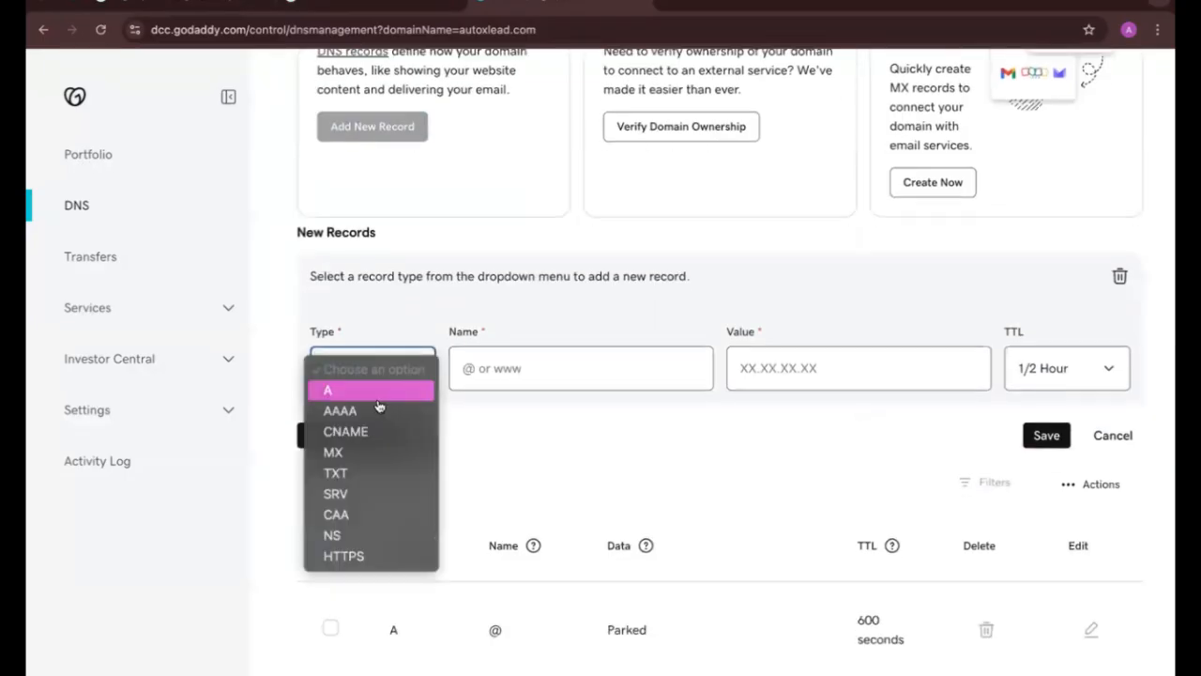
{"action": "left_click", "coordinate": [342, 451]}
{"action": "left_click", "coordinate": [507, 373]}
{"action": "type", "text": "@"}
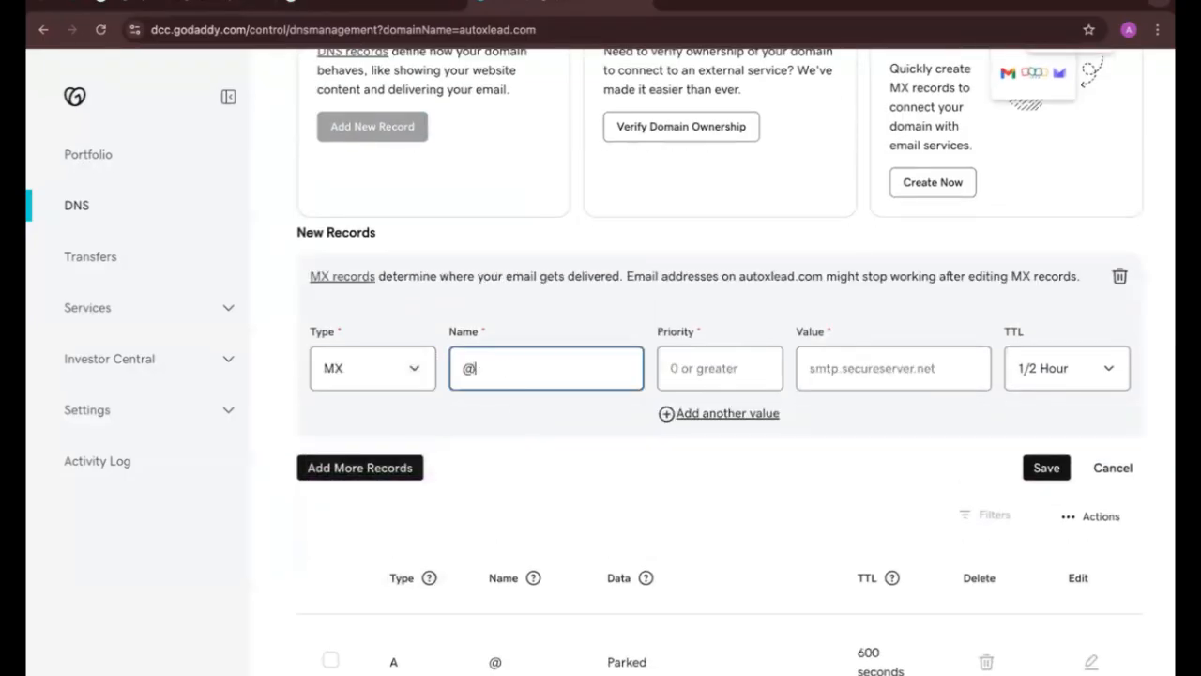
{"action": "left_click", "coordinate": [674, 370]}
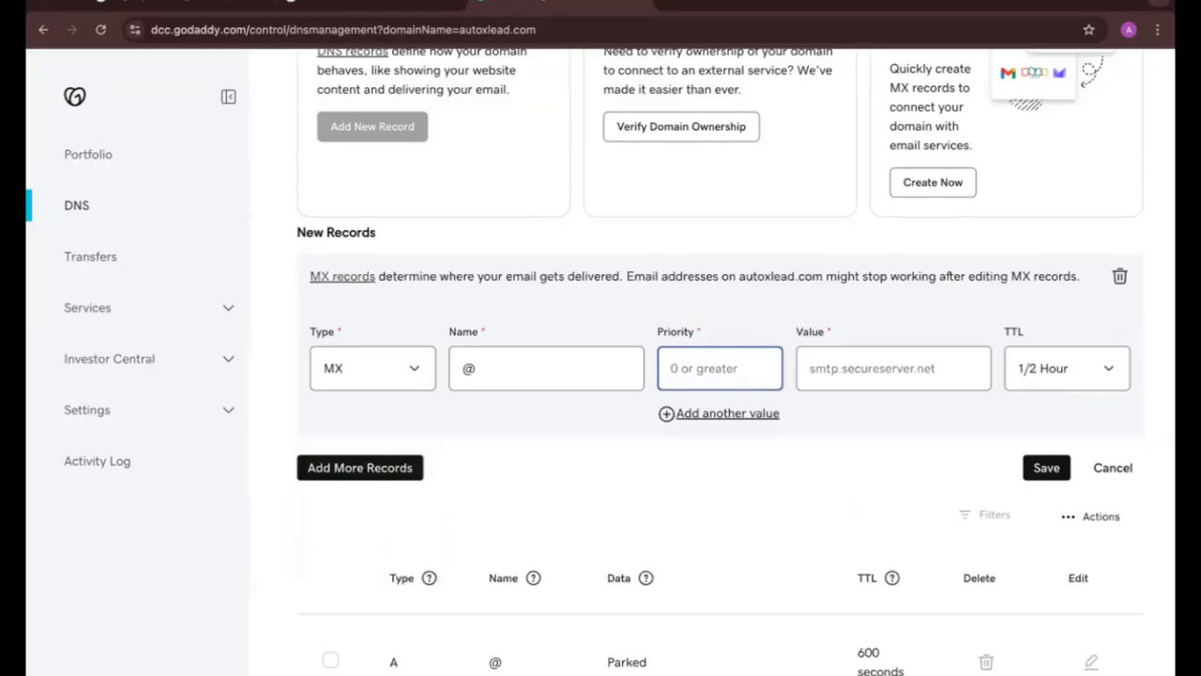
- Copy SMTP.GOOGLE.COM from the Gmail instructions into the MX record value and save it
{"action": "left_click", "coordinate": [358, 4]}
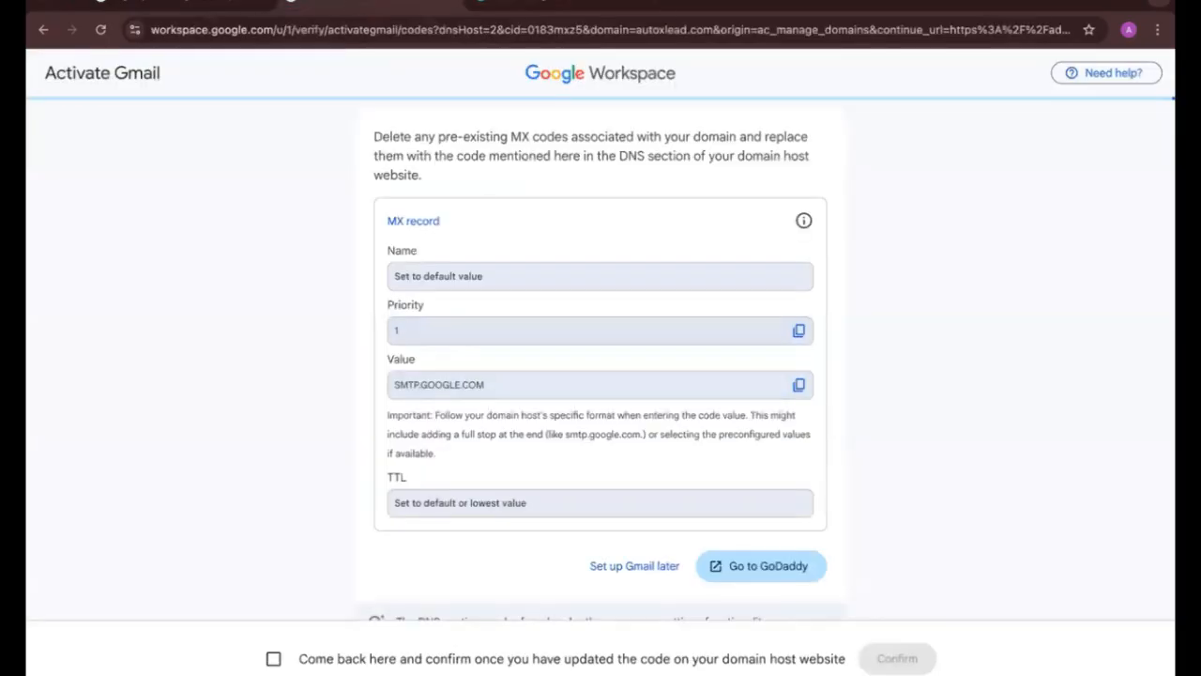
{"action": "left_click", "coordinate": [524, 4]}
{"action": "left_click", "coordinate": [407, 3]}
{"action": "left_click", "coordinate": [799, 387]}
{"action": "left_click", "coordinate": [537, 3]}
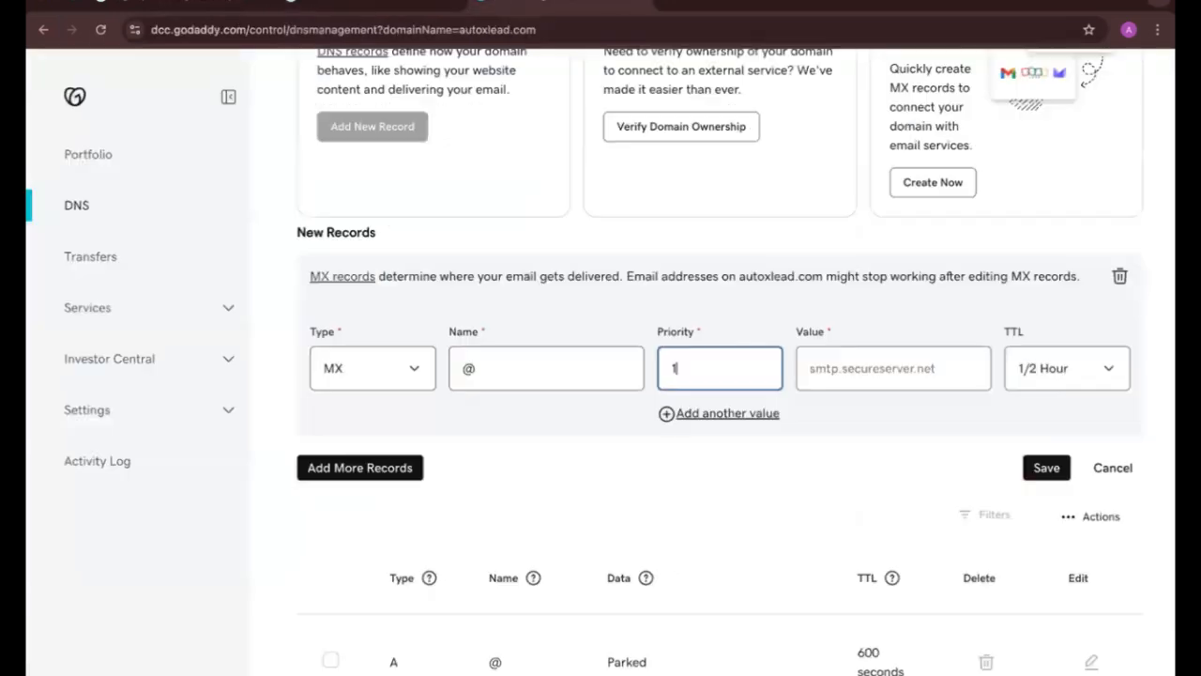
{"action": "left_click", "coordinate": [906, 368]}
{"action": "key", "text": "ctrl+v"}
{"action": "scroll", "coordinate": [1108, 464], "scroll_direction": "down", "scroll_amount": 1}
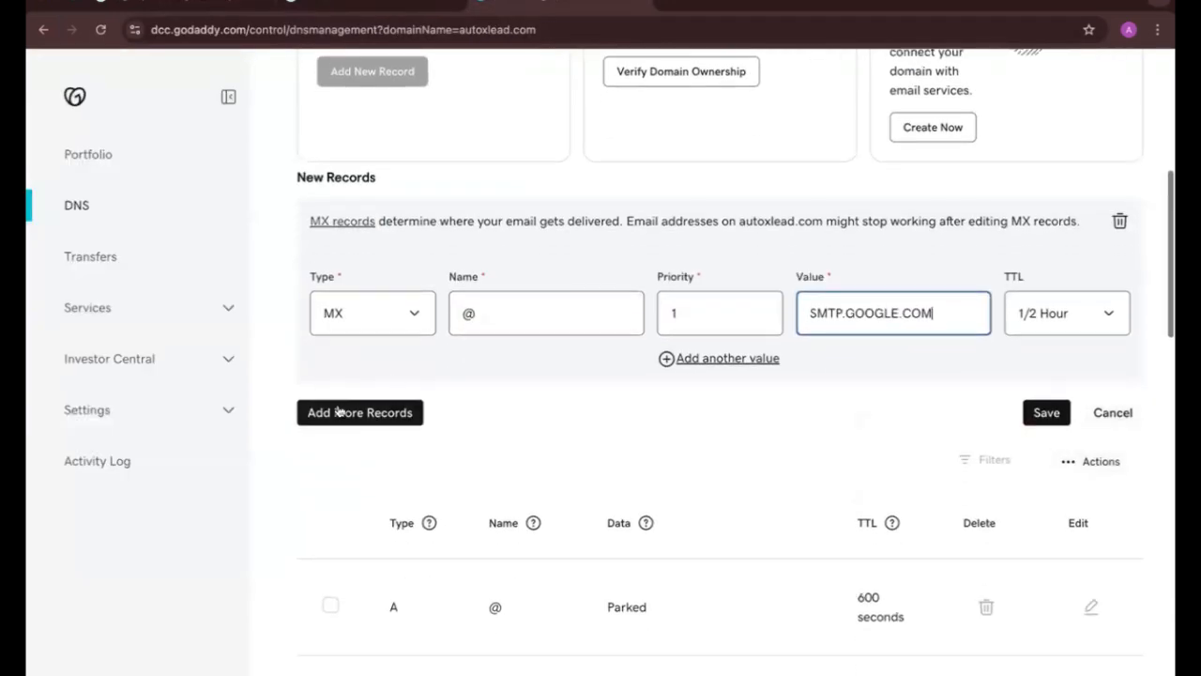
{"action": "left_click", "coordinate": [1045, 410]}
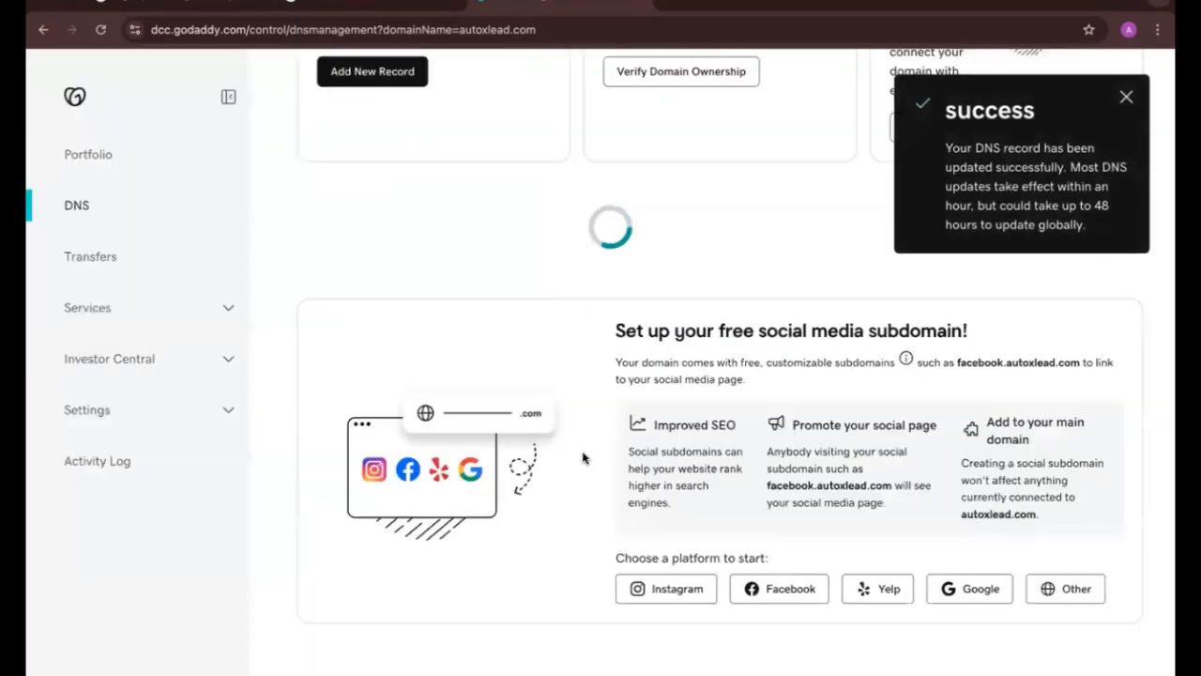
{"action": "scroll", "coordinate": [586, 462], "scroll_direction": "up", "scroll_amount": 1}
{"action": "left_click", "coordinate": [347, 2]}
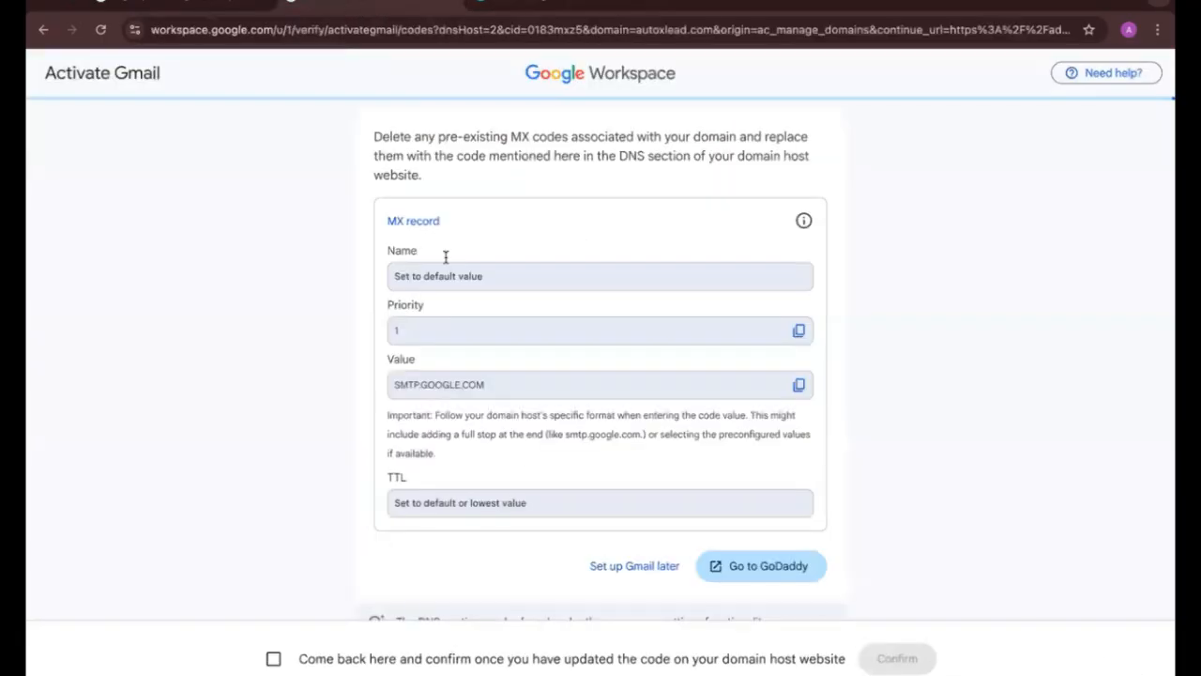
- Confirm the MX record was updated so autoxlead.com shows Verified with Gmail activated
{"action": "scroll", "coordinate": [524, 455], "scroll_direction": "down", "scroll_amount": 1}
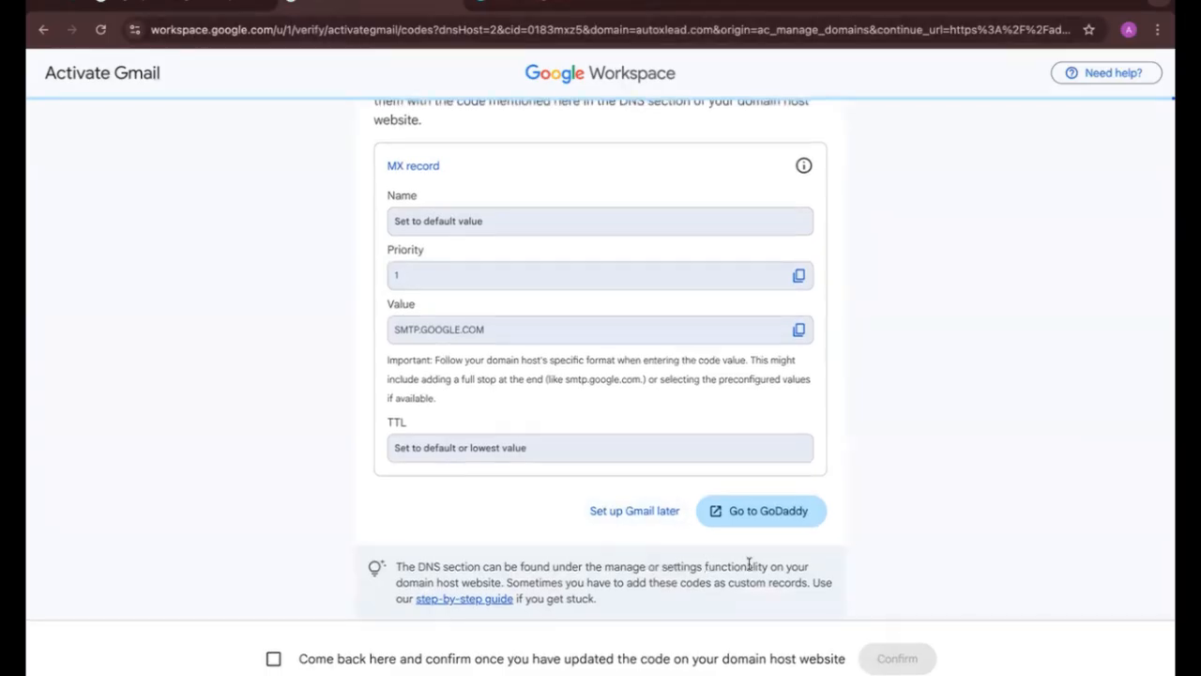
{"action": "left_click", "coordinate": [273, 659]}
{"action": "left_click", "coordinate": [908, 657]}
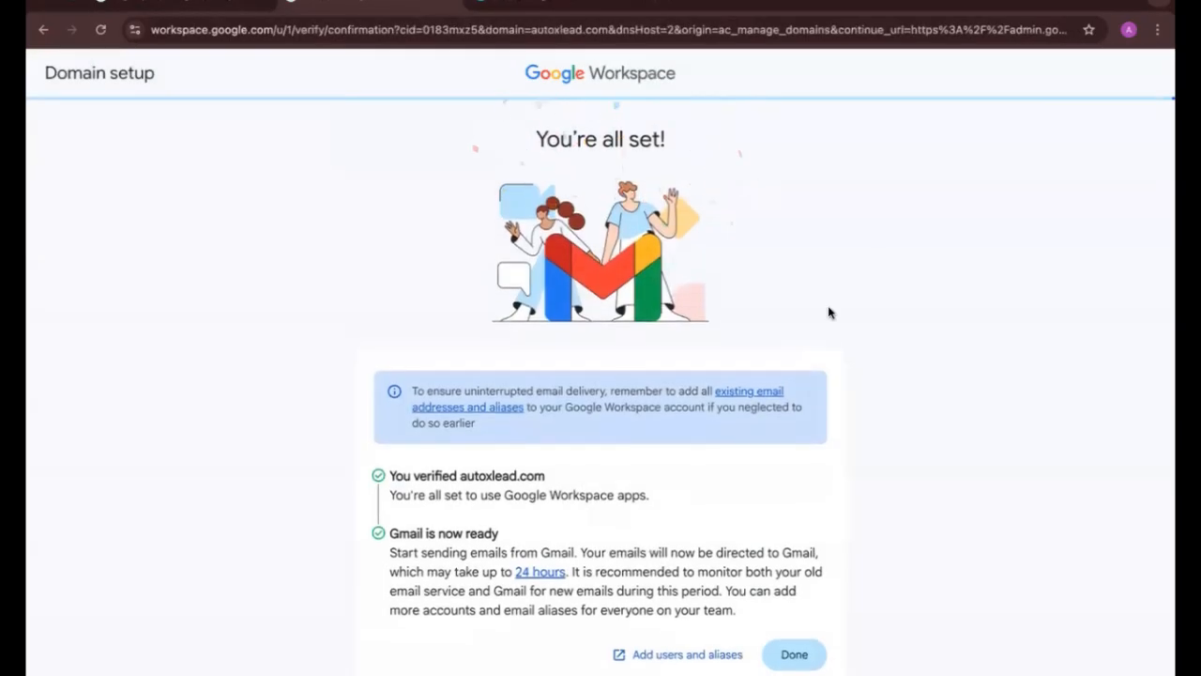
{"action": "left_click", "coordinate": [794, 656]}
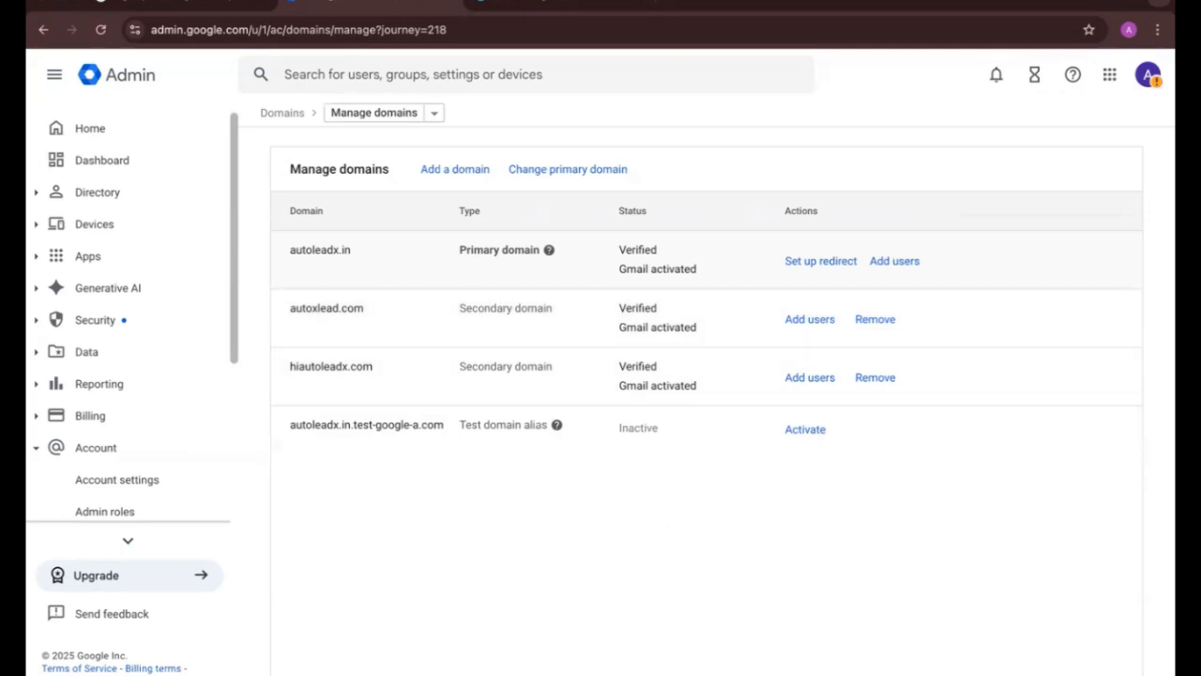
{"action": "left_click", "coordinate": [537, 3]}
- Scroll through autoxlead.com's DNS records to check the Google MX and _dmarc TXT entries
{"action": "scroll", "coordinate": [553, 275], "scroll_direction": "down", "scroll_amount": 5}
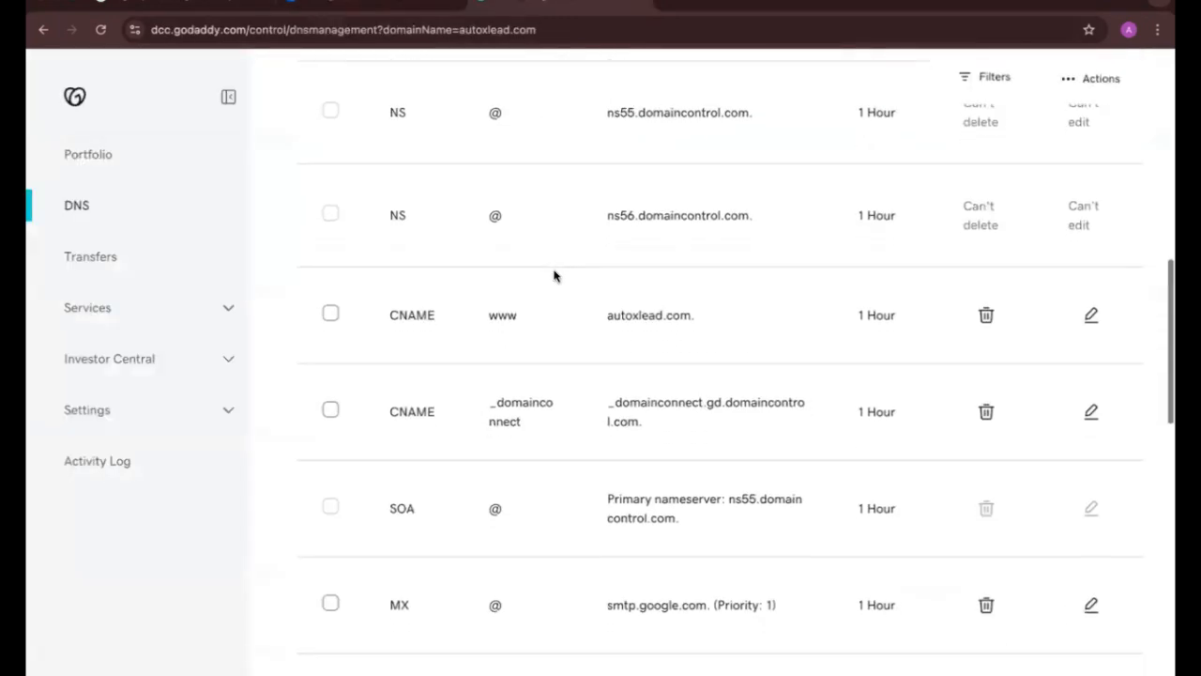
{"action": "scroll", "coordinate": [554, 275], "scroll_direction": "up", "scroll_amount": 1}
{"action": "scroll", "coordinate": [554, 275], "scroll_direction": "down", "scroll_amount": 3}
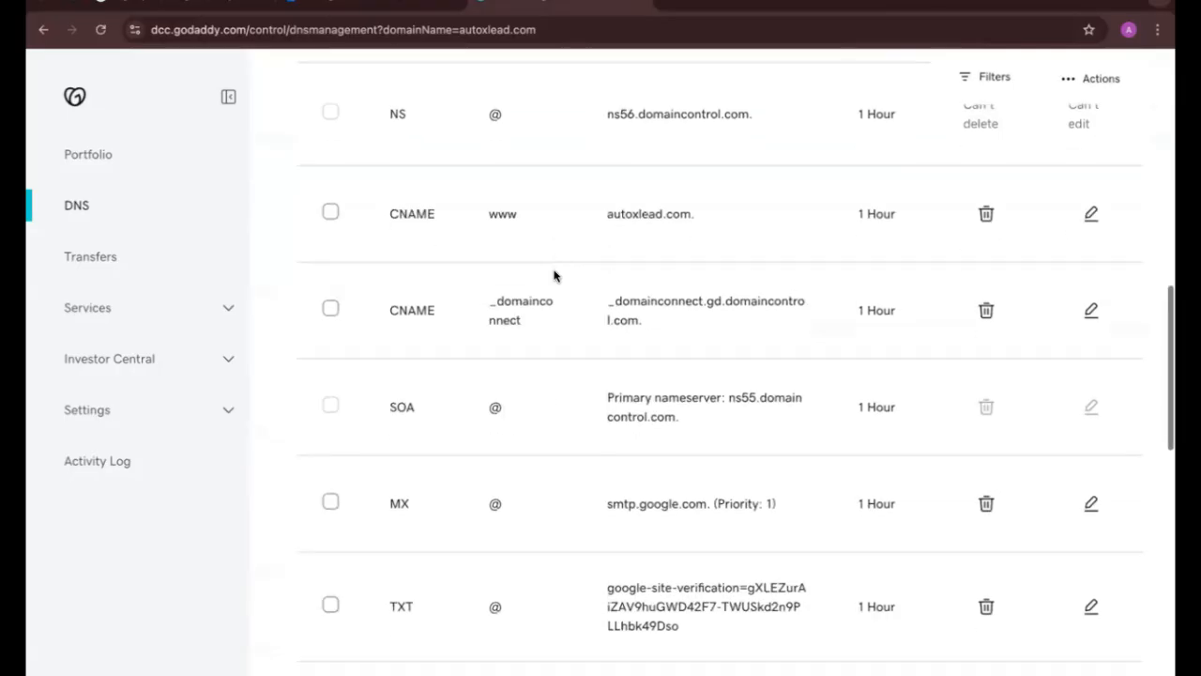
{"action": "scroll", "coordinate": [554, 275], "scroll_direction": "down", "scroll_amount": 2}
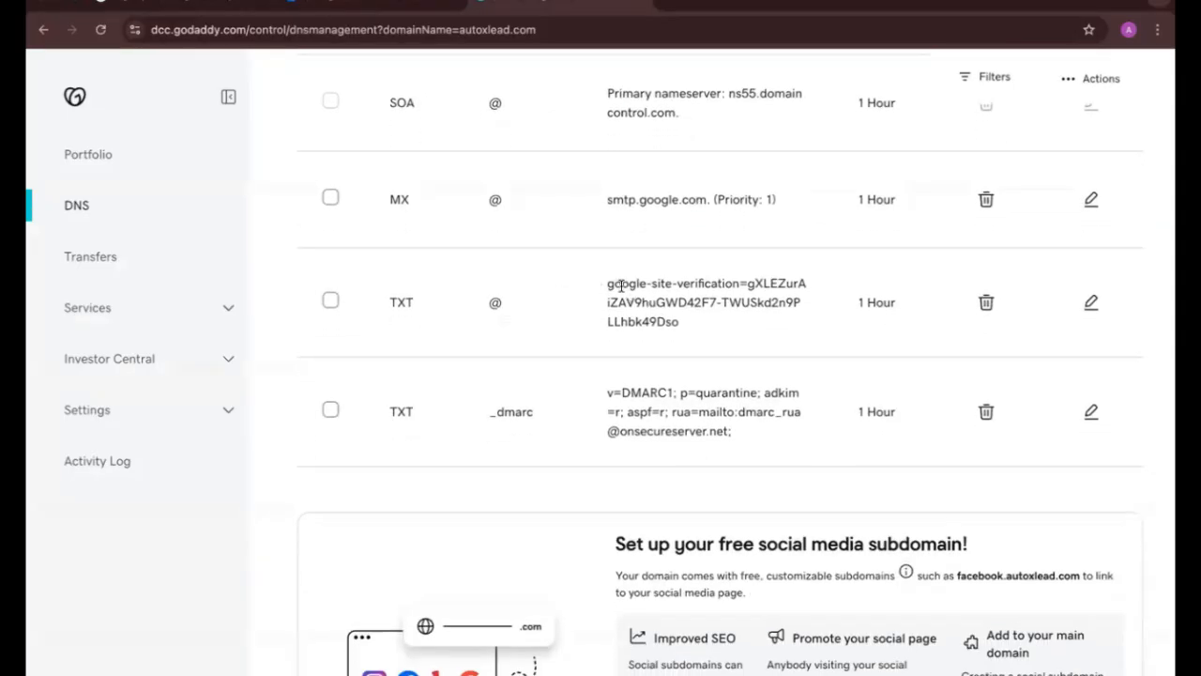
{"action": "scroll", "coordinate": [713, 357], "scroll_direction": "down", "scroll_amount": 1}
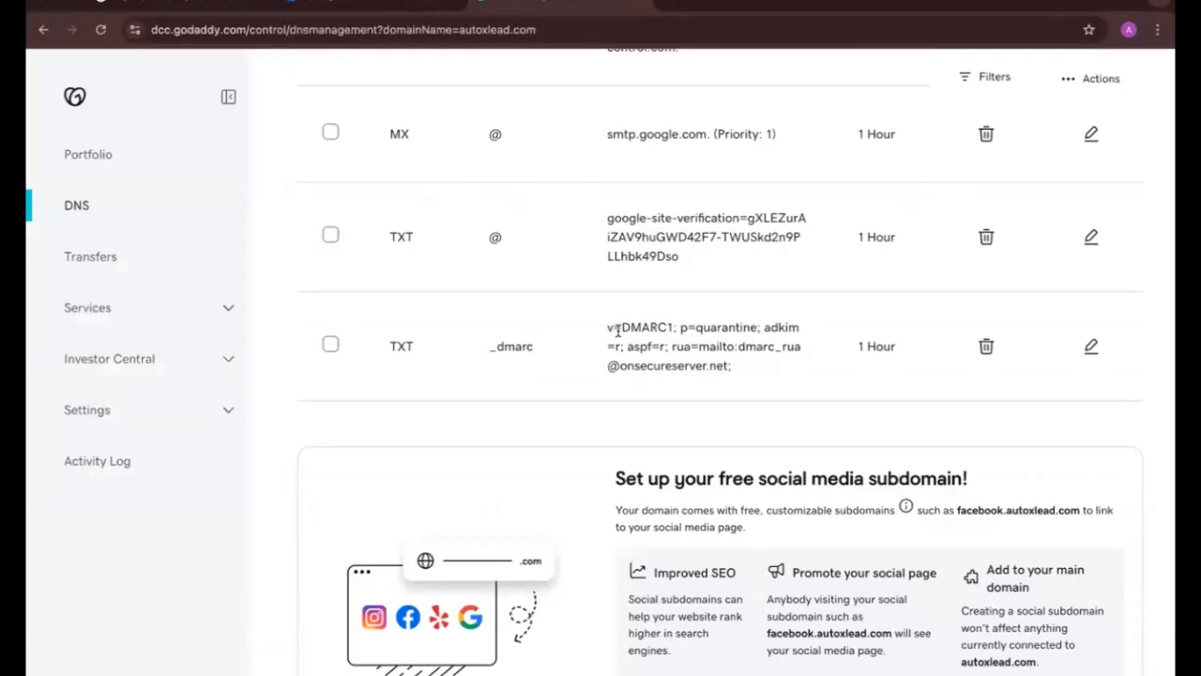
{"action": "scroll", "coordinate": [618, 331], "scroll_direction": "down", "scroll_amount": 1}
{"action": "left_click", "coordinate": [666, 5]}
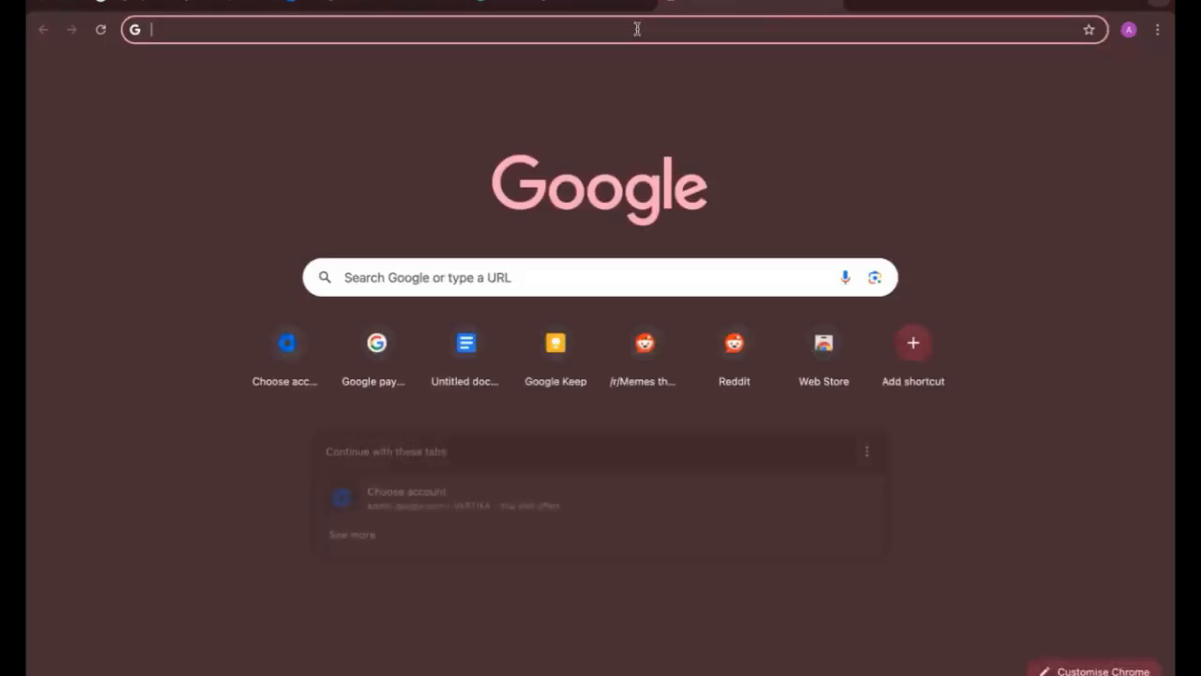
- Search Google for 'dmarc', then refine to 'dmarc record generator' to reach MxToolbox's generator
{"action": "type", "text": "dmarc record"}
{"action": "key", "text": "Return"}
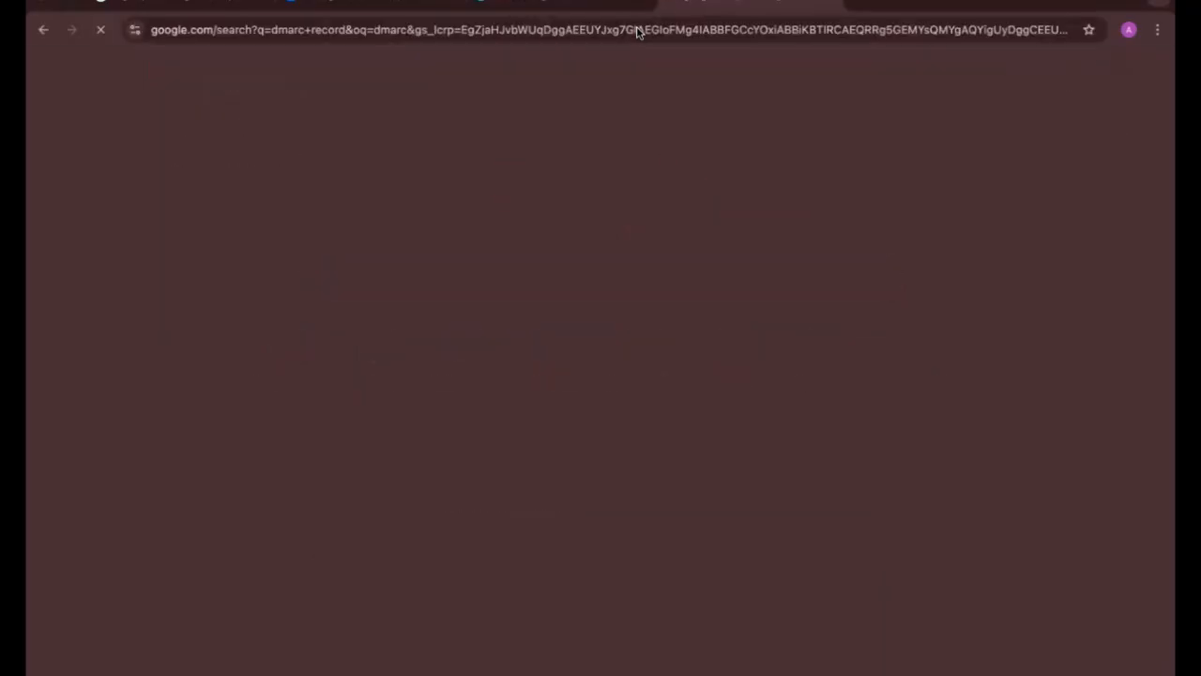
{"action": "scroll", "coordinate": [313, 286], "scroll_direction": "down", "scroll_amount": 1}
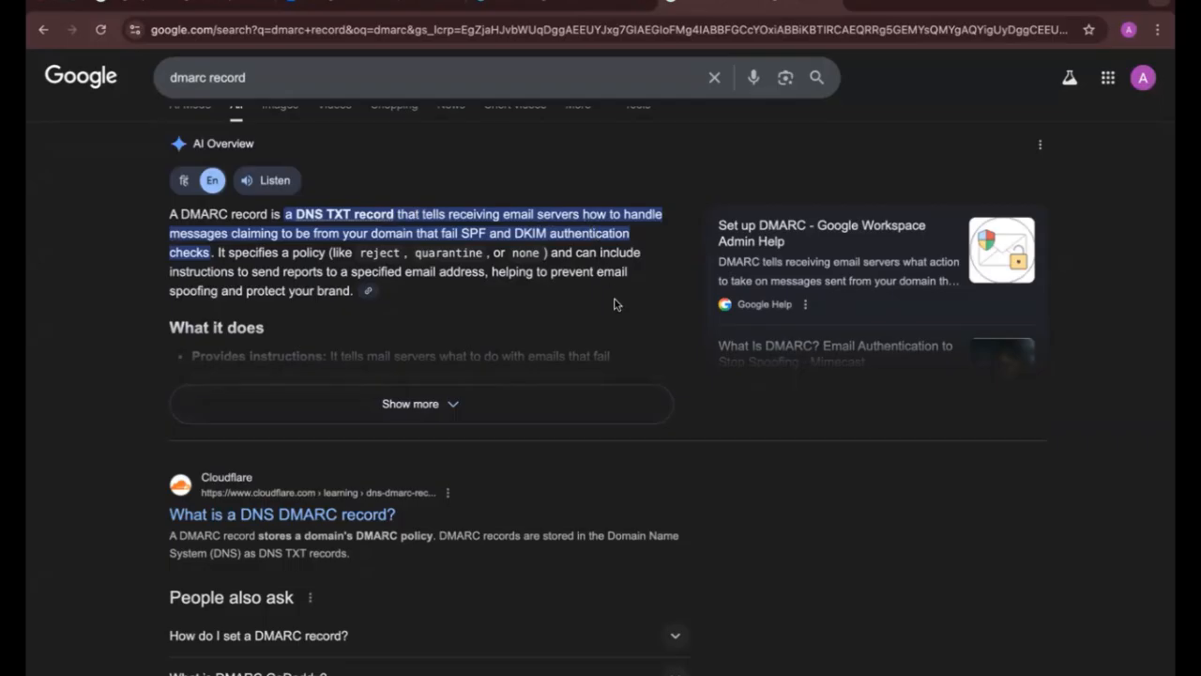
{"action": "scroll", "coordinate": [614, 304], "scroll_direction": "down", "scroll_amount": 3}
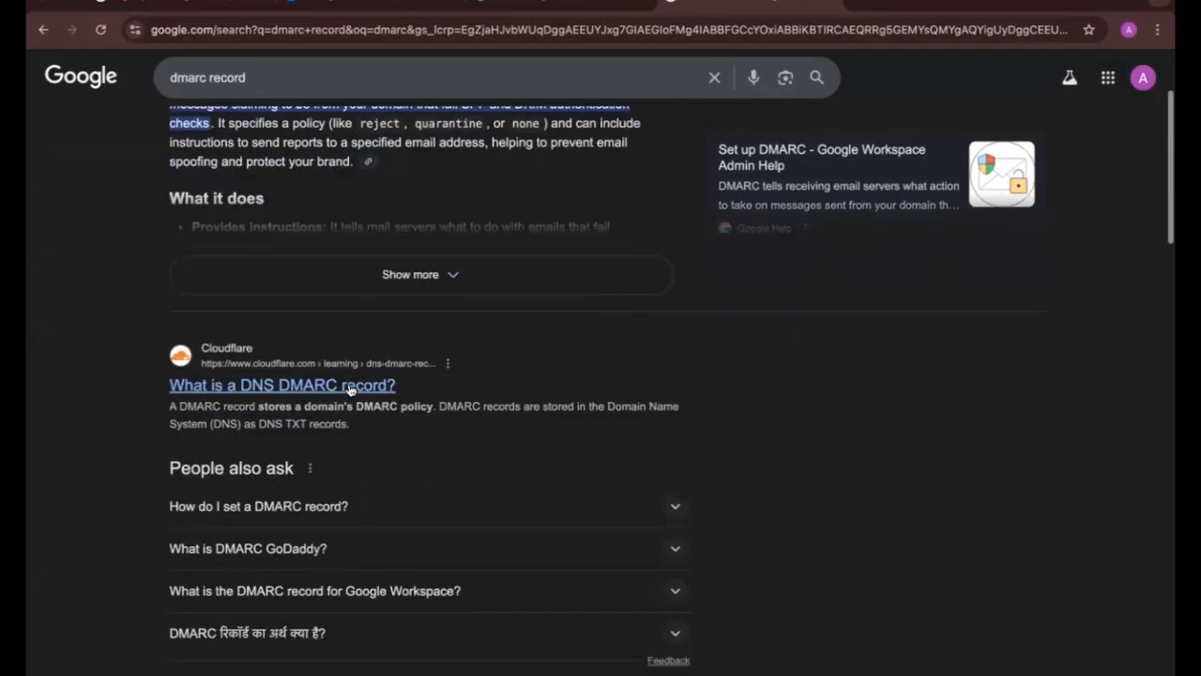
{"action": "left_click", "coordinate": [387, 85]}
{"action": "left_click", "coordinate": [334, 110]}
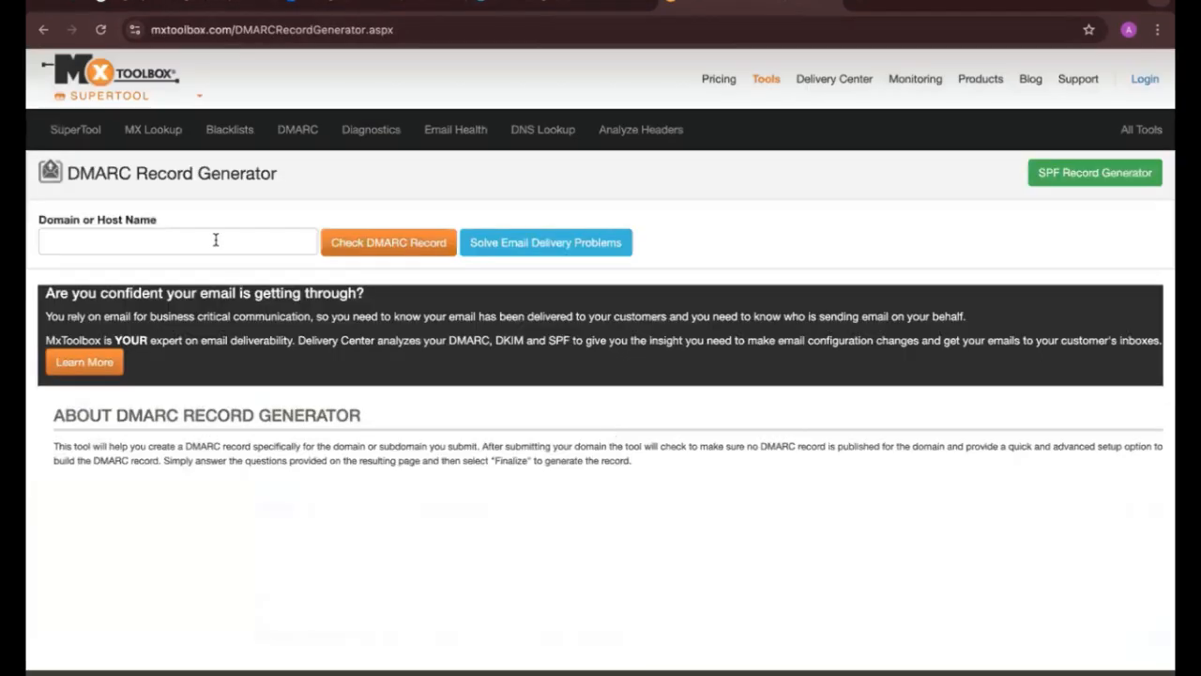
- Generate autoxlead.com's DMARC record in MxToolbox and select its _DMARC host name and value
{"action": "left_click", "coordinate": [207, 240]}
{"action": "key", "text": "ctrl+v"}
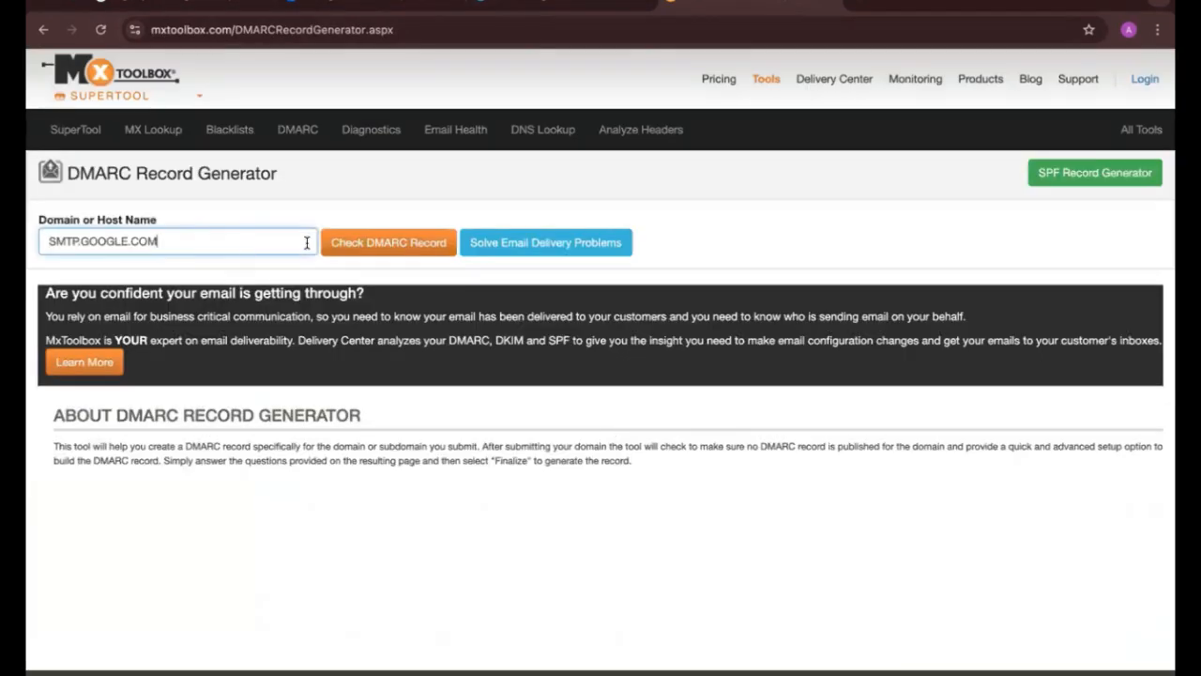
{"action": "key", "text": "ctrl+a"}
{"action": "key", "text": "BackSpace"}
{"action": "type", "text": "a"}
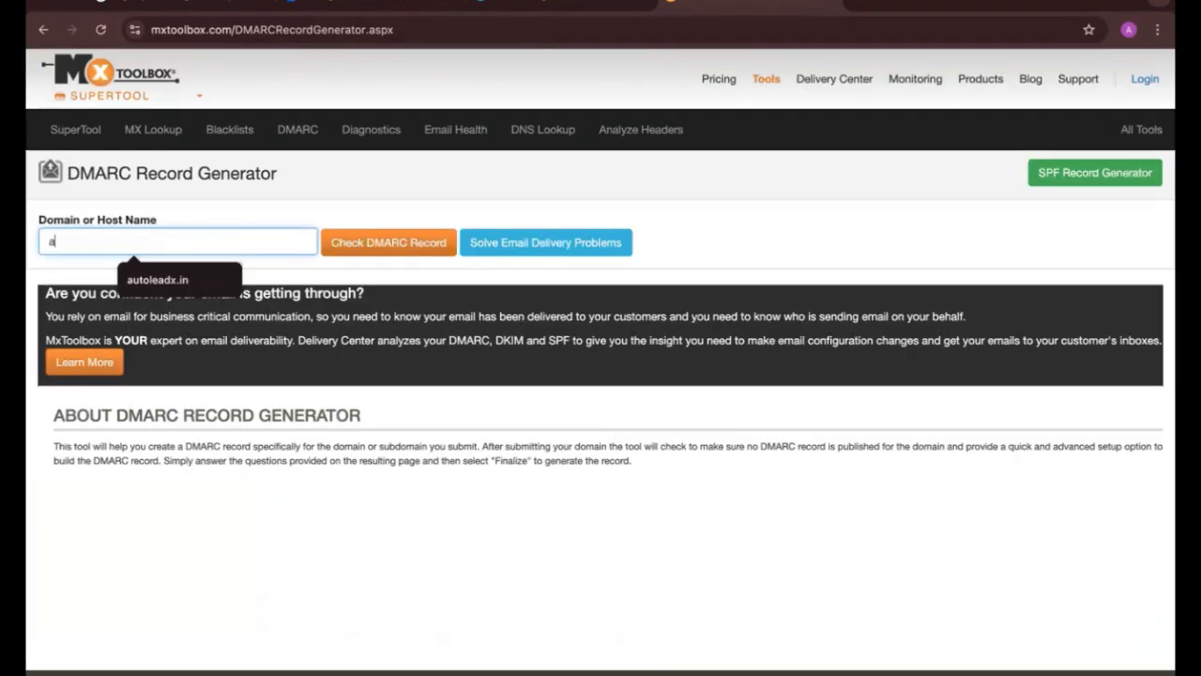
{"action": "type", "text": "utoxlead.com"}
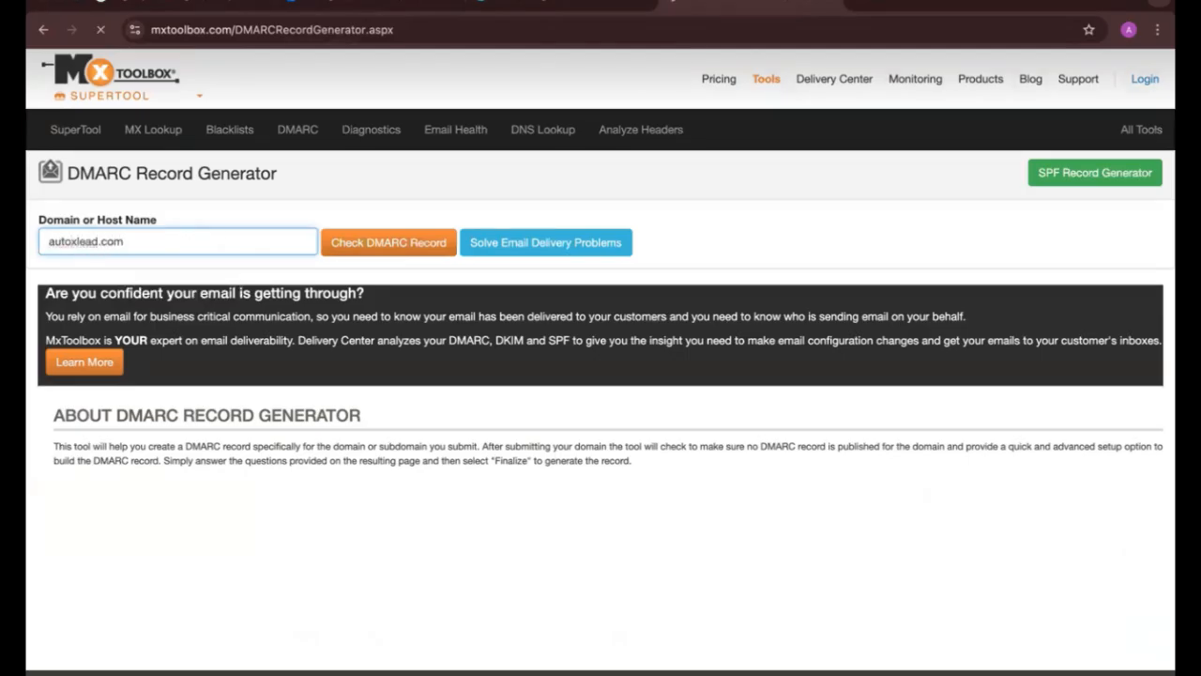
{"action": "left_click", "coordinate": [414, 246]}
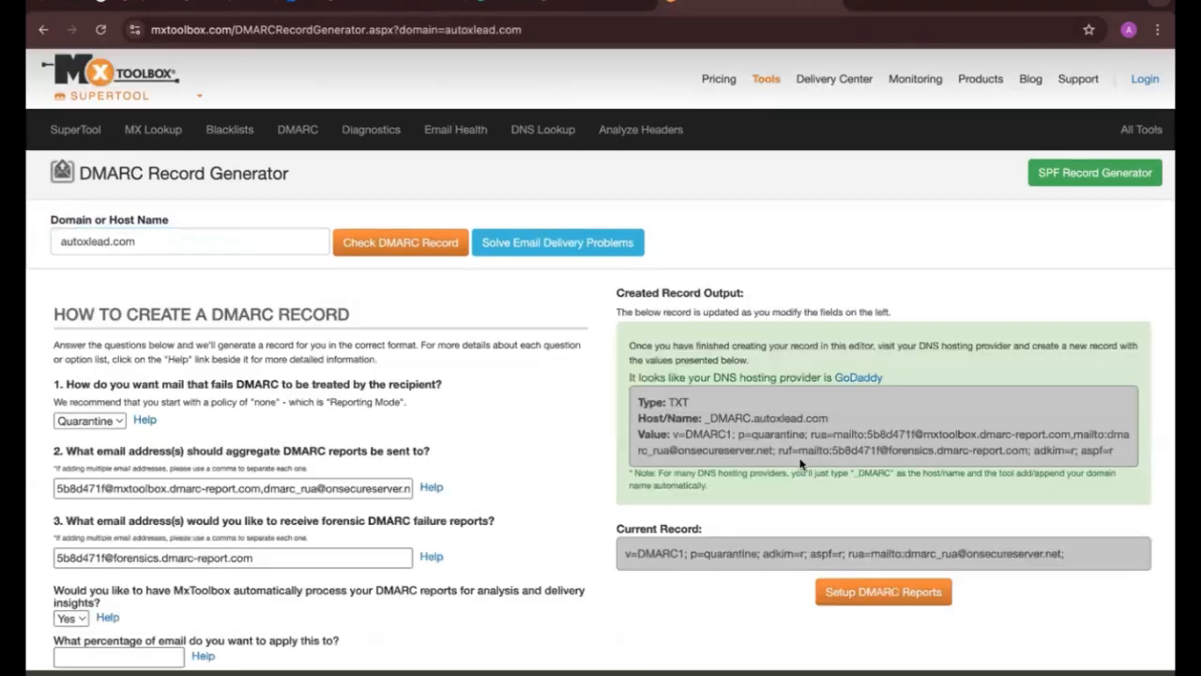
{"action": "scroll", "coordinate": [757, 530], "scroll_direction": "down", "scroll_amount": 1}
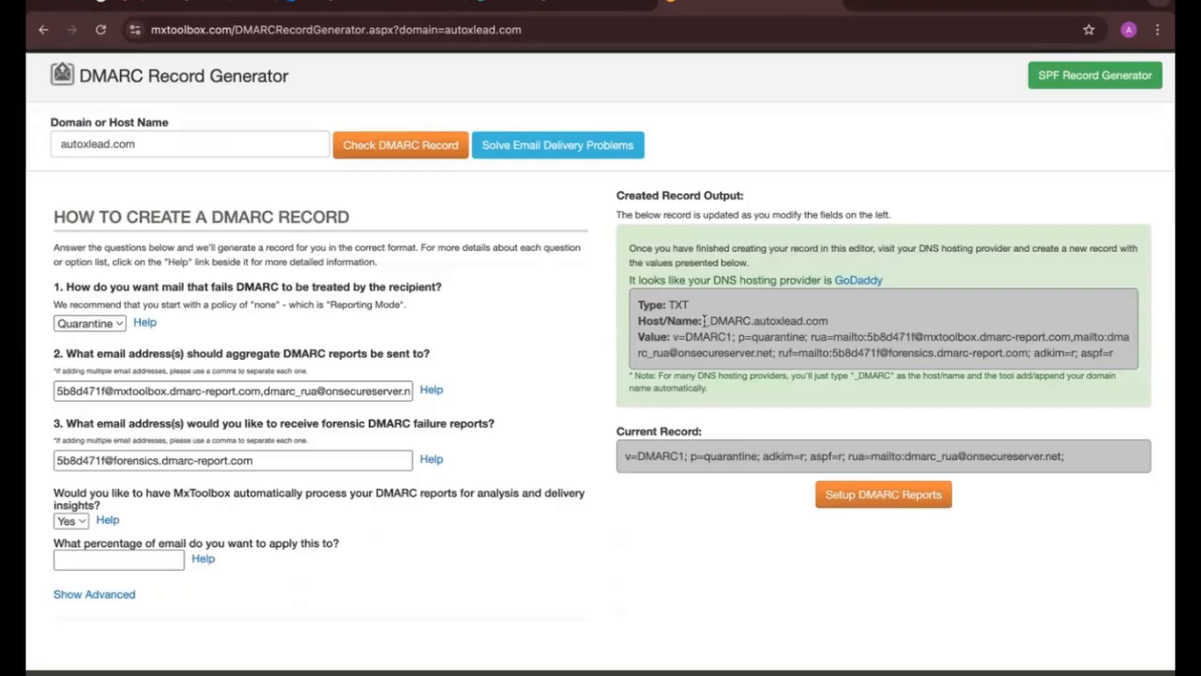
{"action": "left_click_drag", "start_coordinate": [704, 320], "coordinate": [815, 321]}
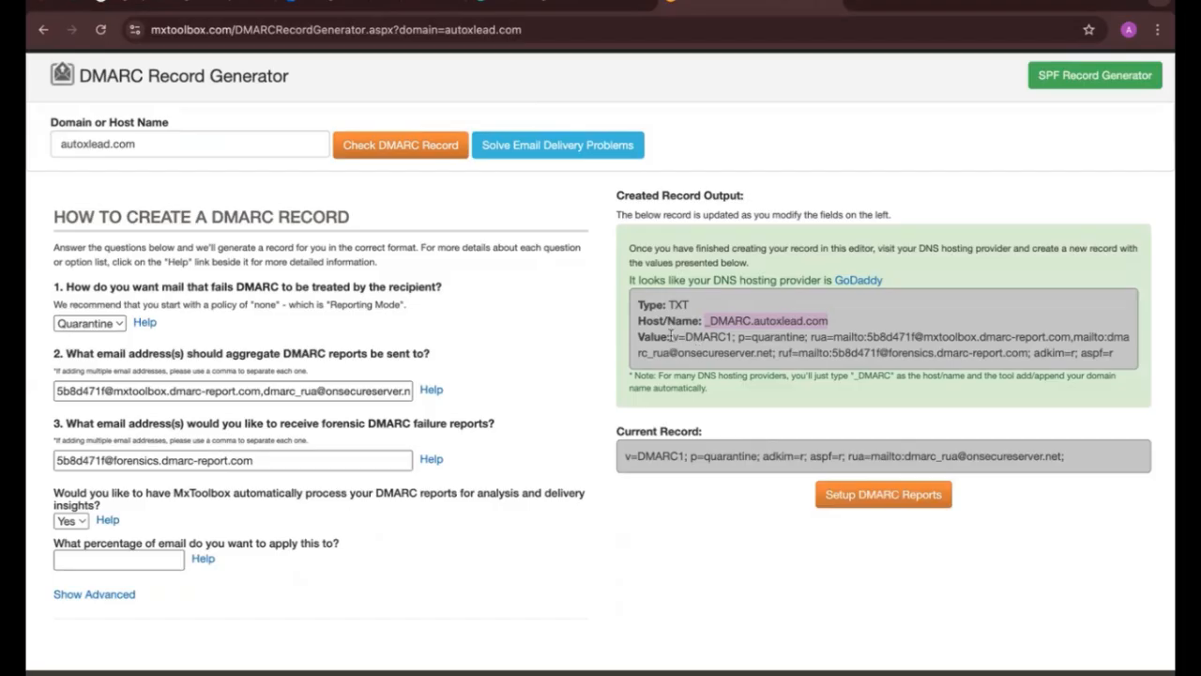
{"action": "left_click_drag", "start_coordinate": [670, 336], "coordinate": [1135, 366]}
{"action": "left_click", "coordinate": [519, 3]}
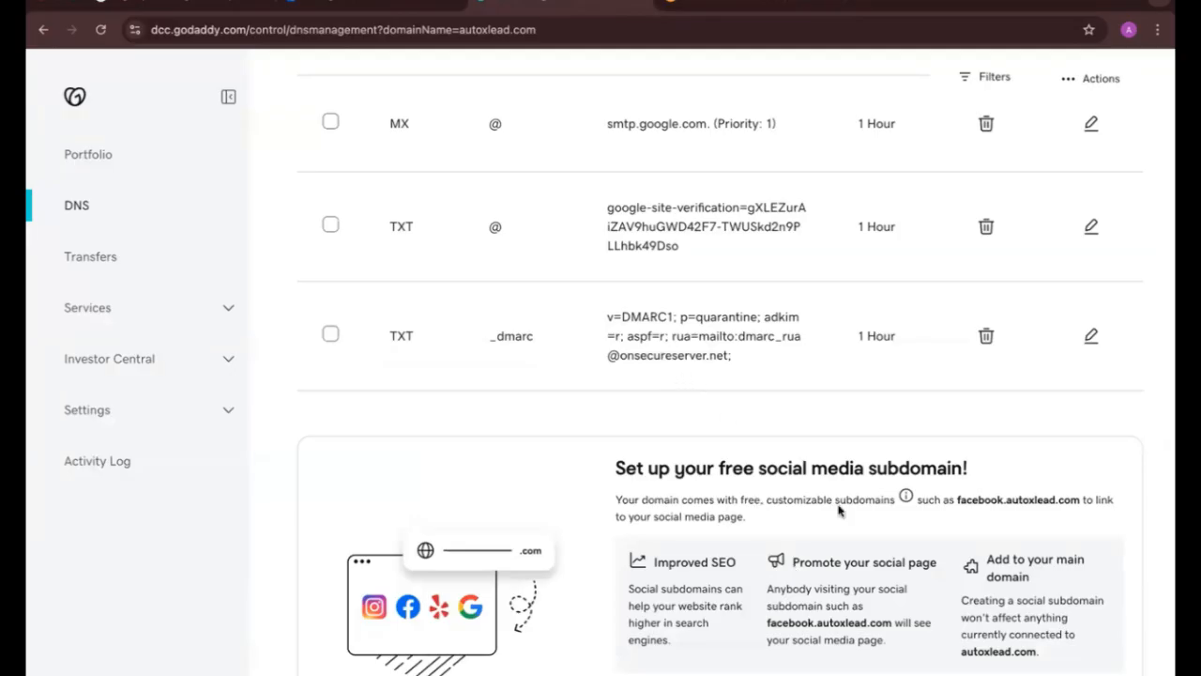
- Review autoxlead.com's GoDaddy DNS records, including the _dmarc TXT entry, then return to MxToolbox
{"action": "scroll", "coordinate": [839, 510], "scroll_direction": "down", "scroll_amount": 3}
{"action": "scroll", "coordinate": [839, 509], "scroll_direction": "up", "scroll_amount": 5}
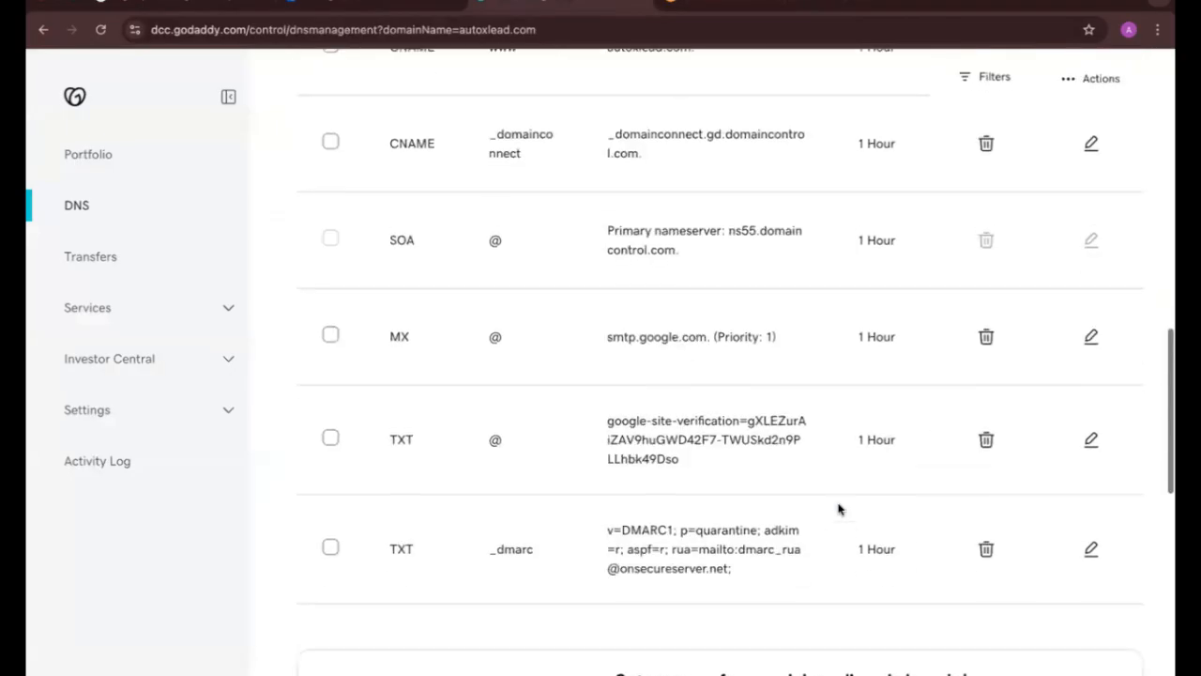
{"action": "scroll", "coordinate": [839, 510], "scroll_direction": "down", "scroll_amount": 1}
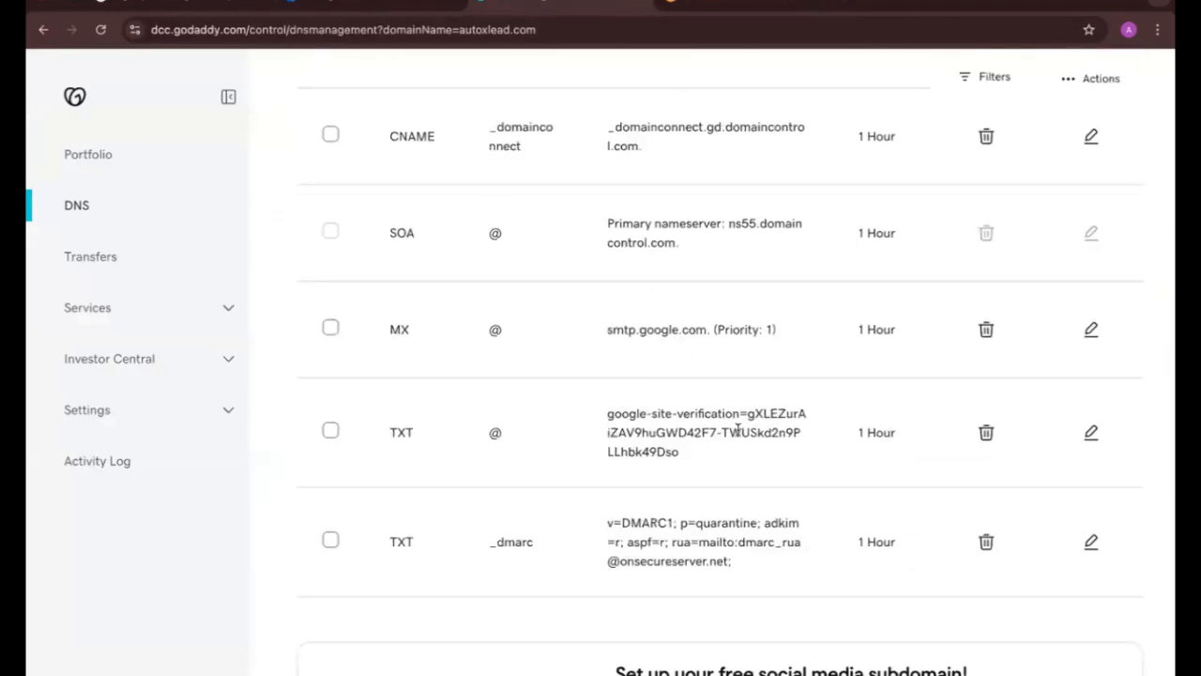
{"action": "scroll", "coordinate": [709, 446], "scroll_direction": "up", "scroll_amount": 3}
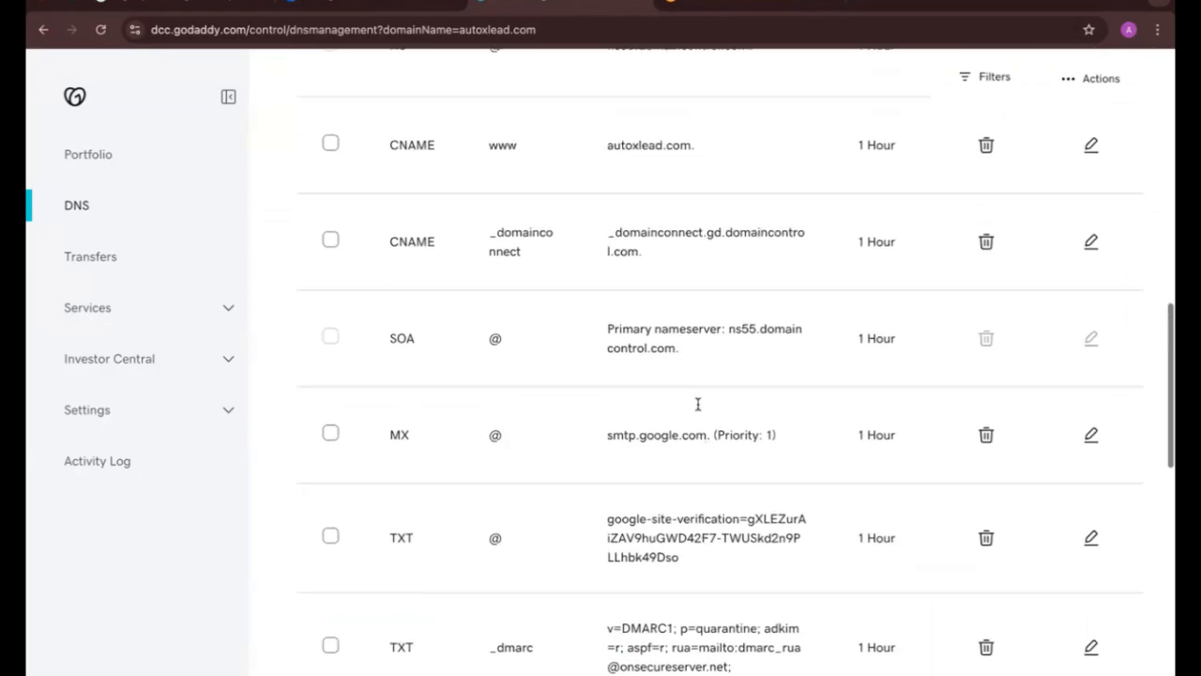
{"action": "scroll", "coordinate": [686, 272], "scroll_direction": "up", "scroll_amount": 4}
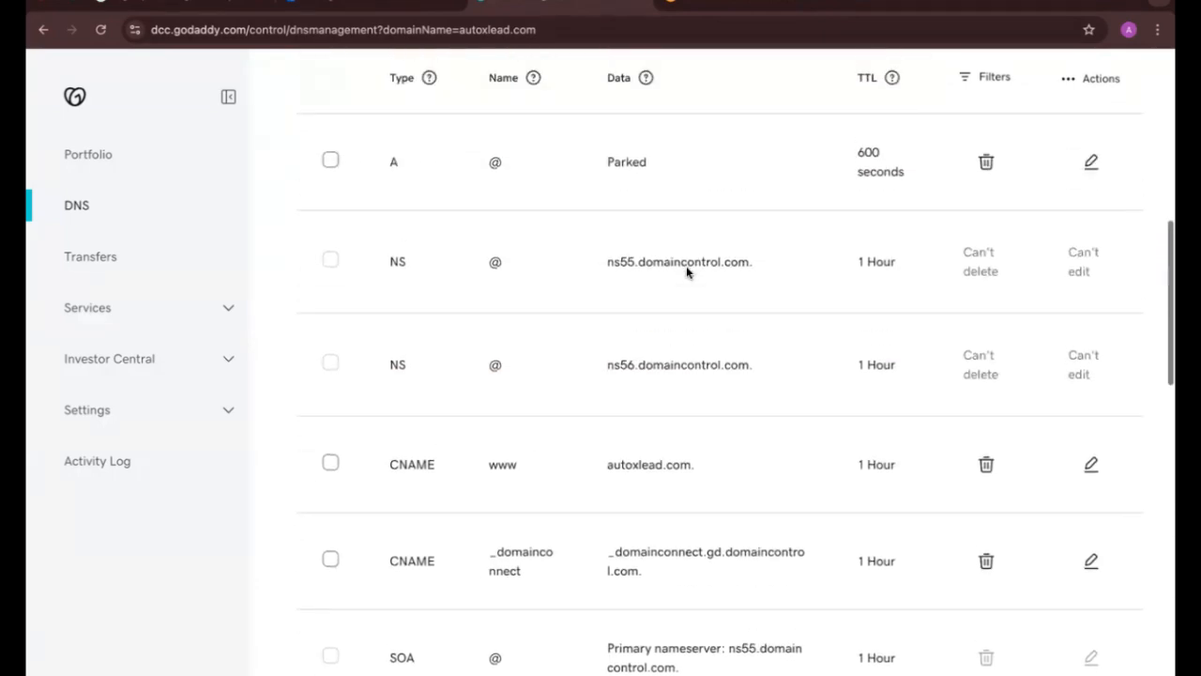
{"action": "scroll", "coordinate": [671, 495], "scroll_direction": "up", "scroll_amount": 5}
{"action": "left_click", "coordinate": [776, 3]}
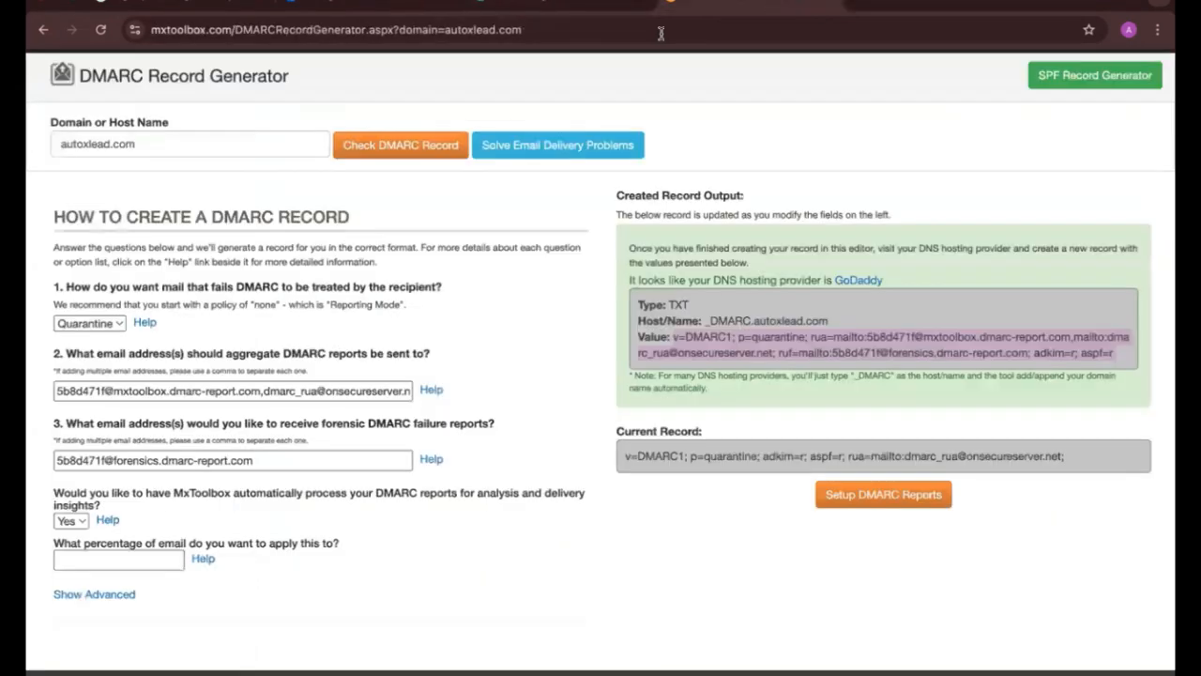
{"action": "left_click", "coordinate": [580, 30]}
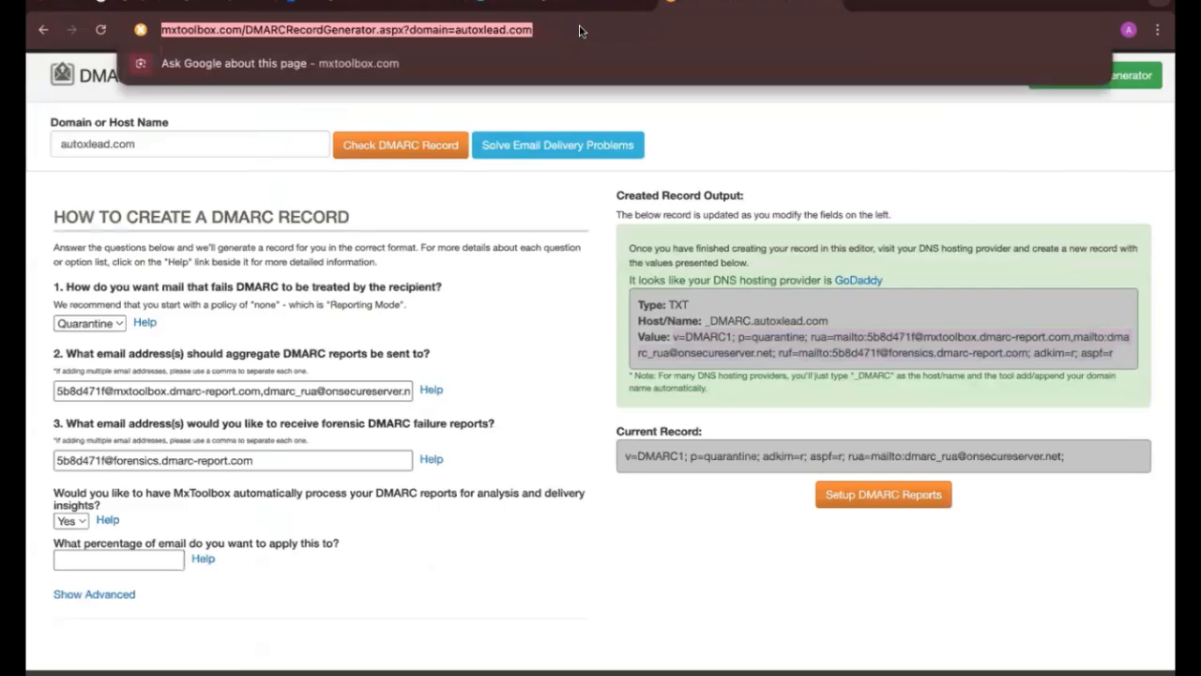
- Search for 'SPF record generator' and open MxToolbox's SPF Record Generator
{"action": "type", "text": "SPF "}
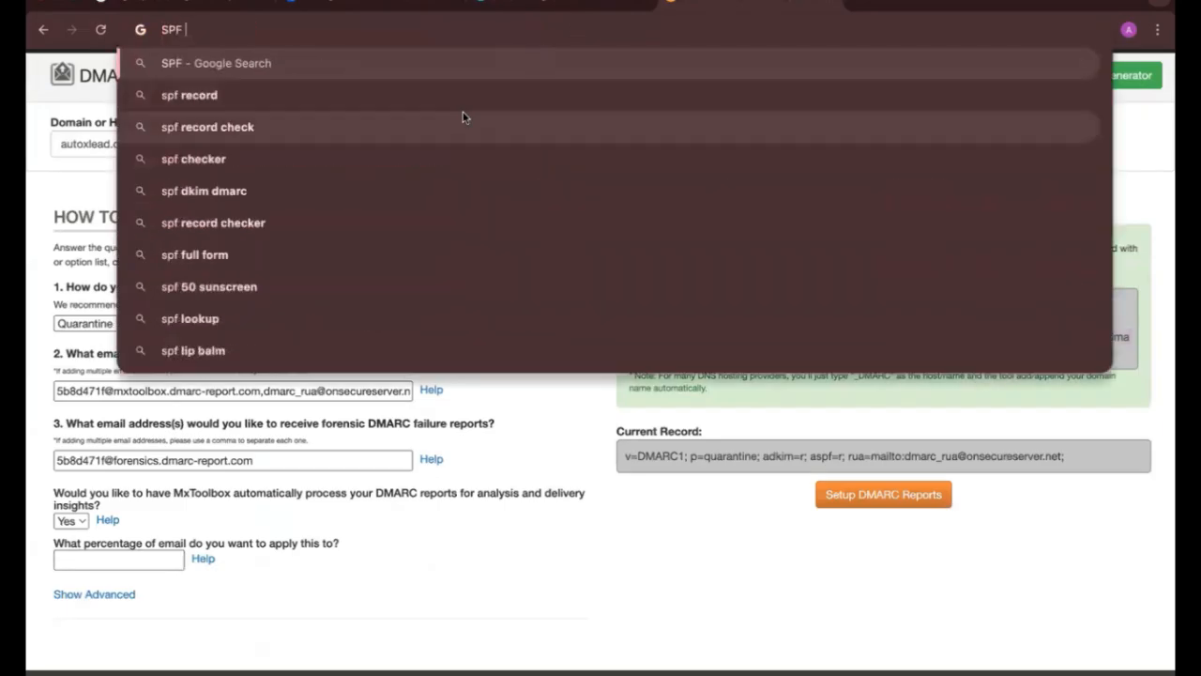
{"action": "type", "text": "record generatior"}
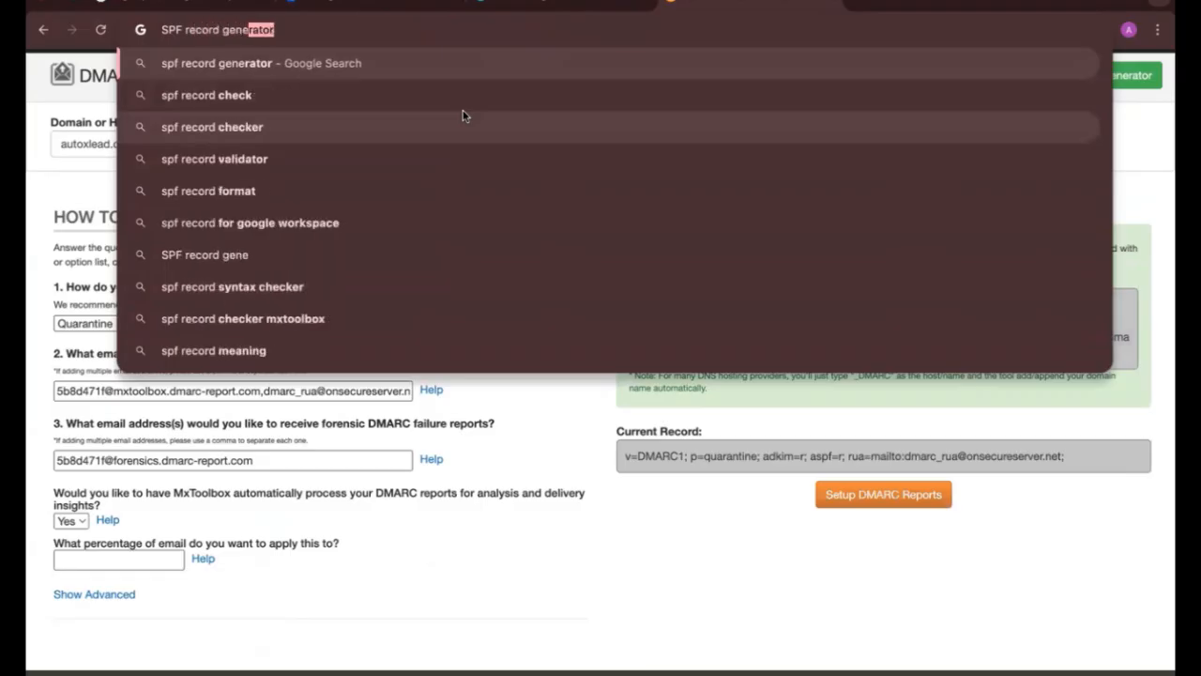
{"action": "key", "text": "BackSpace"}
{"action": "key", "text": "BackSpace"}
{"action": "key", "text": "BackSpace"}
{"action": "type", "text": "or"}
{"action": "key", "text": "Return"}
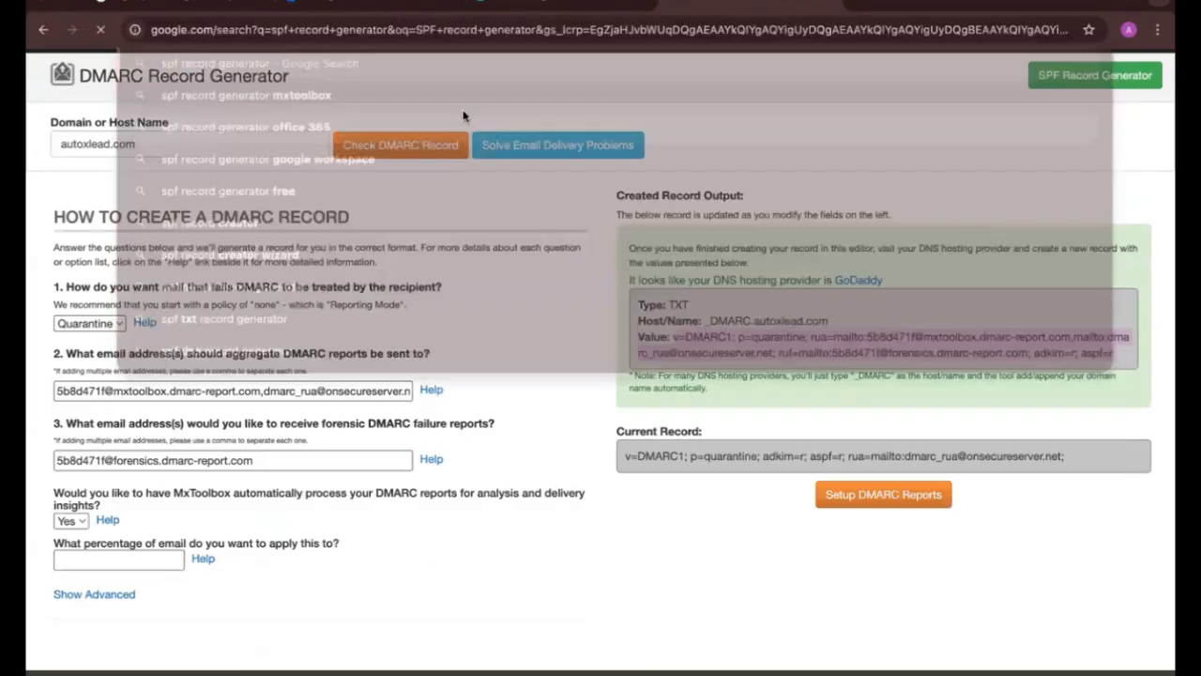
{"action": "left_click", "coordinate": [300, 226]}
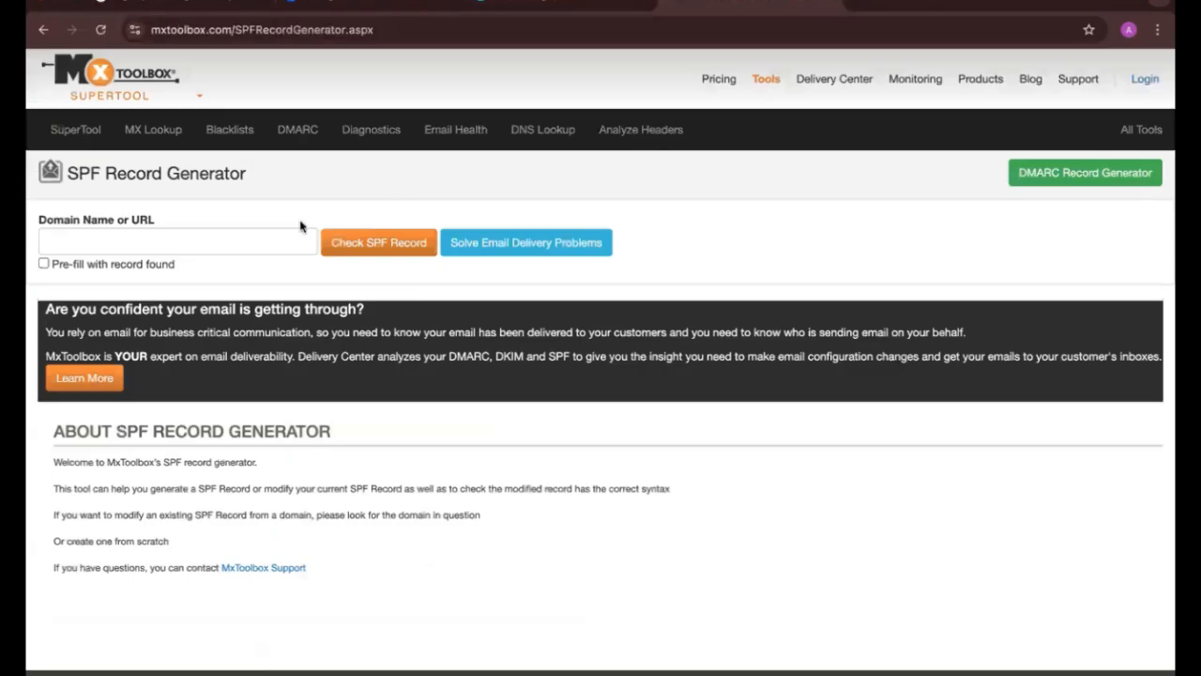
- Check autoxlead.com's SPF record and select the suggested v=spf1 value
{"action": "left_click", "coordinate": [196, 239]}
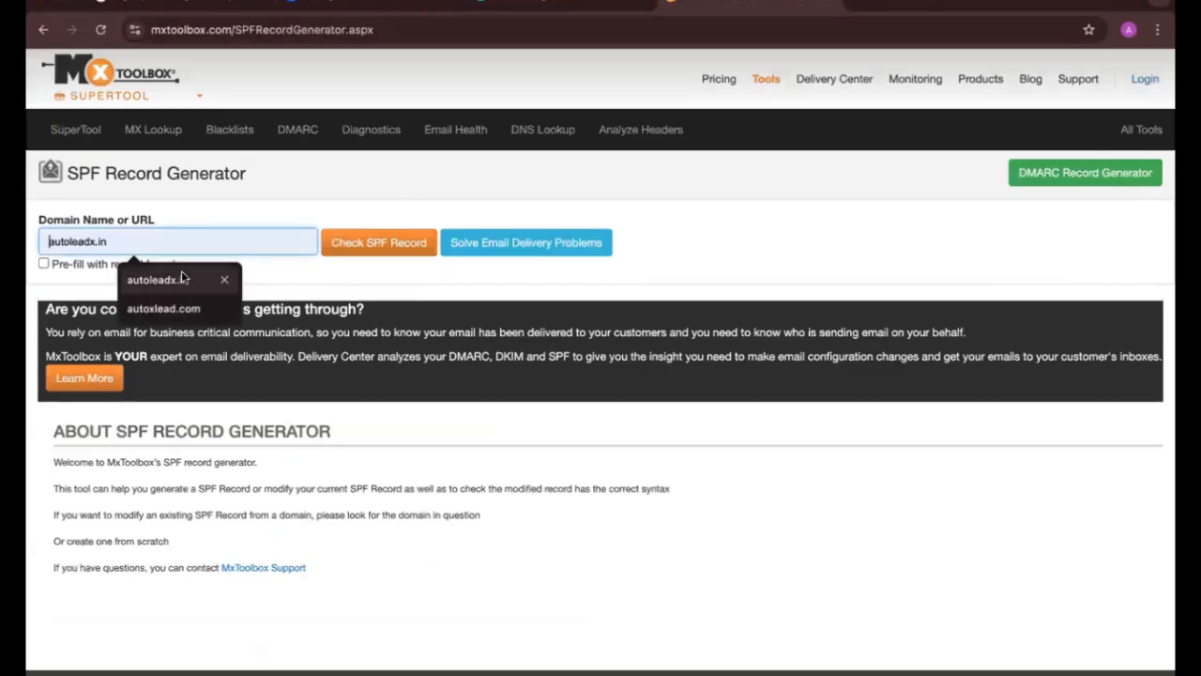
{"action": "left_click", "coordinate": [178, 310]}
{"action": "left_click", "coordinate": [384, 244]}
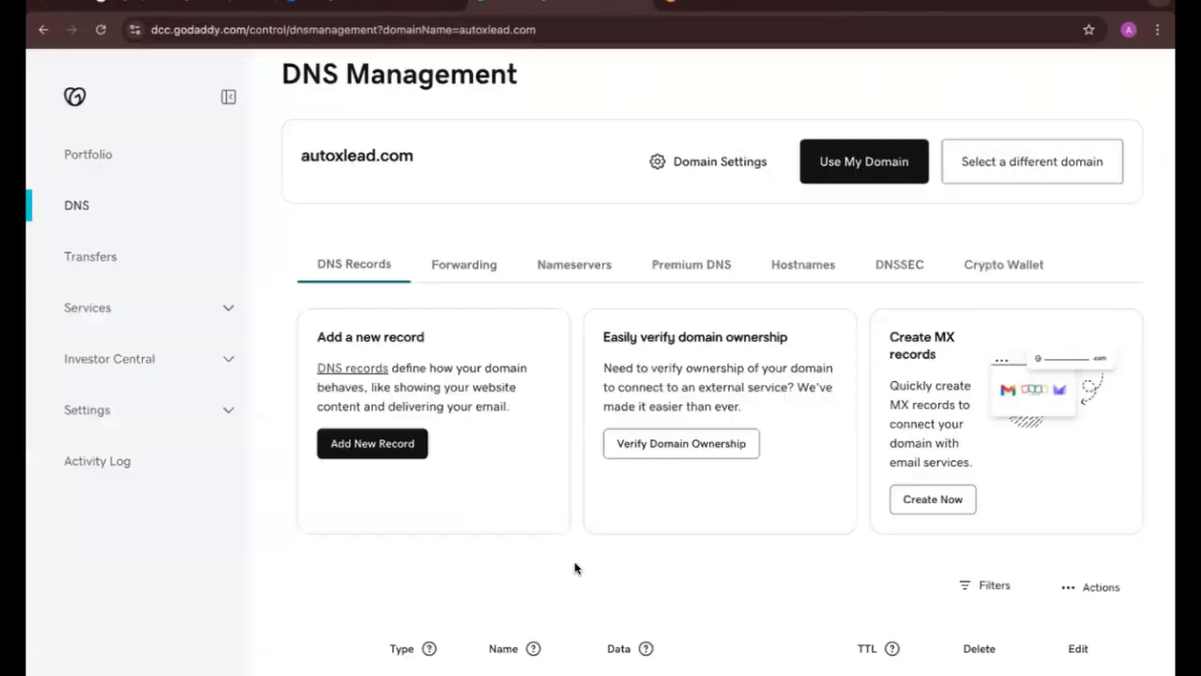
{"action": "scroll", "coordinate": [555, 504], "scroll_direction": "down", "scroll_amount": 5}
{"action": "scroll", "coordinate": [555, 507], "scroll_direction": "down", "scroll_amount": 5}
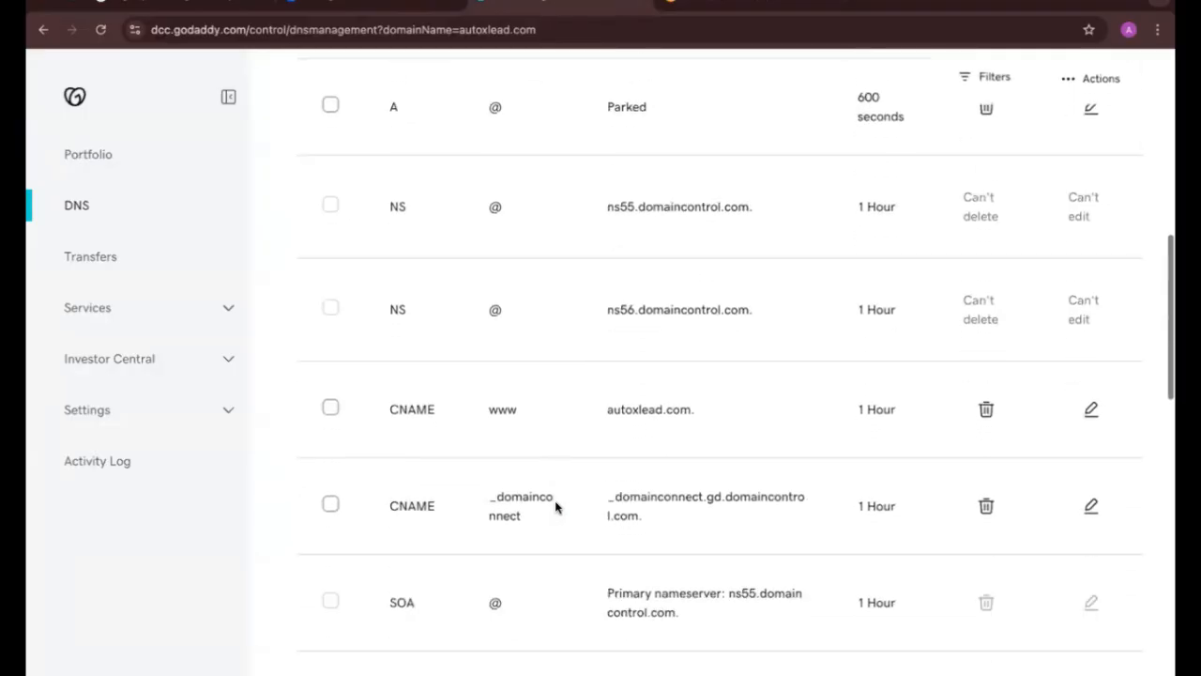
{"action": "scroll", "coordinate": [555, 502], "scroll_direction": "down", "scroll_amount": 2}
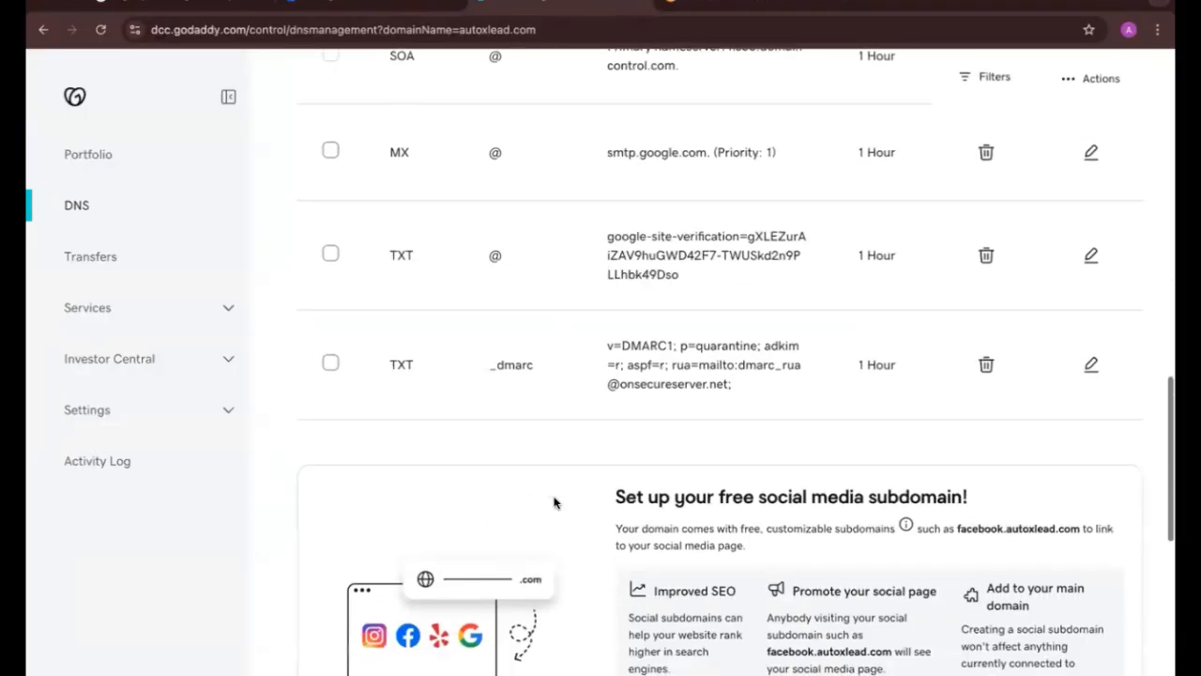
{"action": "scroll", "coordinate": [543, 341], "scroll_direction": "down", "scroll_amount": 4}
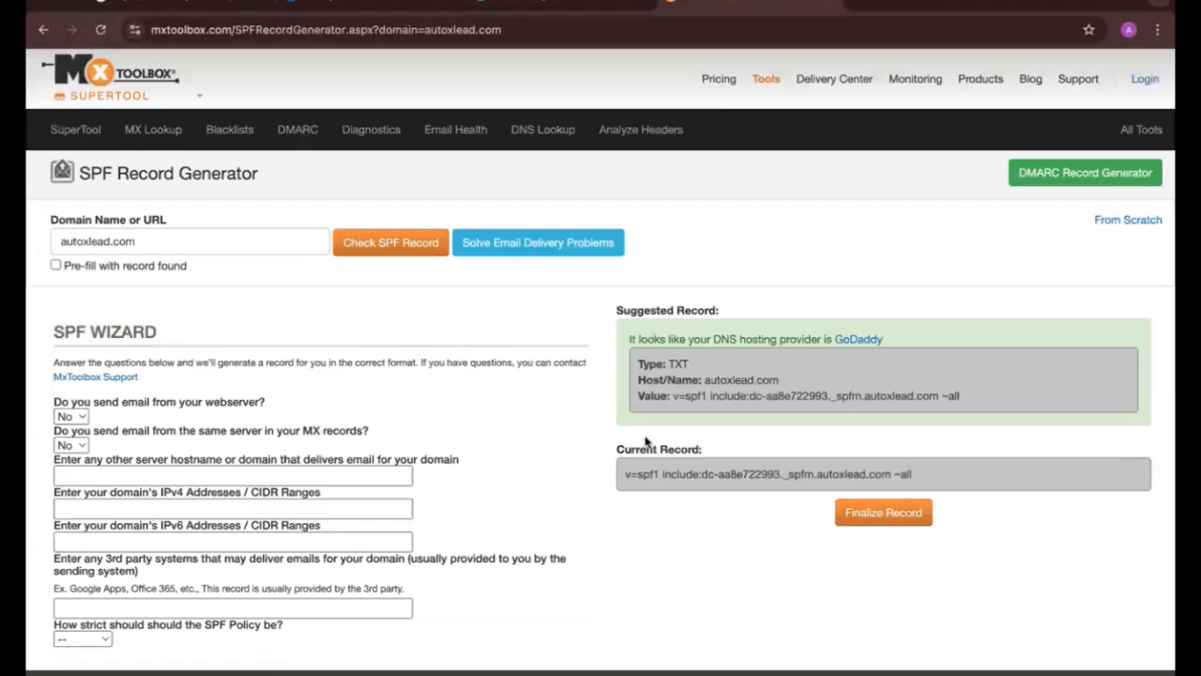
{"action": "scroll", "coordinate": [654, 491], "scroll_direction": "down", "scroll_amount": 3}
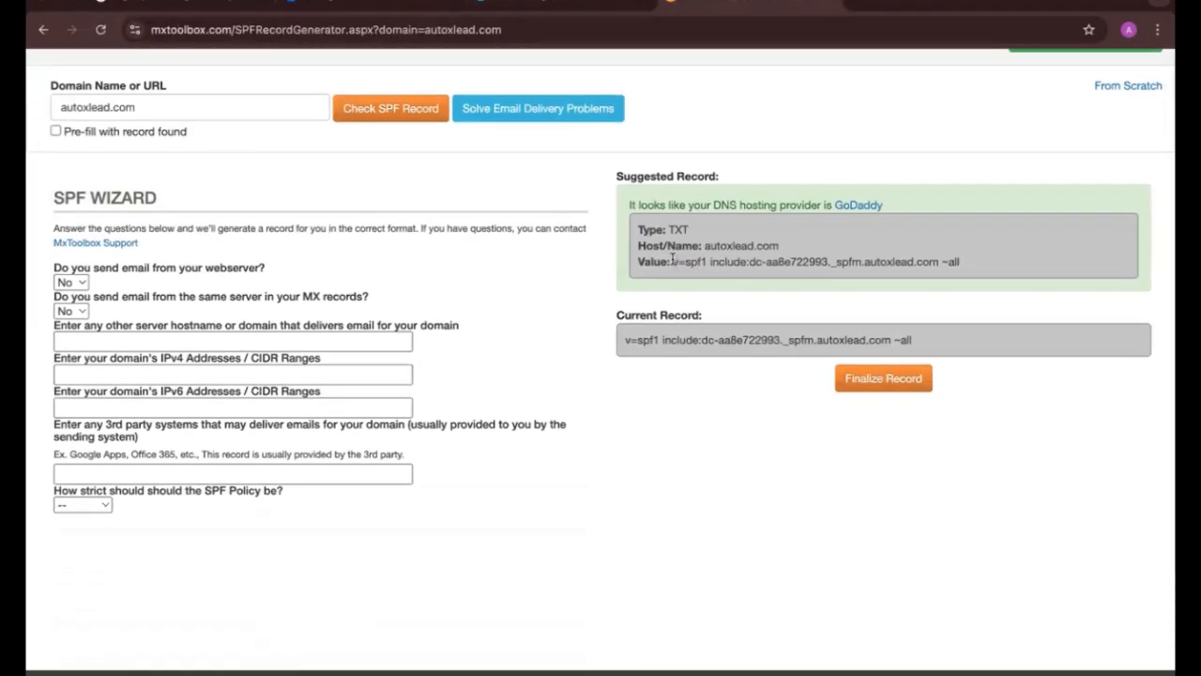
{"action": "left_click_drag", "start_coordinate": [672, 260], "coordinate": [950, 262]}
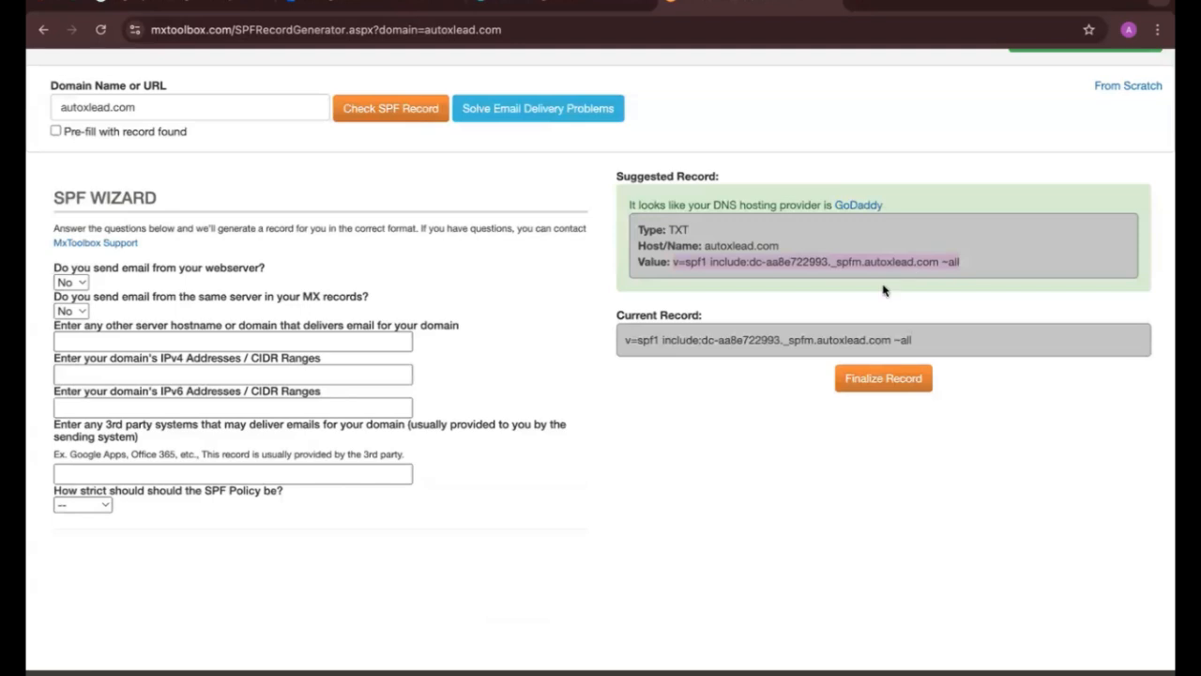
- Start a new GoDaddy DNS record for autoxlead.com and paste the copied SPF value
{"action": "left_click", "coordinate": [474, 3]}
{"action": "scroll", "coordinate": [423, 294], "scroll_direction": "down", "scroll_amount": 6}
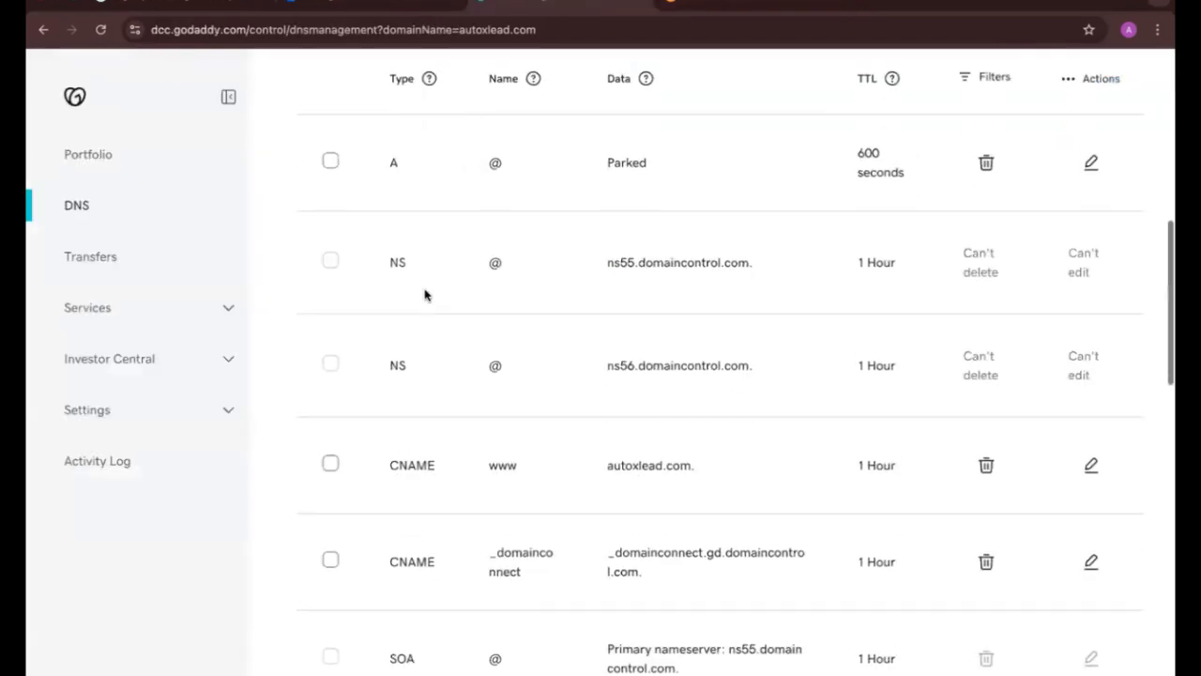
{"action": "scroll", "coordinate": [424, 294], "scroll_direction": "up", "scroll_amount": 1}
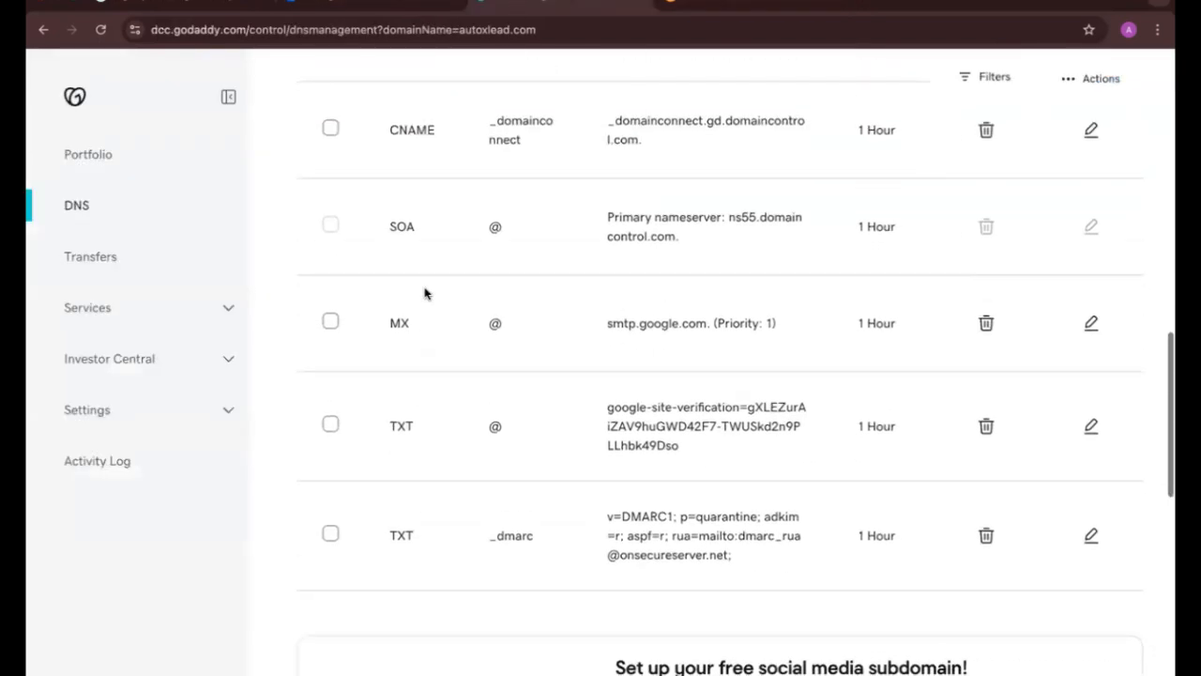
{"action": "scroll", "coordinate": [424, 294], "scroll_direction": "up", "scroll_amount": 1}
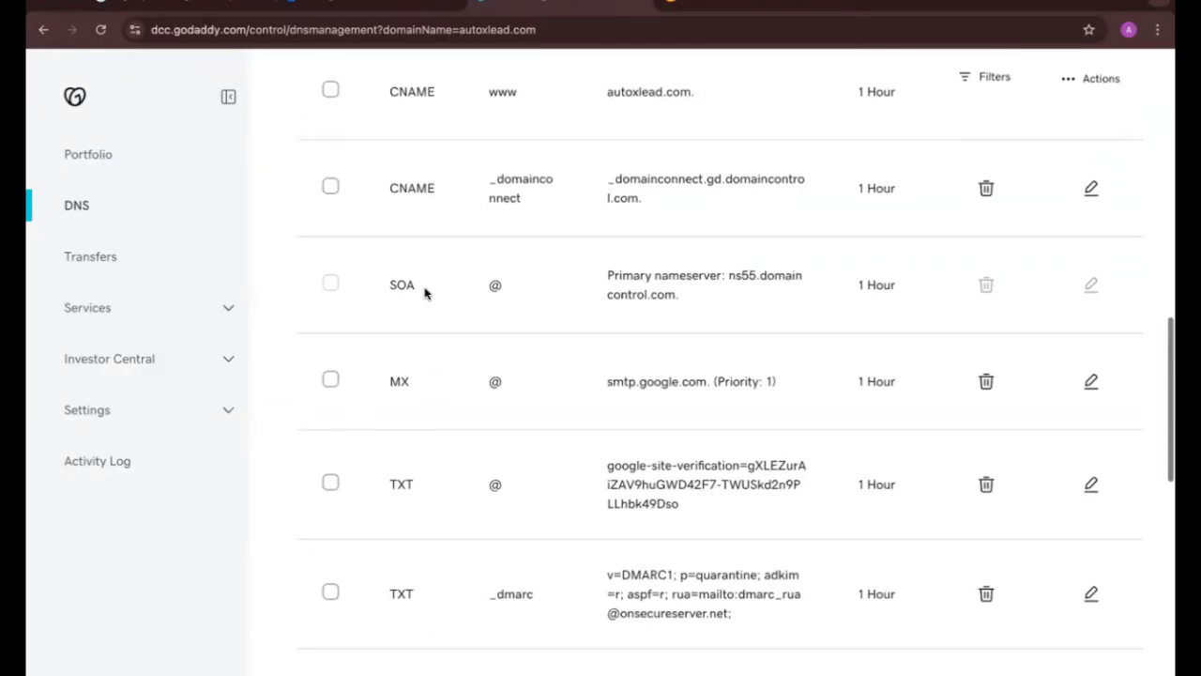
{"action": "scroll", "coordinate": [424, 293], "scroll_direction": "up", "scroll_amount": 1}
{"action": "scroll", "coordinate": [424, 293], "scroll_direction": "up", "scroll_amount": 5}
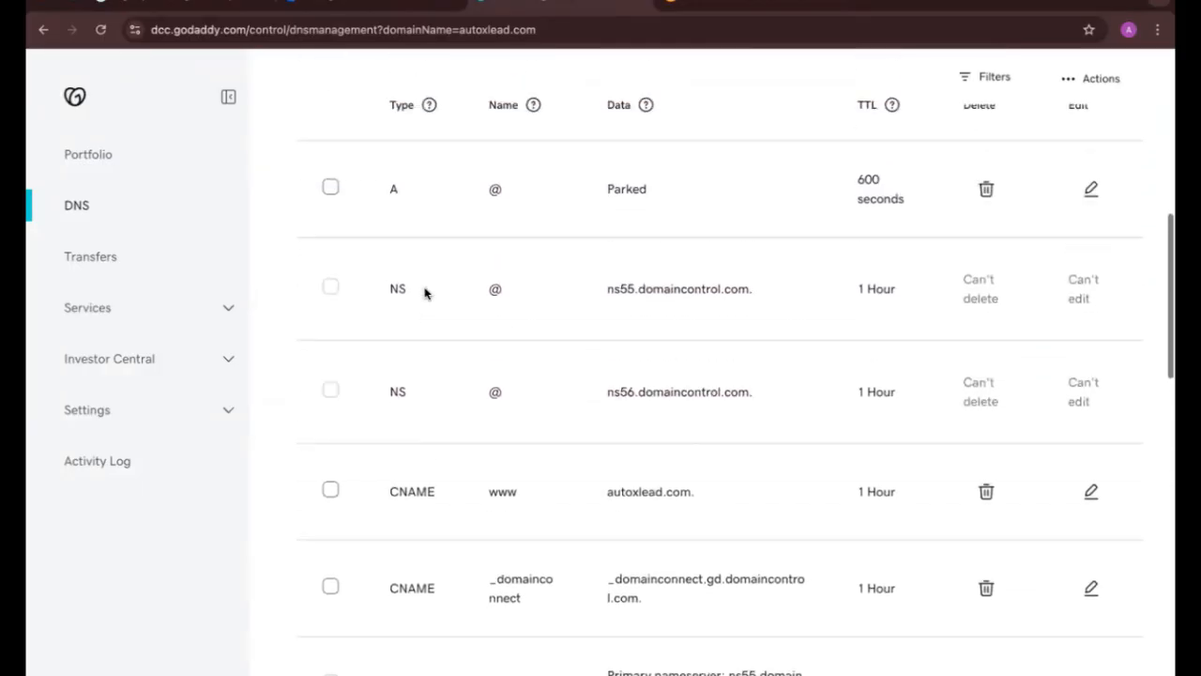
{"action": "scroll", "coordinate": [425, 294], "scroll_direction": "up", "scroll_amount": 3}
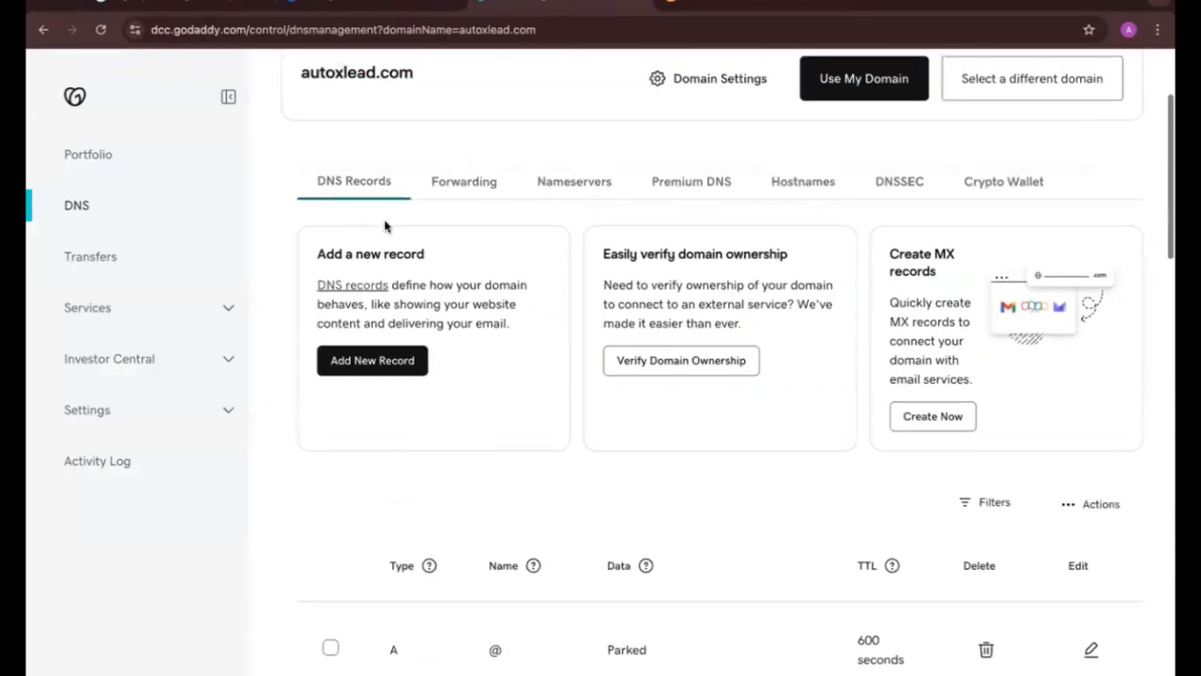
{"action": "left_click", "coordinate": [390, 394]}
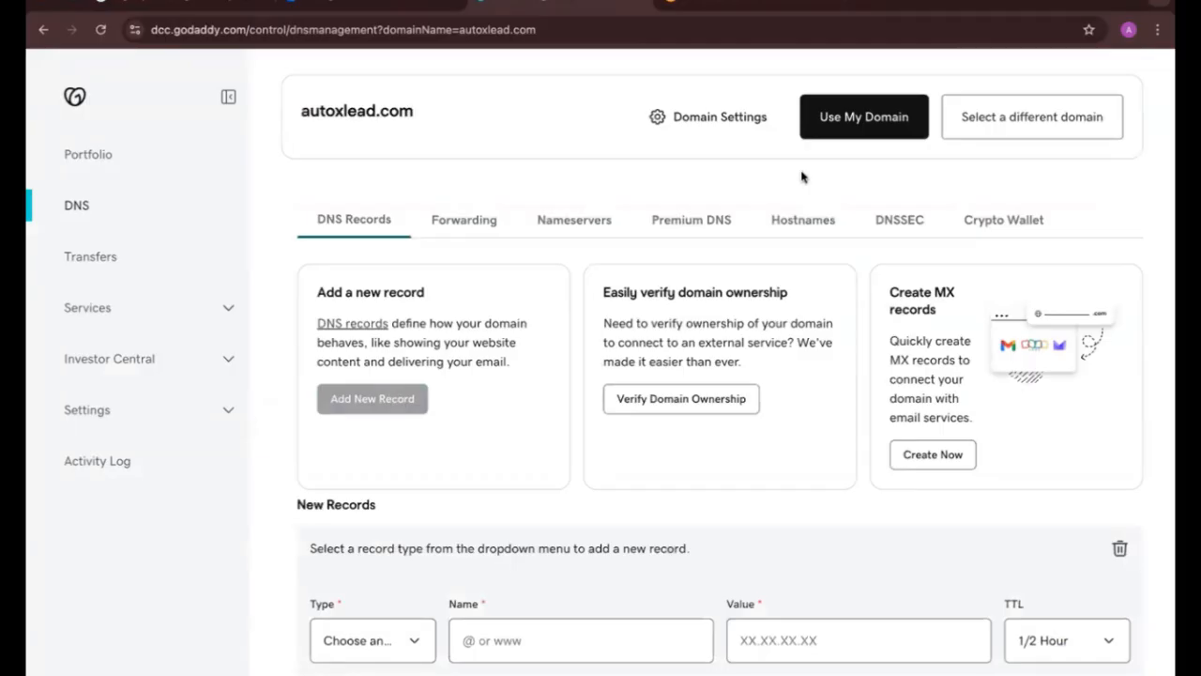
{"action": "scroll", "coordinate": [584, 597], "scroll_direction": "down", "scroll_amount": 2}
{"action": "left_click", "coordinate": [750, 456]}
{"action": "key", "text": "ctrl+v"}
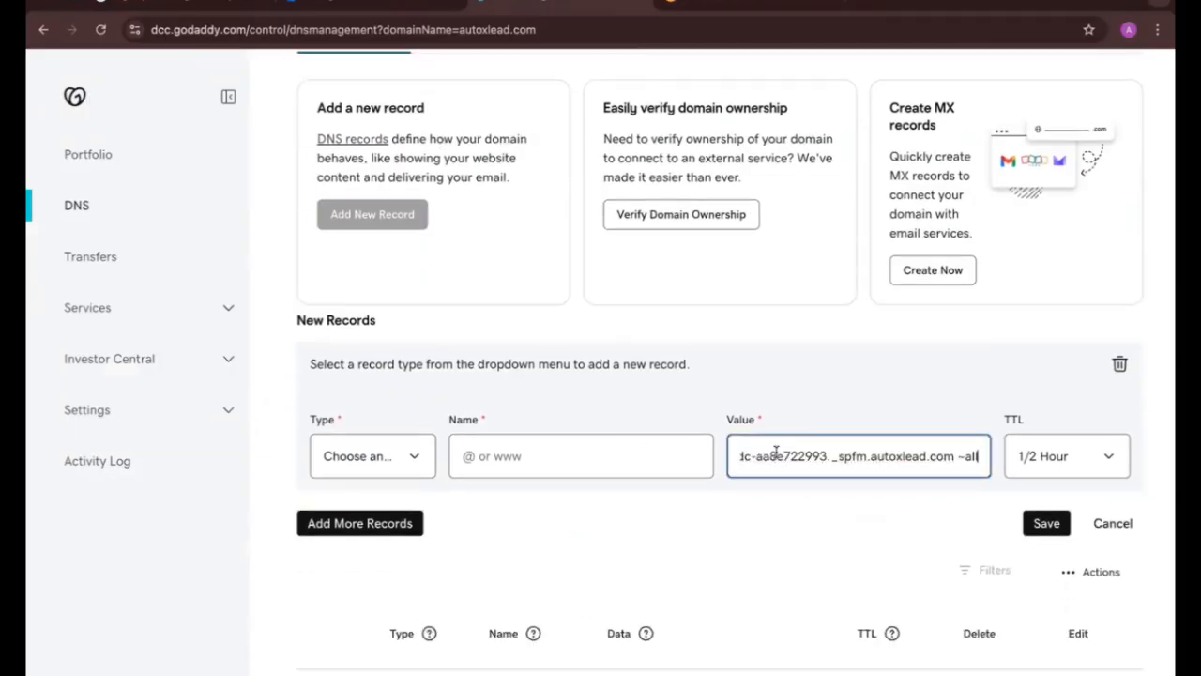
- Set the record type to TXT with name autoxlead.com copied from MxToolbox
{"action": "left_click", "coordinate": [718, 5]}
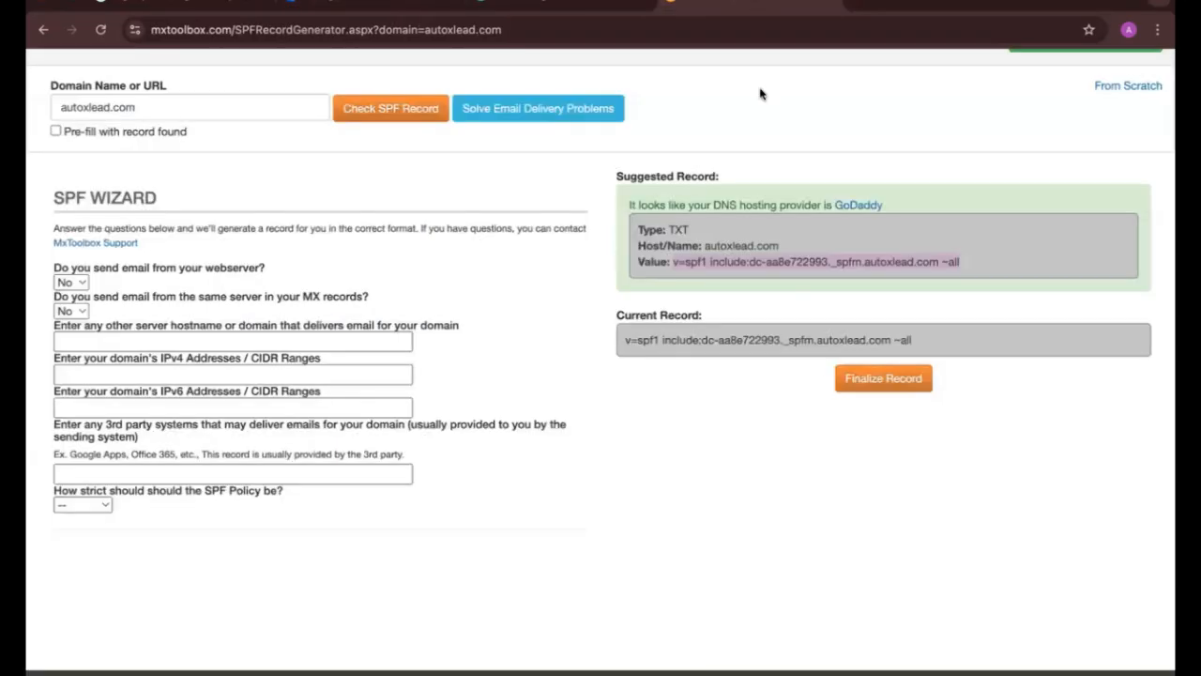
{"action": "left_click_drag", "start_coordinate": [706, 246], "coordinate": [769, 245]}
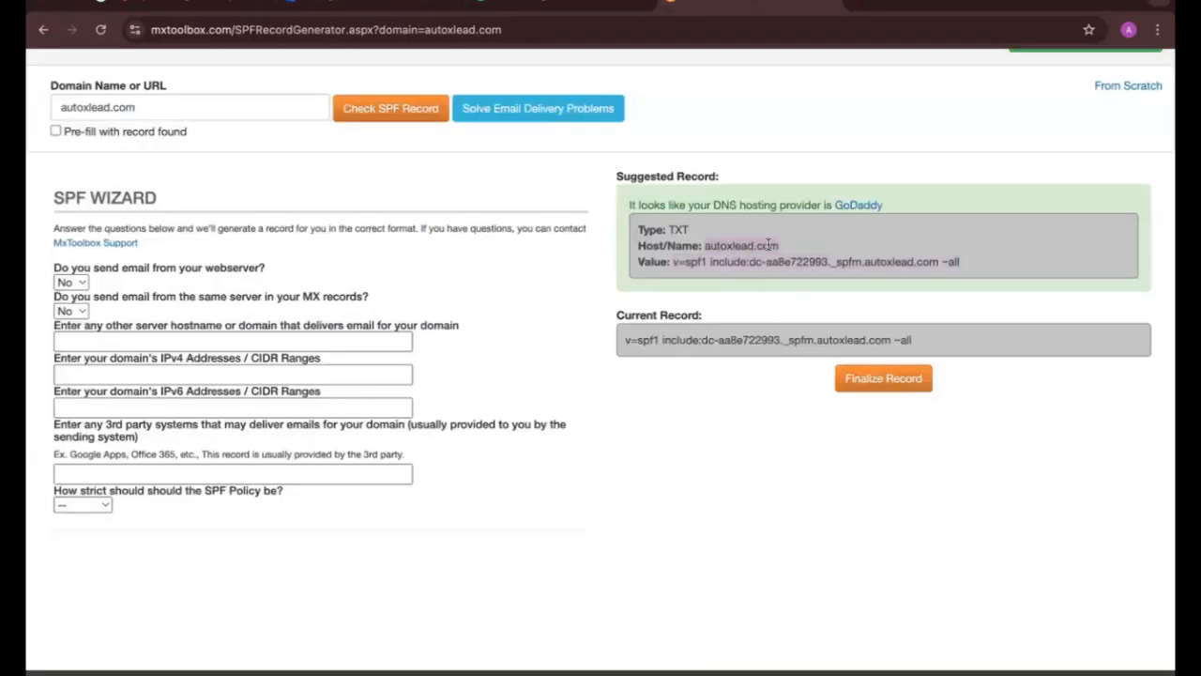
{"action": "left_click", "coordinate": [370, 5]}
{"action": "left_click", "coordinate": [371, 456]}
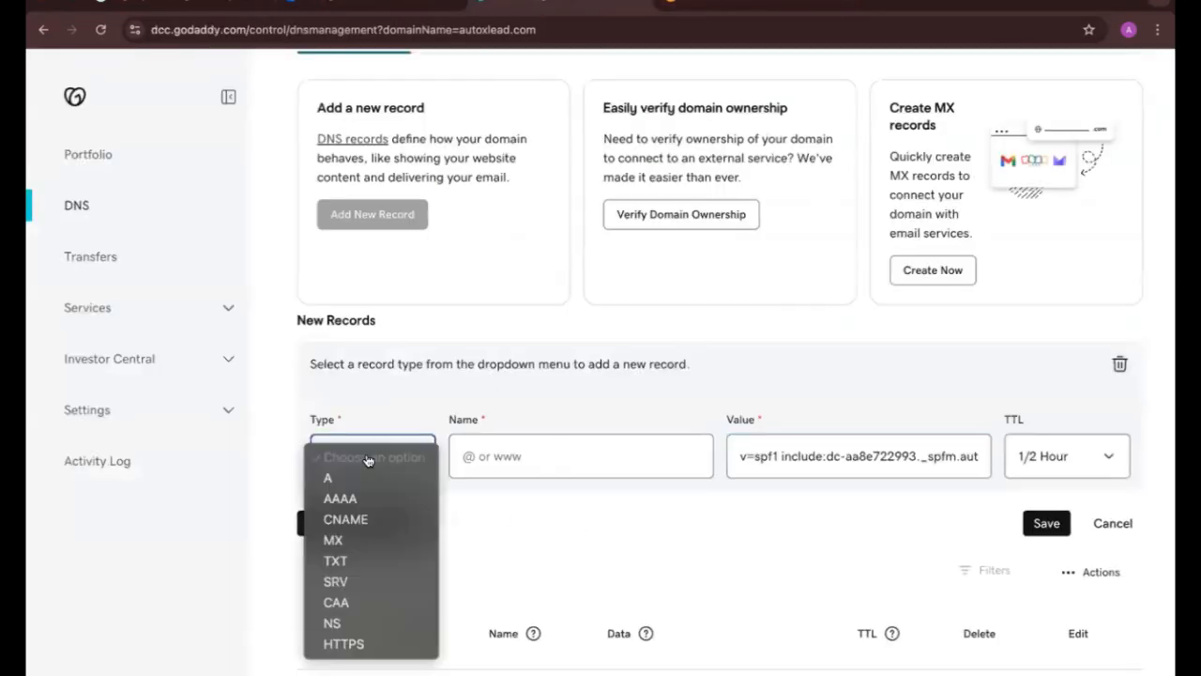
{"action": "left_click", "coordinate": [338, 561]}
{"action": "left_click", "coordinate": [480, 460]}
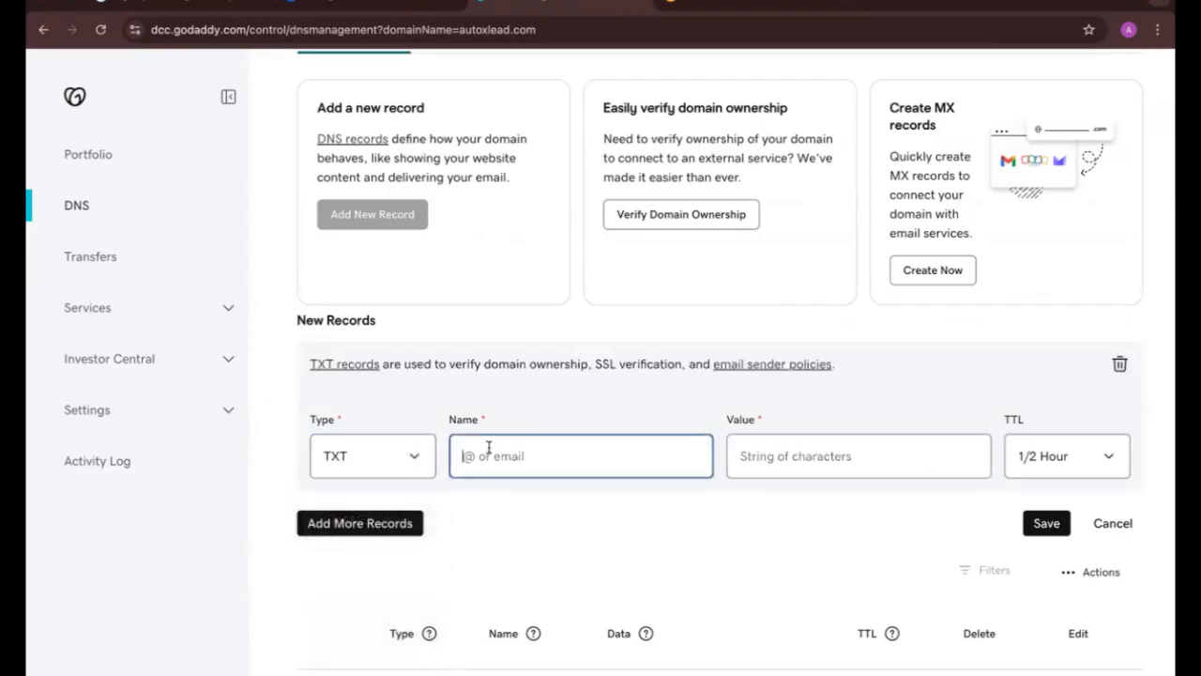
{"action": "type", "text": "autoxlead.com"}
{"action": "left_click", "coordinate": [1046, 523]}
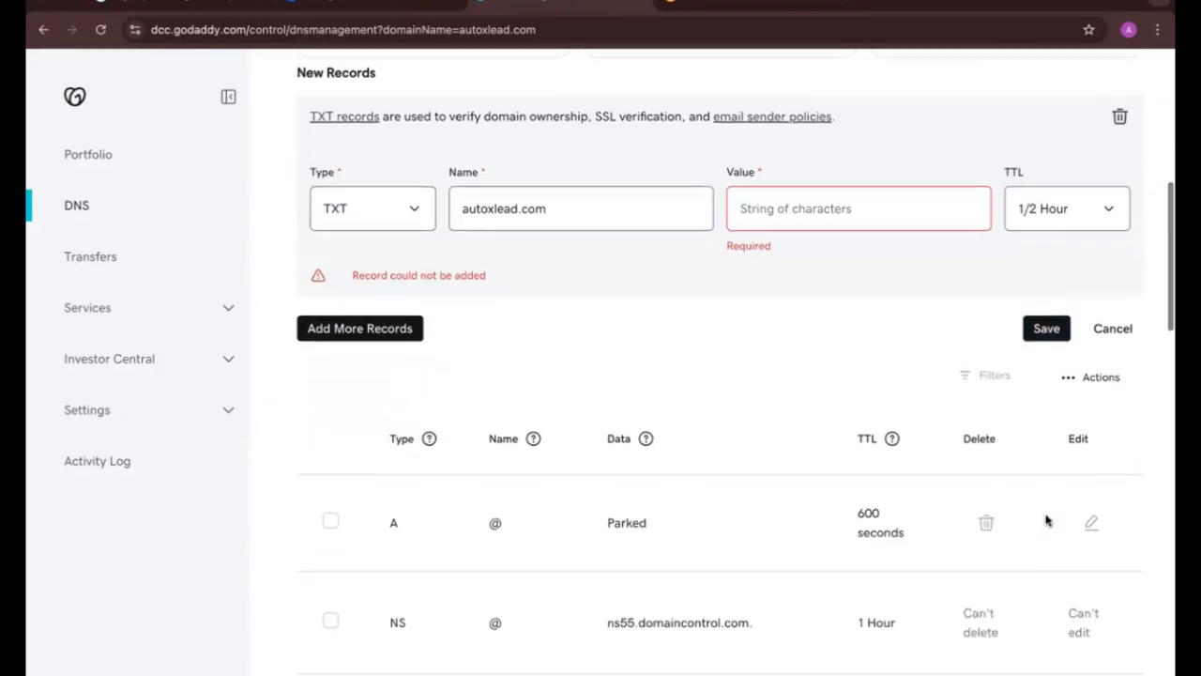
- Fill in v=spf1 include:dc-aa8e722993._spfm.autoxlead.com ~all as the value and save the TXT record
{"action": "left_click", "coordinate": [781, 173]}
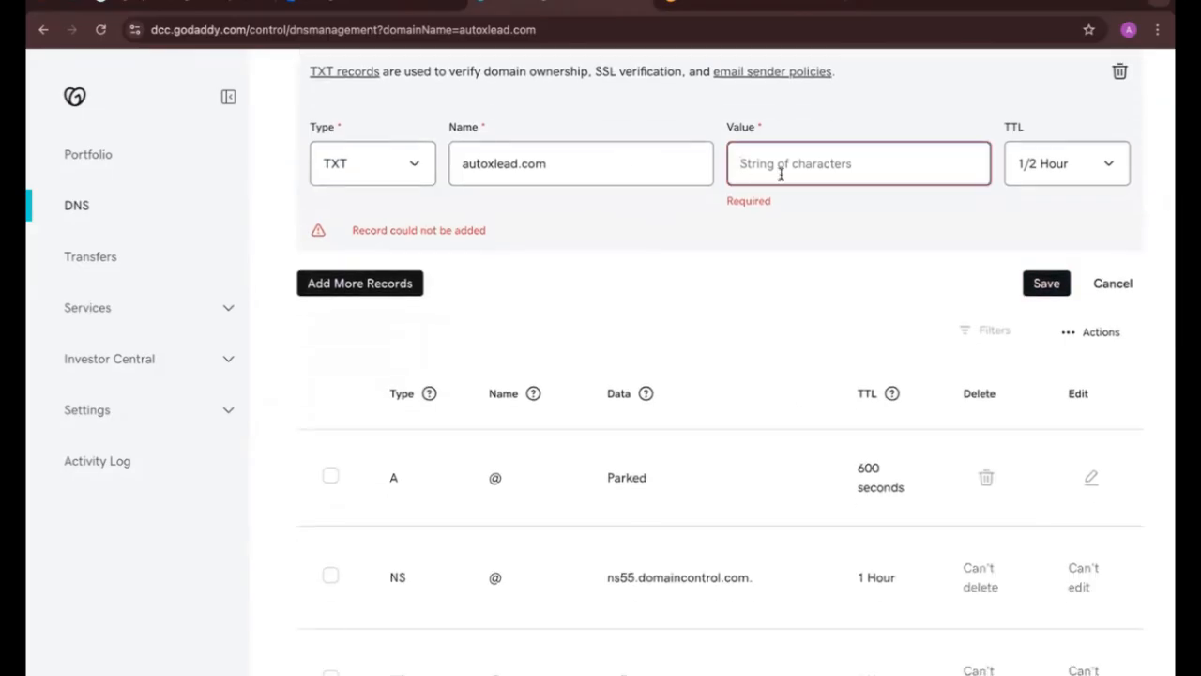
{"action": "left_click", "coordinate": [743, 10]}
{"action": "mouse_move", "coordinate": [676, 255]}
{"action": "left_mouse_down"}
{"action": "mouse_move", "coordinate": [954, 260]}
{"action": "mouse_move", "coordinate": [672, 259]}
{"action": "left_mouse_up"}
{"action": "left_click", "coordinate": [563, 3]}
{"action": "key", "text": "ctrl+v"}
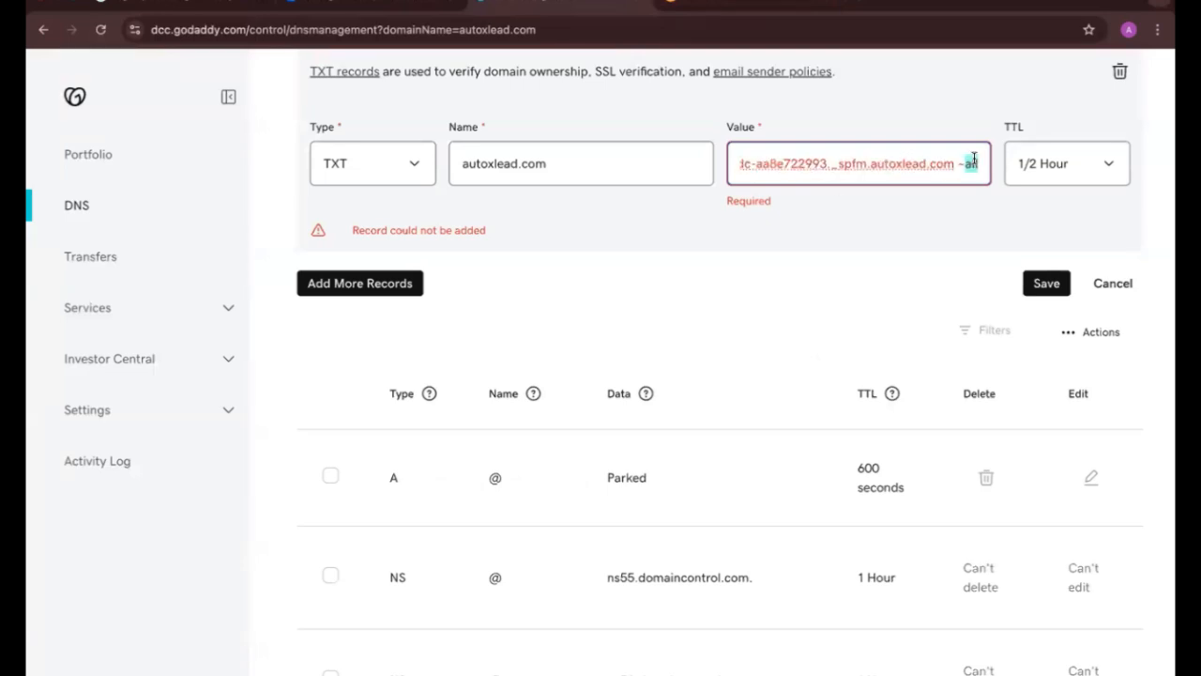
{"action": "type", "text": "google"}
{"action": "left_click", "coordinate": [846, 244]}
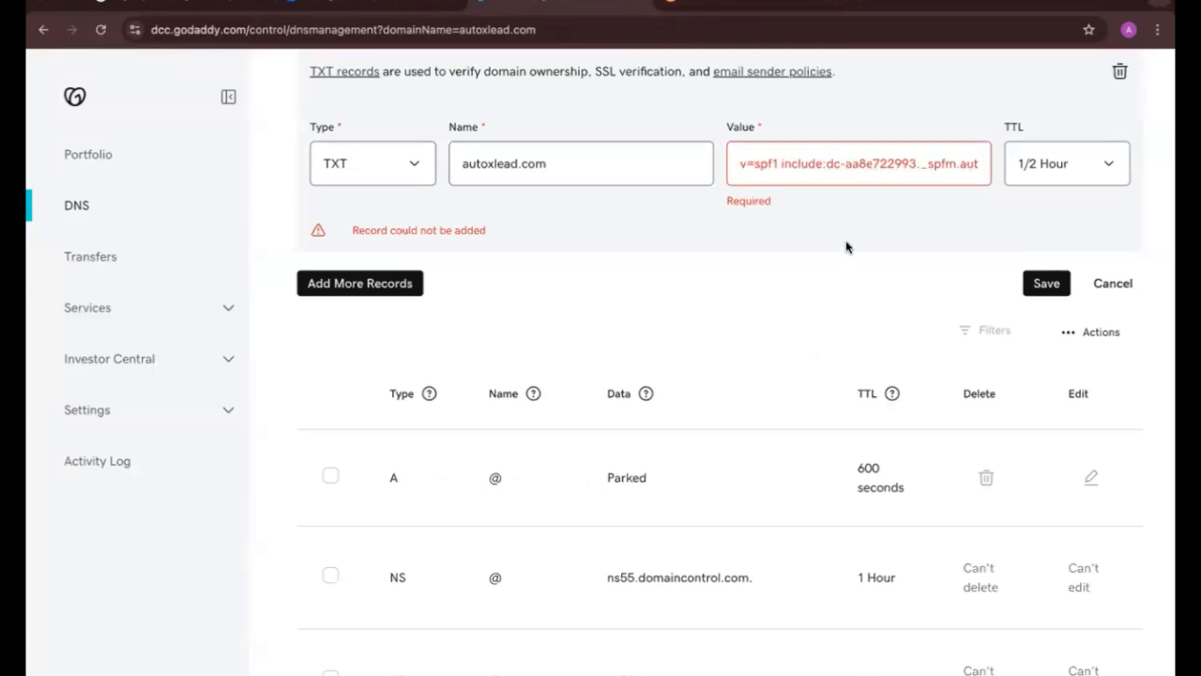
{"action": "left_click", "coordinate": [1063, 290]}
{"action": "left_click", "coordinate": [472, 469]}
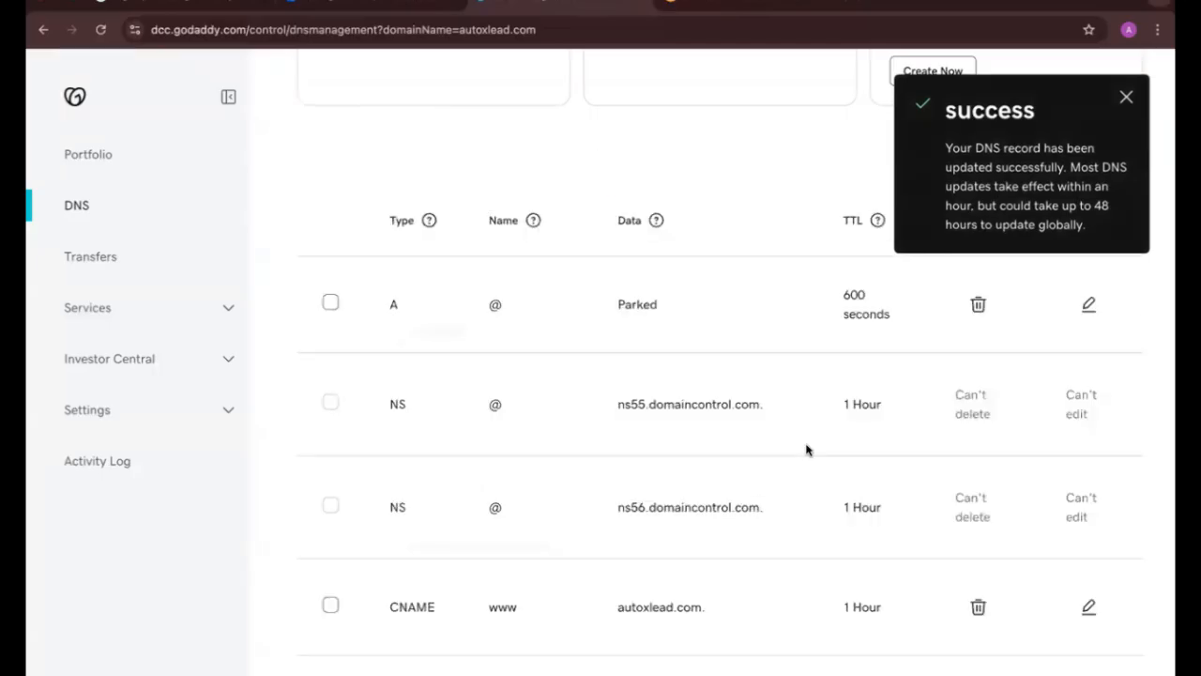
{"action": "scroll", "coordinate": [805, 450], "scroll_direction": "down", "scroll_amount": 9}
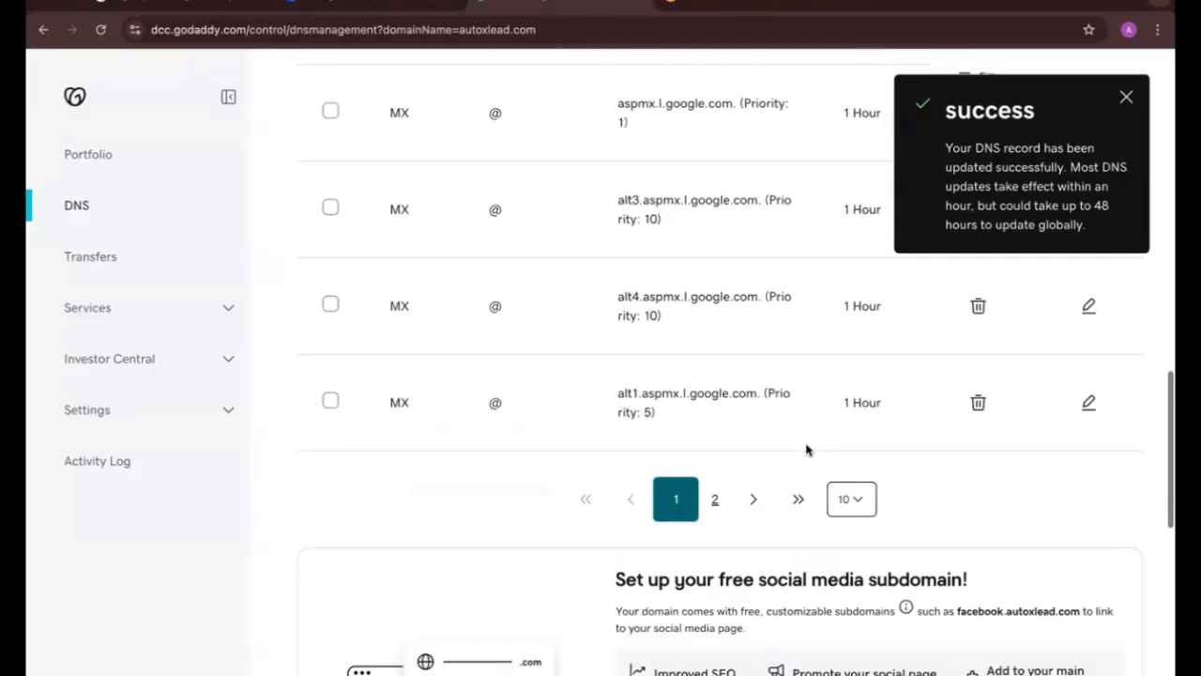
{"action": "left_click", "coordinate": [370, 8]}
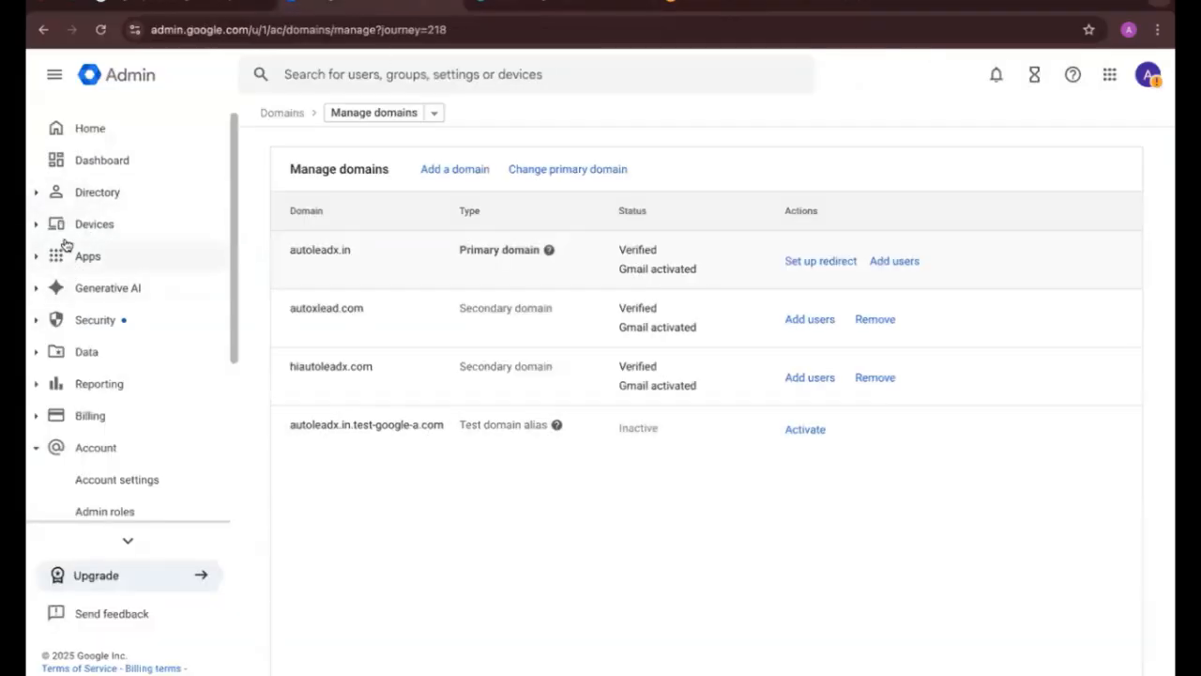
- Go to Apps > Google Workspace > Gmail > Authenticate email in Google Admin
{"action": "left_click", "coordinate": [37, 254]}
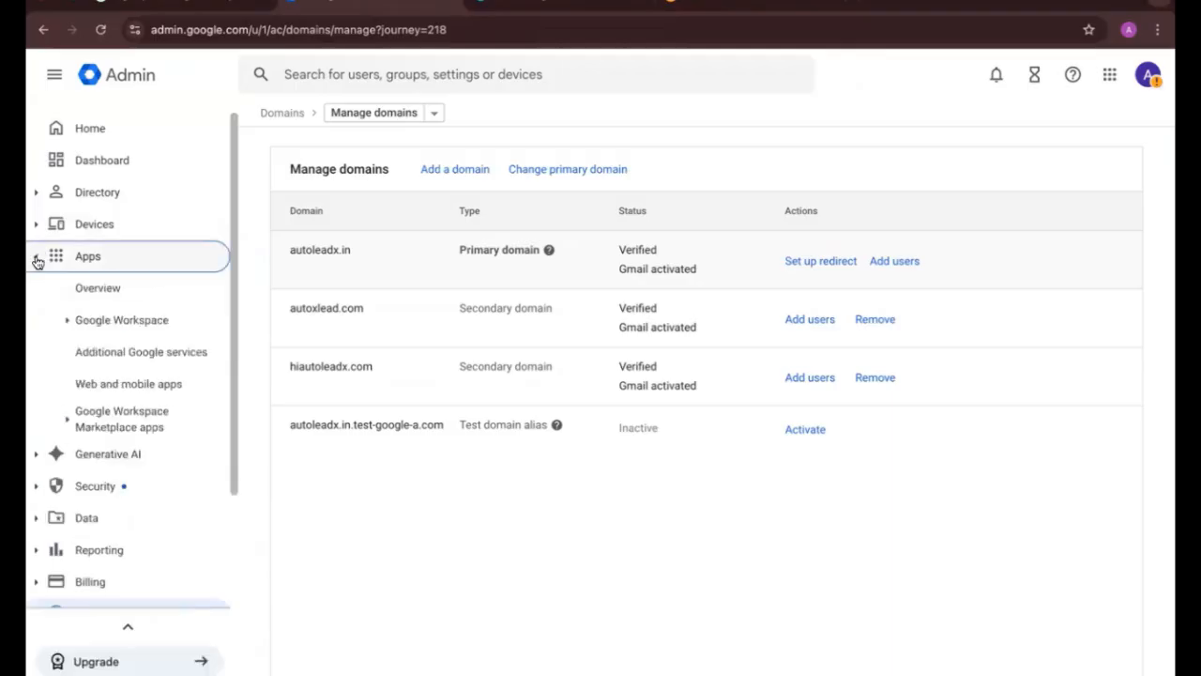
{"action": "scroll", "coordinate": [96, 331], "scroll_direction": "down", "scroll_amount": 1}
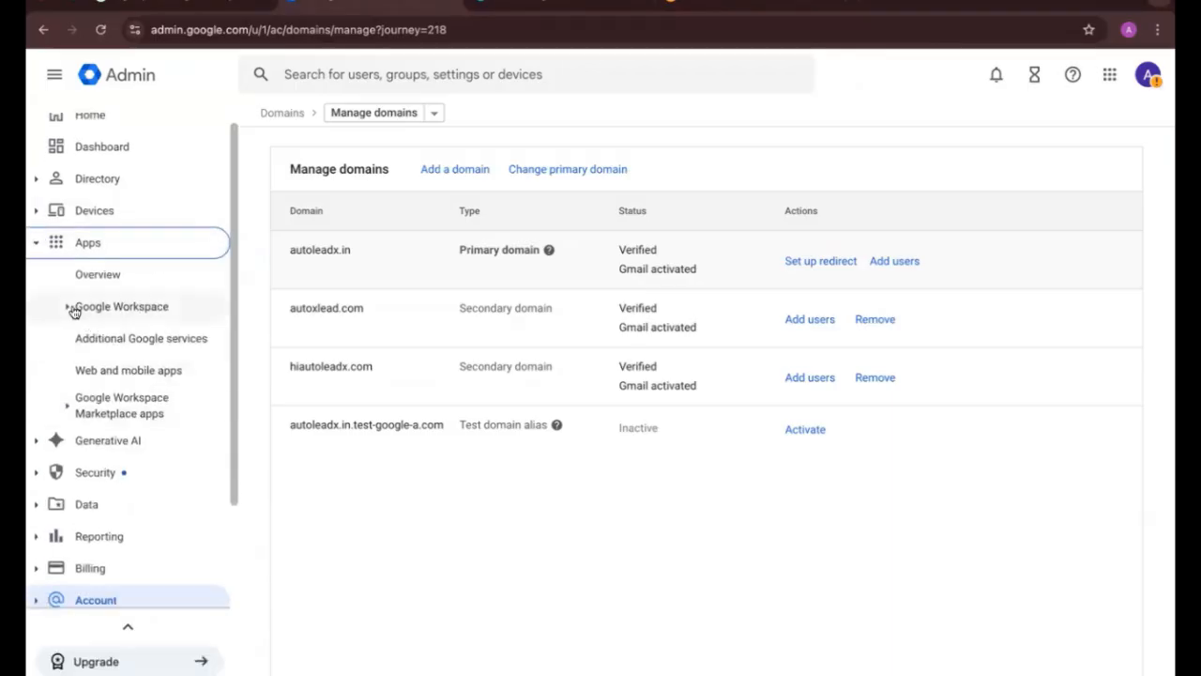
{"action": "left_click", "coordinate": [75, 307]}
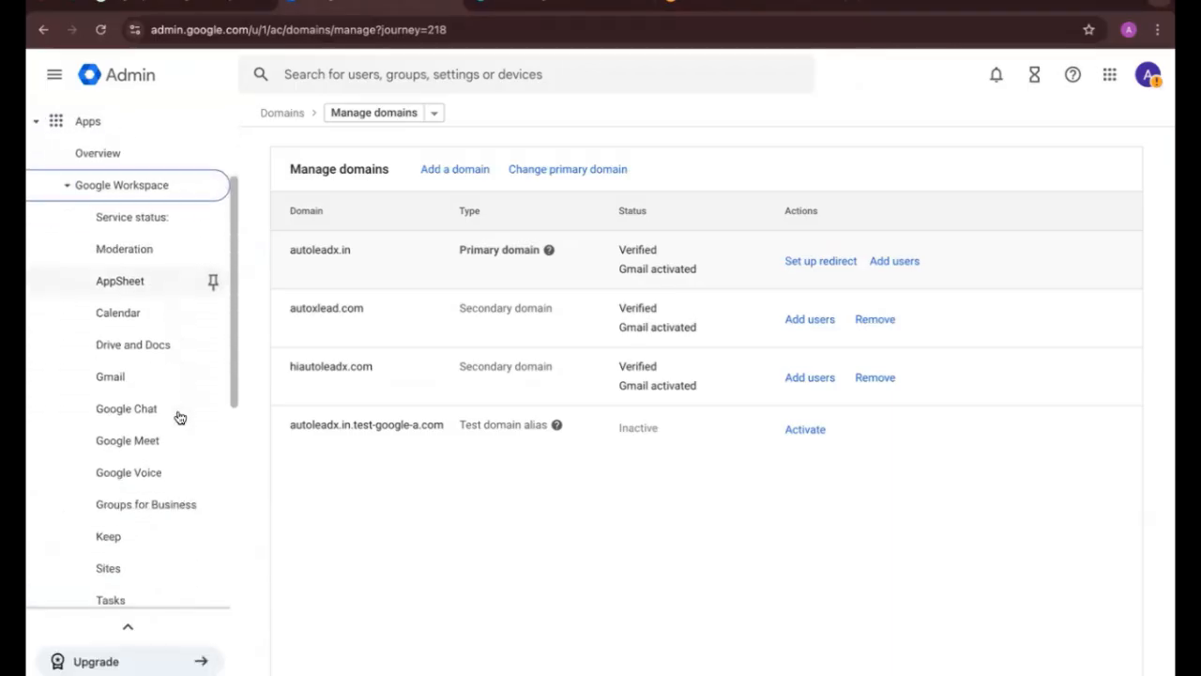
{"action": "left_click", "coordinate": [108, 381]}
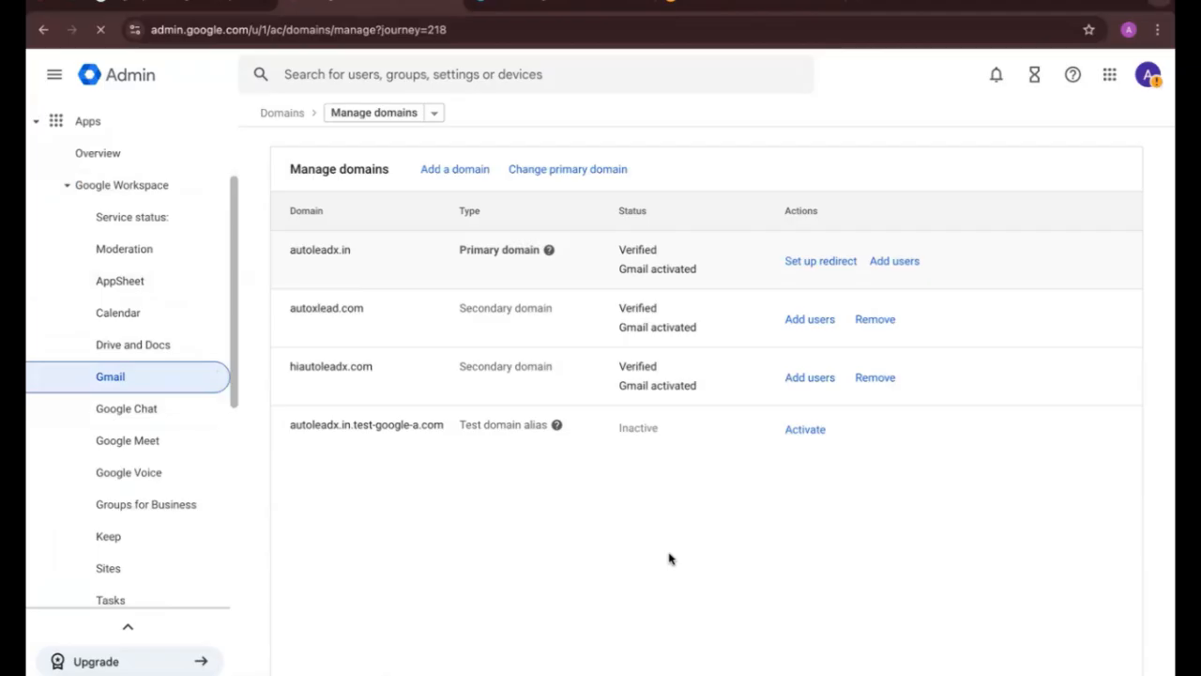
{"action": "scroll", "coordinate": [669, 558], "scroll_direction": "down", "scroll_amount": 3}
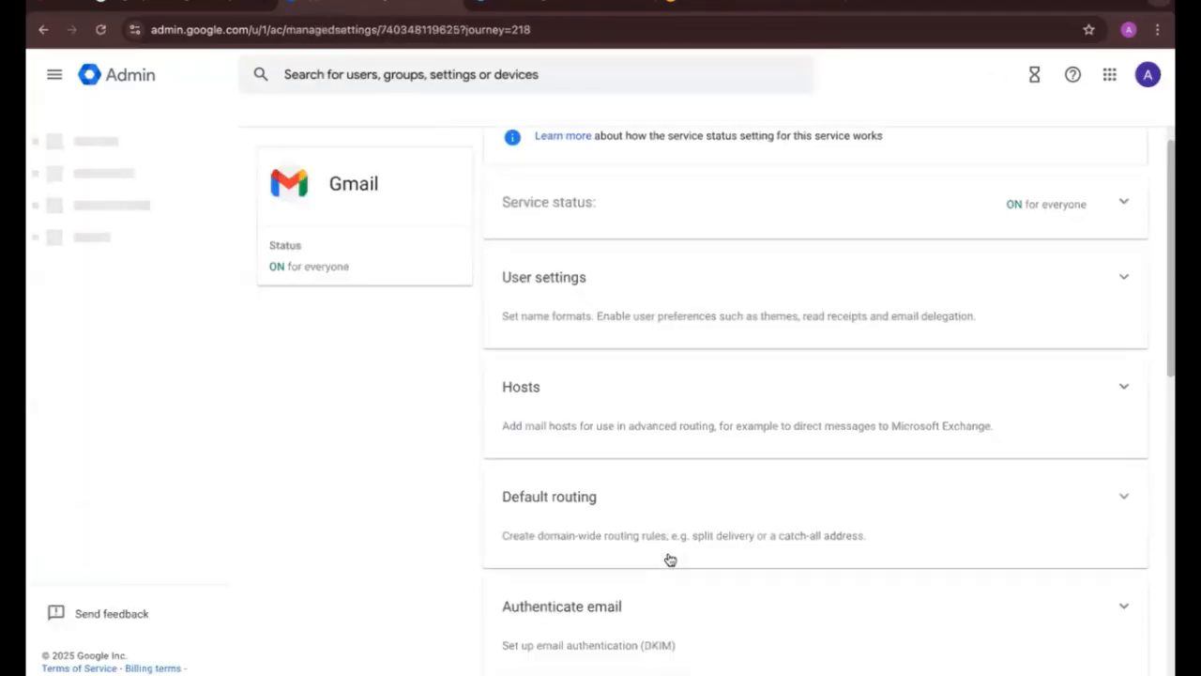
{"action": "scroll", "coordinate": [670, 560], "scroll_direction": "down", "scroll_amount": 1}
{"action": "scroll", "coordinate": [818, 450], "scroll_direction": "down", "scroll_amount": 1}
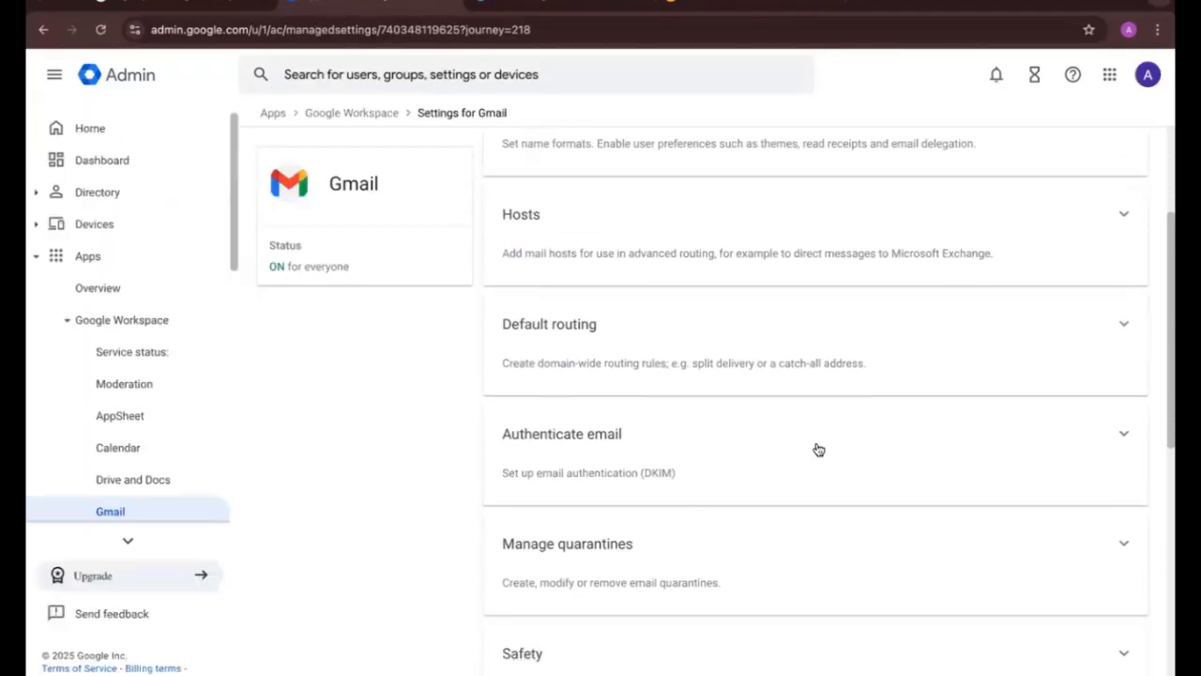
{"action": "left_click", "coordinate": [853, 461]}
{"action": "scroll", "coordinate": [1119, 438], "scroll_direction": "down", "scroll_amount": 2}
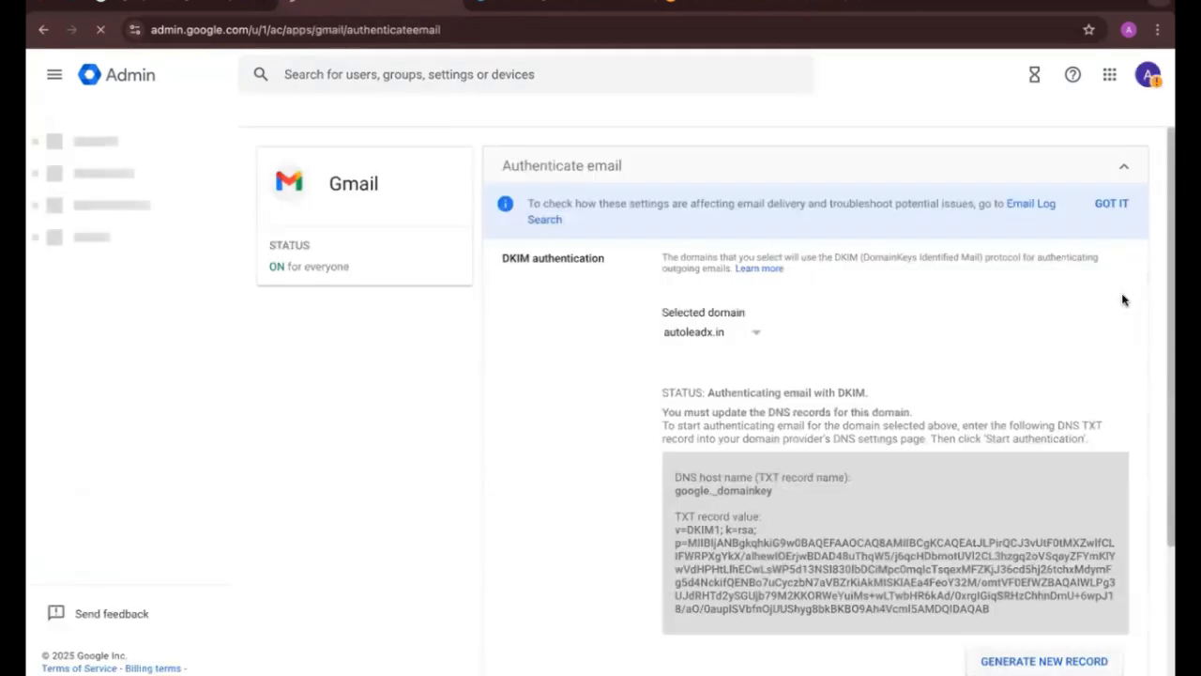
{"action": "scroll", "coordinate": [875, 354], "scroll_direction": "down", "scroll_amount": 2}
- Generate a new 2048-bit DKIM record for autoxlead.com and select its TXT value
{"action": "left_click", "coordinate": [757, 198]}
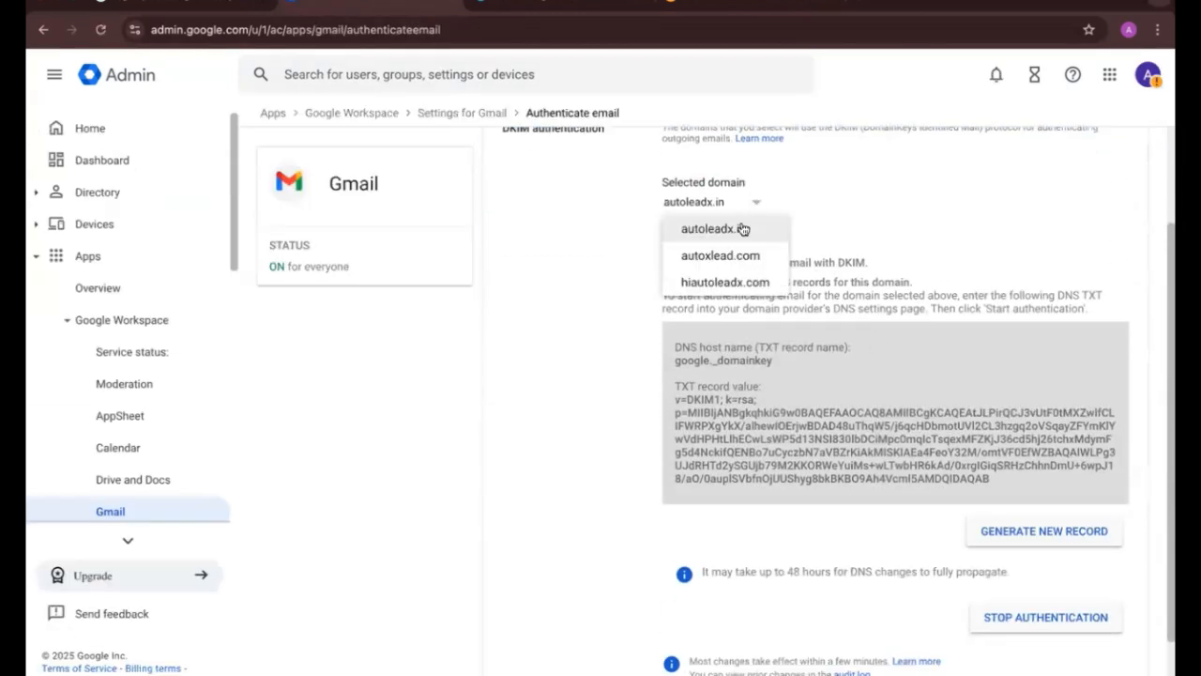
{"action": "left_click", "coordinate": [743, 257]}
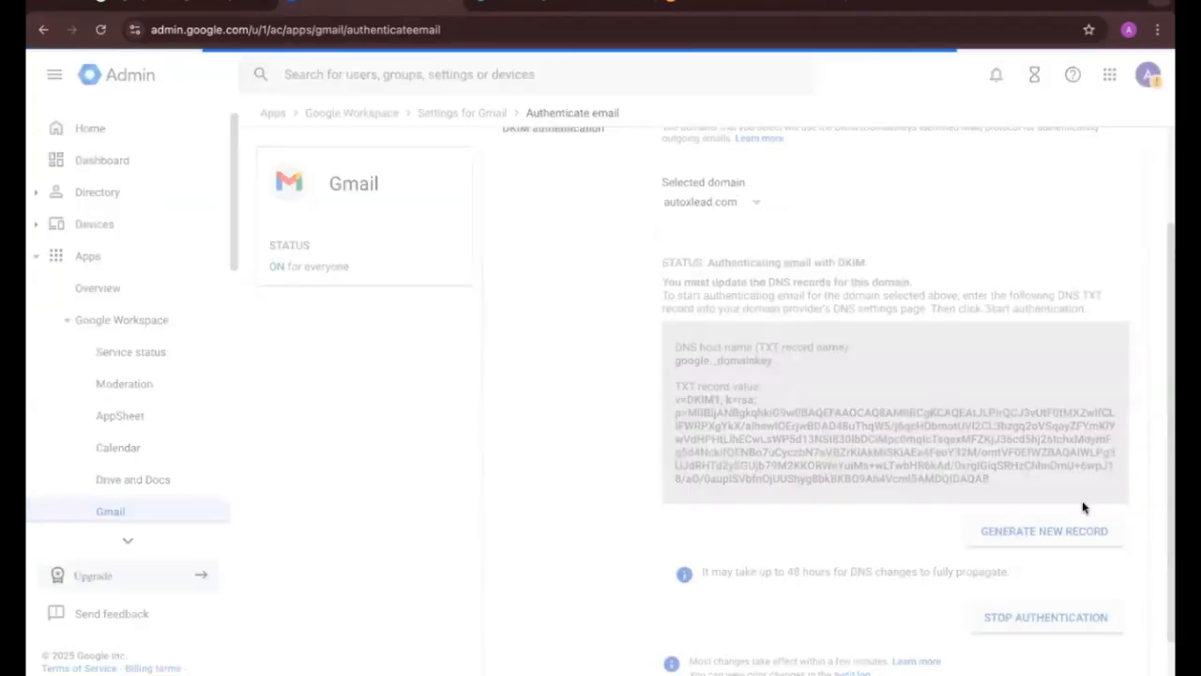
{"action": "left_click", "coordinate": [1037, 456]}
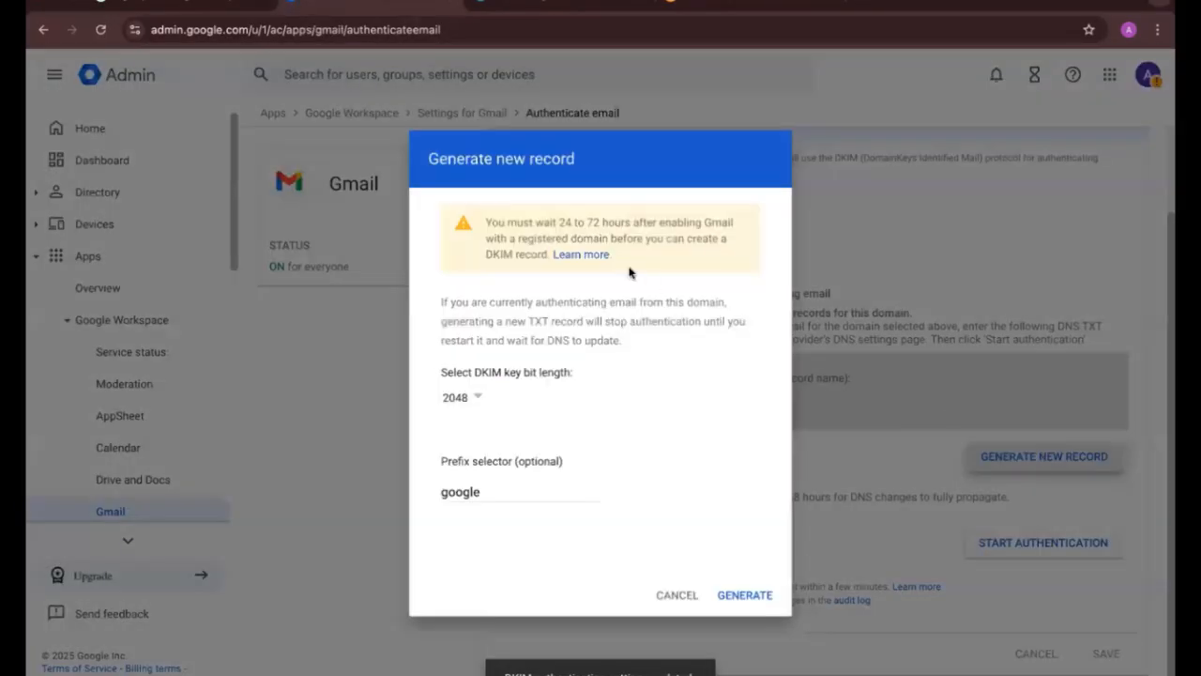
{"action": "left_click", "coordinate": [739, 595]}
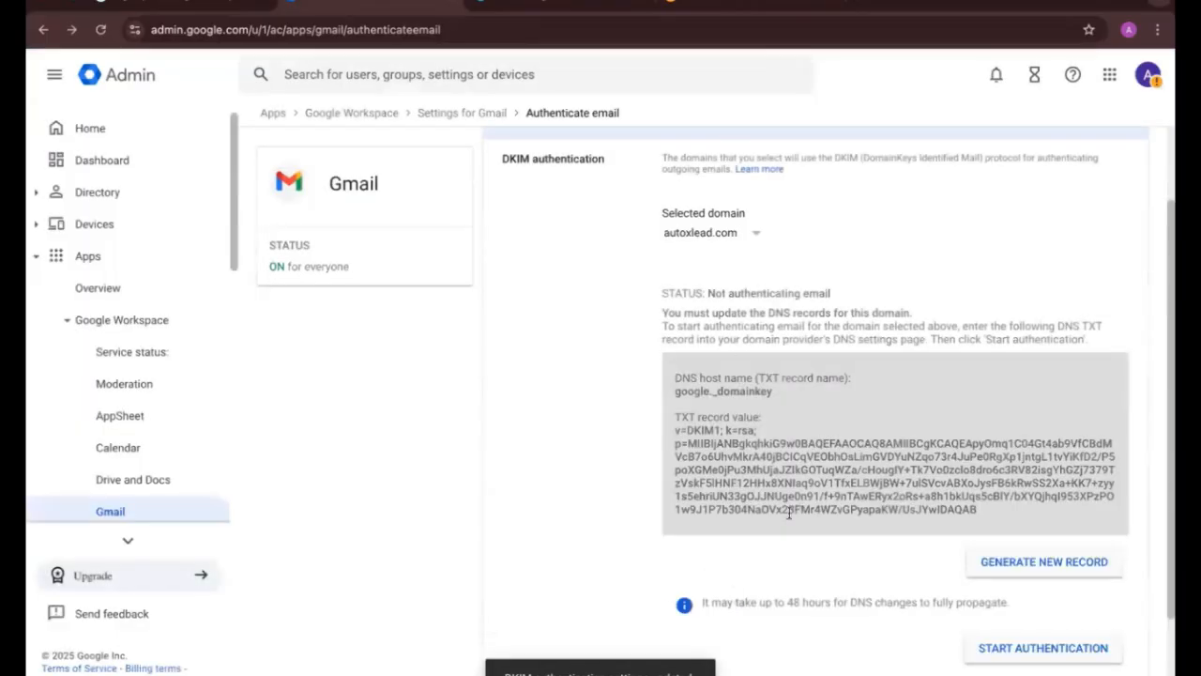
{"action": "scroll", "coordinate": [788, 511], "scroll_direction": "down", "scroll_amount": 2}
{"action": "left_click_drag", "start_coordinate": [674, 325], "coordinate": [966, 407]}
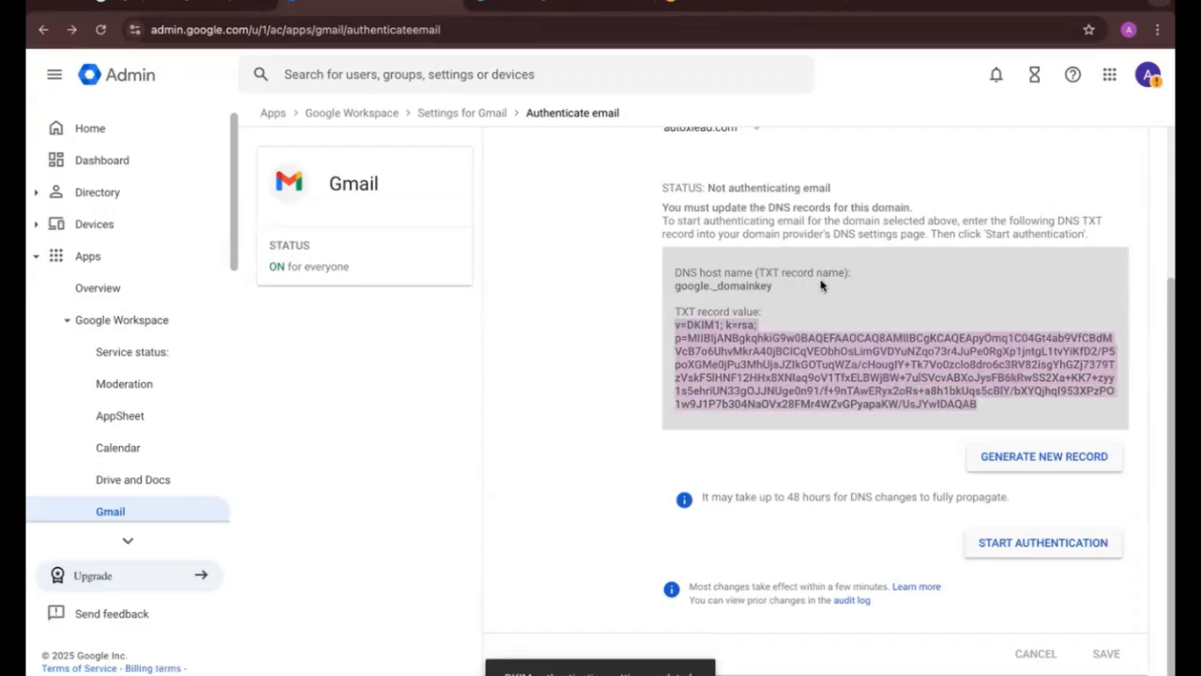
{"action": "left_click", "coordinate": [768, 273]}
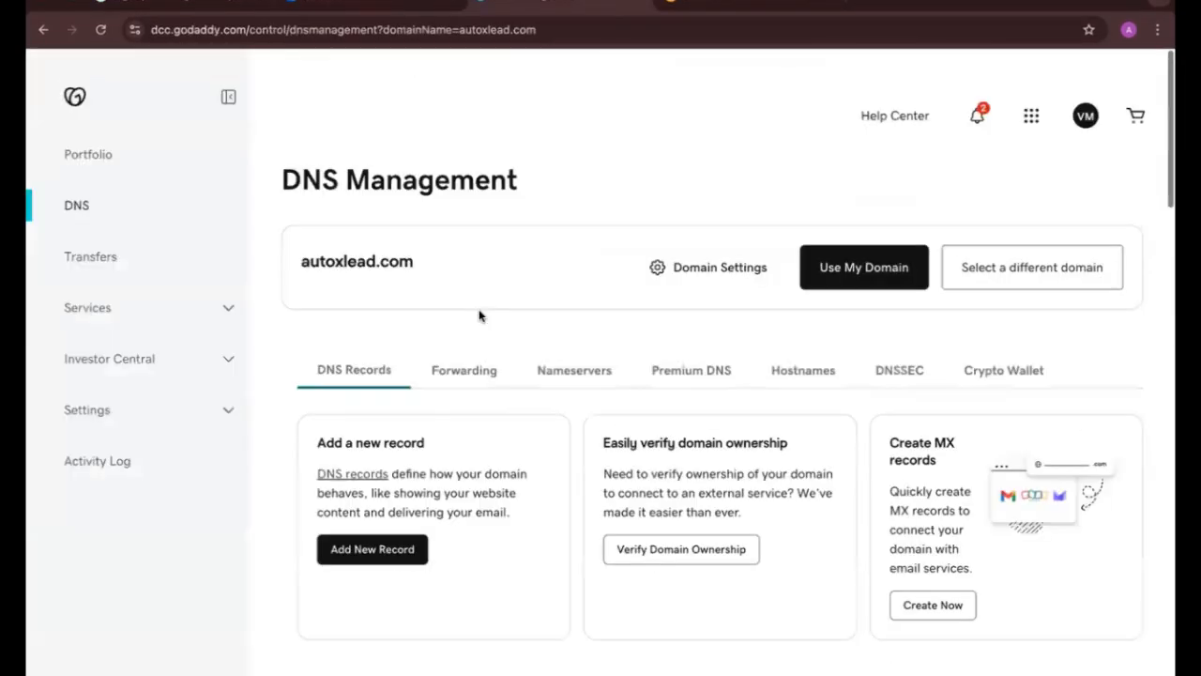
{"action": "scroll", "coordinate": [456, 539], "scroll_direction": "down", "scroll_amount": 3}
- Start a new DNS record for autoxlead.com and enter google._domainkey as its name
{"action": "left_click", "coordinate": [366, 270]}
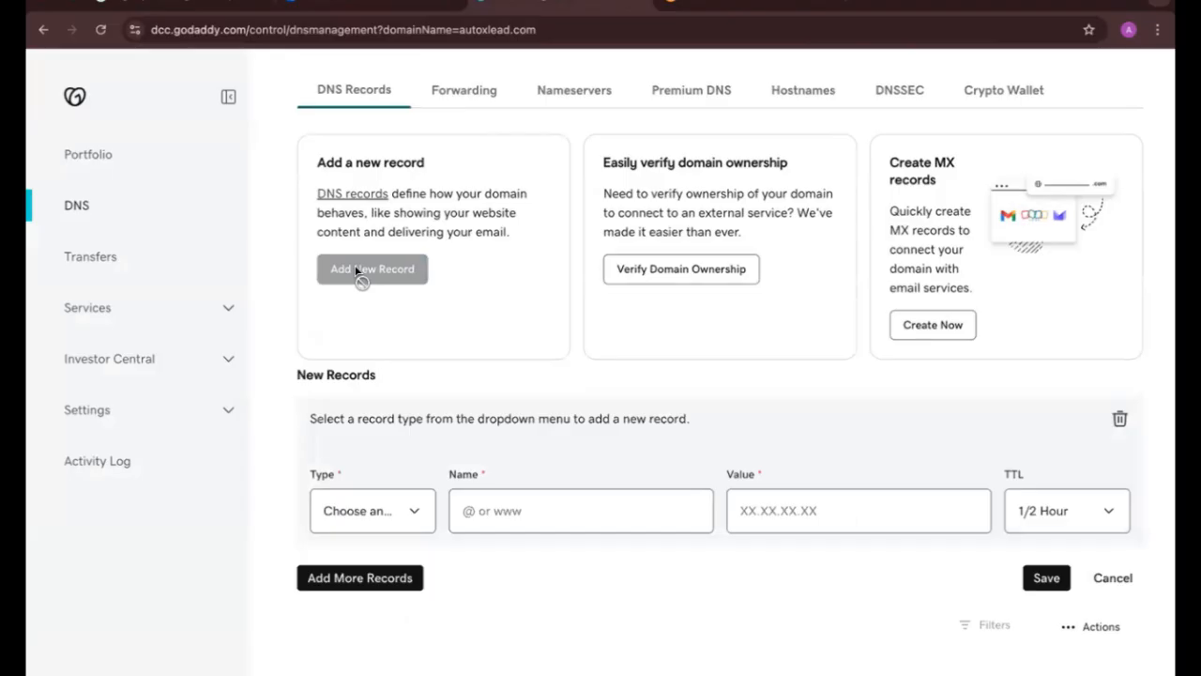
{"action": "left_click", "coordinate": [778, 507]}
{"action": "key", "text": "ctrl+v"}
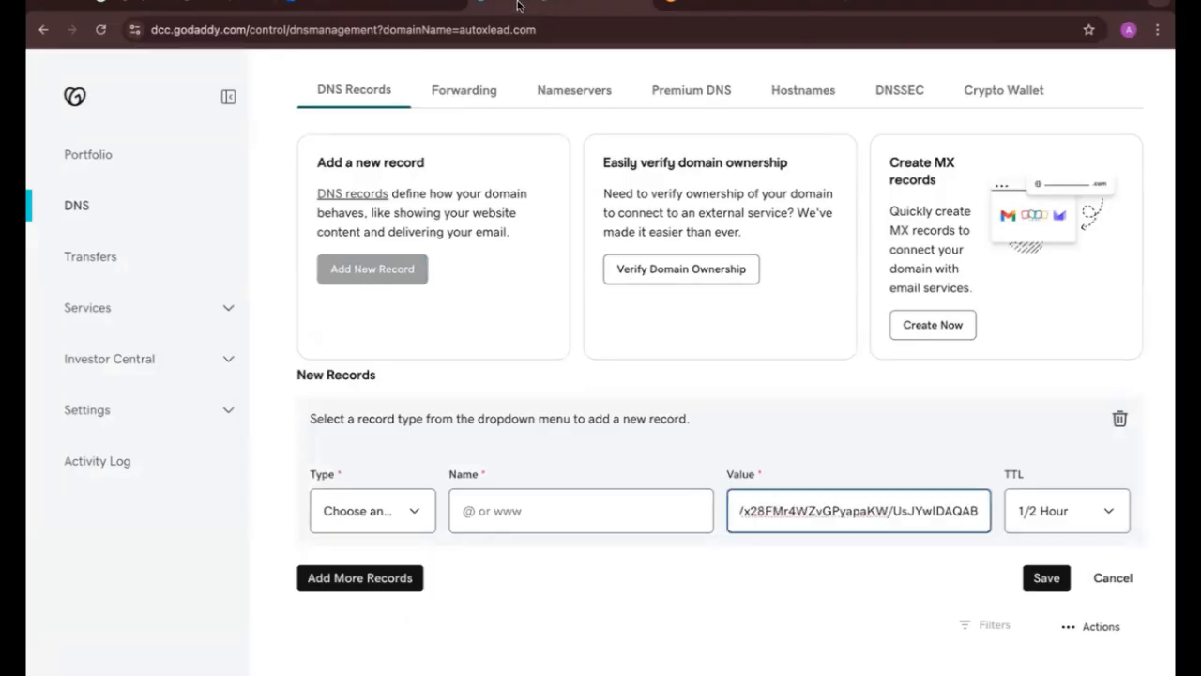
{"action": "left_click", "coordinate": [384, 4]}
{"action": "triple_click", "coordinate": [752, 288]}
{"action": "key", "text": "ctrl+c"}
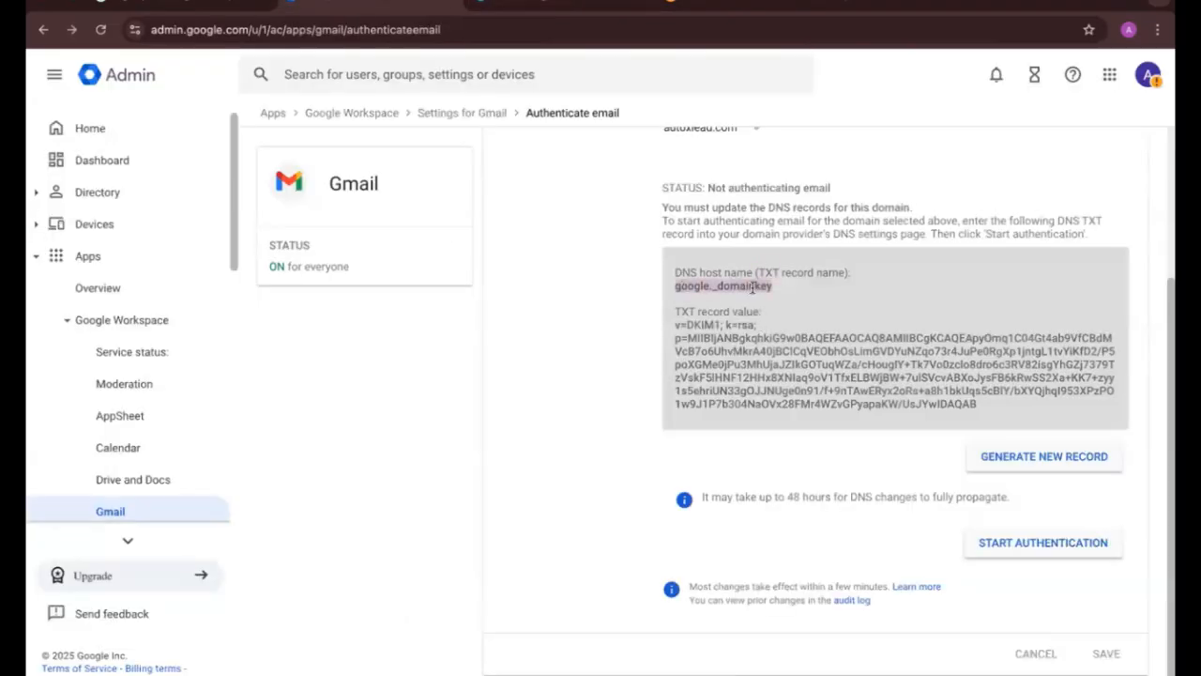
{"action": "left_click", "coordinate": [644, 7]}
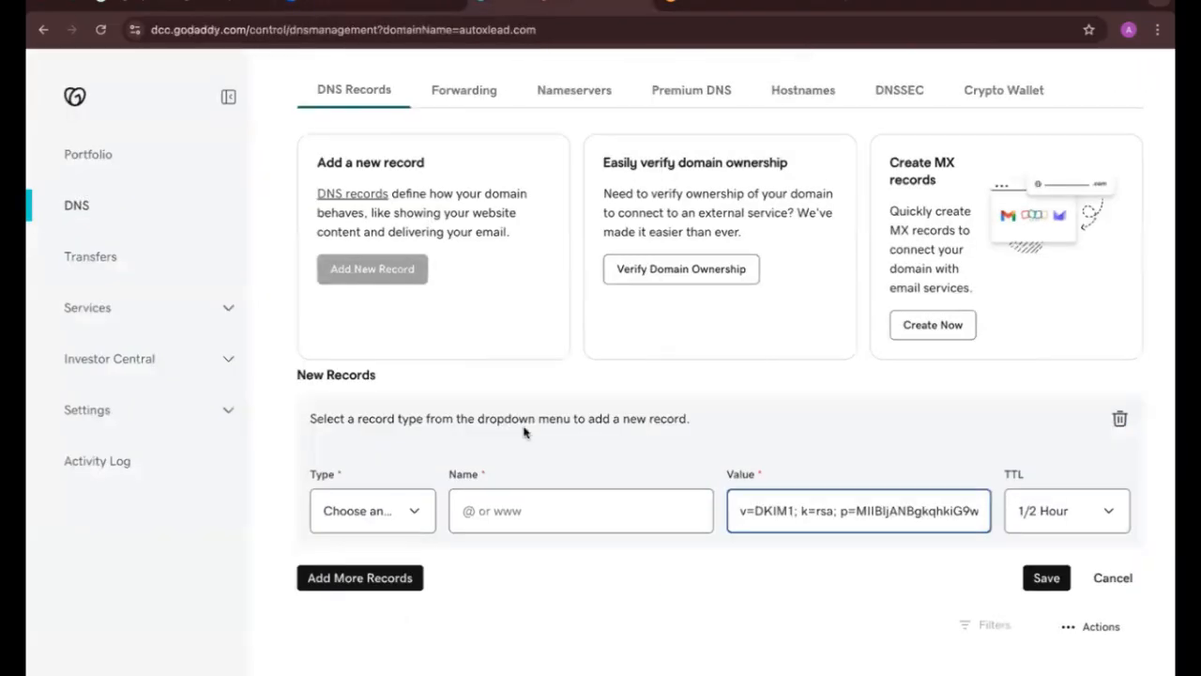
{"action": "left_click", "coordinate": [496, 510]}
{"action": "key", "text": "ctrl+v"}
- Make the record type TXT, paste the full DKIM key from Google Admin, and save
{"action": "left_click", "coordinate": [374, 504]}
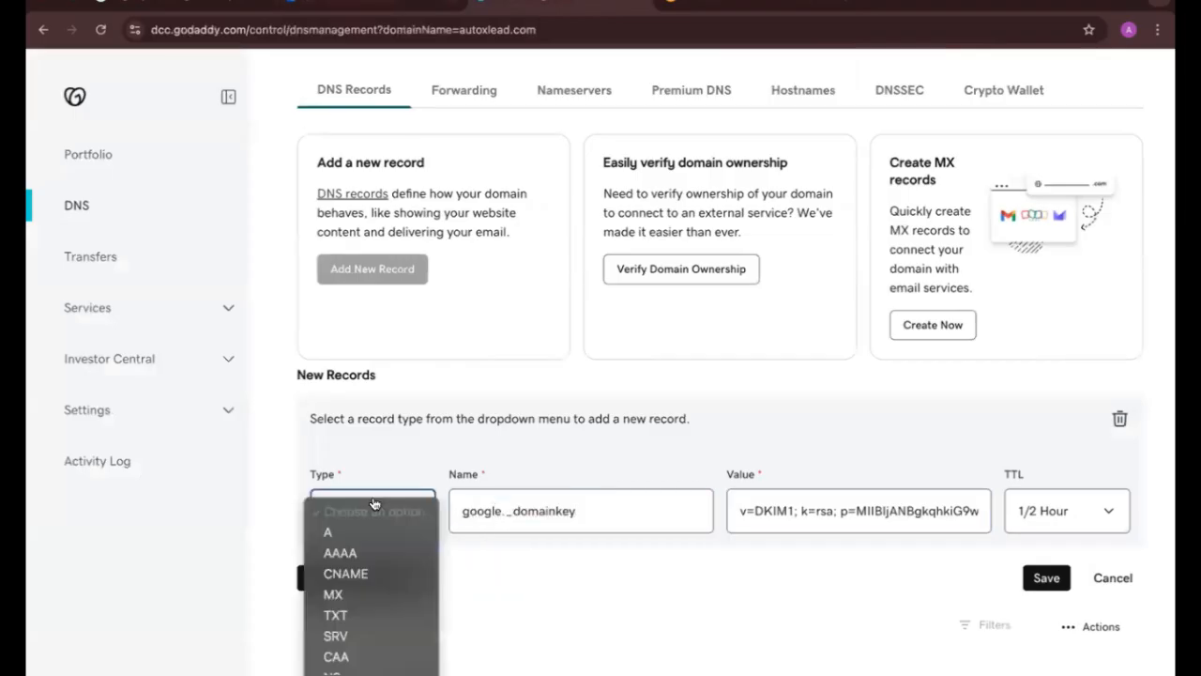
{"action": "left_click", "coordinate": [368, 614]}
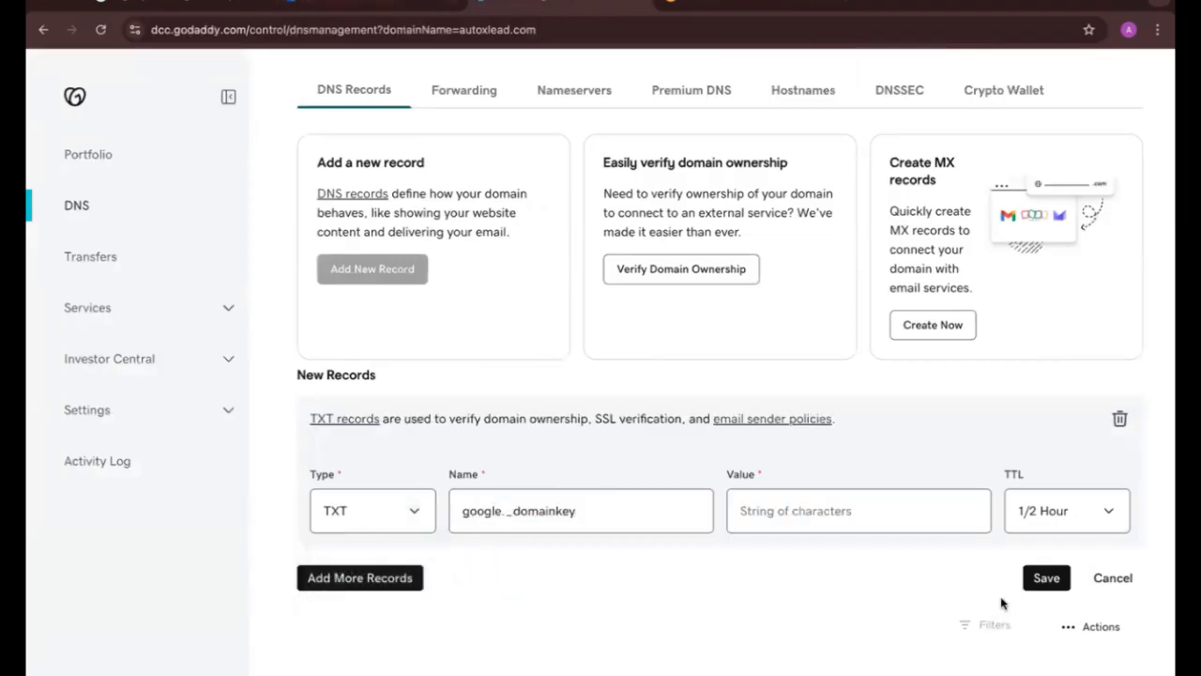
{"action": "left_click", "coordinate": [851, 527]}
{"action": "left_click", "coordinate": [388, 3]}
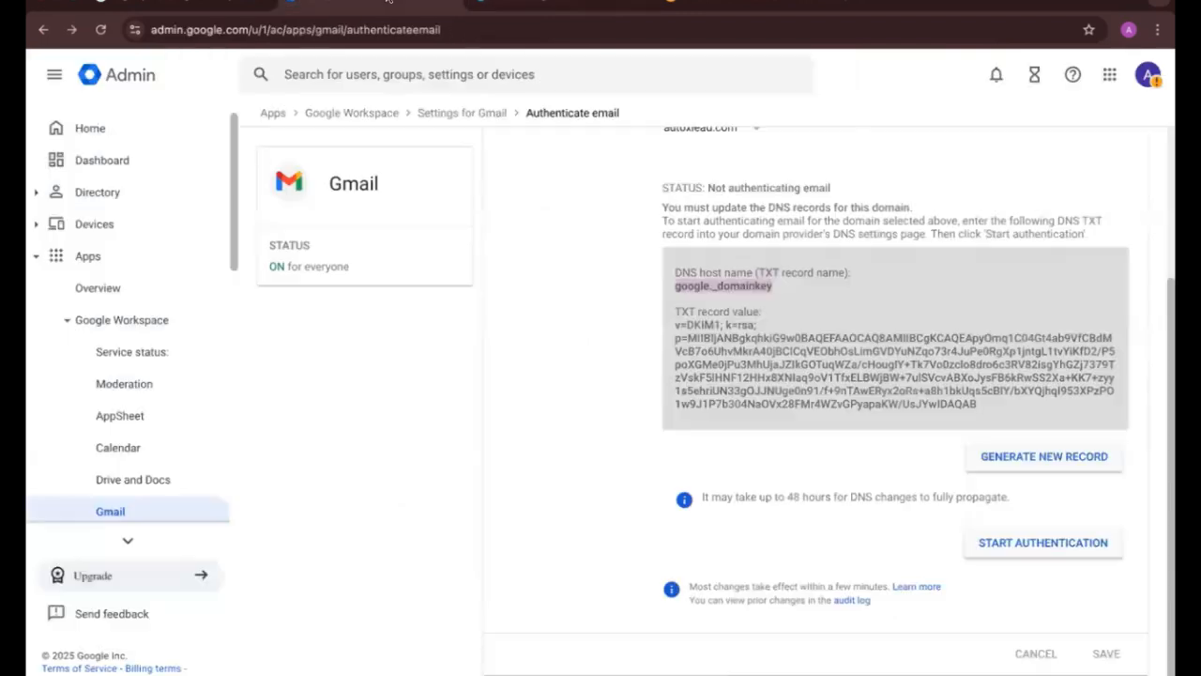
{"action": "left_click_drag", "start_coordinate": [673, 323], "coordinate": [973, 404]}
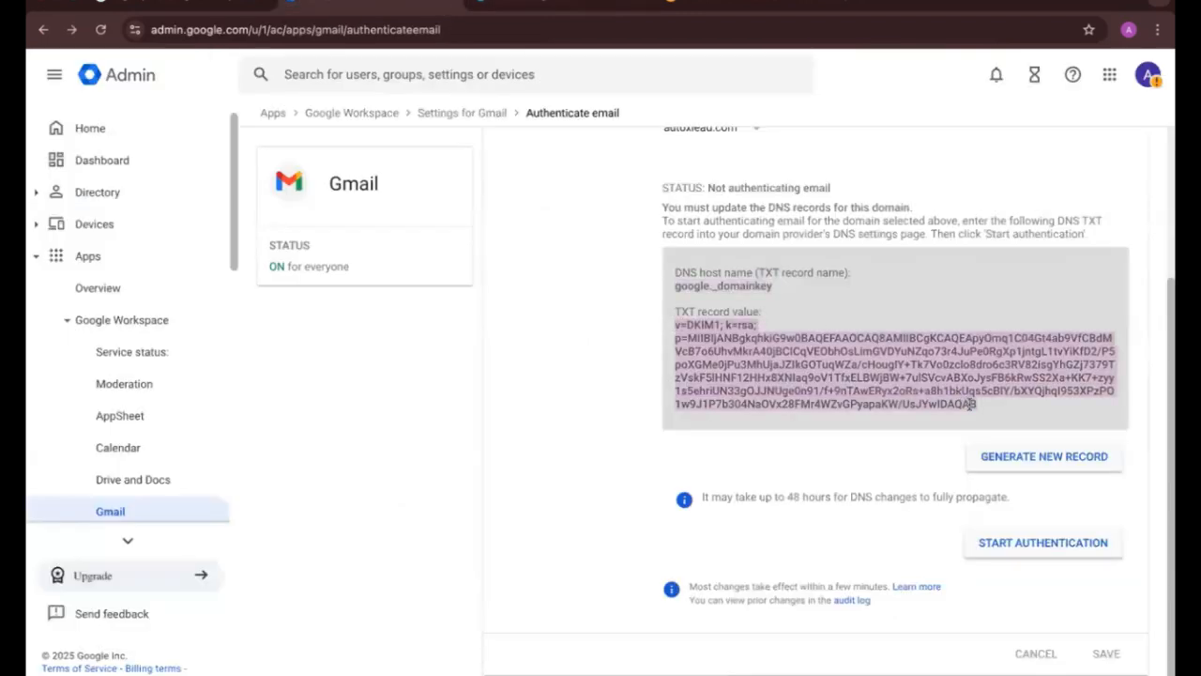
{"action": "left_click", "coordinate": [563, 3]}
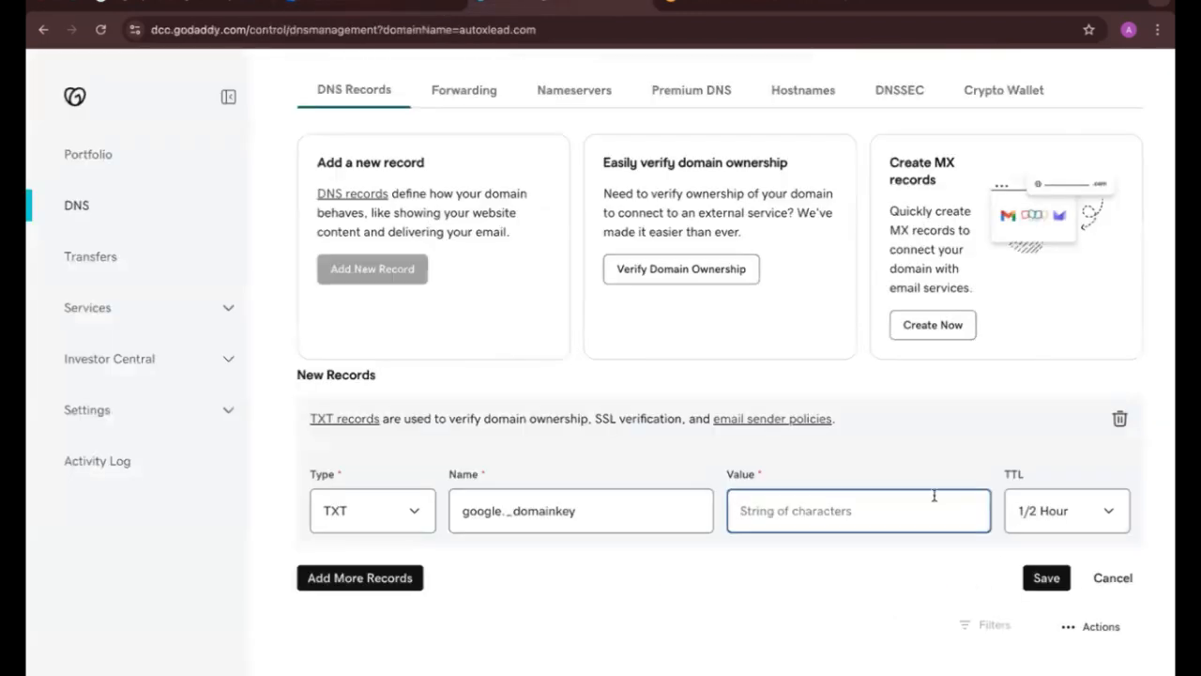
{"action": "key", "text": "ctrl+v"}
{"action": "left_click", "coordinate": [1048, 578]}
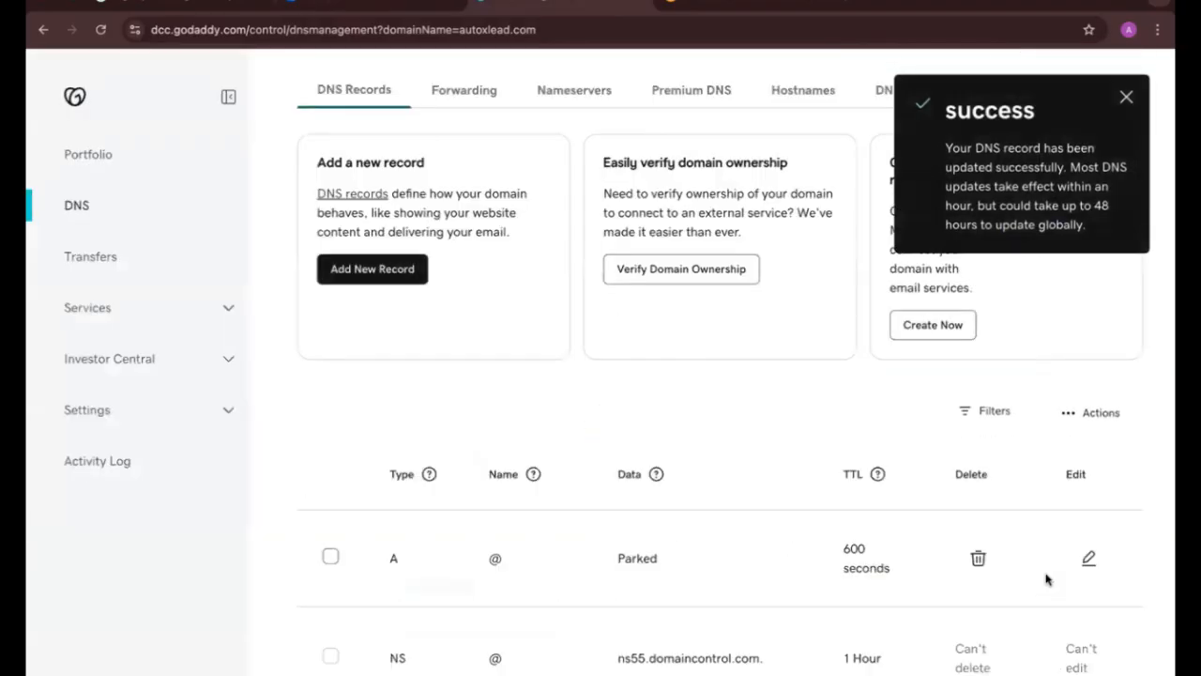
{"action": "scroll", "coordinate": [1048, 578], "scroll_direction": "down", "scroll_amount": 2}
- Start DKIM authentication for autoxlead.com in Gmail settings, retrying after the first attempt
{"action": "left_click", "coordinate": [364, 3]}
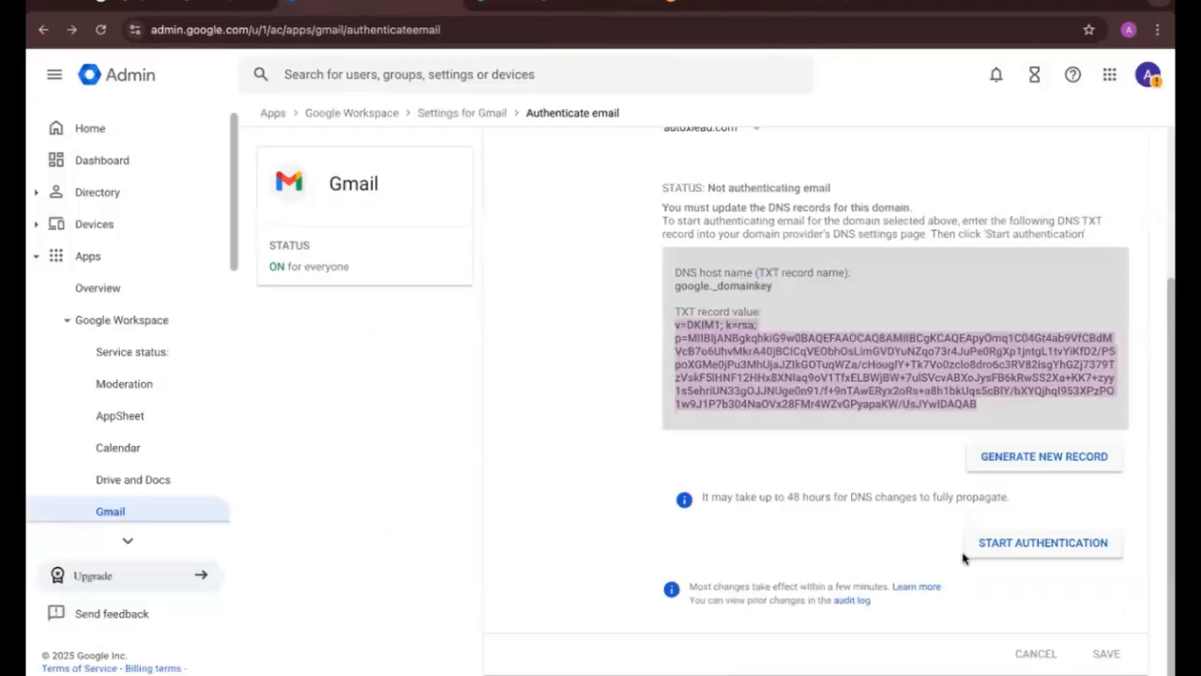
{"action": "left_click", "coordinate": [1023, 556]}
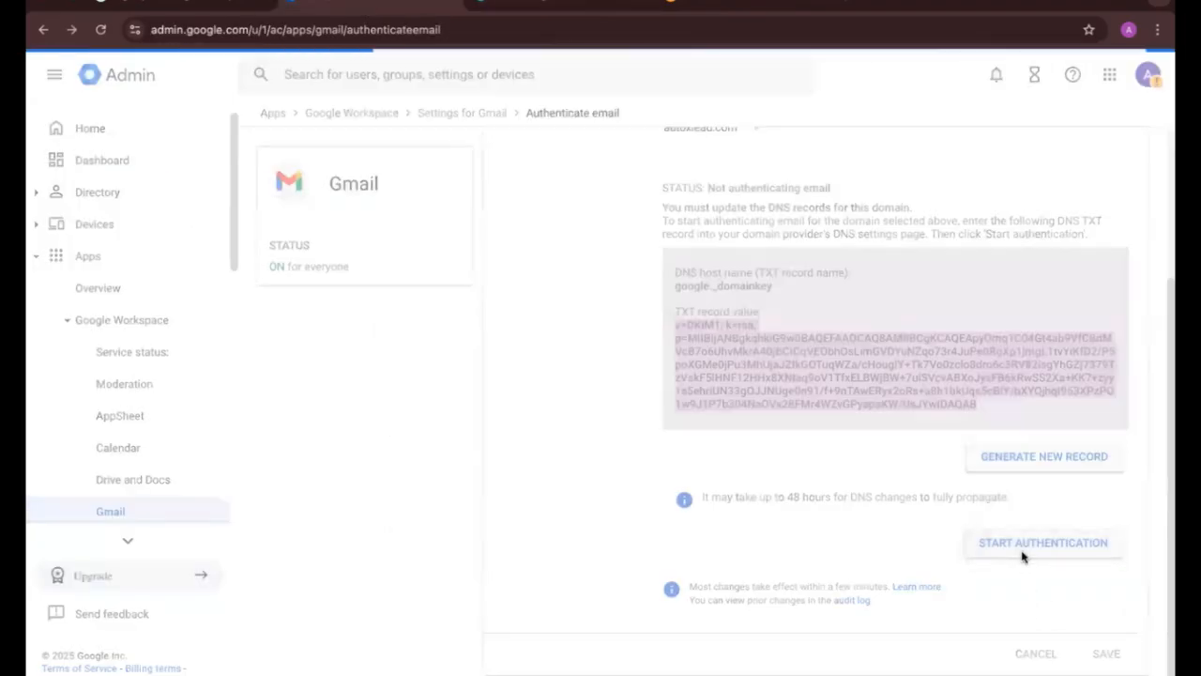
{"action": "left_click", "coordinate": [1020, 548]}
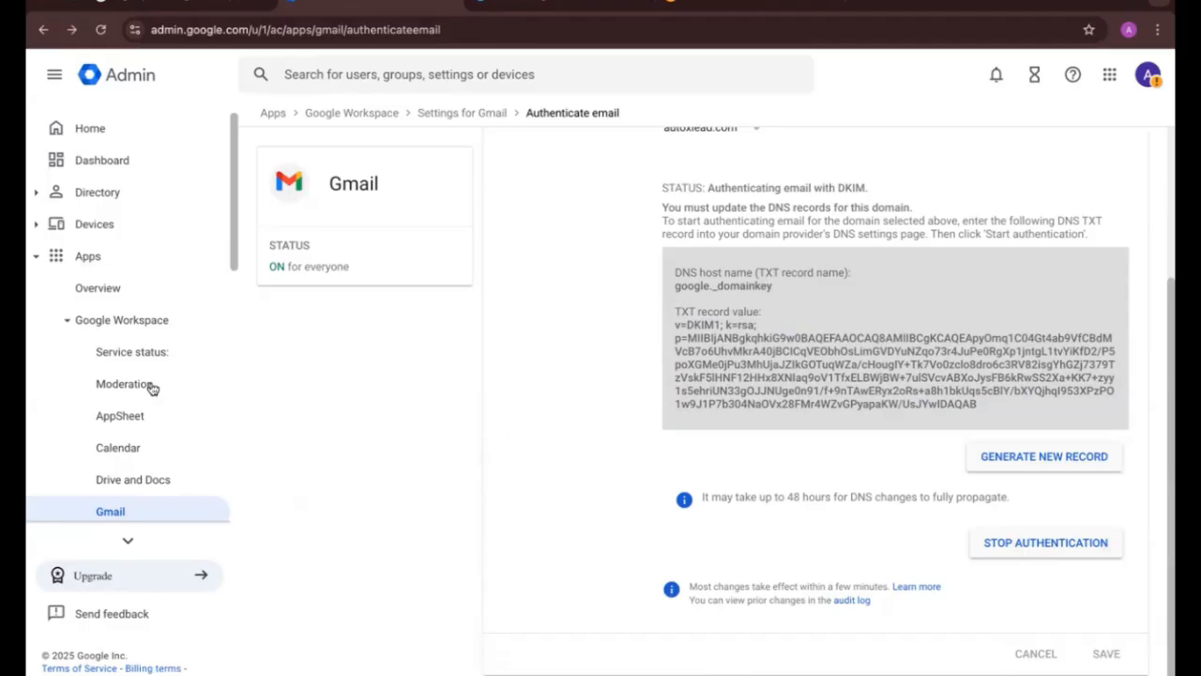
- Go to Account > Domains > Manage domains in the Admin sidebar
{"action": "scroll", "coordinate": [150, 395], "scroll_direction": "down", "scroll_amount": 5}
{"action": "scroll", "coordinate": [160, 465], "scroll_direction": "down", "scroll_amount": 3}
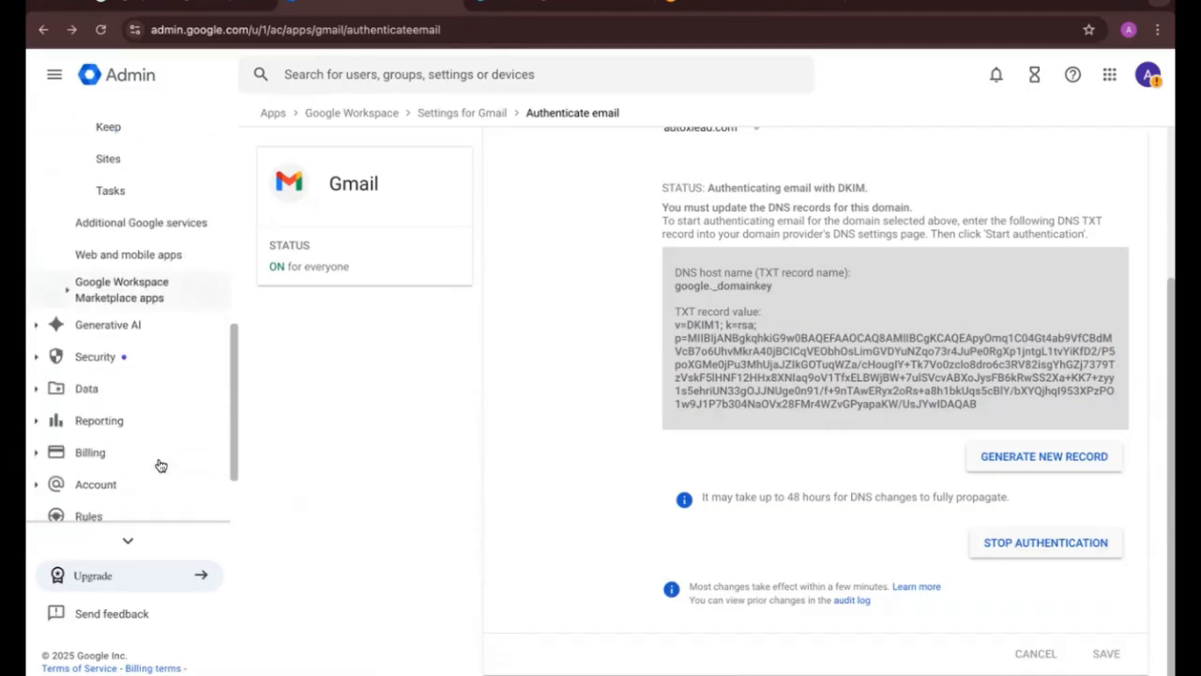
{"action": "scroll", "coordinate": [42, 388], "scroll_direction": "up", "scroll_amount": 1}
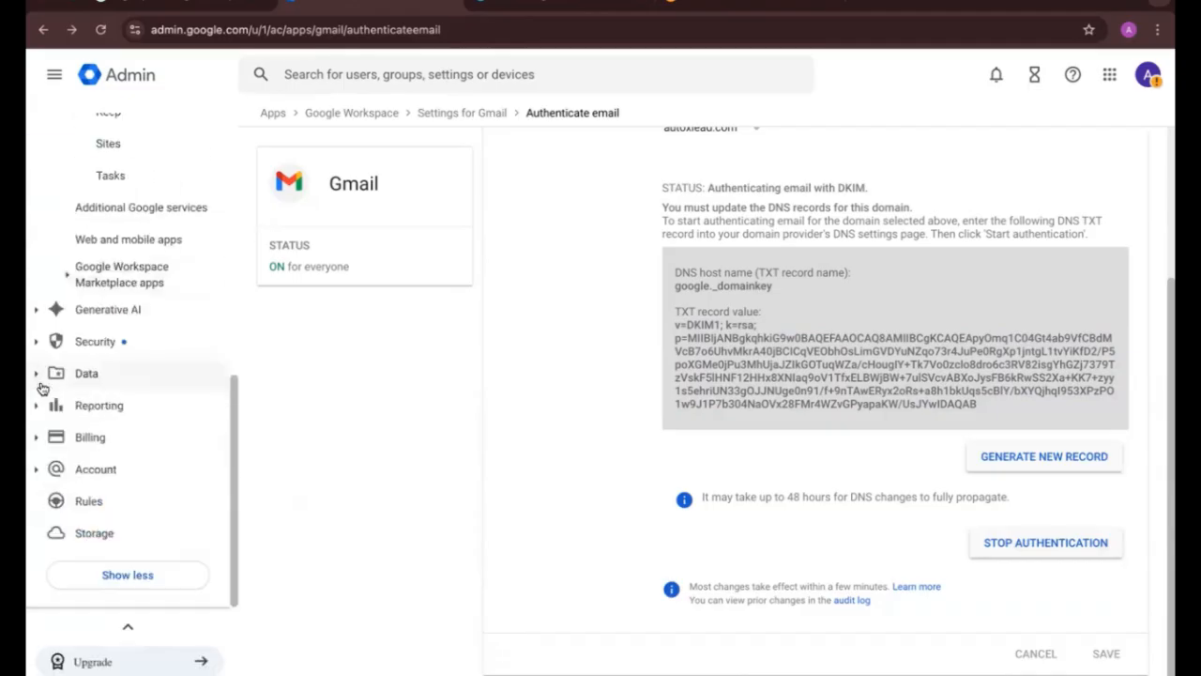
{"action": "left_click", "coordinate": [36, 475]}
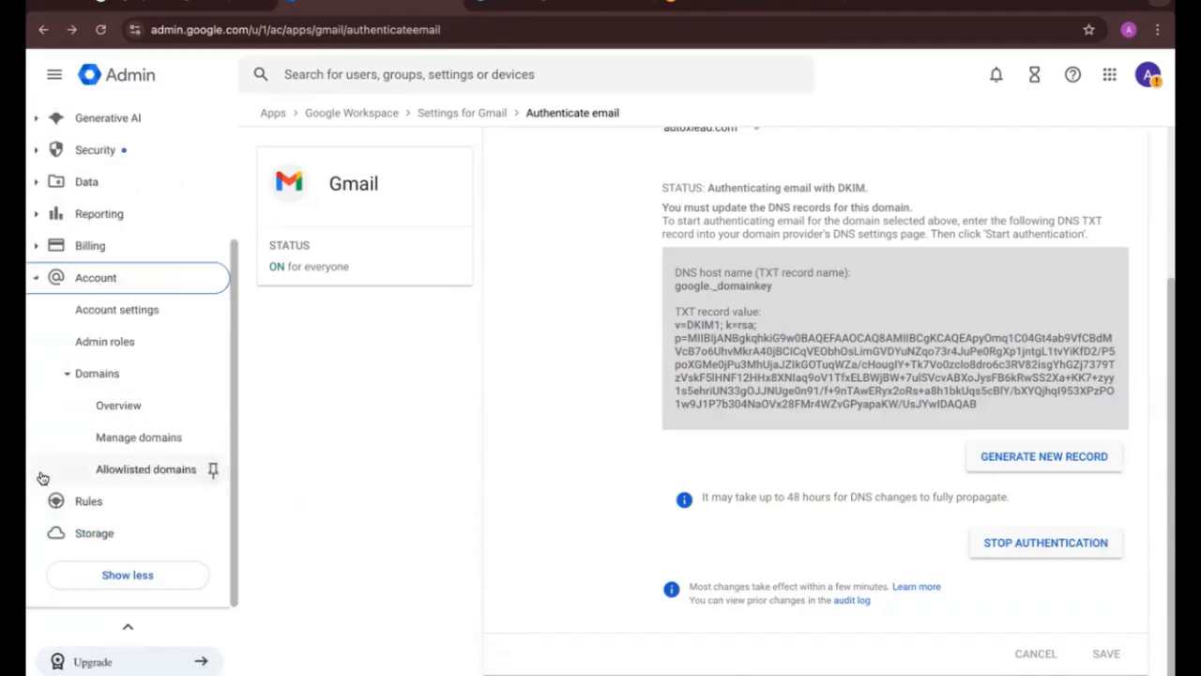
{"action": "left_click", "coordinate": [110, 439]}
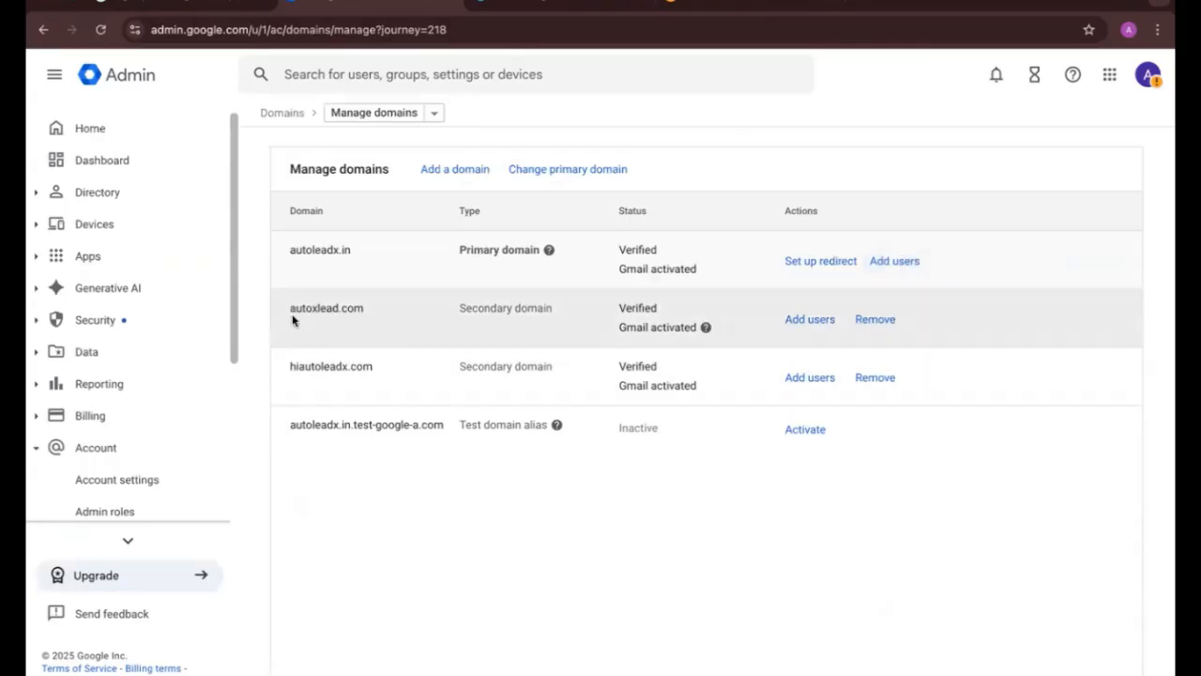
{"action": "left_click", "coordinate": [813, 320]}
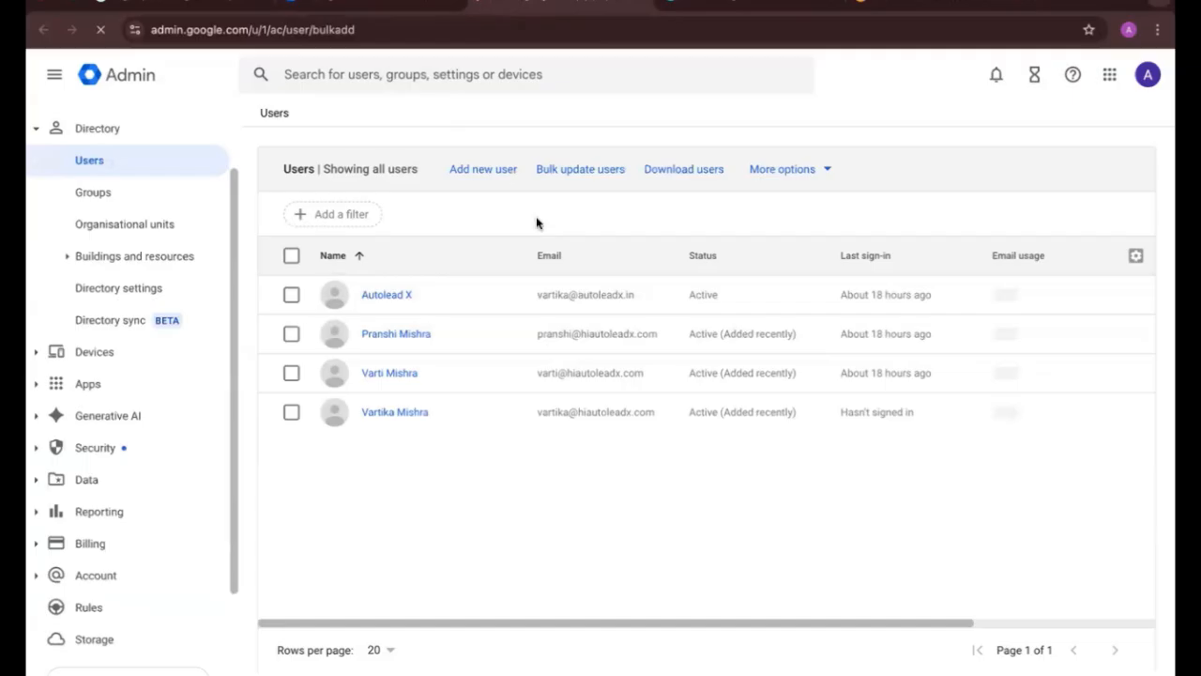
{"action": "left_click", "coordinate": [495, 173]}
{"action": "left_click", "coordinate": [711, 210]}
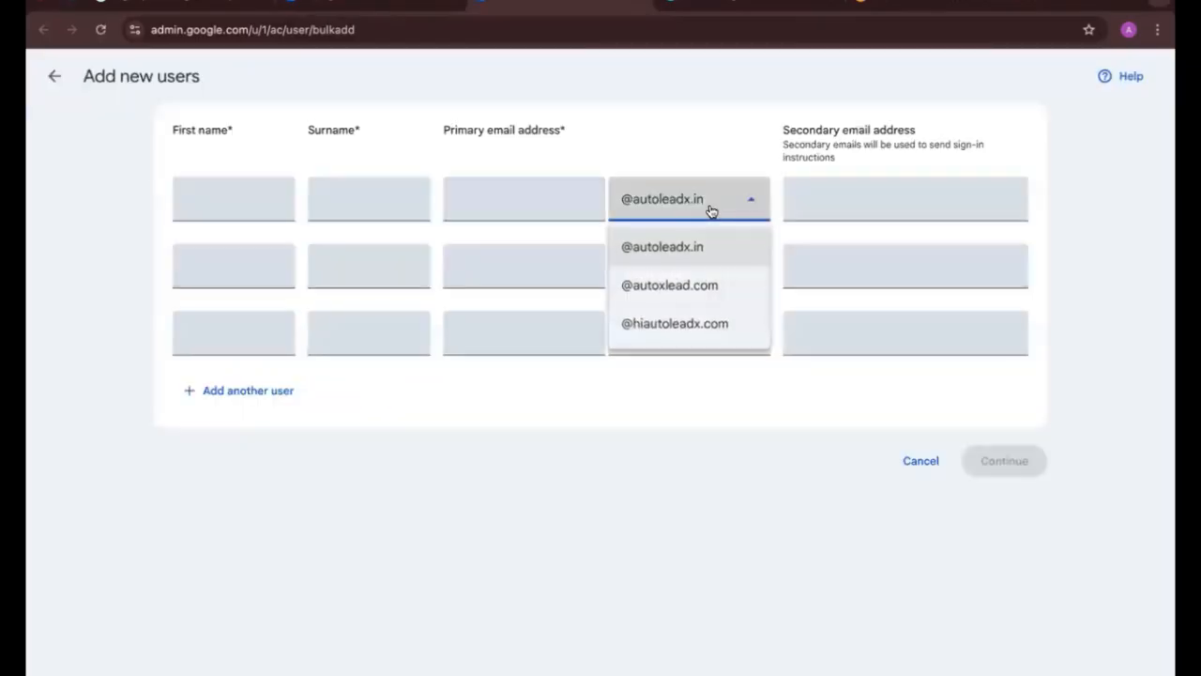
{"action": "left_click", "coordinate": [665, 291]}
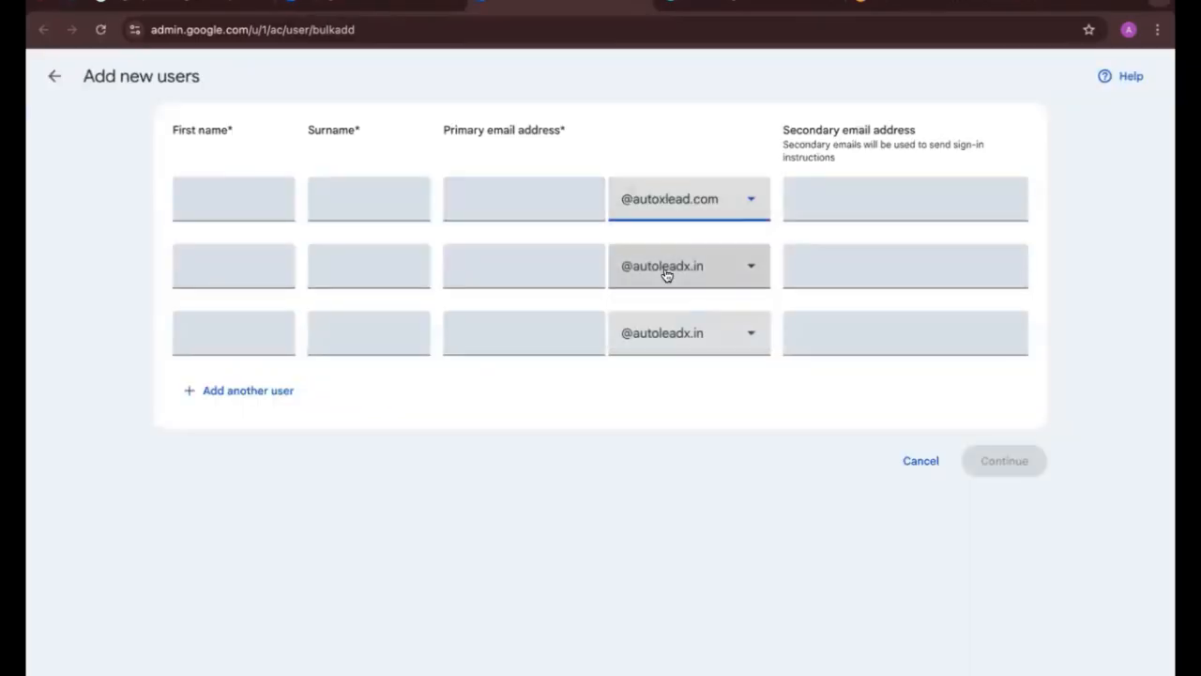
{"action": "left_click", "coordinate": [664, 271]}
{"action": "left_click", "coordinate": [672, 352]}
{"action": "left_click", "coordinate": [672, 353]}
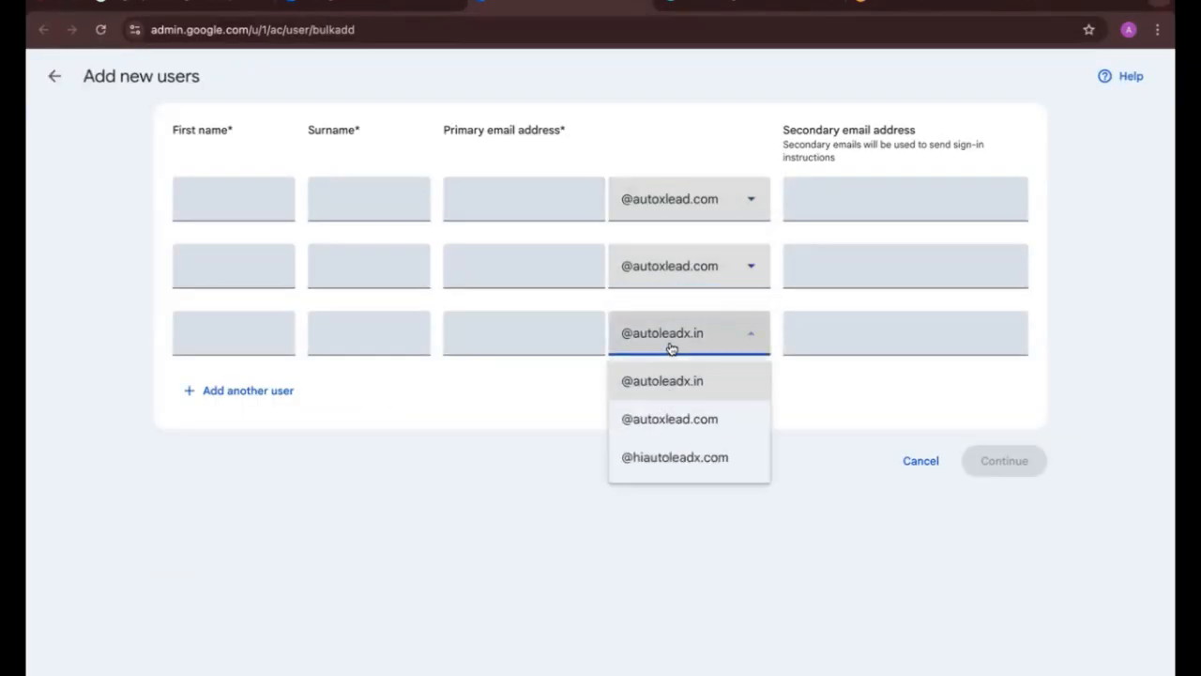
{"action": "left_click", "coordinate": [660, 418]}
- Enter the first names and surnames of the three new users
{"action": "left_click", "coordinate": [211, 201]}
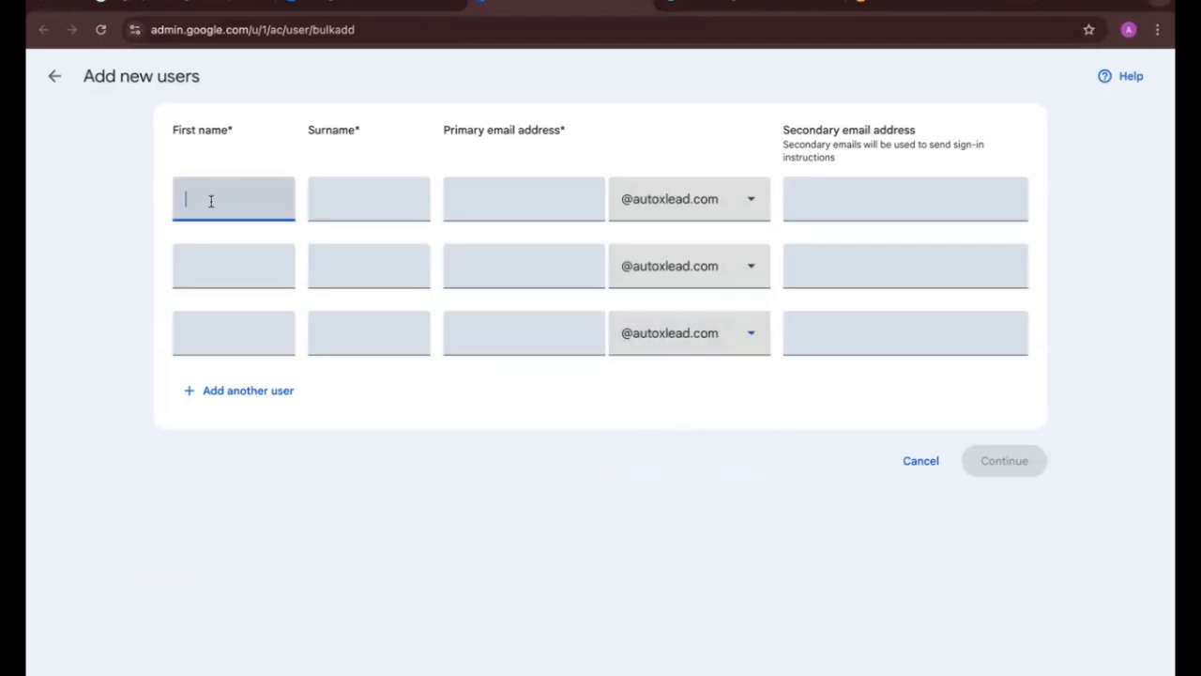
{"action": "left_click", "coordinate": [338, 197]}
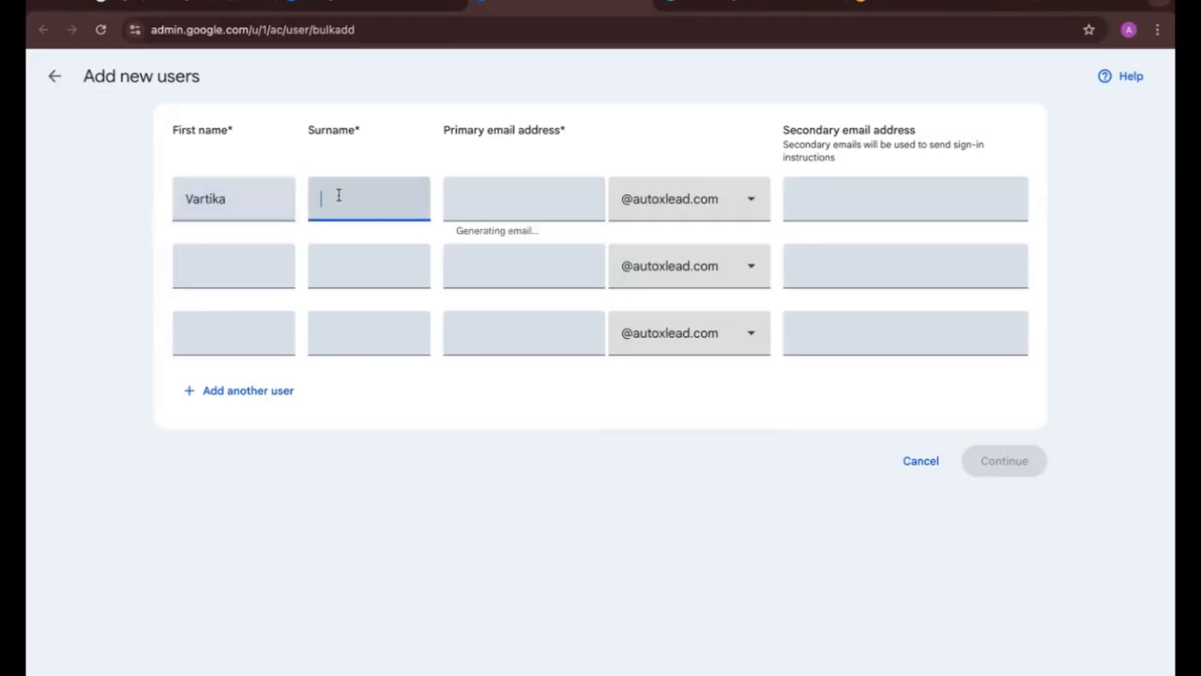
{"action": "left_click", "coordinate": [238, 265]}
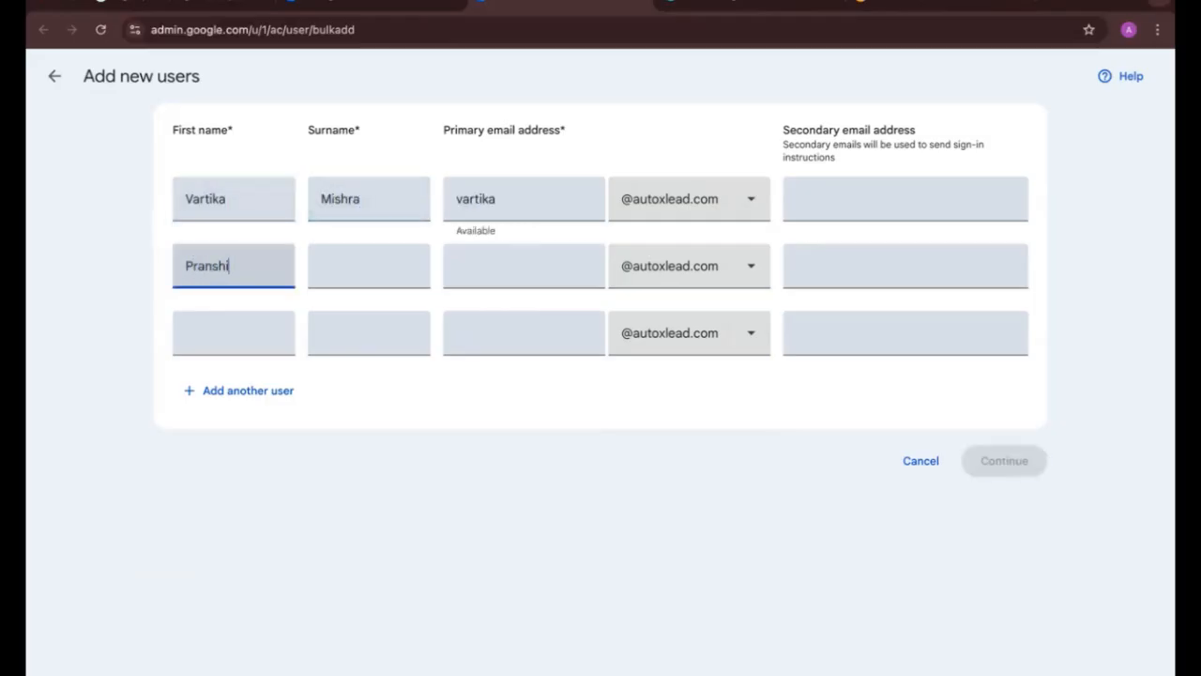
{"action": "left_click", "coordinate": [367, 261]}
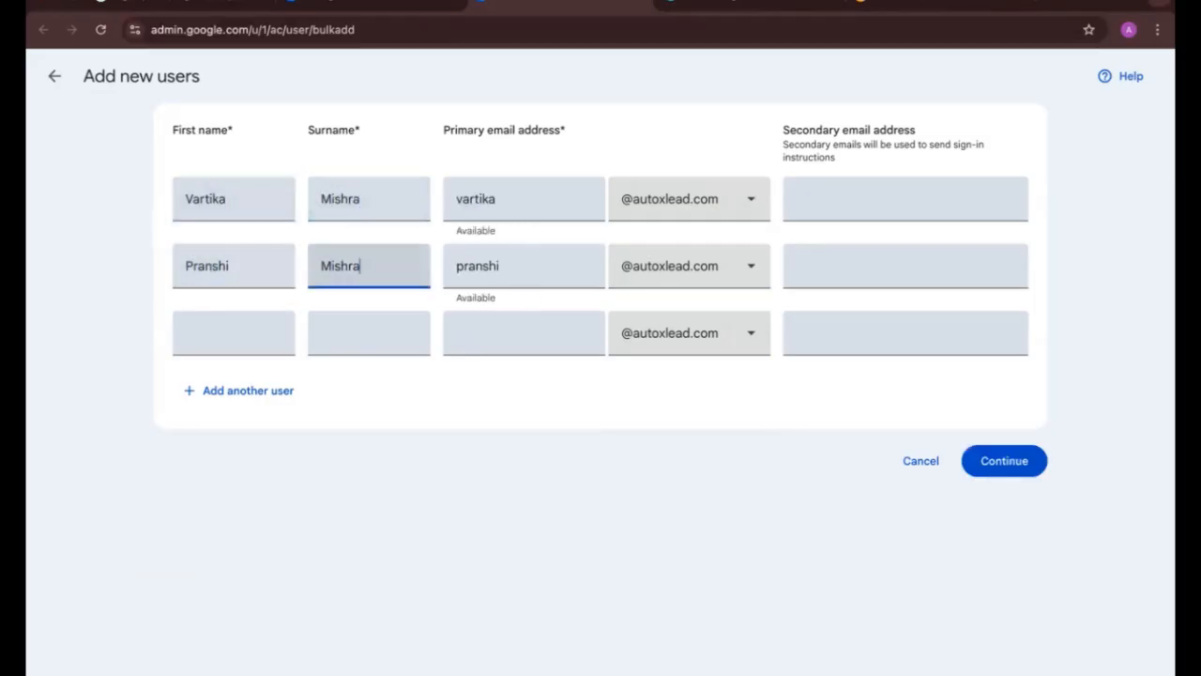
{"action": "left_click", "coordinate": [254, 330]}
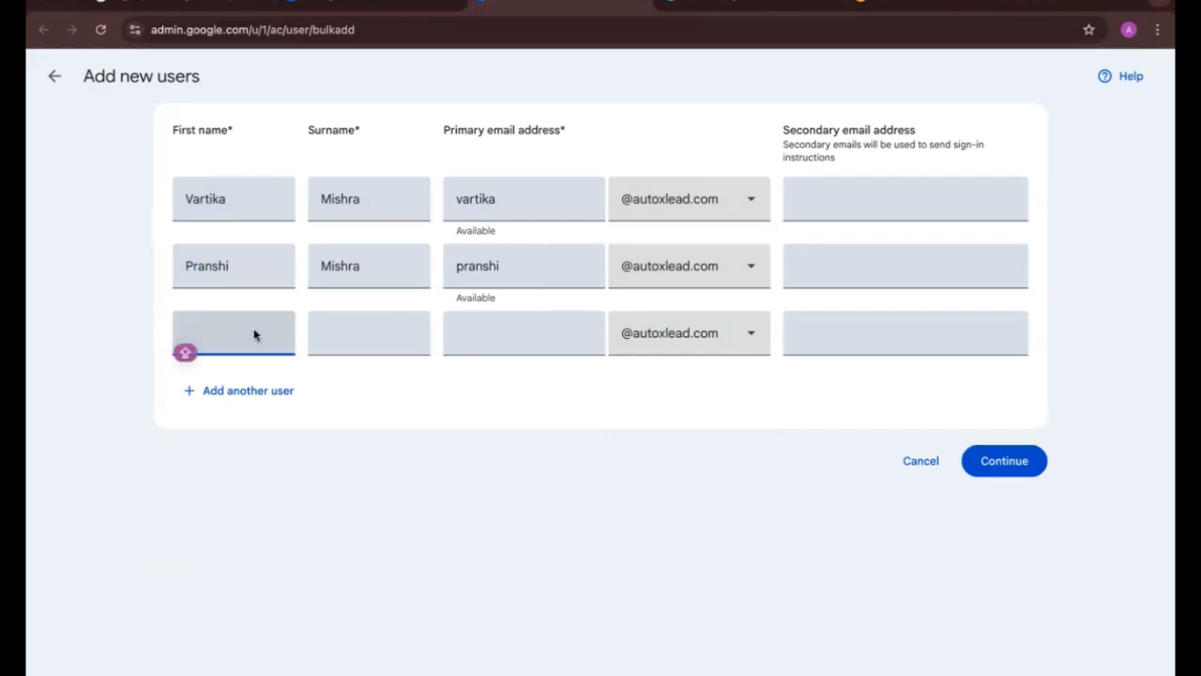
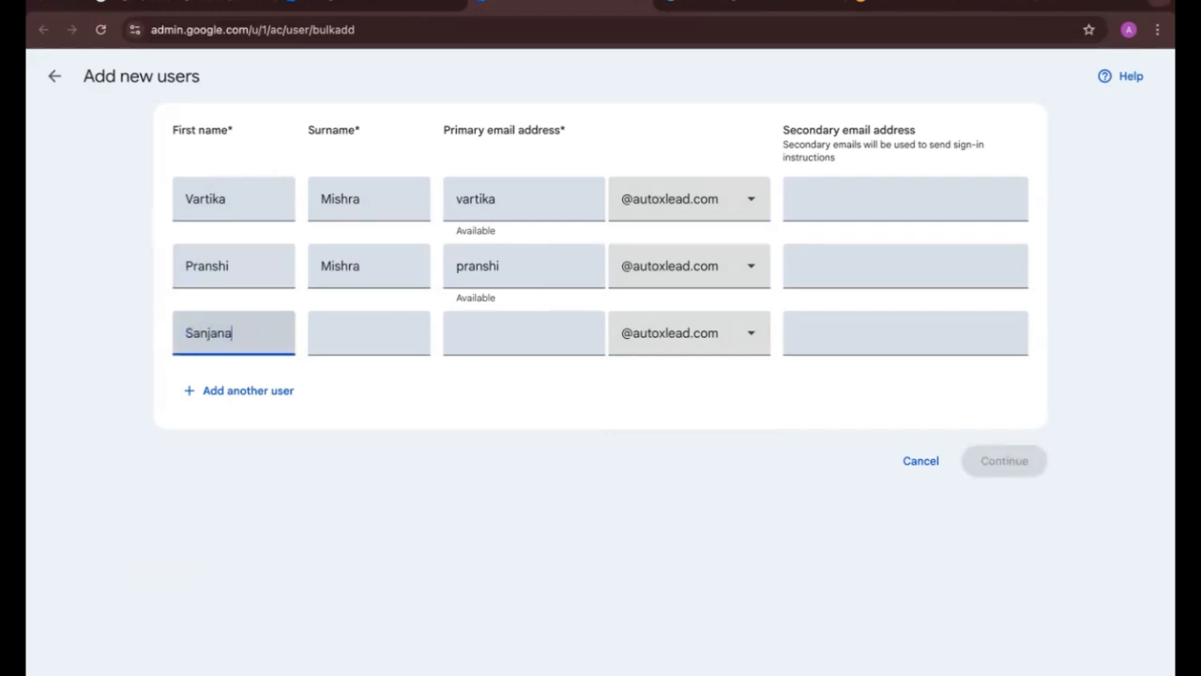
{"action": "left_click", "coordinate": [343, 324]}
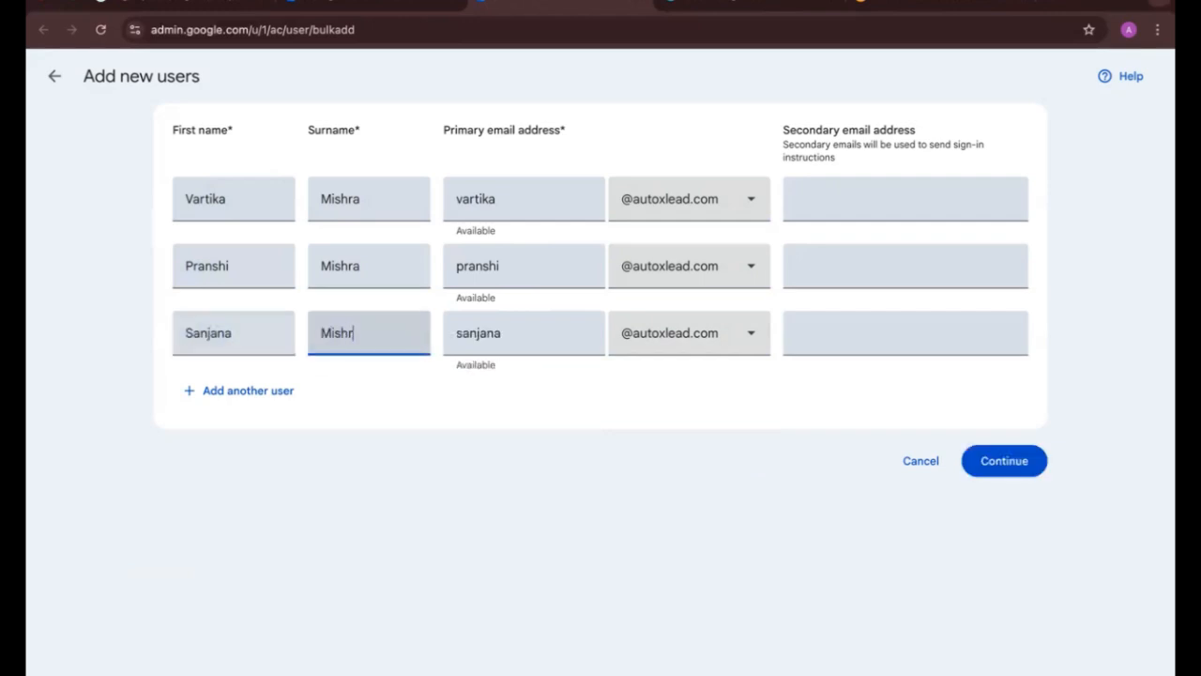
- Submit the three new users for creation and review the results
{"action": "left_click", "coordinate": [715, 644]}
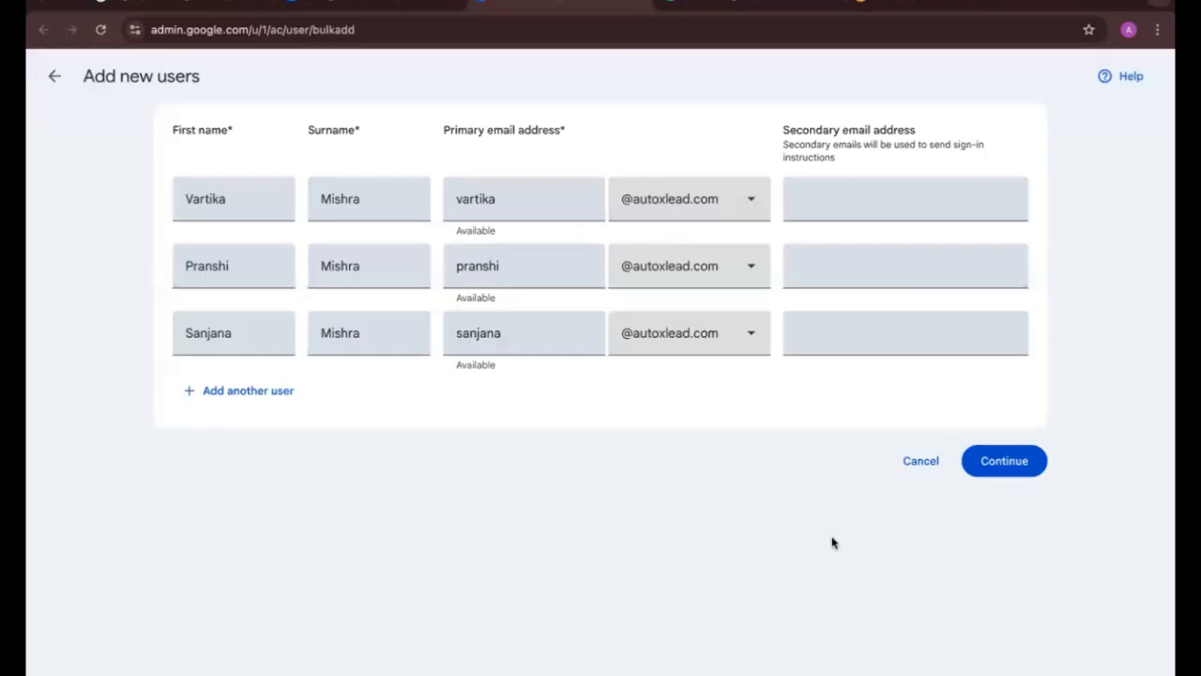
{"action": "left_click", "coordinate": [993, 467]}
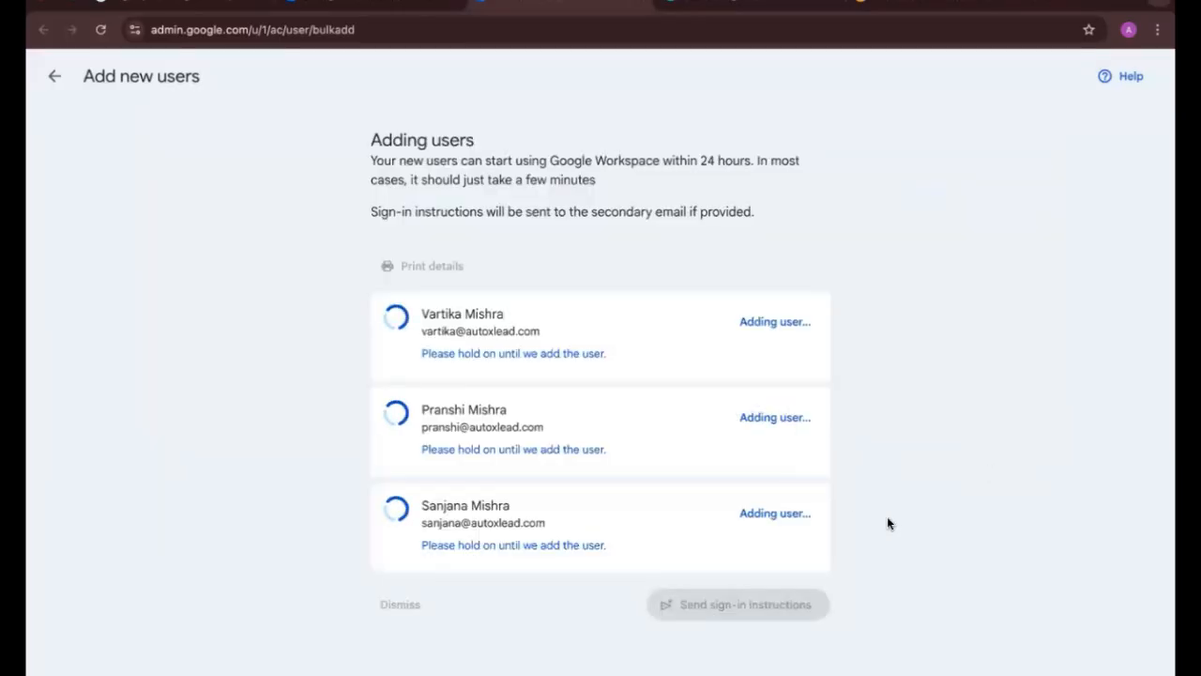
{"action": "scroll", "coordinate": [1096, 436], "scroll_direction": "down", "scroll_amount": 1}
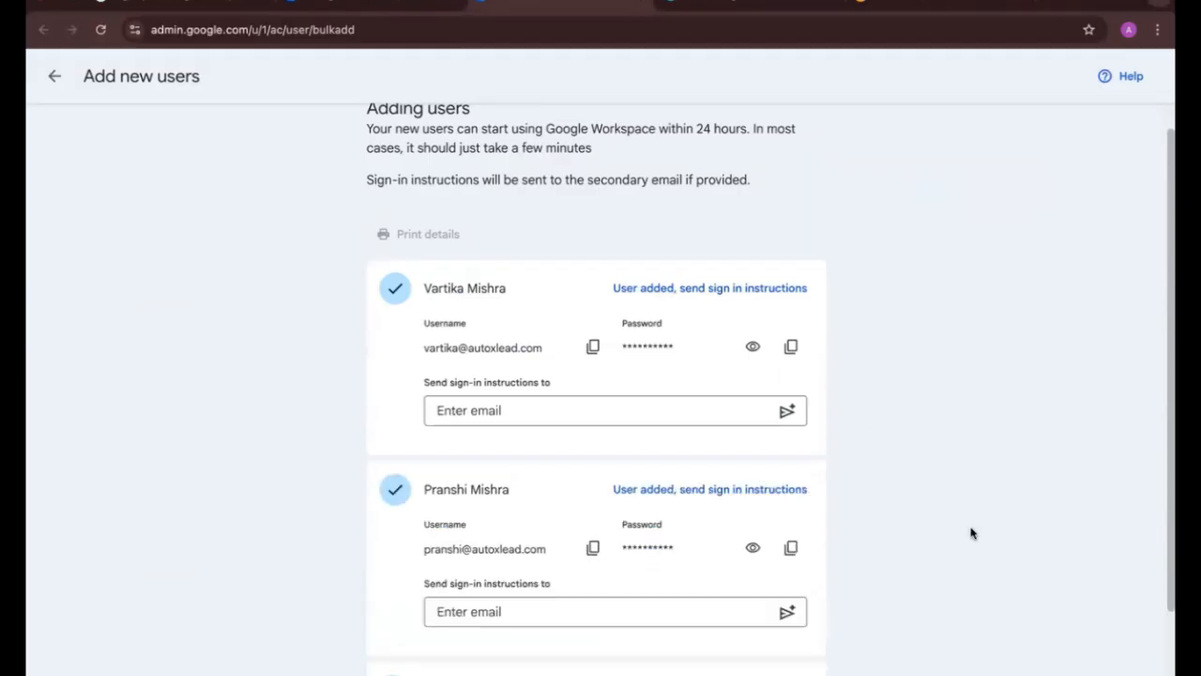
{"action": "scroll", "coordinate": [971, 533], "scroll_direction": "down", "scroll_amount": 1}
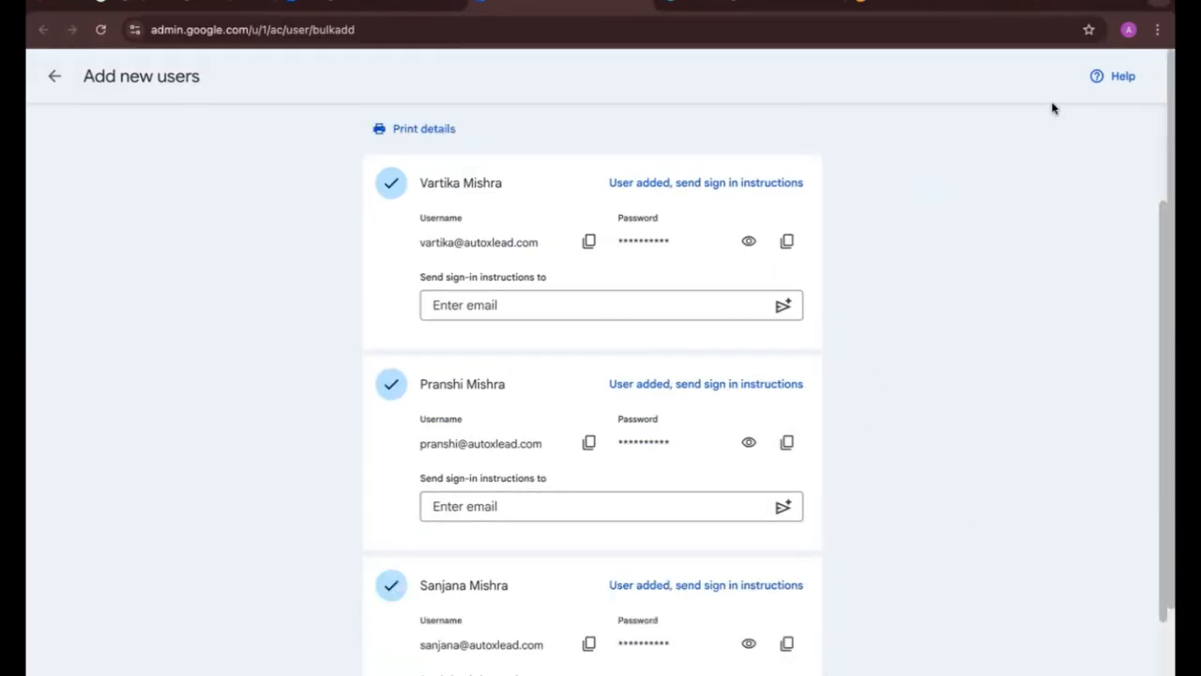
- Open a fresh Google start page in a new browser tab
{"action": "left_click", "coordinate": [1129, 29]}
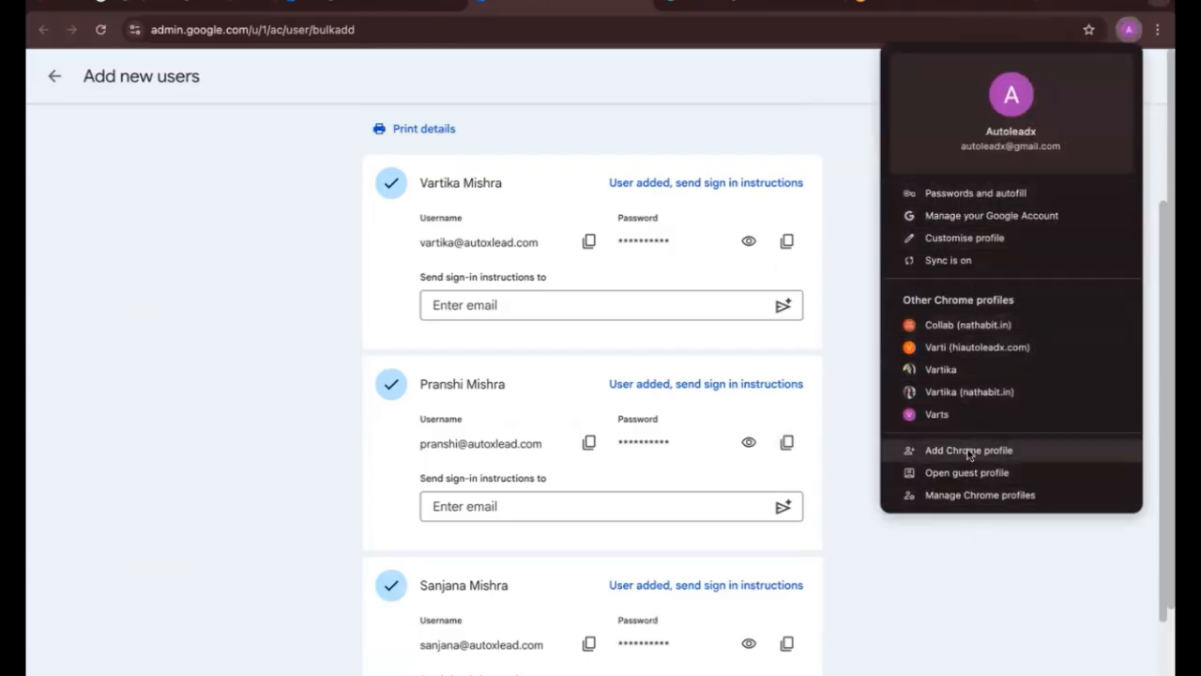
{"action": "left_click", "coordinate": [956, 563]}
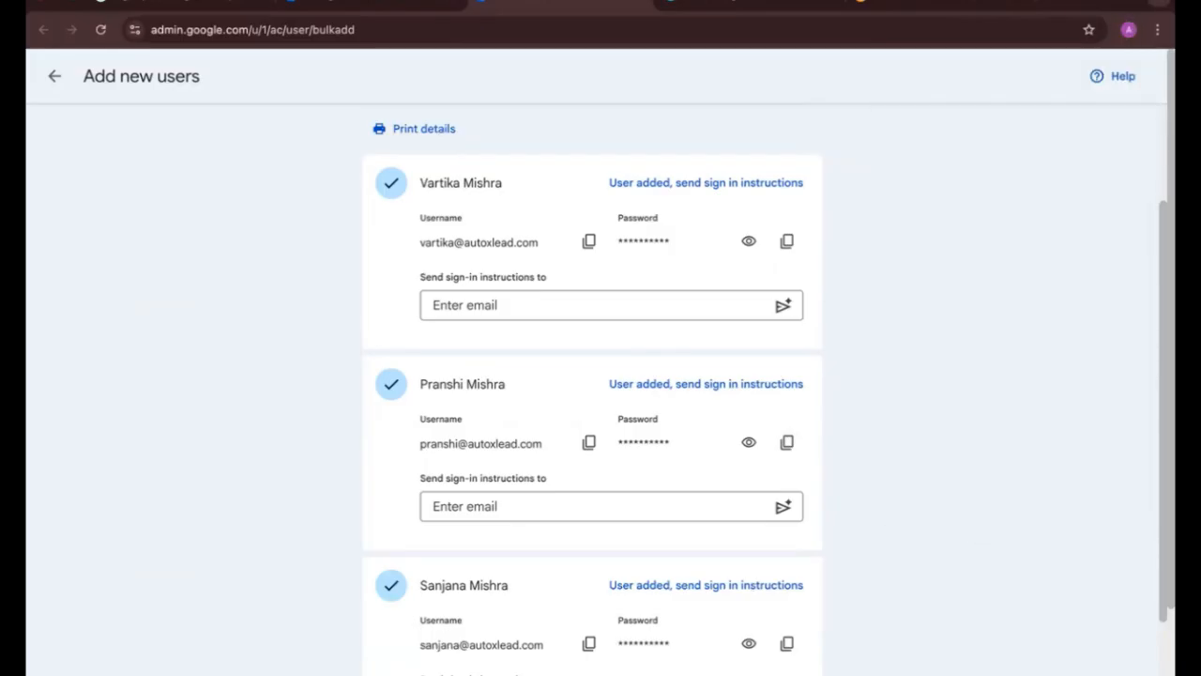
{"action": "left_click", "coordinate": [1054, 4]}
{"action": "left_click", "coordinate": [1110, 77]}
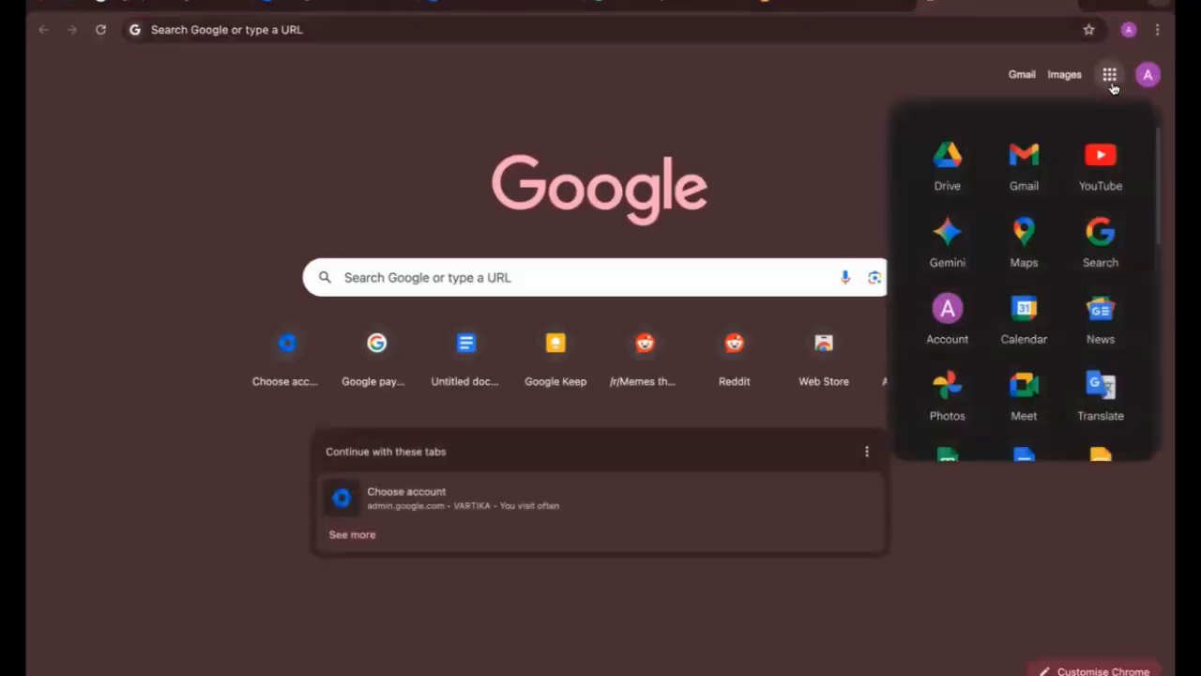
- Sign in with another account, pasting the first new user's username from Admin
{"action": "left_click", "coordinate": [1147, 75]}
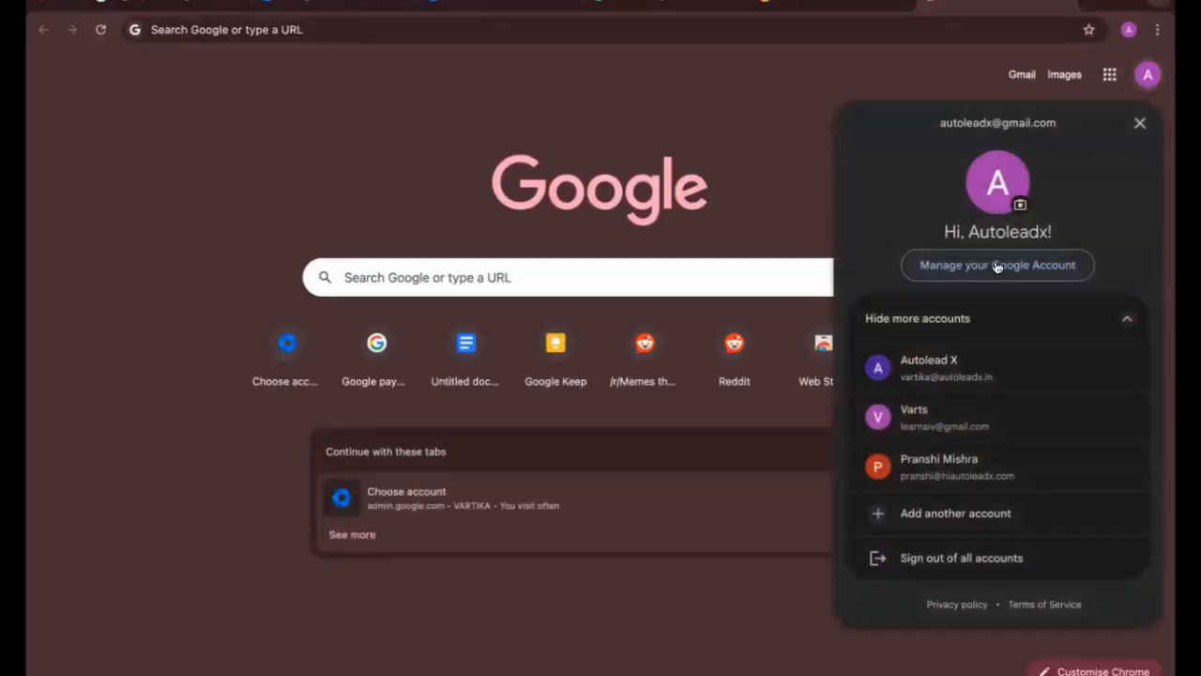
{"action": "left_click", "coordinate": [976, 514]}
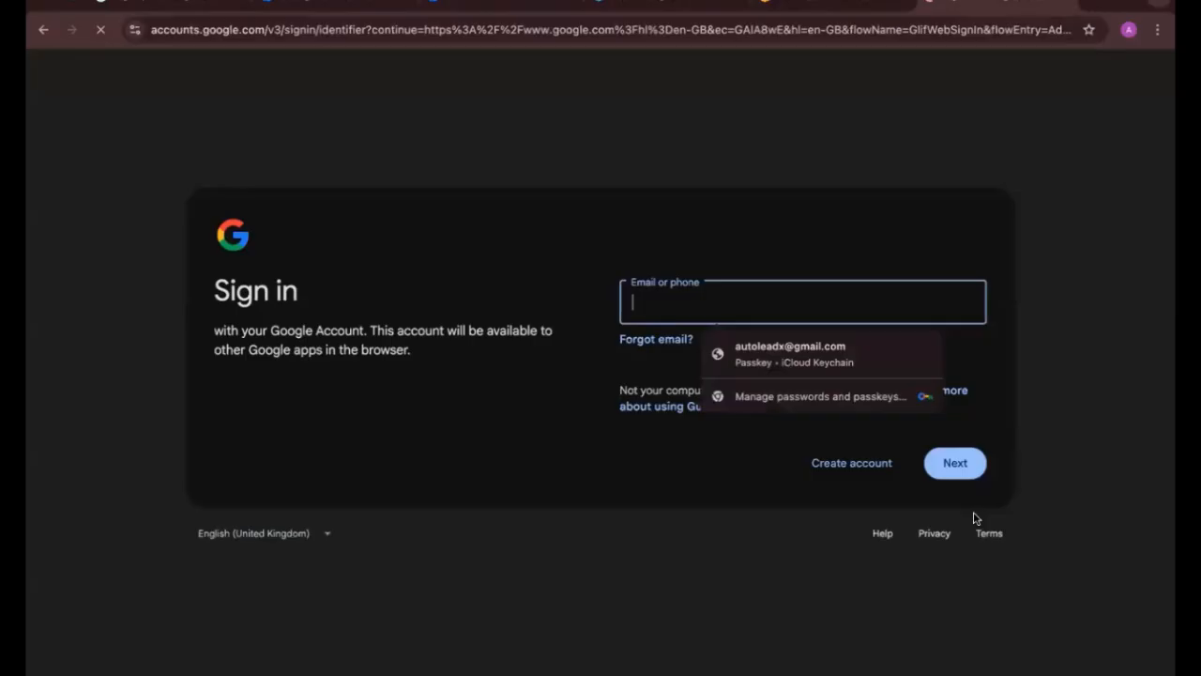
{"action": "left_click", "coordinate": [658, 2]}
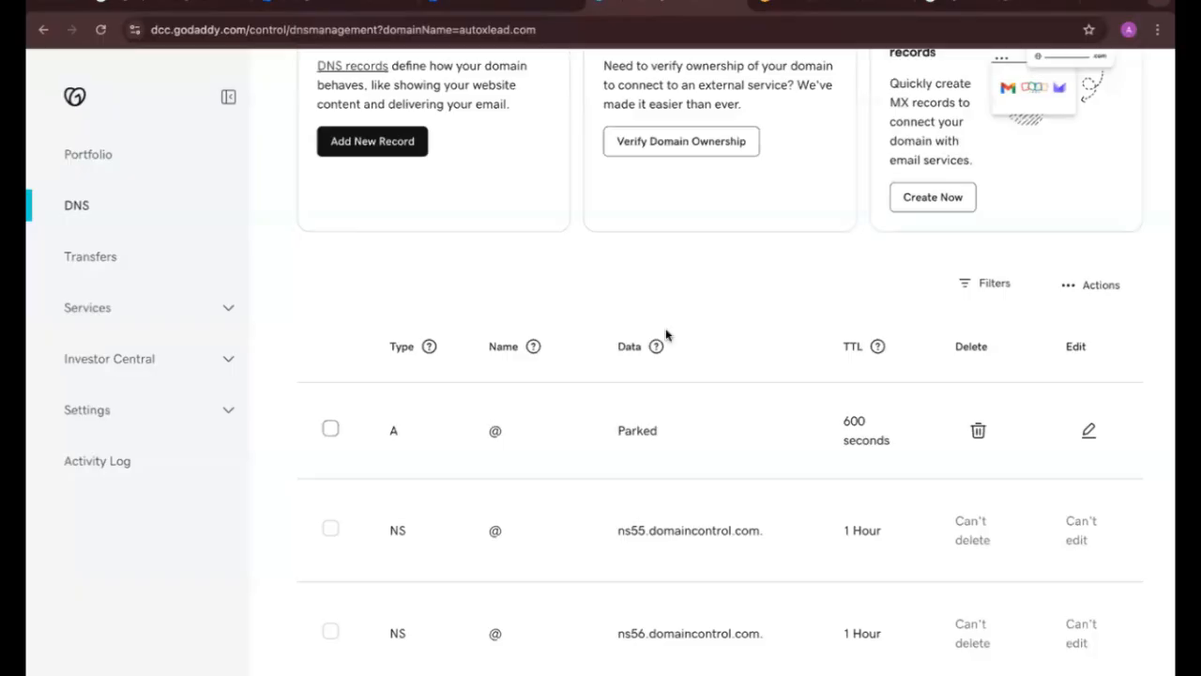
{"action": "left_click", "coordinate": [458, 16]}
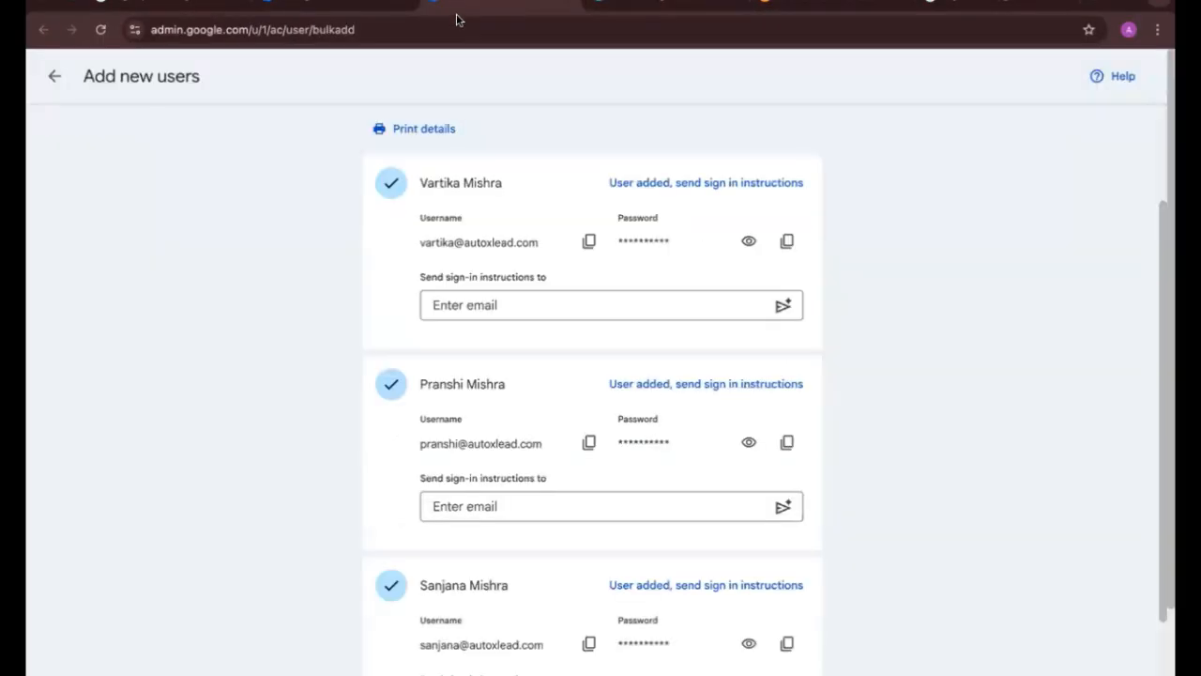
{"action": "left_click", "coordinate": [589, 241]}
{"action": "key", "text": "ctrl+Tab"}
{"action": "left_click", "coordinate": [694, 301]}
{"action": "key", "text": "super+v"}
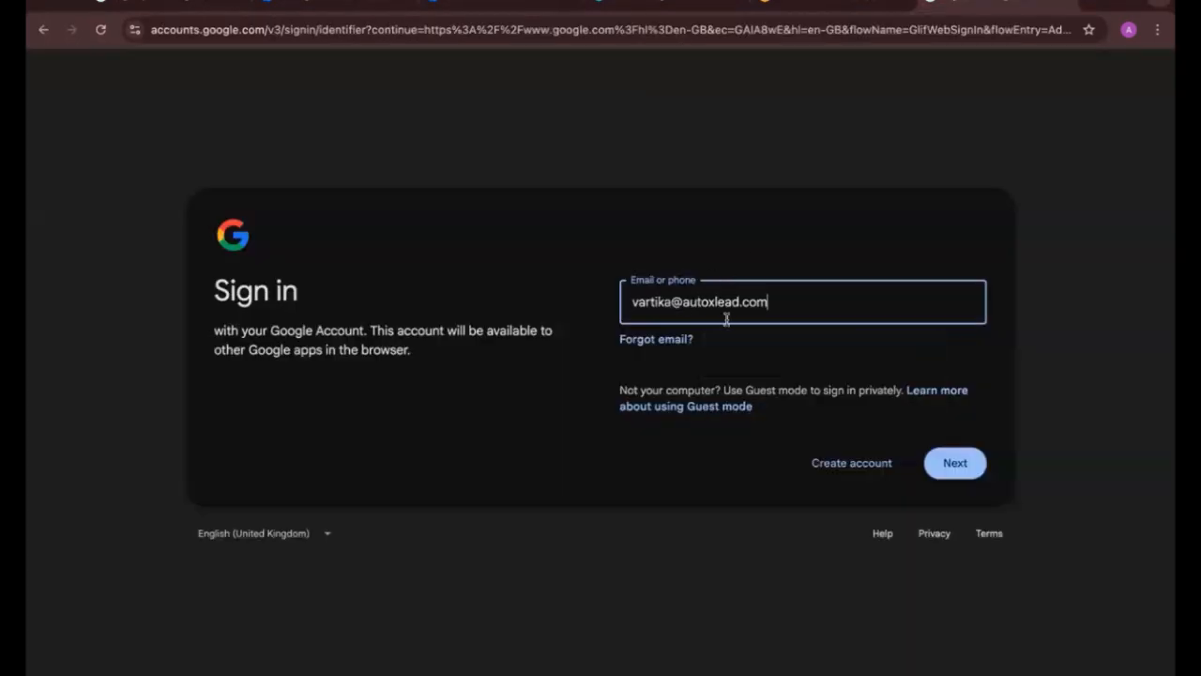
{"action": "left_click", "coordinate": [954, 463]}
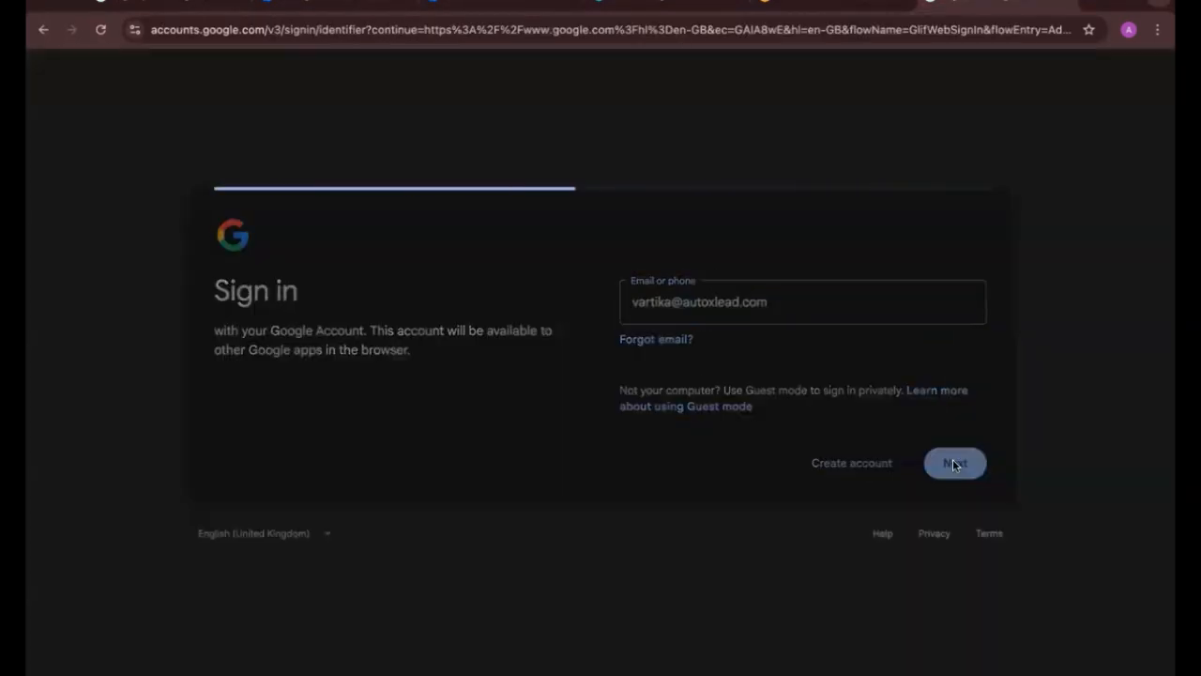
- Copy the first user's temporary password from Admin and submit it on sign-in
{"action": "left_click", "coordinate": [509, 10]}
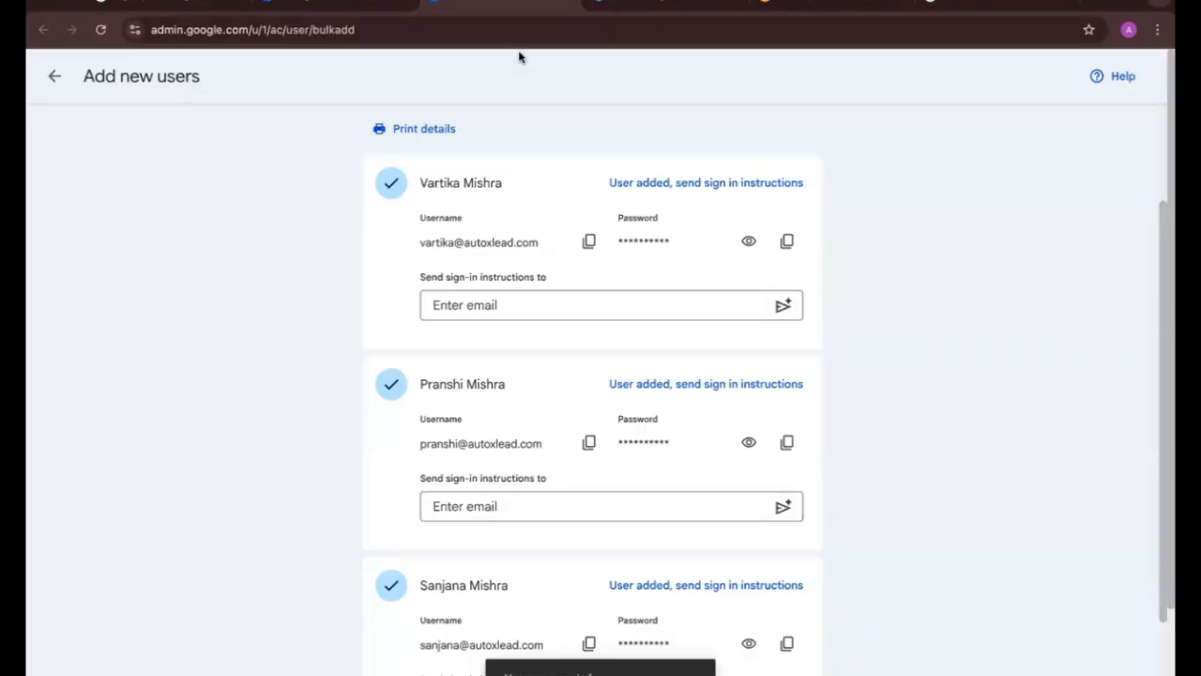
{"action": "left_click", "coordinate": [748, 243]}
{"action": "left_click", "coordinate": [785, 244]}
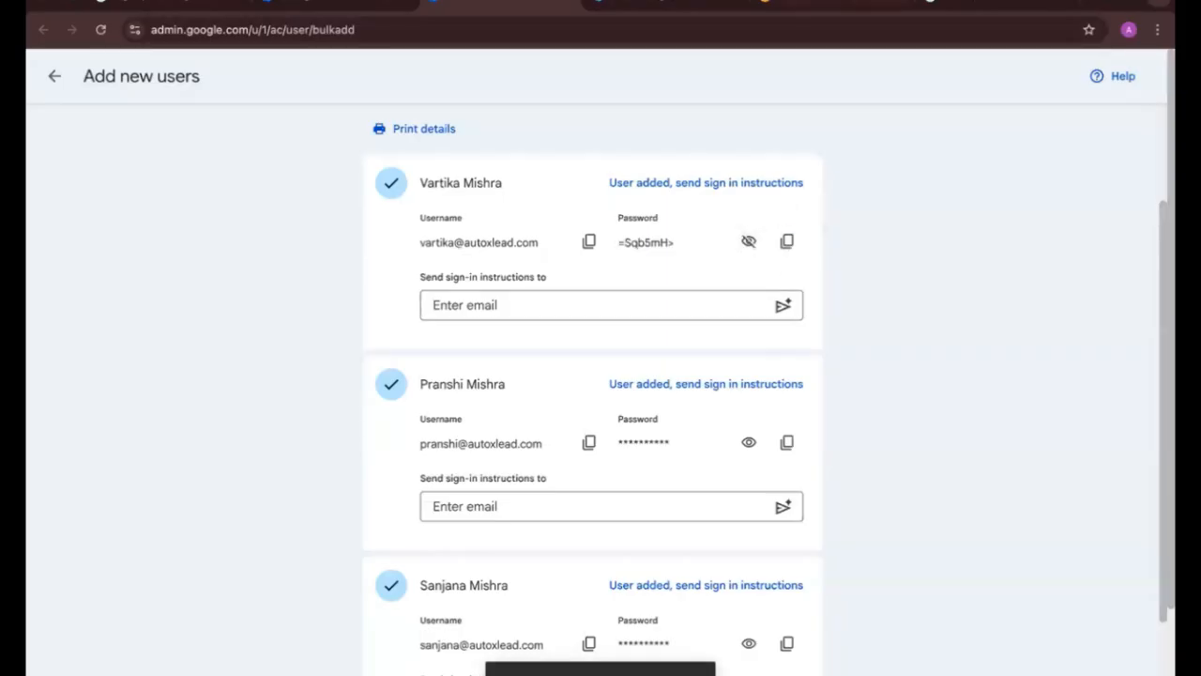
{"action": "left_click", "coordinate": [823, 4]}
{"action": "left_click", "coordinate": [654, 3]}
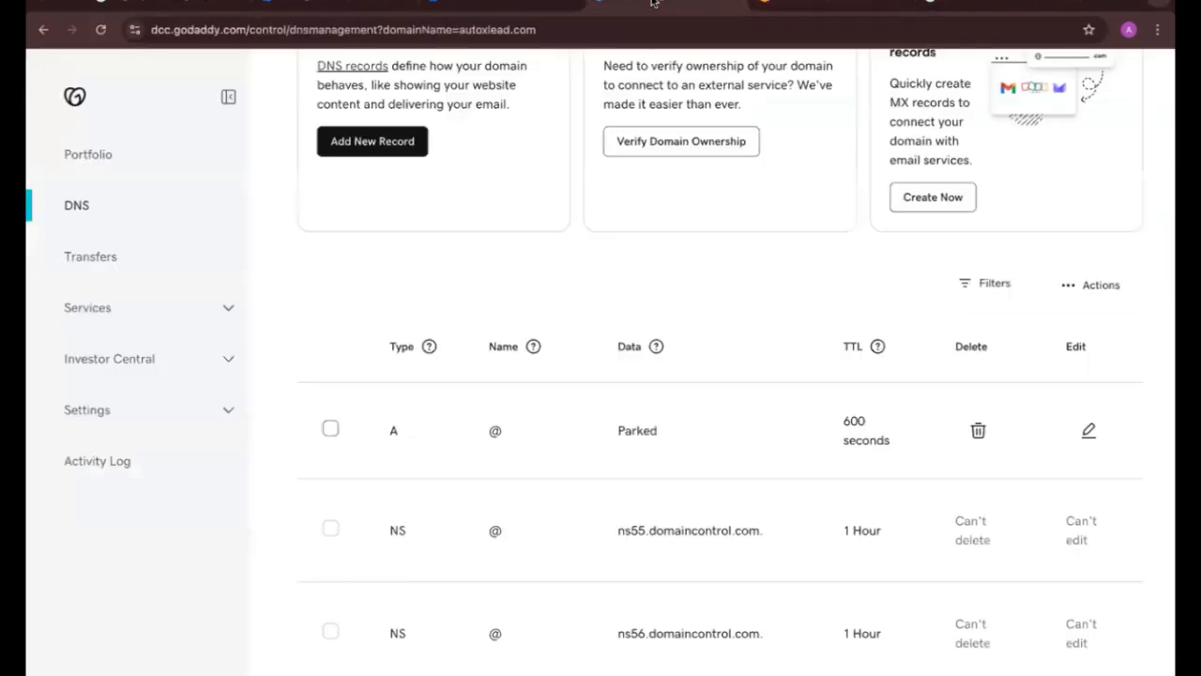
{"action": "left_click", "coordinate": [995, 5]}
{"action": "left_click", "coordinate": [955, 456]}
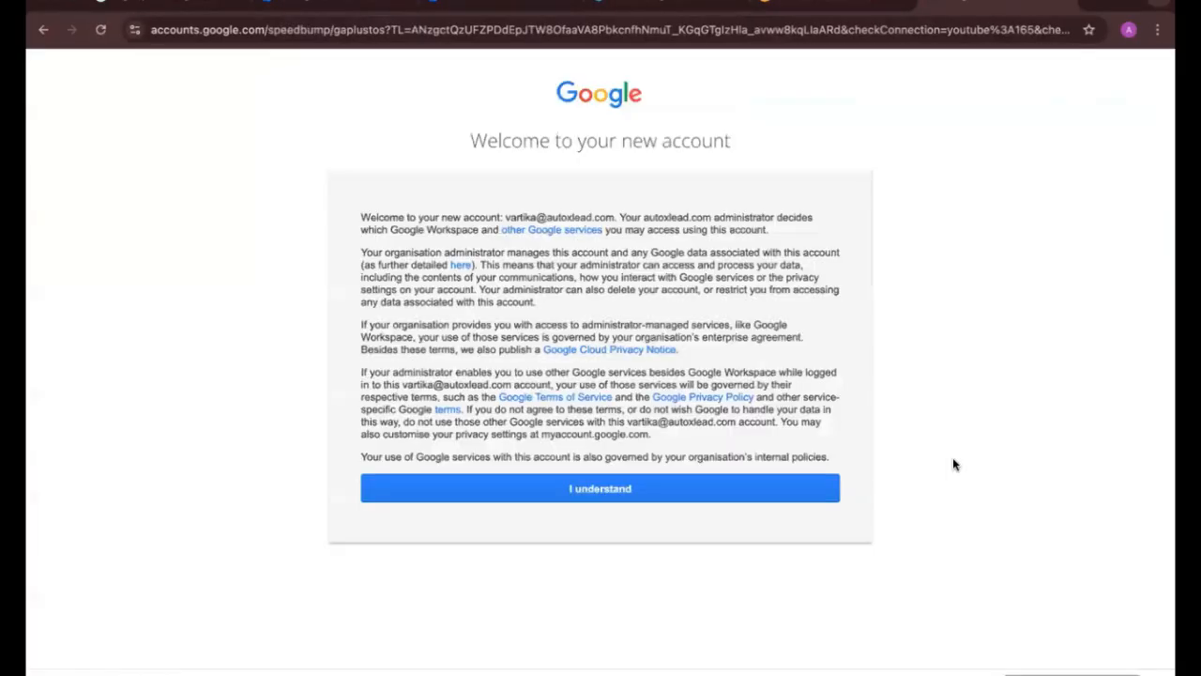
- Accept the new account terms and set a new password for the first user
{"action": "left_click", "coordinate": [743, 488]}
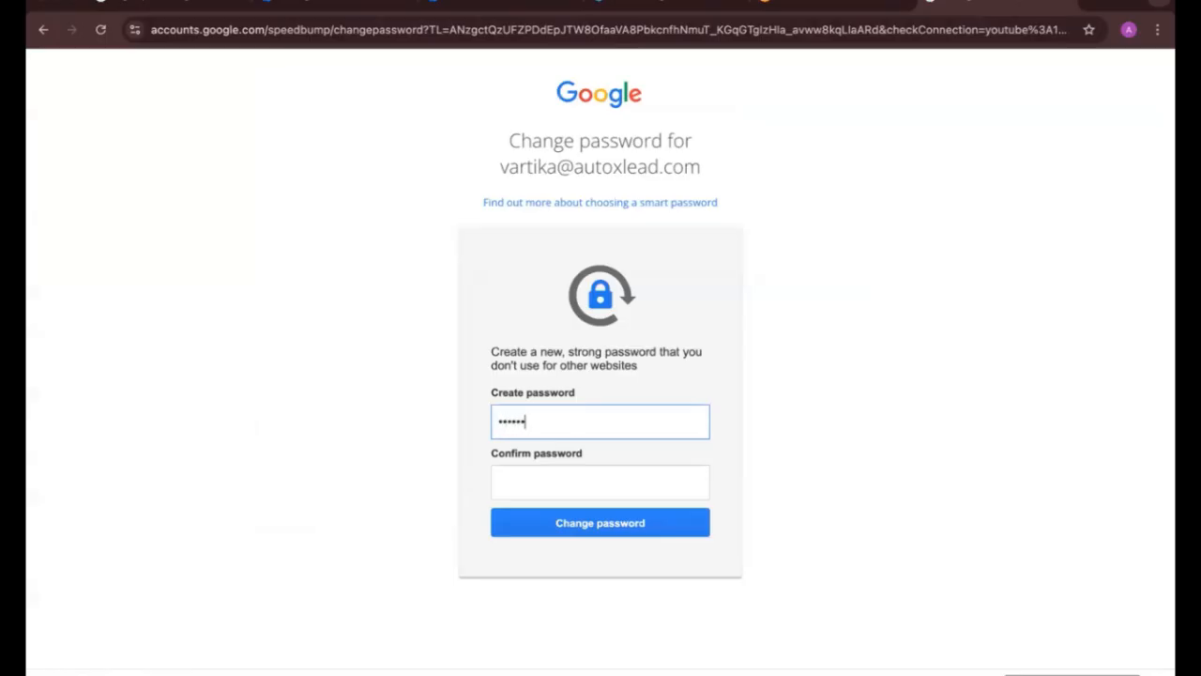
{"action": "left_click", "coordinate": [538, 487]}
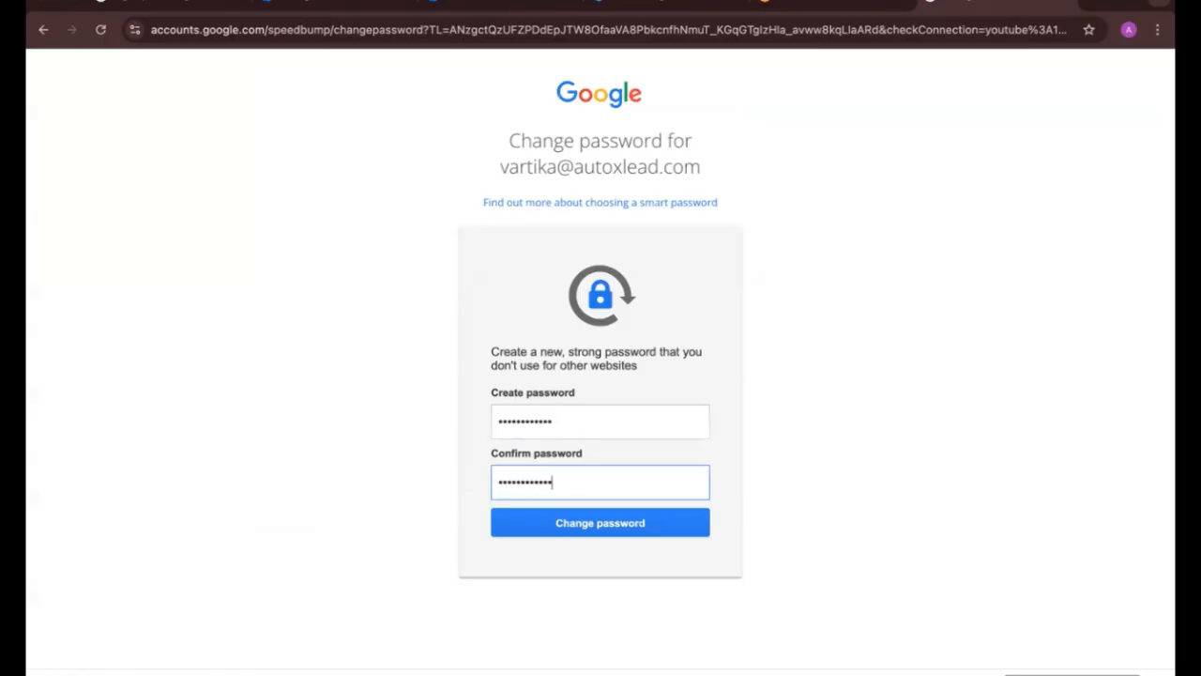
{"action": "left_click", "coordinate": [590, 531]}
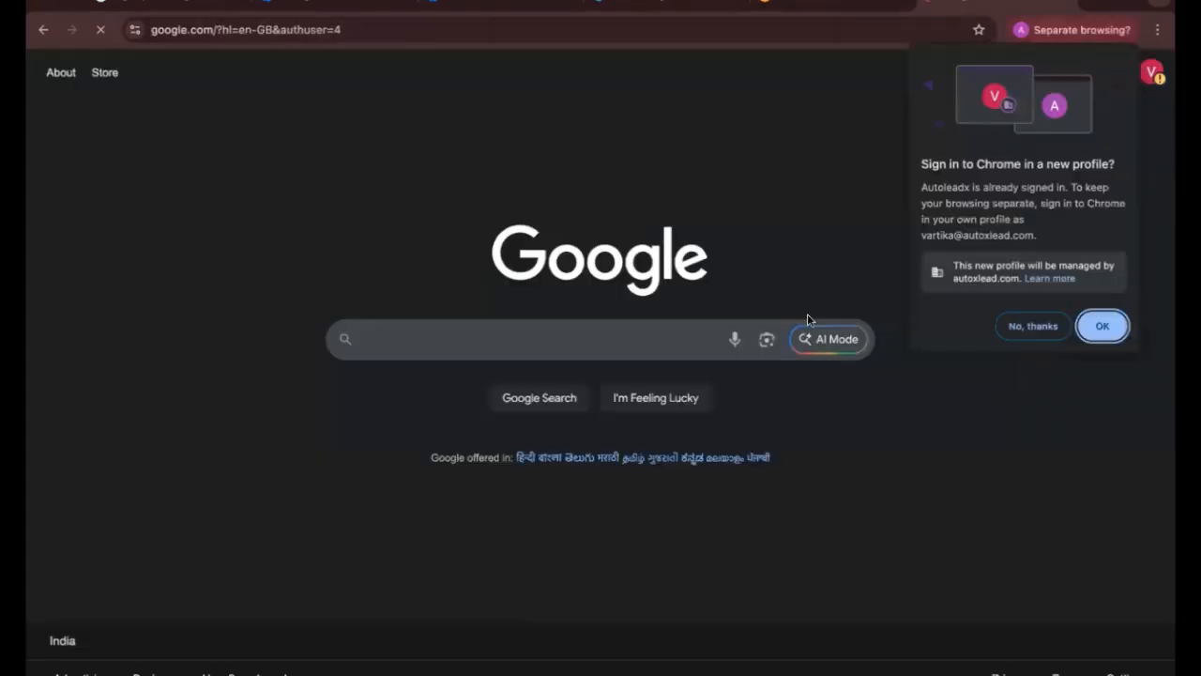
- Decline the Chrome profile, start another account sign-in in a new tab, and dismiss Gemini's promotion
{"action": "left_click", "coordinate": [1033, 325]}
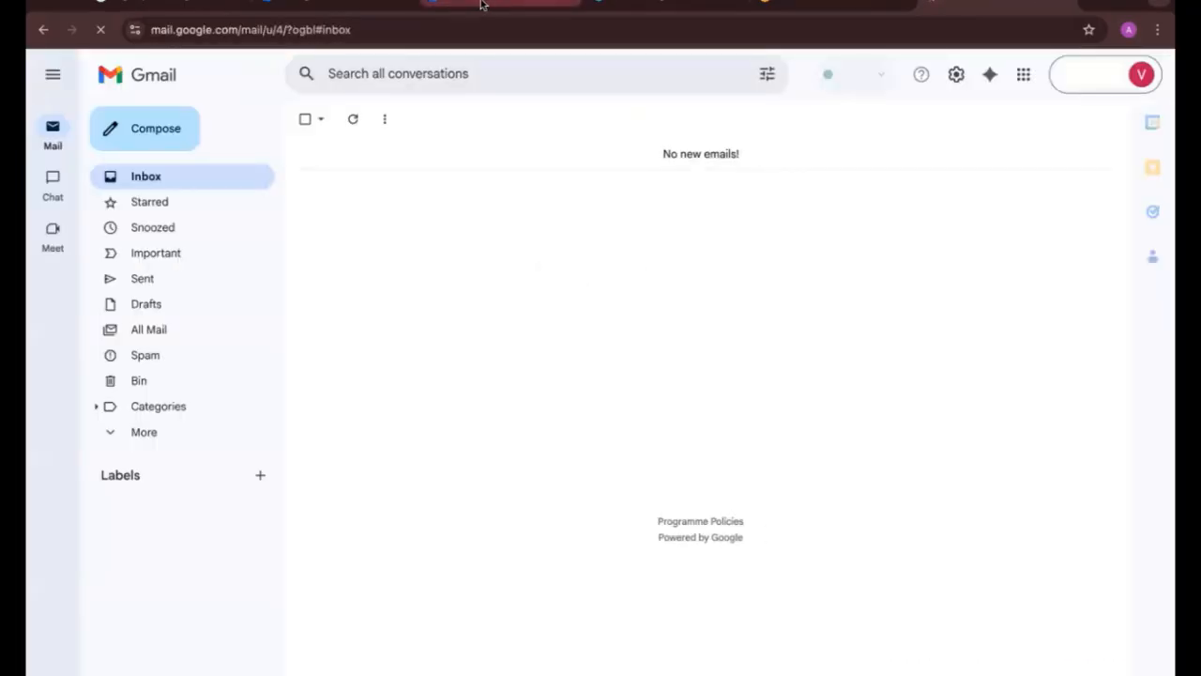
{"action": "left_click", "coordinate": [482, 4]}
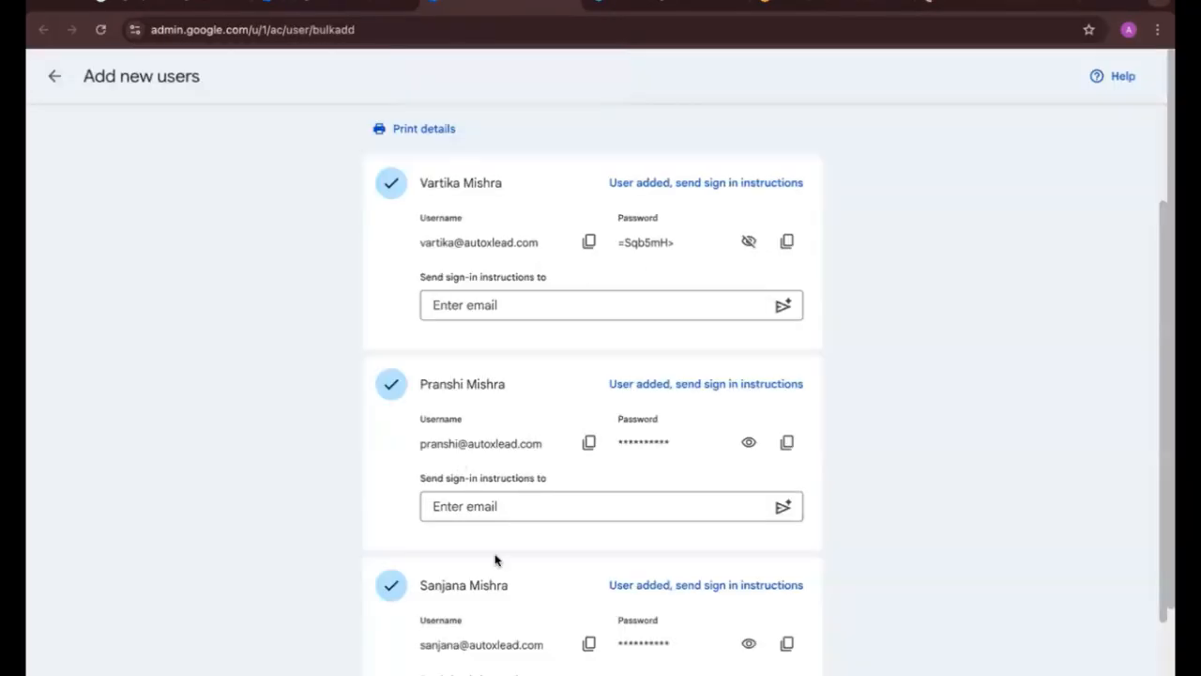
{"action": "scroll", "coordinate": [574, 437], "scroll_direction": "down", "scroll_amount": 2}
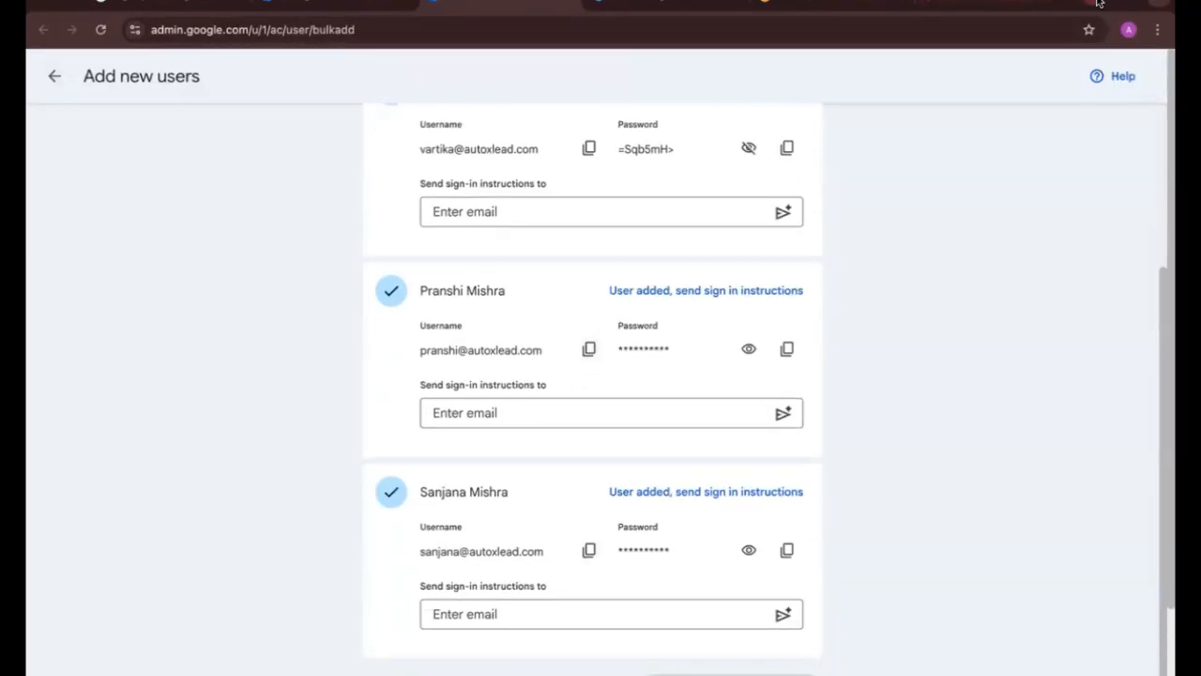
{"action": "left_click", "coordinate": [1097, 2]}
{"action": "left_click", "coordinate": [1147, 75]}
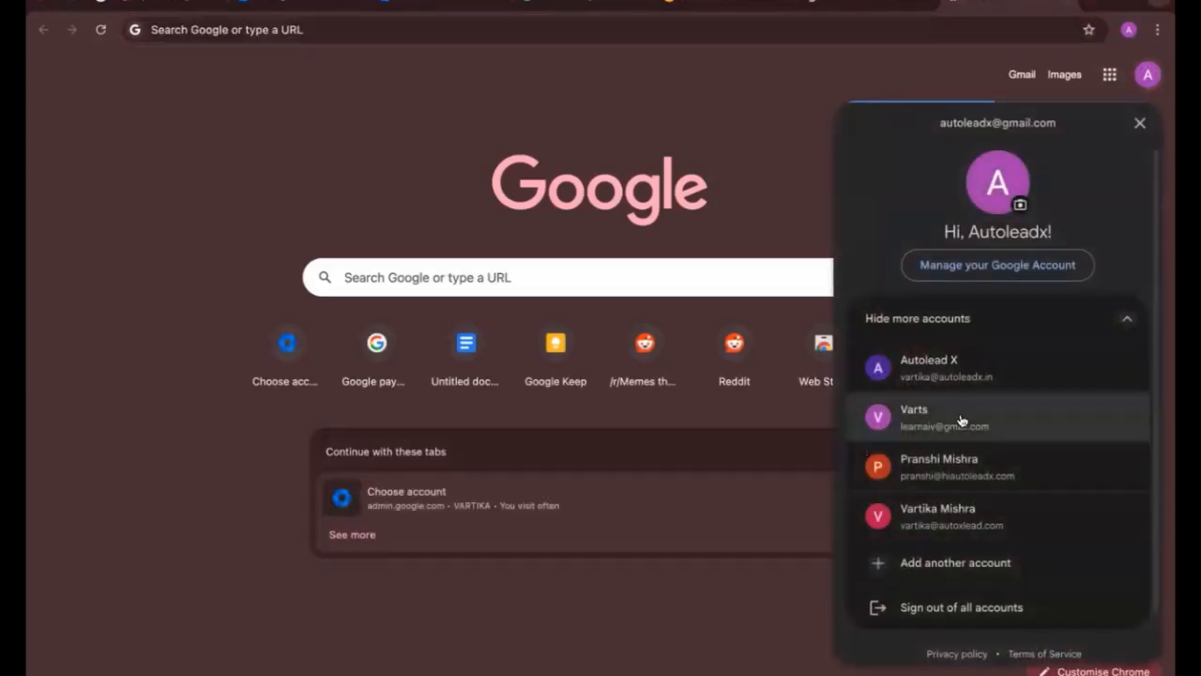
{"action": "left_click", "coordinate": [964, 574]}
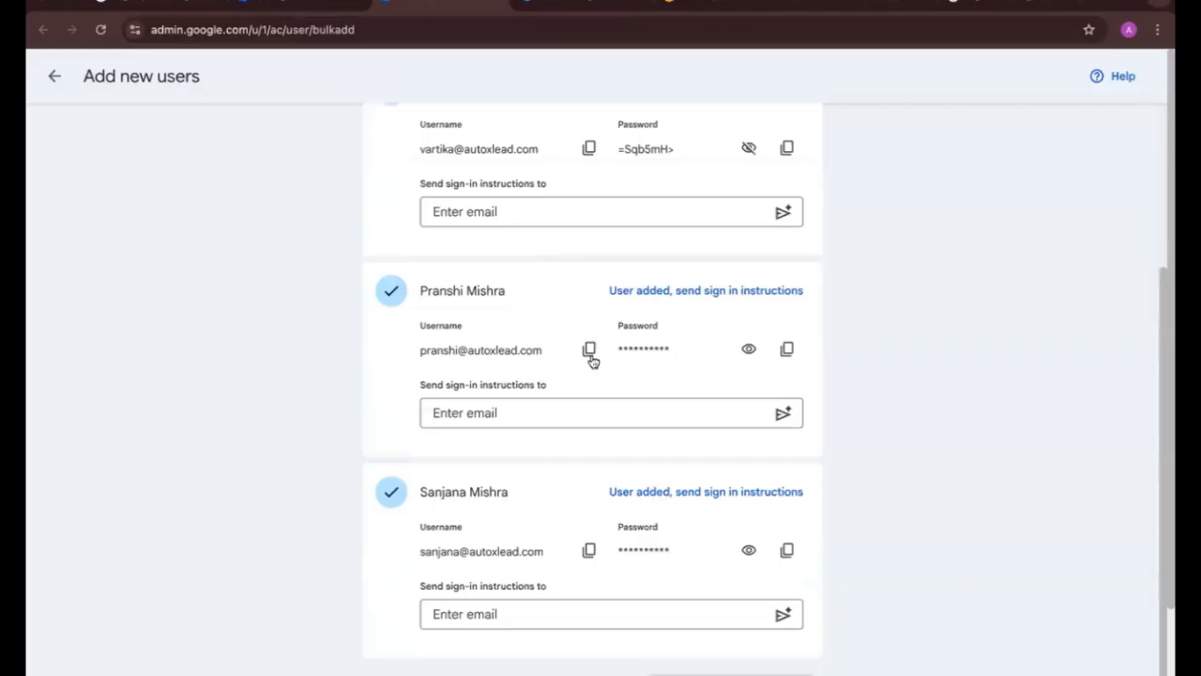
{"action": "scroll", "coordinate": [505, 204], "scroll_direction": "up", "scroll_amount": 1}
{"action": "left_click", "coordinate": [858, 4]}
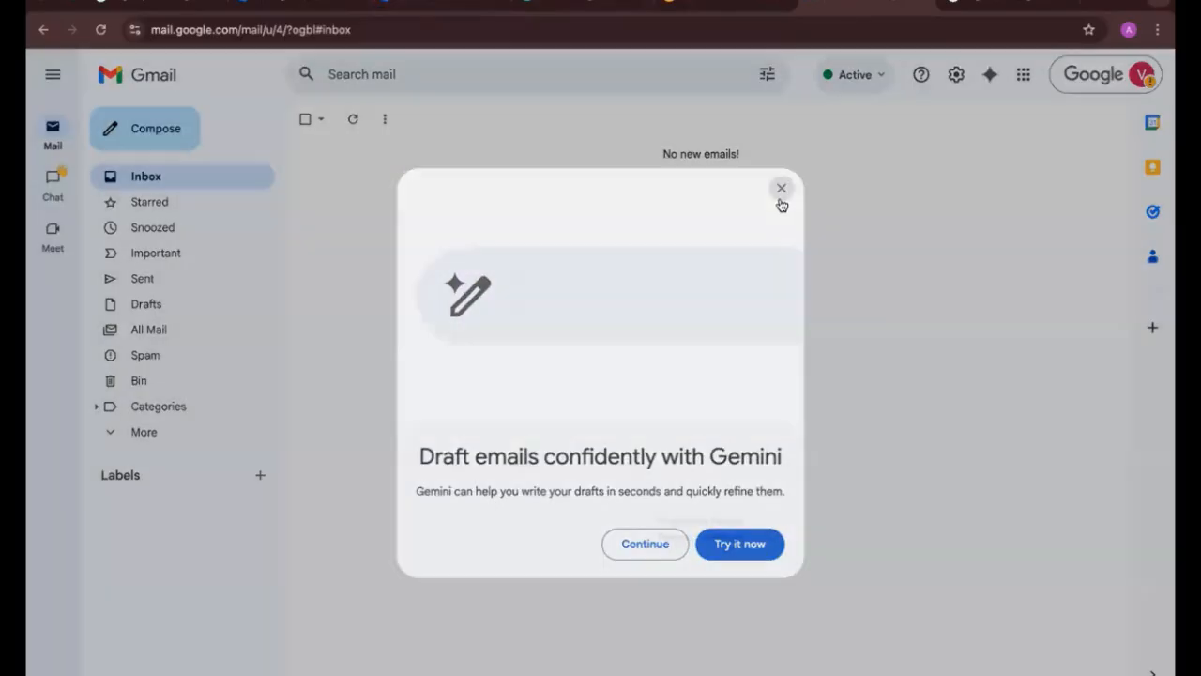
{"action": "left_click", "coordinate": [781, 188]}
- Enter the second new user's username, copied from Admin, on the sign-in page
{"action": "left_click", "coordinate": [453, 2]}
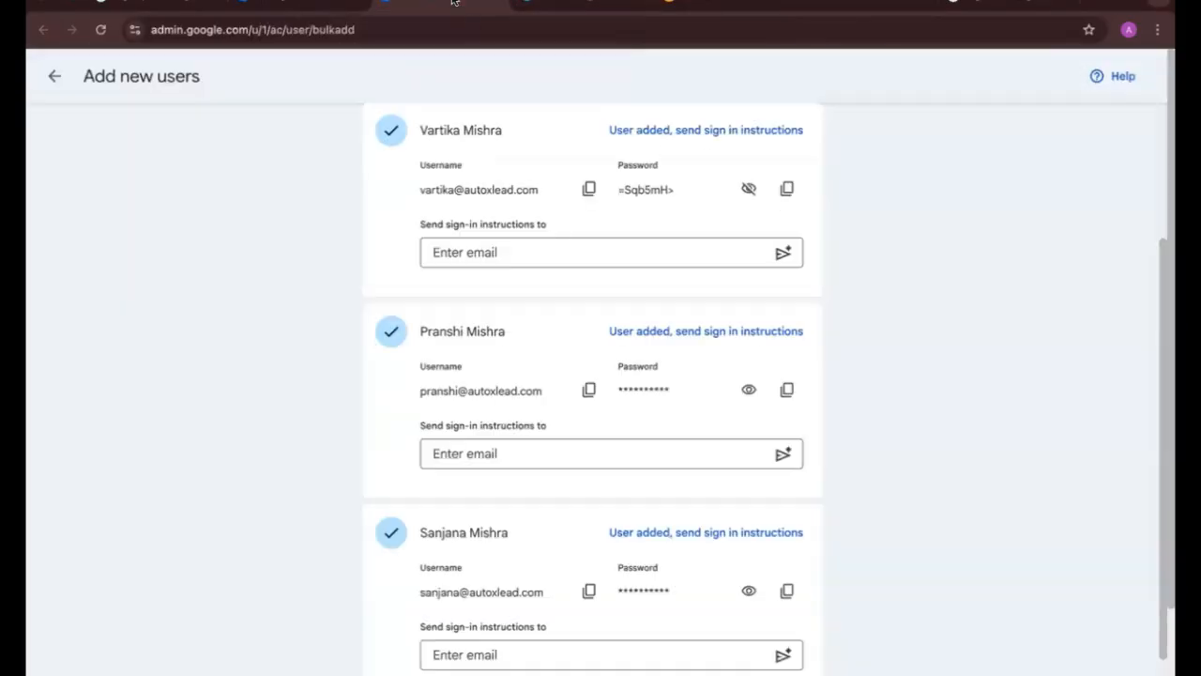
{"action": "left_click", "coordinate": [591, 393]}
{"action": "left_click", "coordinate": [1004, 3]}
{"action": "left_click", "coordinate": [701, 294]}
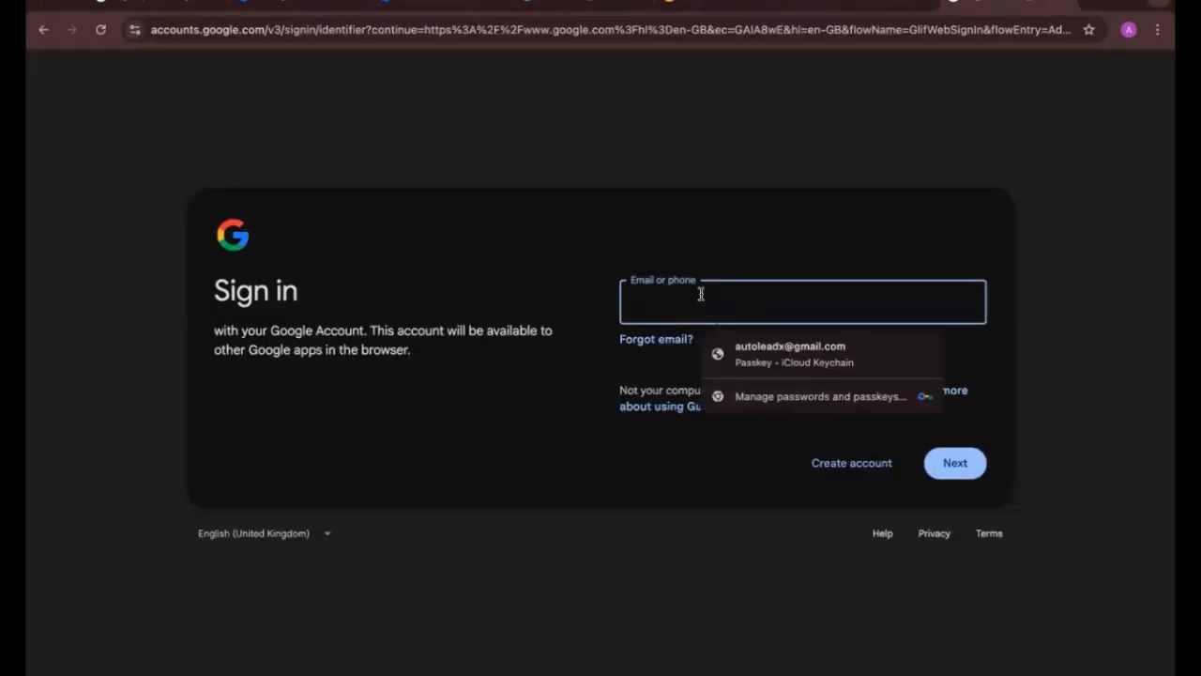
{"action": "key", "text": "ctrl+v"}
{"action": "left_click", "coordinate": [957, 464]}
- Copy the second user's temporary password from Admin and sign in with it
{"action": "left_click", "coordinate": [392, 5]}
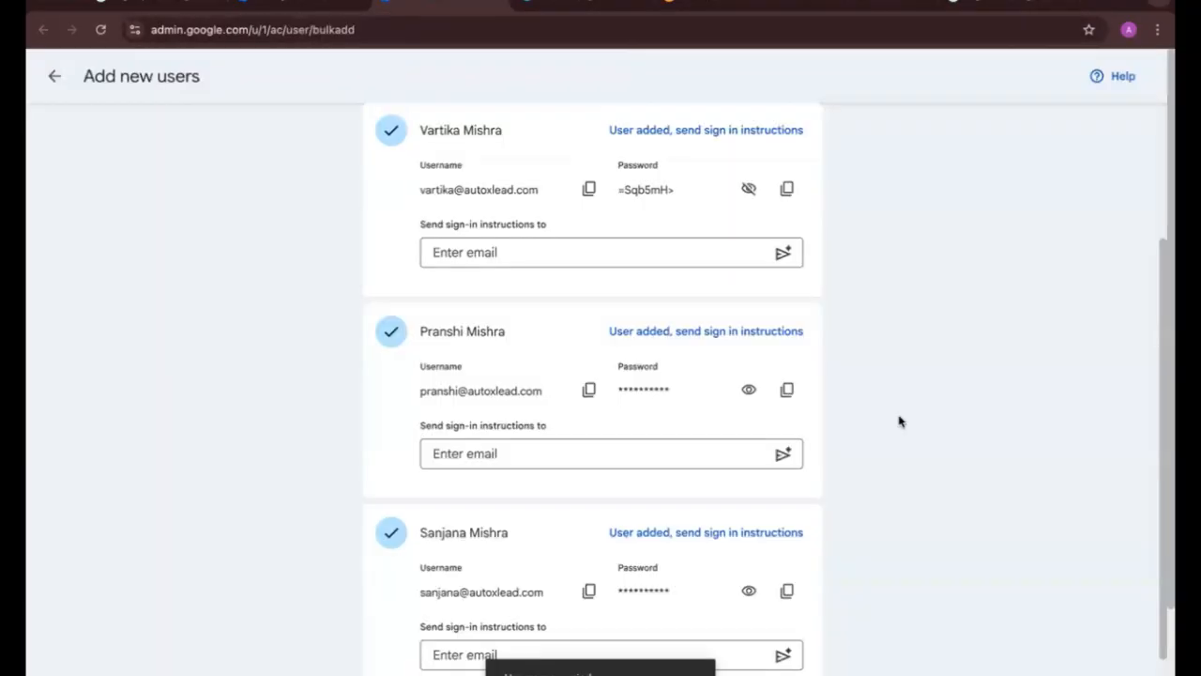
{"action": "left_click", "coordinate": [749, 389]}
{"action": "left_click", "coordinate": [787, 390]}
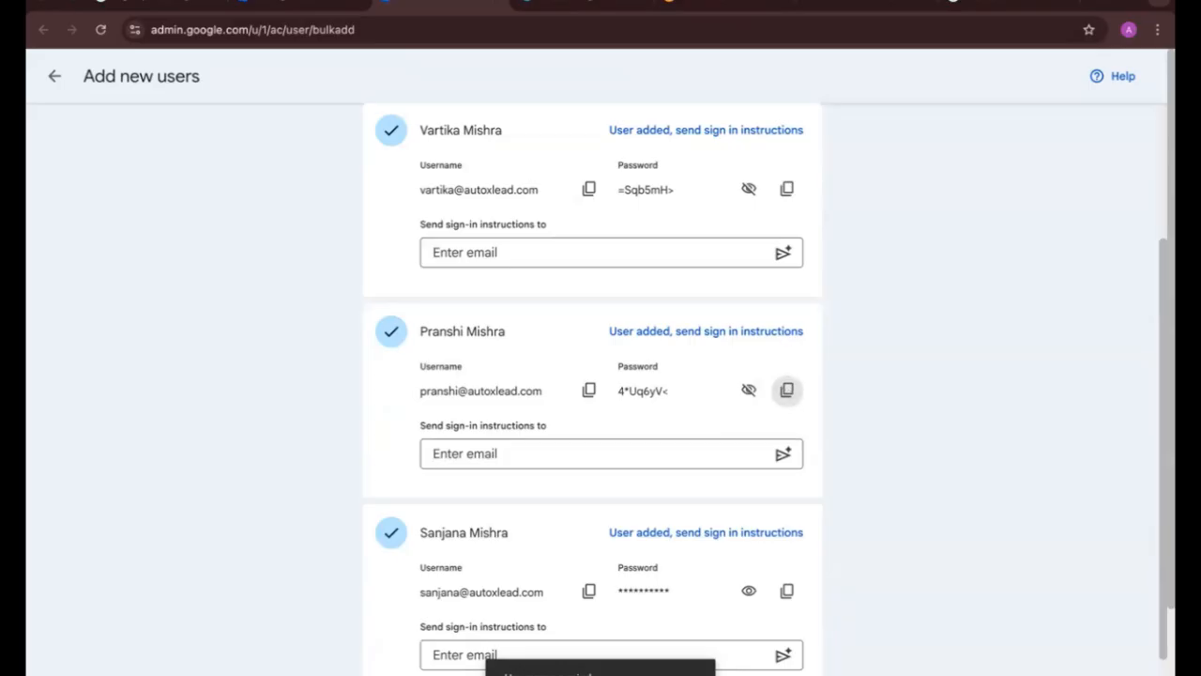
{"action": "left_click", "coordinate": [962, 7]}
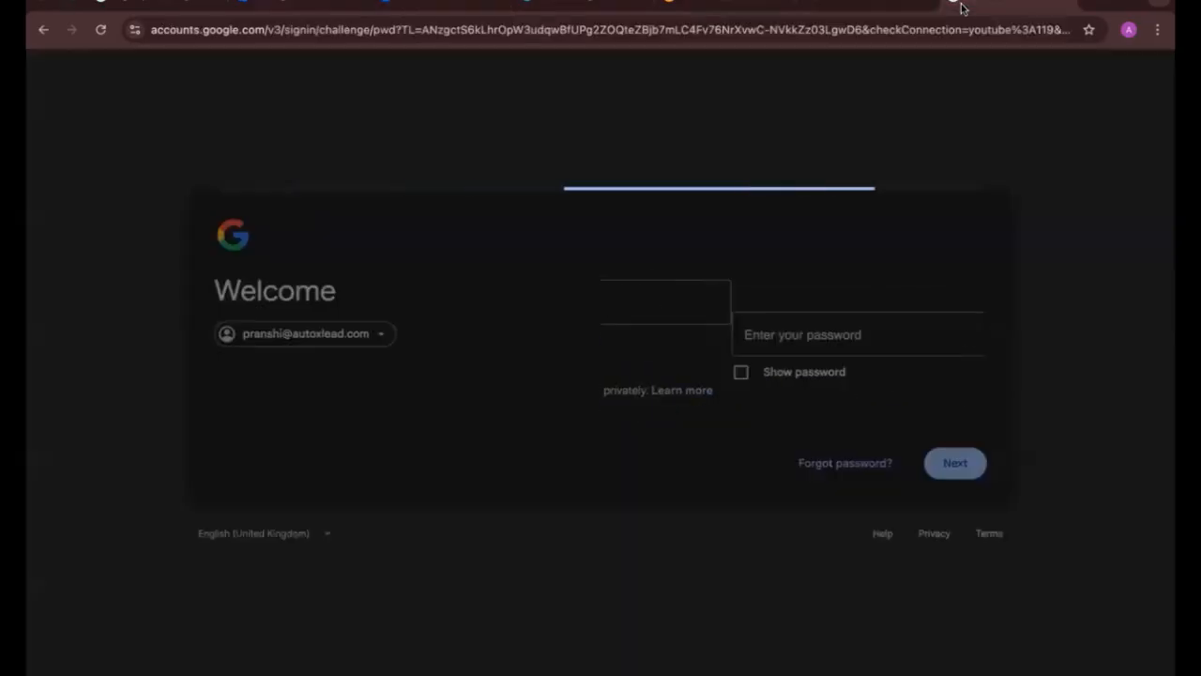
{"action": "left_click", "coordinate": [951, 452]}
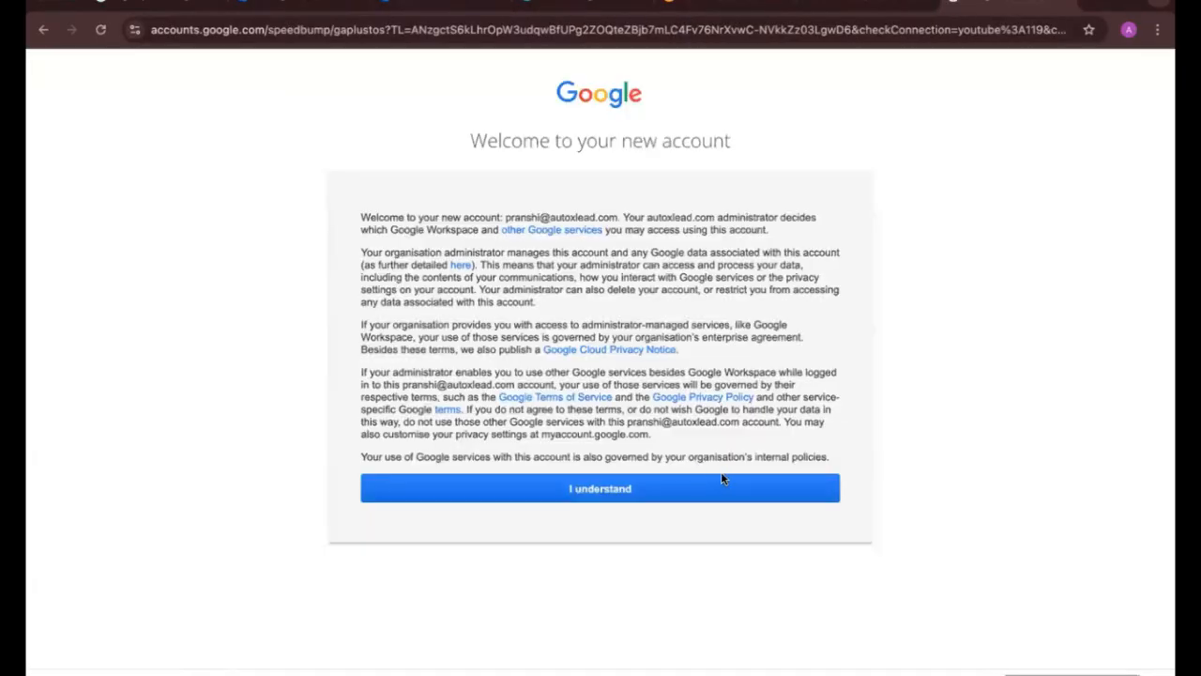
- Accept the account terms and set a new password for the second user
{"action": "left_click", "coordinate": [697, 484]}
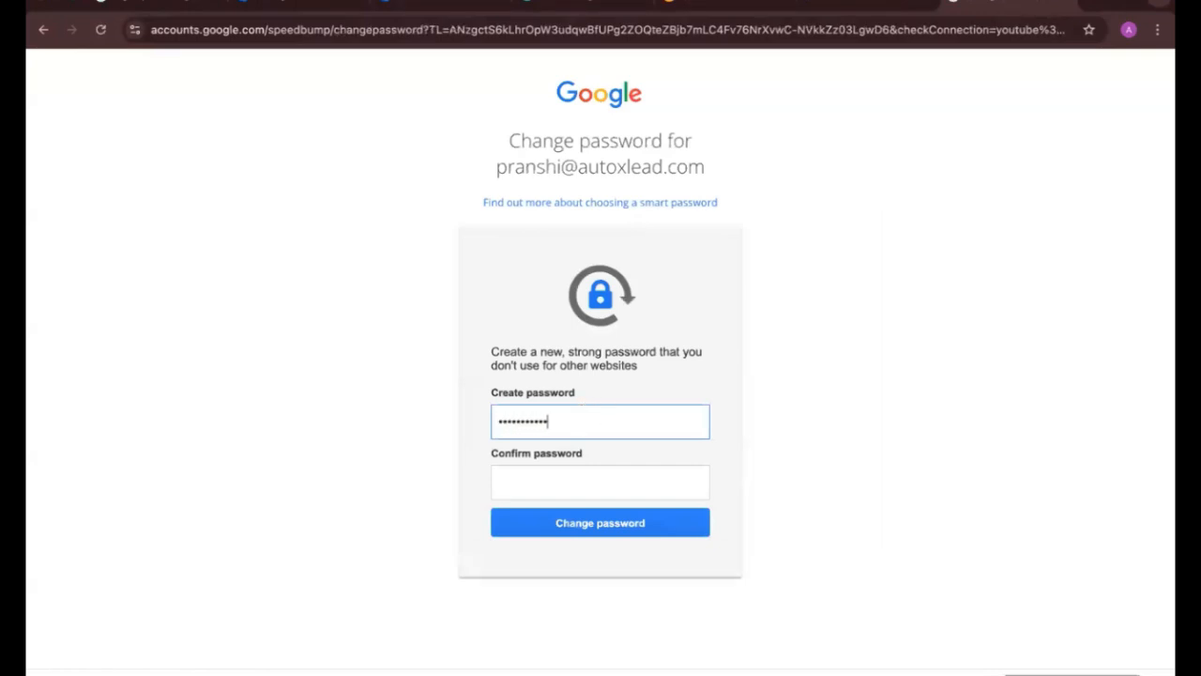
{"action": "left_click", "coordinate": [552, 480]}
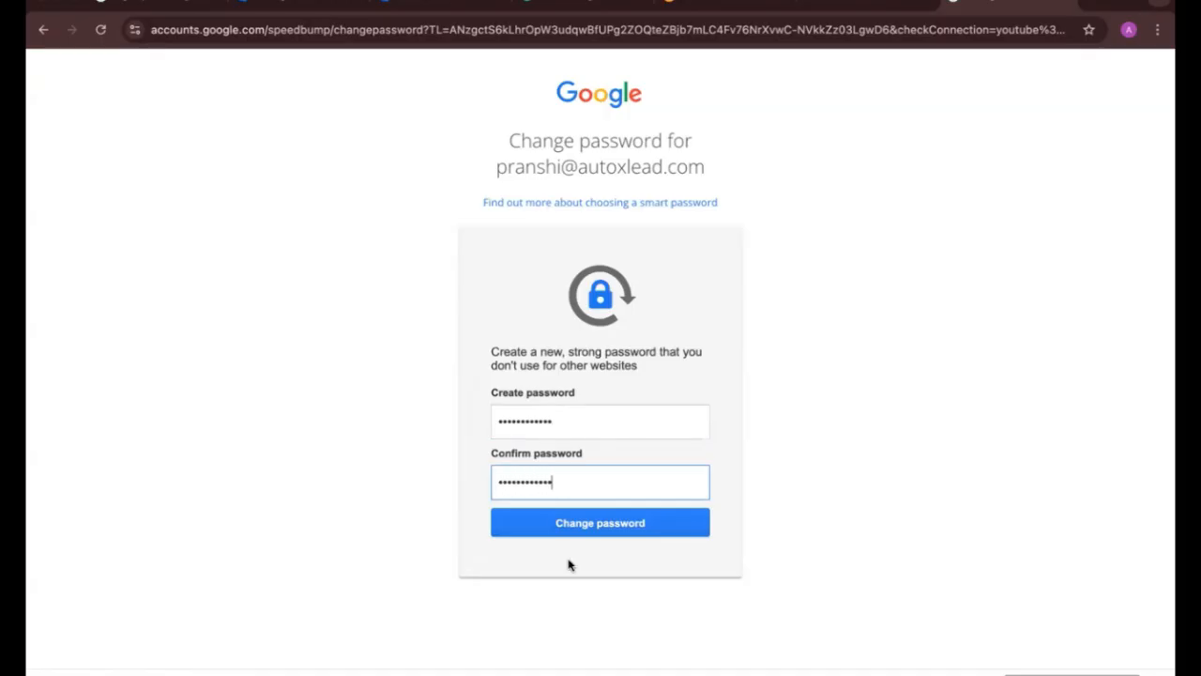
{"action": "left_click", "coordinate": [560, 522]}
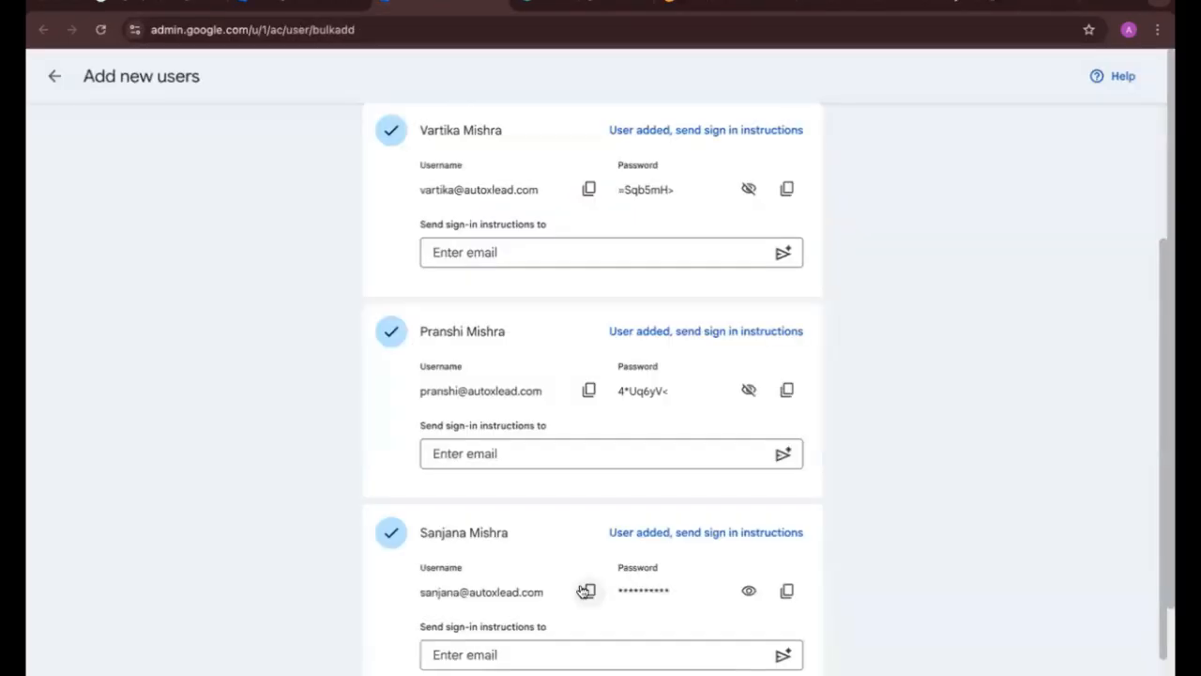
- Copy the third user's username, decline the Chrome profile, and open a new tab
{"action": "scroll", "coordinate": [583, 580], "scroll_direction": "down", "scroll_amount": 1}
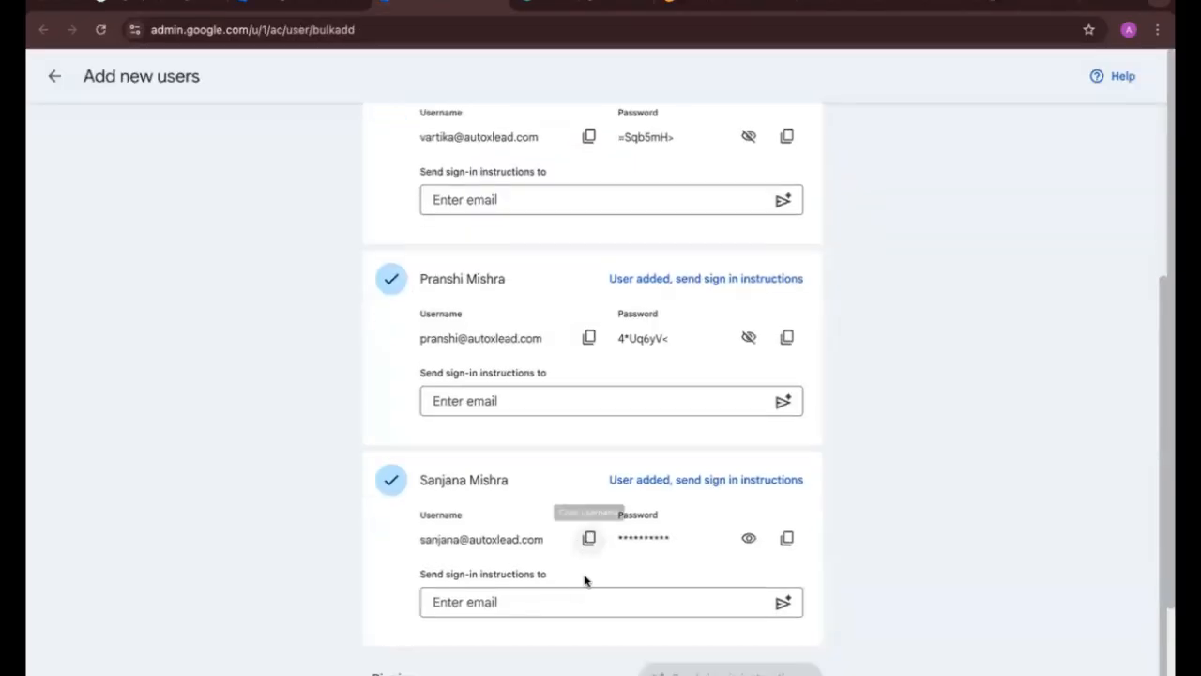
{"action": "left_click", "coordinate": [588, 538]}
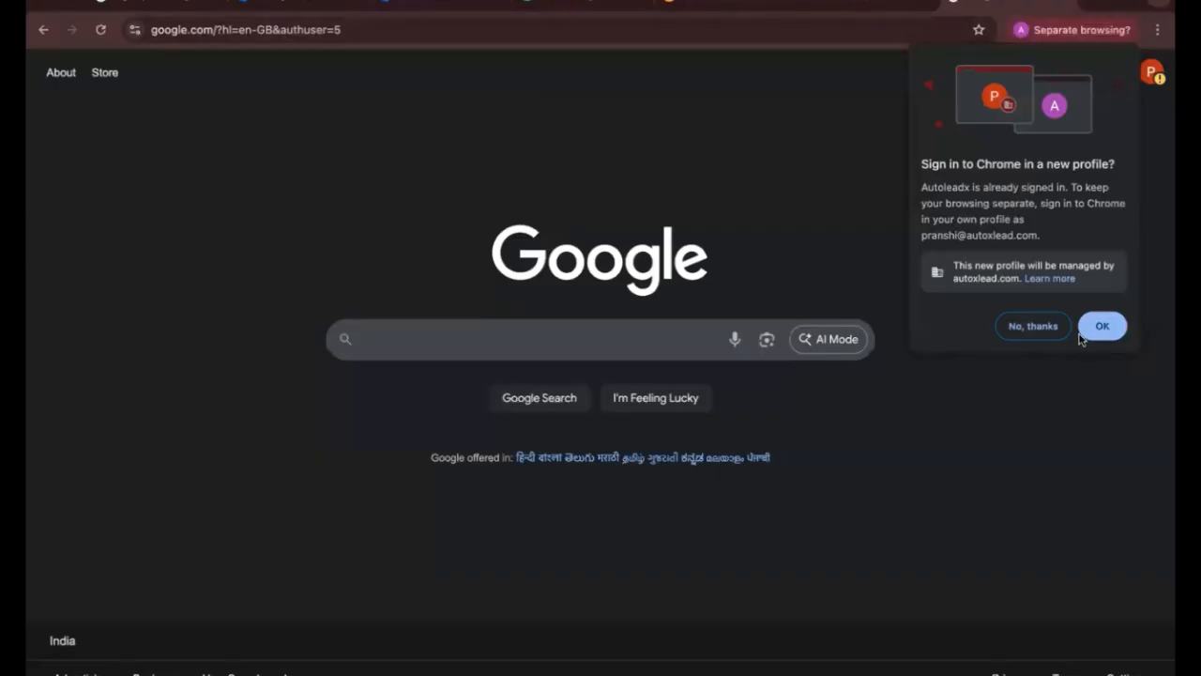
{"action": "left_click", "coordinate": [1030, 330]}
{"action": "left_click", "coordinate": [1092, 2]}
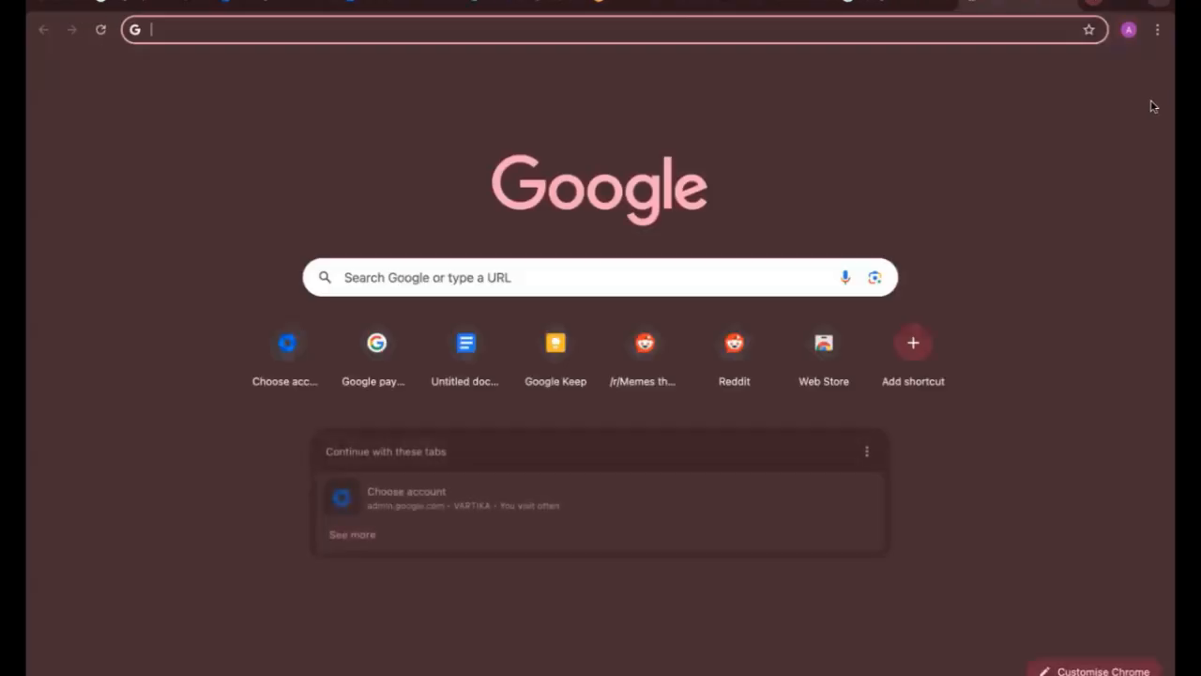
- Start signing in as the third new user, clearing a wrongly pasted password
{"action": "left_click", "coordinate": [1144, 76]}
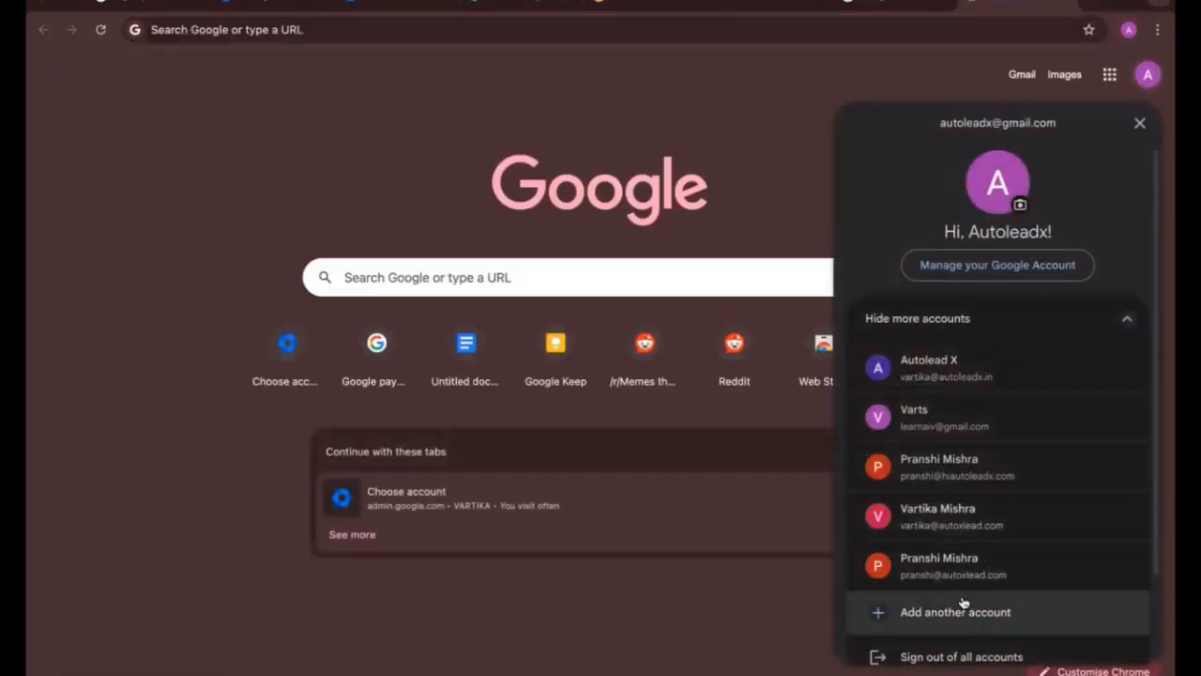
{"action": "left_click", "coordinate": [963, 610]}
{"action": "key", "text": "super+v"}
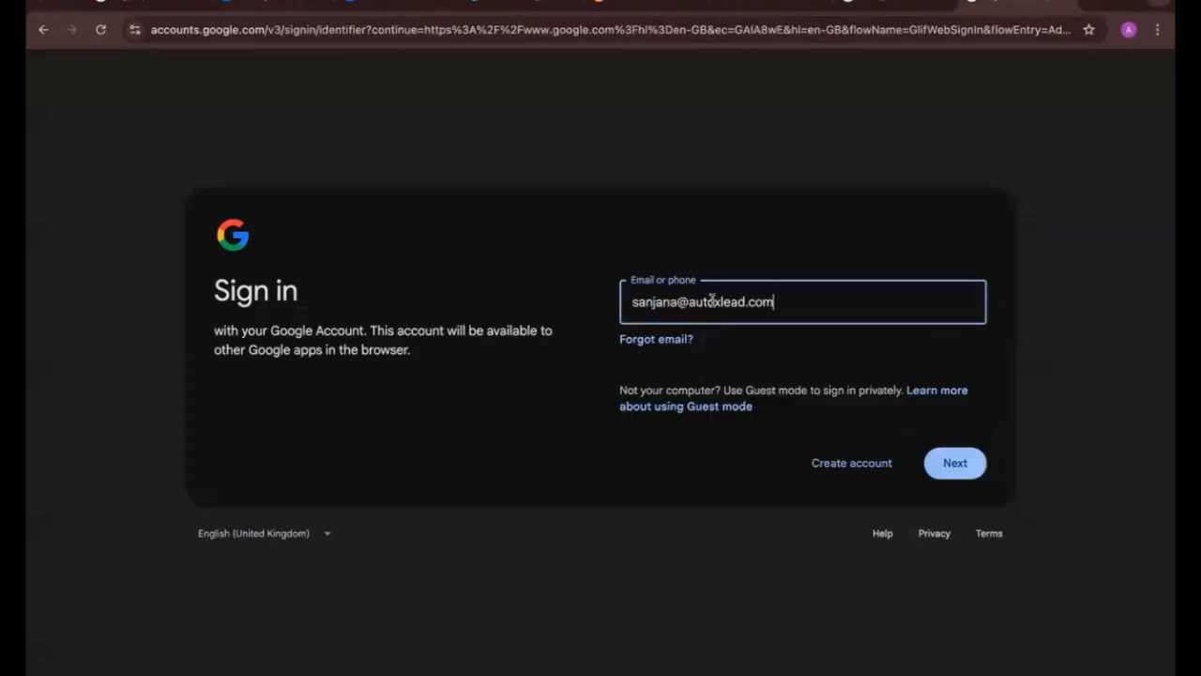
{"action": "left_click", "coordinate": [953, 464]}
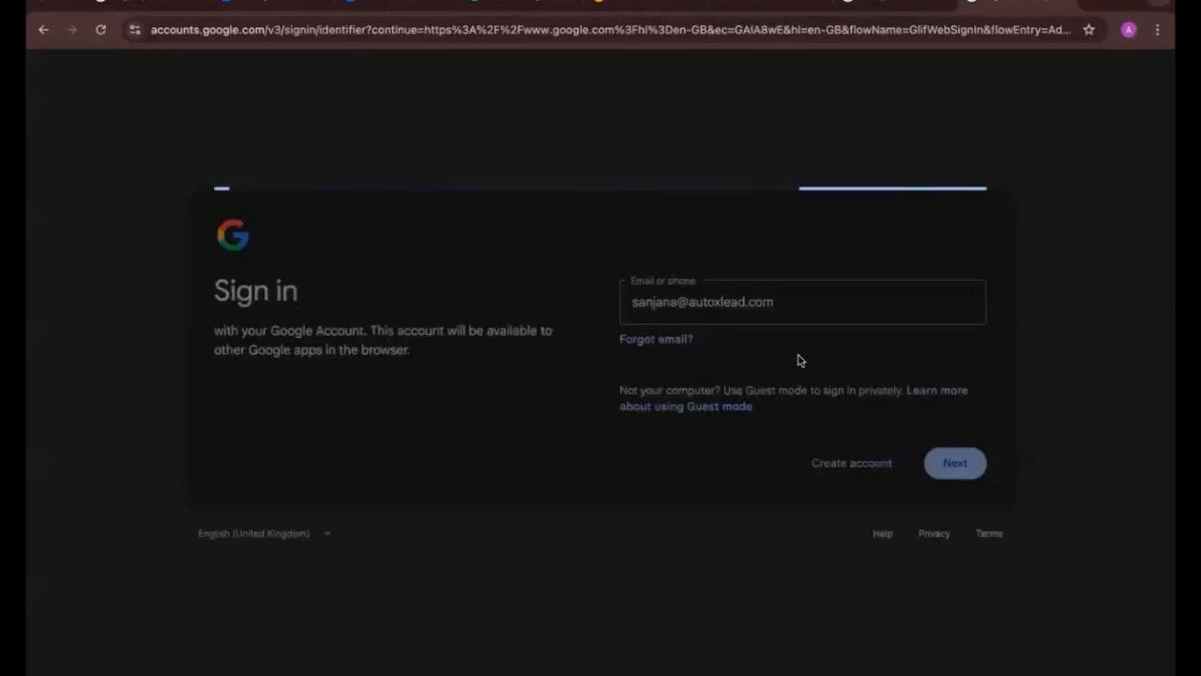
{"action": "key", "text": "super+v"}
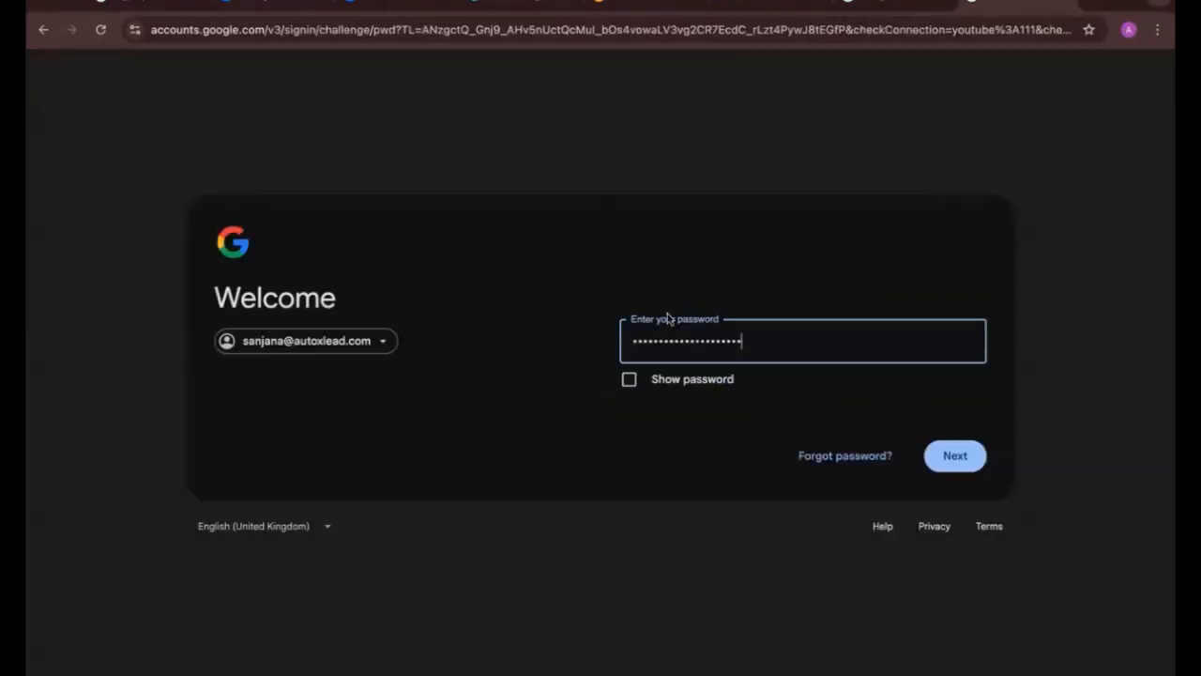
{"action": "key", "text": "super+z"}
- Copy the third user's temporary password from Admin and sign in with it
{"action": "left_click", "coordinate": [446, 11]}
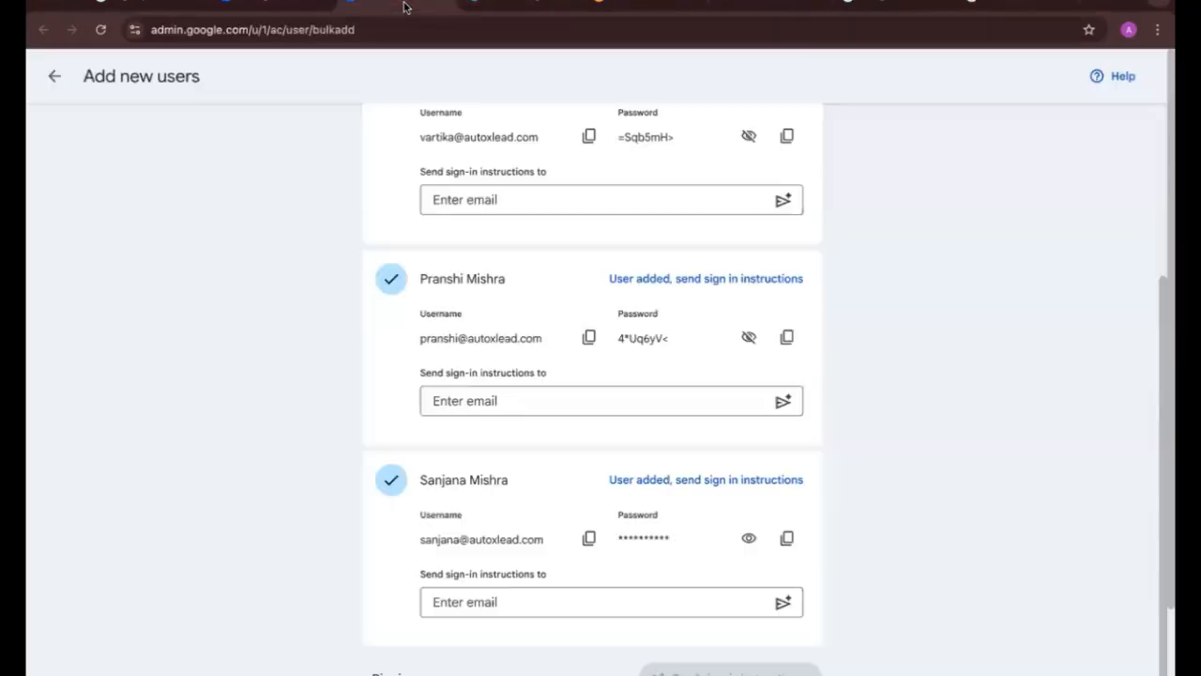
{"action": "left_click", "coordinate": [786, 537]}
{"action": "left_click", "coordinate": [750, 540]}
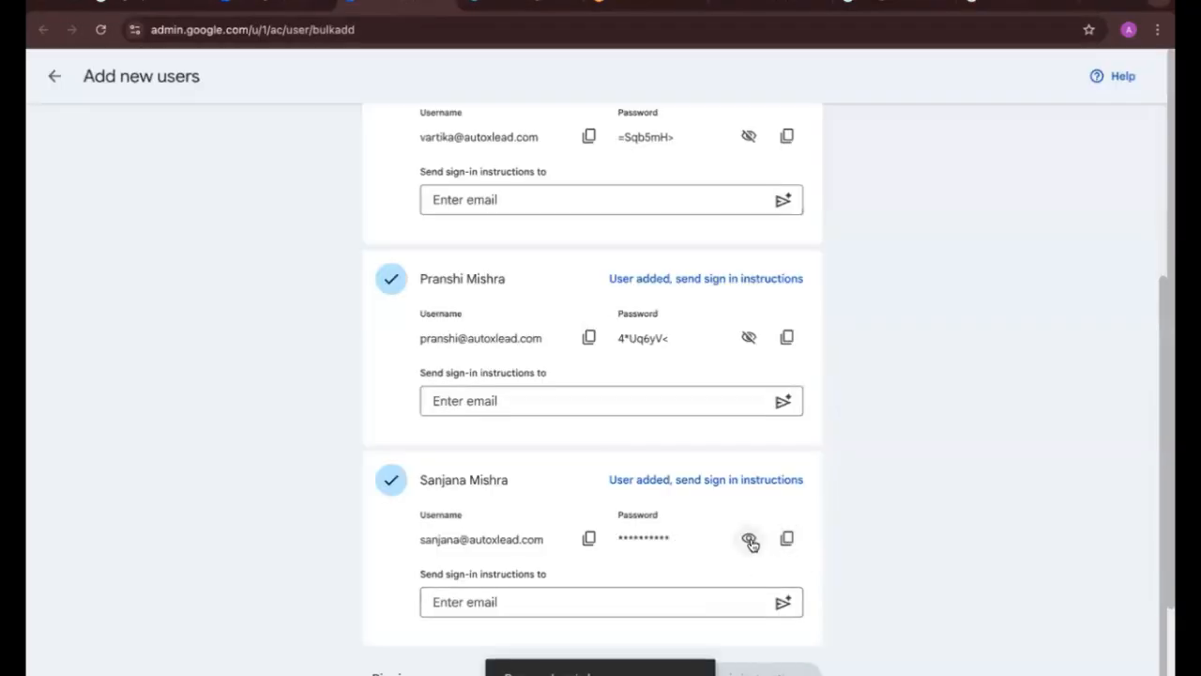
{"action": "left_click", "coordinate": [797, 539]}
{"action": "left_click", "coordinate": [1018, 5]}
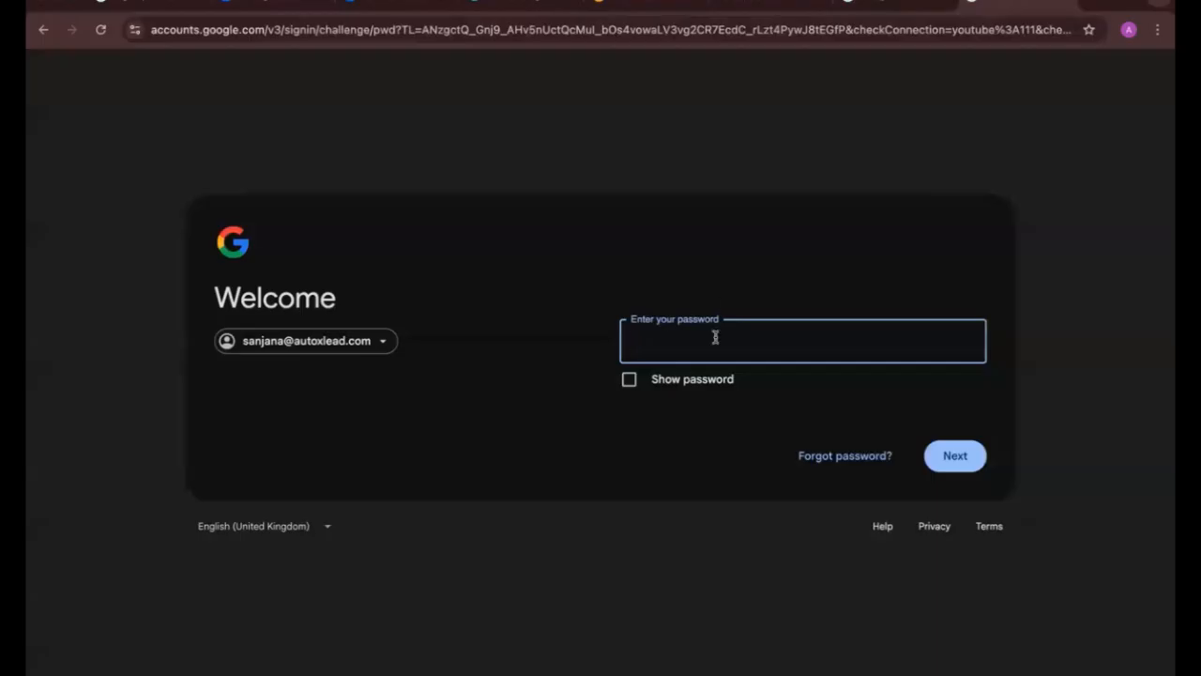
{"action": "key", "text": "super+v"}
{"action": "left_click", "coordinate": [954, 457]}
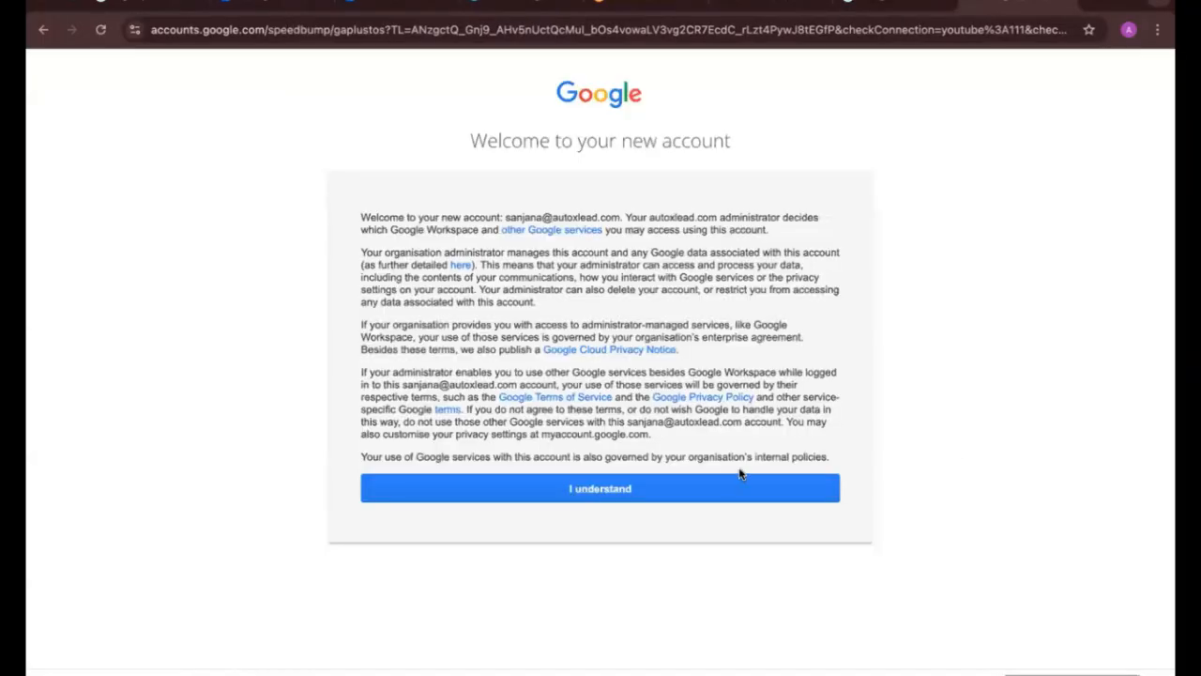
- Accept the terms, set the third user's new password, and decline the separate Chrome profile
{"action": "left_click", "coordinate": [723, 489]}
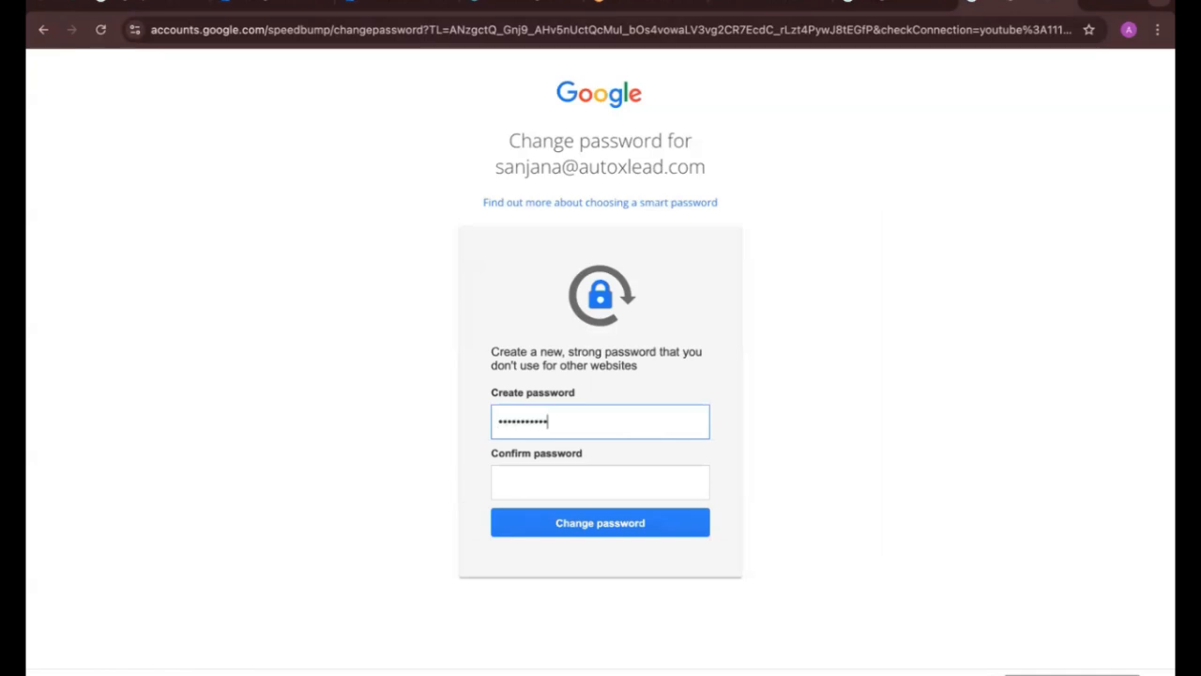
{"action": "left_click", "coordinate": [606, 477]}
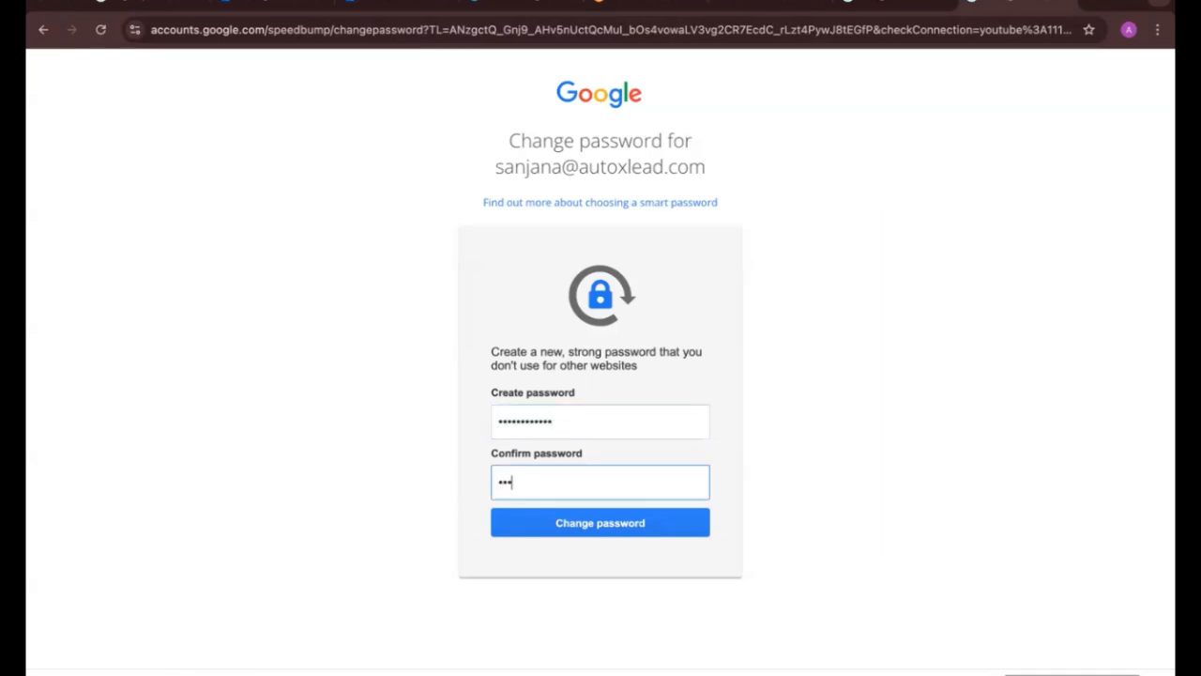
{"action": "left_click", "coordinate": [586, 526]}
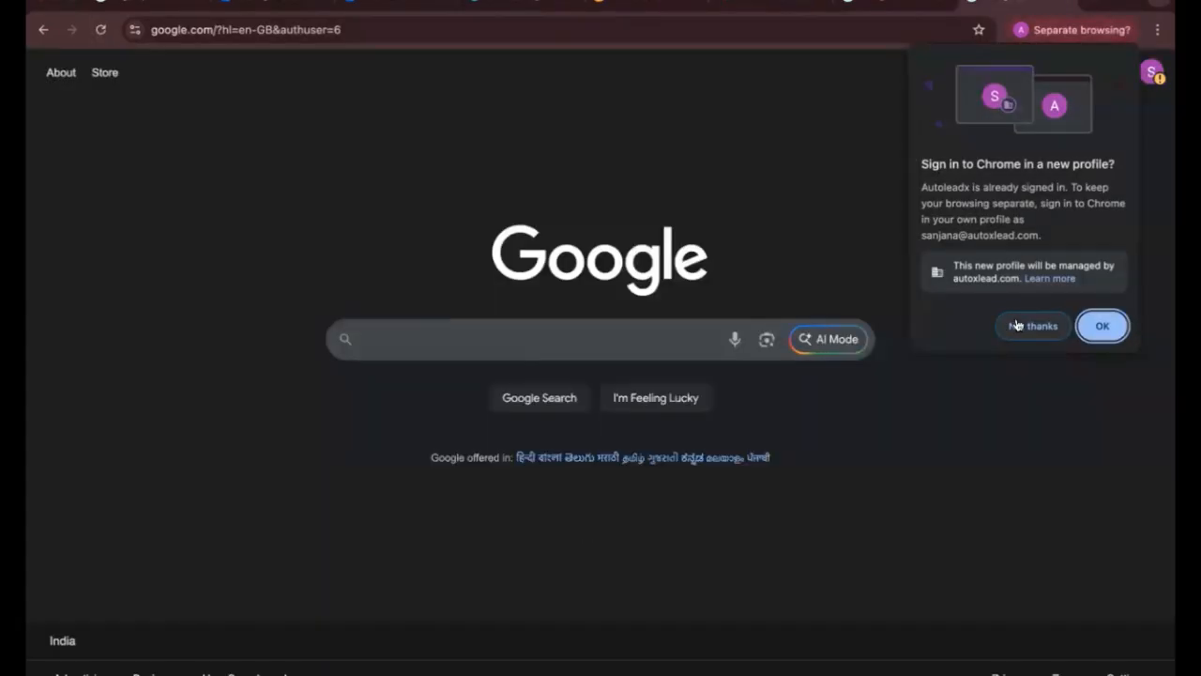
{"action": "left_click", "coordinate": [1023, 325]}
{"action": "left_click", "coordinate": [758, 3]}
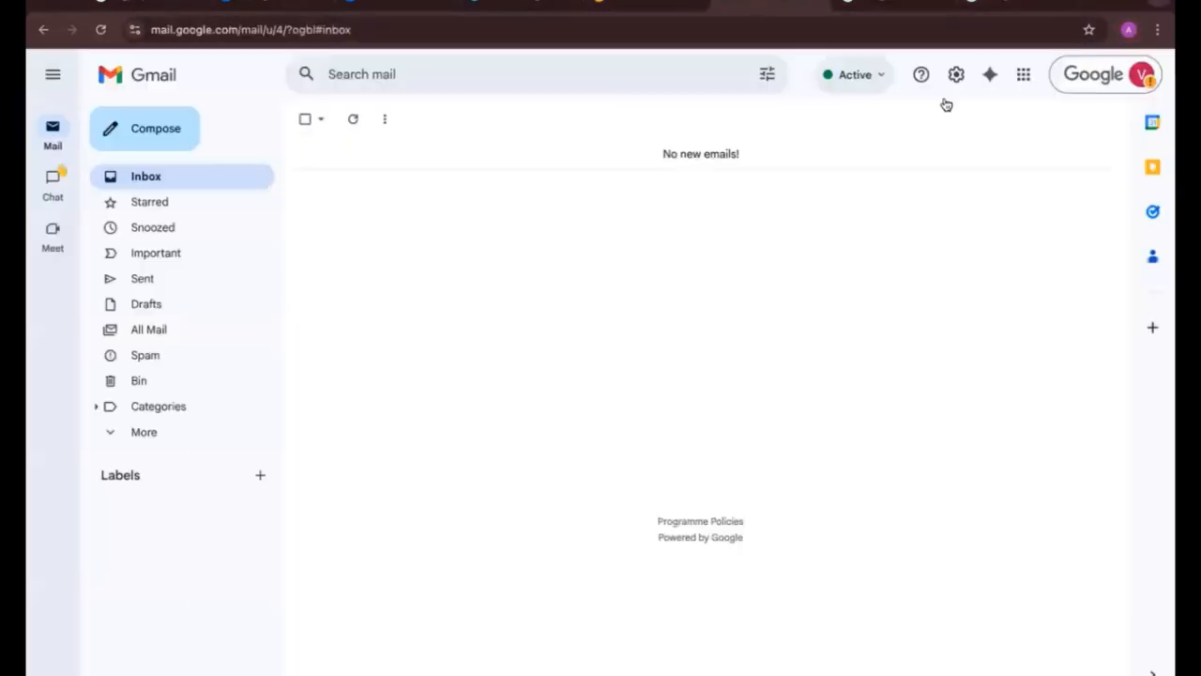
- Open Gmail for the signed-in autoxlead.com account
{"action": "left_click", "coordinate": [887, 2]}
{"action": "left_click", "coordinate": [1027, 73]}
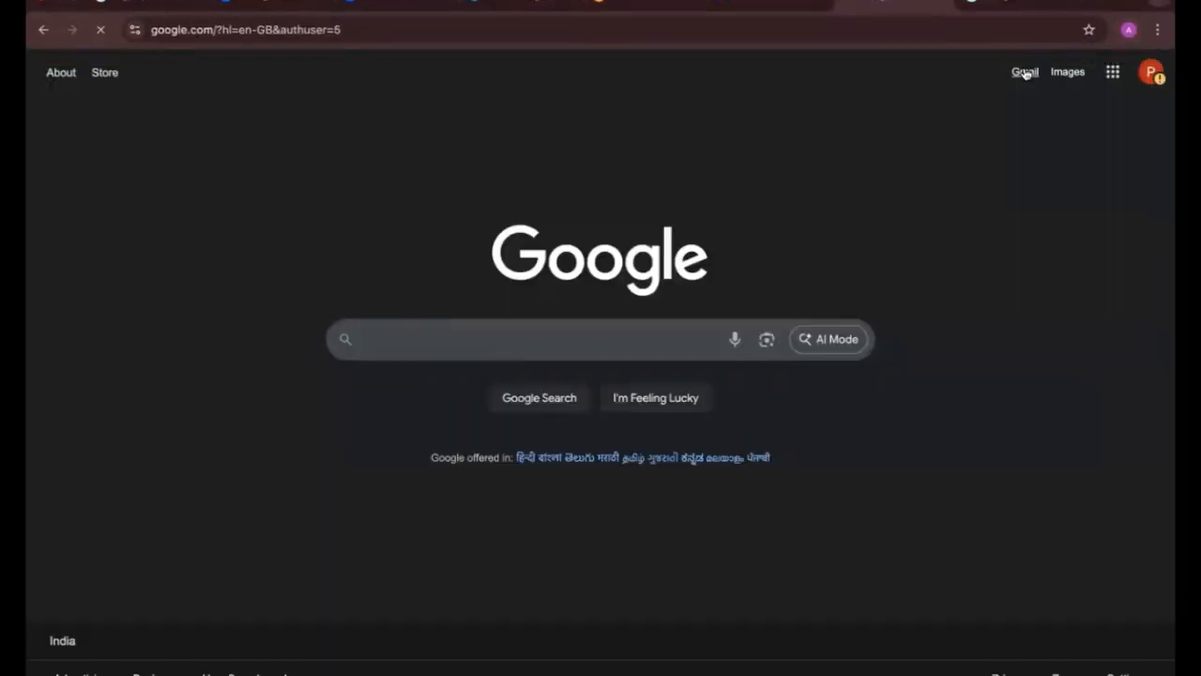
{"action": "left_click", "coordinate": [1006, 3]}
{"action": "left_click", "coordinate": [1023, 72]}
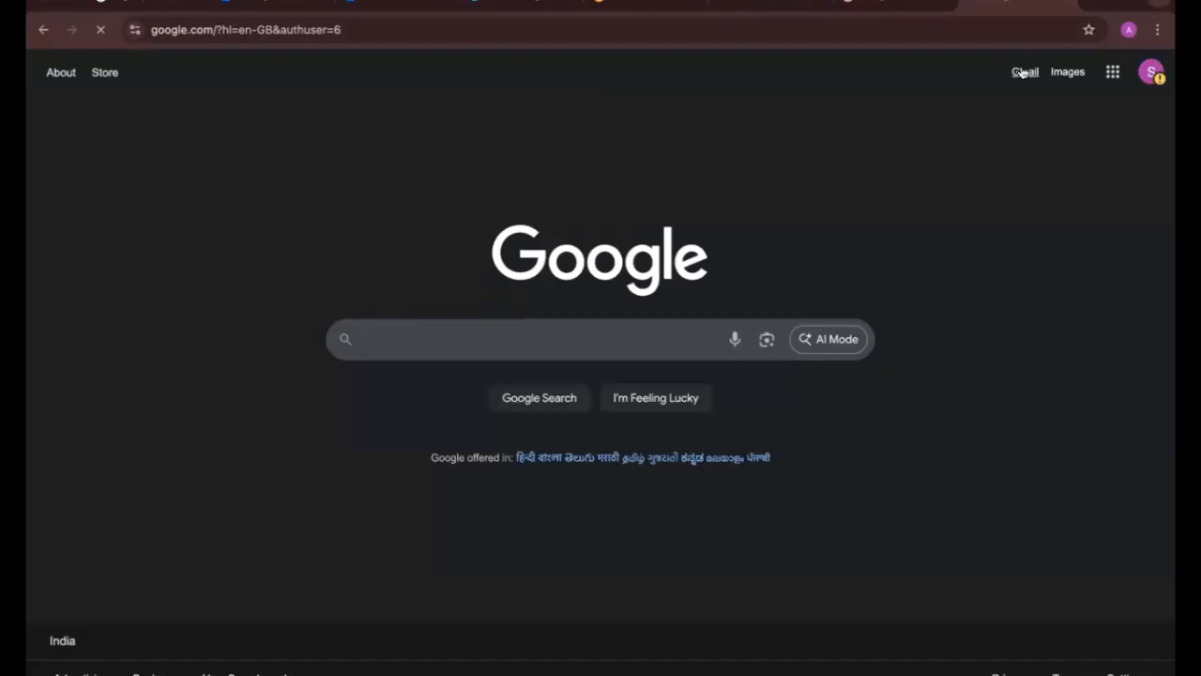
{"action": "left_click", "coordinate": [750, 3]}
{"action": "left_click", "coordinate": [1024, 75]}
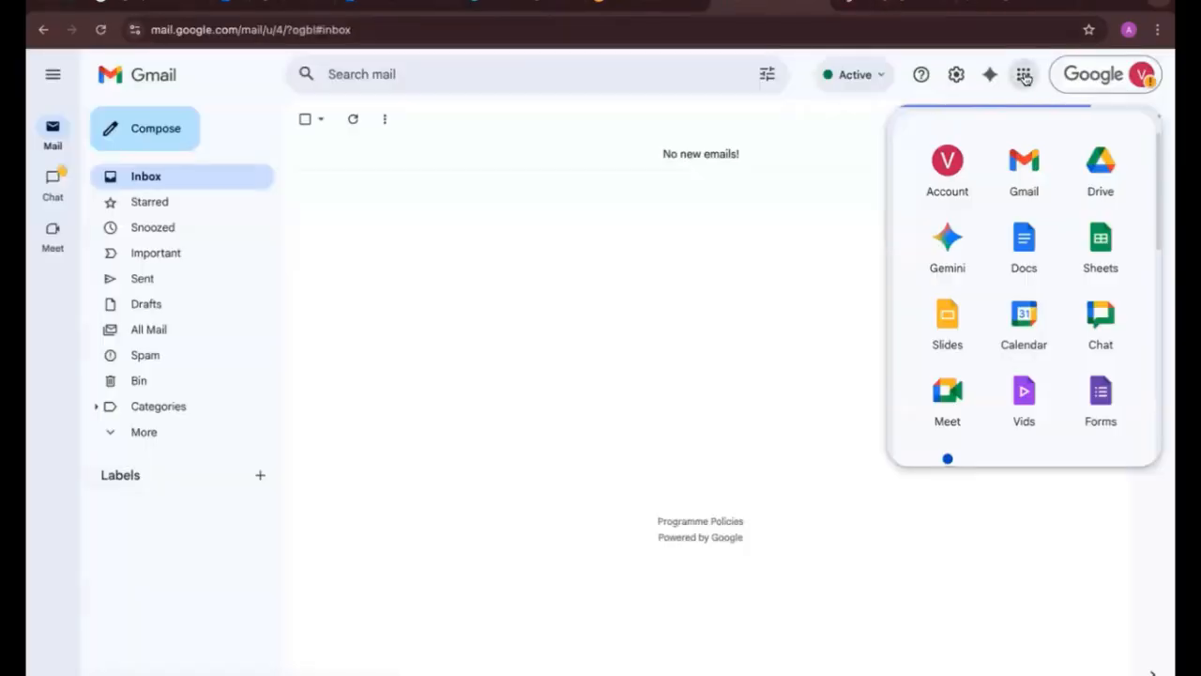
- In Gmail's full settings under Accounts, choose to add another email address
{"action": "left_click", "coordinate": [957, 82]}
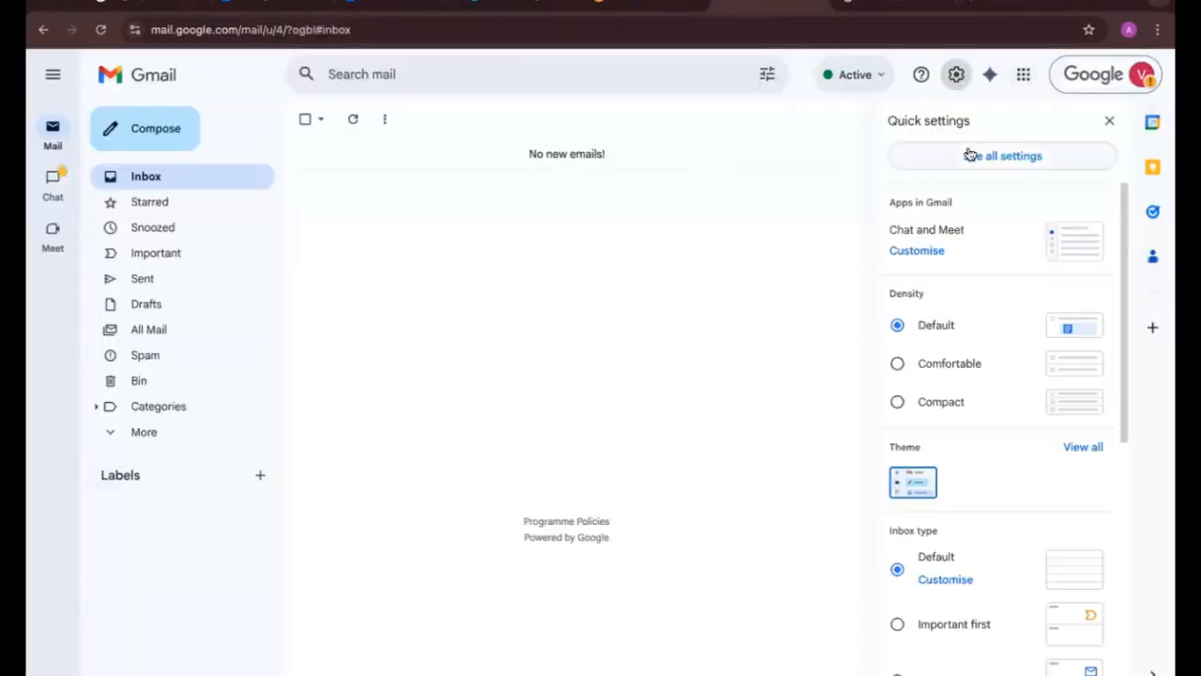
{"action": "left_click", "coordinate": [971, 155]}
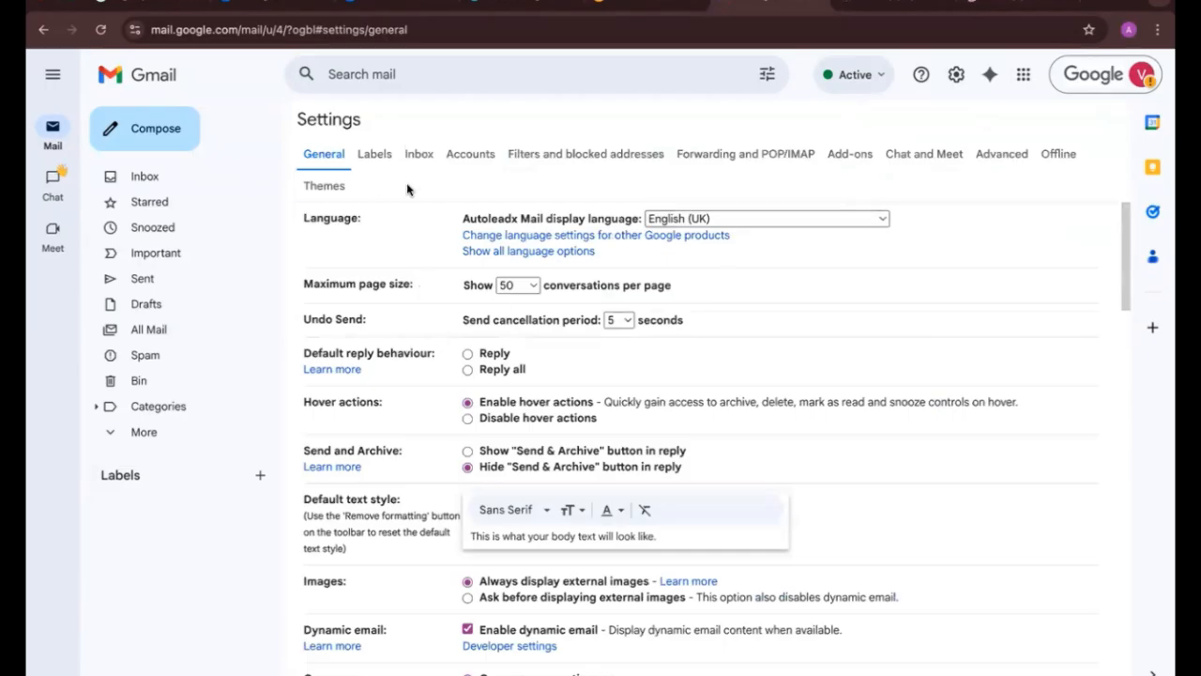
{"action": "left_click", "coordinate": [458, 156]}
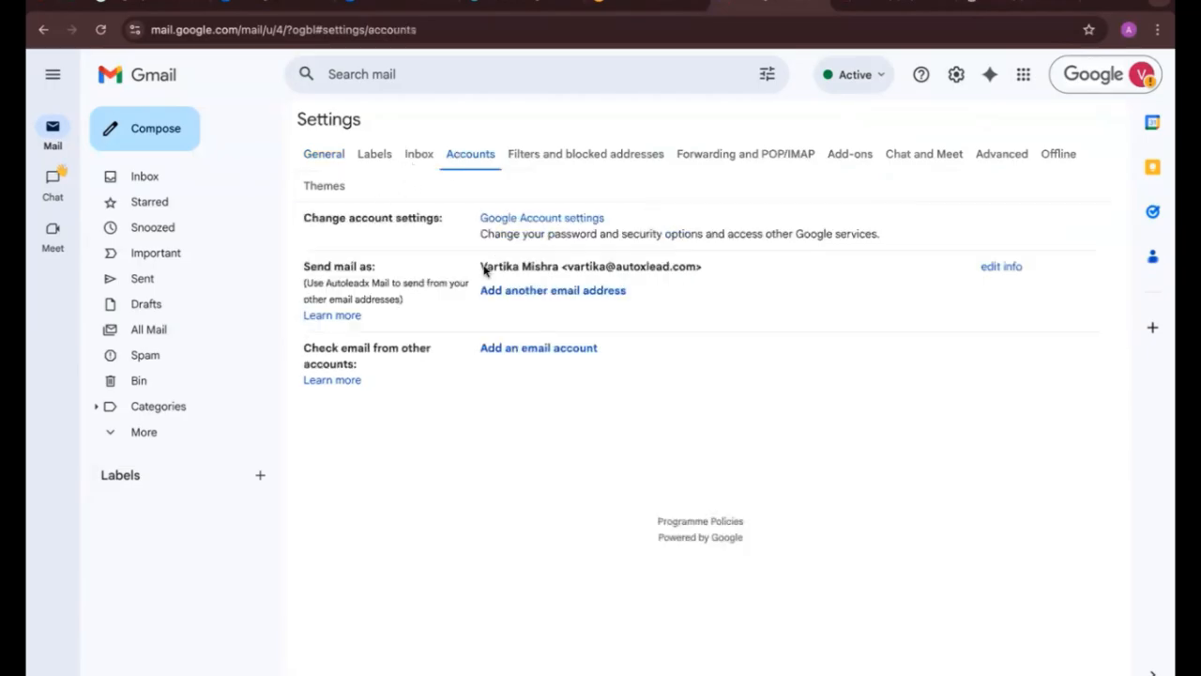
{"action": "left_click", "coordinate": [583, 293]}
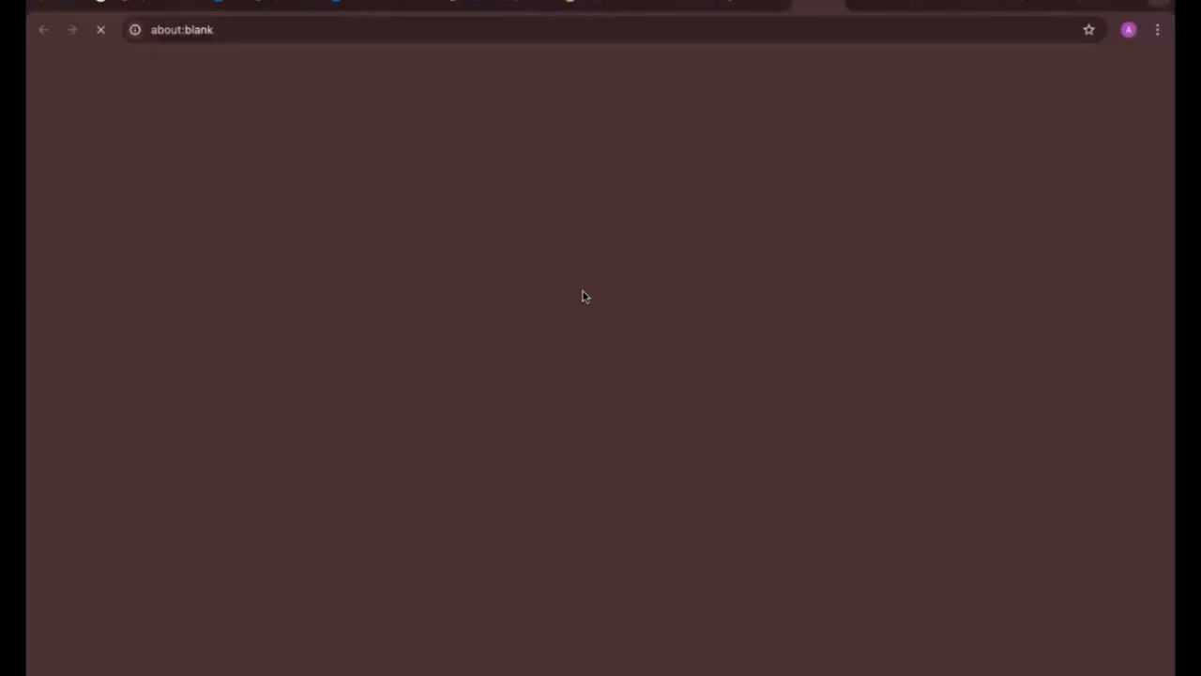
- Fill in the alias address from autofill and send its verification email
{"action": "left_click", "coordinate": [257, 149]}
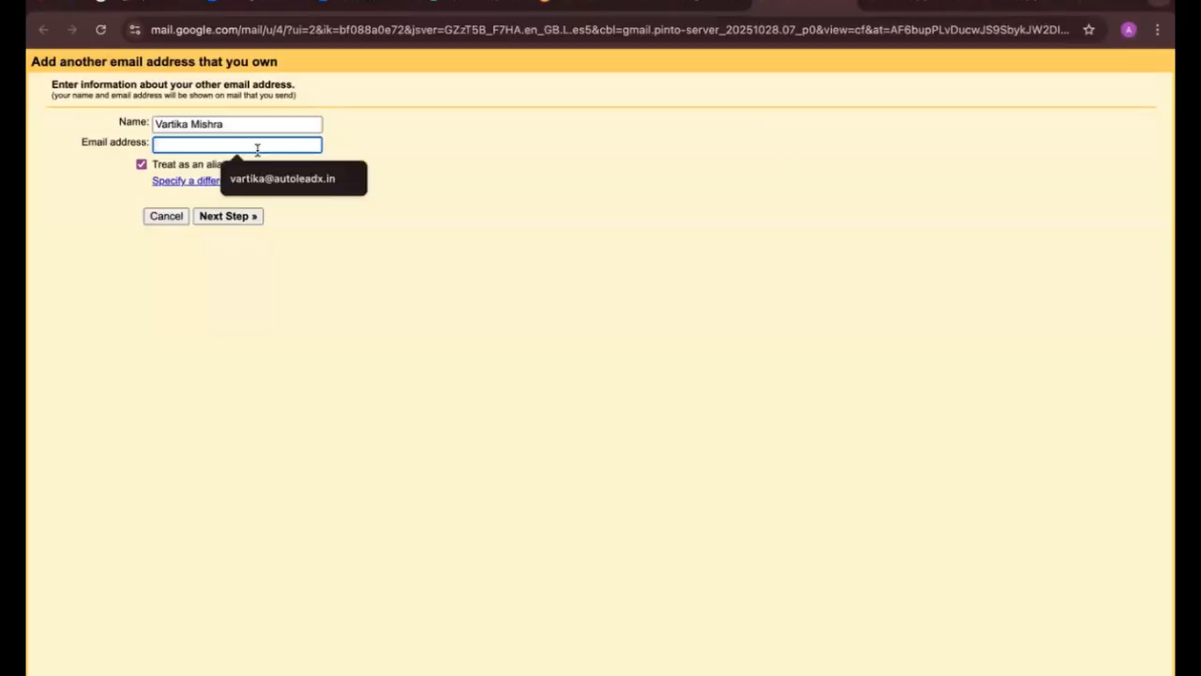
{"action": "left_click", "coordinate": [270, 186]}
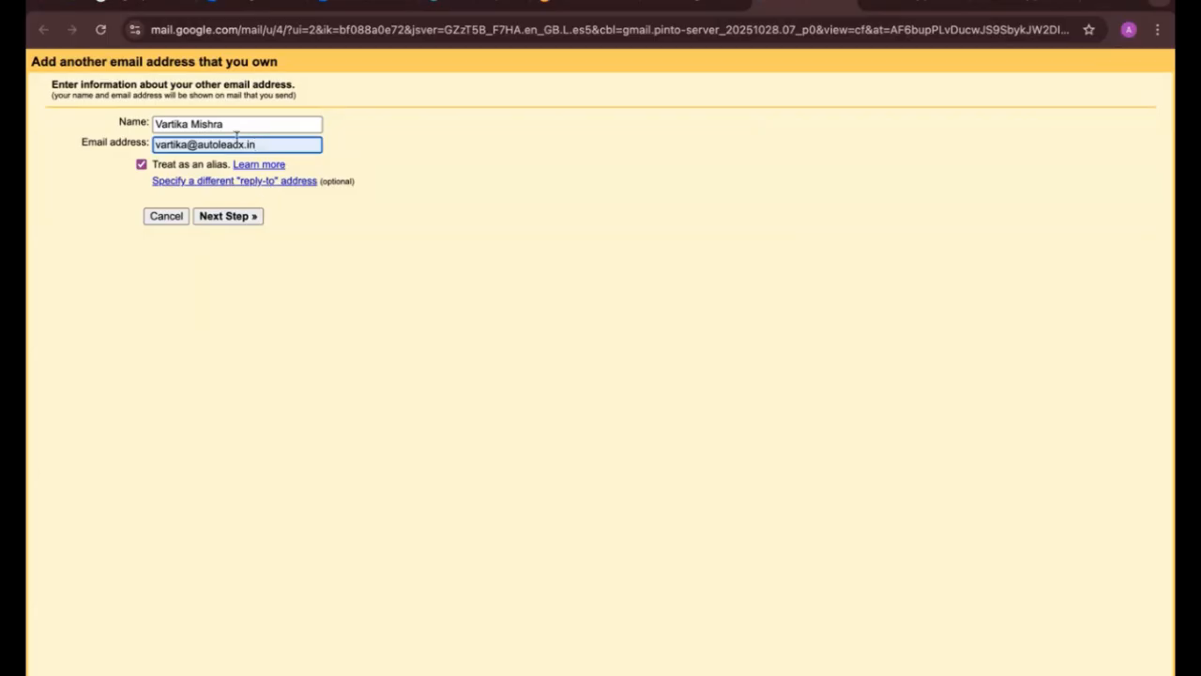
{"action": "left_click", "coordinate": [237, 218]}
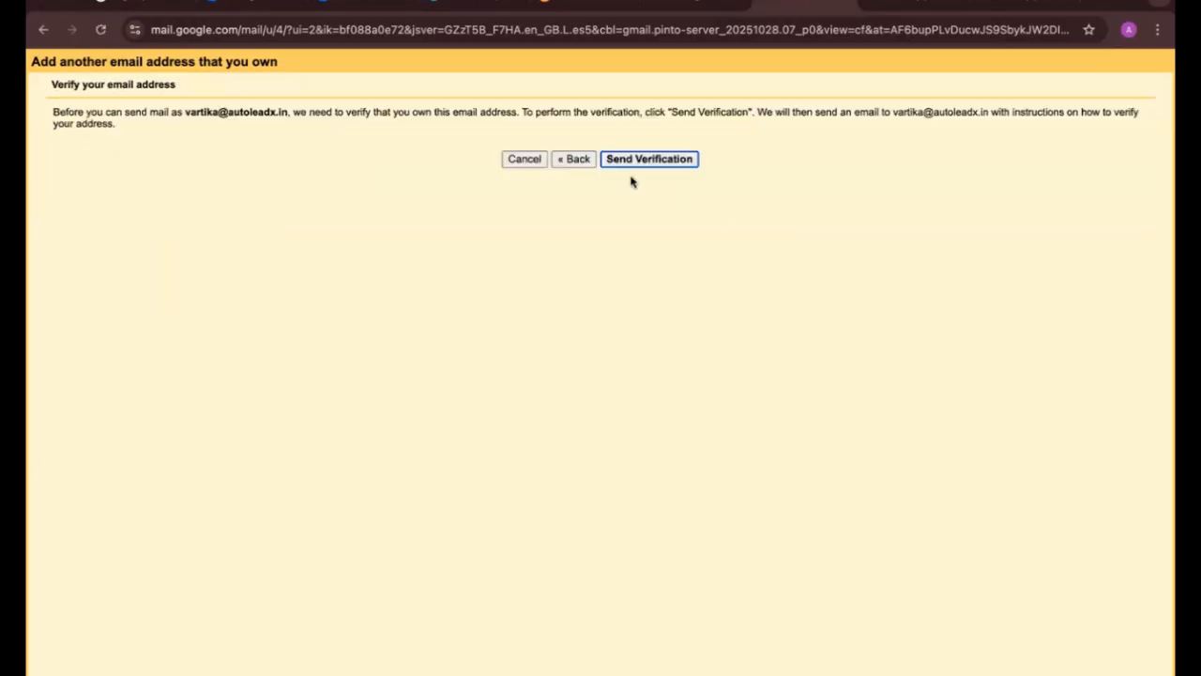
{"action": "left_click", "coordinate": [622, 161]}
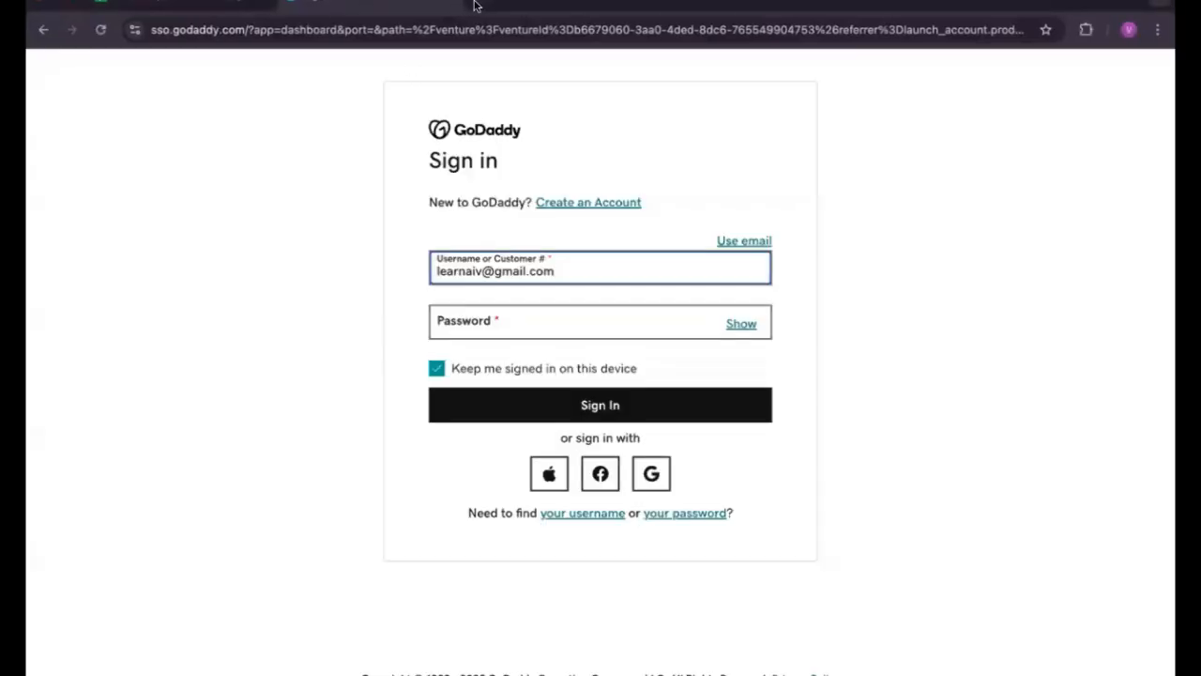
- Open Gmail in a new tab to look for the confirmation message
{"action": "left_click", "coordinate": [489, 6]}
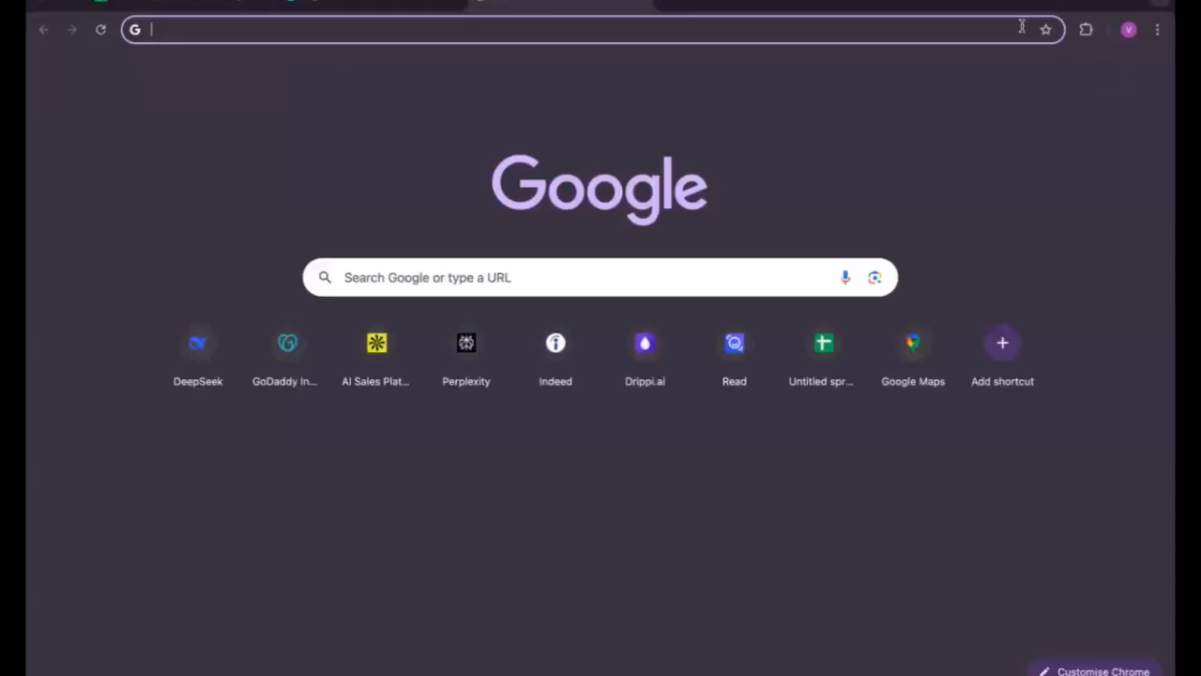
{"action": "left_click", "coordinate": [1016, 75]}
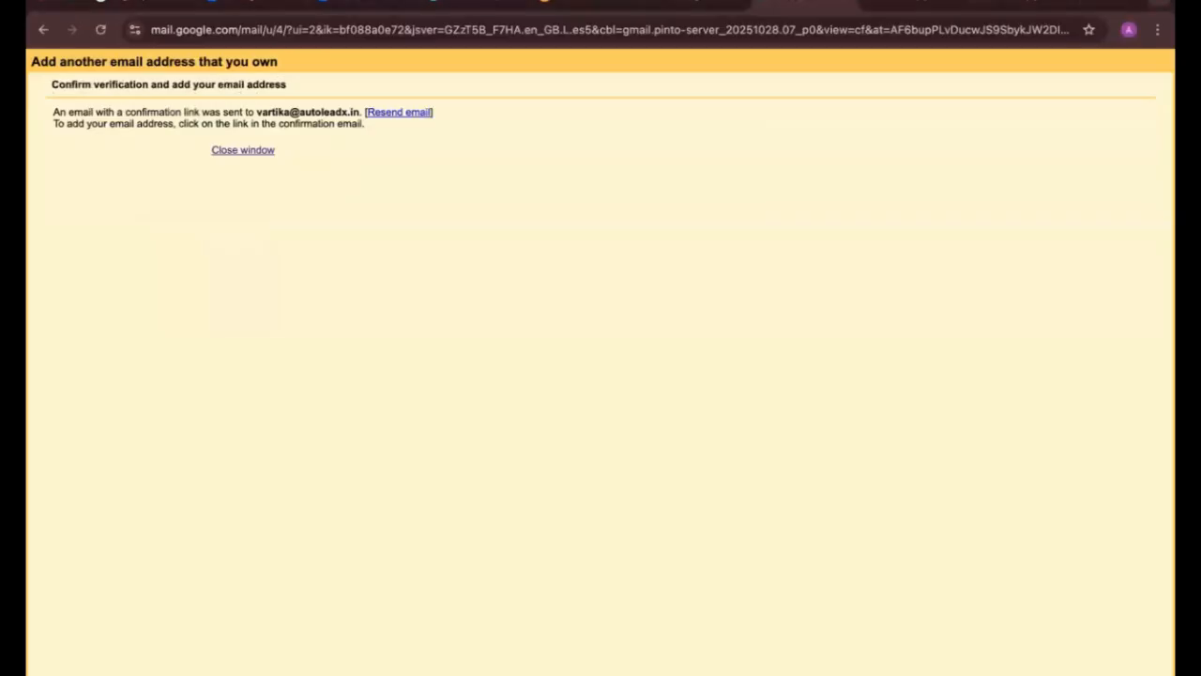
{"action": "left_click", "coordinate": [1094, 1]}
{"action": "left_click", "coordinate": [1013, 80]}
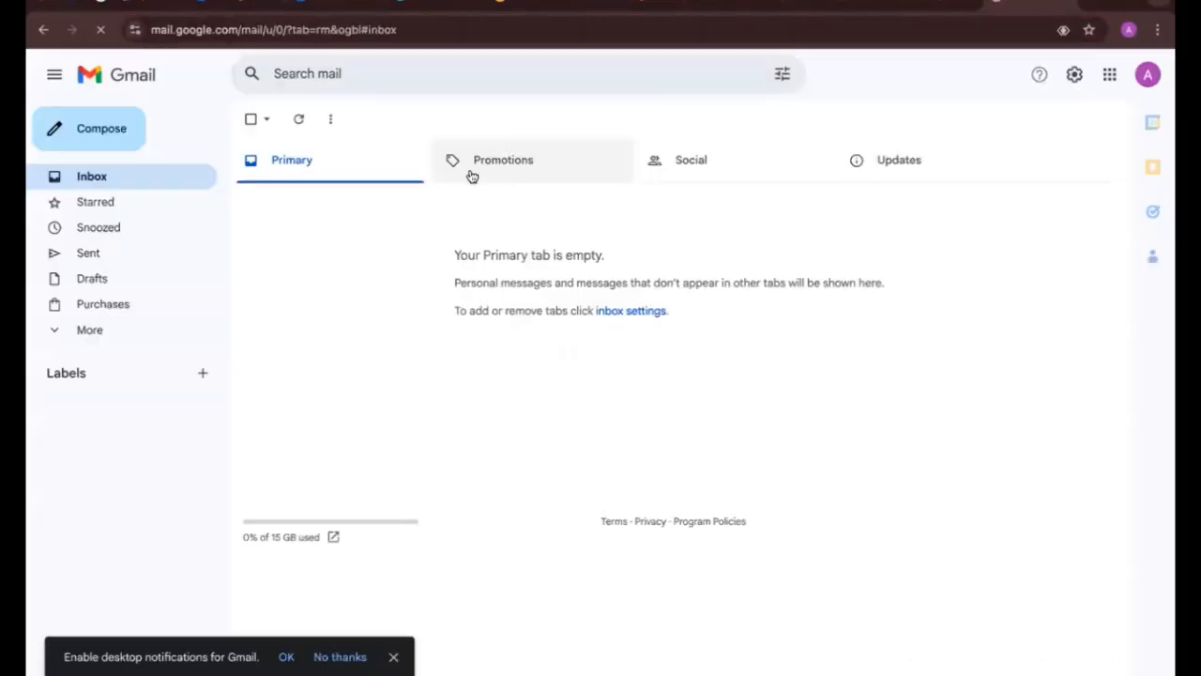
- In a new tab, switch to the Google account that receives the alias mail
{"action": "left_click", "coordinate": [1147, 75]}
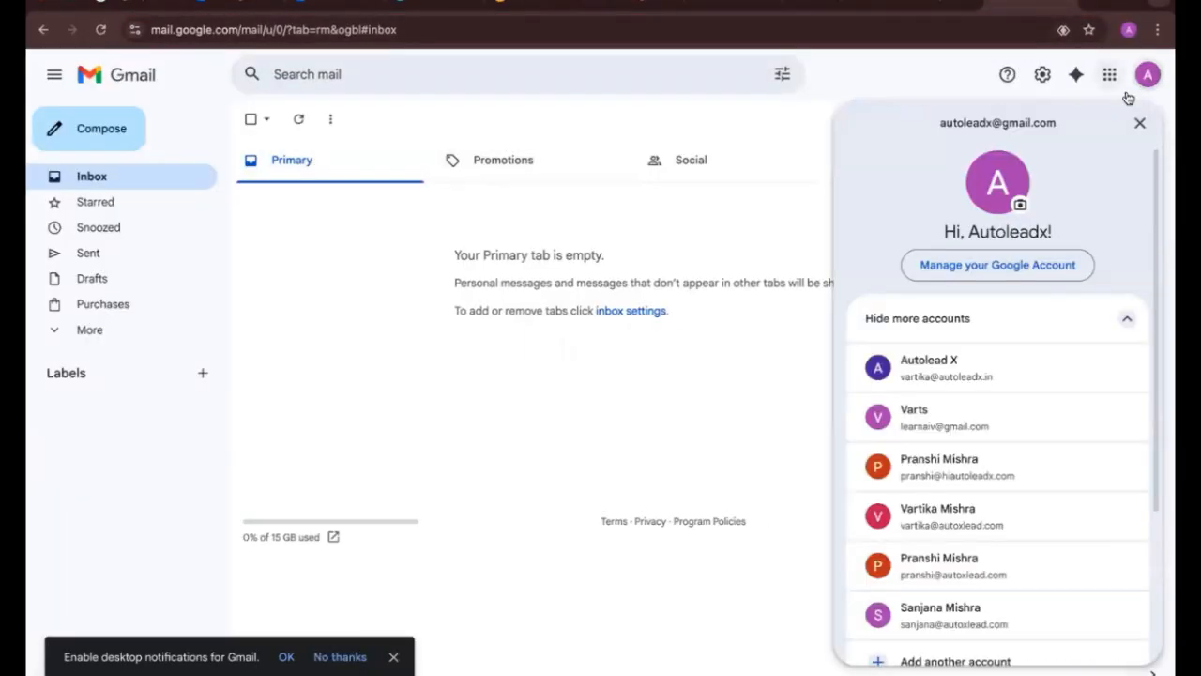
{"action": "left_click", "coordinate": [1132, 33]}
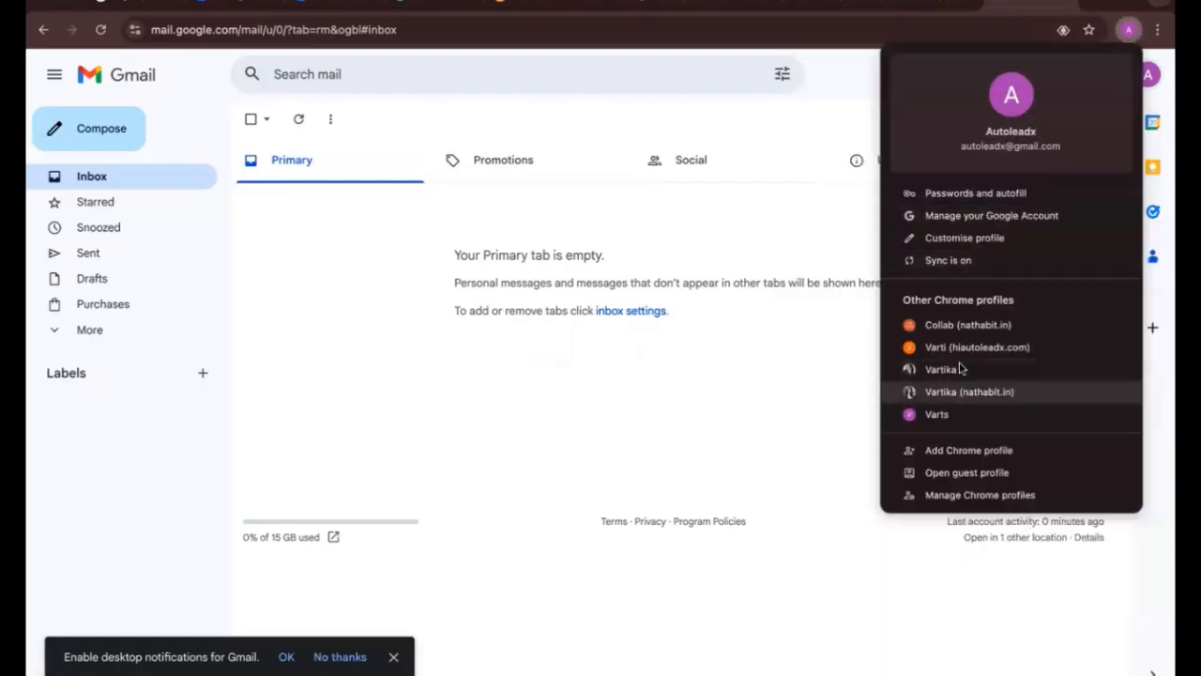
{"action": "left_click", "coordinate": [826, 391]}
{"action": "left_click", "coordinate": [1094, 7]}
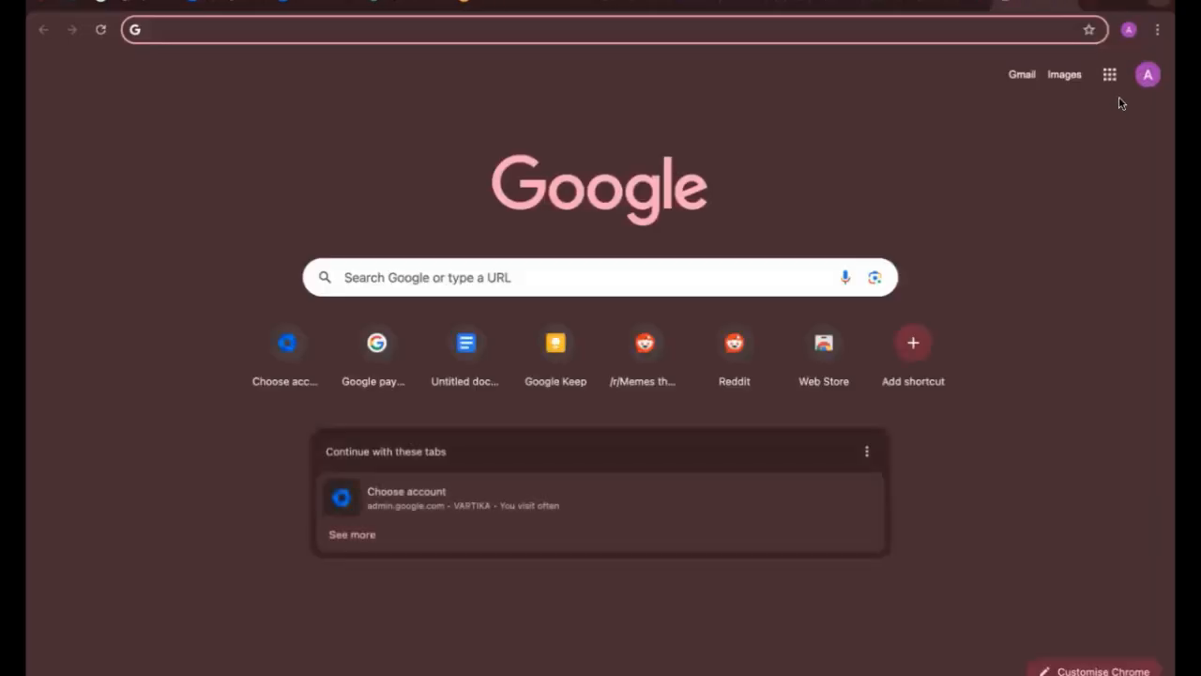
{"action": "left_click", "coordinate": [1146, 77]}
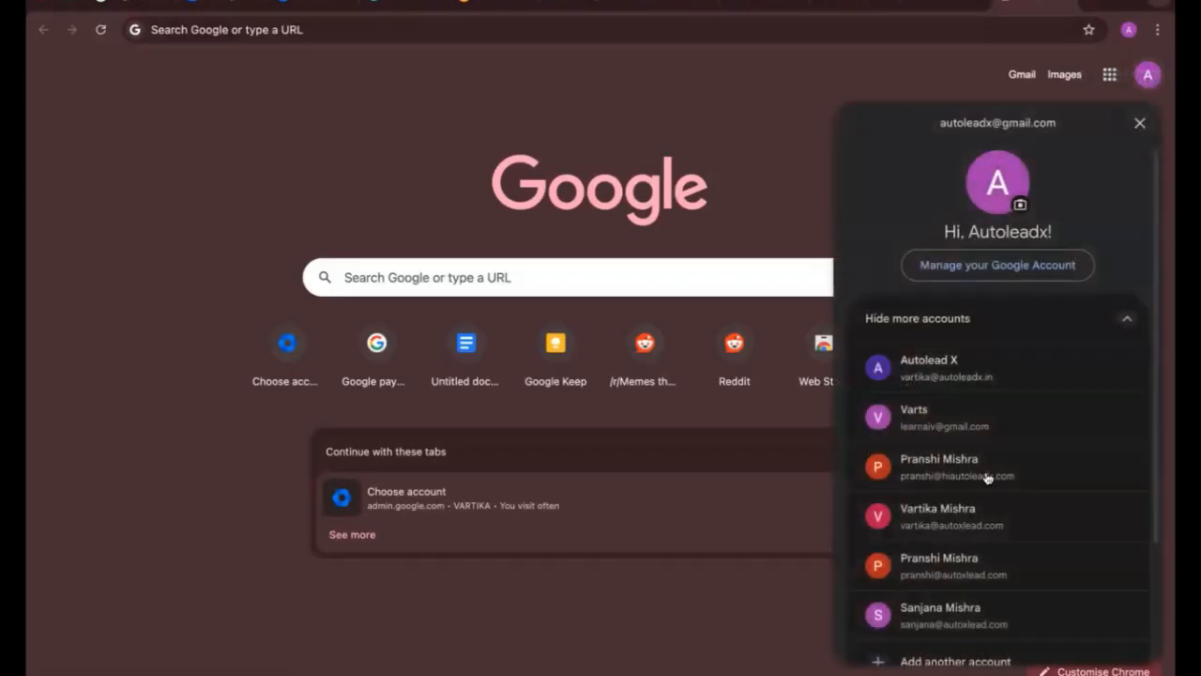
{"action": "scroll", "coordinate": [986, 478], "scroll_direction": "down", "scroll_amount": 2}
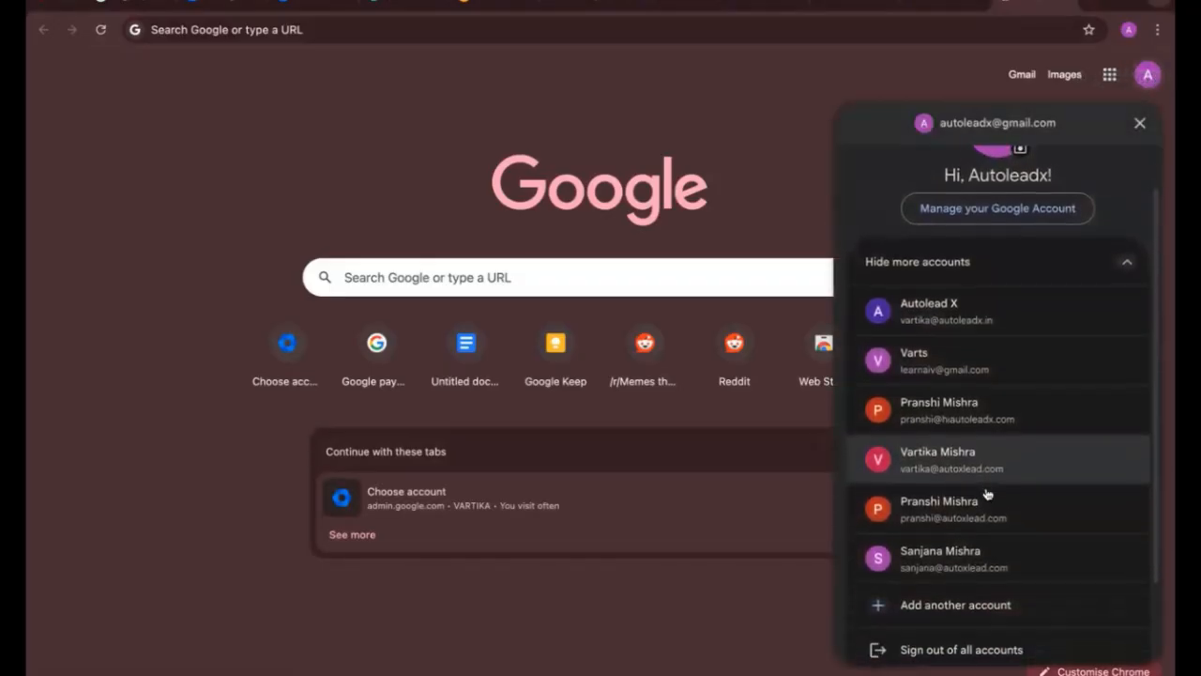
{"action": "scroll", "coordinate": [987, 494], "scroll_direction": "up", "scroll_amount": 1}
{"action": "left_click", "coordinate": [940, 330]}
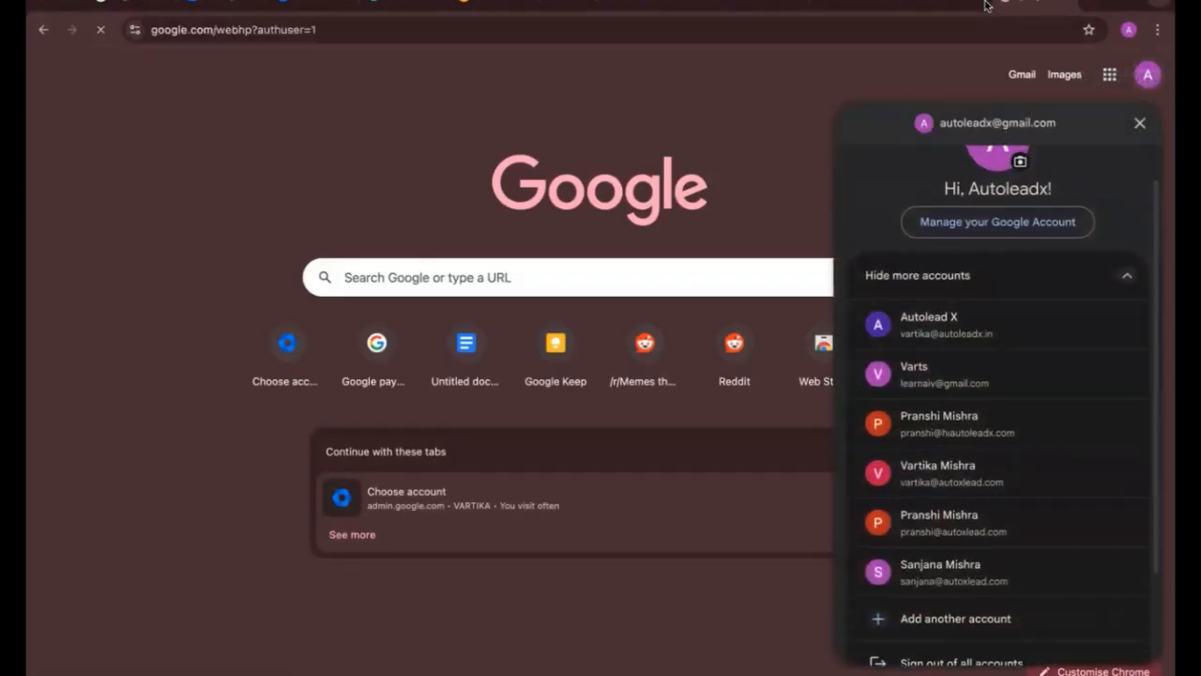
{"action": "left_click", "coordinate": [972, 3]}
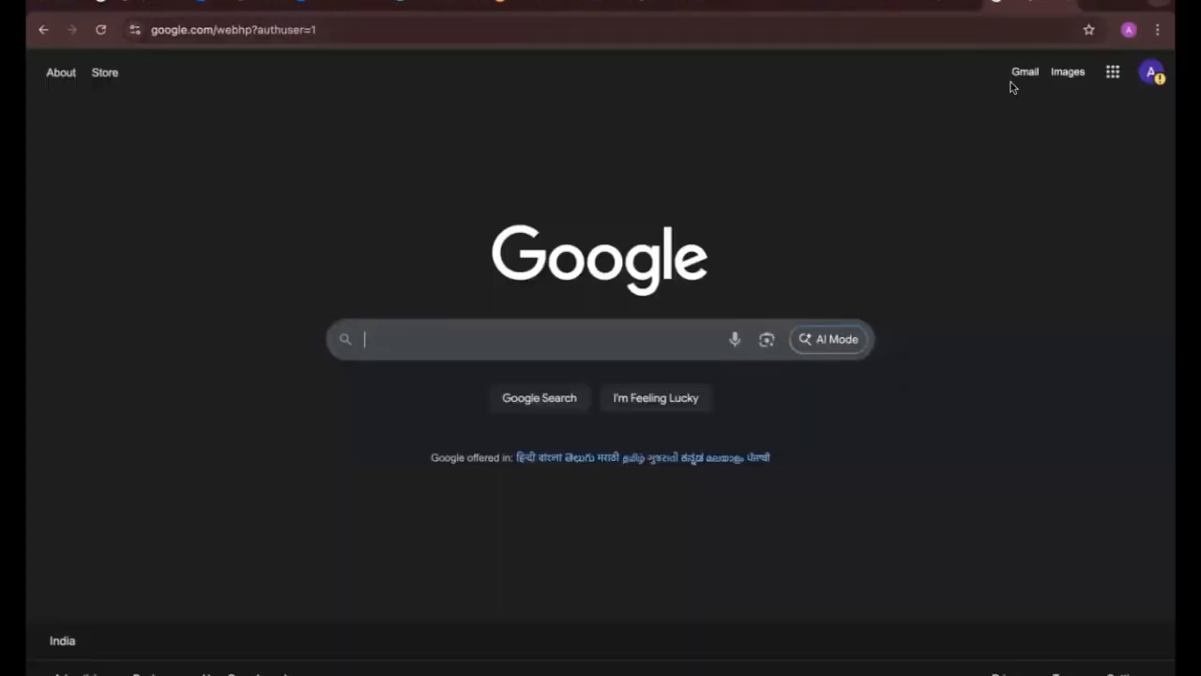
- Confirm the send-as alias through the emailed link, then return to the Gmail Settings tab
{"action": "left_click", "coordinate": [1024, 73]}
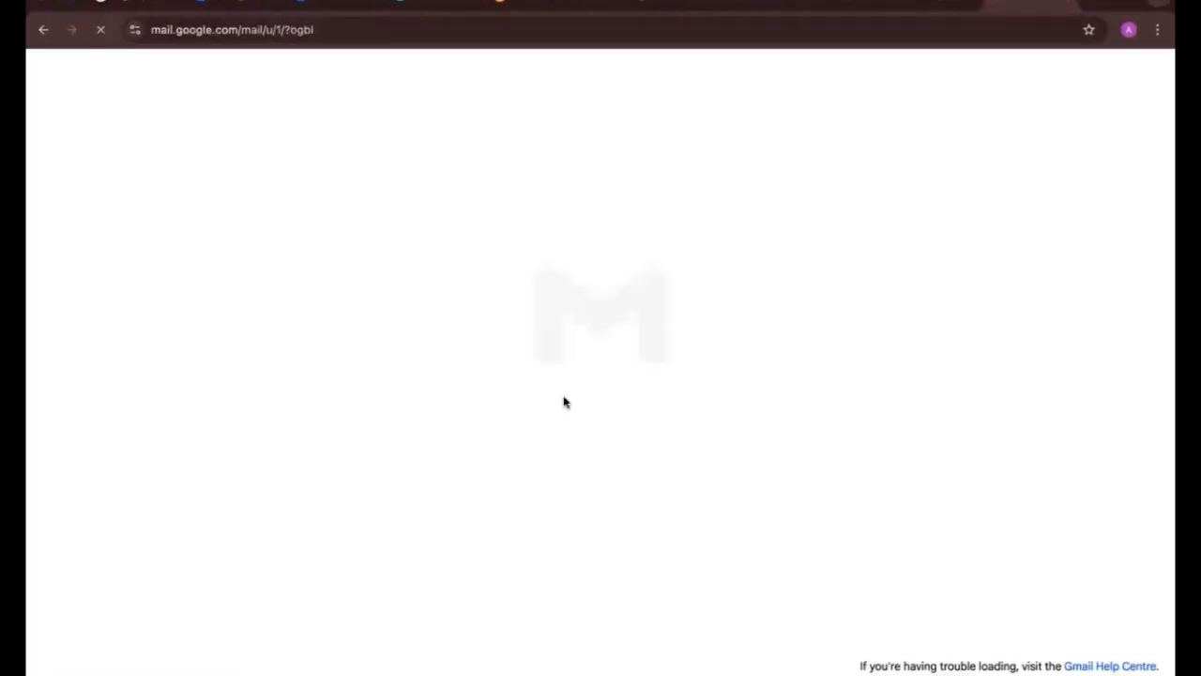
{"action": "left_click", "coordinate": [459, 295]}
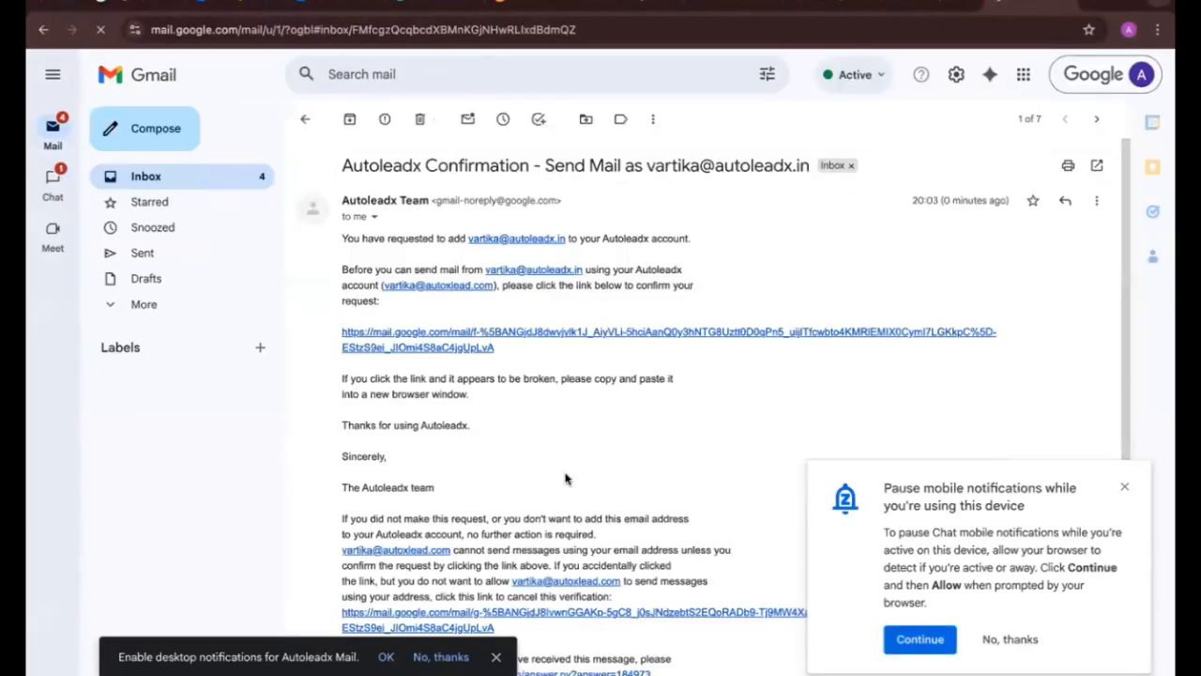
{"action": "scroll", "coordinate": [566, 475], "scroll_direction": "down", "scroll_amount": 1}
{"action": "left_click", "coordinate": [530, 281]}
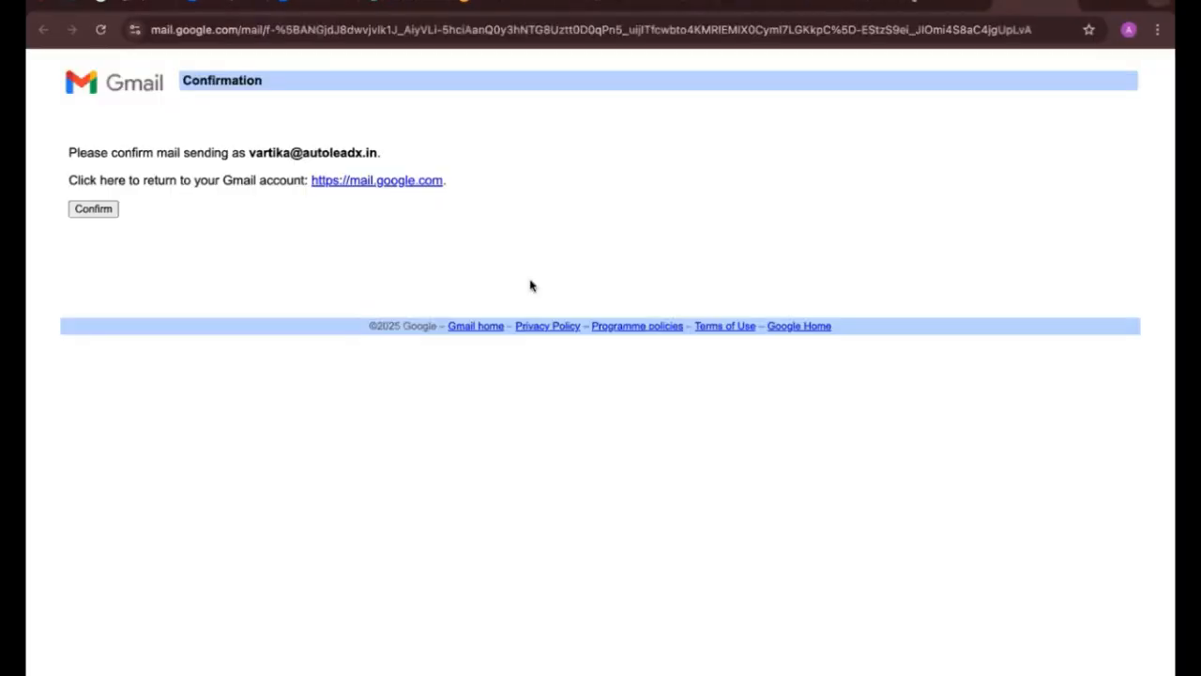
{"action": "left_click", "coordinate": [93, 209]}
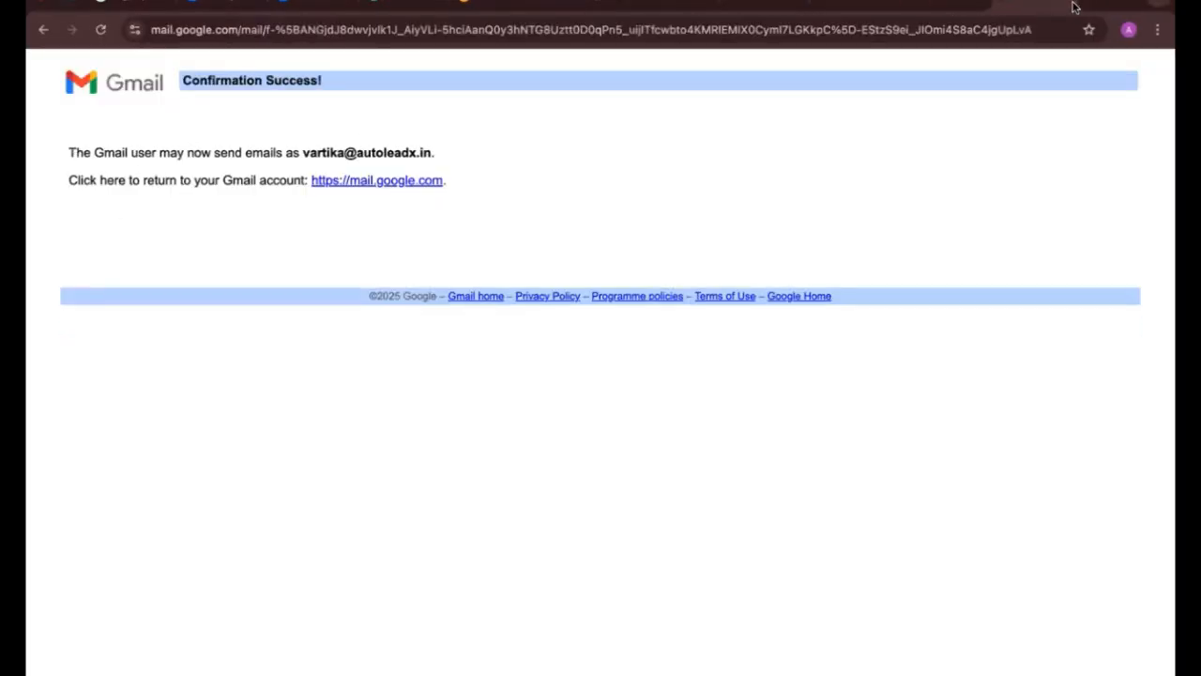
{"action": "left_click", "coordinate": [958, 4]}
{"action": "left_click", "coordinate": [646, 5]}
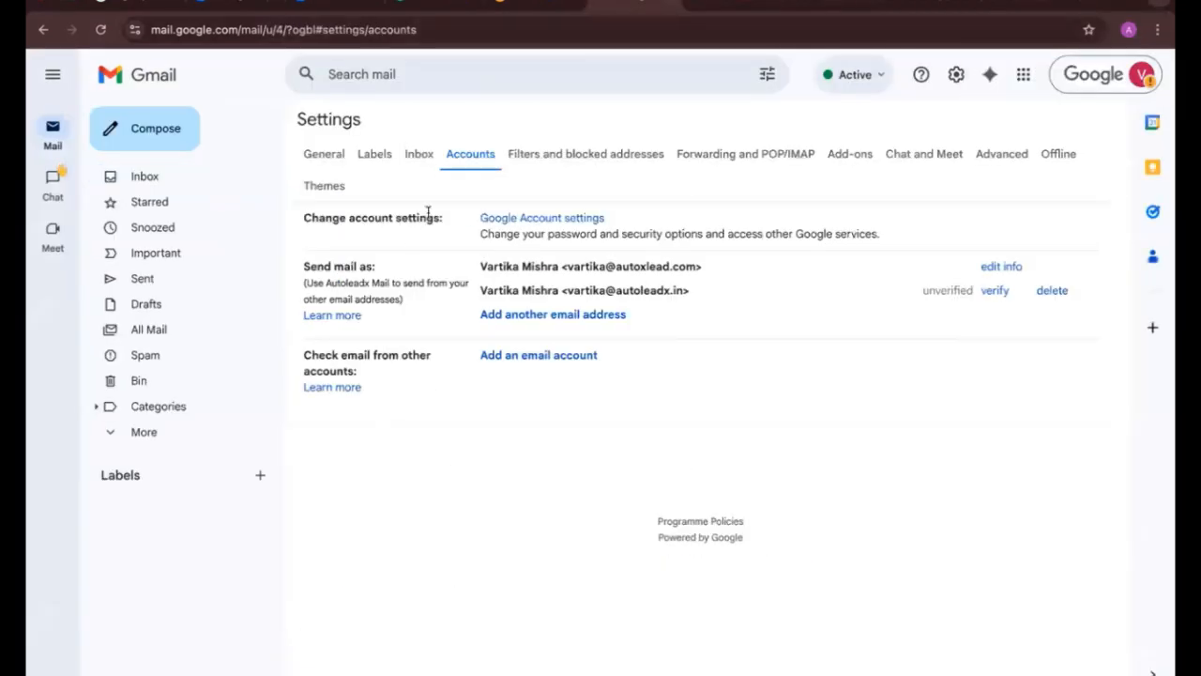
- Enter the alias address as a new forwarding address, correcting the mistyped text, and submit it
{"action": "triple_click", "coordinate": [673, 293]}
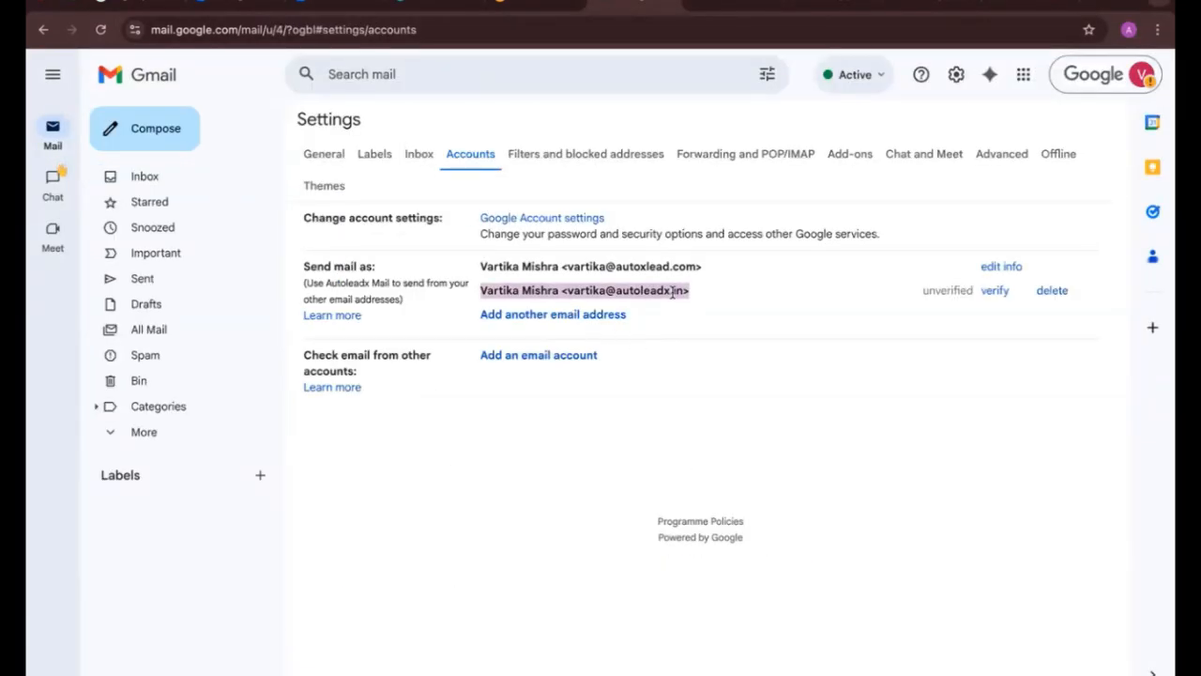
{"action": "left_click", "coordinate": [767, 150]}
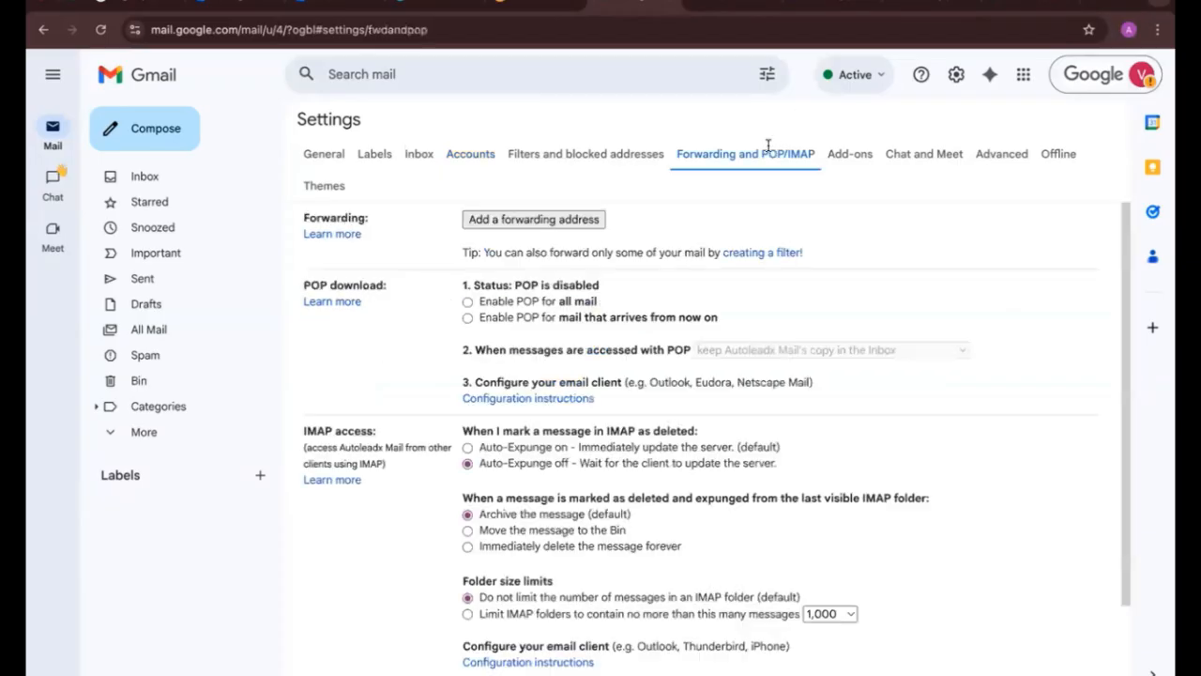
{"action": "left_click", "coordinate": [551, 223]}
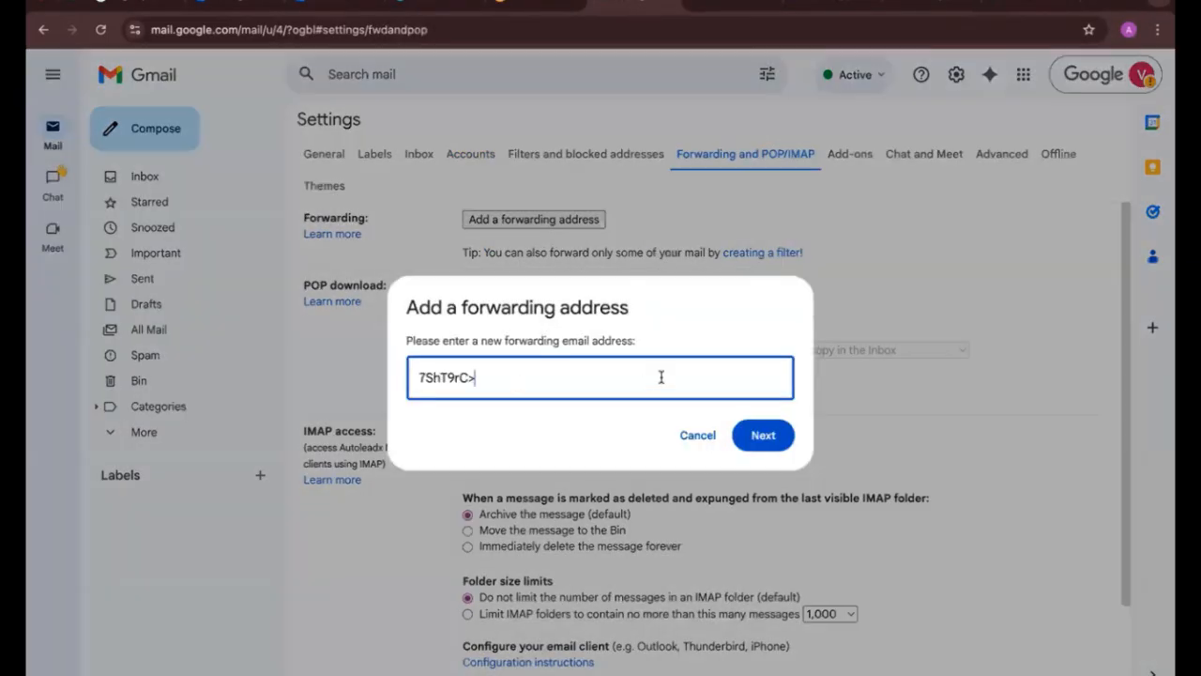
{"action": "key", "text": "ctrl+a"}
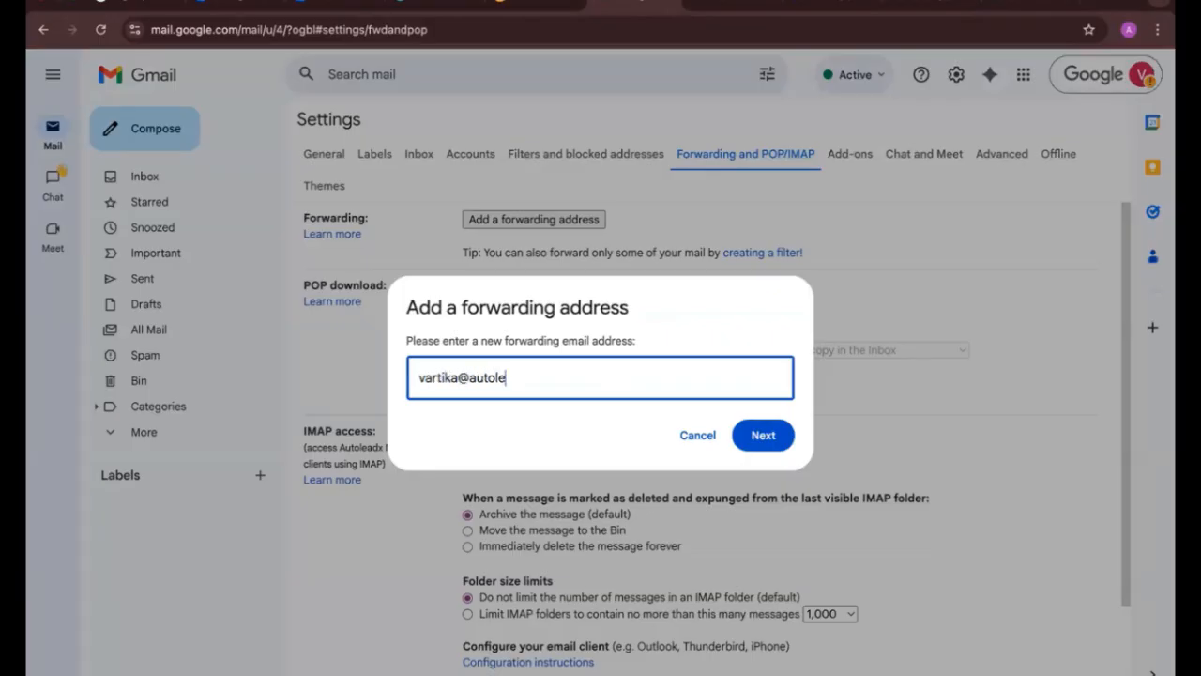
{"action": "triple_click", "coordinate": [537, 381]}
{"action": "key", "text": "super+c"}
{"action": "left_click", "coordinate": [778, 435]}
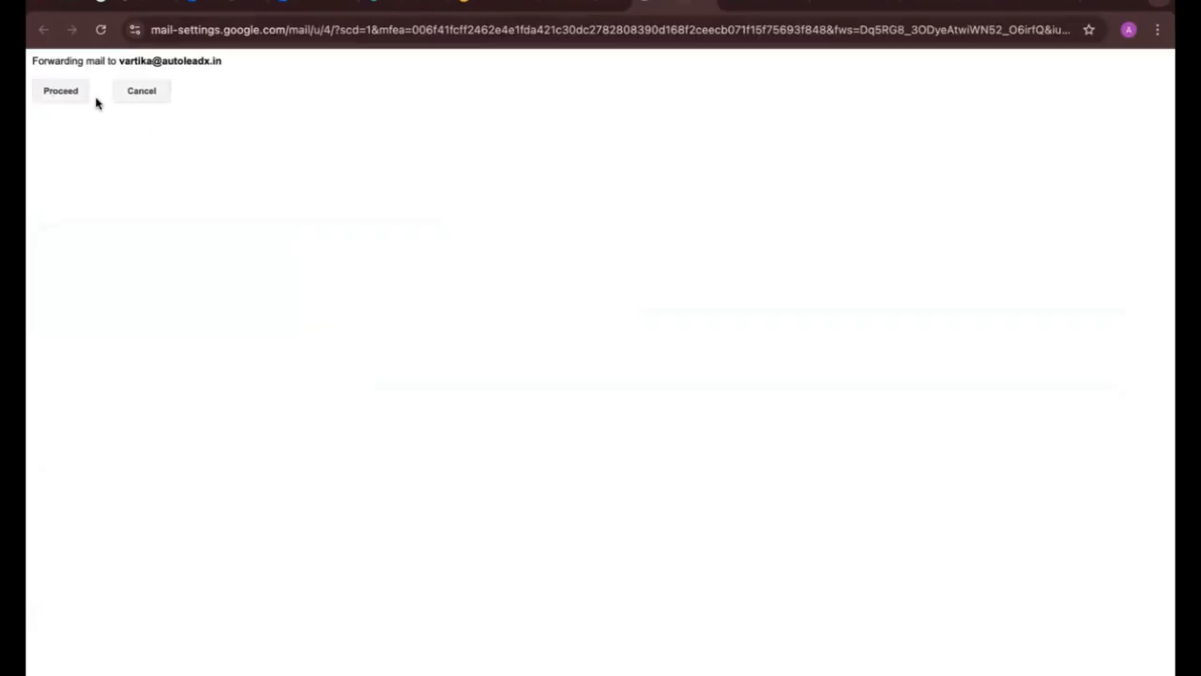
- Approve forwarding to the alias and return to the send-as confirmation page
{"action": "left_click", "coordinate": [63, 100]}
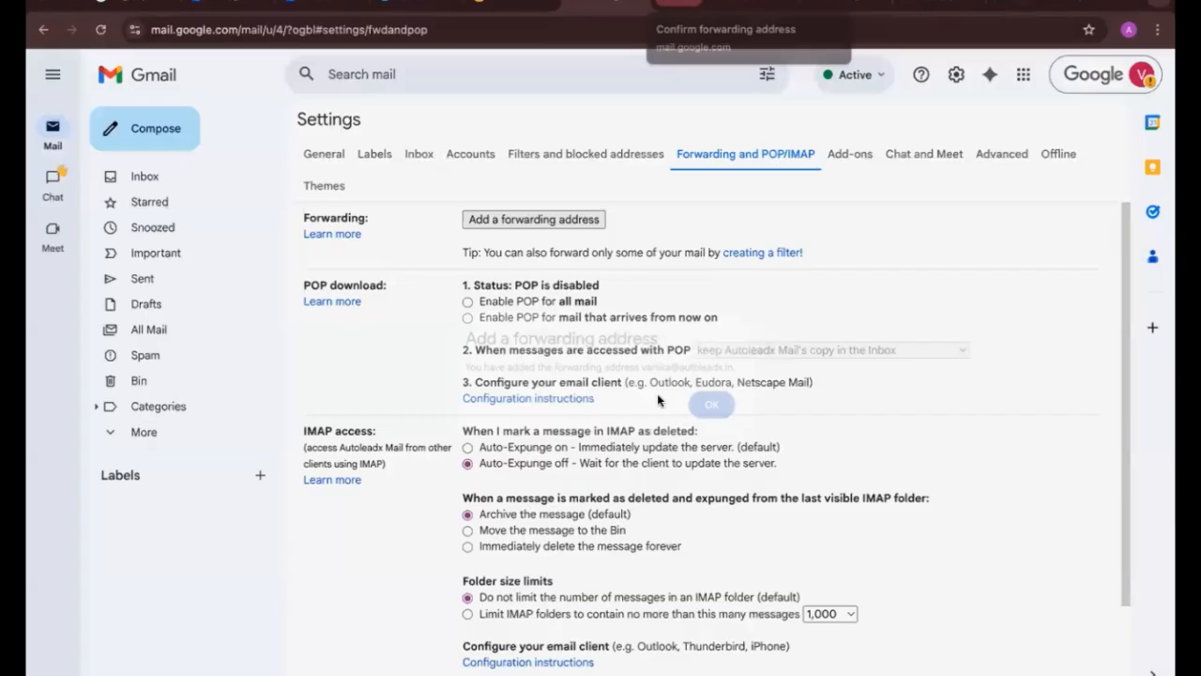
{"action": "left_click", "coordinate": [719, 407]}
{"action": "scroll", "coordinate": [663, 563], "scroll_direction": "down", "scroll_amount": 5}
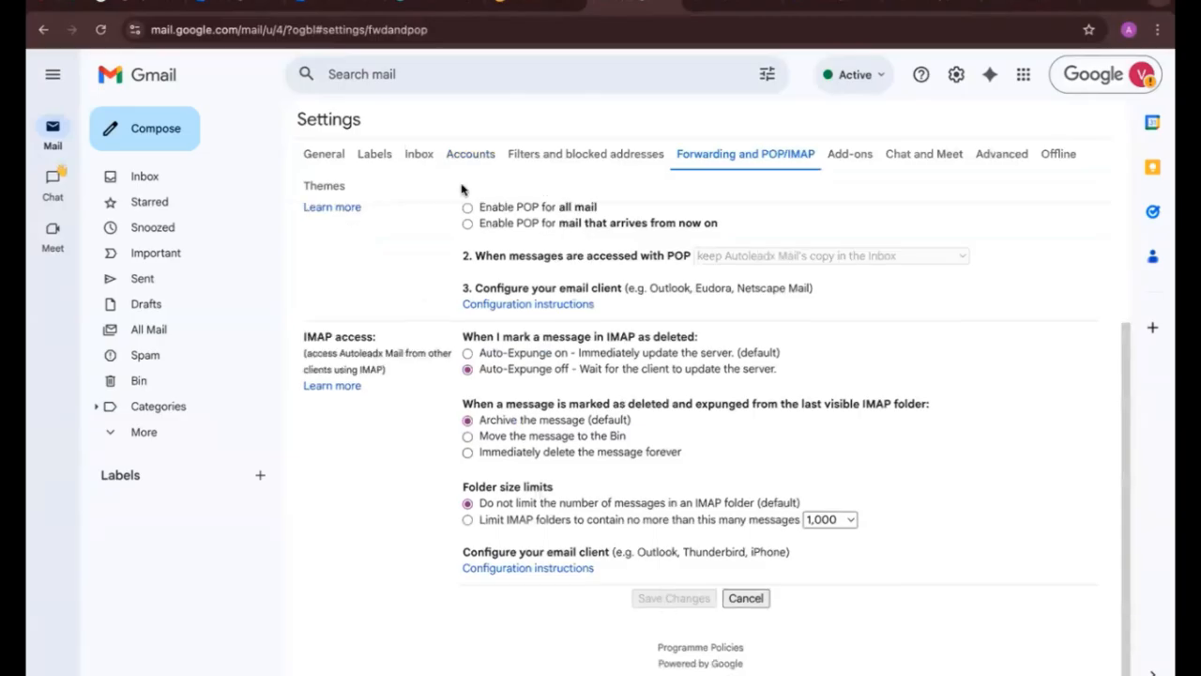
{"action": "scroll", "coordinate": [563, 375], "scroll_direction": "up", "scroll_amount": 3}
{"action": "scroll", "coordinate": [747, 563], "scroll_direction": "down", "scroll_amount": 3}
{"action": "scroll", "coordinate": [674, 556], "scroll_direction": "up", "scroll_amount": 3}
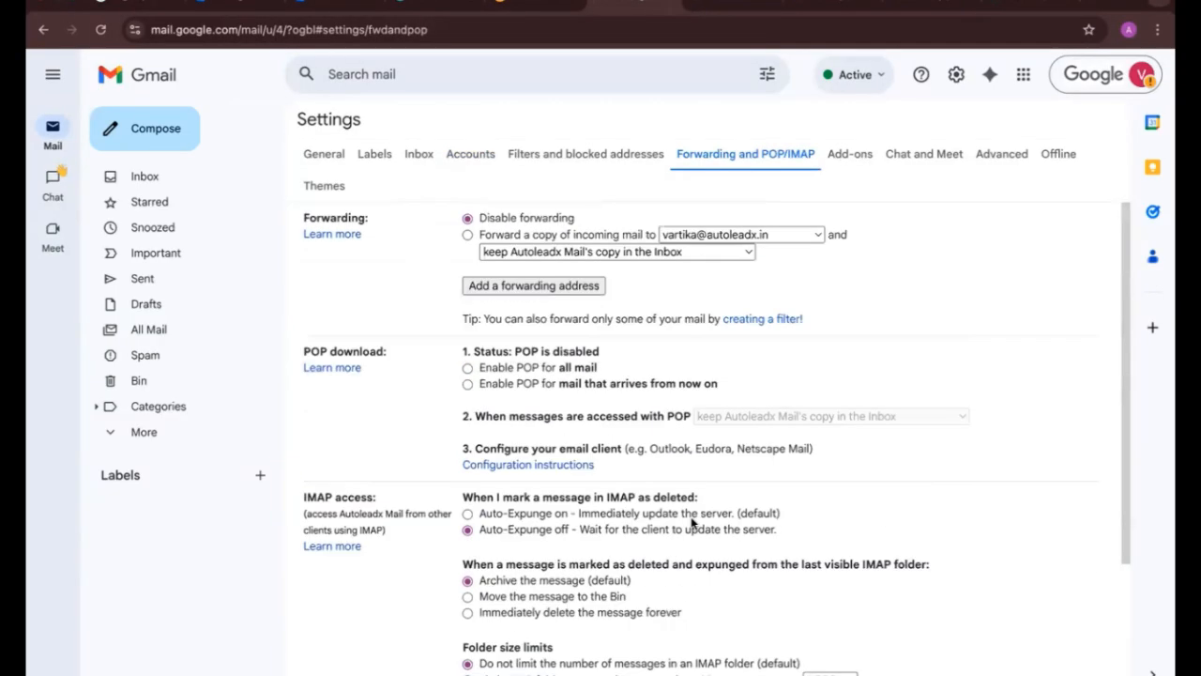
{"action": "left_click", "coordinate": [732, 4]}
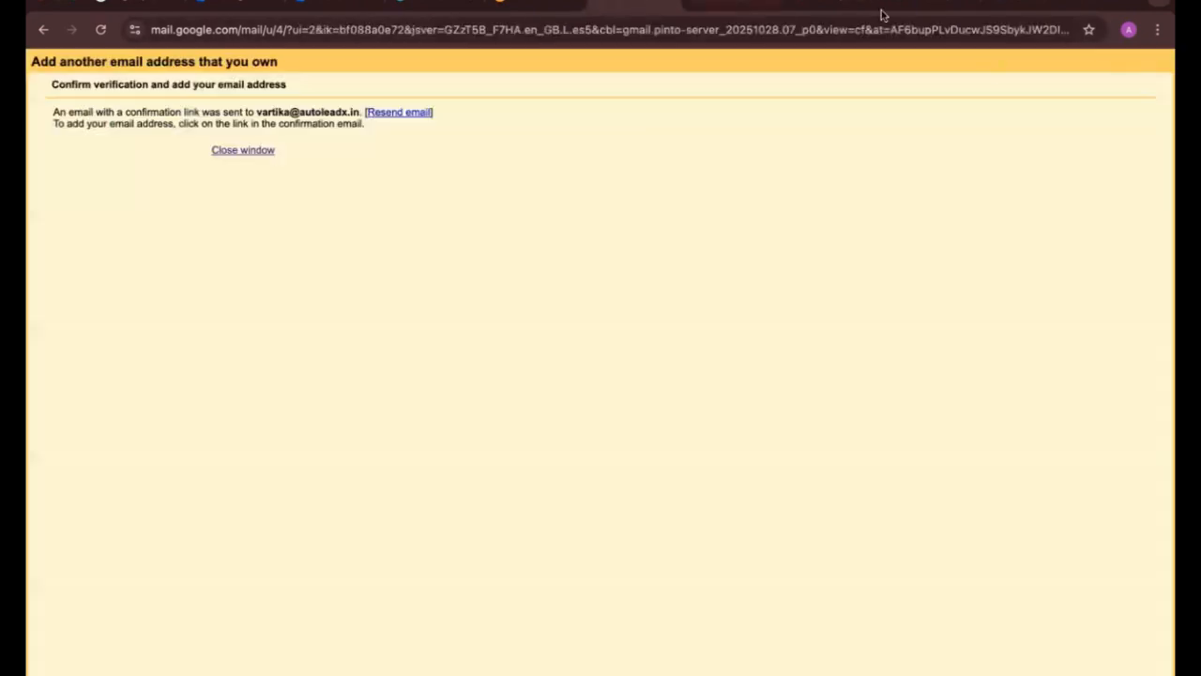
- Close the confirmation page, dismiss Gemini, and open the second account's Accounts settings
{"action": "key", "text": "super+w"}
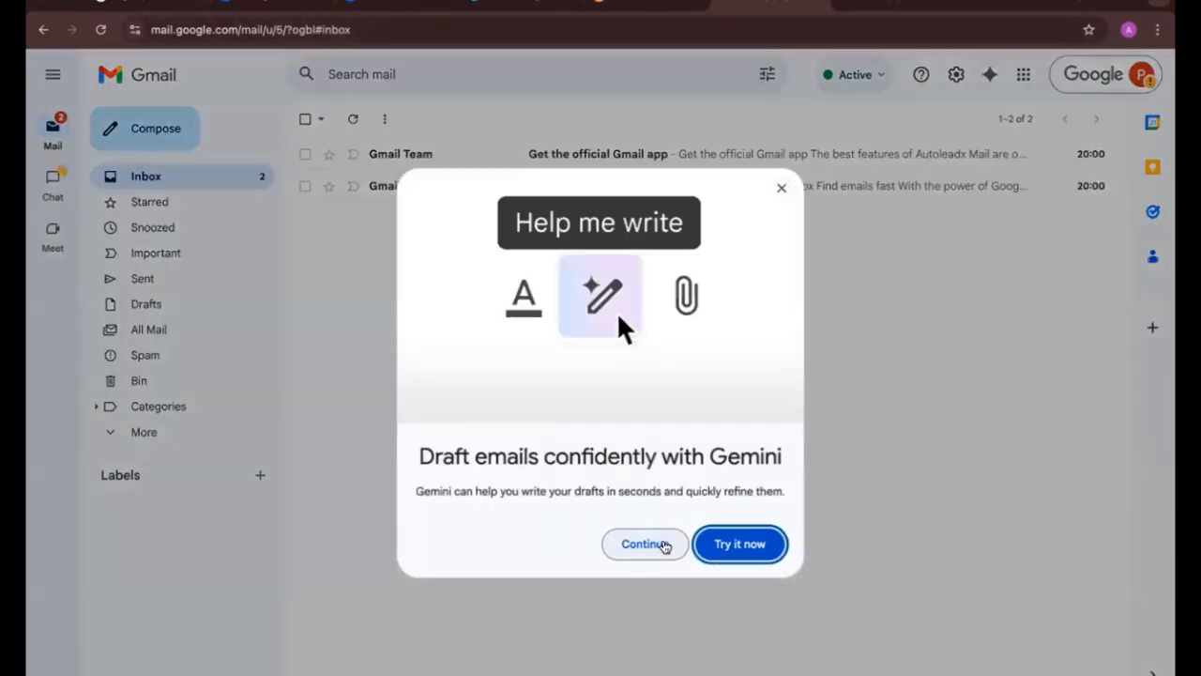
{"action": "left_click", "coordinate": [665, 547]}
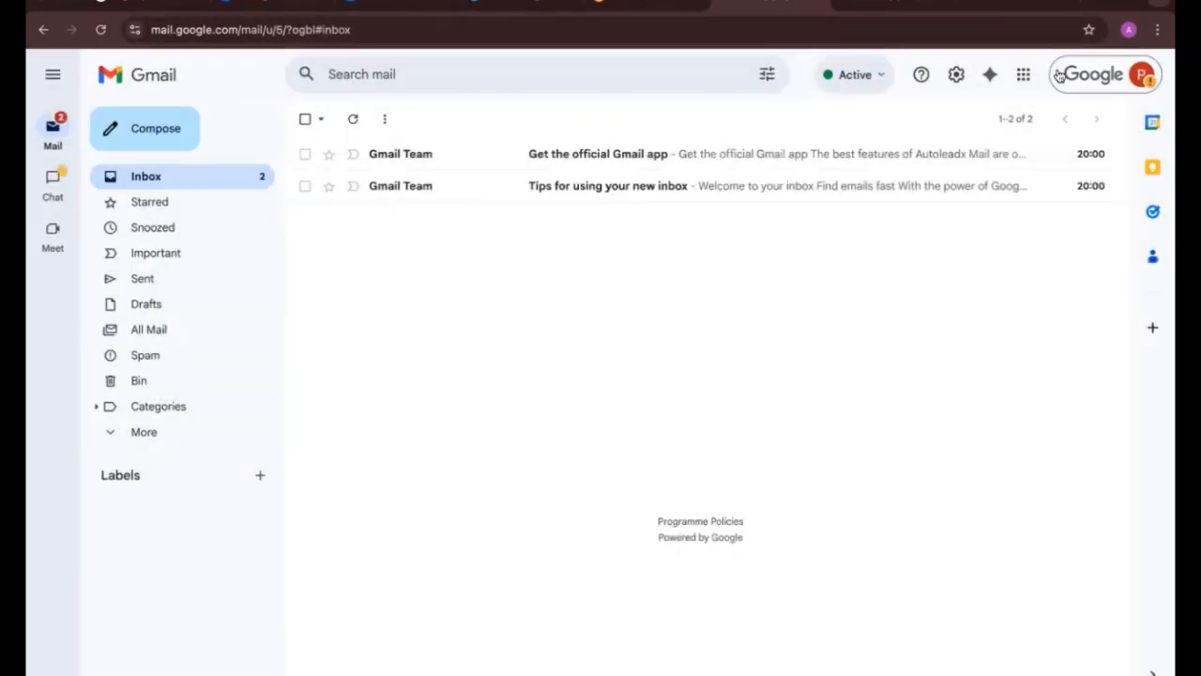
{"action": "left_click", "coordinate": [954, 77]}
{"action": "left_click", "coordinate": [944, 157]}
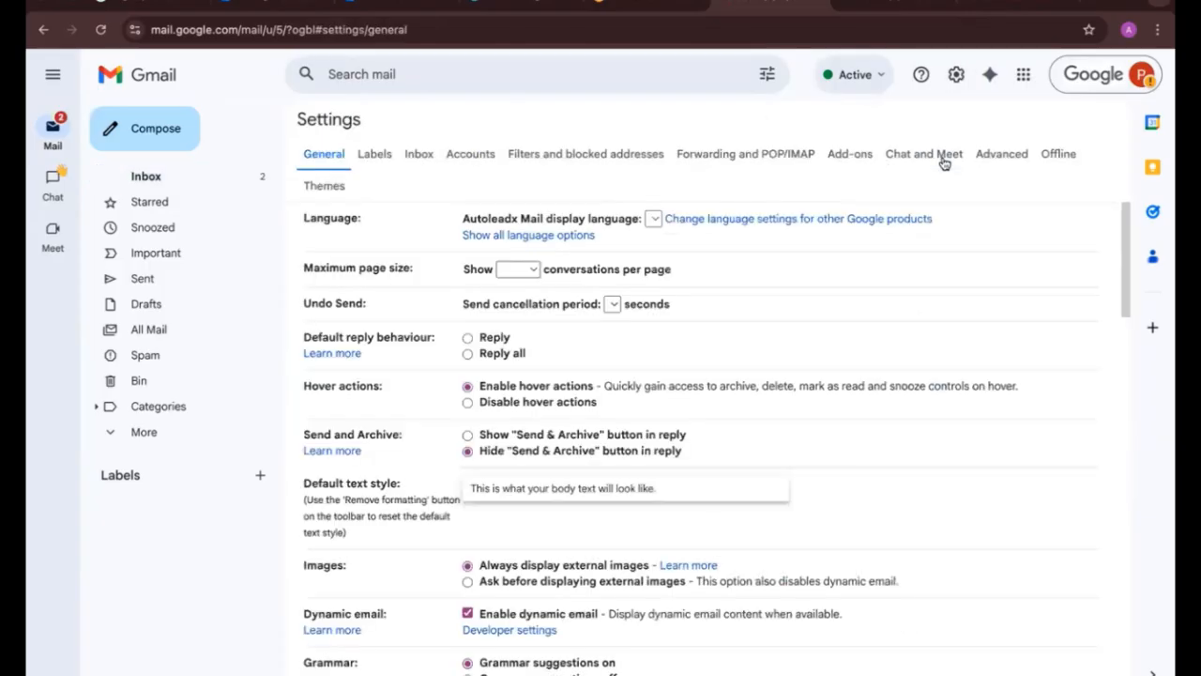
{"action": "left_click", "coordinate": [468, 157]}
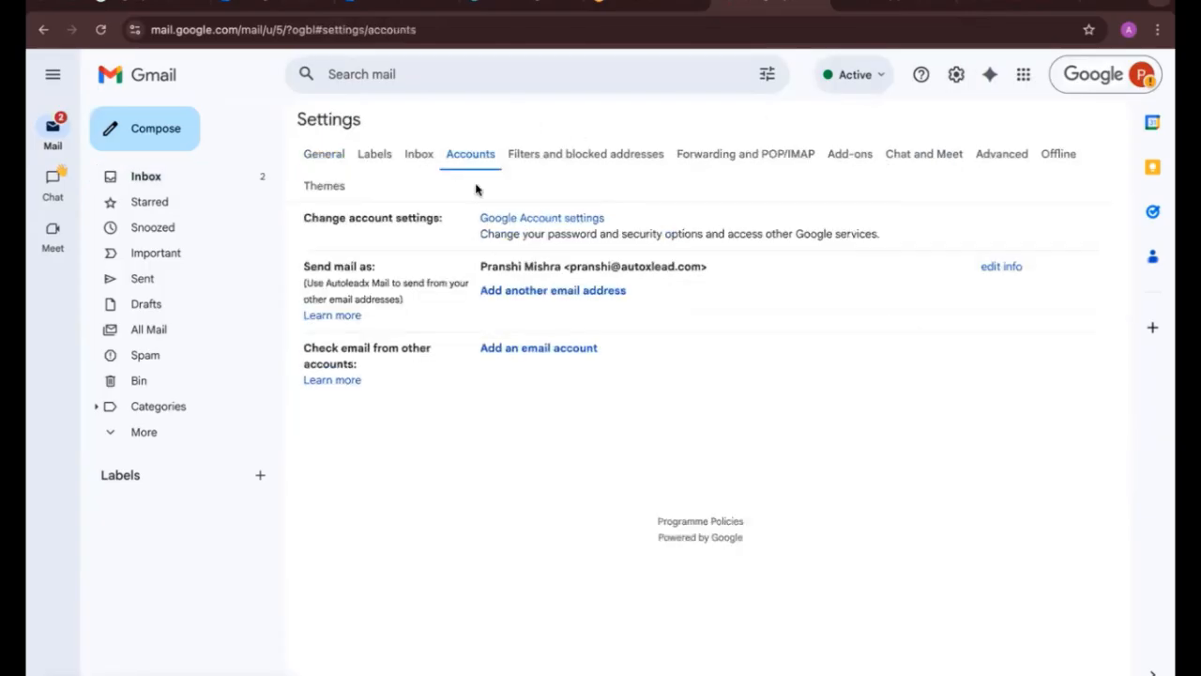
- Add the pasted alias as another send-as address and send its verification email
{"action": "left_click", "coordinate": [509, 287]}
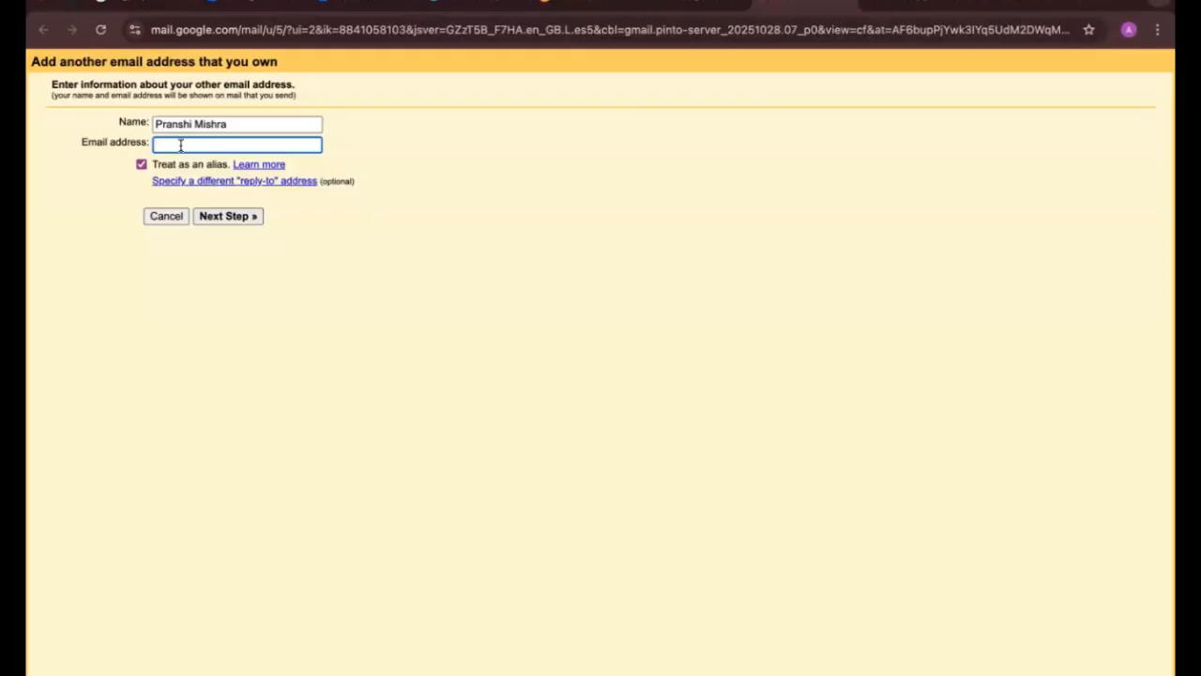
{"action": "left_click", "coordinate": [181, 146]}
{"action": "key", "text": "super+v"}
{"action": "left_click", "coordinate": [236, 222]}
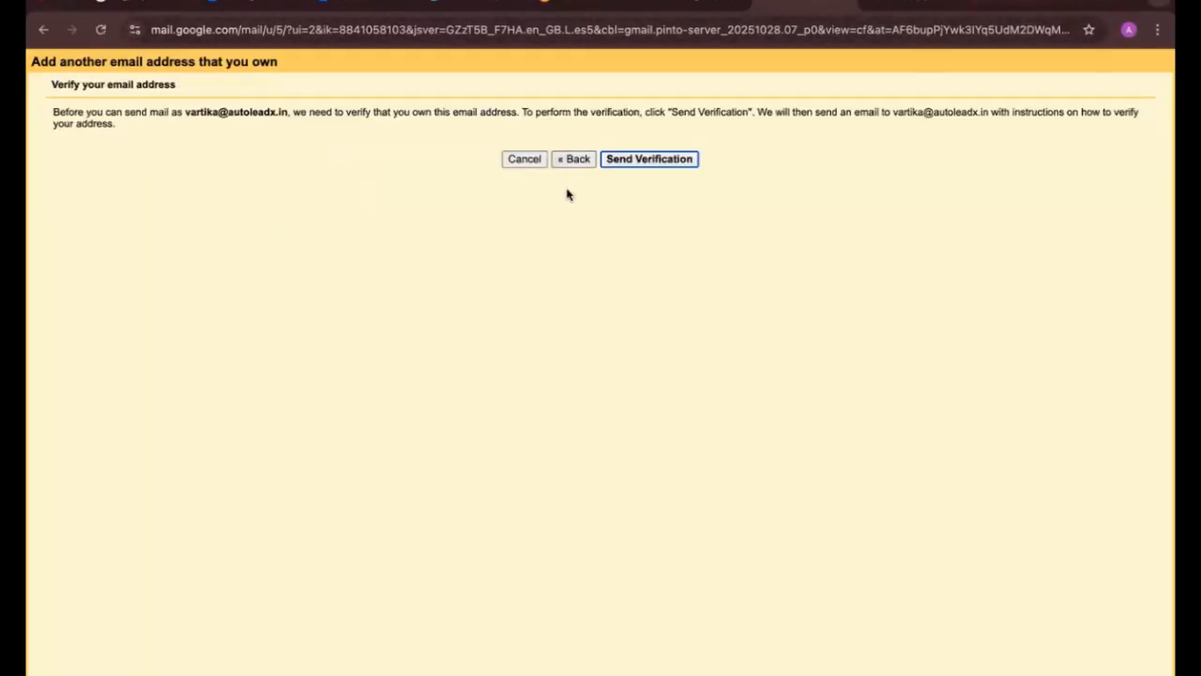
{"action": "left_click", "coordinate": [636, 167]}
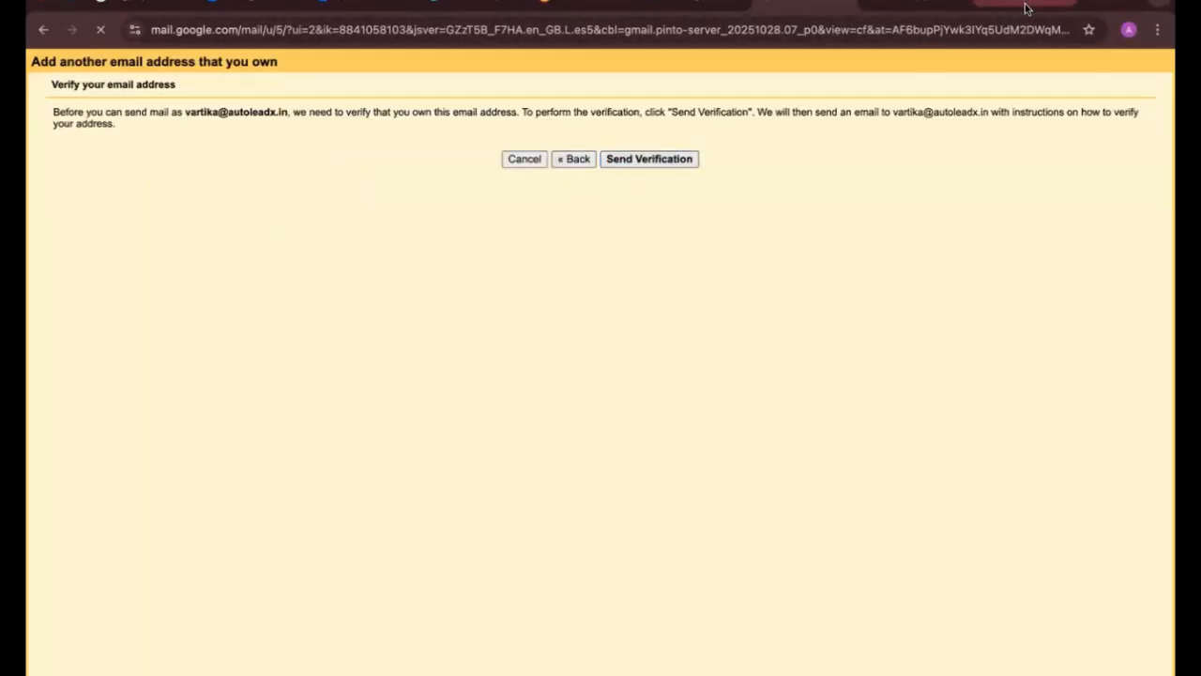
{"action": "left_click", "coordinate": [1025, 9]}
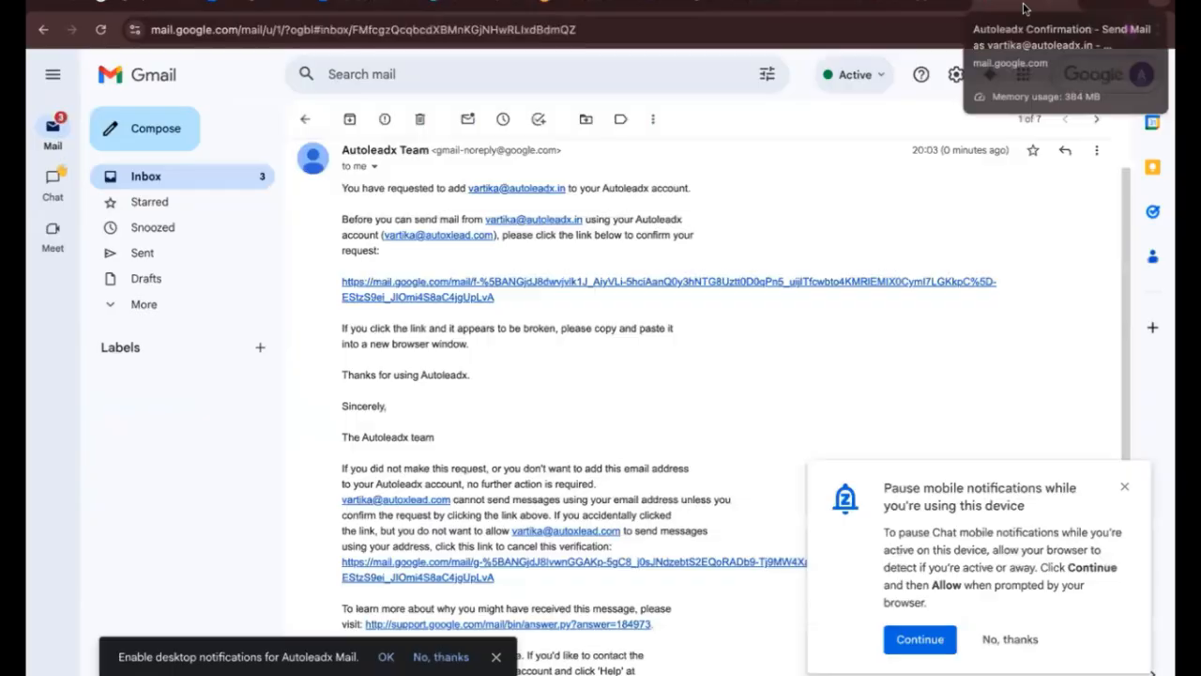
- Delete the outdated confirmation and Smartlead emails, then confirm the alias from the newest email
{"action": "left_click", "coordinate": [420, 118]}
{"action": "left_click", "coordinate": [406, 295]}
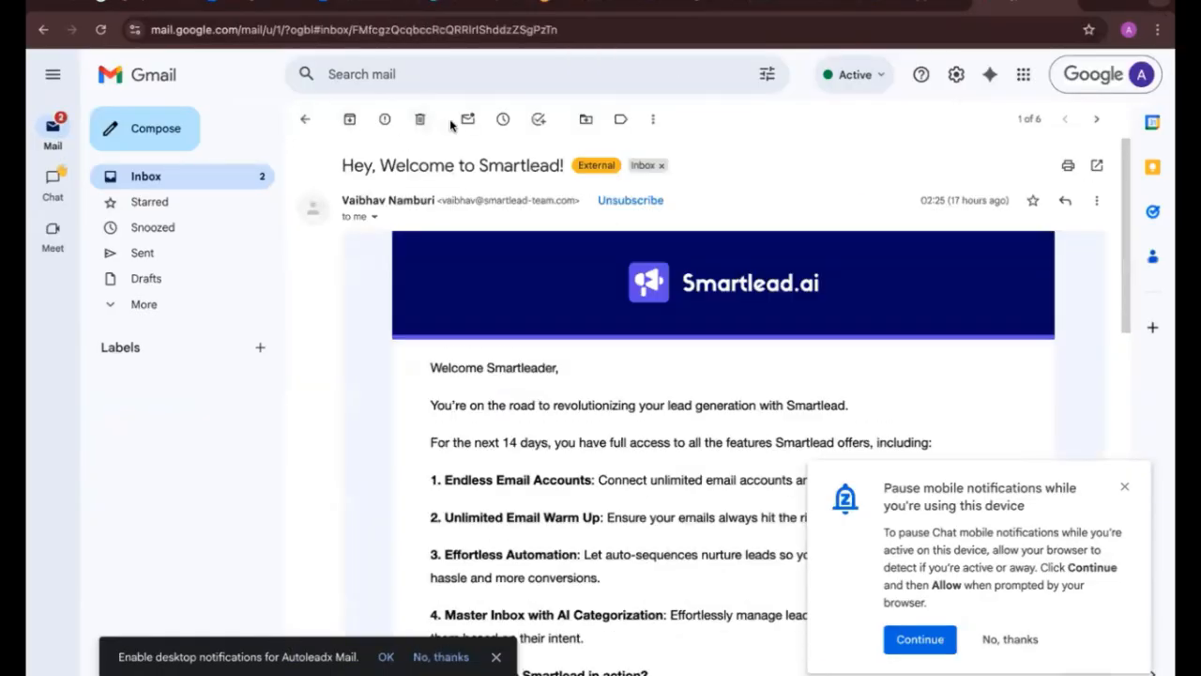
{"action": "left_click", "coordinate": [419, 118]}
{"action": "left_click", "coordinate": [447, 287]}
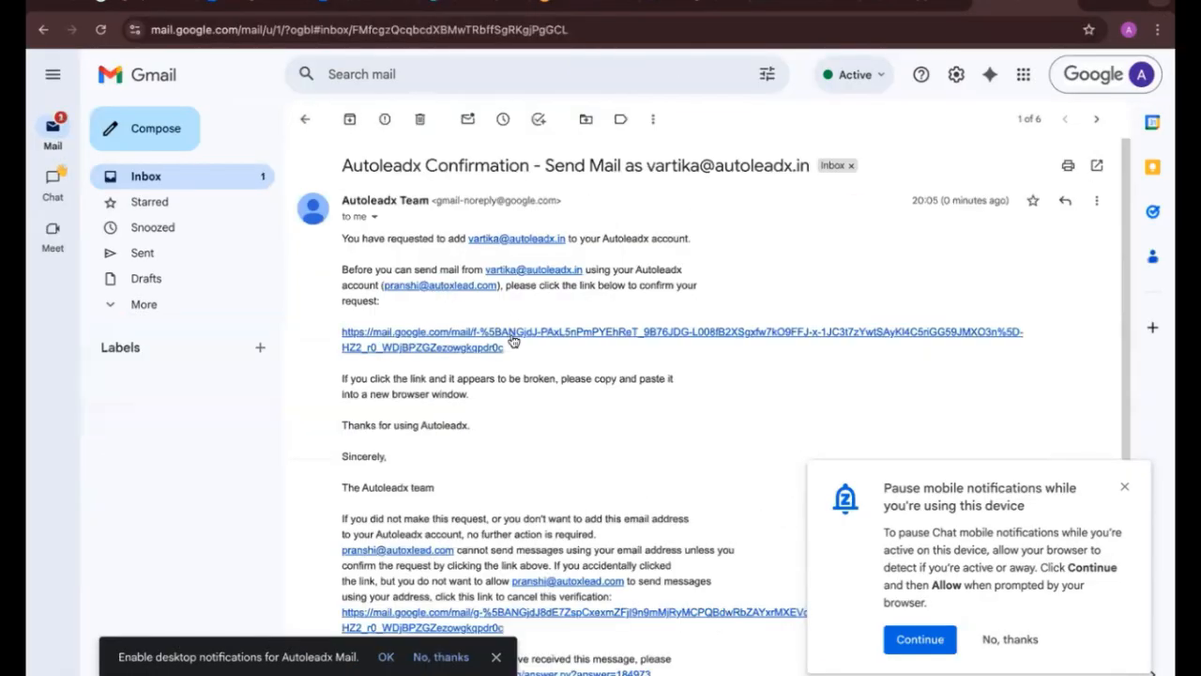
{"action": "left_click", "coordinate": [511, 338]}
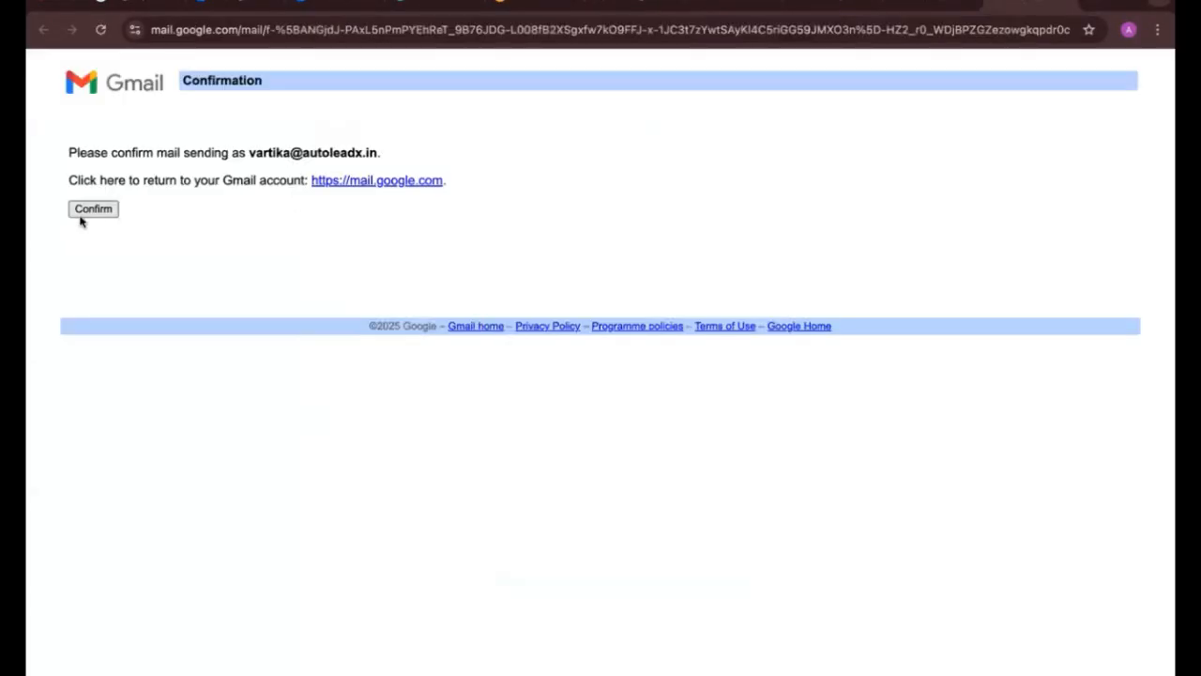
{"action": "left_click", "coordinate": [80, 215]}
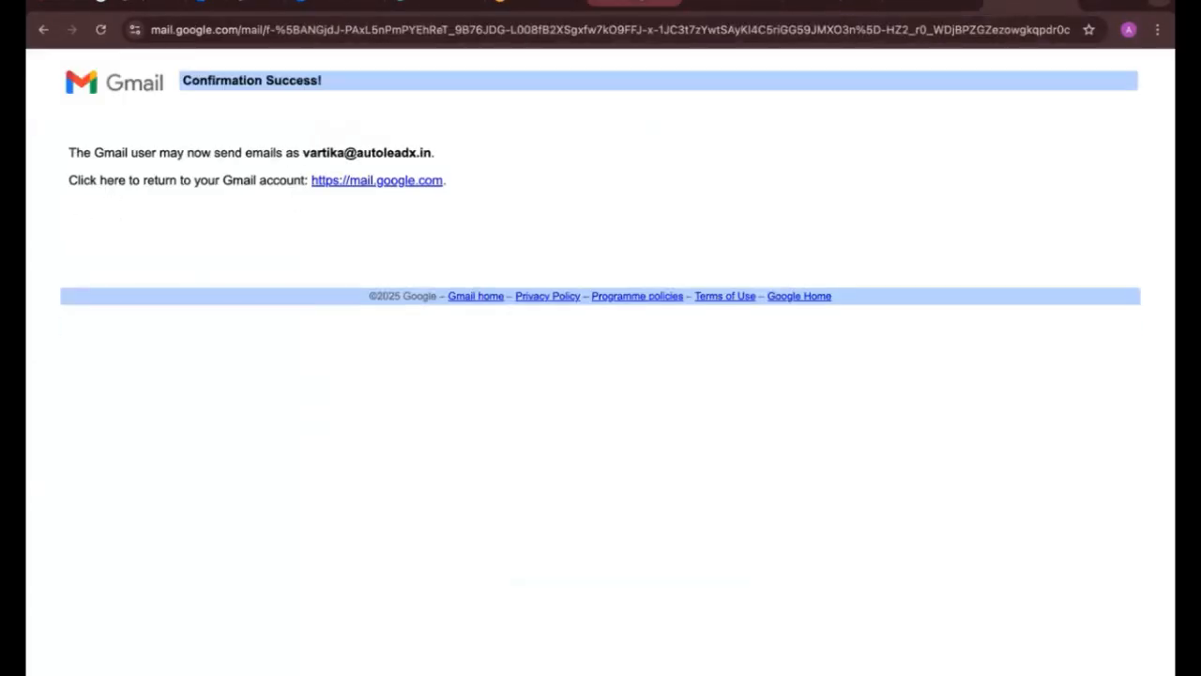
- Back in Accounts settings, select the still-unverified alias entry
{"action": "left_click", "coordinate": [641, 4]}
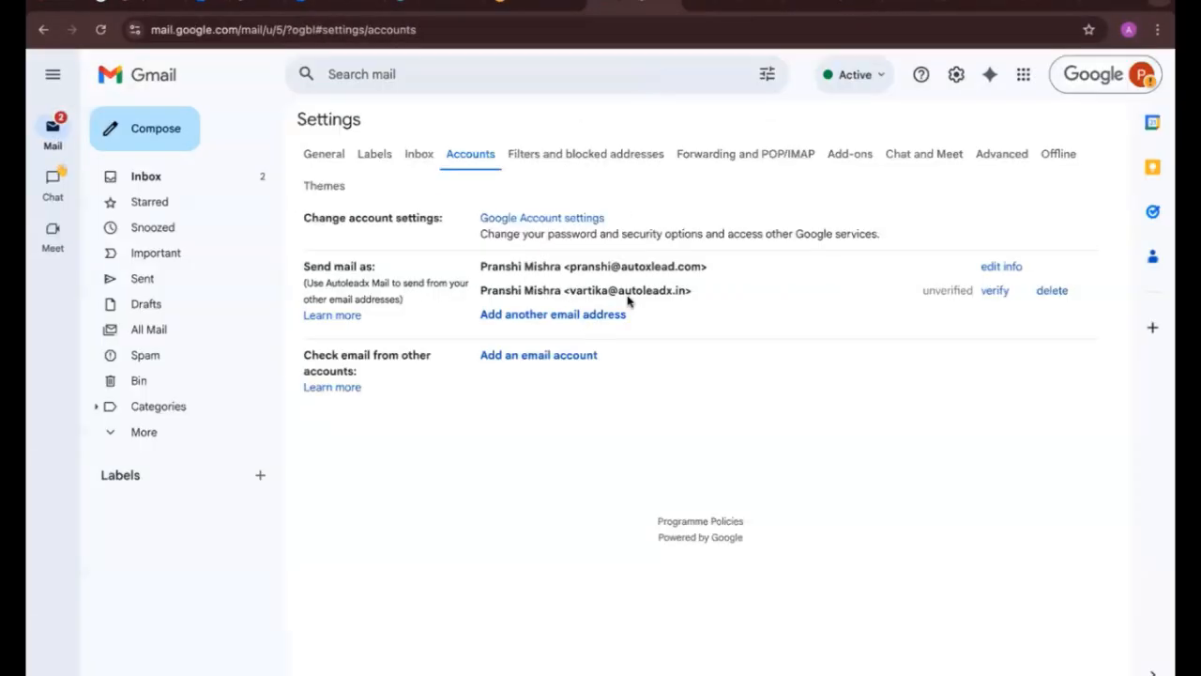
{"action": "mouse_move", "coordinate": [570, 290]}
{"action": "left_mouse_down"}
{"action": "mouse_move", "coordinate": [688, 290]}
{"action": "mouse_move", "coordinate": [572, 291]}
{"action": "left_mouse_up"}
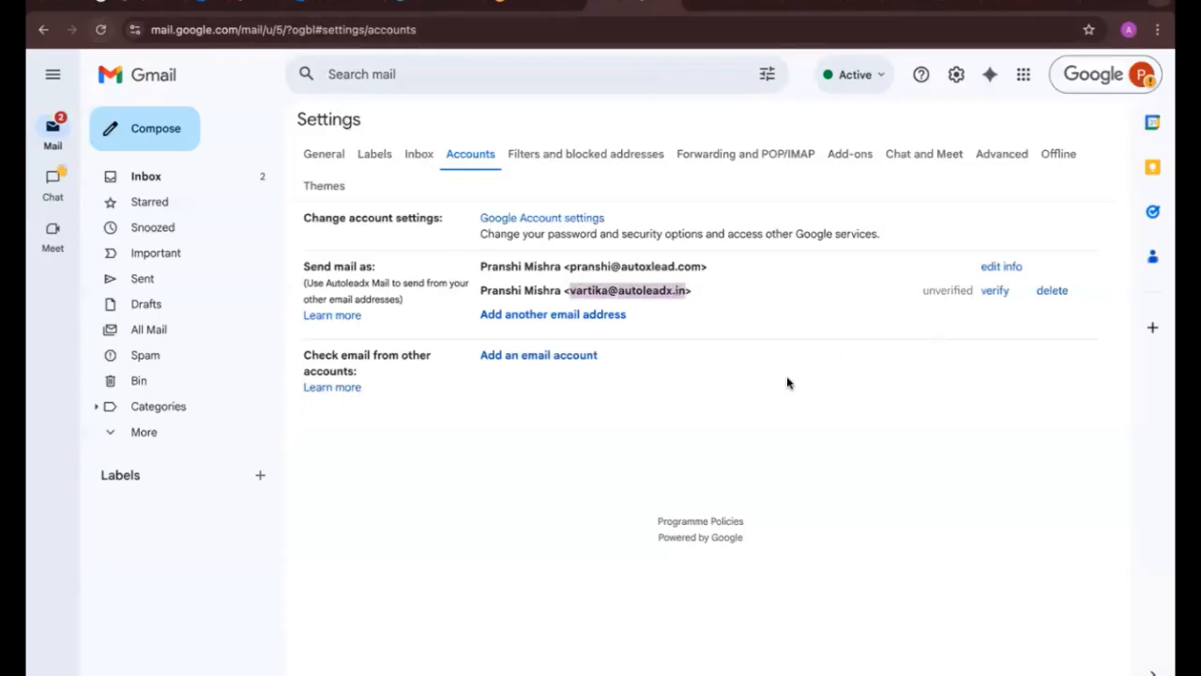
{"action": "left_click", "coordinate": [714, 346]}
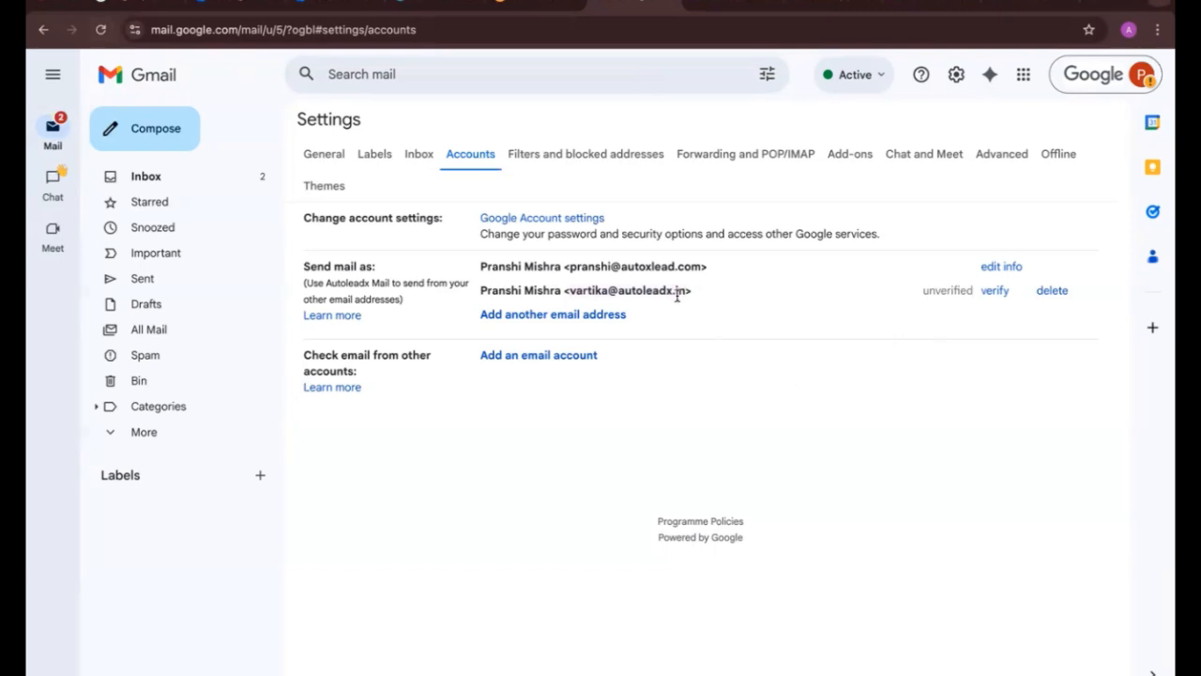
{"action": "left_click_drag", "start_coordinate": [570, 292], "coordinate": [677, 293]}
{"action": "key", "text": "super+c"}
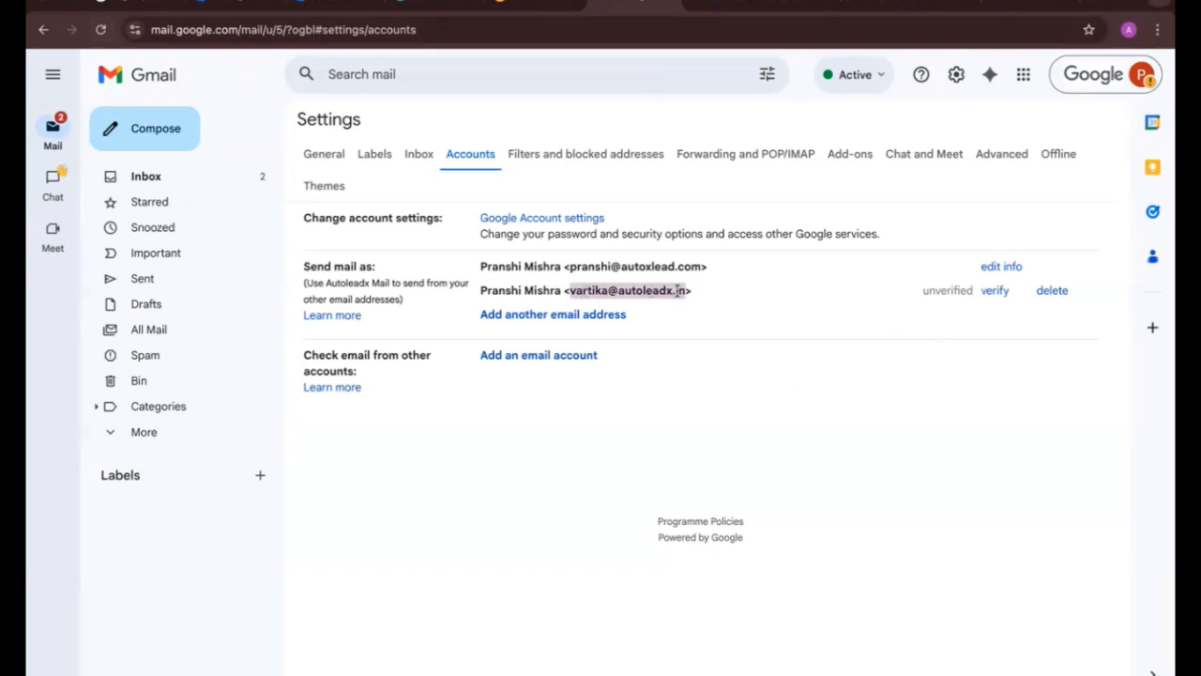
{"action": "triple_click", "coordinate": [551, 291]}
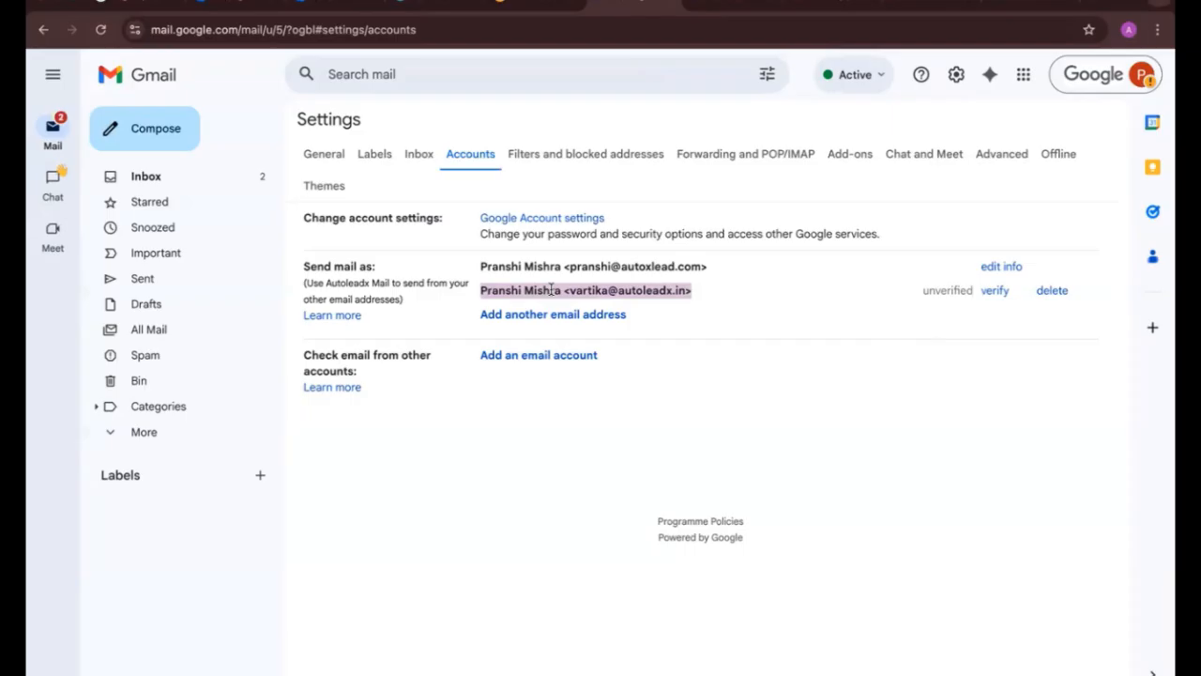
- Enable POP for all mail, add the alias as a forwarding address, and save the changes
{"action": "left_click", "coordinate": [722, 156]}
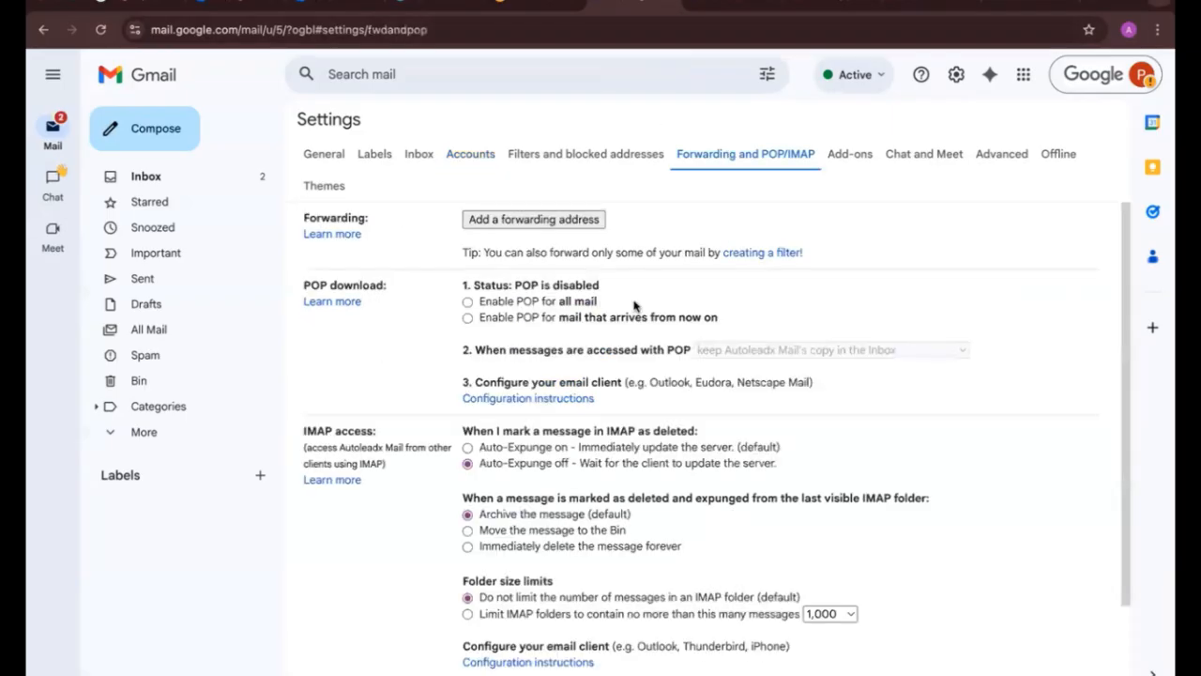
{"action": "left_click", "coordinate": [469, 303]}
{"action": "left_click", "coordinate": [531, 221]}
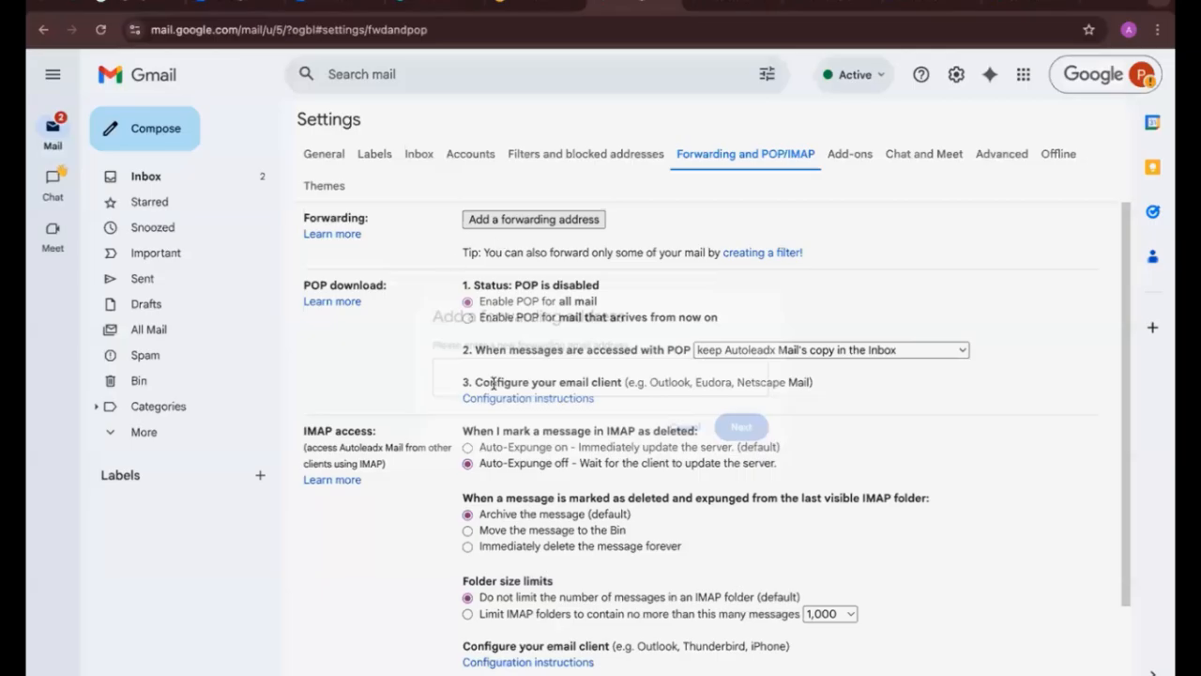
{"action": "left_click", "coordinate": [741, 432]}
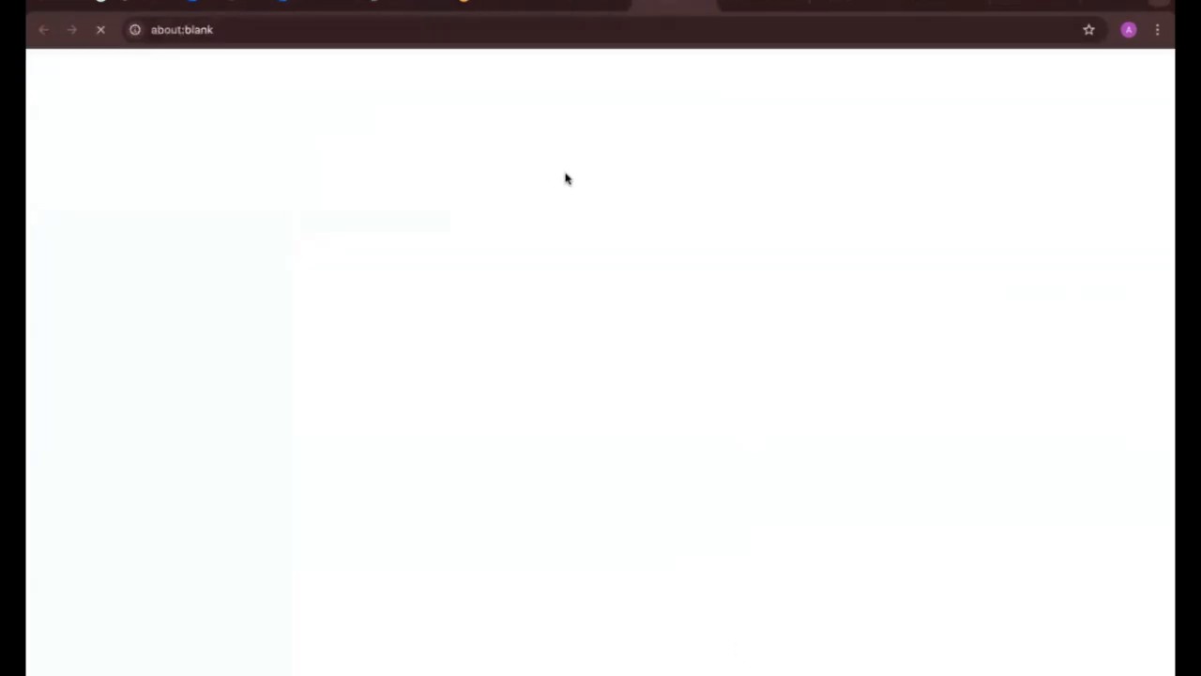
{"action": "left_click", "coordinate": [49, 90]}
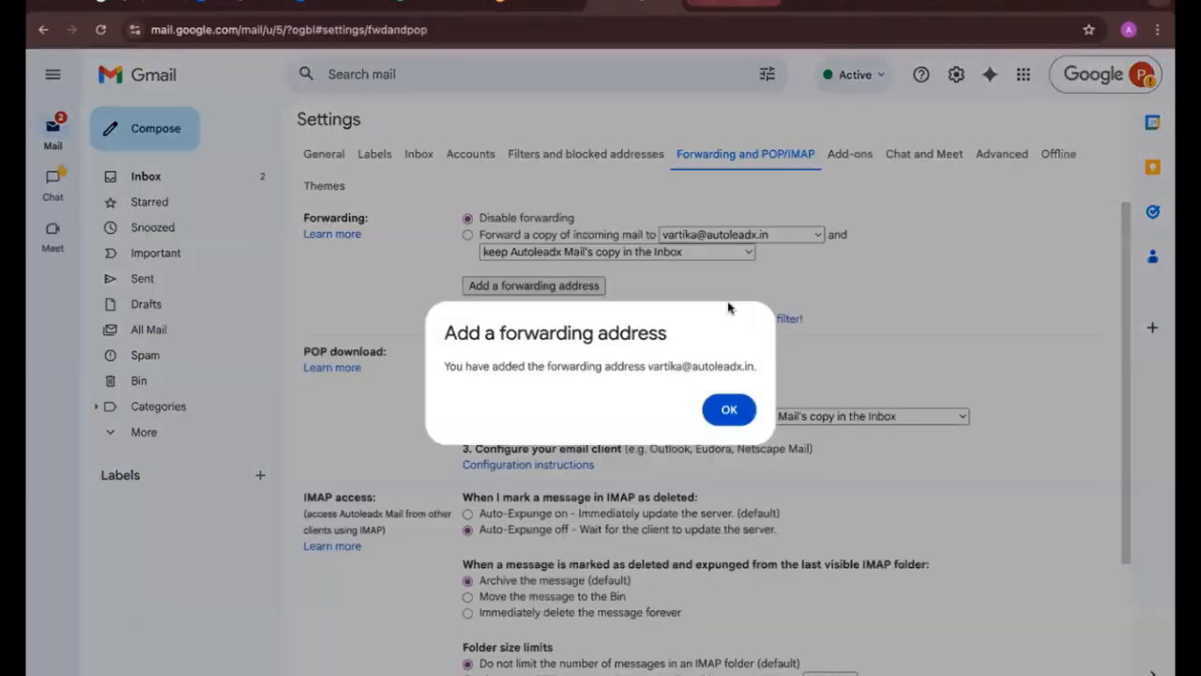
{"action": "left_click", "coordinate": [729, 409]}
{"action": "scroll", "coordinate": [742, 413], "scroll_direction": "down", "scroll_amount": 1}
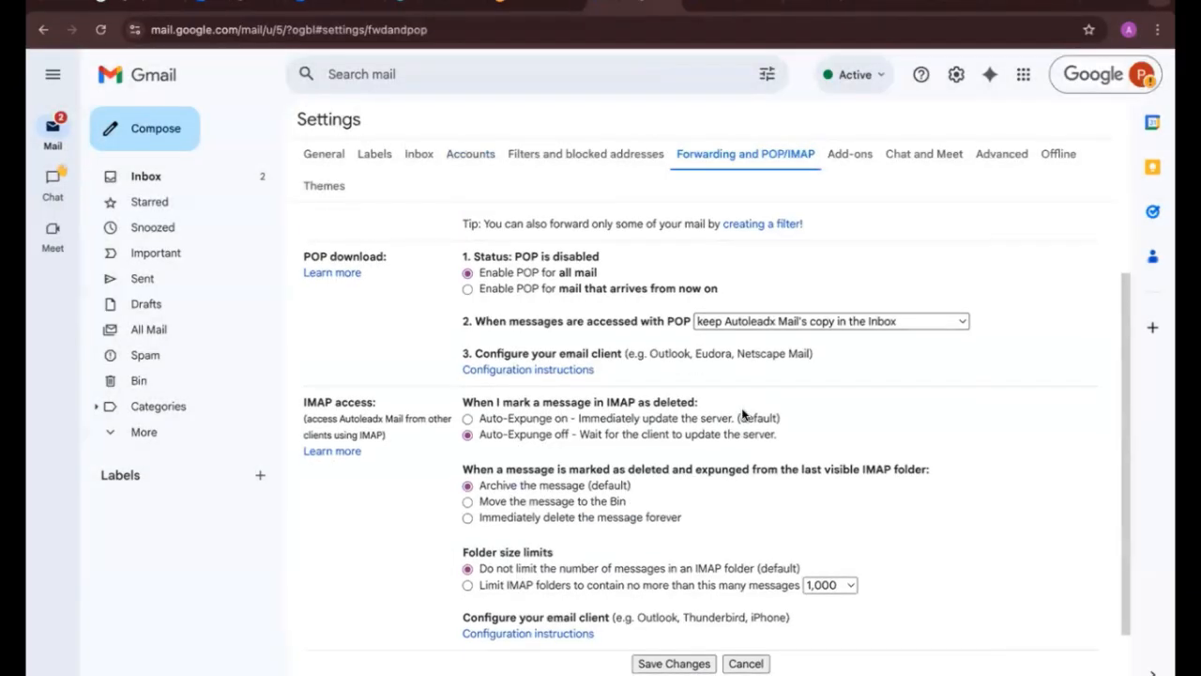
{"action": "scroll", "coordinate": [743, 413], "scroll_direction": "down", "scroll_amount": 1}
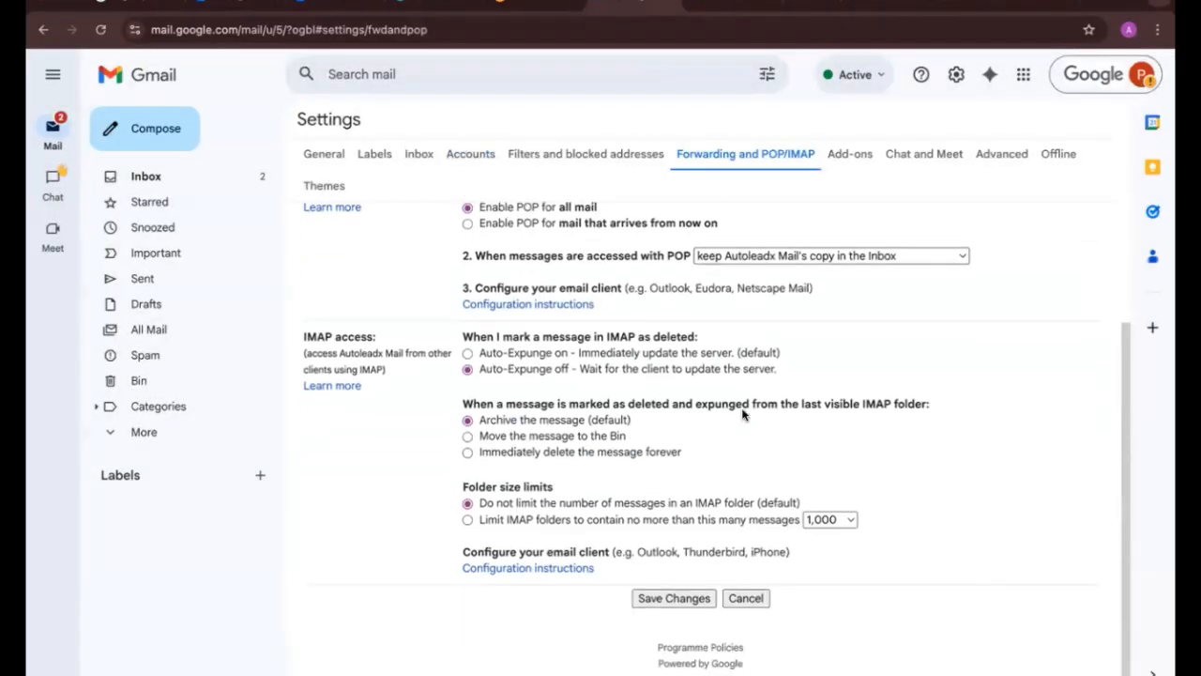
{"action": "left_click", "coordinate": [671, 601]}
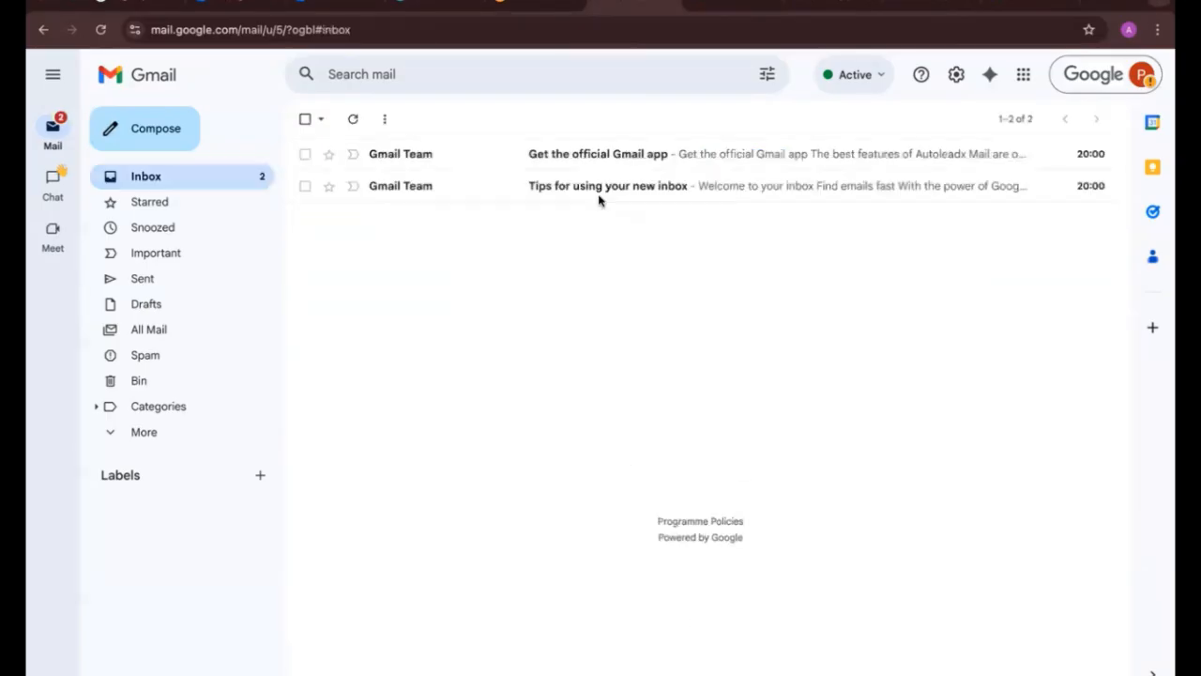
{"action": "left_click", "coordinate": [668, 3]}
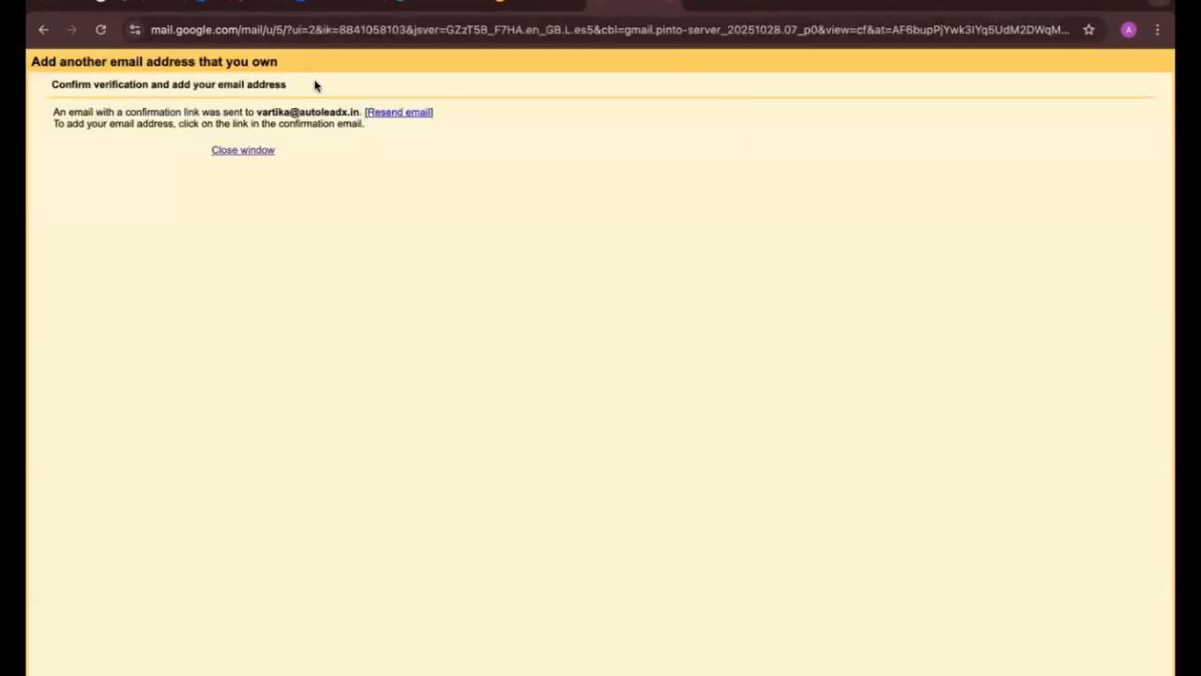
- From Settings > Accounts, add the pasted alias as a send-as address and request verification
{"action": "left_click", "coordinate": [730, 4]}
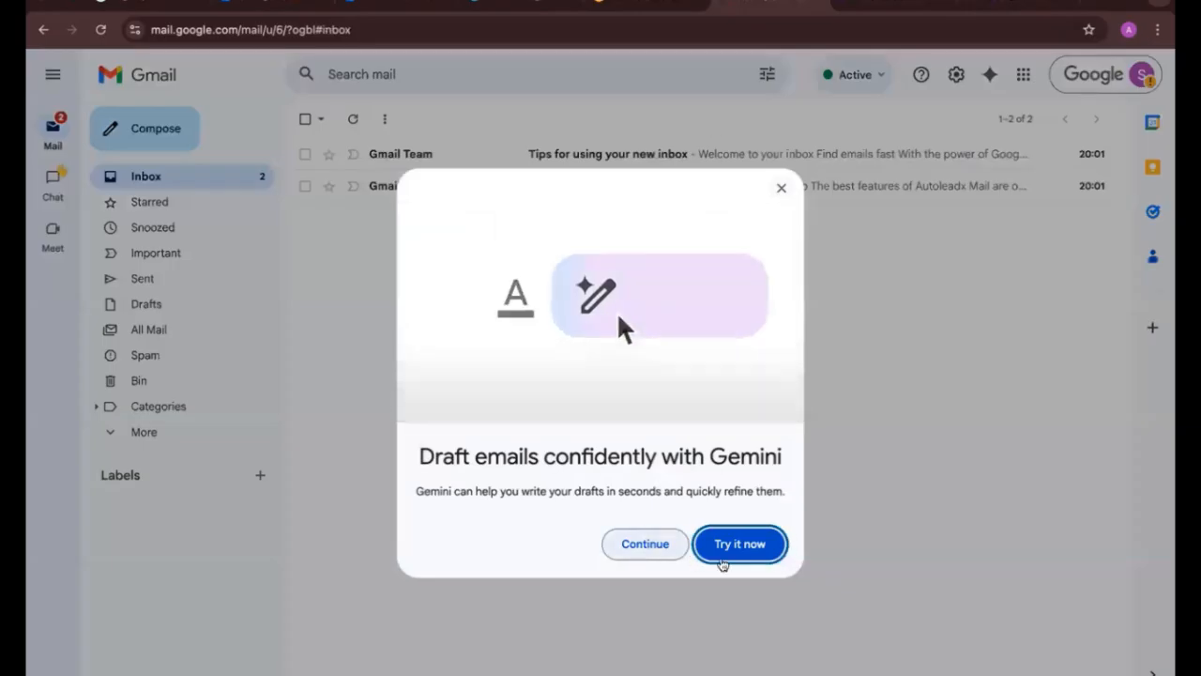
{"action": "left_click", "coordinate": [646, 545]}
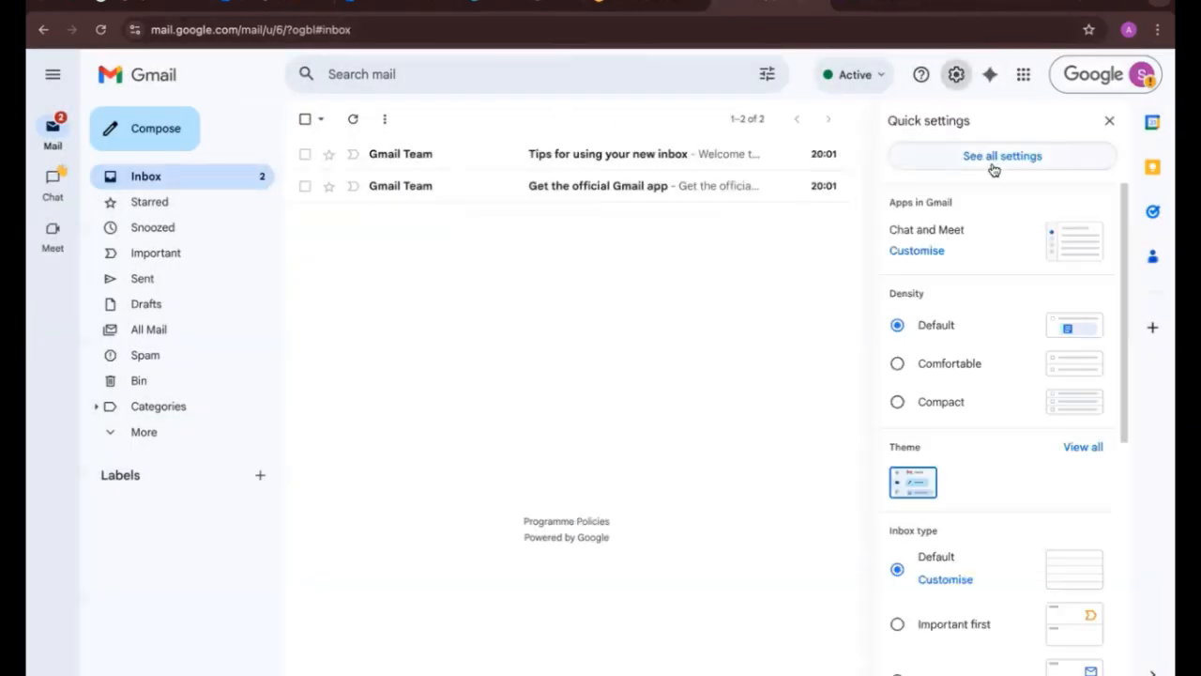
{"action": "left_click", "coordinate": [994, 159]}
{"action": "left_click", "coordinate": [485, 158]}
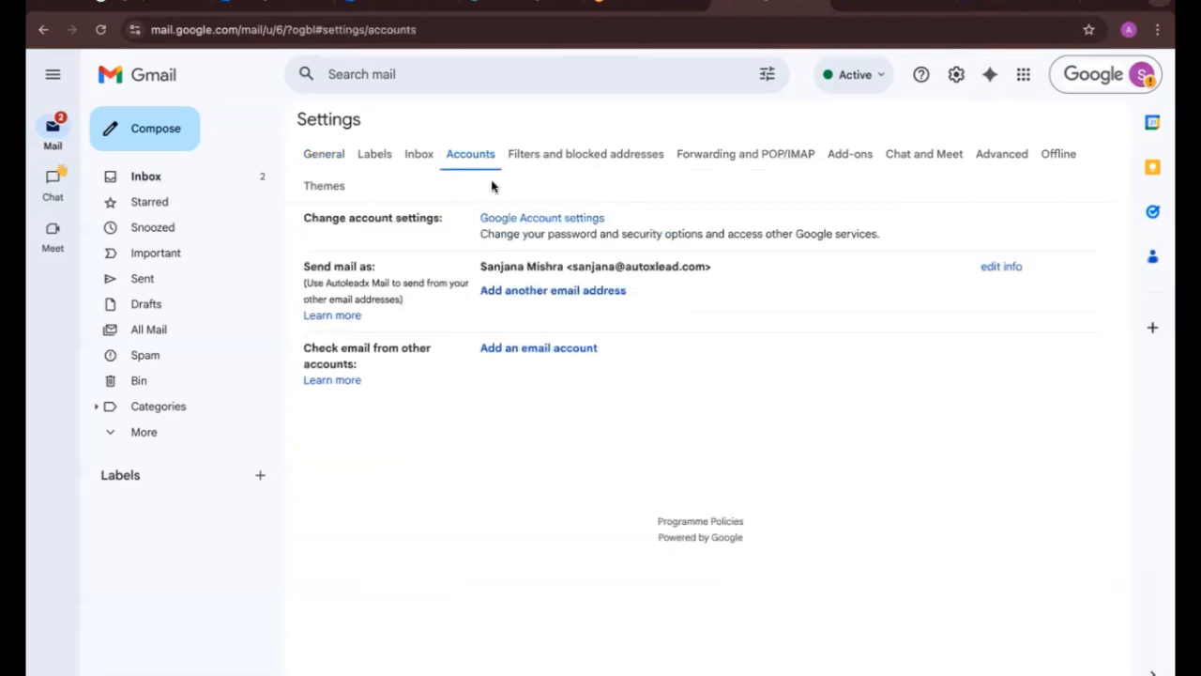
{"action": "left_click", "coordinate": [542, 290]}
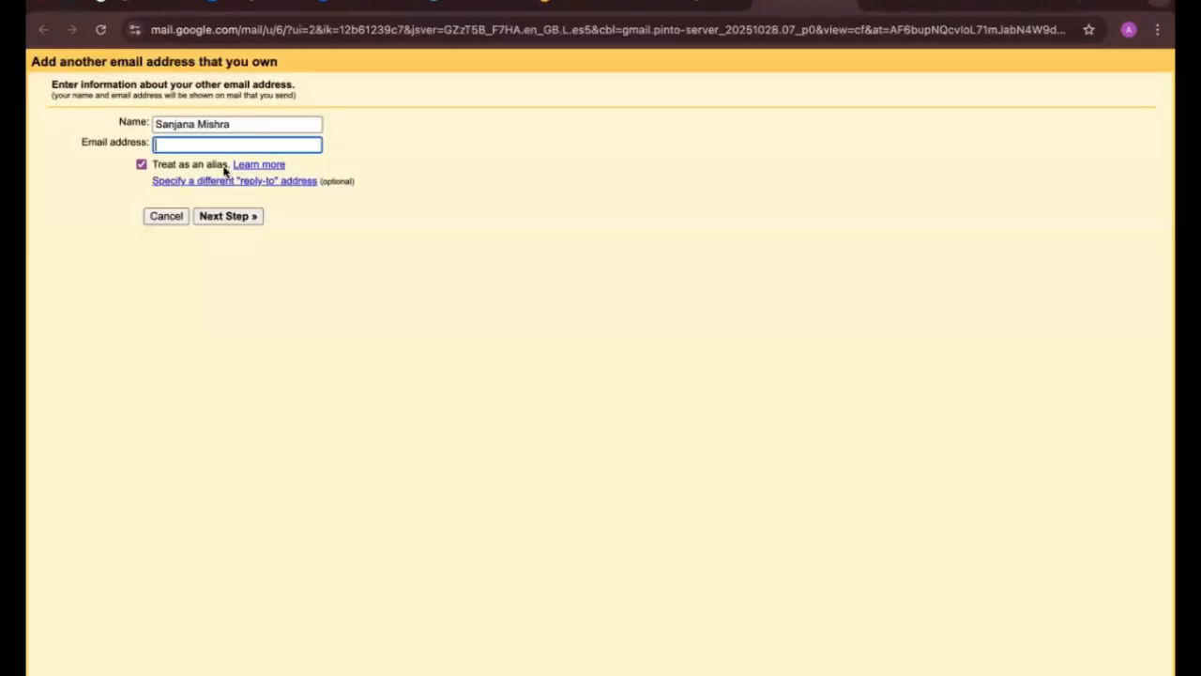
{"action": "left_click", "coordinate": [220, 147]}
{"action": "key", "text": "super+v"}
{"action": "left_click", "coordinate": [213, 217]}
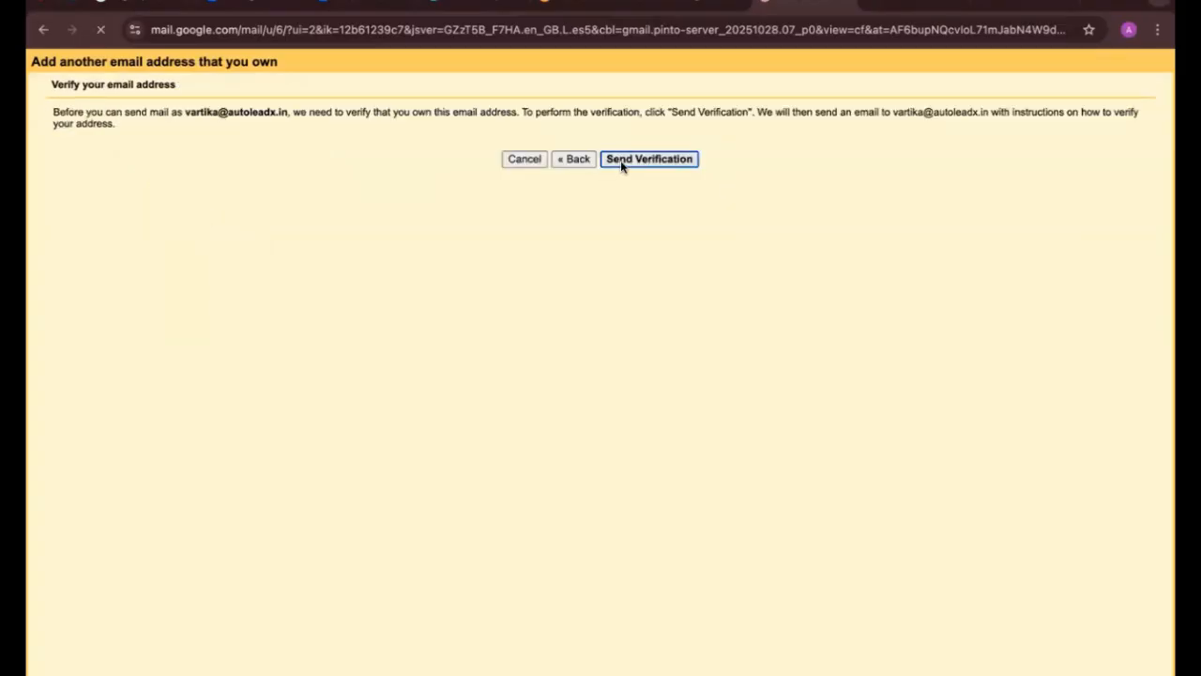
- Confirm the alias from the newest verification email, then return to the Accounts settings
{"action": "key", "text": "ctrl+Right"}
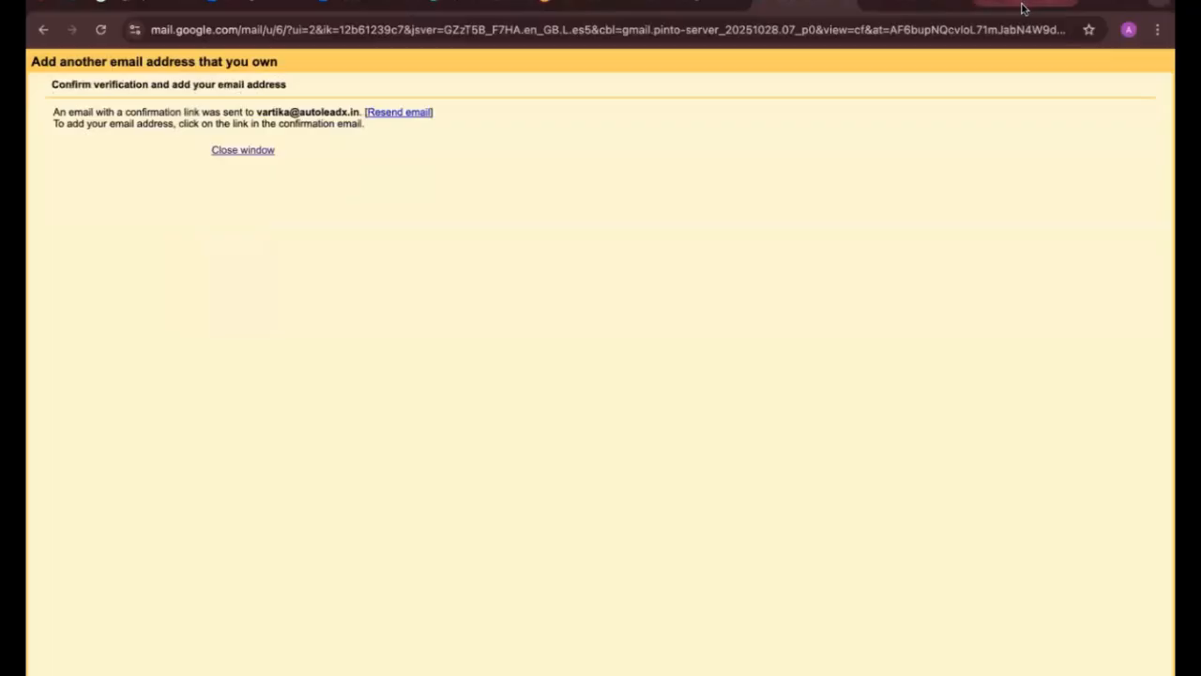
{"action": "left_click", "coordinate": [1024, 7]}
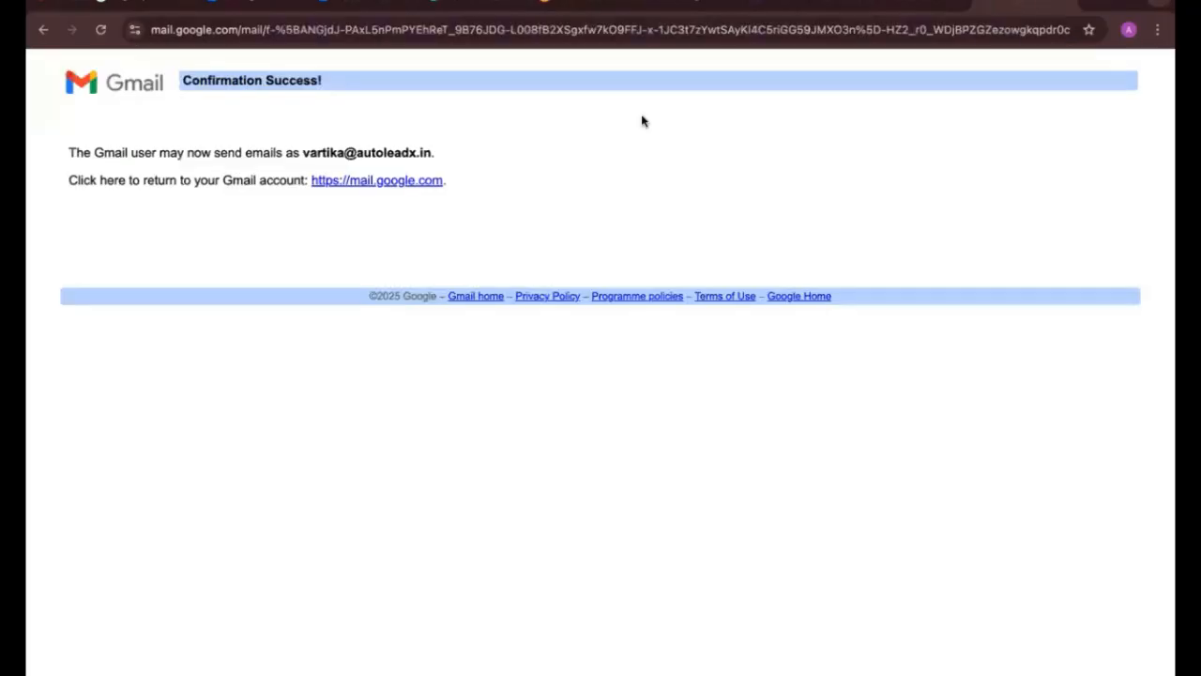
{"action": "left_click", "coordinate": [1067, 6]}
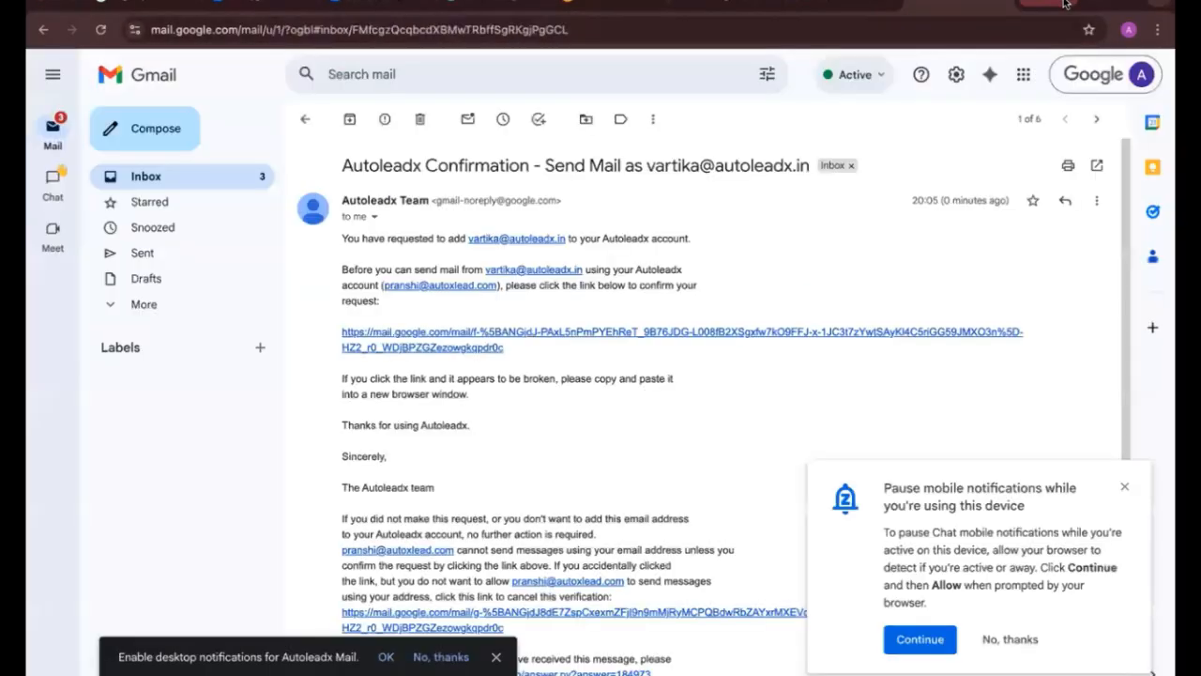
{"action": "left_click", "coordinate": [356, 125]}
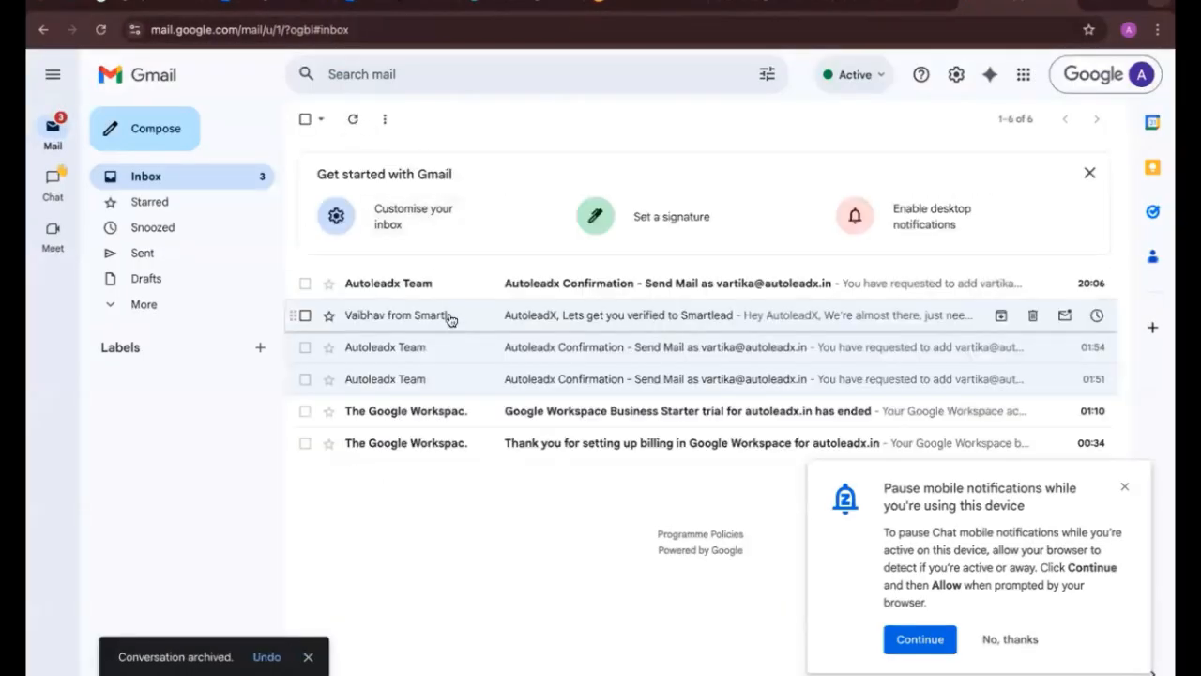
{"action": "left_click", "coordinate": [441, 284]}
{"action": "left_click", "coordinate": [486, 331]}
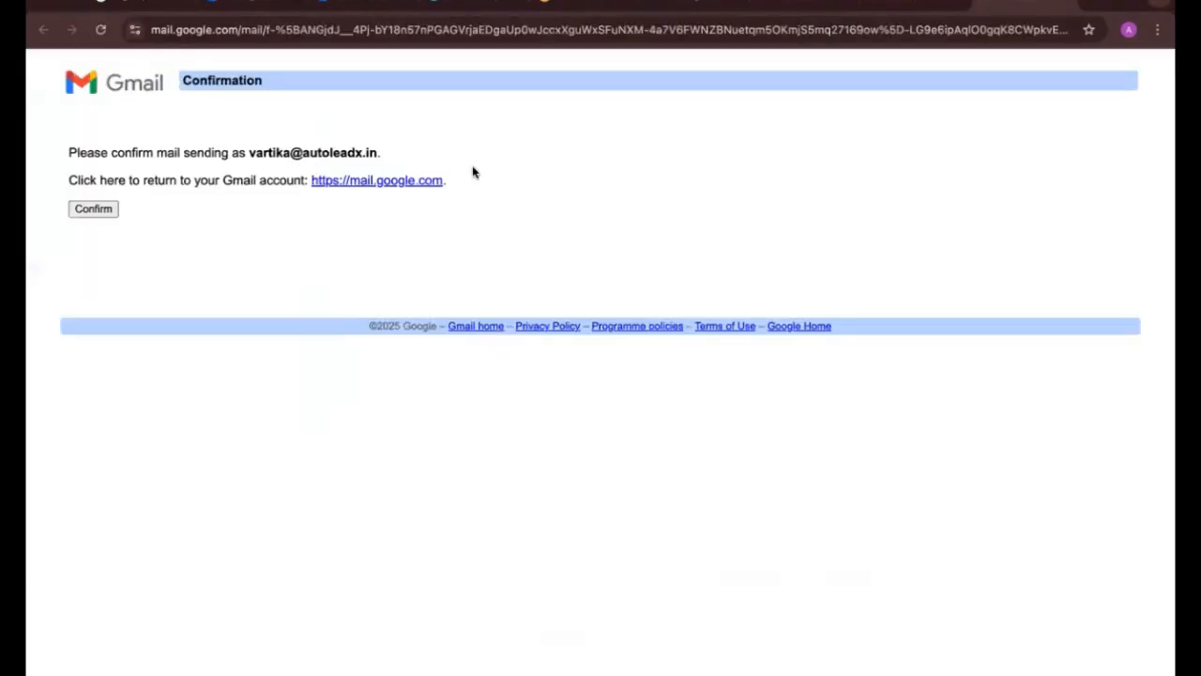
{"action": "left_click", "coordinate": [95, 210]}
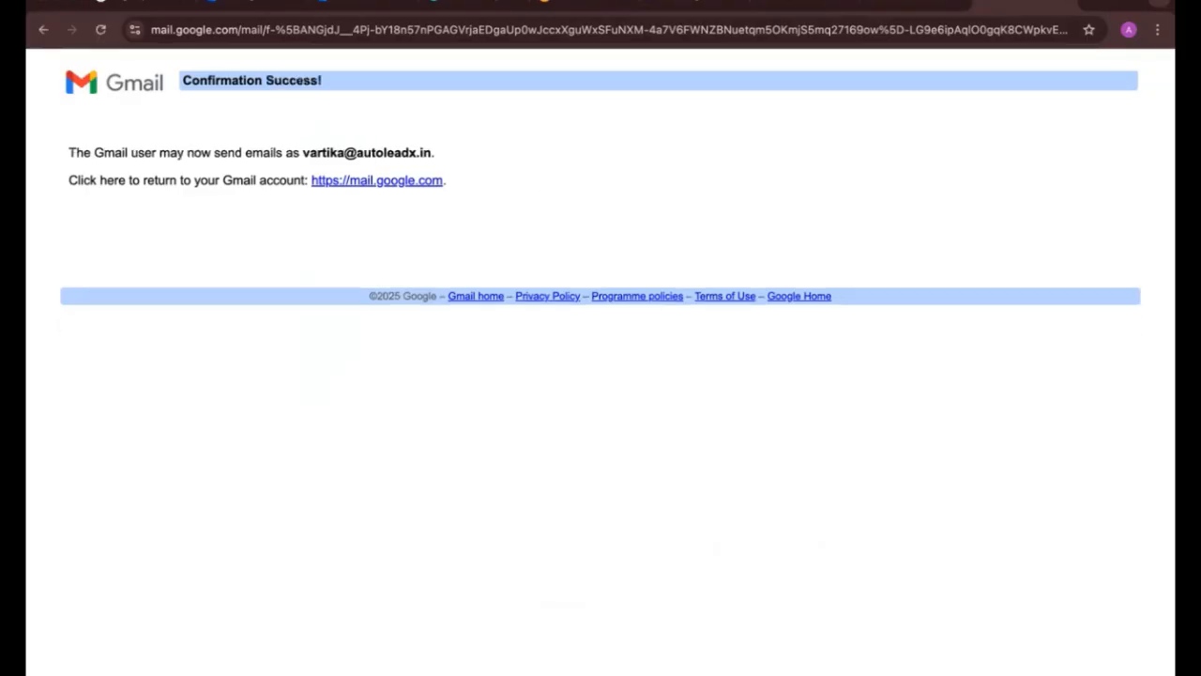
{"action": "left_click", "coordinate": [699, 2]}
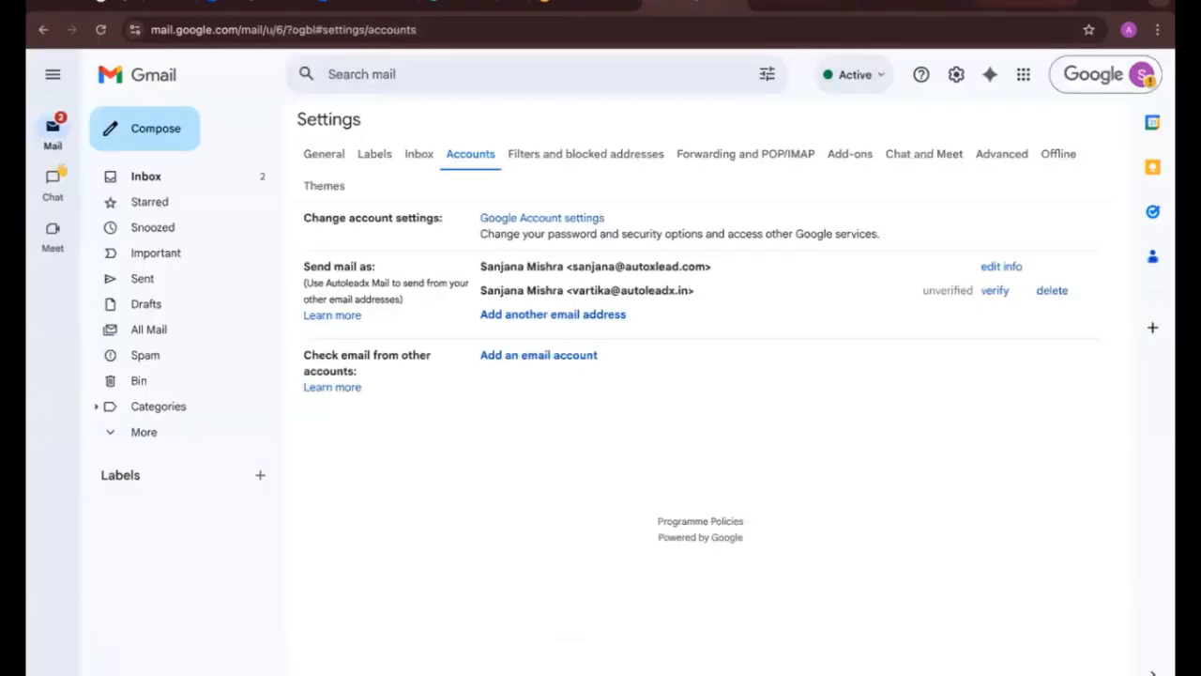
{"action": "left_click", "coordinate": [1028, 3]}
{"action": "left_click", "coordinate": [1070, 3]}
{"action": "left_click", "coordinate": [765, 6]}
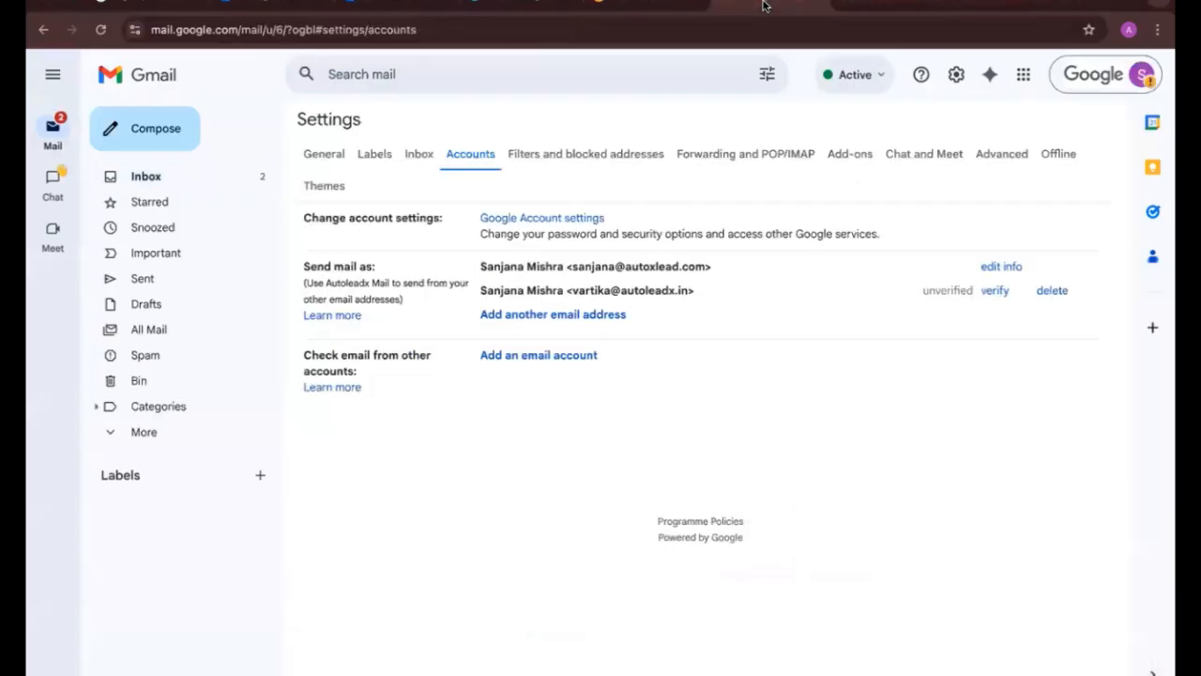
- Add the pasted alias as a forwarding address, approve it, and move on to MxToolbox's SPF page
{"action": "left_click", "coordinate": [737, 156]}
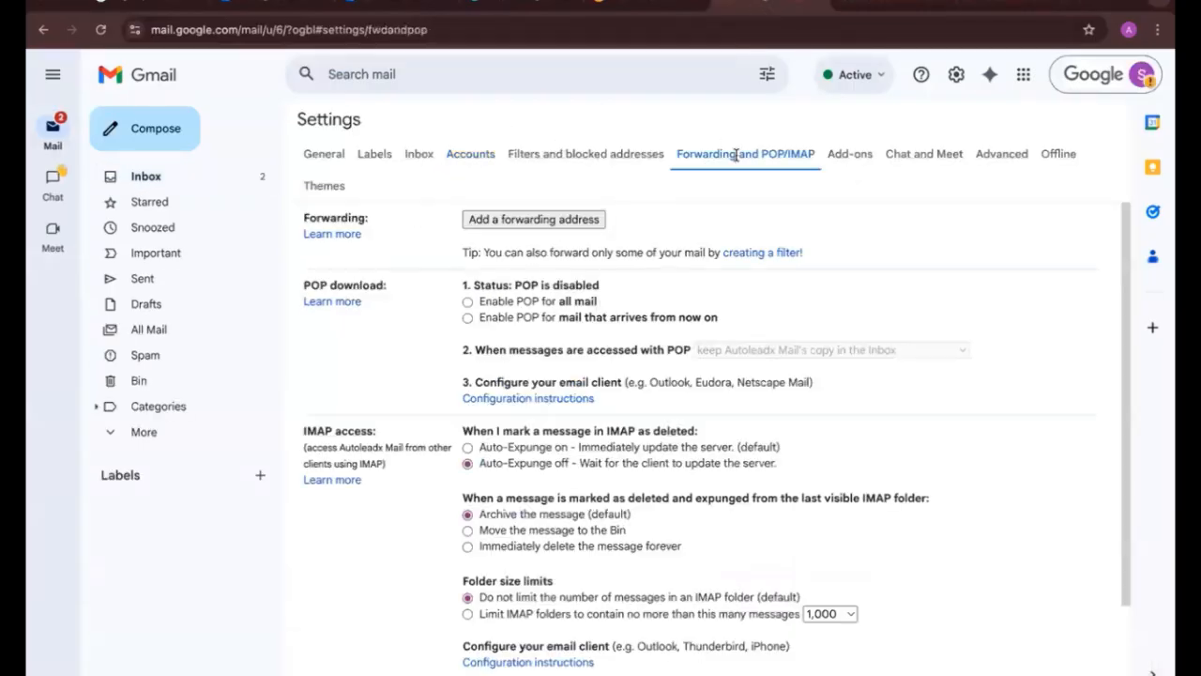
{"action": "left_click", "coordinate": [567, 224]}
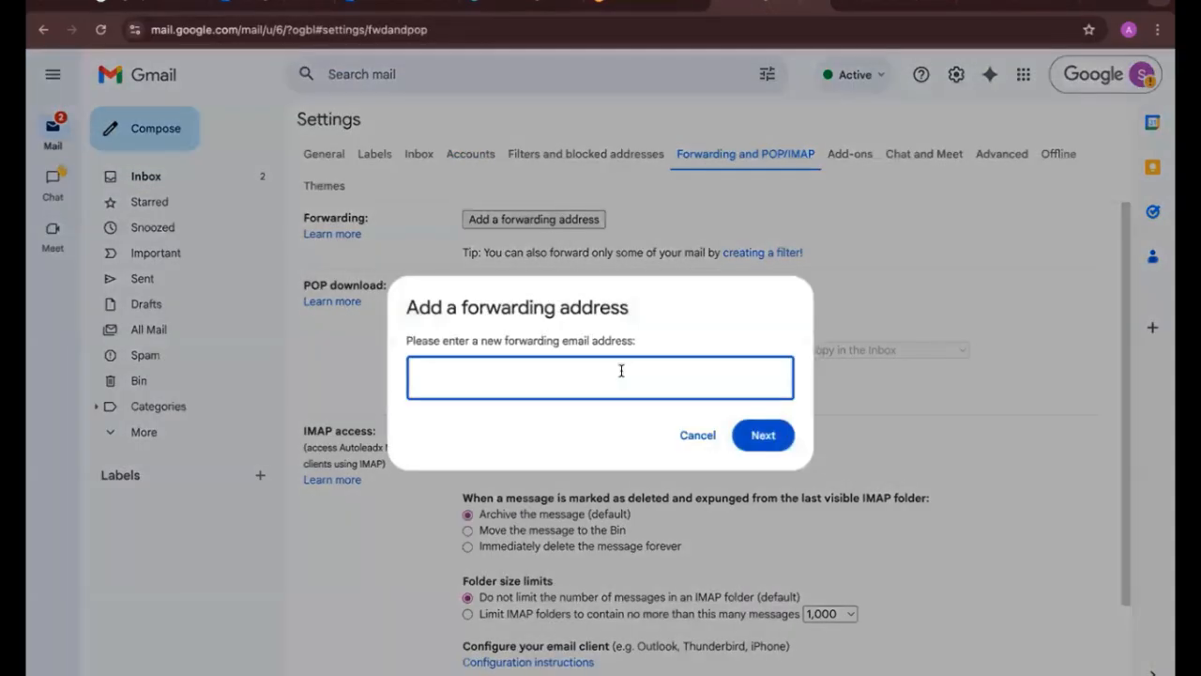
{"action": "key", "text": "ctrl+v"}
{"action": "left_click", "coordinate": [765, 434]}
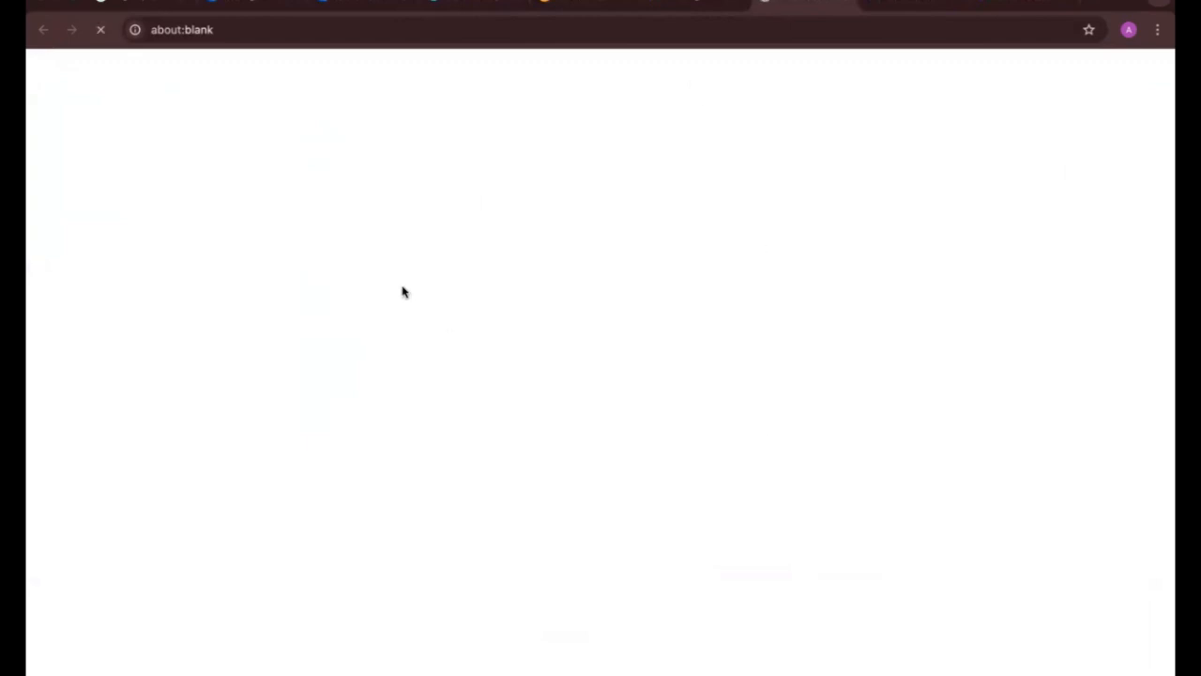
{"action": "left_click", "coordinate": [65, 92]}
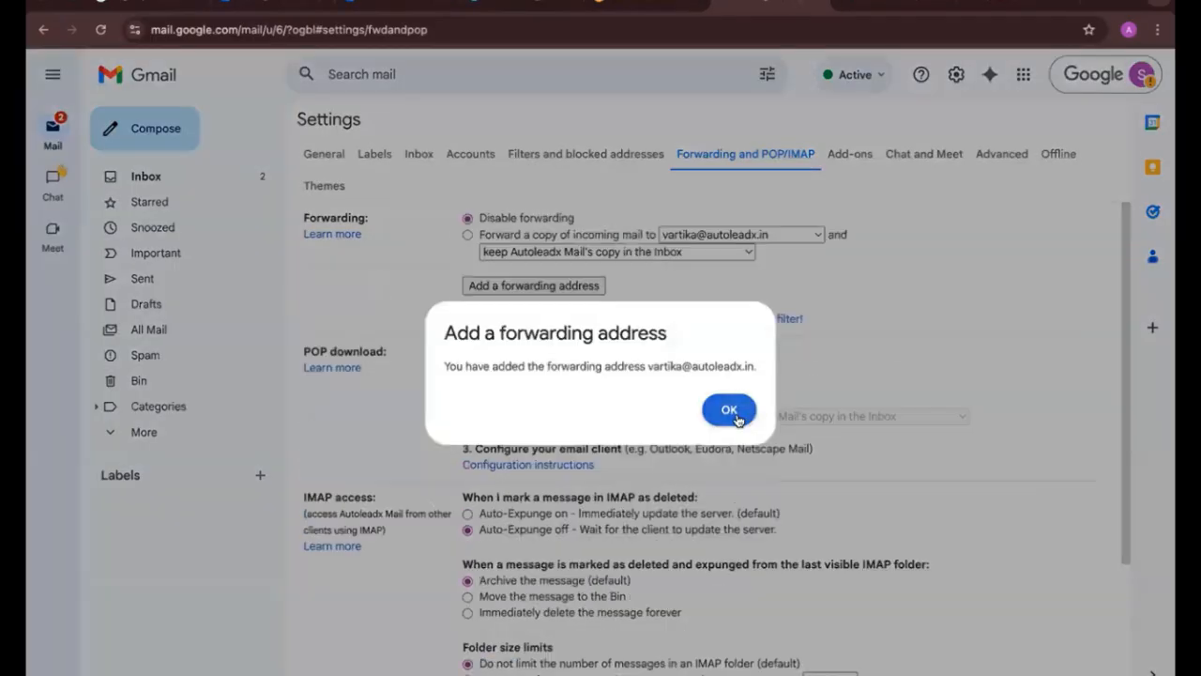
{"action": "left_click", "coordinate": [729, 410]}
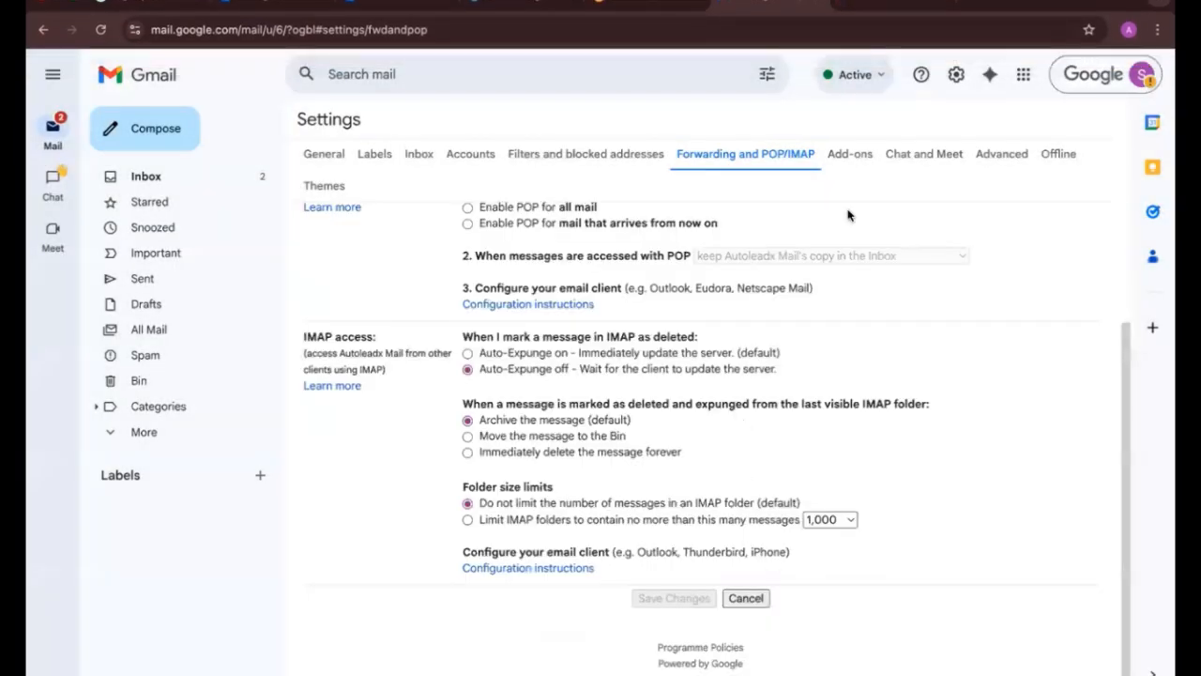
{"action": "scroll", "coordinate": [850, 215], "scroll_direction": "up", "scroll_amount": 1}
{"action": "left_click", "coordinate": [817, 14]}
{"action": "left_click", "coordinate": [817, 3]}
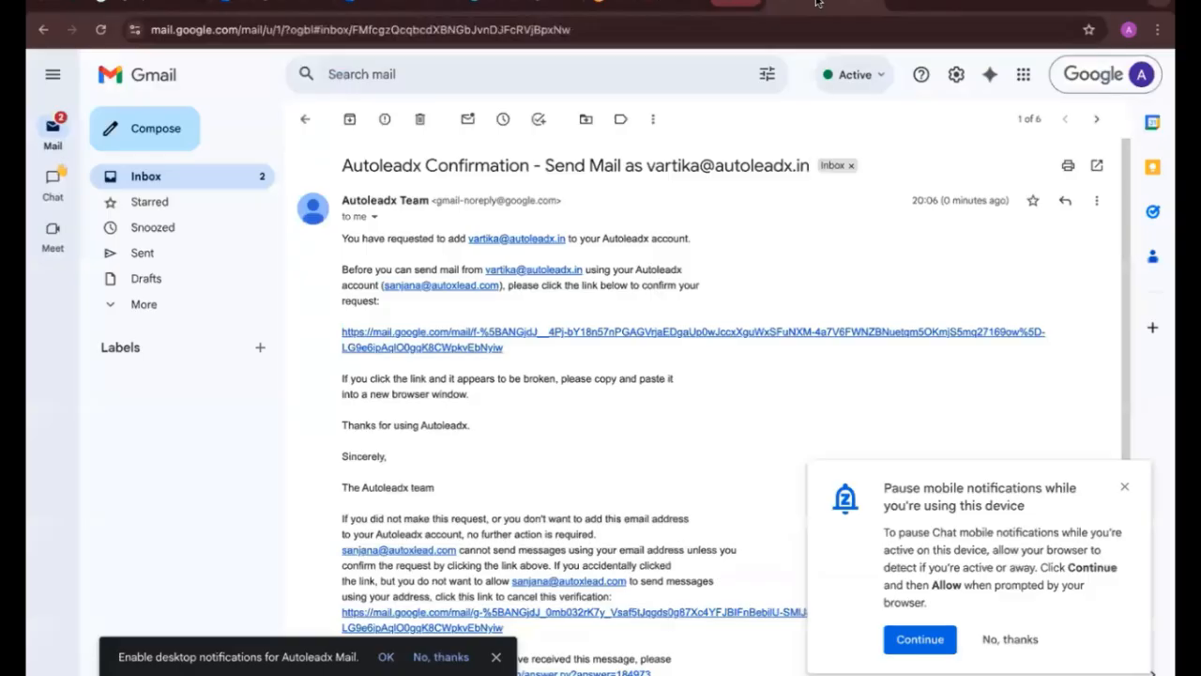
{"action": "left_click", "coordinate": [817, 3]}
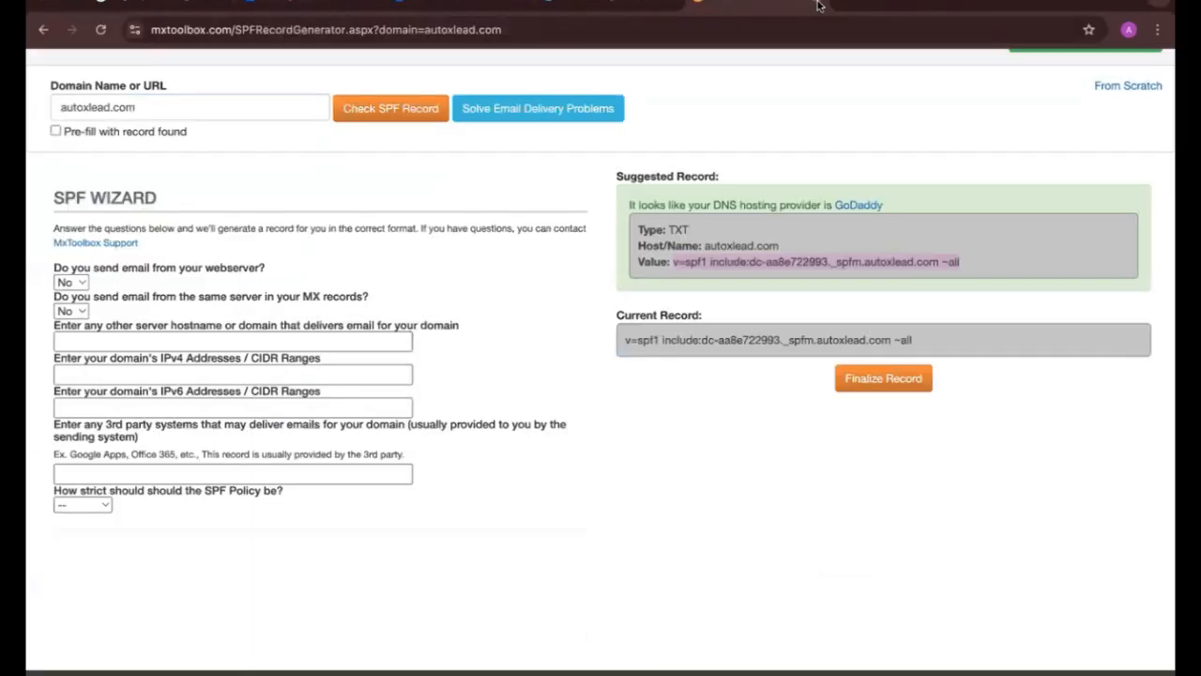
- Close the MxToolbox and GoDaddy tabs, dismiss the new-users results, and review the Users list
{"action": "left_click", "coordinate": [818, 4]}
{"action": "left_click", "coordinate": [818, 5]}
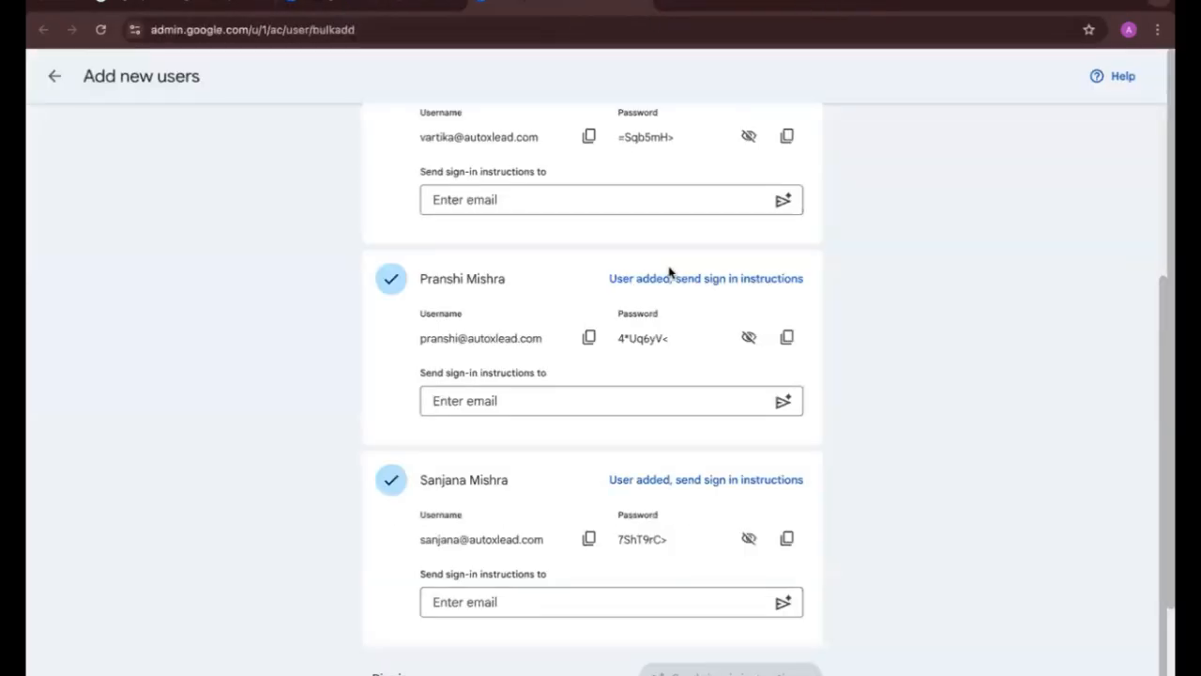
{"action": "scroll", "coordinate": [668, 271], "scroll_direction": "down", "scroll_amount": 2}
{"action": "left_click", "coordinate": [388, 576]}
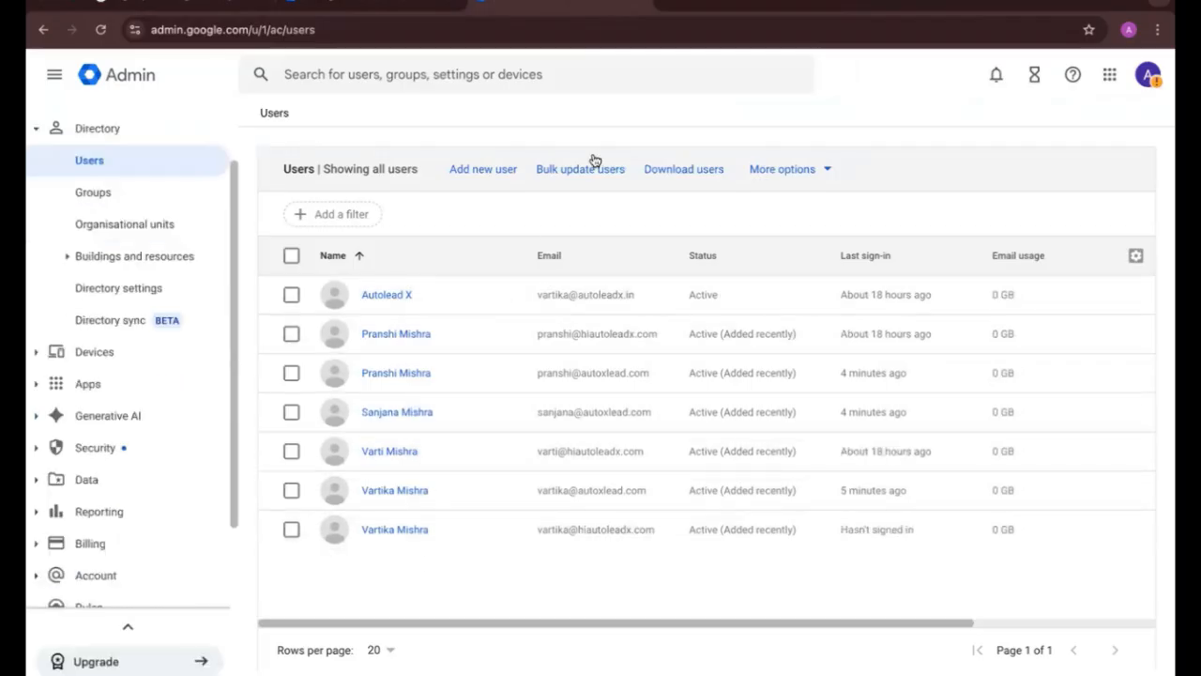
{"action": "scroll", "coordinate": [113, 536], "scroll_direction": "down", "scroll_amount": 1}
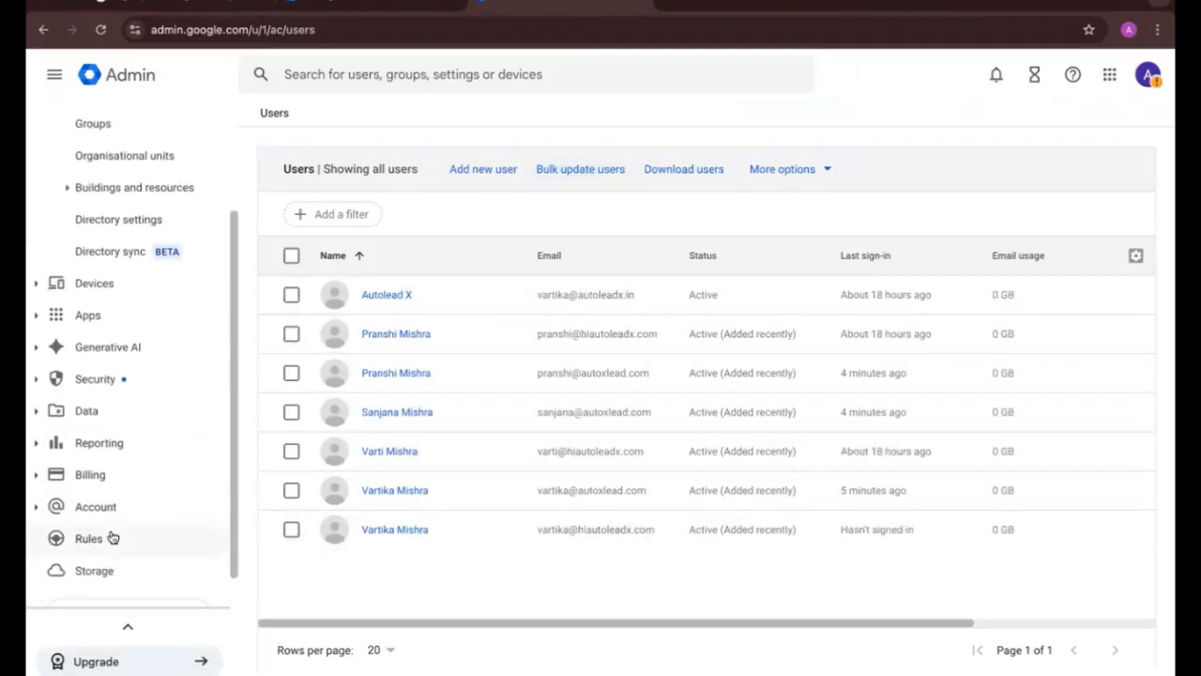
{"action": "scroll", "coordinate": [140, 422], "scroll_direction": "up", "scroll_amount": 2}
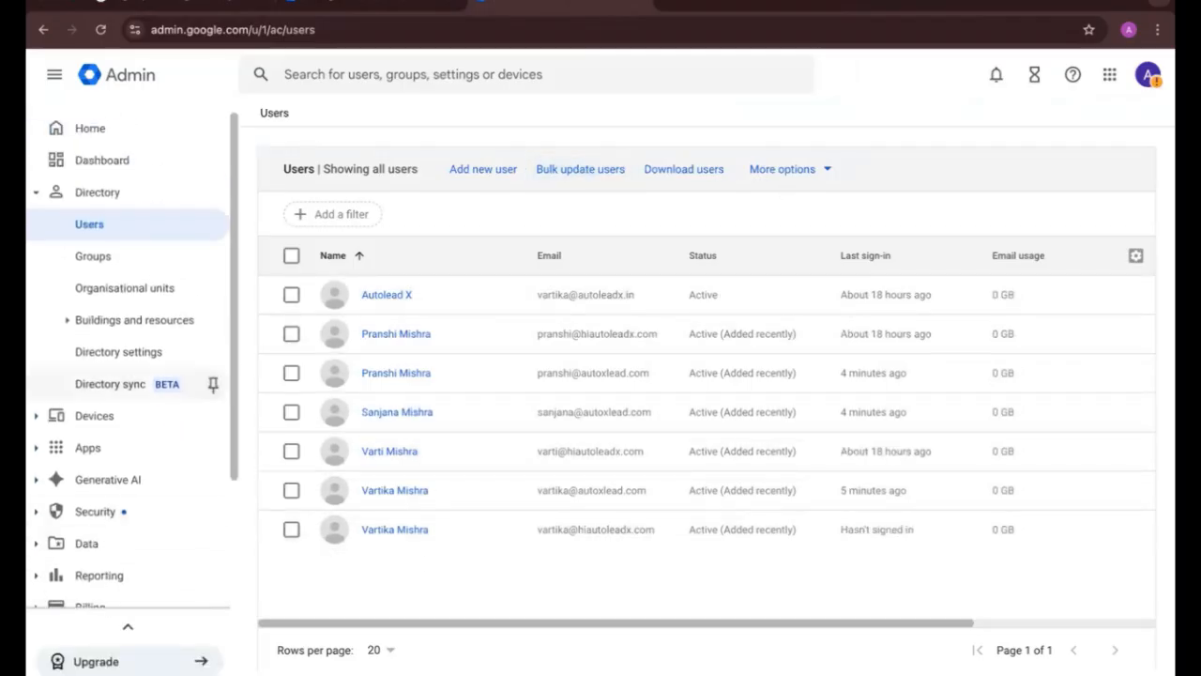
- Pass through the domain and Workspace signup tabs, then move to the macOS desktop
{"action": "left_click", "coordinate": [641, 3]}
{"action": "left_click", "coordinate": [277, 2]}
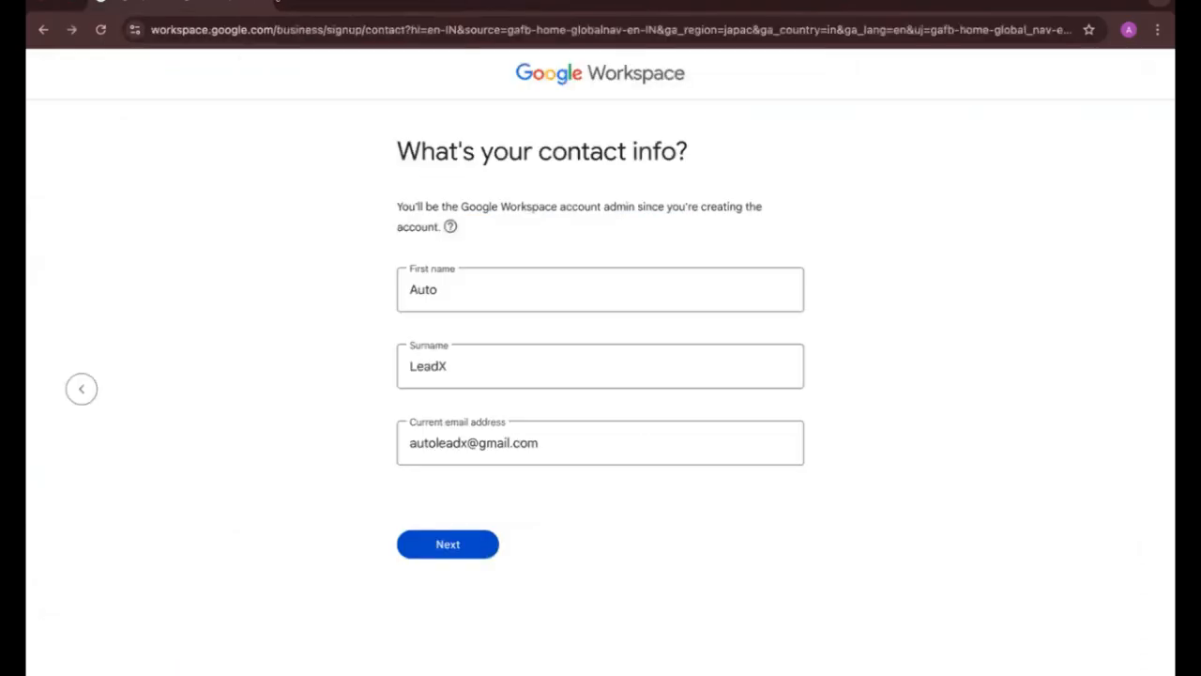
{"action": "key", "text": "ctrl+Left"}
{"action": "key", "text": "ctrl+Left"}
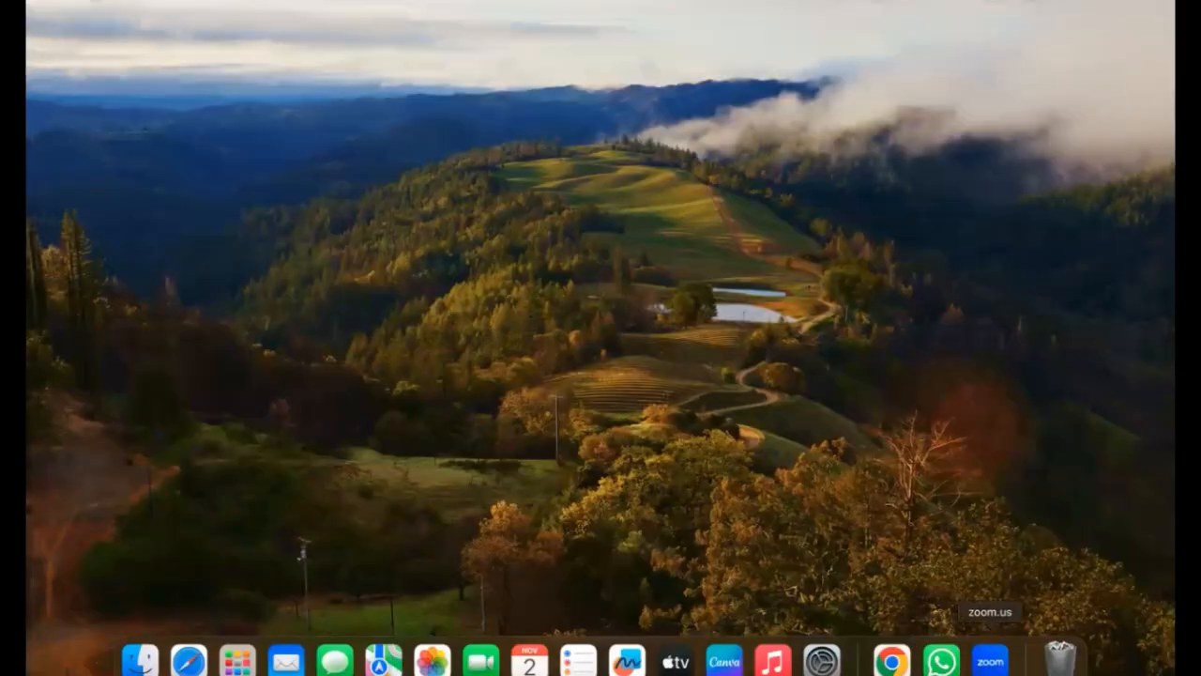
- Switch Spaces to the Gmail window, back to the desktop, then to another full-screen Space
{"action": "key", "text": "ctrl+Right"}
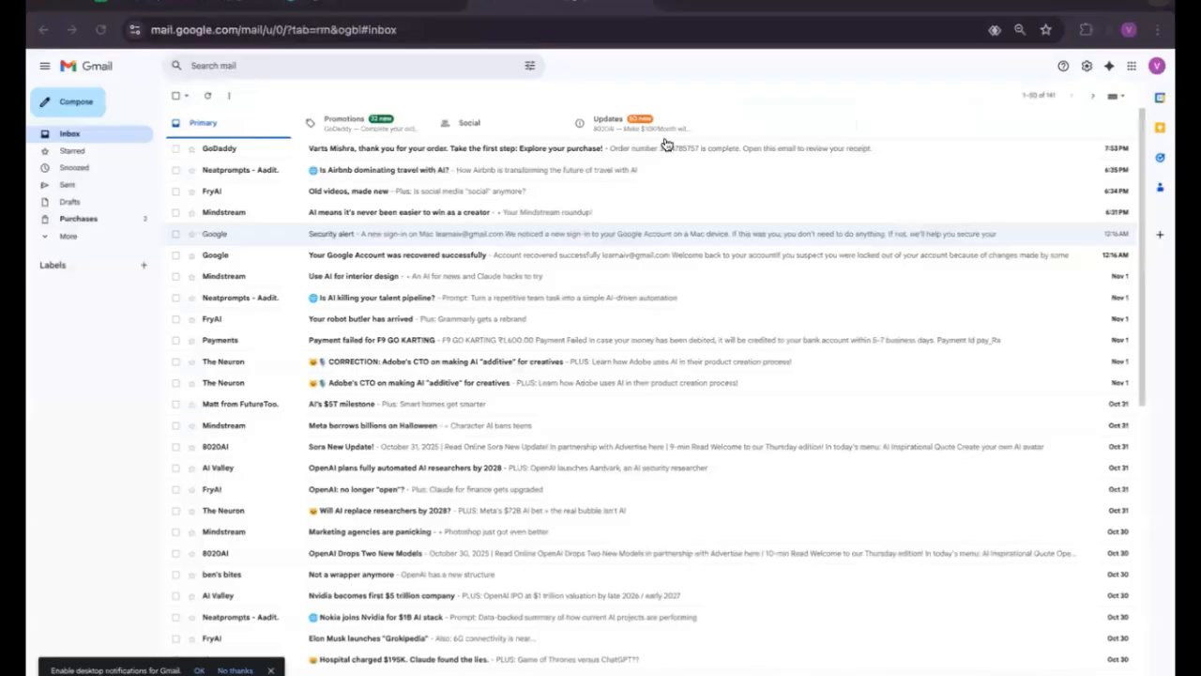
{"action": "key", "text": "ctrl+Left"}
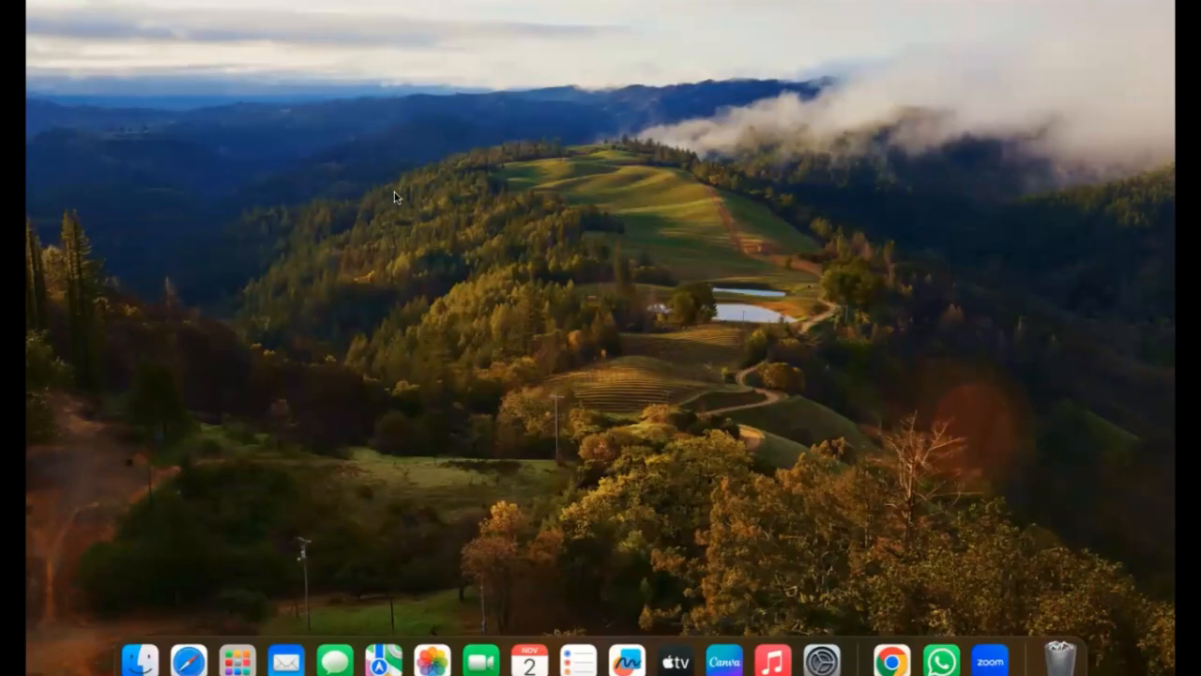
{"action": "key", "text": "ctrl+Right"}
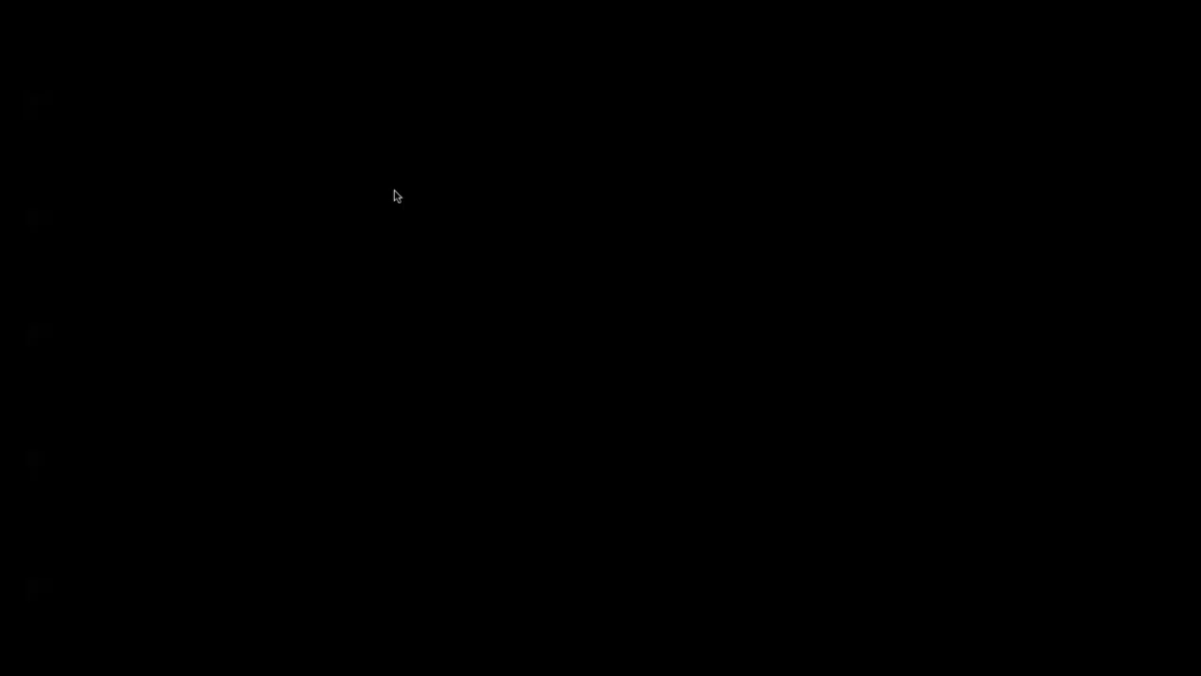